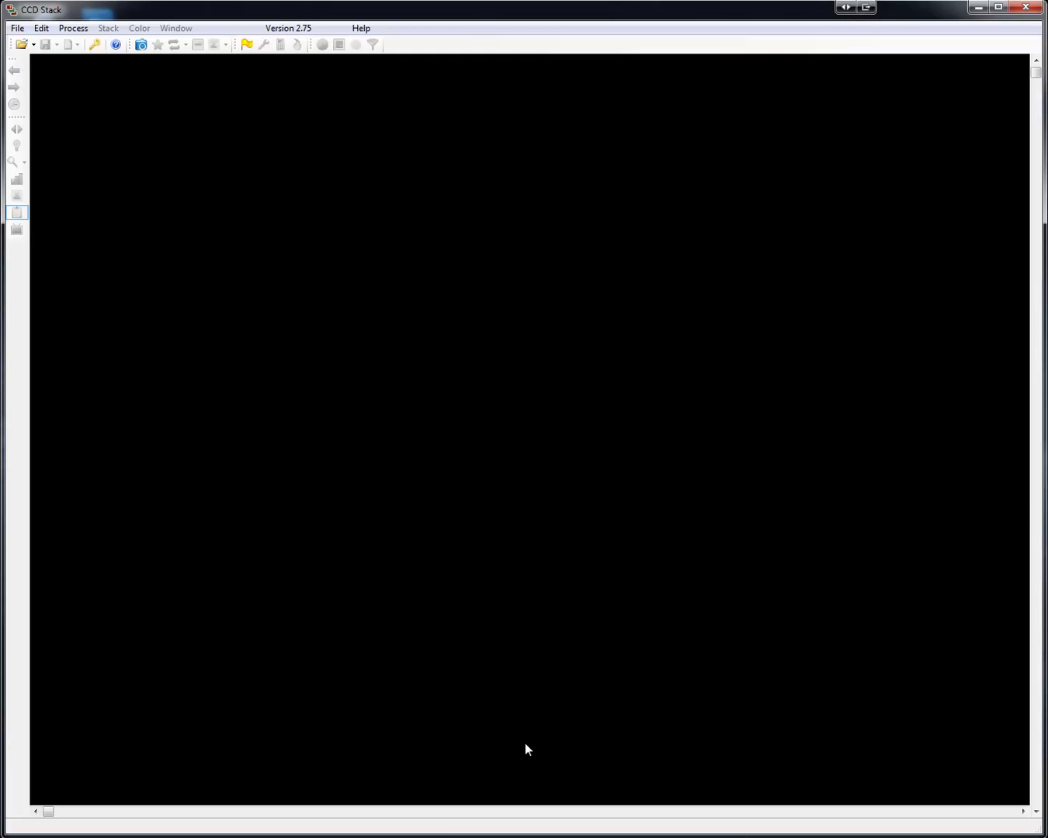
- Open all FIT images from M45-300-001 to M45-300-040 in the M45 OSC Video folder, leaving out the subfolders
key(ctrl+o)
click(254, 236)
scroll(262, 289, down, 2)
click(264, 747)
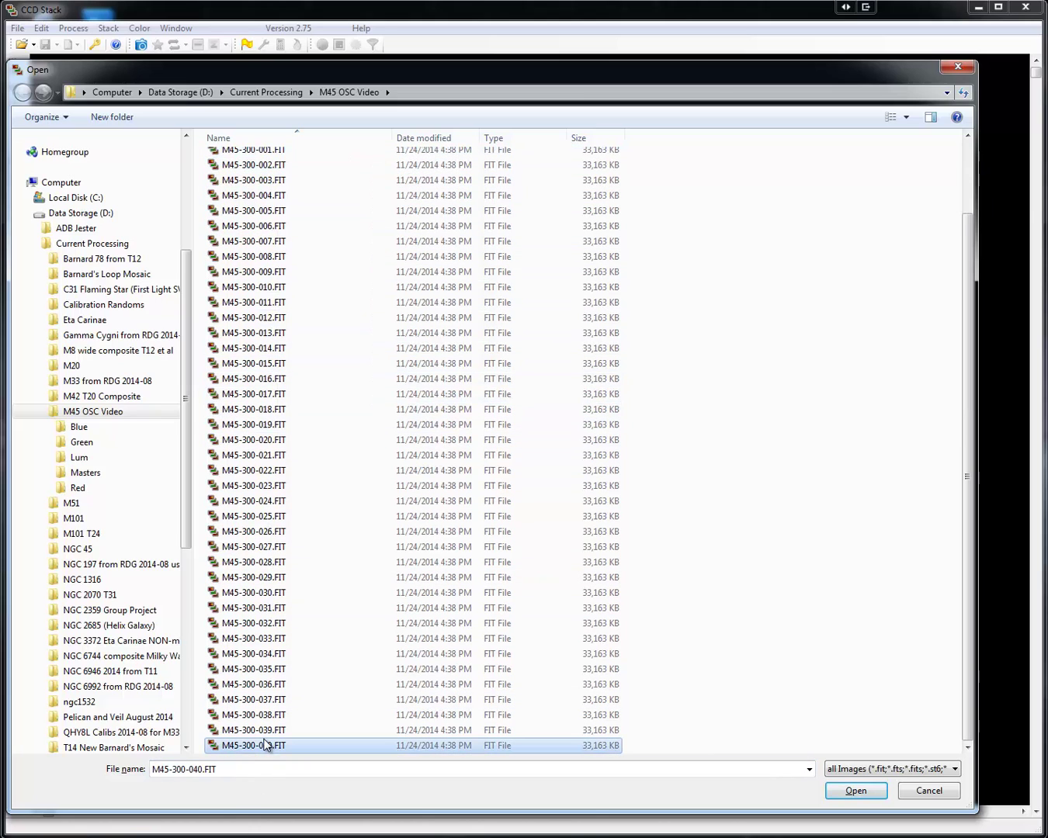
key(ctrl+a)
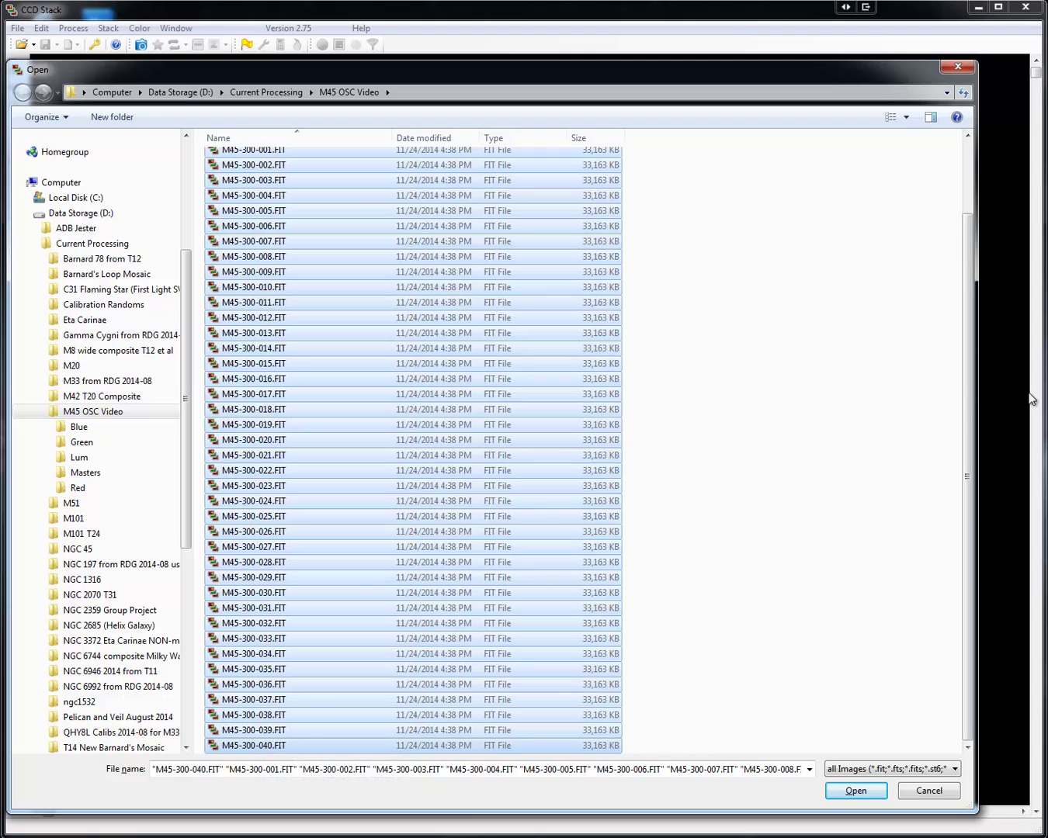
drag(974, 394, 970, 317)
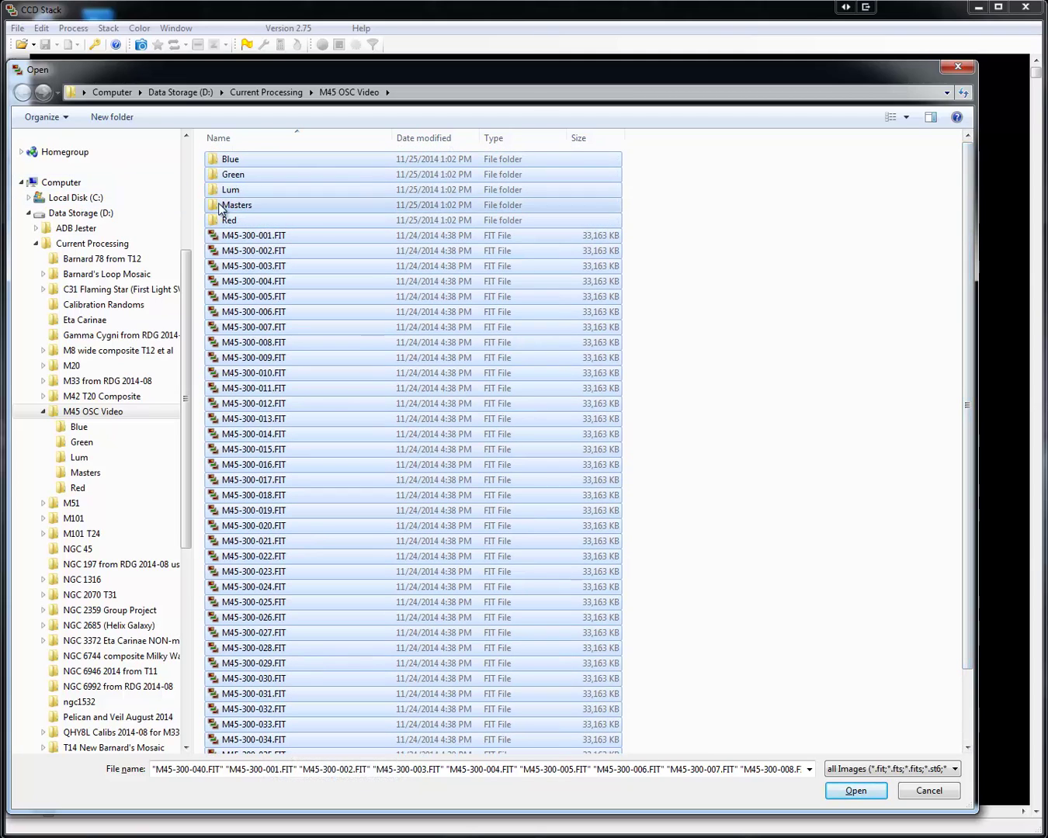
shift+click(253, 164)
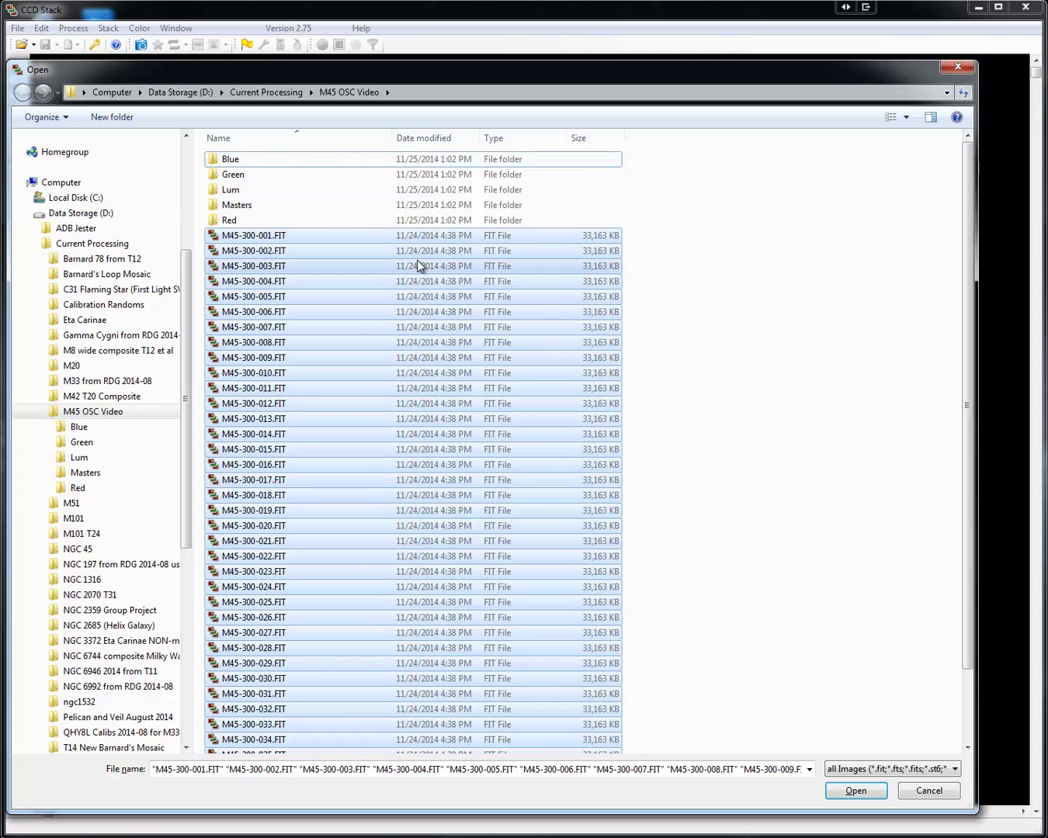
key(Return)
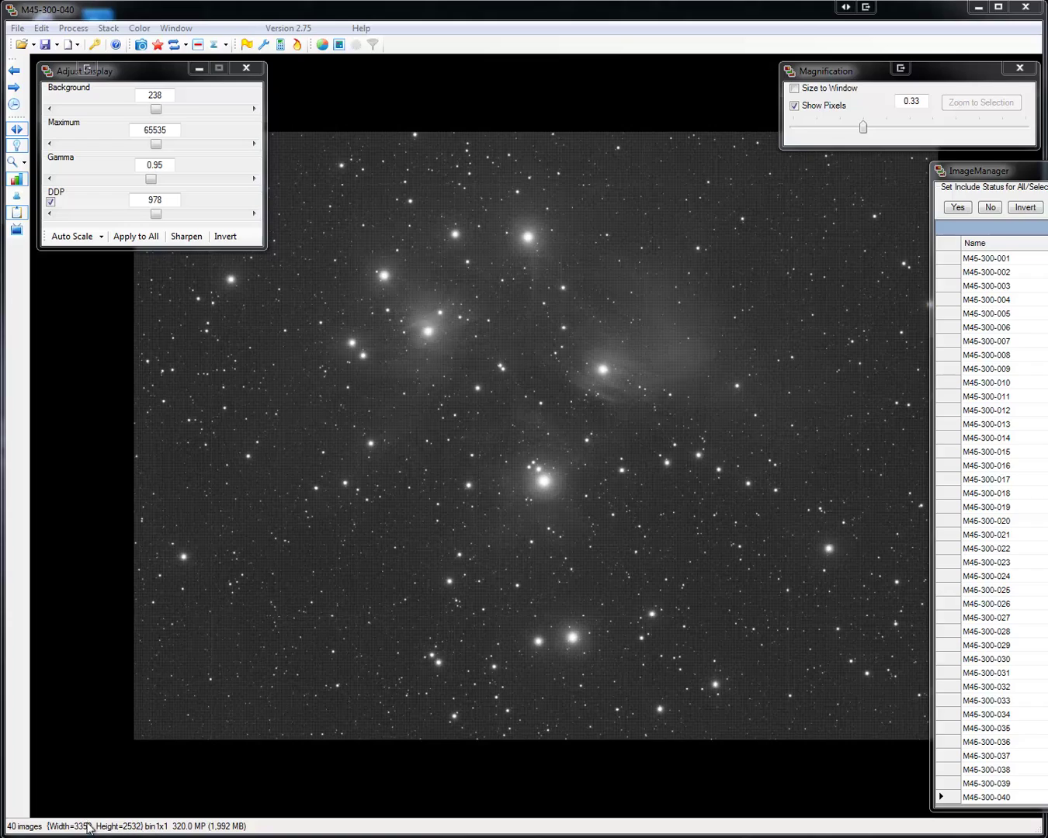
- Convert all Bayer images with Extract to Half Size into Red, Green combined and Blue, with Grayscale / Luminance disabled
click(135, 30)
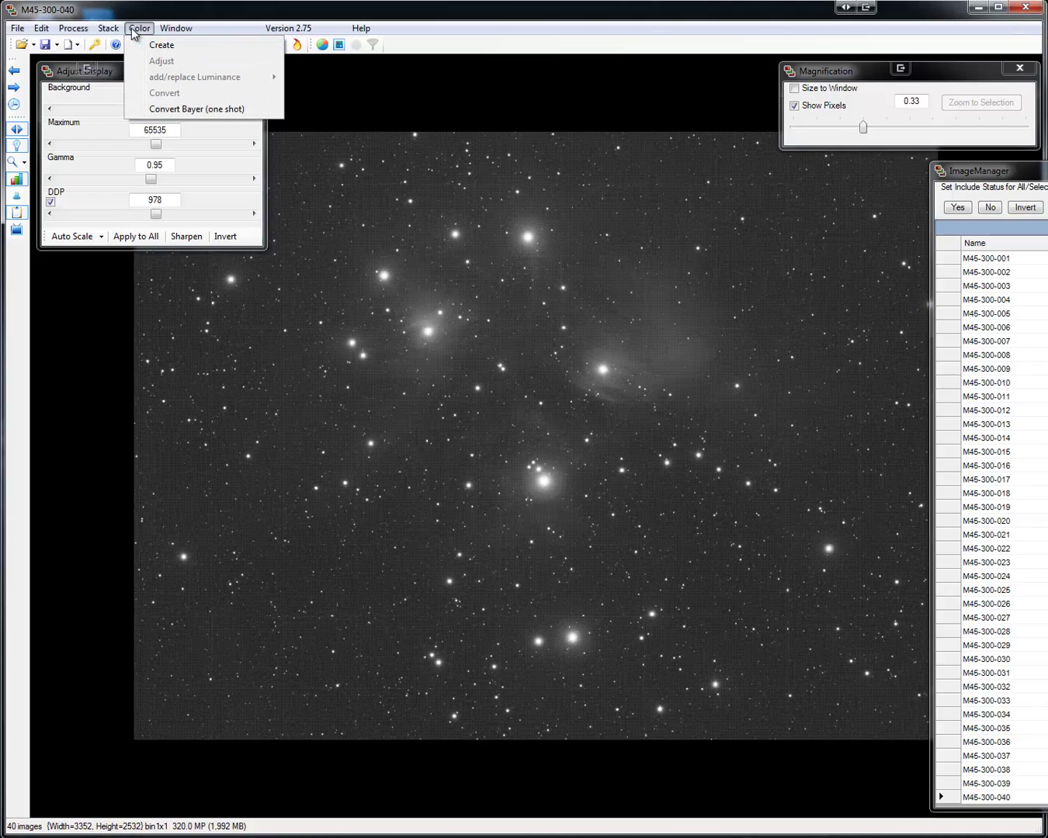
click(164, 111)
drag(17, 10, 198, 278)
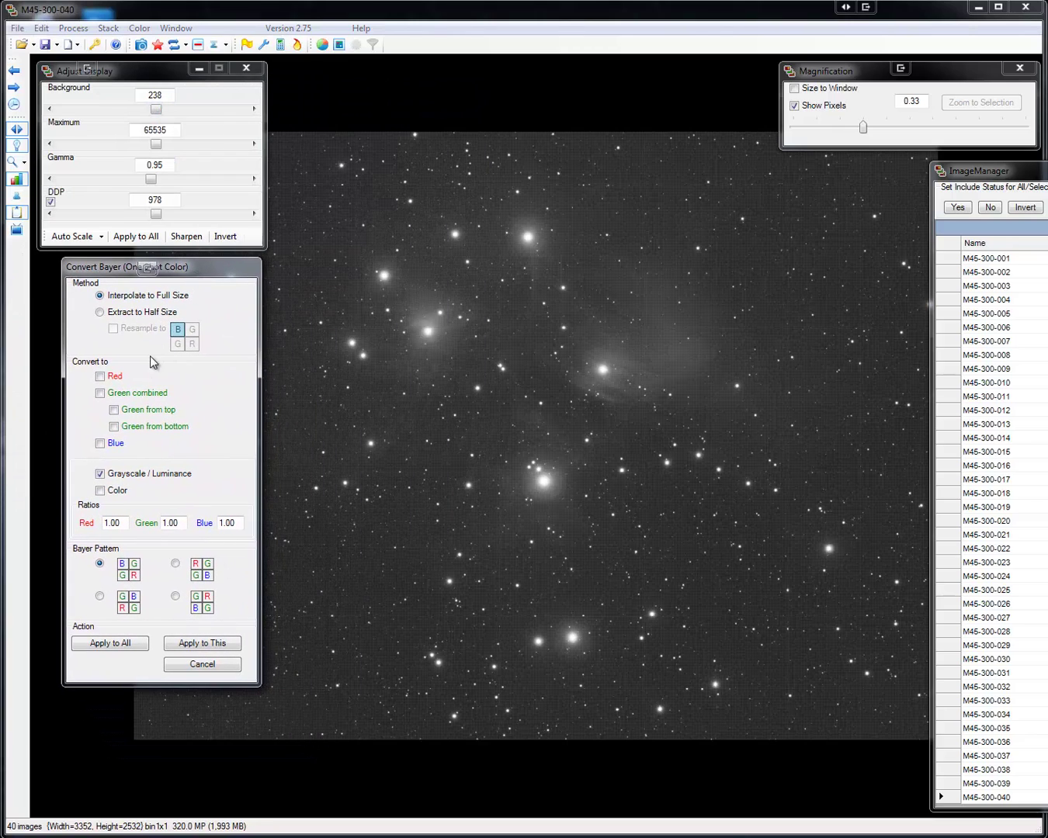
click(136, 314)
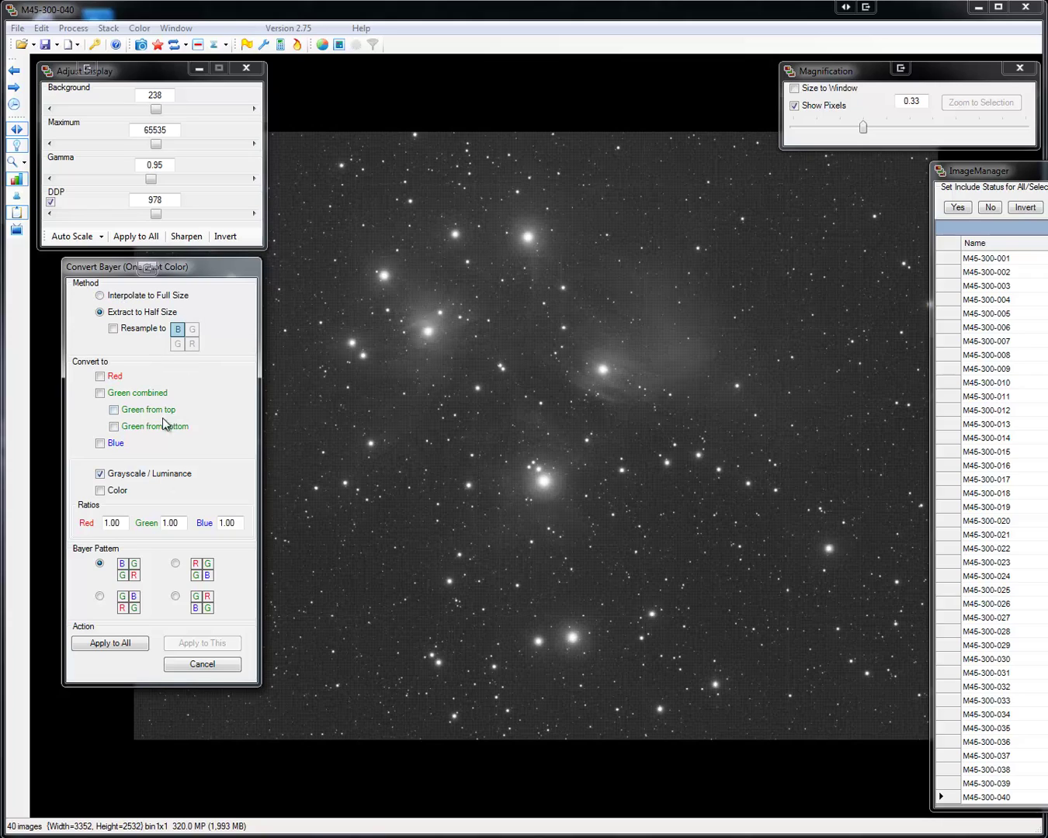
click(98, 376)
click(100, 394)
click(100, 443)
click(101, 472)
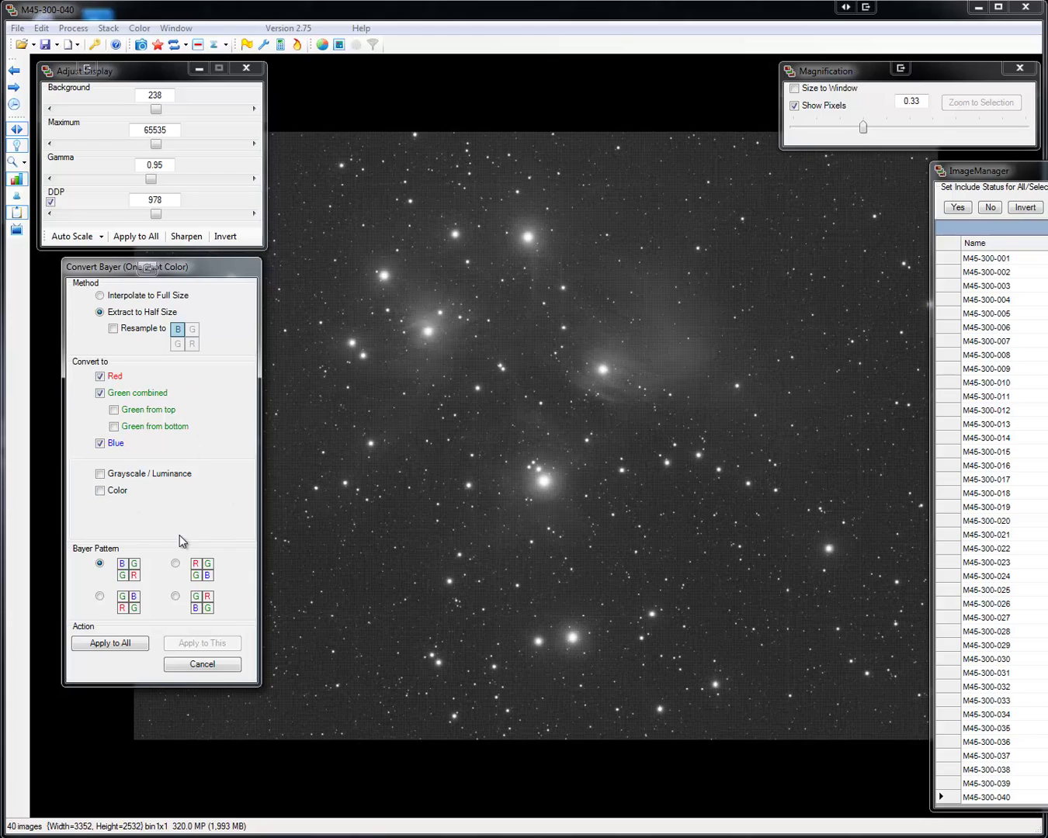
click(116, 642)
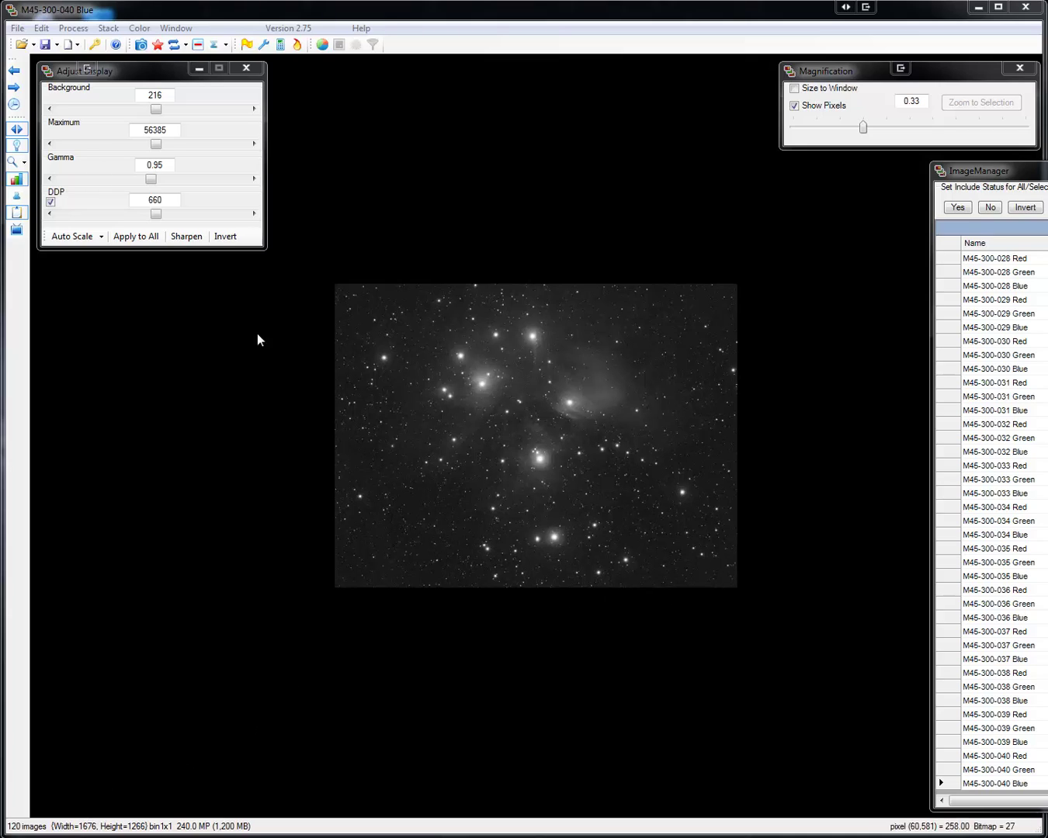
- Save the data of all converted images as FITS 32 bit float files in the M45 OSC Video folder
click(12, 32)
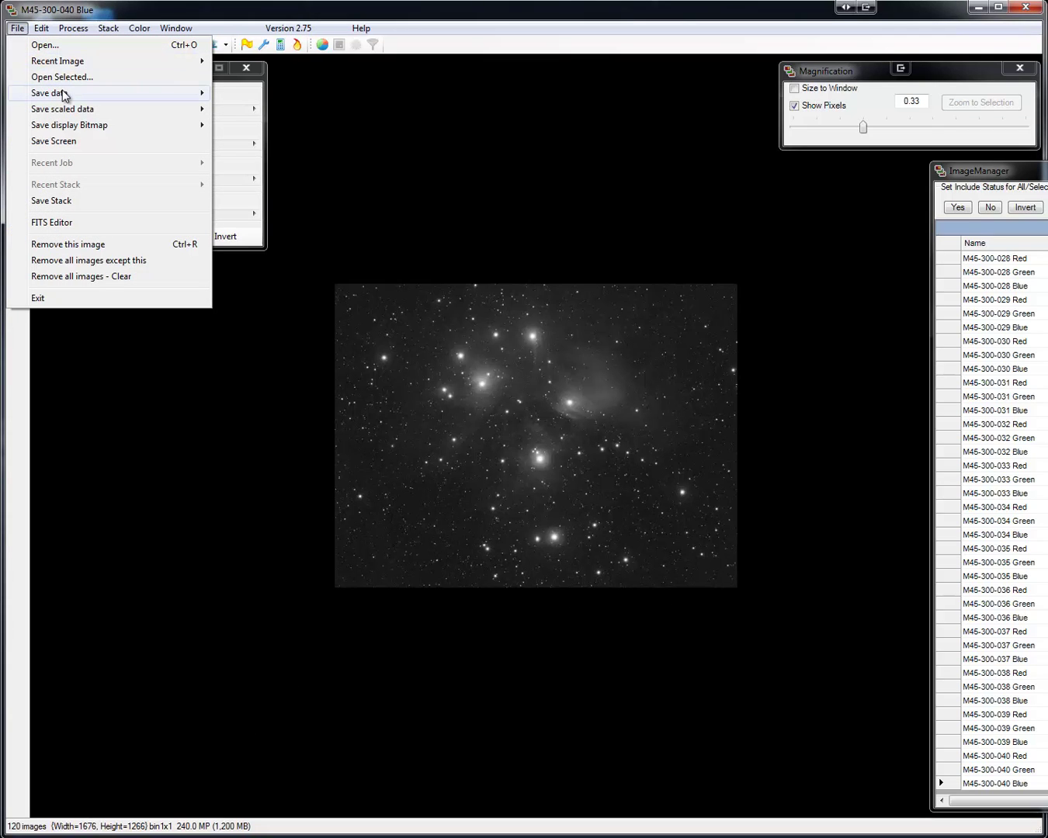
mouse_move(63, 94)
click(240, 110)
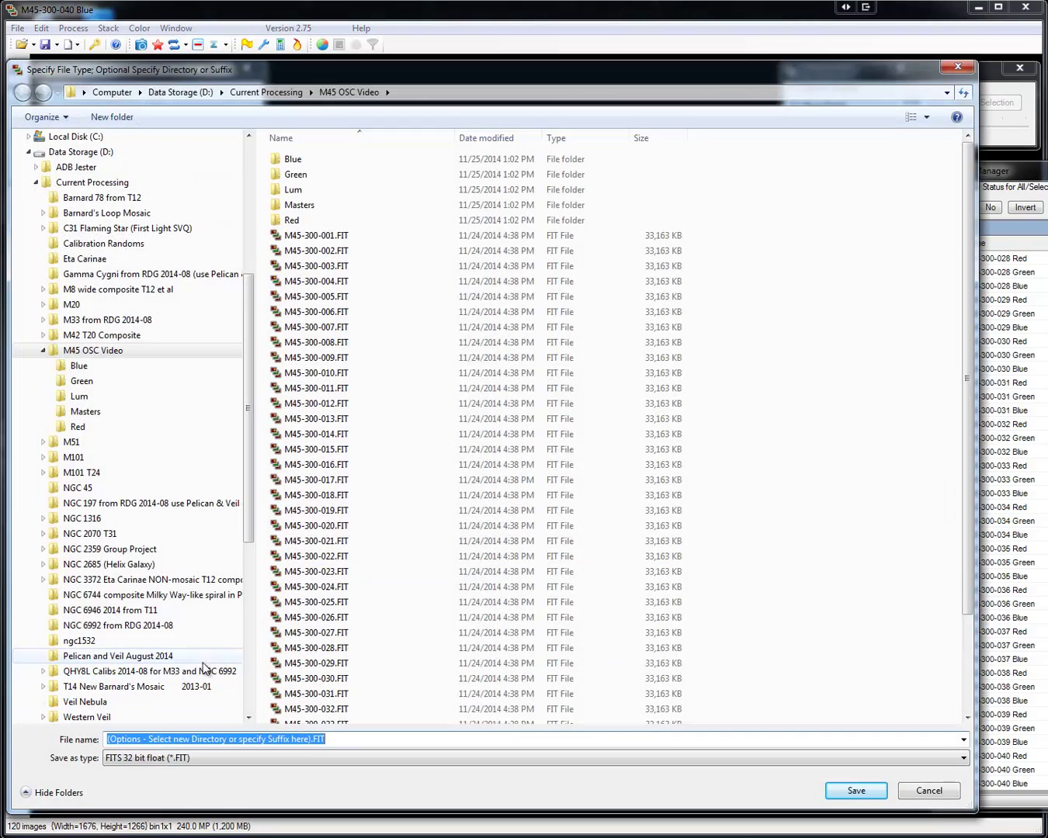
click(879, 792)
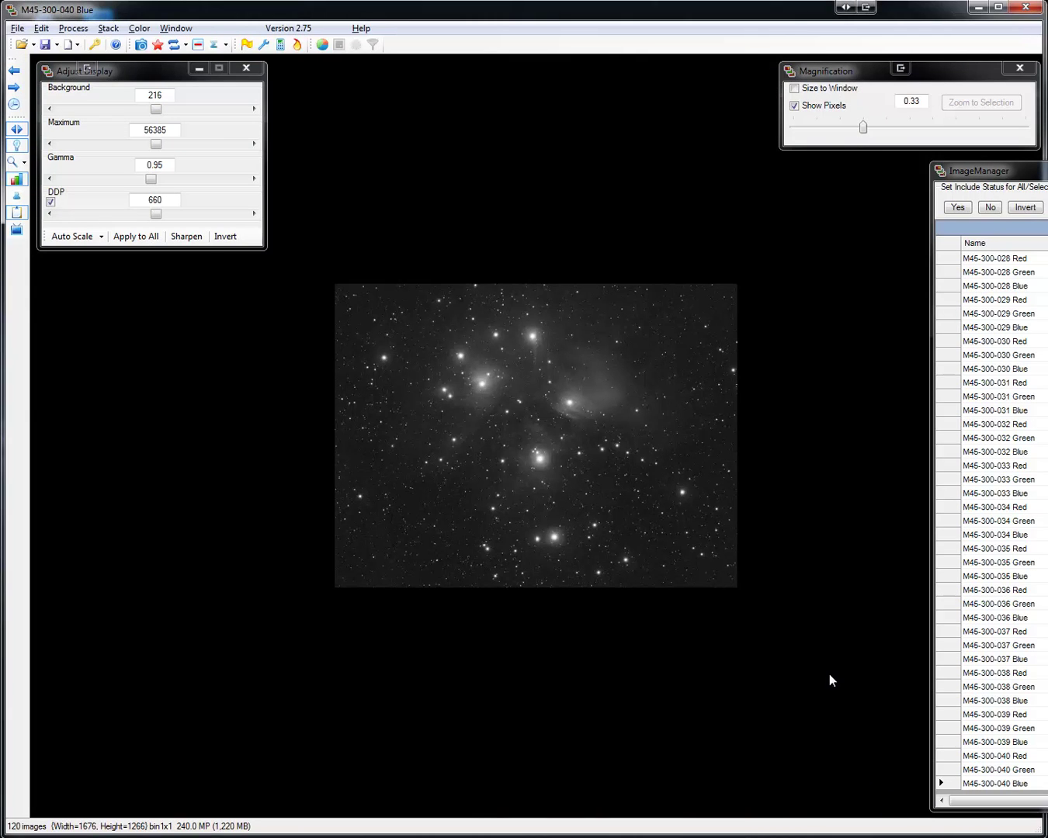
- Remove all images from the current stack
key(alt+f)
key(Up)
key(Up)
key(Return)
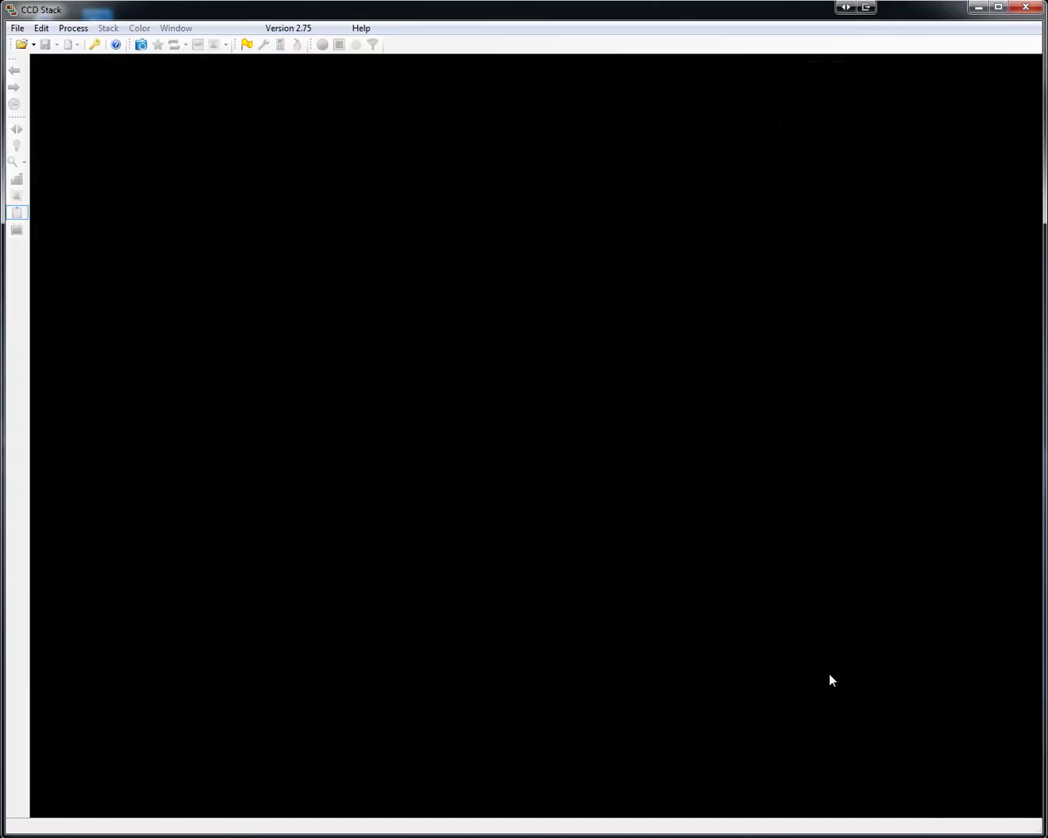
- Sort the M45 OSC Video files by modification date and open only the original unconverted M45-300 FIT images
key(ctrl+o)
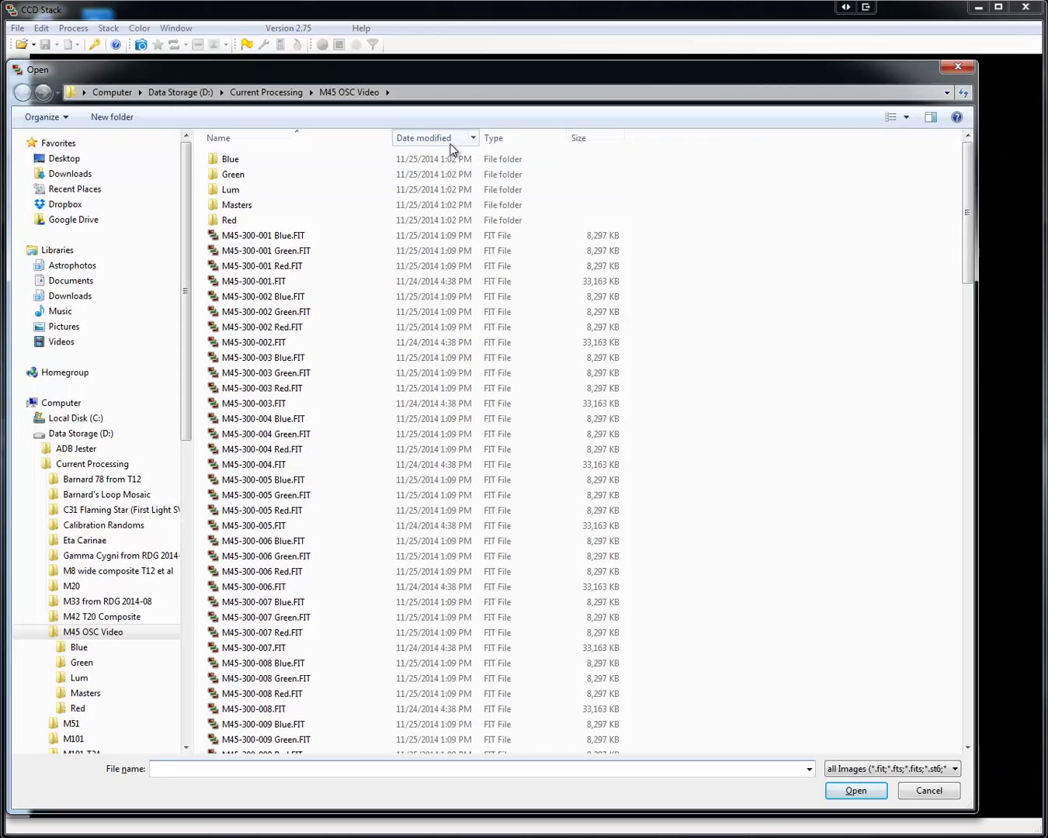
click(427, 138)
drag(967, 172, 963, 605)
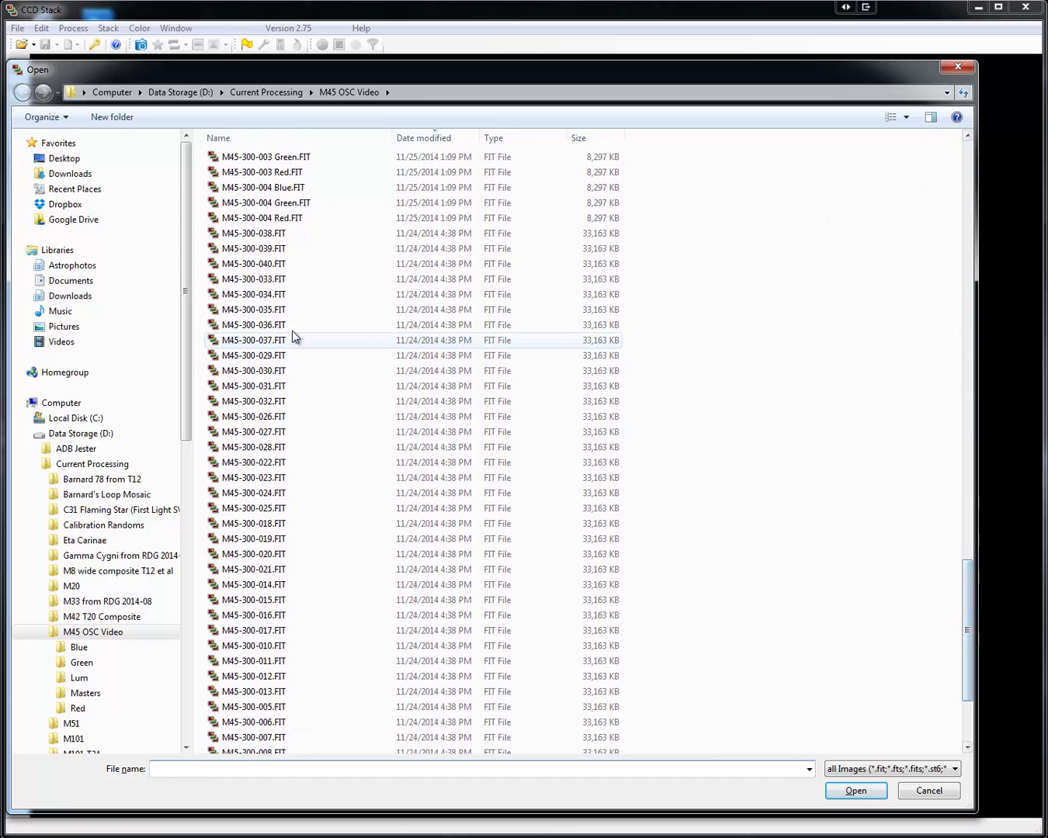
click(273, 232)
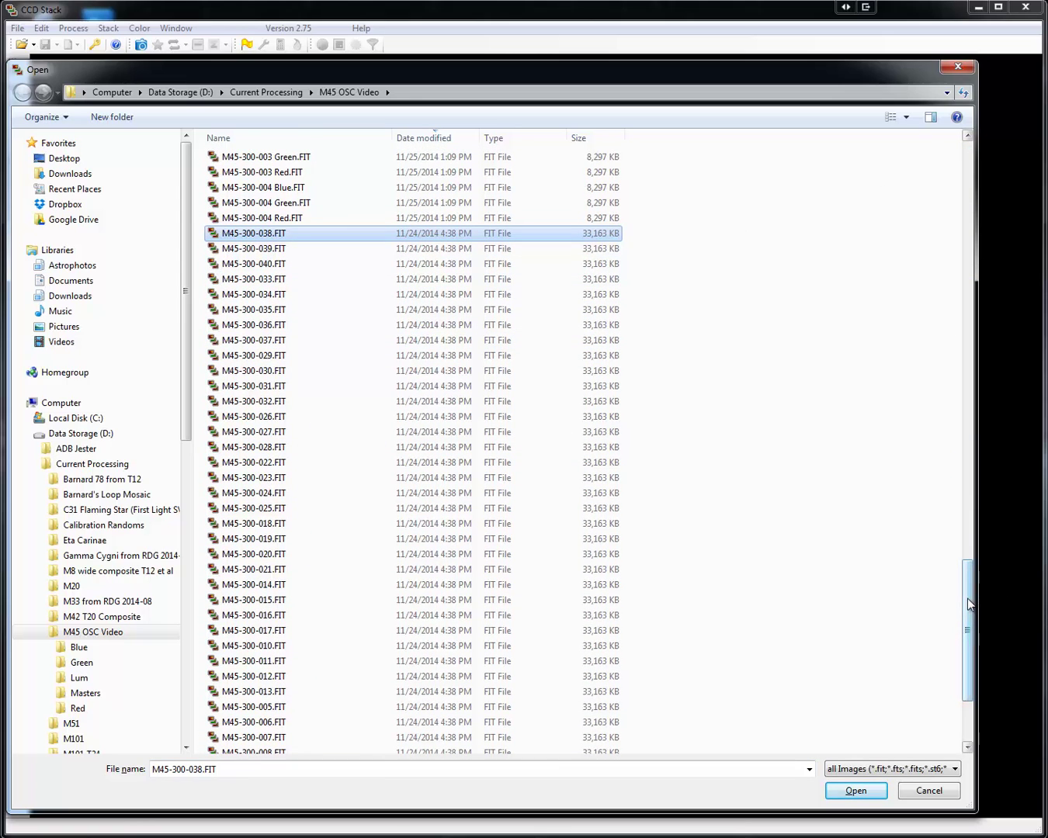
drag(969, 605, 962, 696)
shift+click(257, 667)
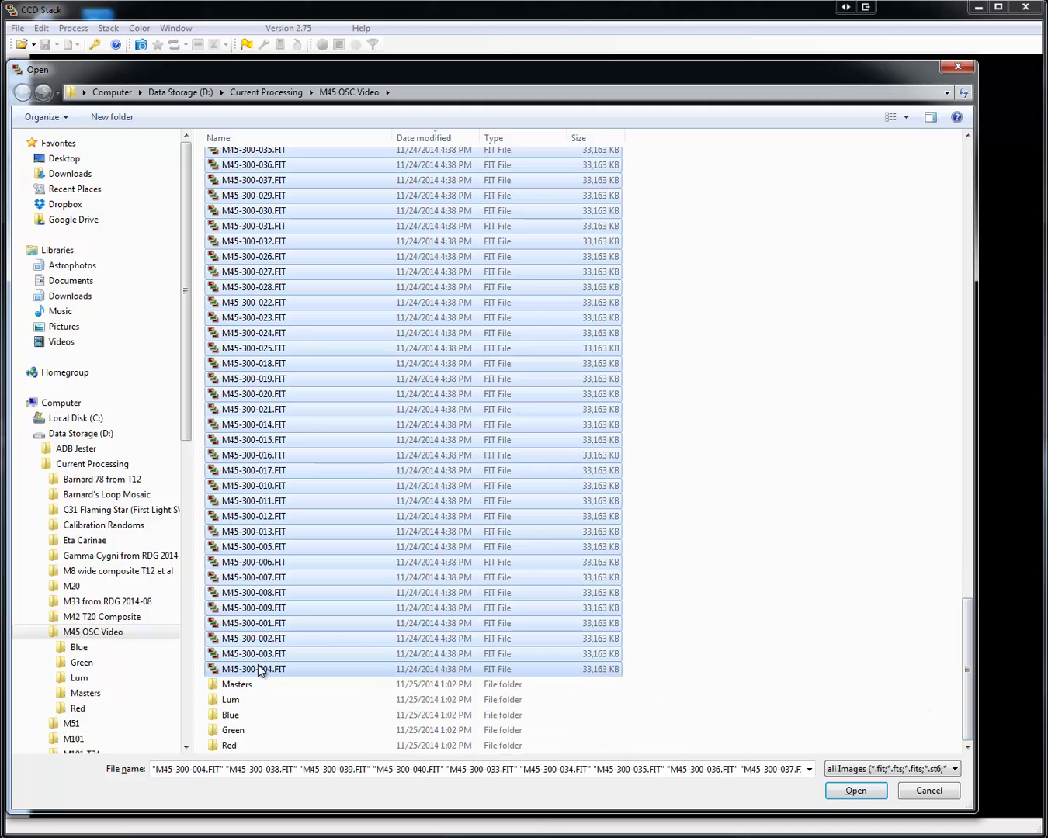
key(Return)
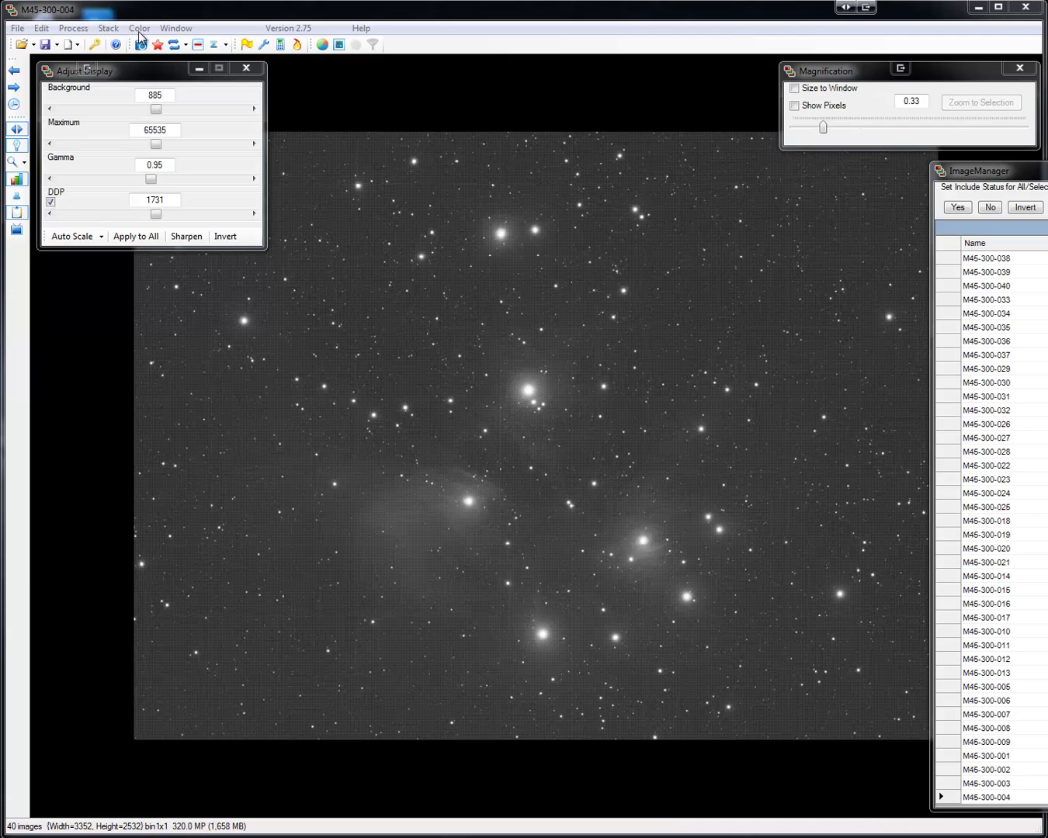
- Set up the Bayer conversion with Interpolate to Full Size, colour channels deselected and only Grayscale / Luminance enabled
click(141, 29)
click(172, 111)
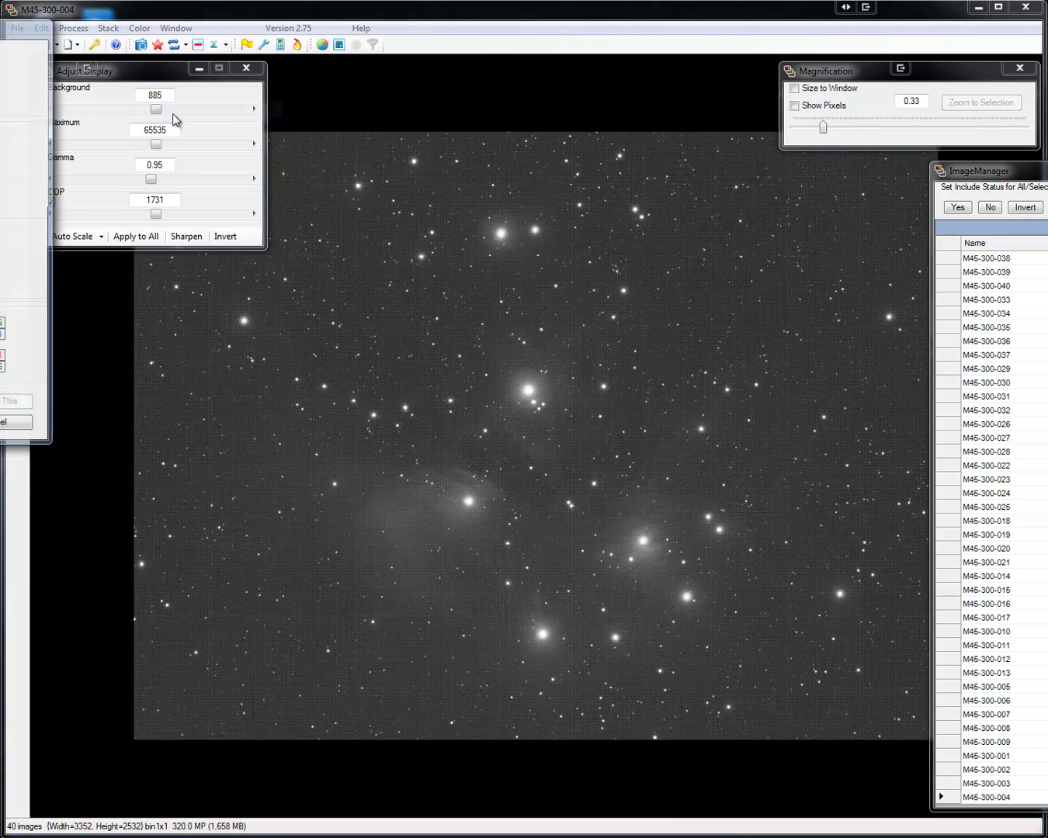
drag(2, 43, 167, 281)
click(77, 389)
click(77, 406)
click(78, 457)
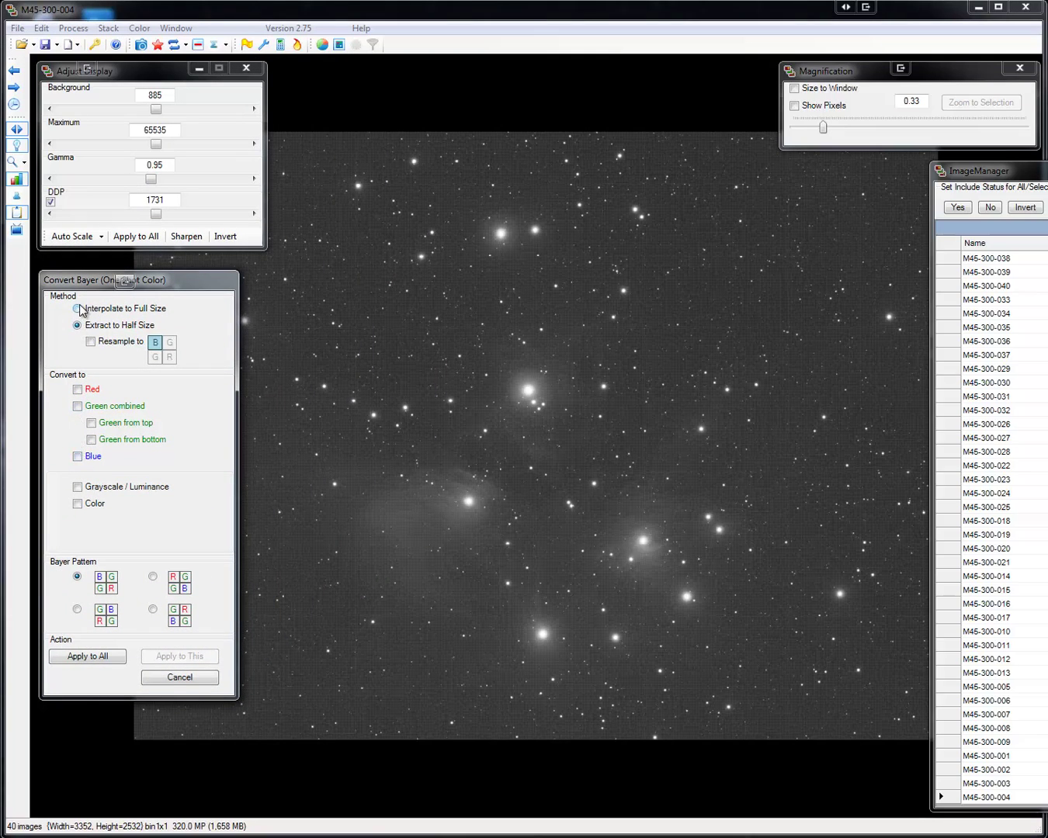
click(78, 310)
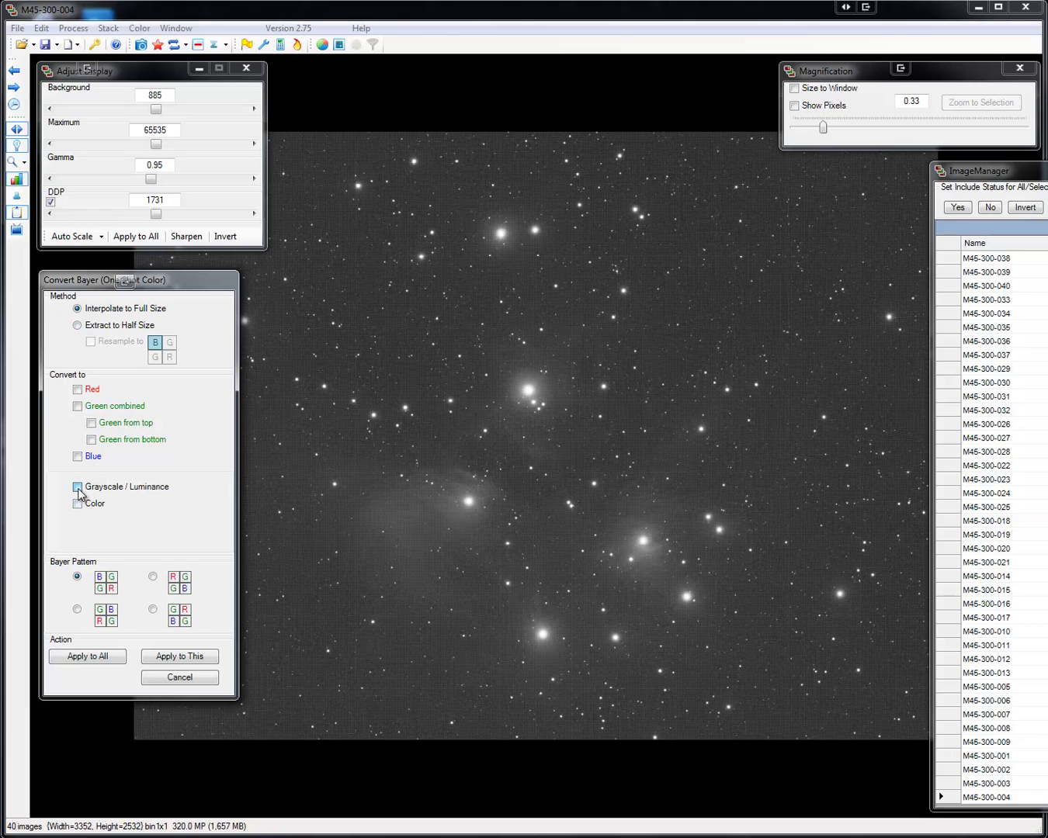
click(78, 486)
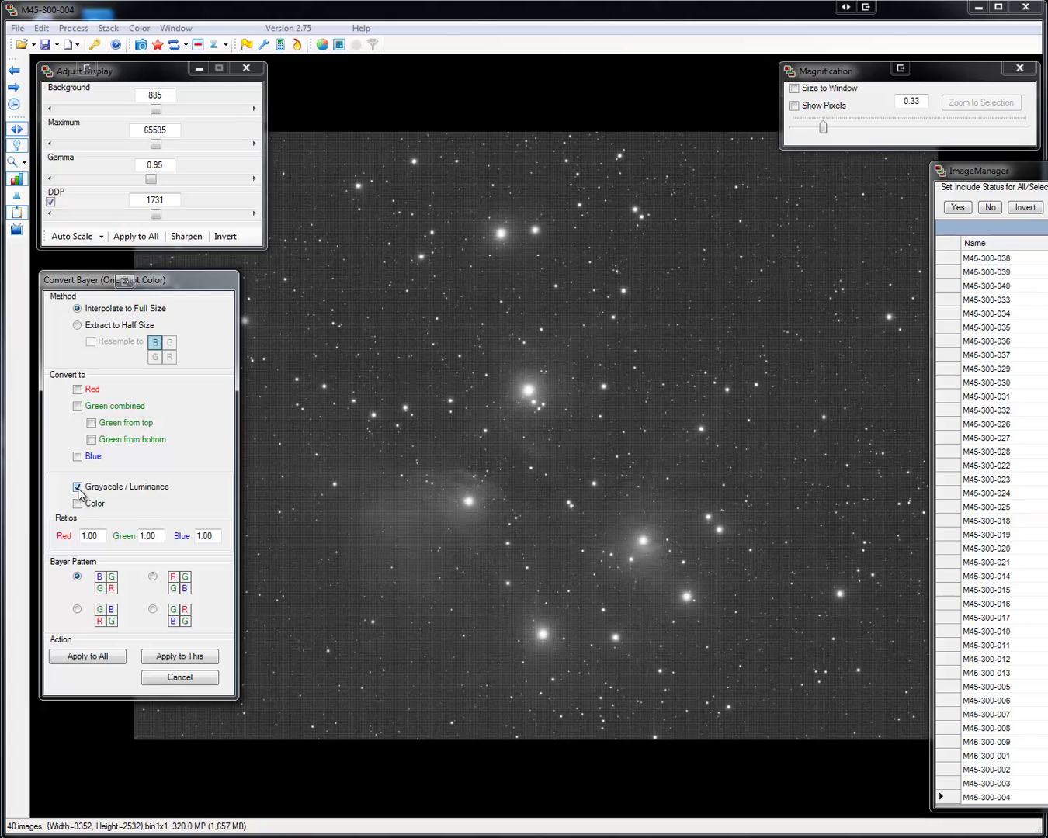
- Set the green ratio to 1.12, edit the blue ratio, and apply the luminance conversion to all images
double_click(156, 535)
text(1.12)
double_click(206, 535)
text(1)
click(106, 659)
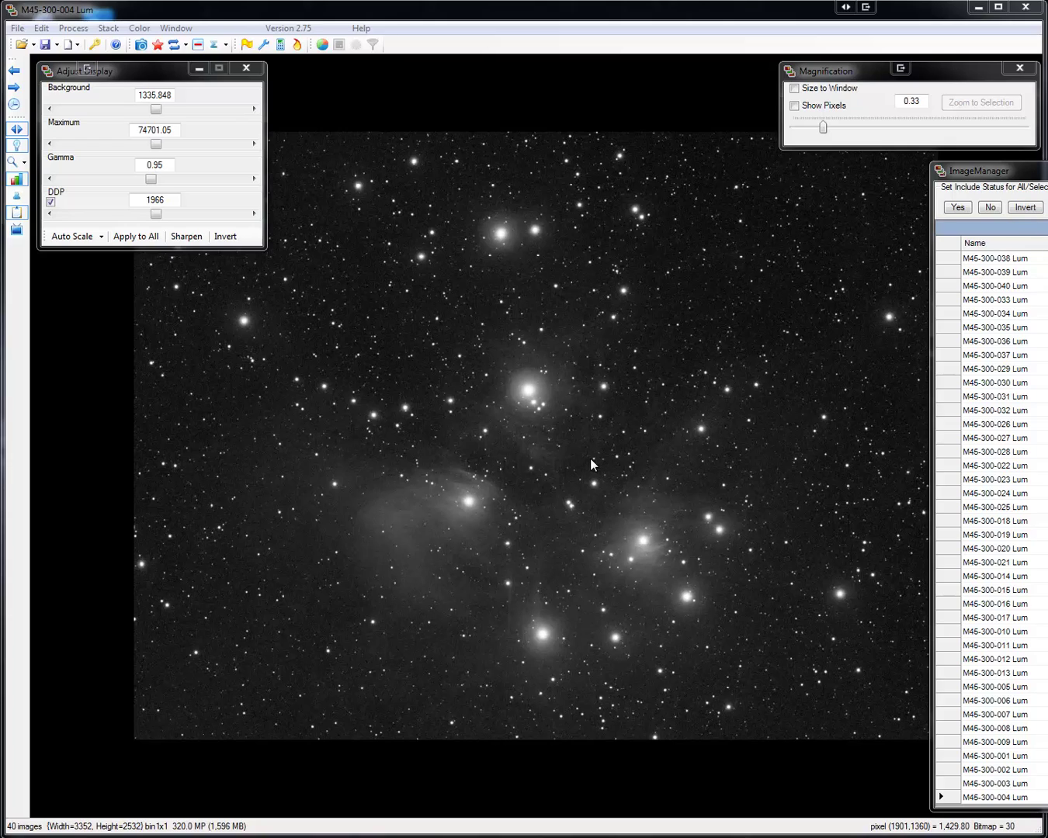
- Zoom into the luminance image to examine its stars and background, and return to the full frame with Show Pixels enabled
scroll(589, 458, up, 8)
scroll(590, 464, up, 2)
scroll(592, 463, down, 4)
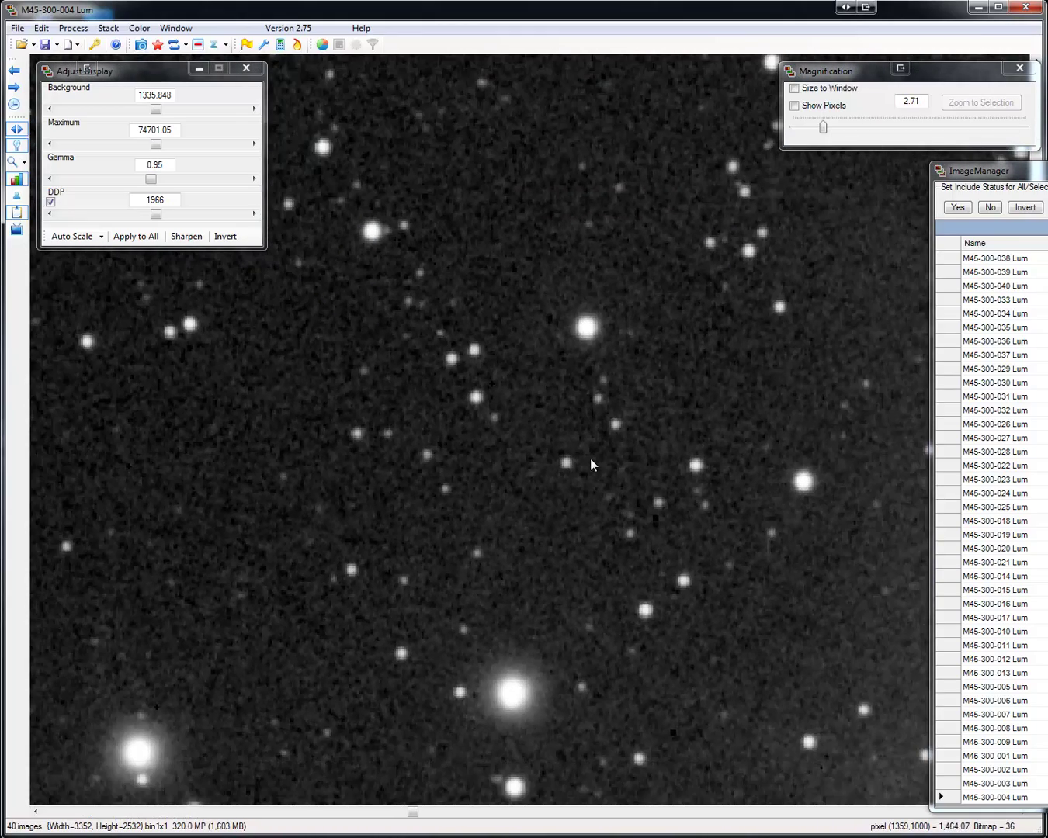
scroll(538, 481, up, 5)
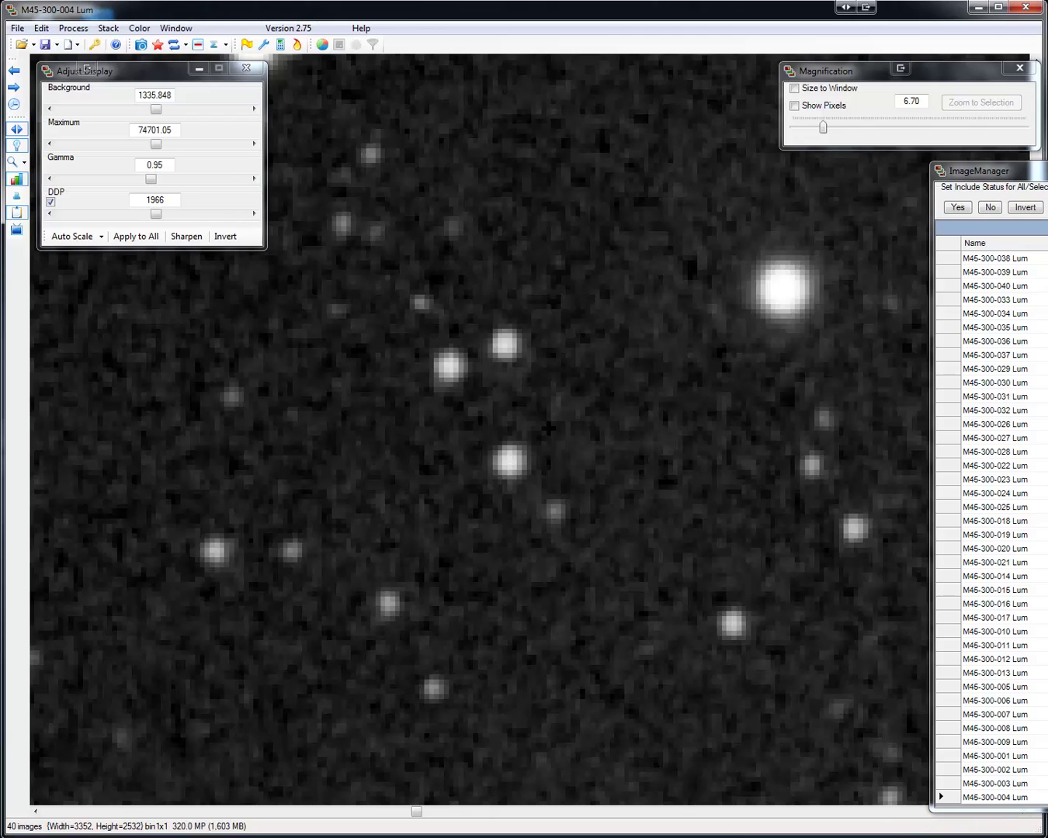
click(831, 90)
click(833, 106)
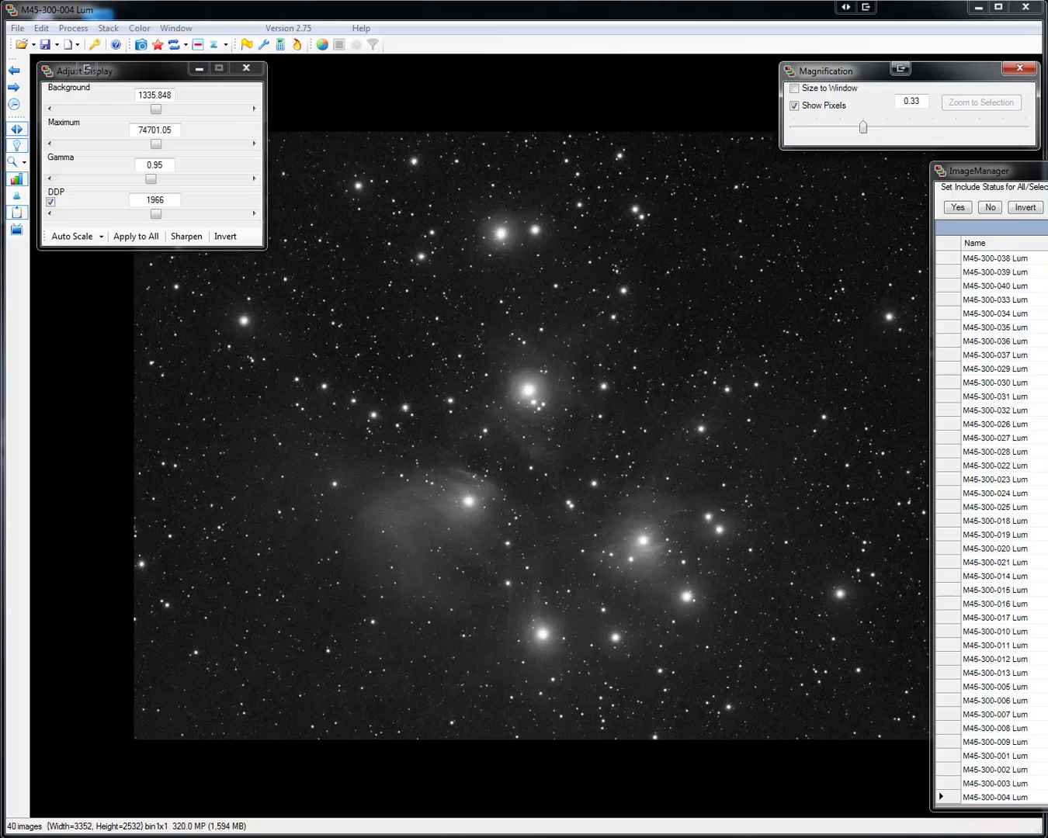
- Sort the images in the Image Manager by ascending FWHM and select M45-300-026 Lum as the current image
drag(1041, 172, 919, 170)
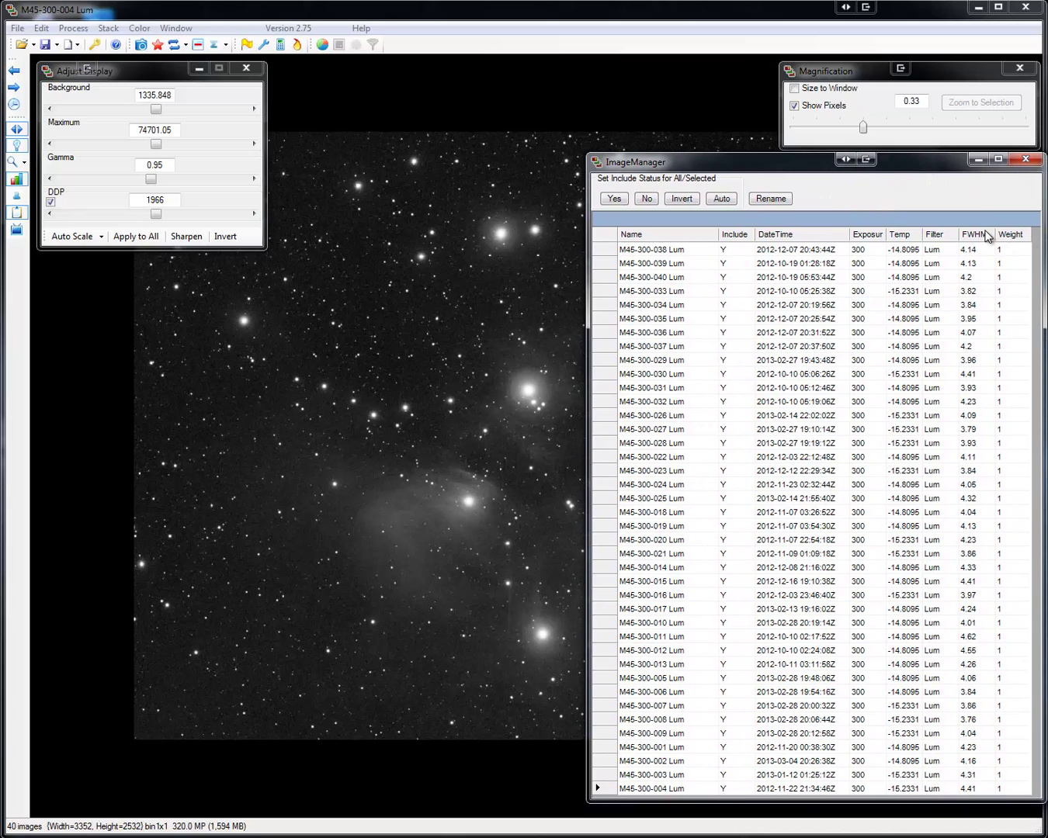
click(988, 233)
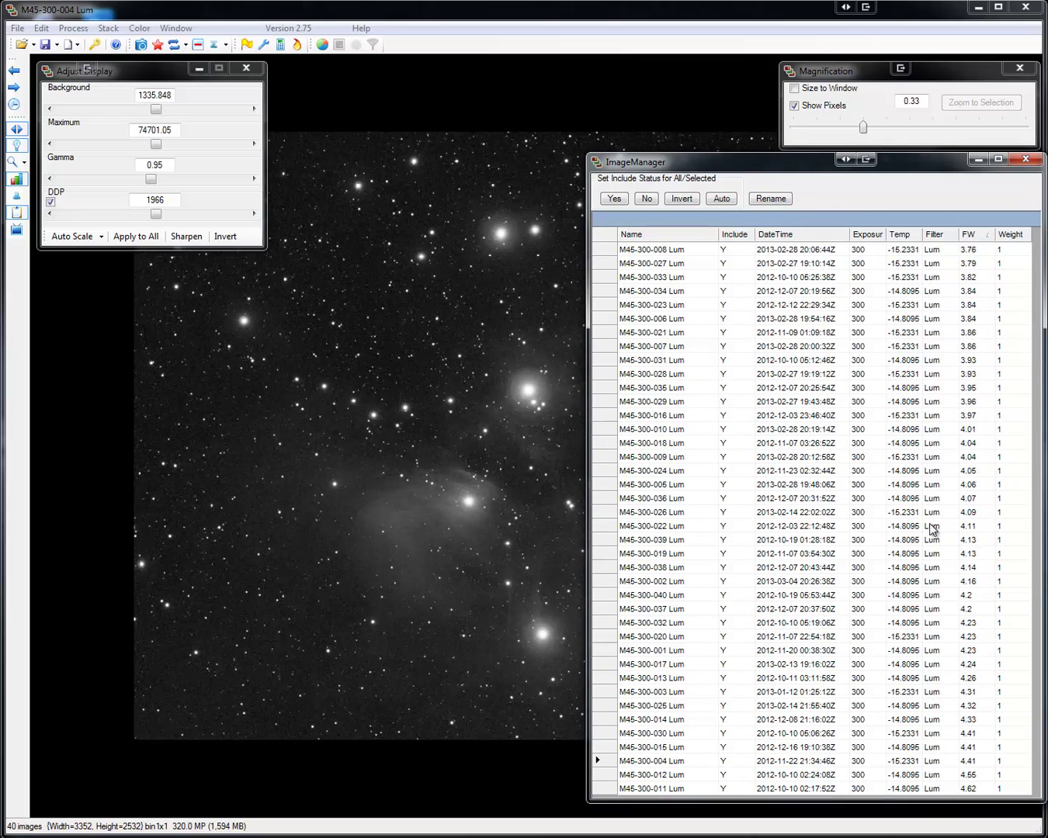
click(677, 516)
drag(725, 175, 1047, 179)
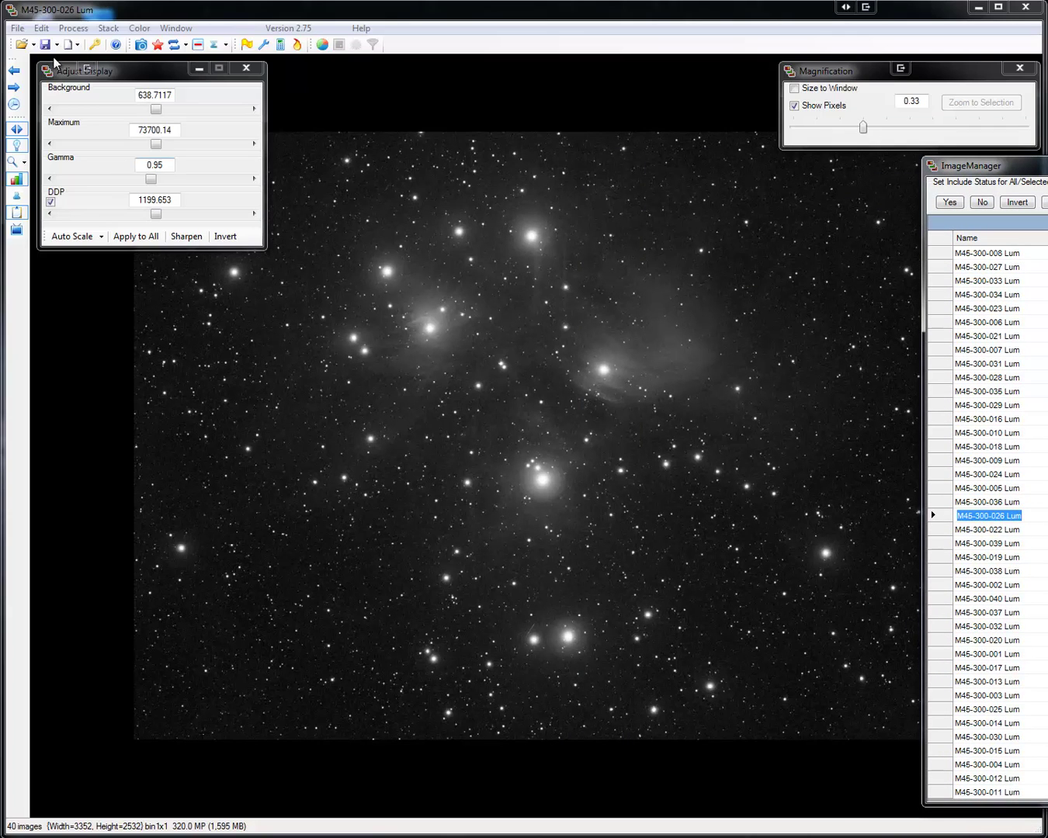
- Align all luminance images to M45-300-026 Lum using CCDIS star pattern matching
click(108, 32)
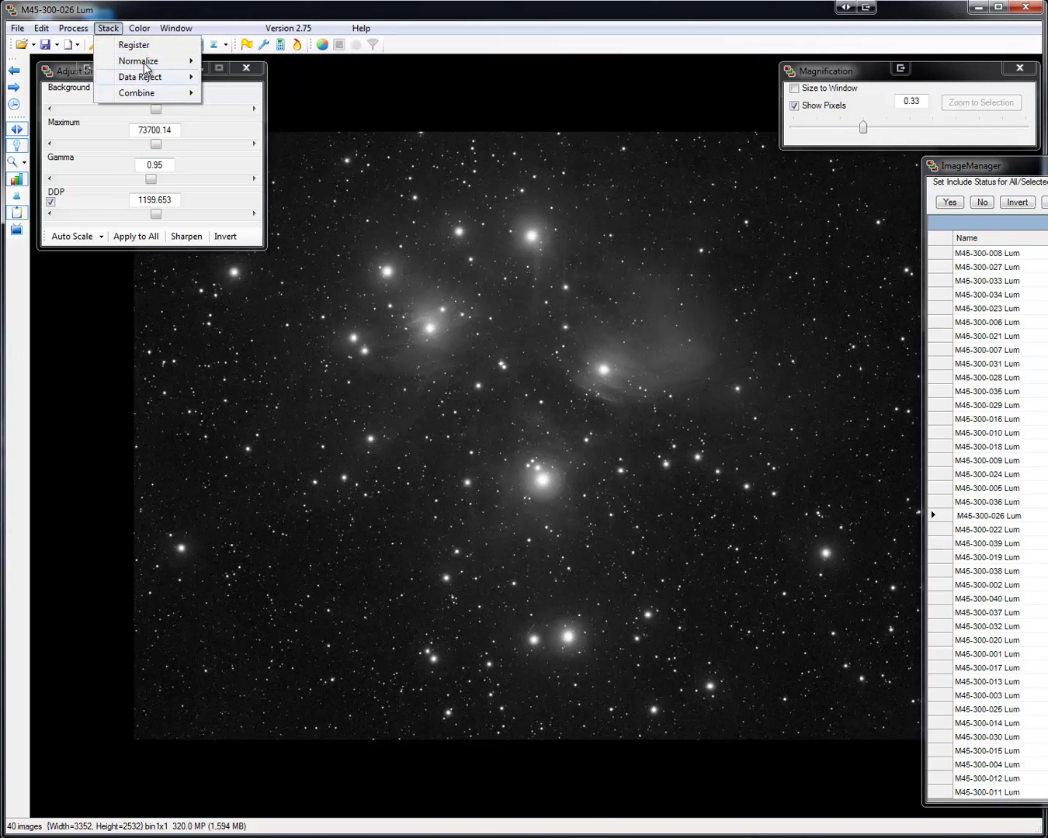
click(138, 45)
click(488, 284)
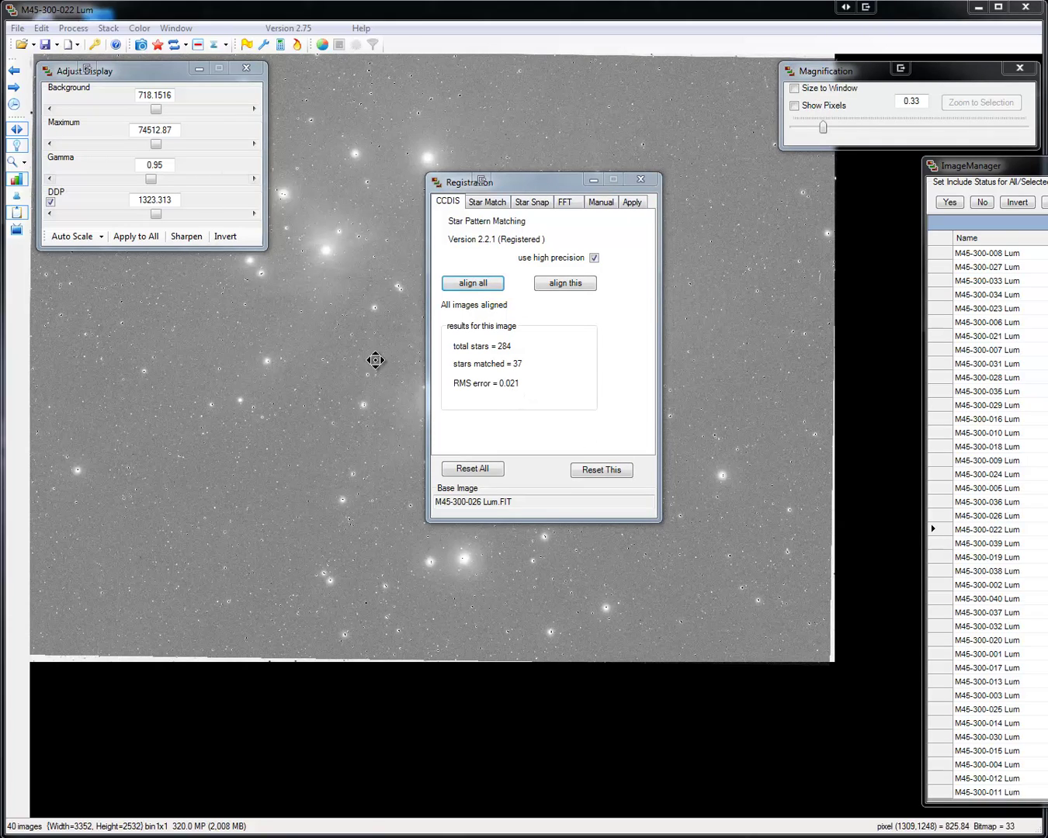
- Check the star alignment against the base image for M45-300-016, 031, 023, 001 and 014 Lum
click(984, 420)
click(979, 365)
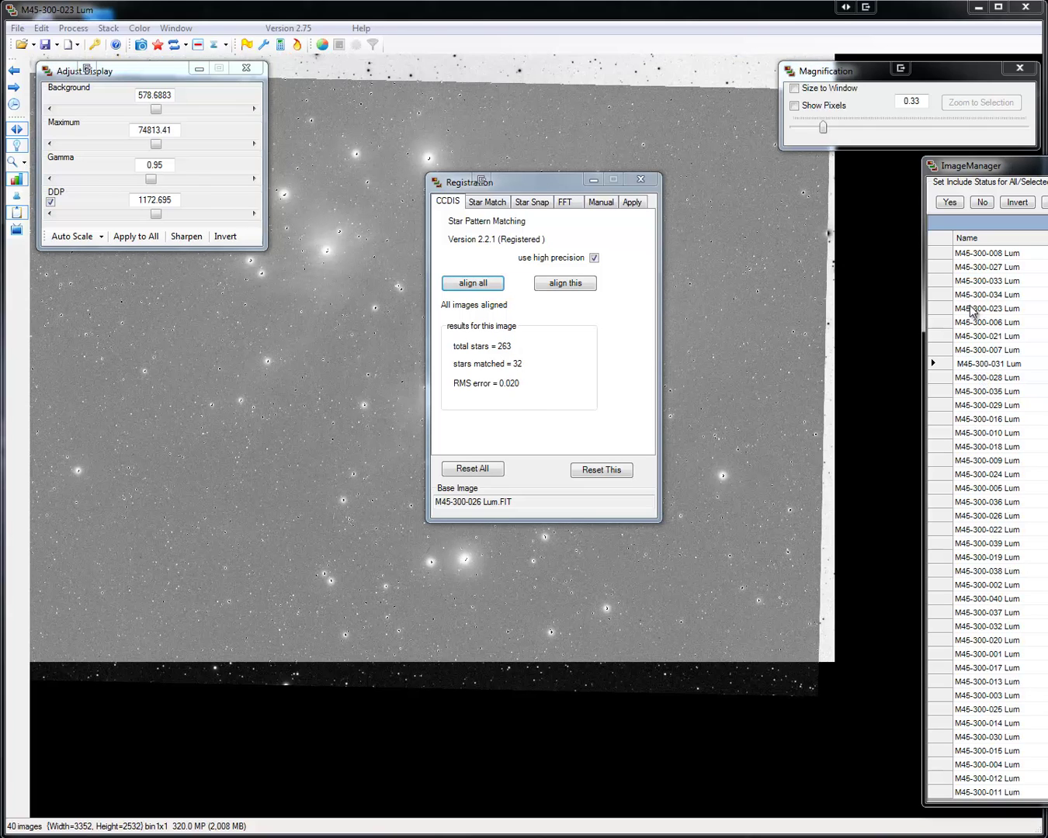
click(977, 309)
click(975, 653)
click(1003, 722)
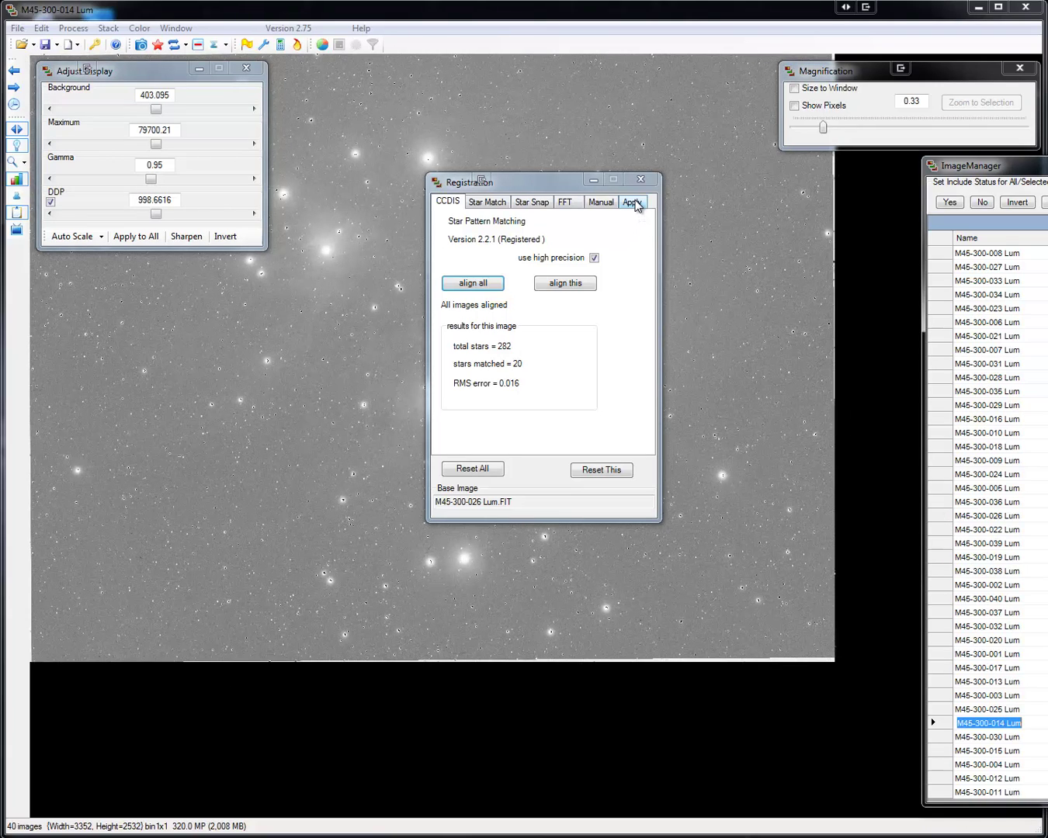
- Apply the computed alignment to all luminance images using Nearest Neighbor resampling
click(635, 203)
click(565, 232)
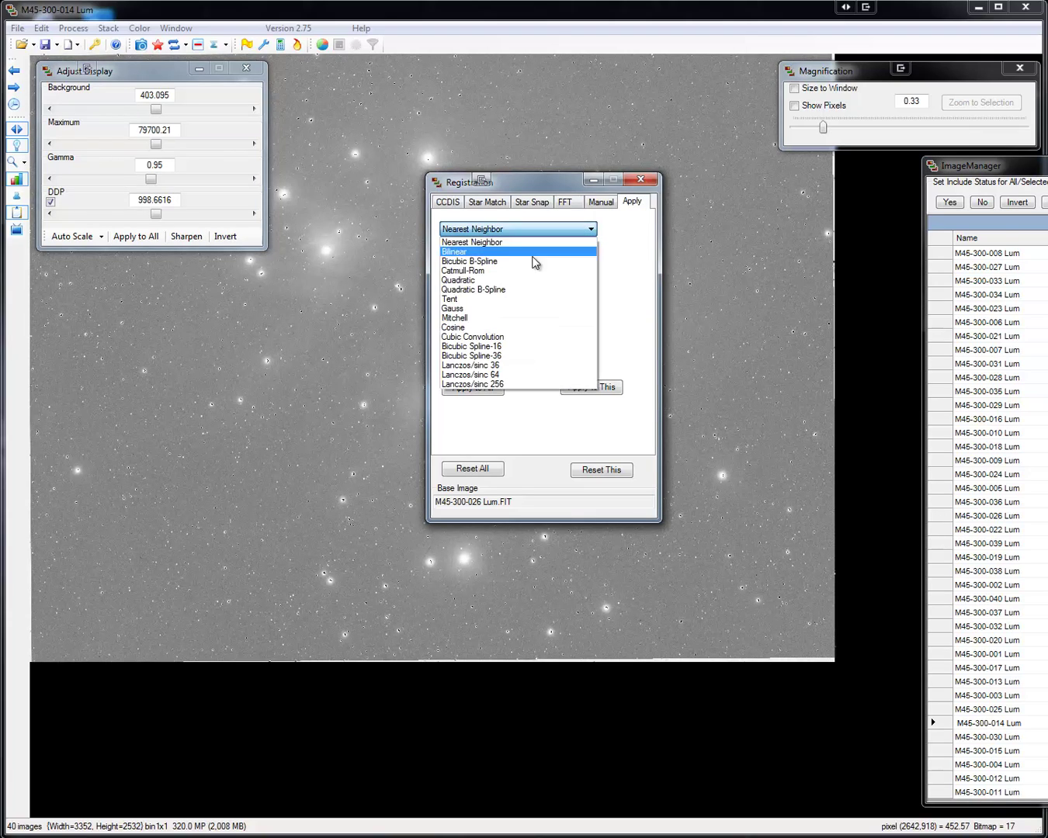
click(528, 266)
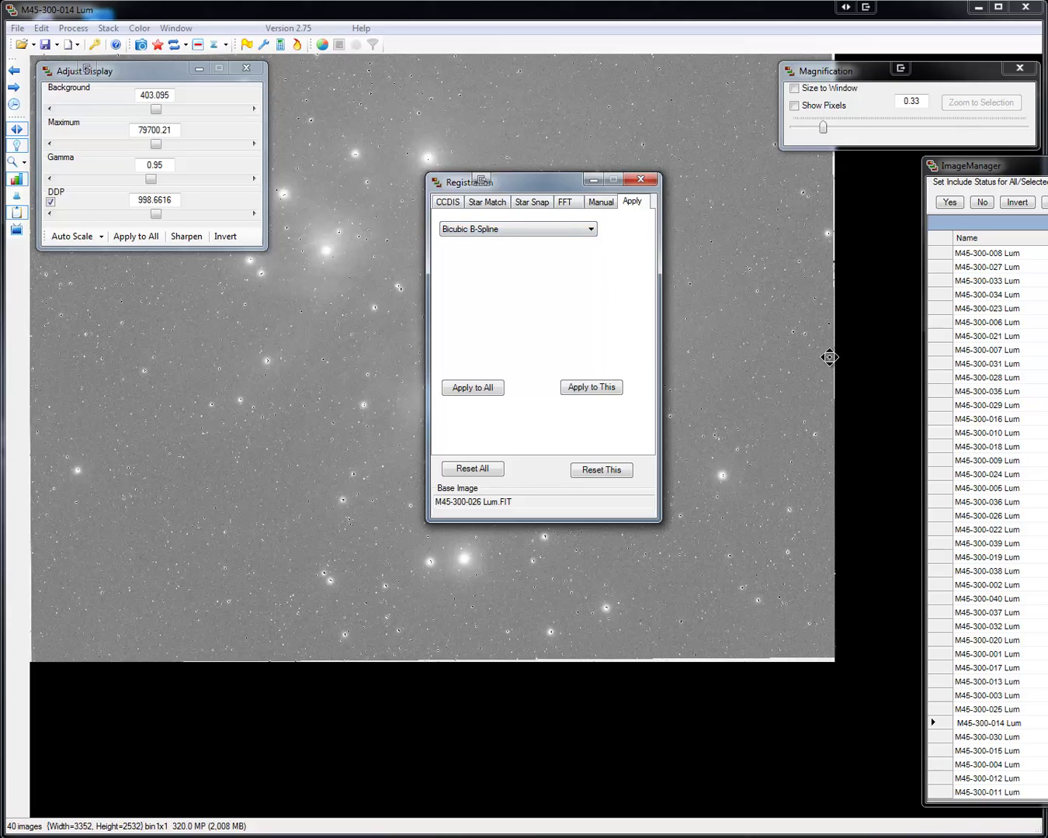
click(570, 230)
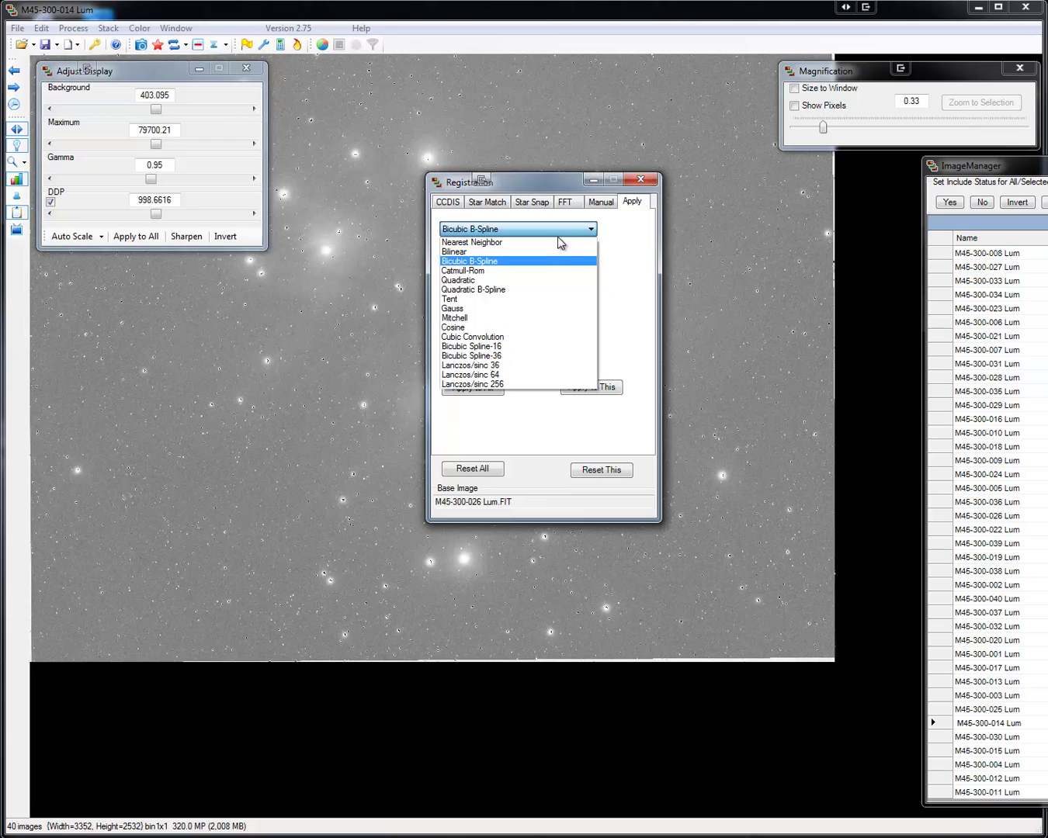
click(556, 243)
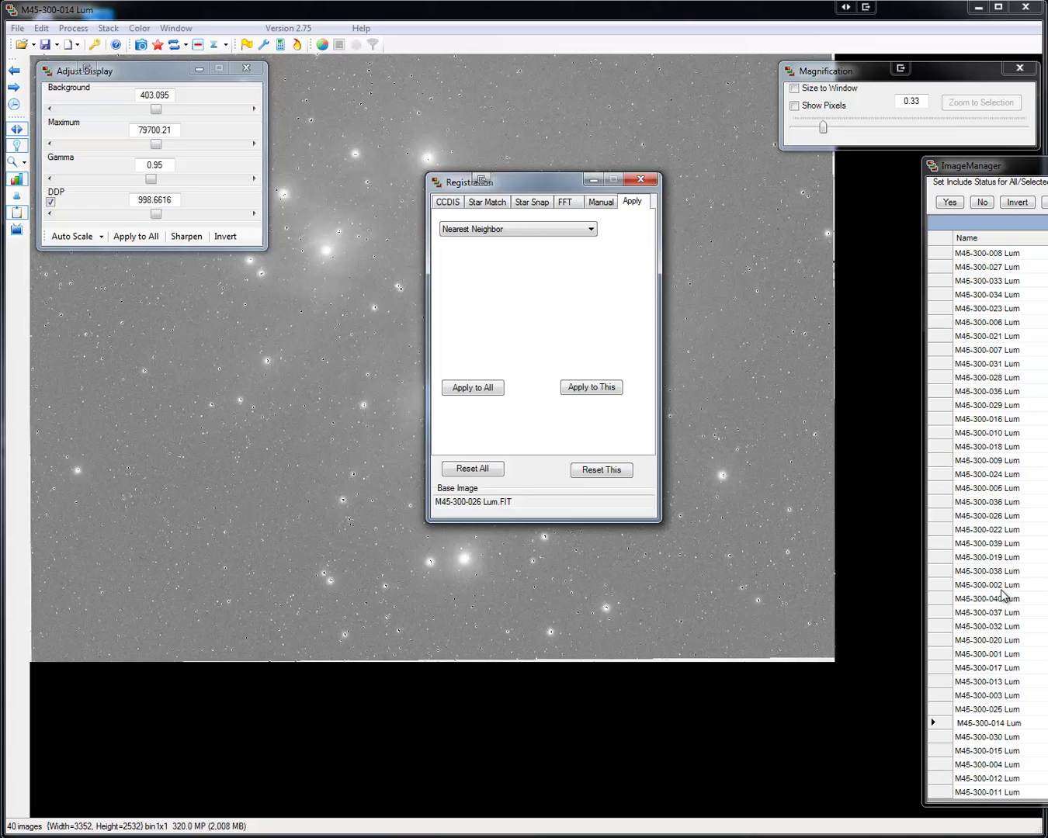
click(486, 386)
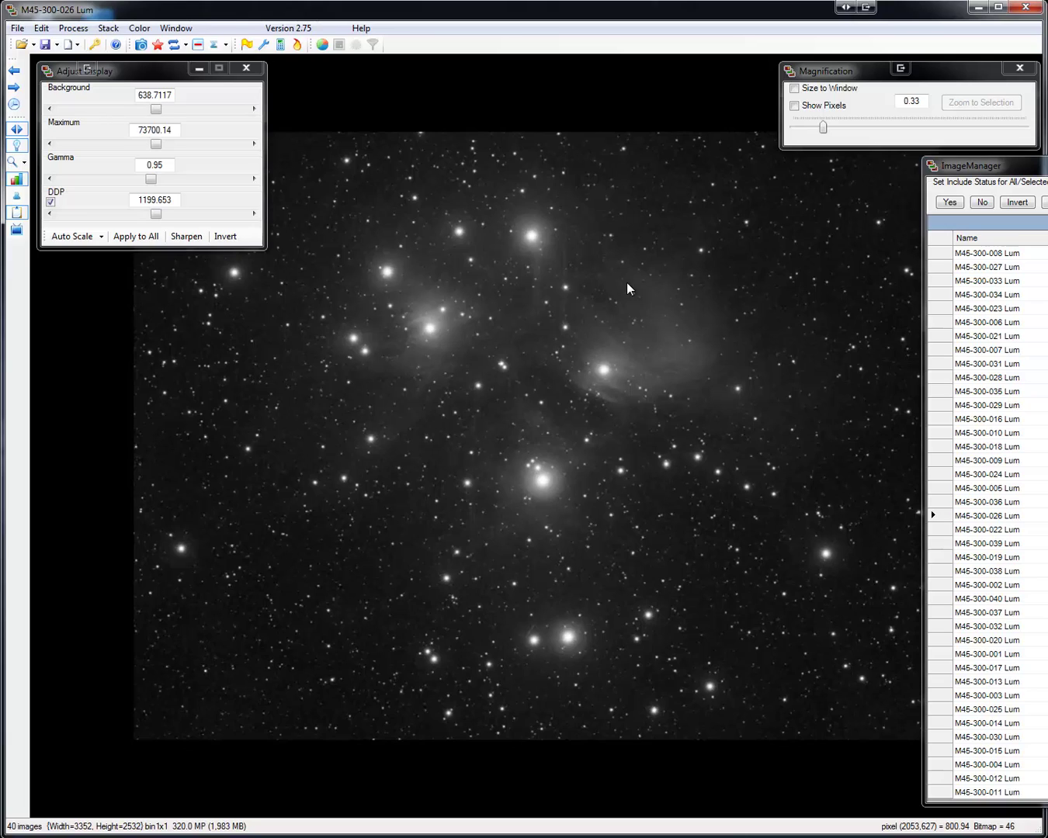
- Normalize both scalar and offset across all images, selecting a starry background area at the image's lower right and the nebulosity right of center
click(108, 28)
mouse_move(184, 63)
mouse_move(252, 76)
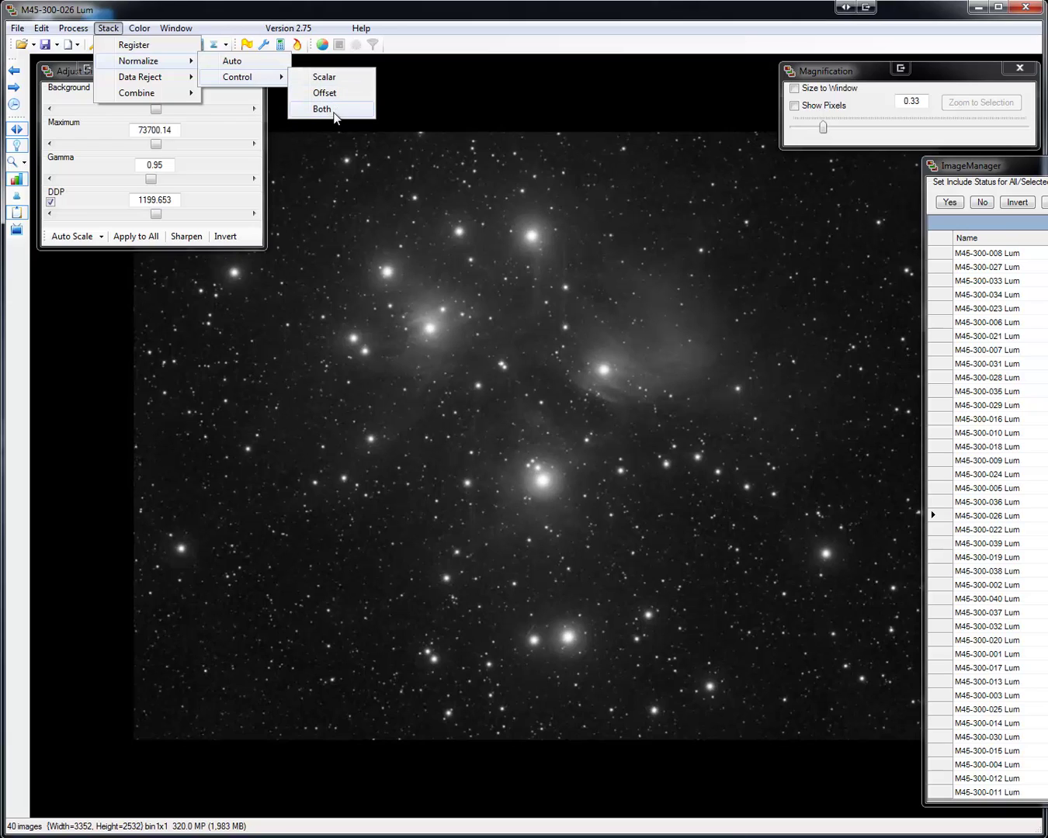
click(333, 110)
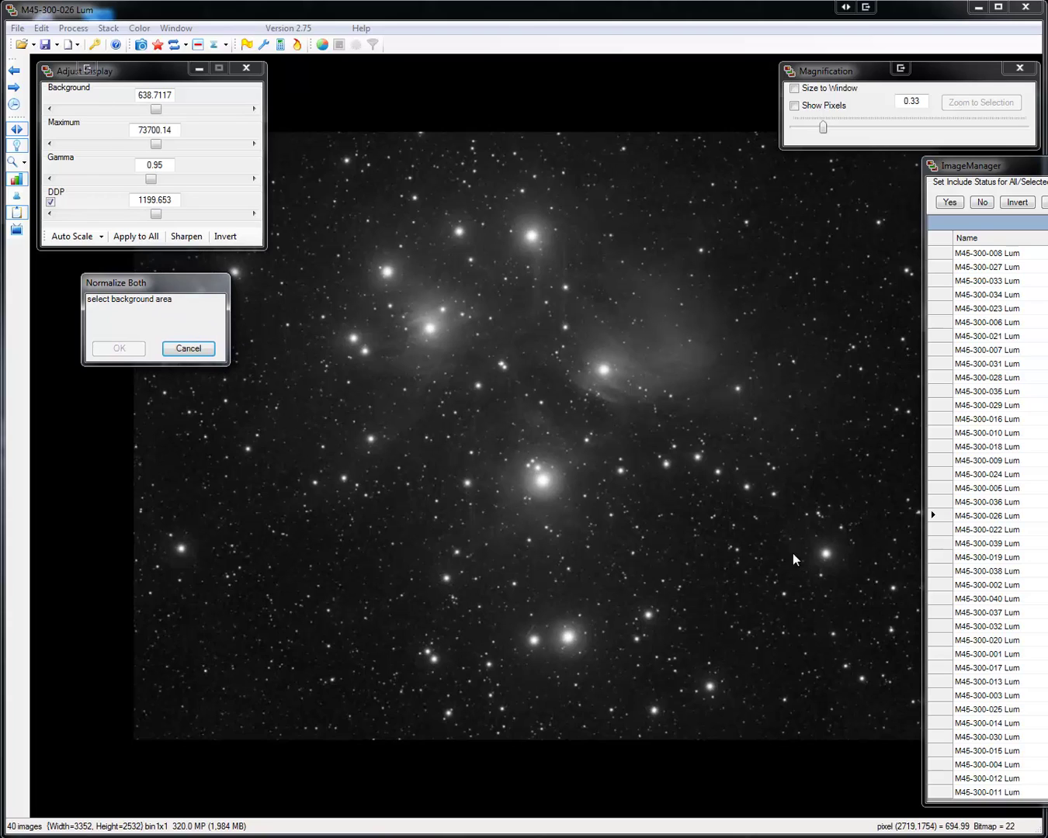
drag(779, 598, 886, 699)
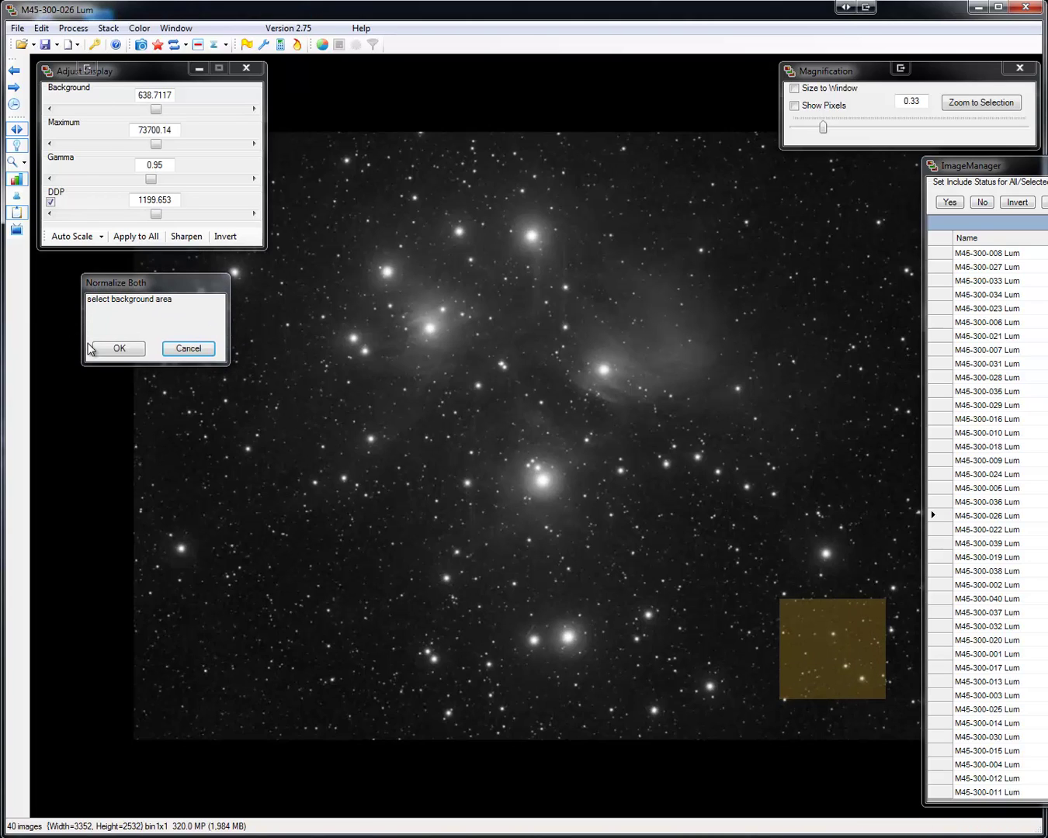
click(131, 348)
drag(579, 298, 711, 363)
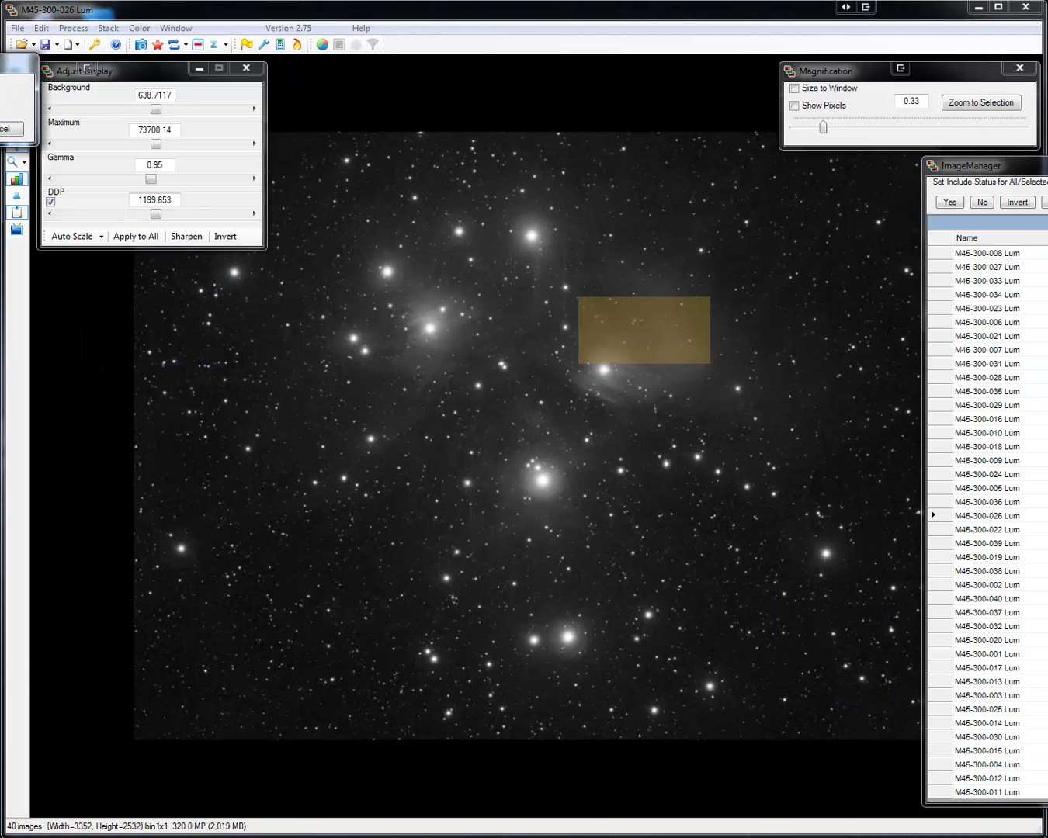
click(992, 104)
- Sort the Image Manager list by ascending weight and make M45-300-040 Lum the current image
drag(970, 166, 739, 170)
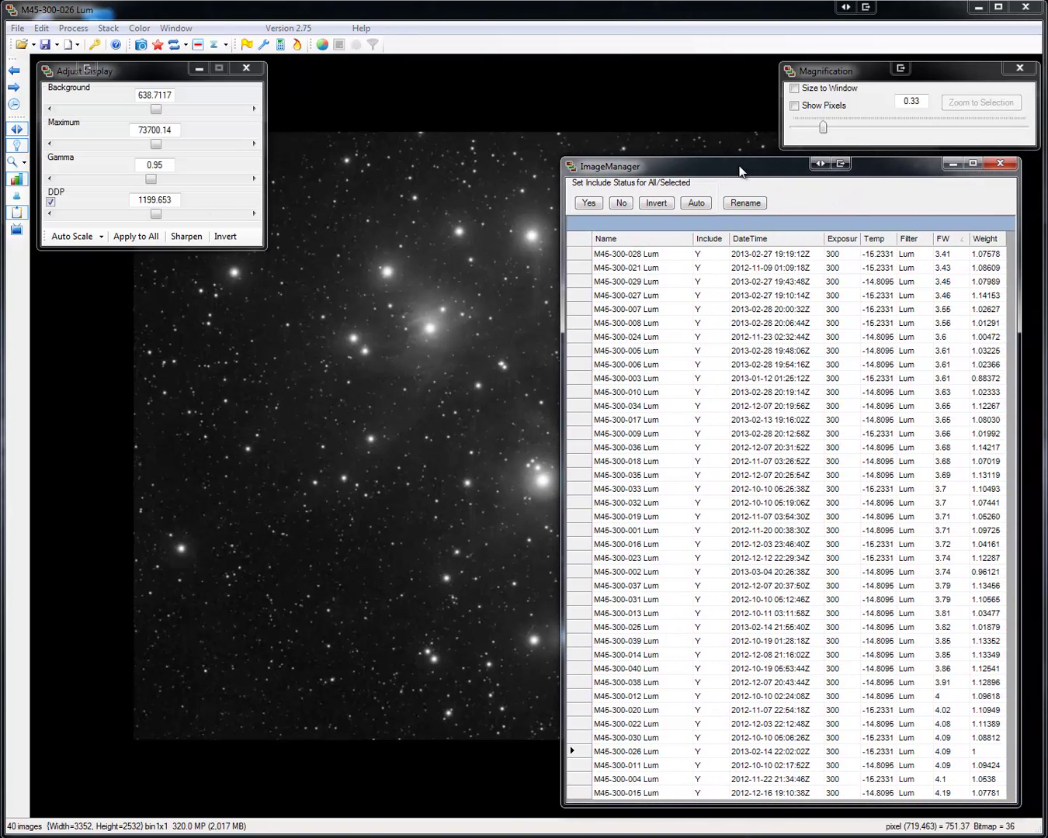
click(987, 238)
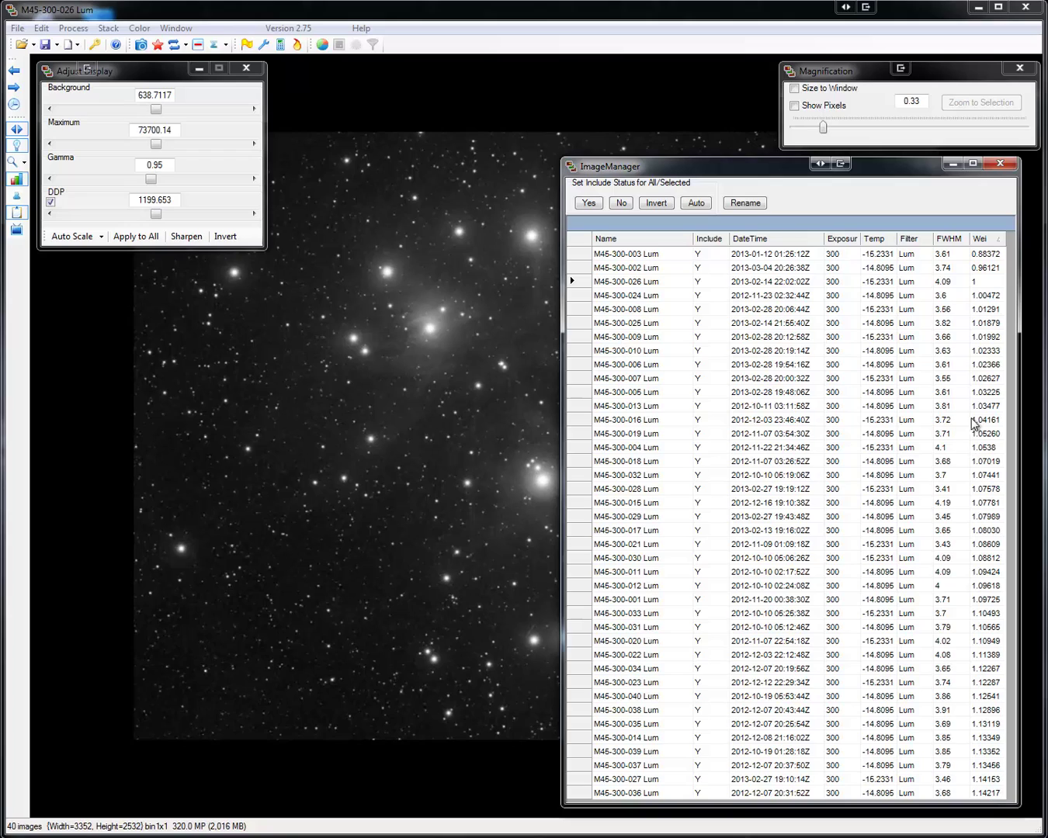
click(987, 268)
click(990, 697)
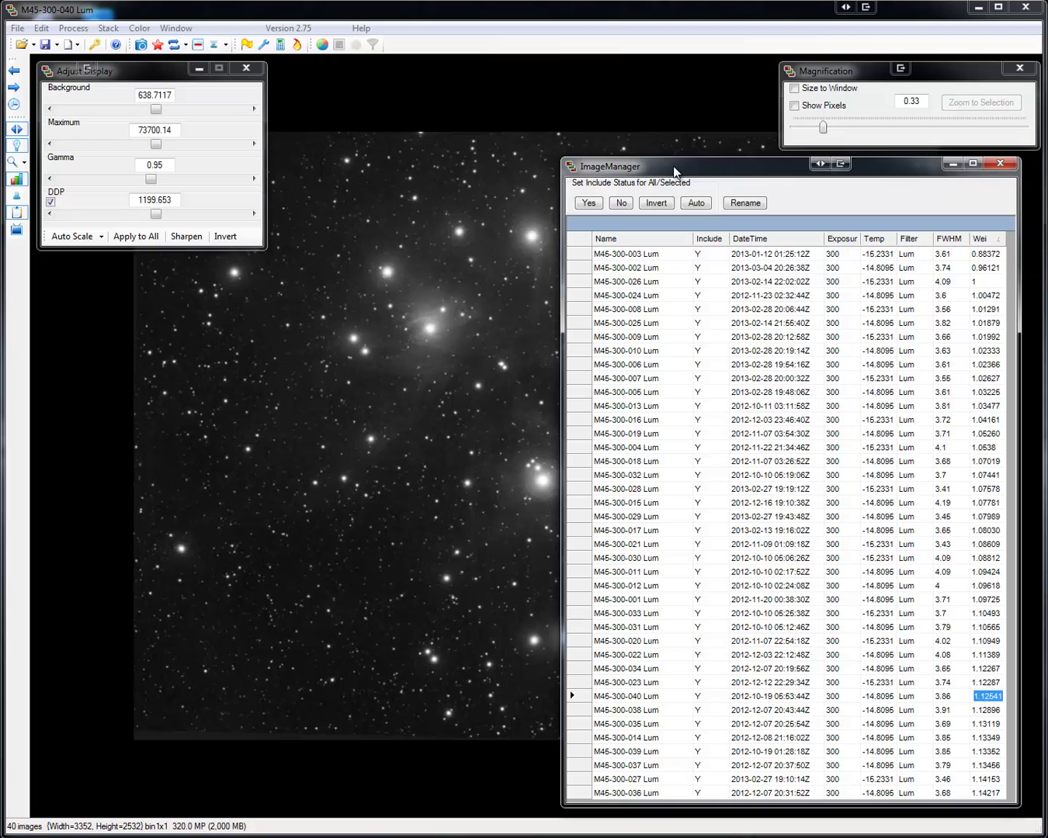
drag(674, 170, 1047, 170)
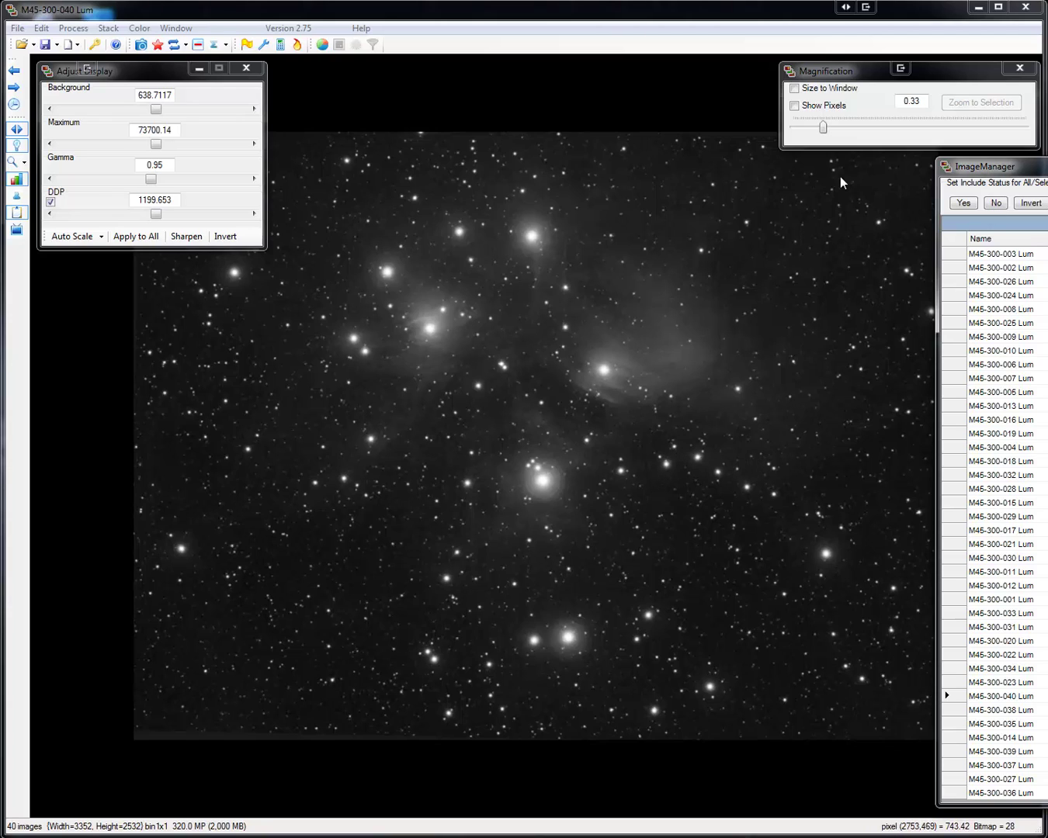
- Enable Show Pixels and apply STD sigma reject with a factor of 2 to all images
click(811, 107)
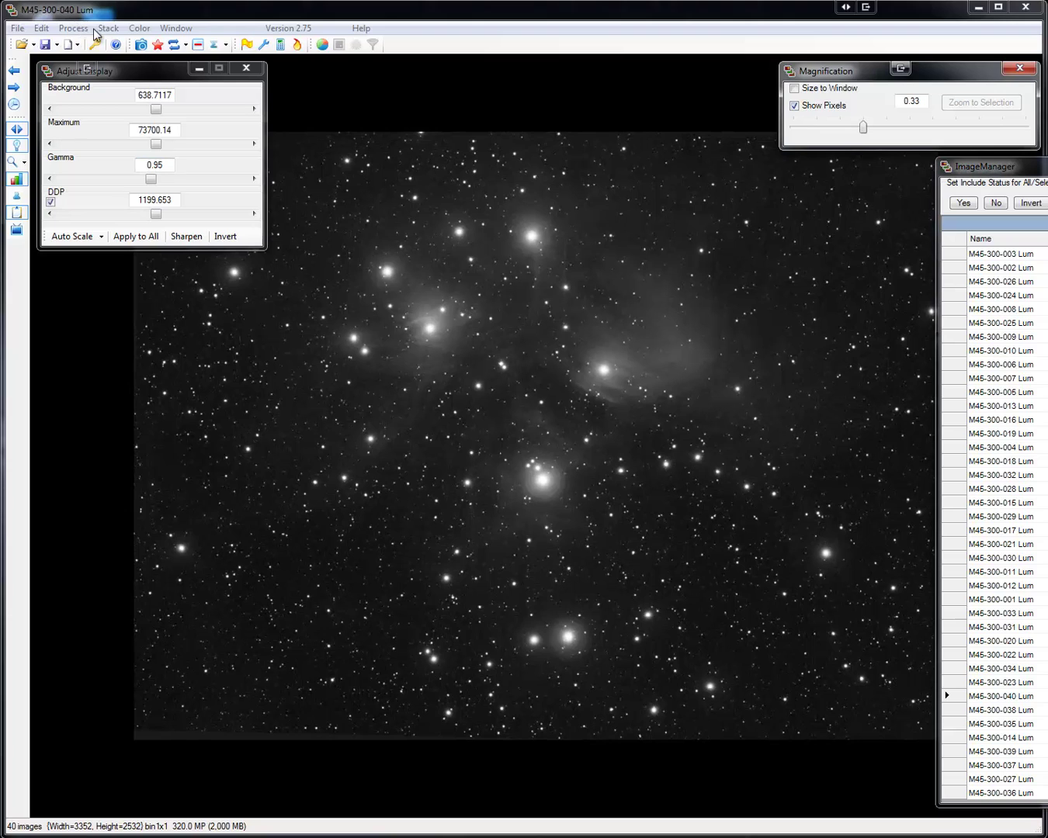
click(113, 29)
mouse_move(149, 77)
click(236, 81)
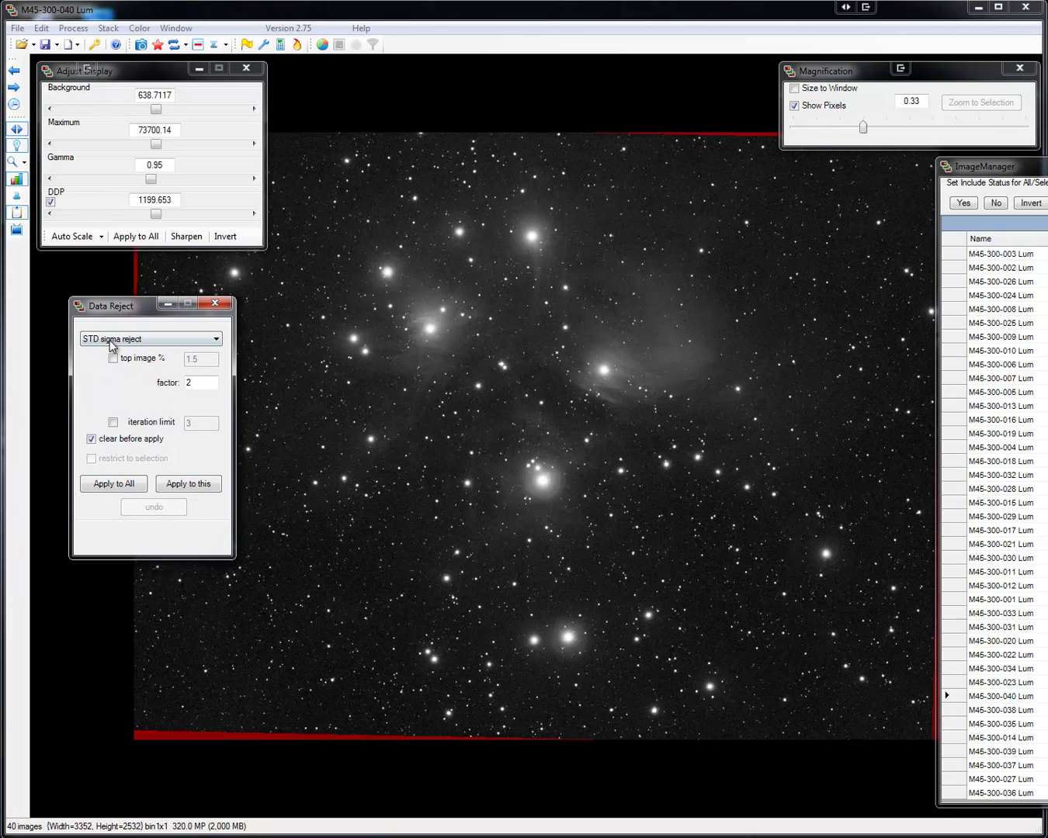
click(205, 382)
click(129, 486)
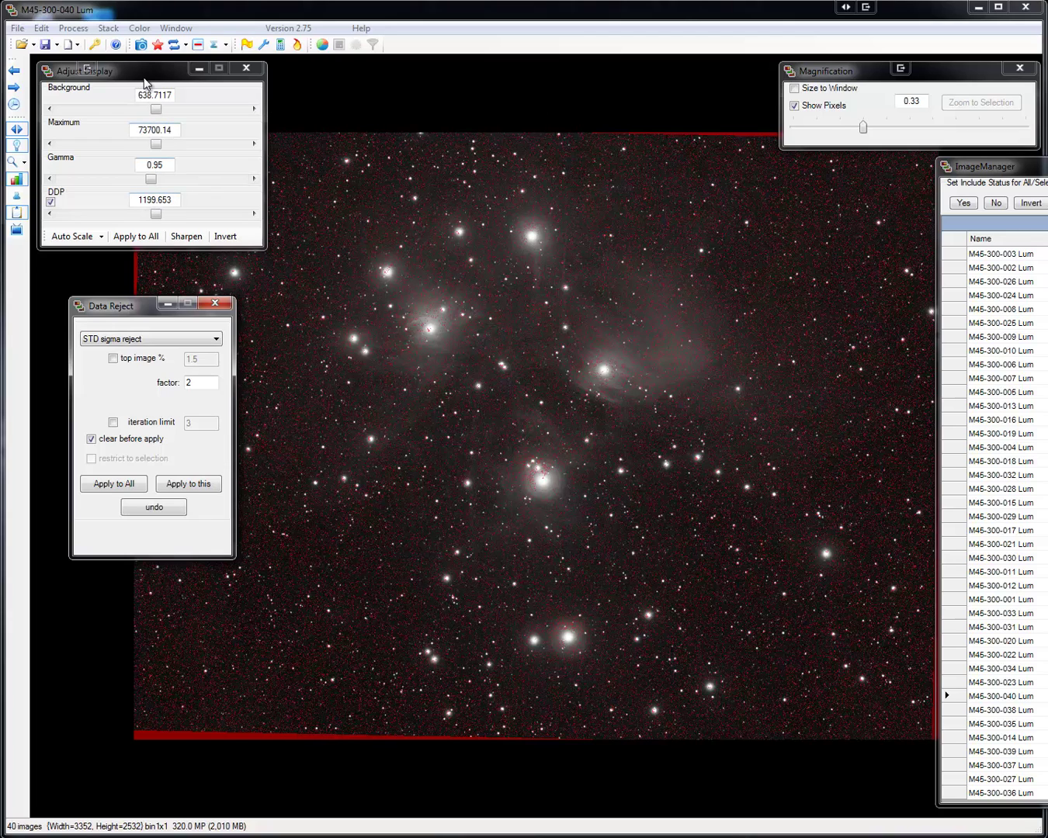
- Select the whole frame and compare the rejected-pixel statistics of M45-300-040, 028, 010 and 036 Lum
drag(215, 72, 51, 75)
drag(121, 93, 949, 776)
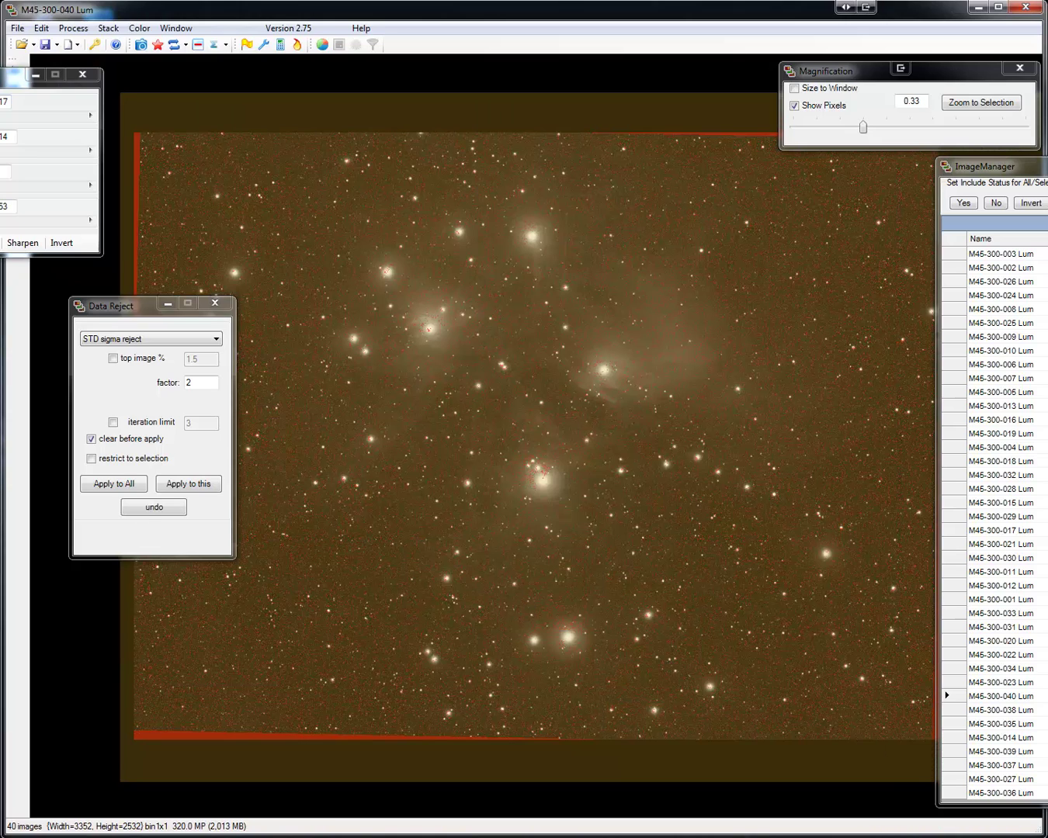
key(ctrl+i)
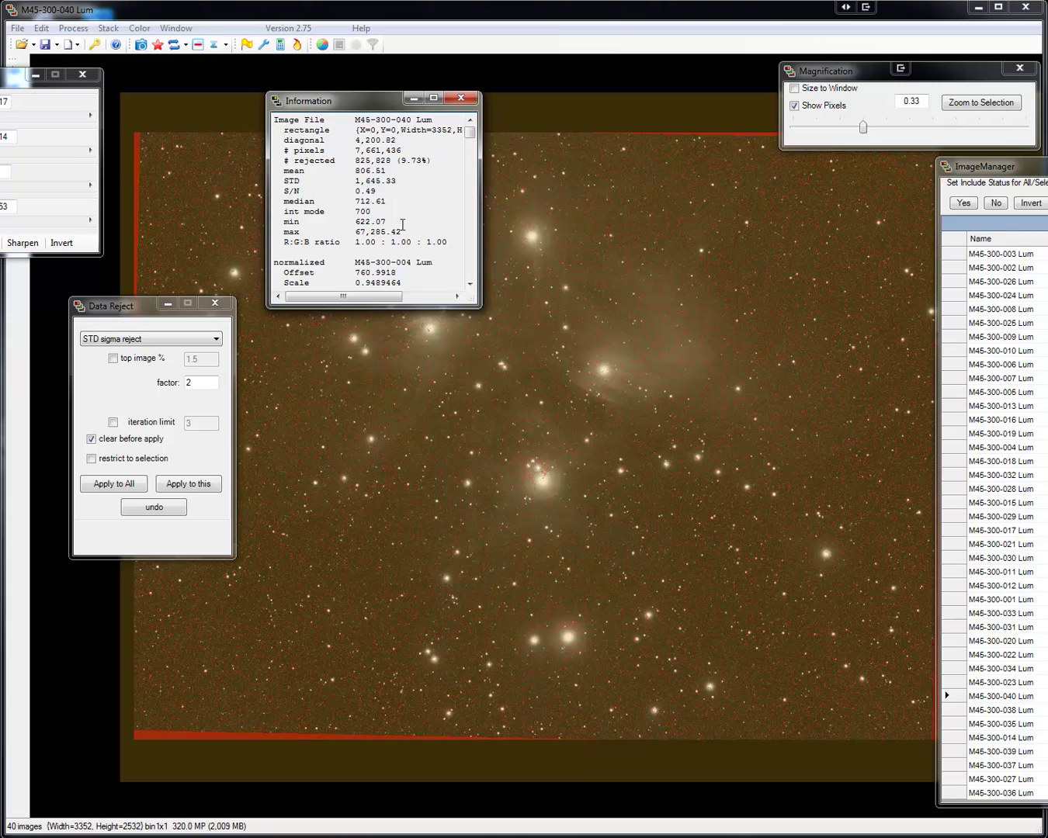
click(985, 488)
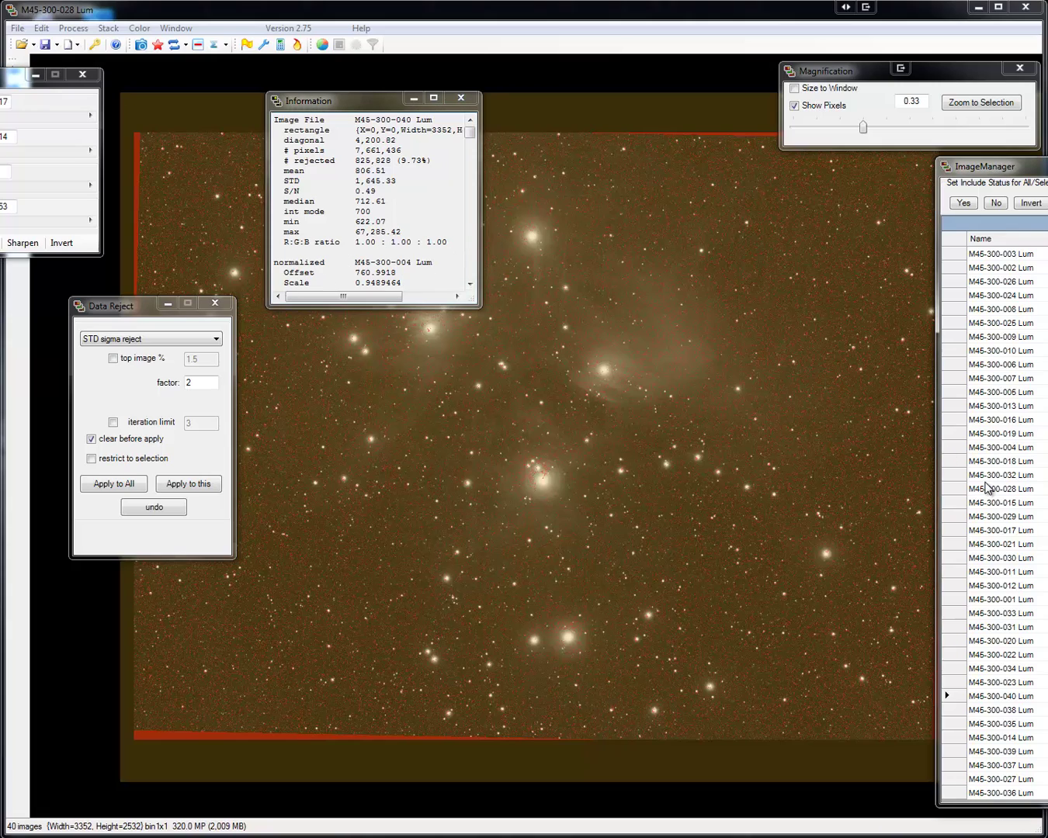
click(982, 351)
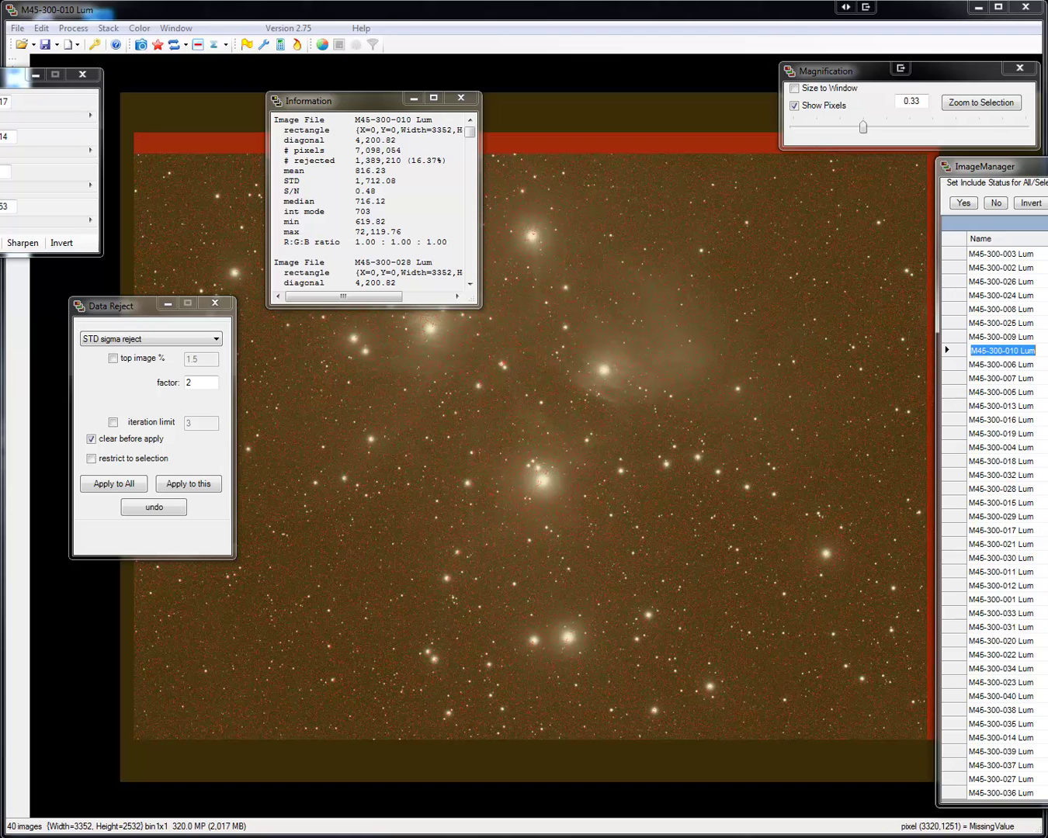
click(992, 794)
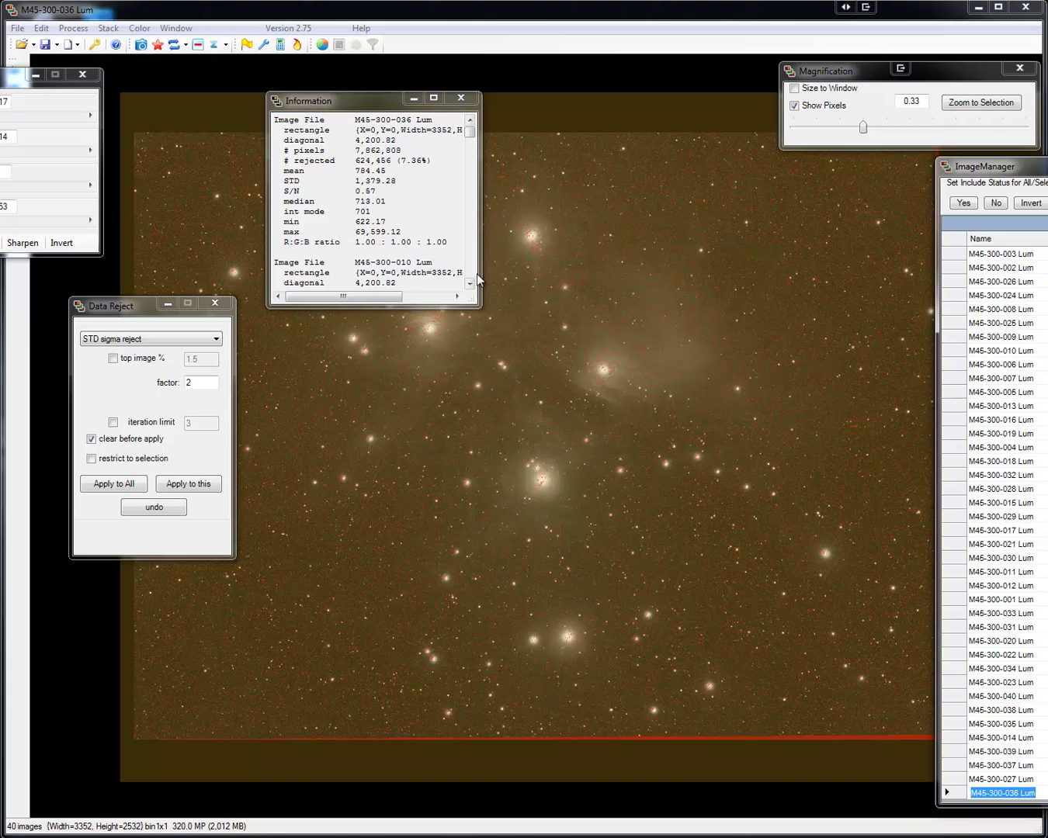
drag(362, 111, 7, 186)
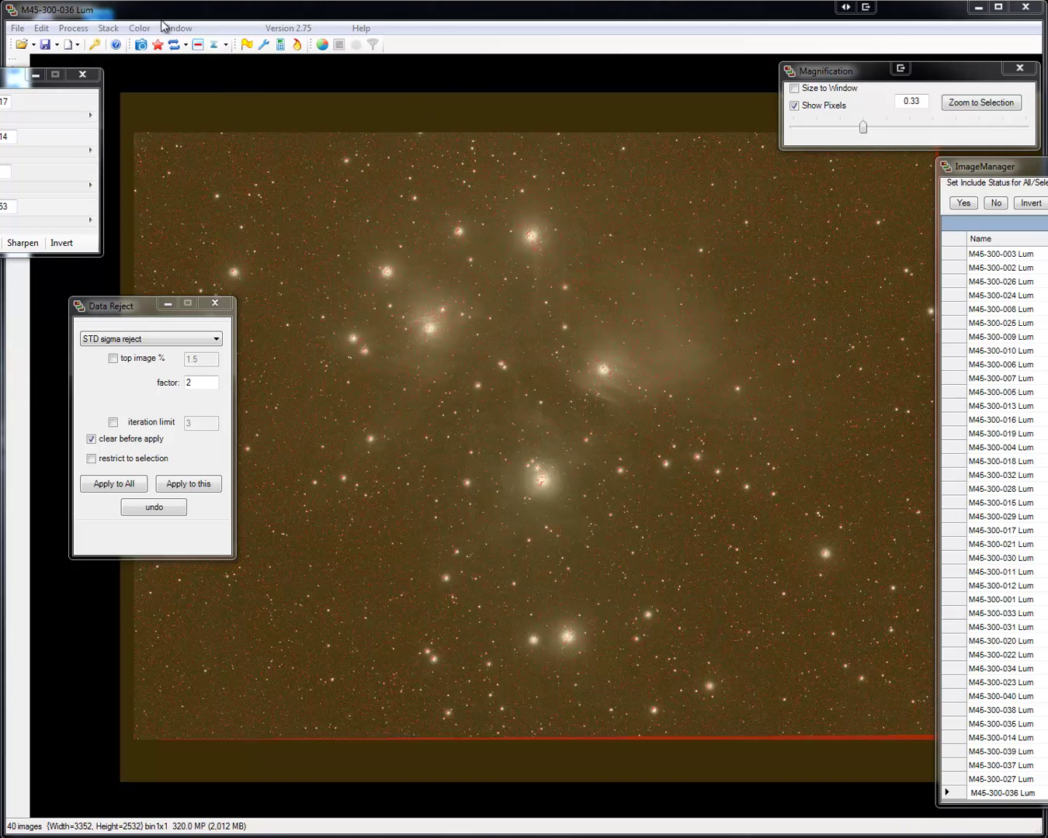
- Combine the normalized, data-rejected luminance images into a mean stack
click(116, 30)
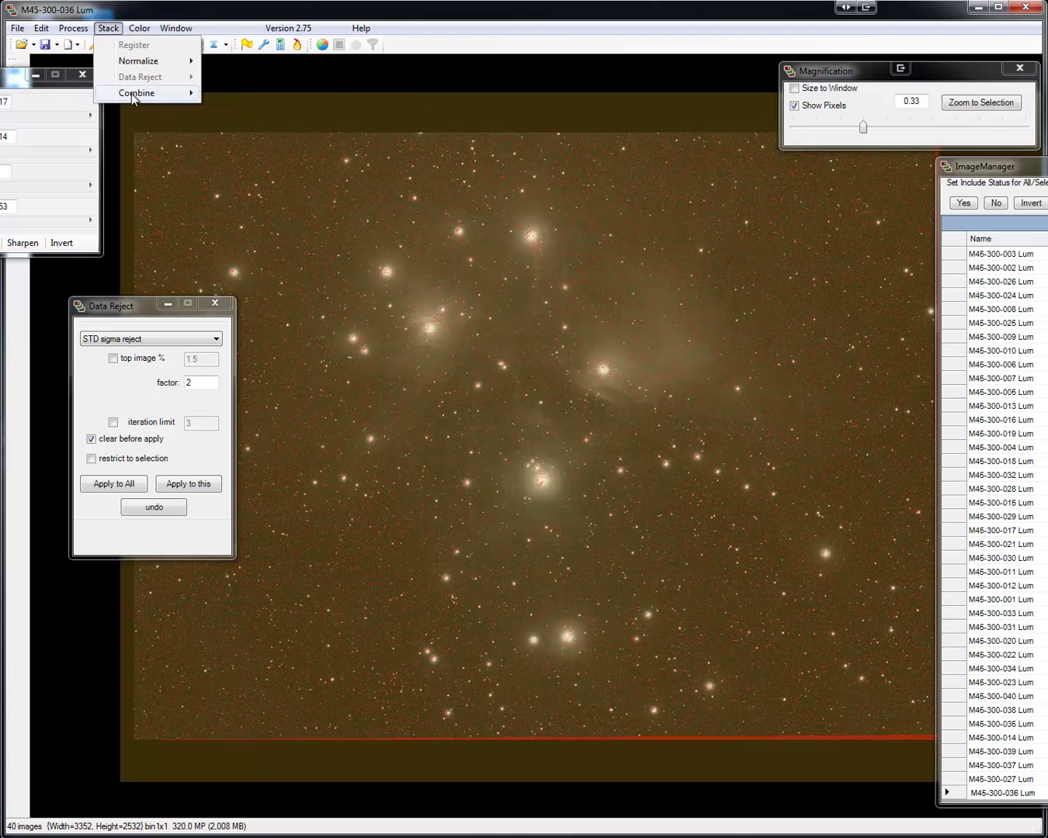
mouse_move(136, 95)
click(233, 95)
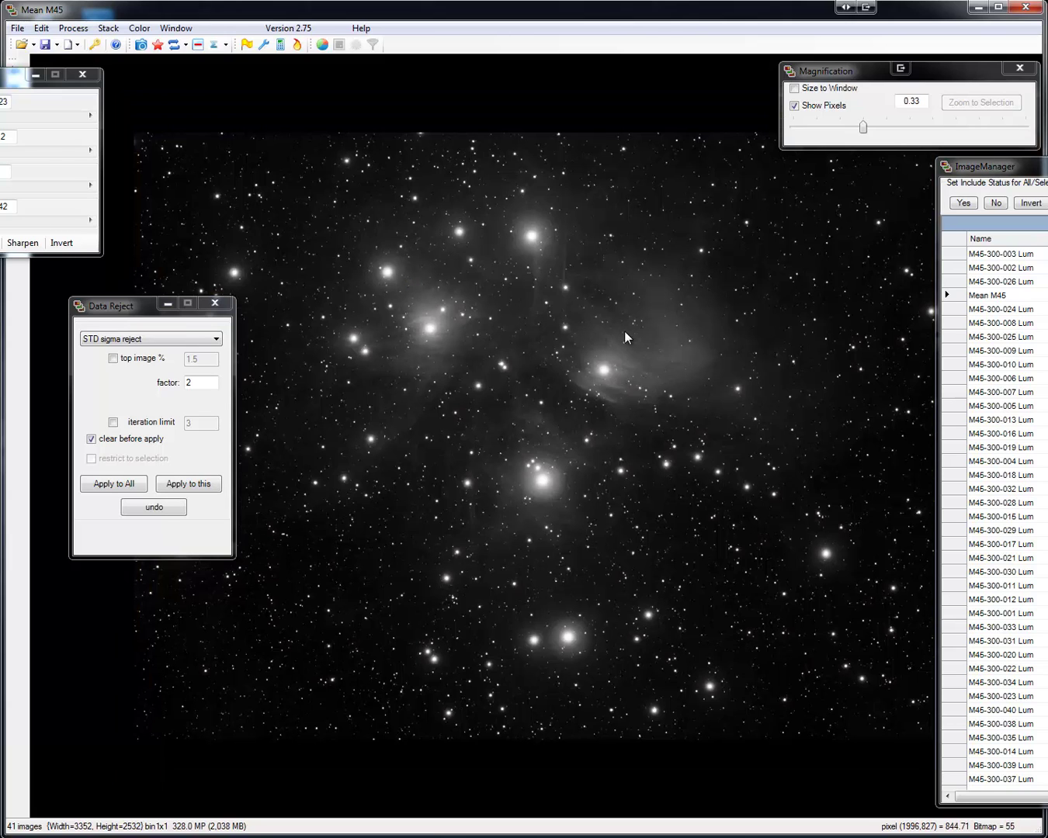
- Zoom into the Mean M45 image to examine the nebulosity and the stars around its bright core stars
scroll(636, 332, up, 8)
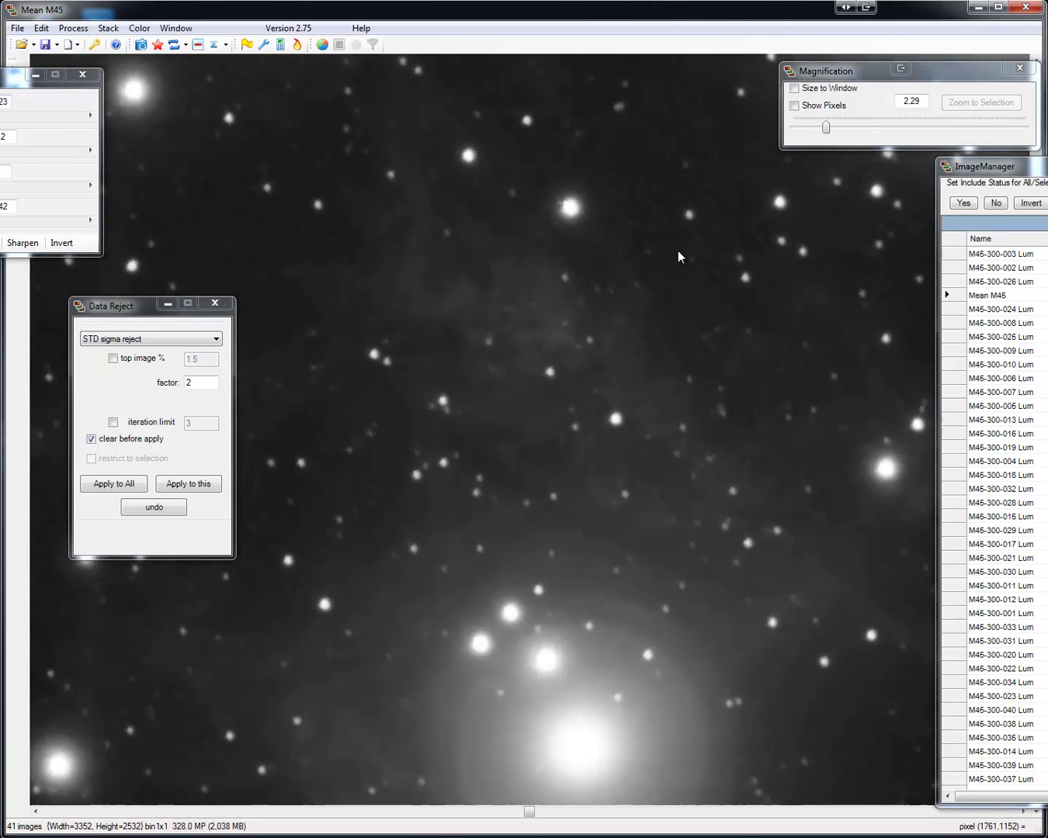
scroll(625, 270, up, 1)
drag(574, 304, 369, 618)
drag(773, 249, 207, 632)
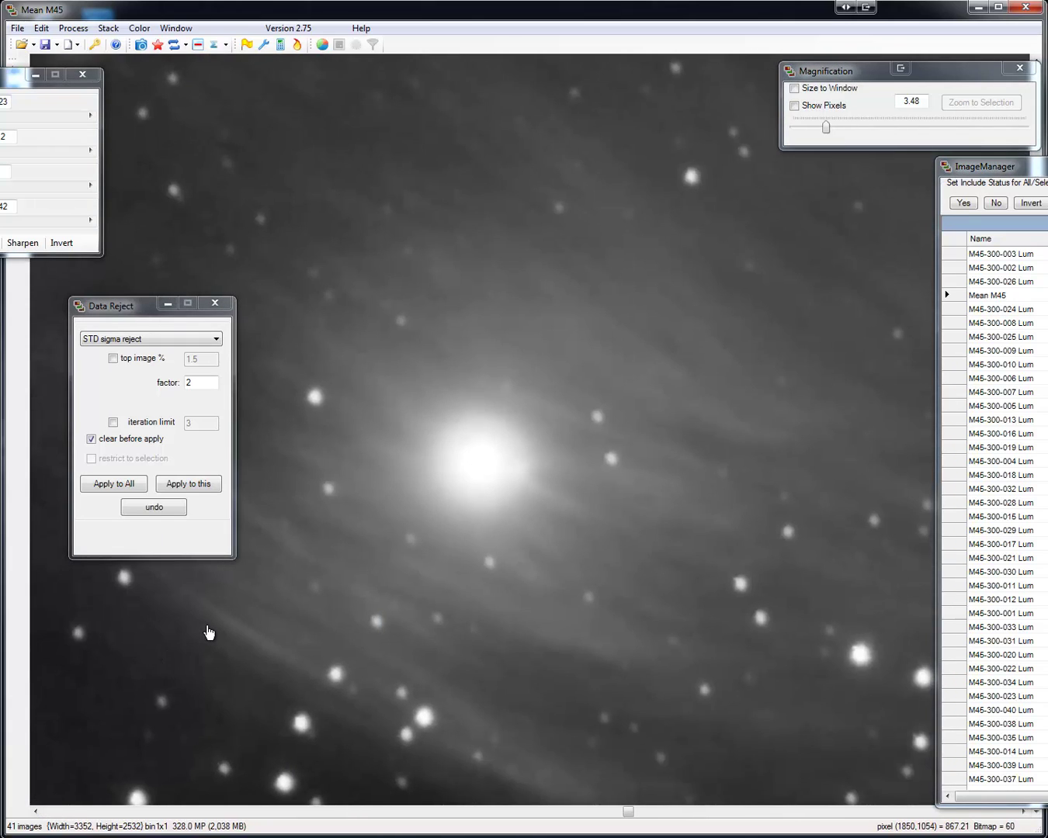
drag(739, 284, 715, 293)
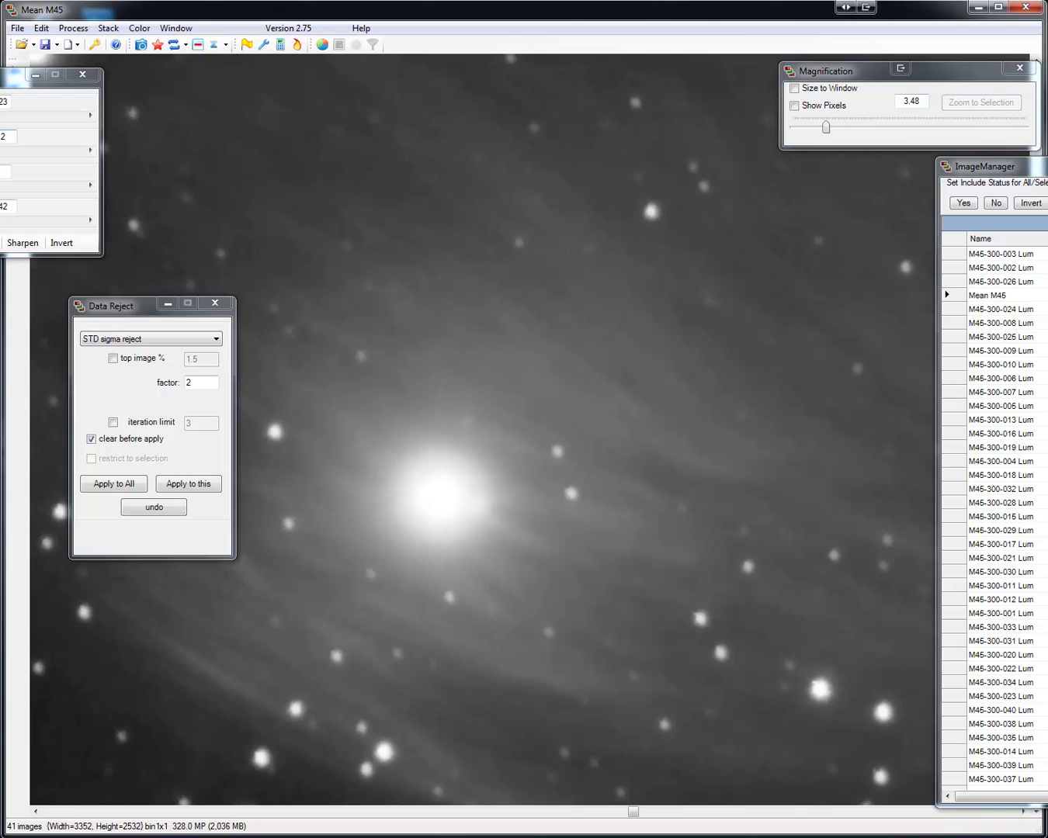
- Remove all images except Mean M45
click(16, 28)
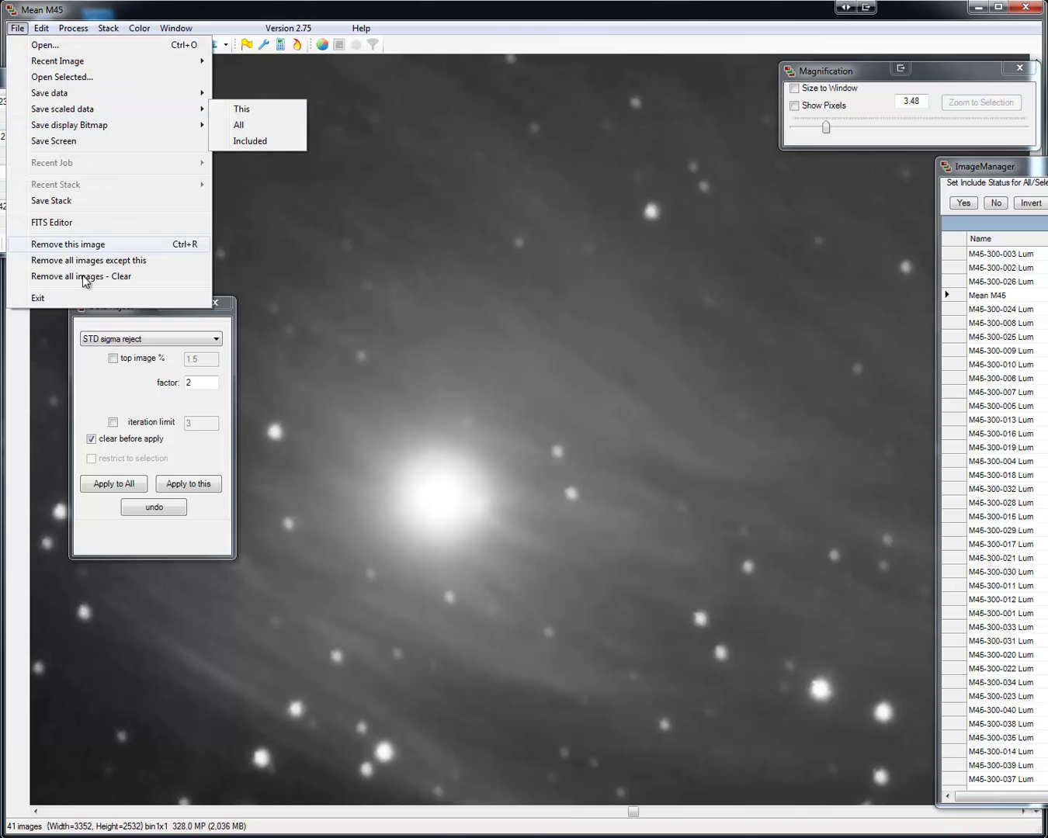
click(117, 264)
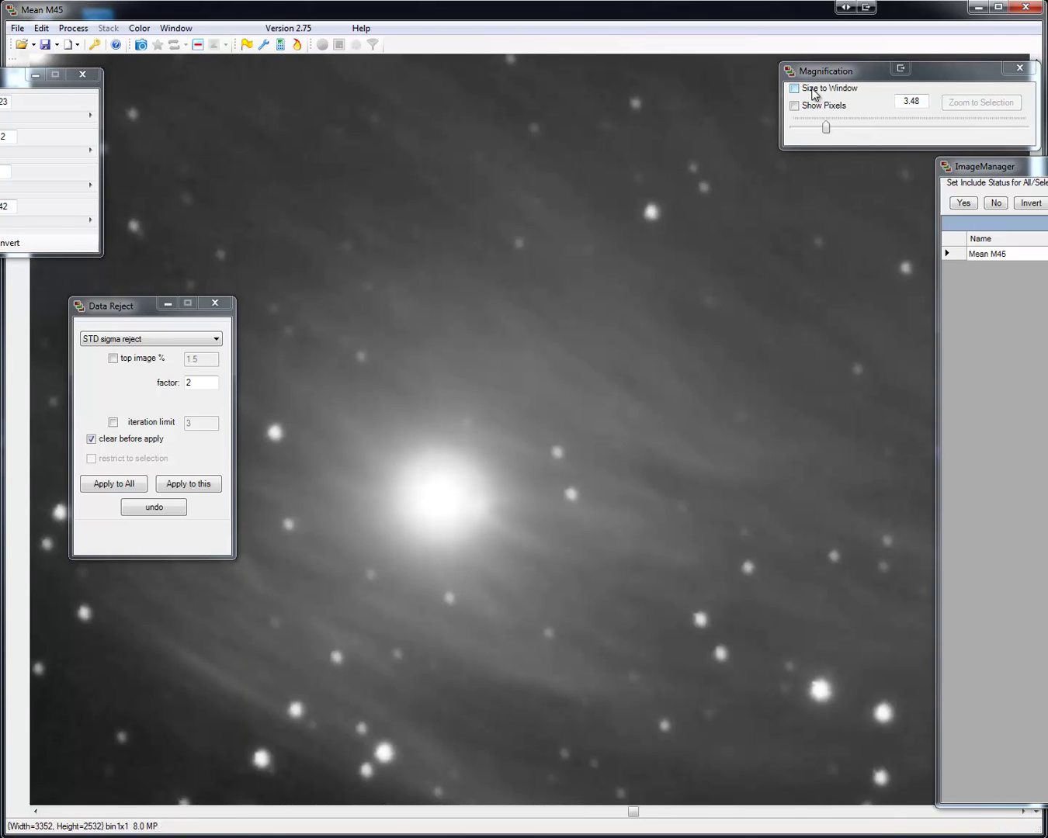
- Deconvolve Mean M45 with a PSF from auto-selected stars, using Positive Constraint and 15 iterations
click(25, 31)
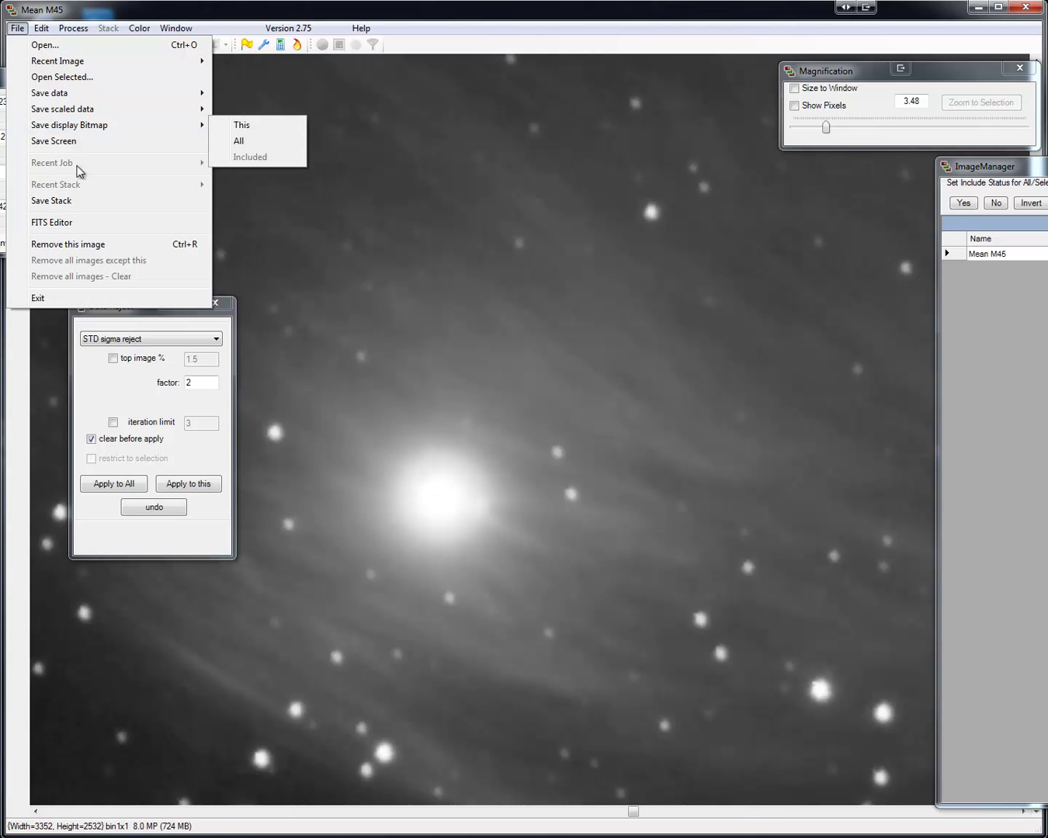
mouse_move(42, 28)
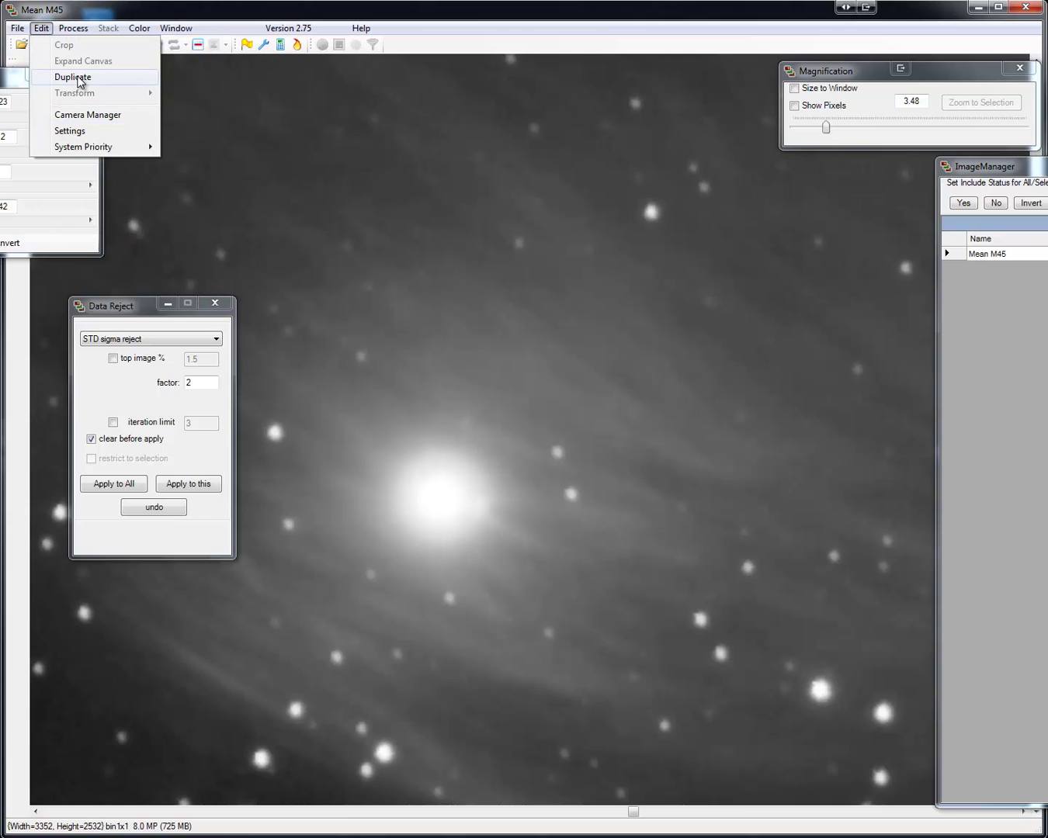
mouse_move(74, 28)
click(103, 159)
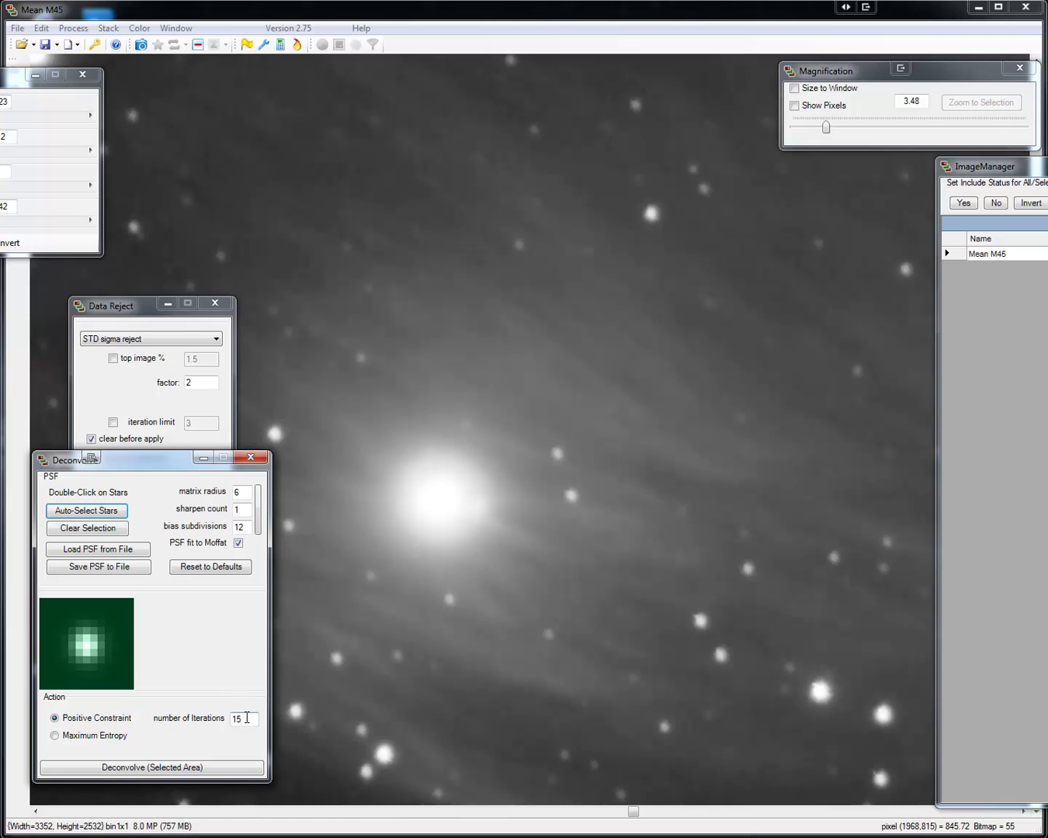
click(953, 257)
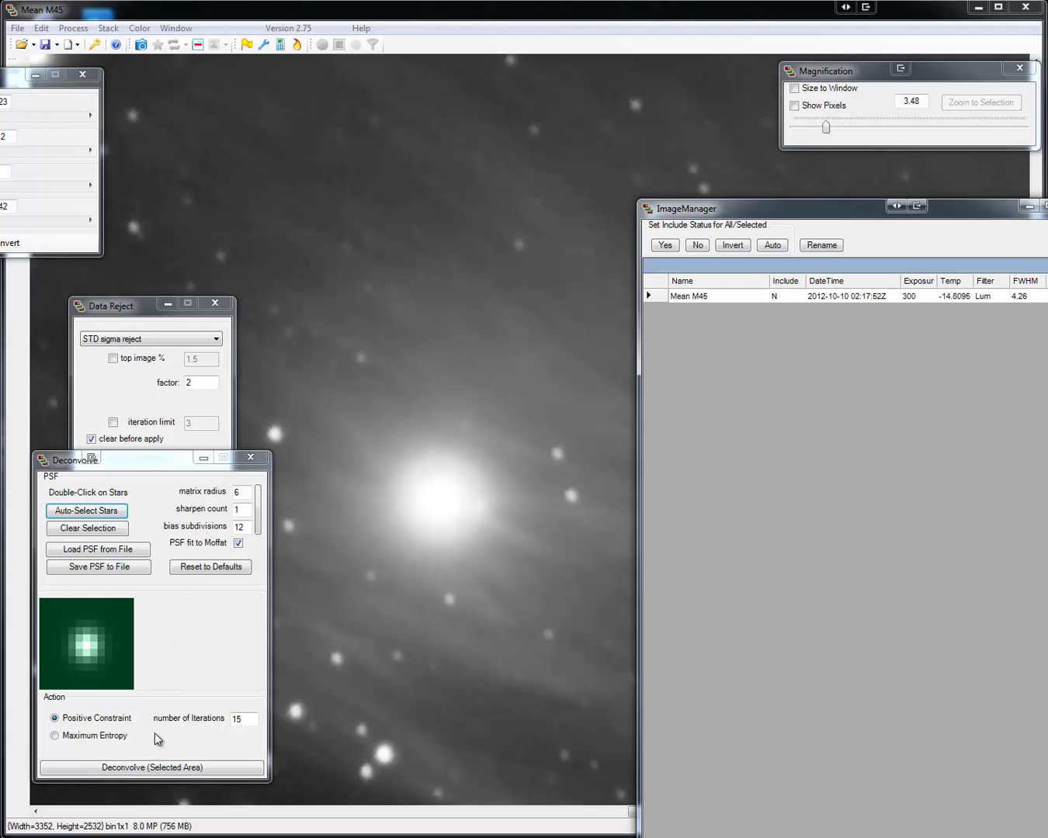
double_click(249, 719)
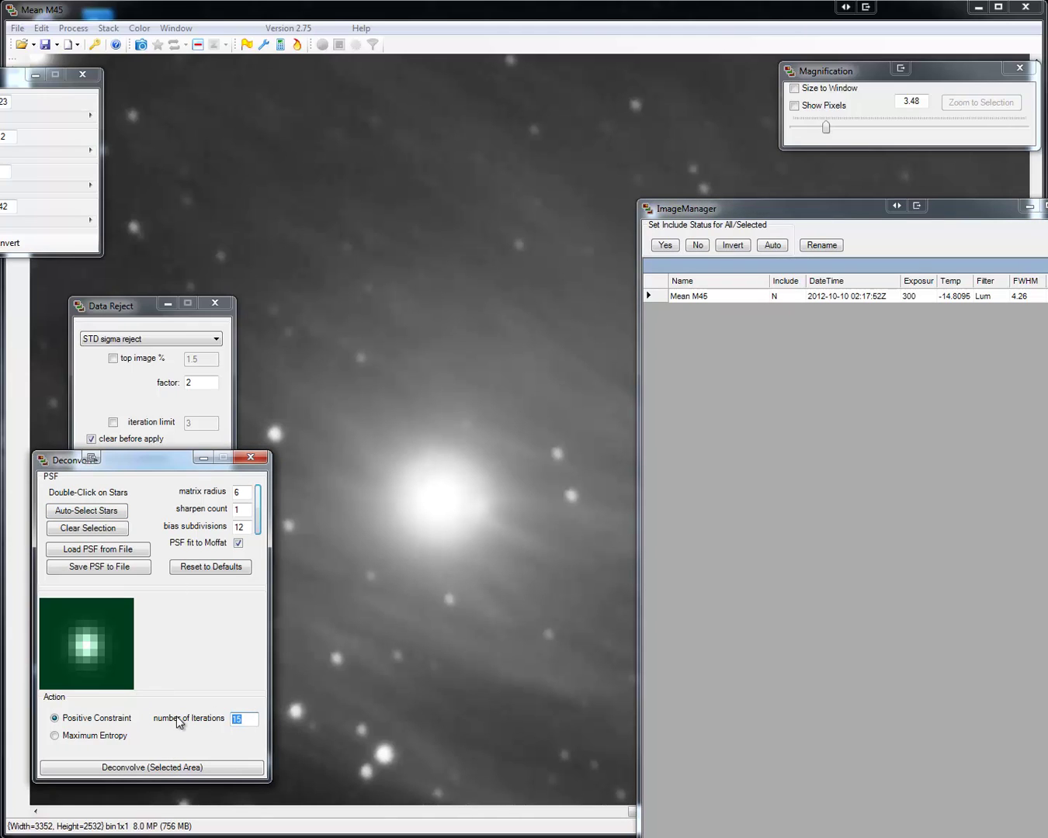
click(203, 767)
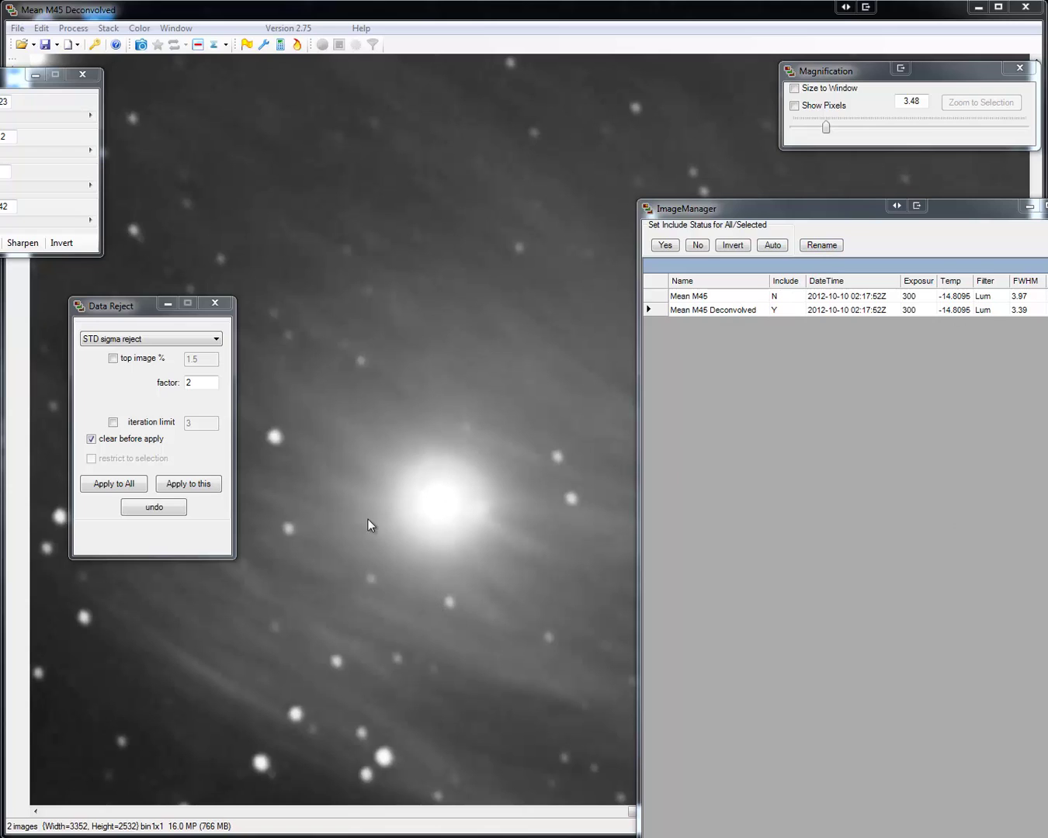
- Compare the Mean M45 and Mean M45 Deconvolved images by switching back and forth between them
double_click(737, 297)
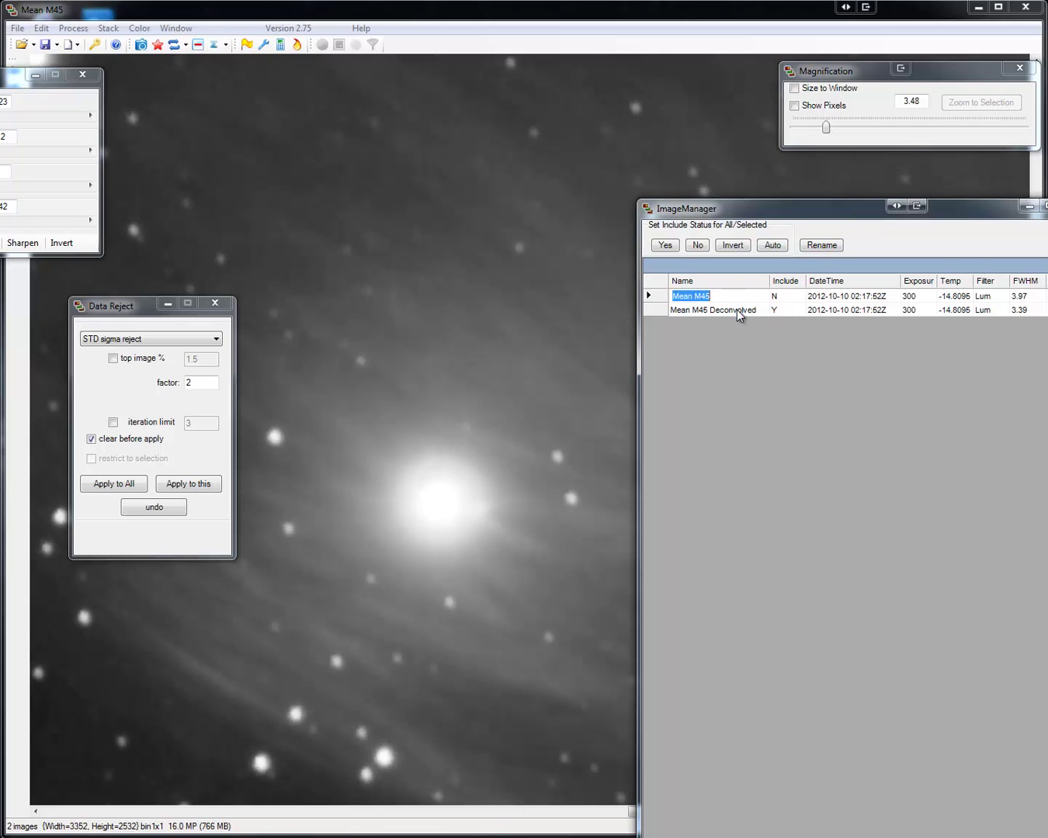
double_click(737, 310)
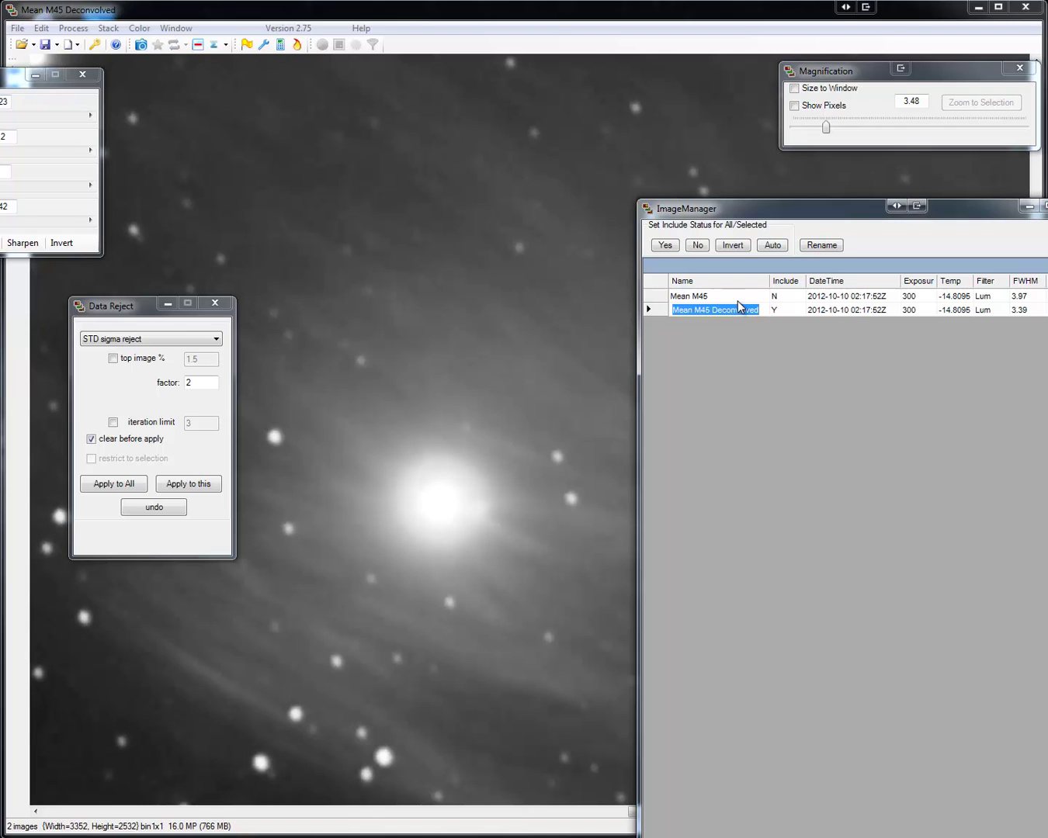
double_click(739, 300)
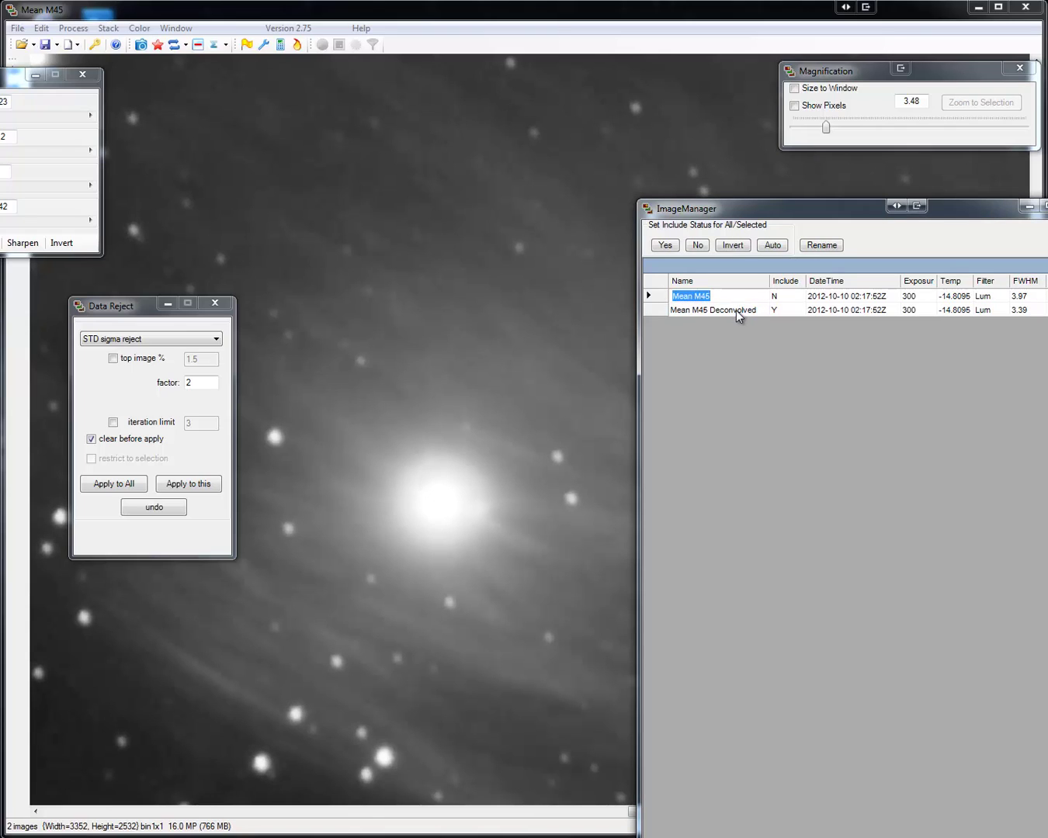
double_click(737, 309)
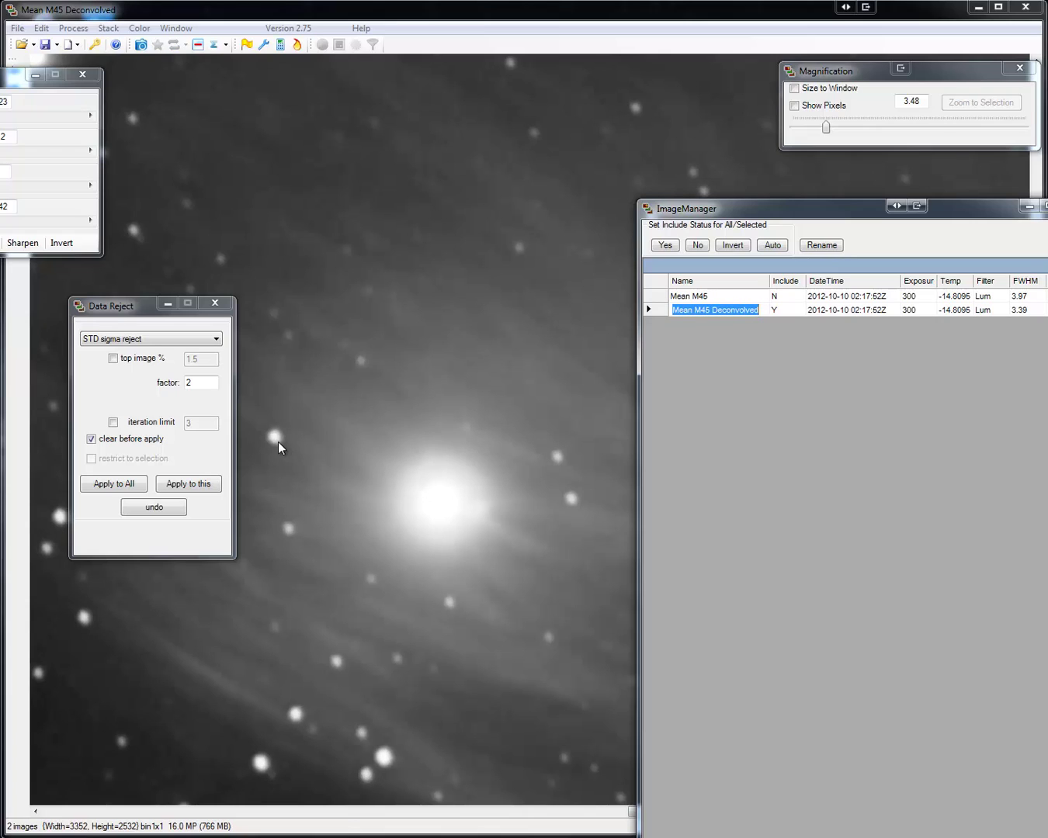
double_click(718, 296)
double_click(716, 309)
key(End)
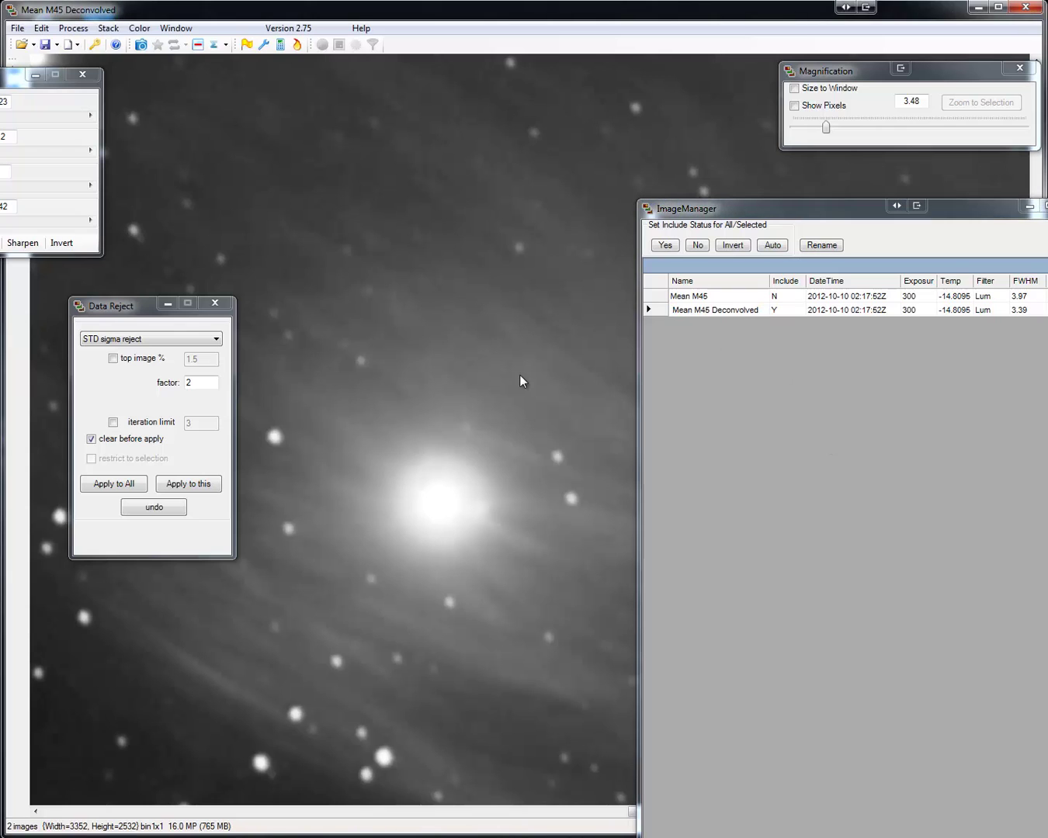
- Close the deconvolved copy and show the entire Mean M45 image with pixel display at 0.33 magnification
key(ctrl+w)
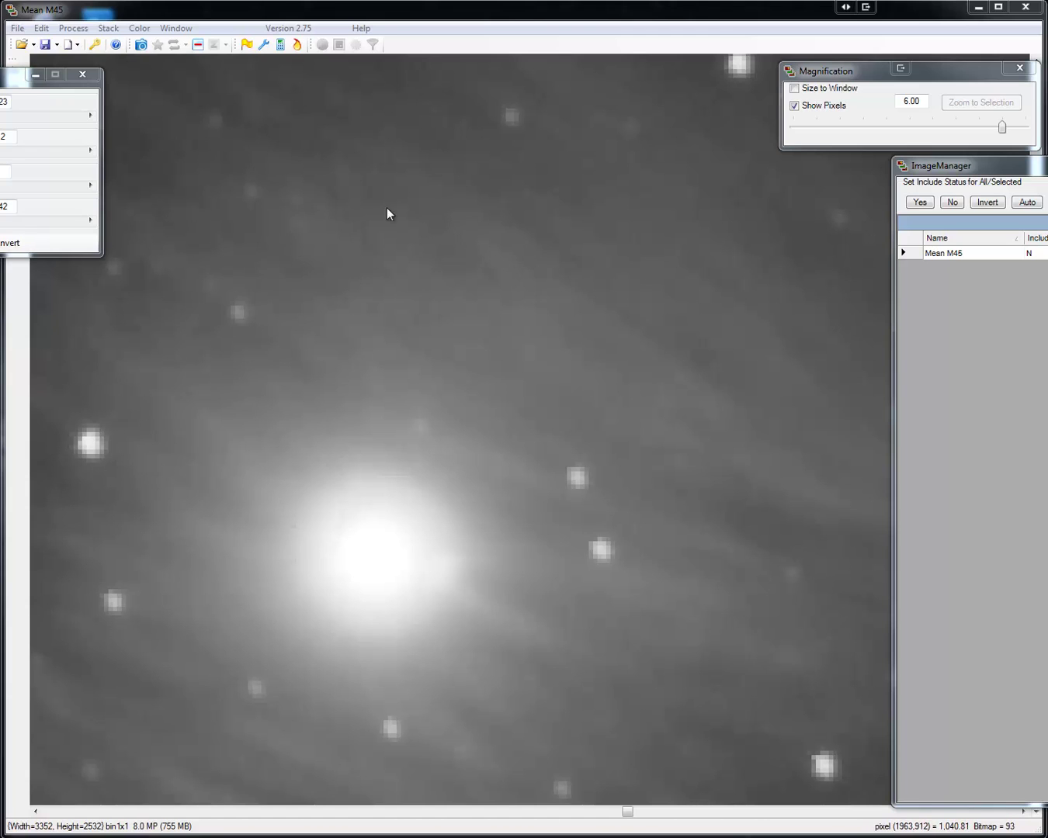
click(795, 89)
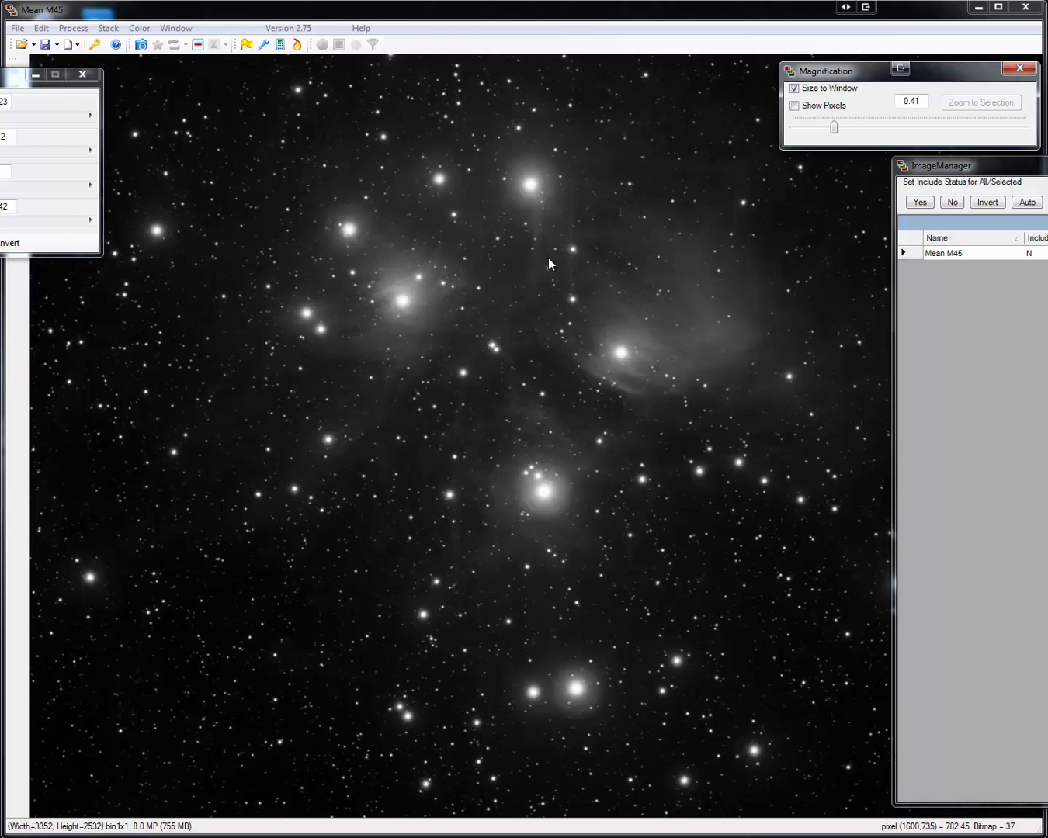
click(821, 106)
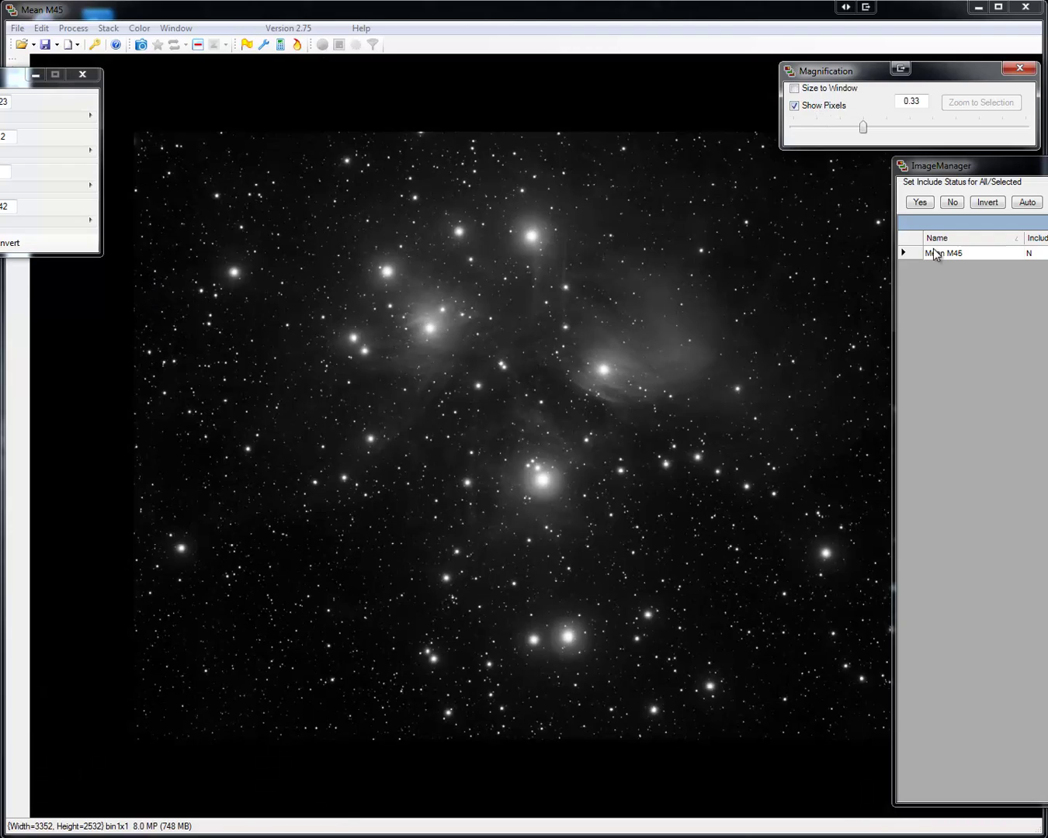
- Save the Mean M45 data as a 32-bit float FITS file named Master Lum M45 in the Masters folder
click(18, 29)
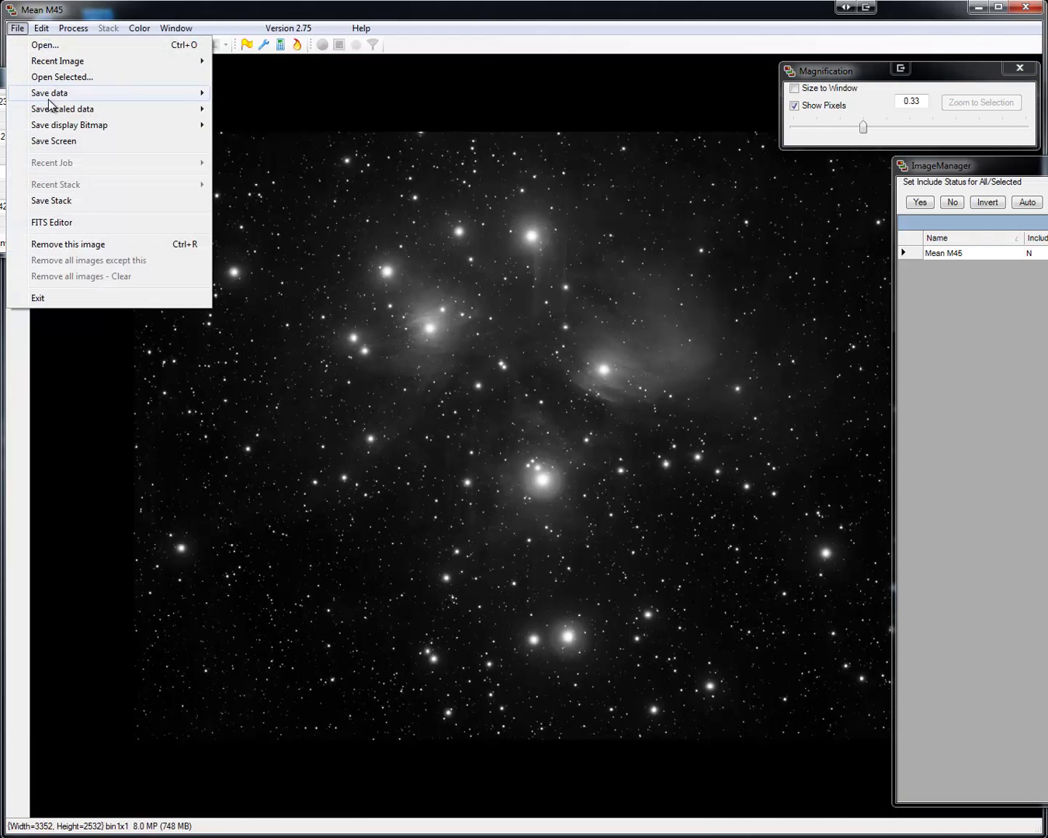
mouse_move(49, 94)
click(250, 97)
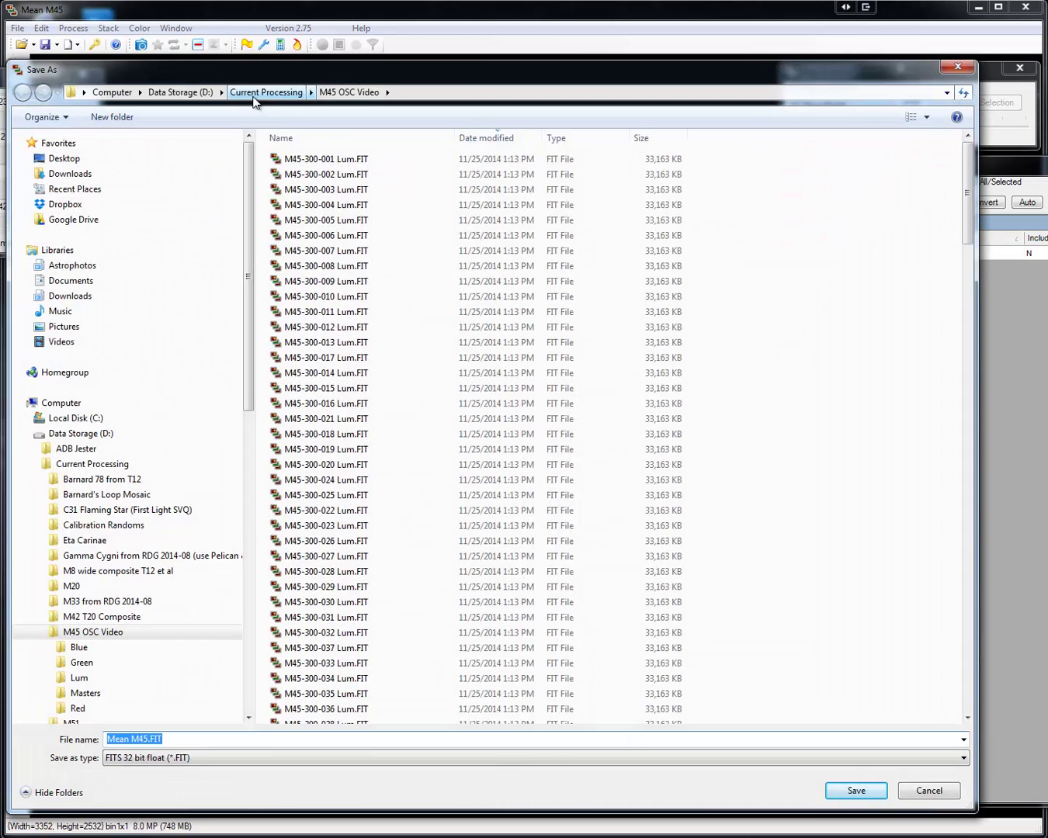
text(Master)
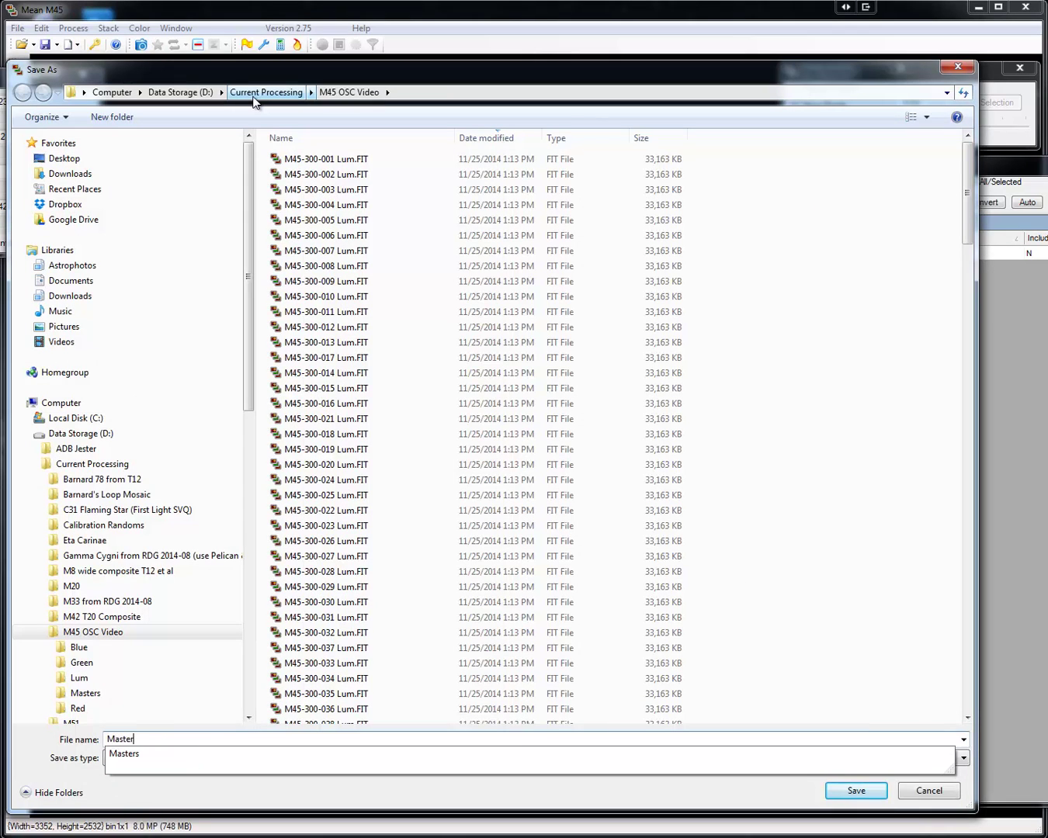
text( Lum M45)
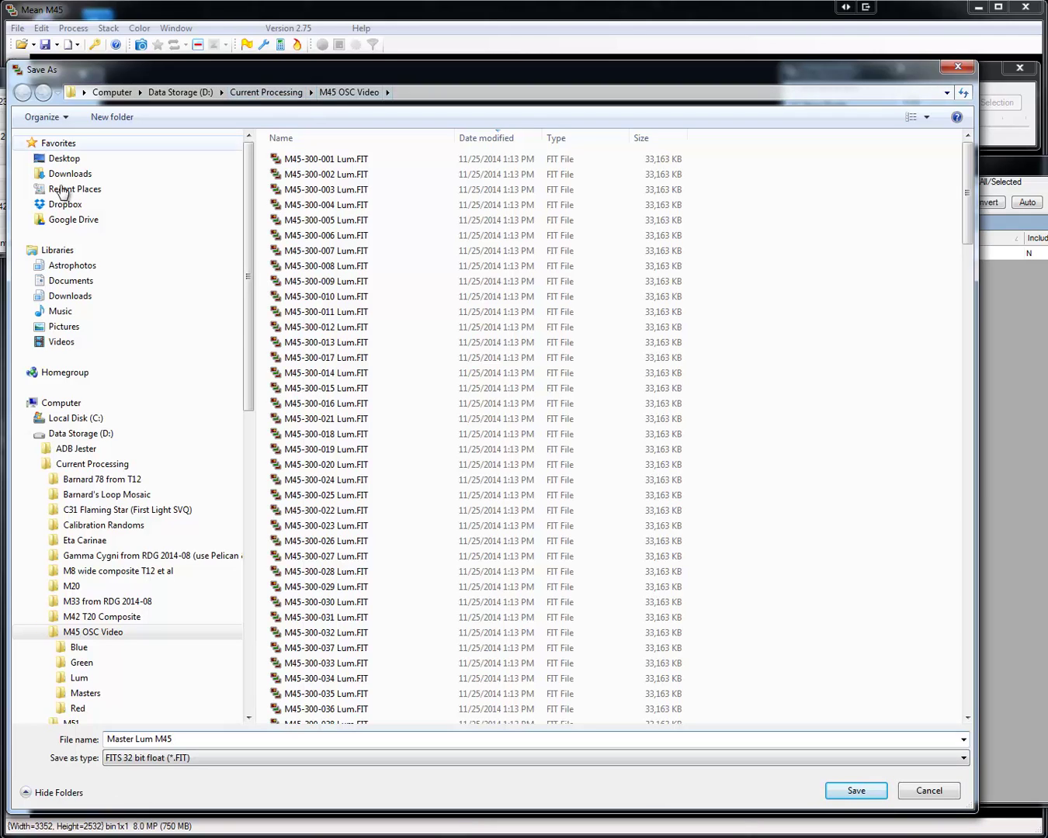
click(85, 694)
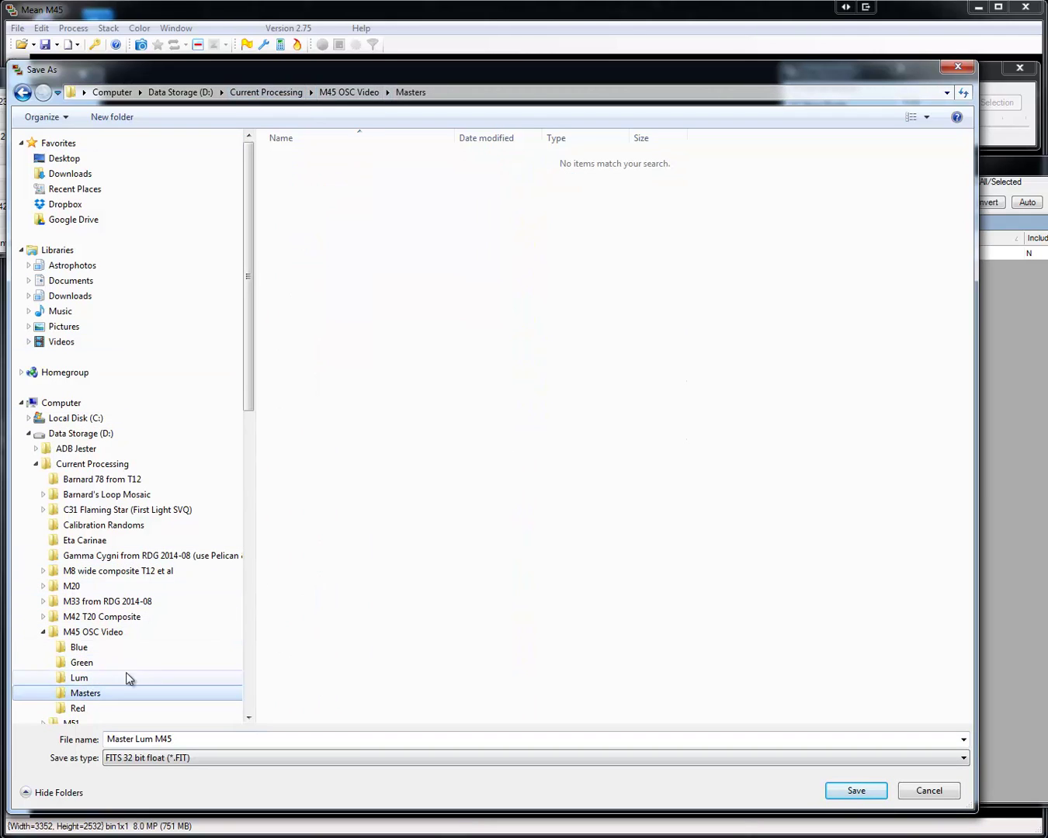
click(863, 788)
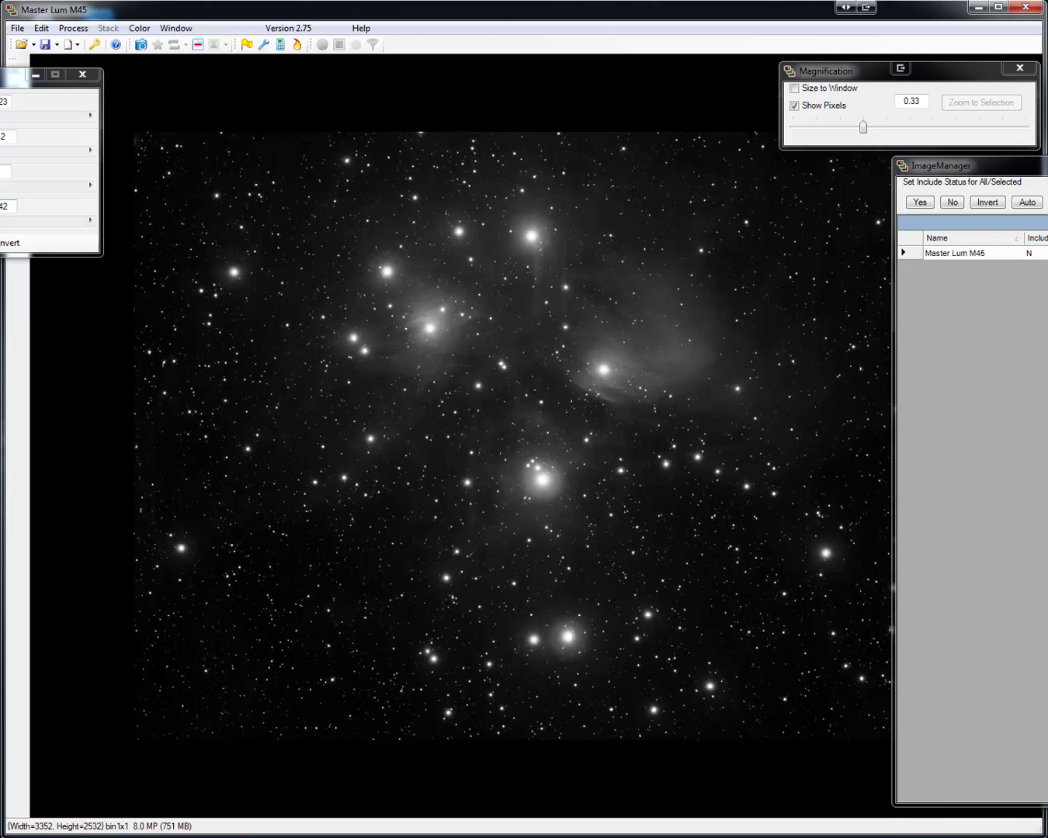
- Compare the Master Lum M45 display with the DDP stretch switched off and on
drag(0, 78, 137, 65)
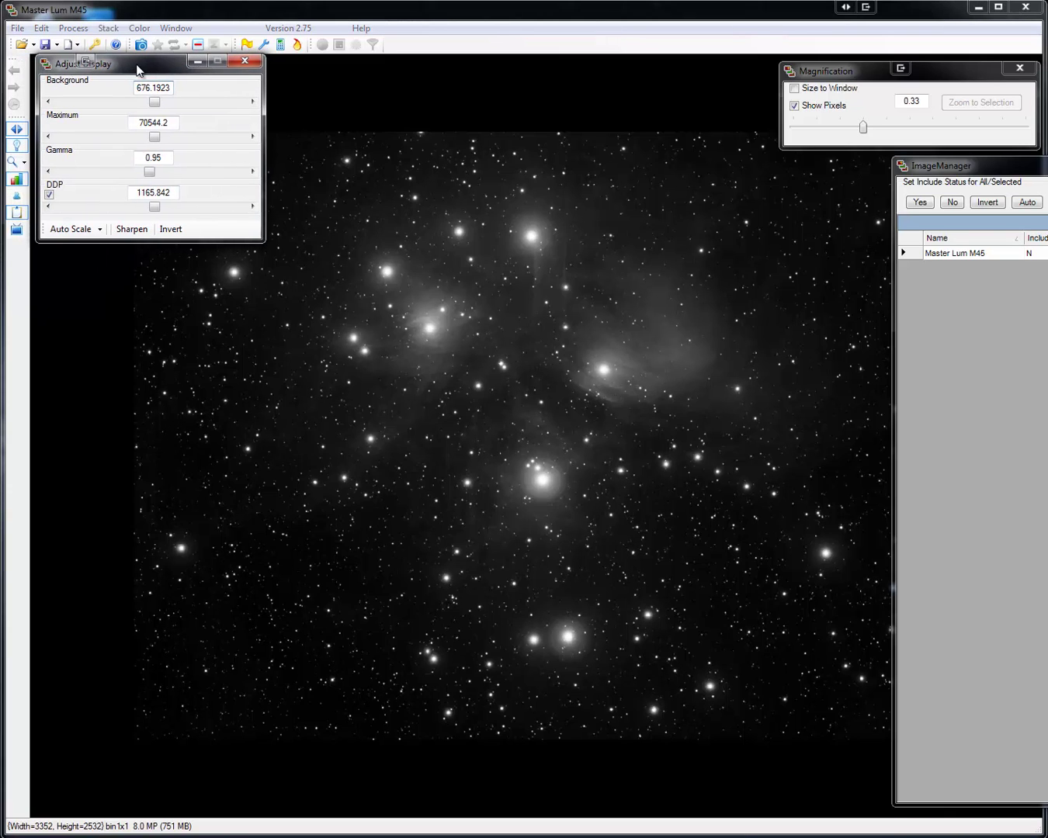
click(51, 196)
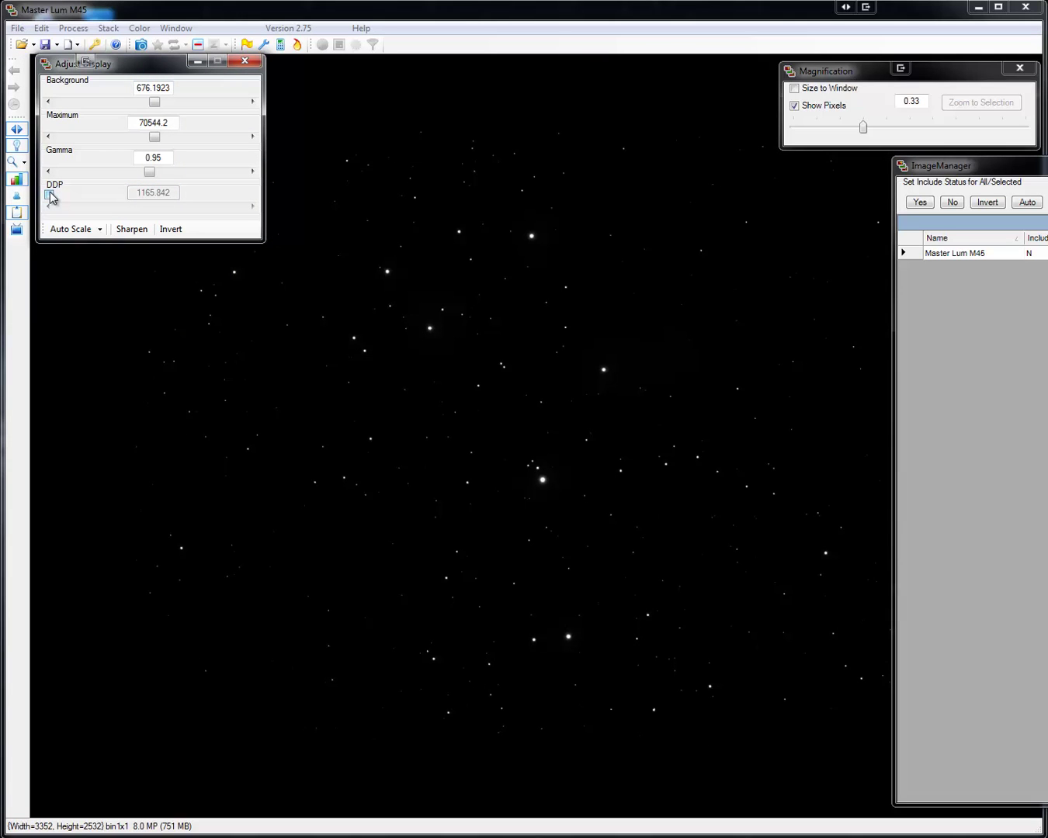
click(50, 195)
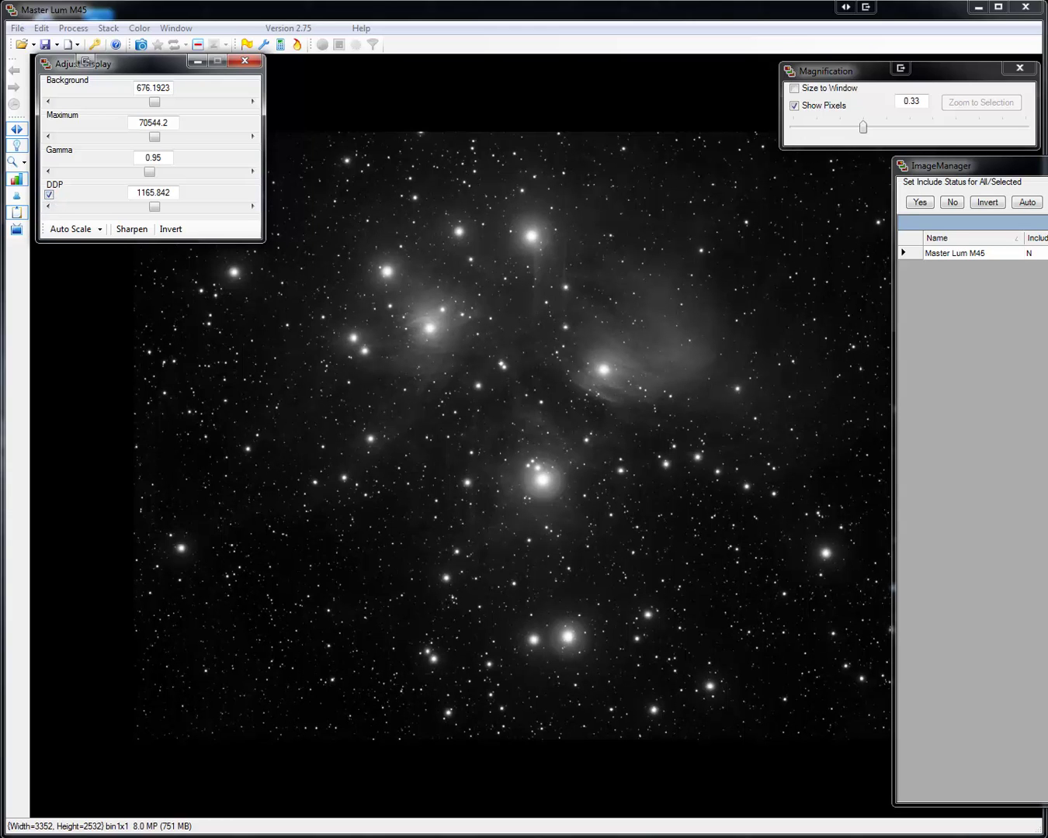
- Display the histogram of Master Lum M45 and lower the display background to 588
click(17, 179)
drag(21, 567, 106, 584)
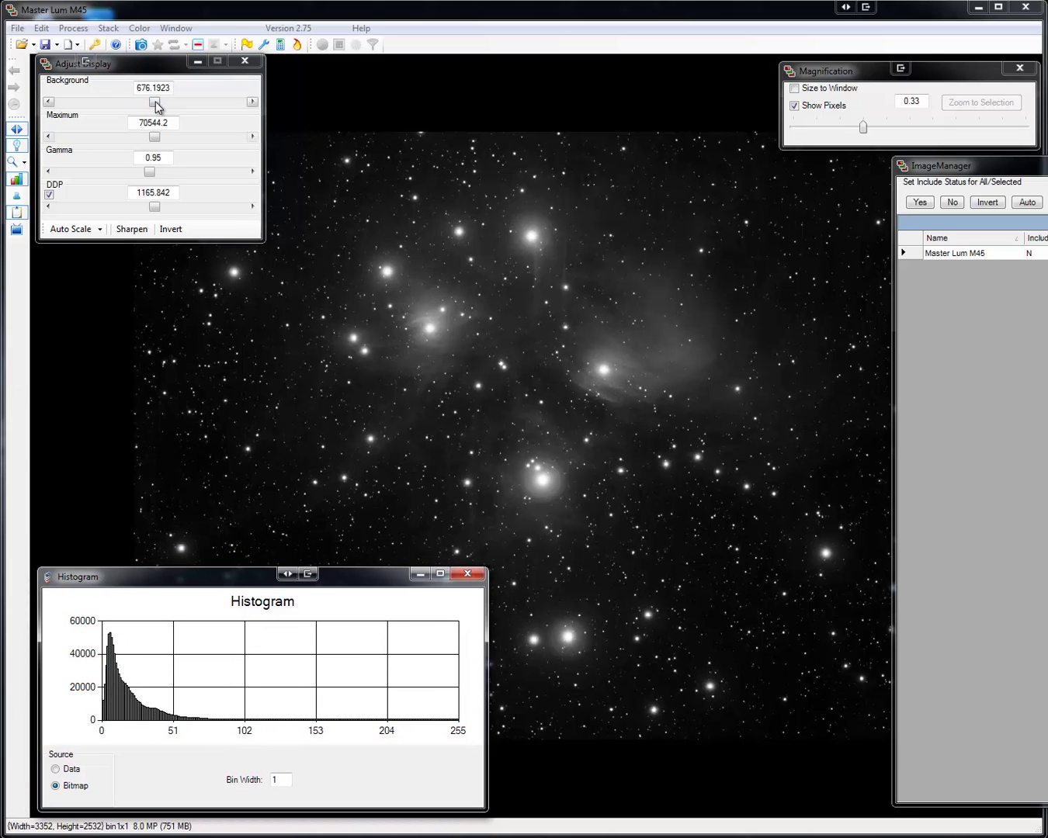
drag(158, 104, 136, 107)
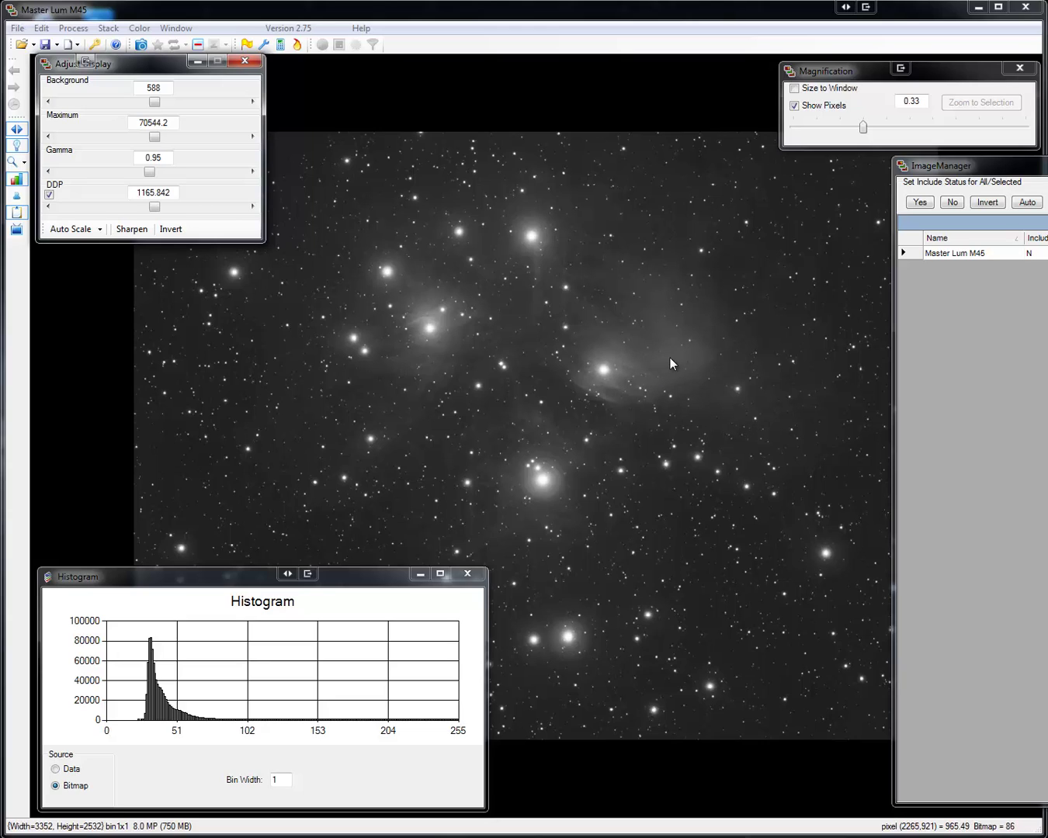
- Save the scaled luminance data as the 16-bit TIFF Master Lum M45 Scaled.TIFF in the Masters folder
click(17, 28)
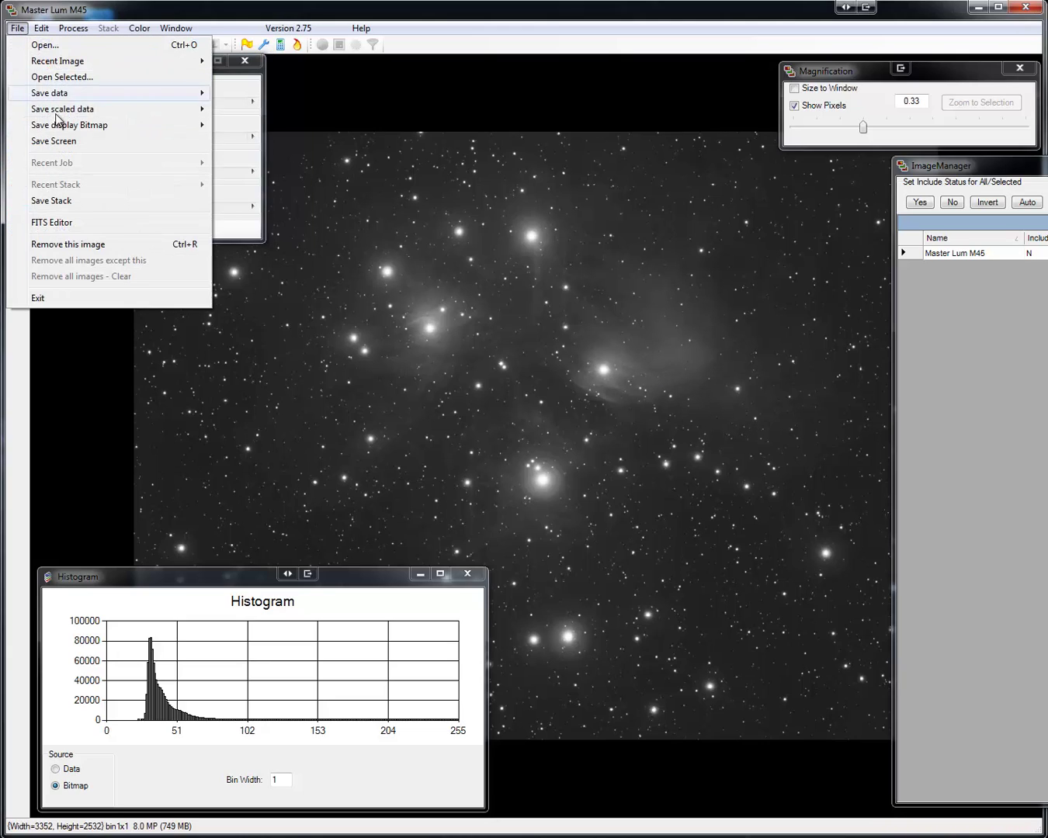
mouse_move(81, 114)
click(256, 110)
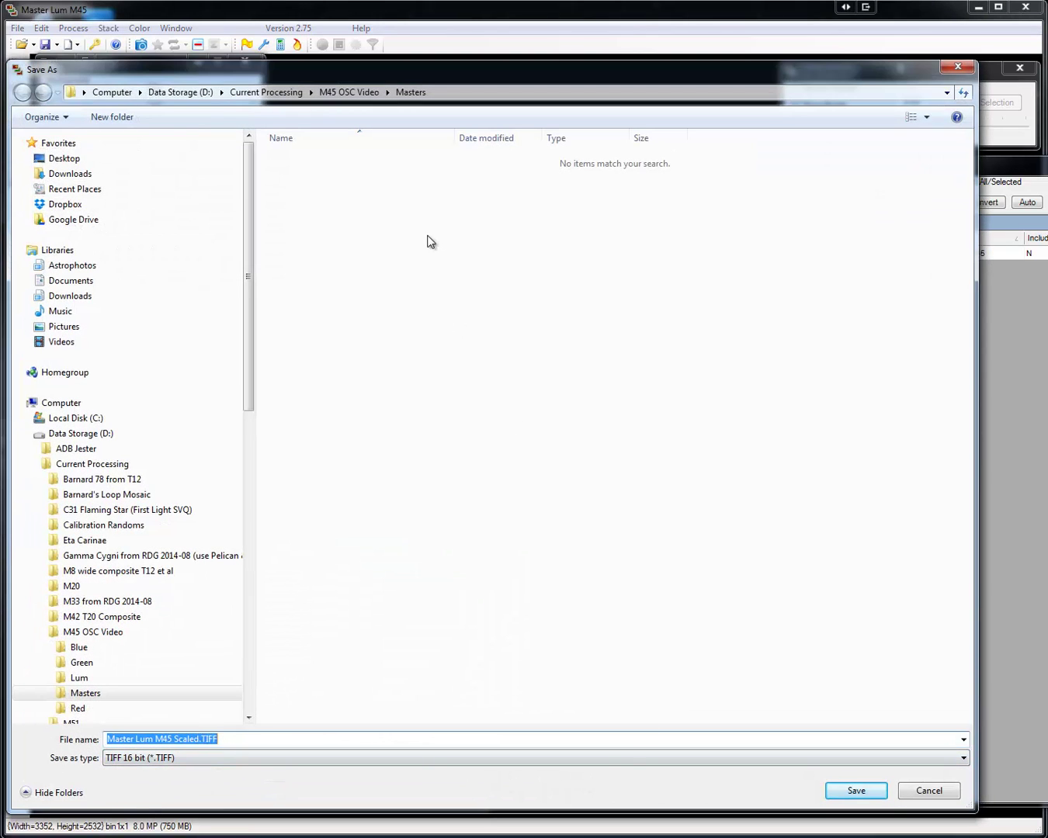
click(861, 790)
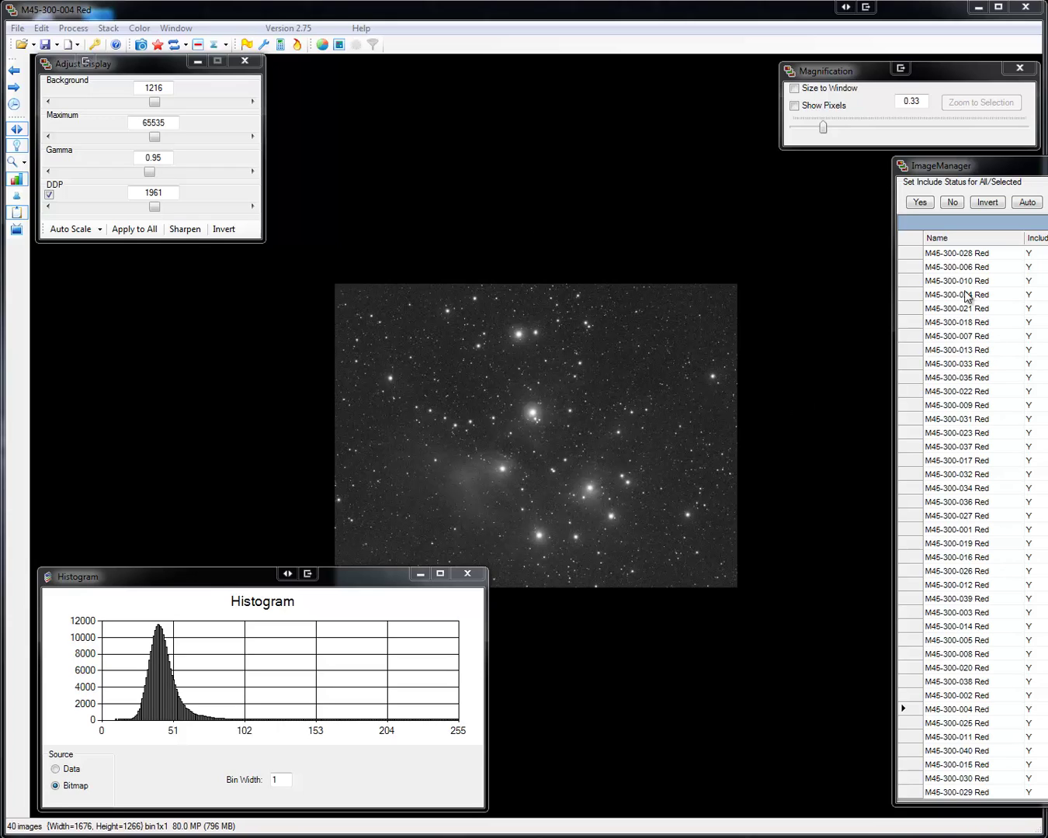
click(975, 389)
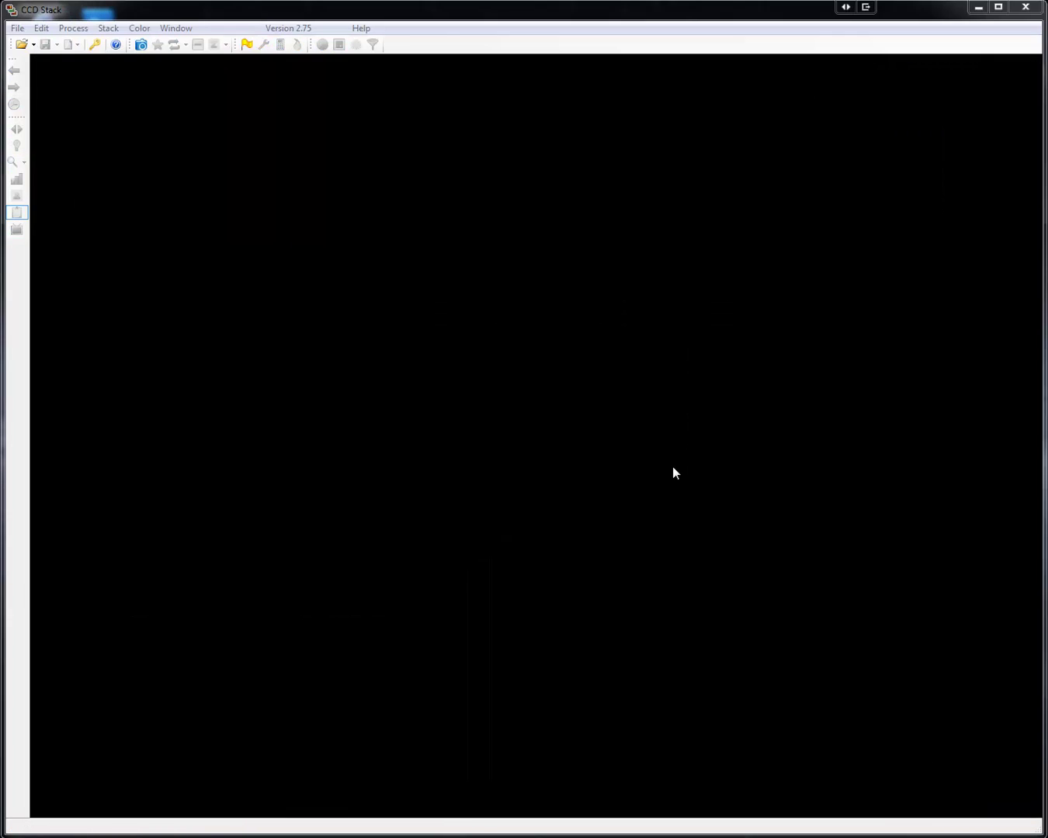
- Browse the Masters folder for images to open, listing files as details with a wider Name column, sorted by size
key(ctrl+o)
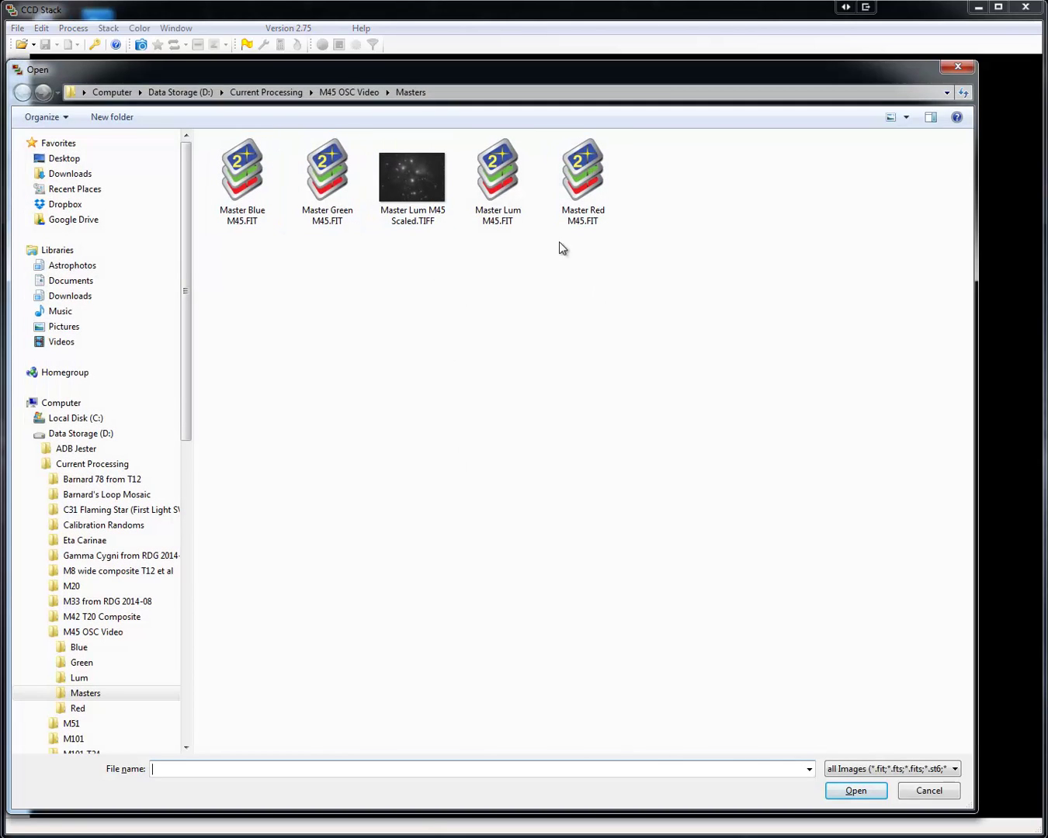
click(906, 118)
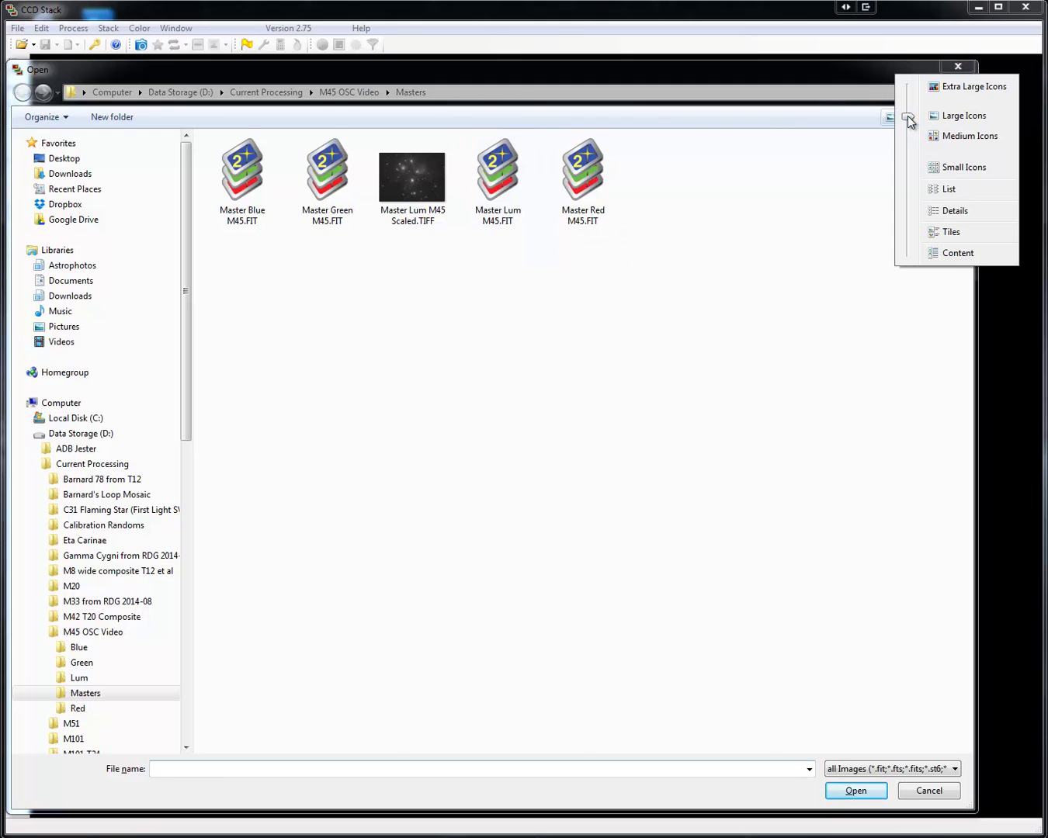
click(966, 211)
drag(312, 137, 469, 137)
click(686, 140)
- Check the file sizes of the scaled TIFF and the color masters, and open Master Lum M45.FIT
click(654, 174)
click(653, 189)
click(654, 204)
click(652, 220)
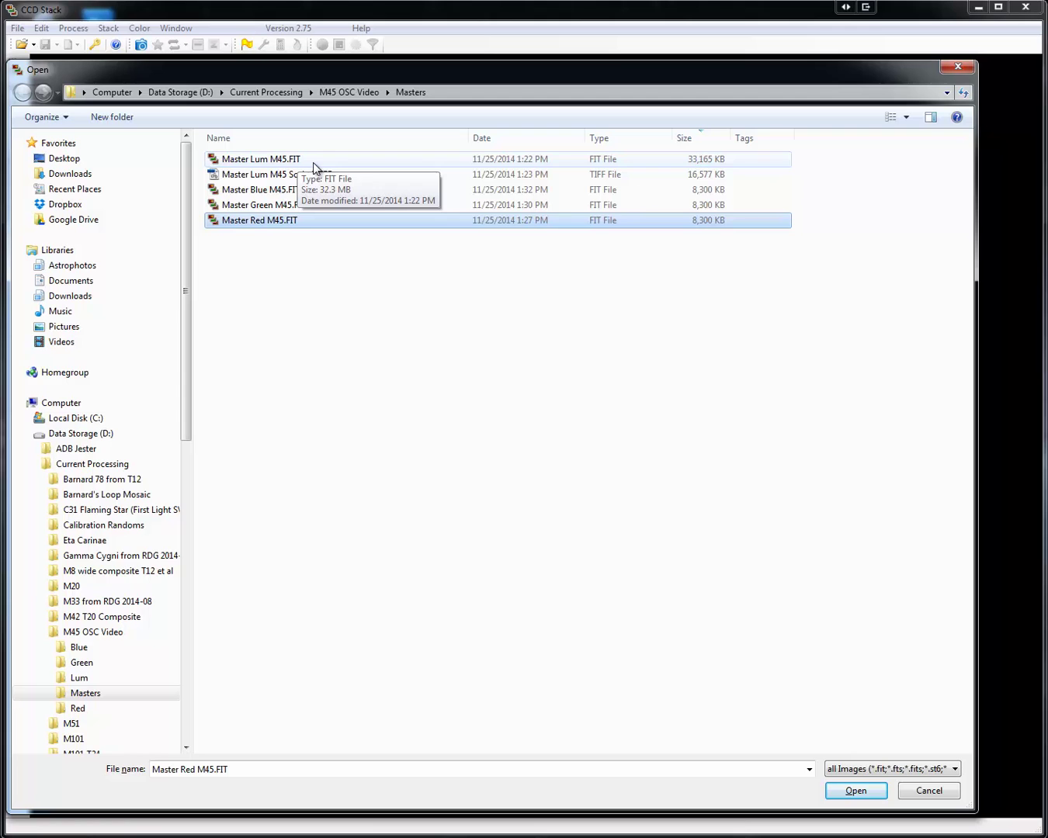
click(342, 354)
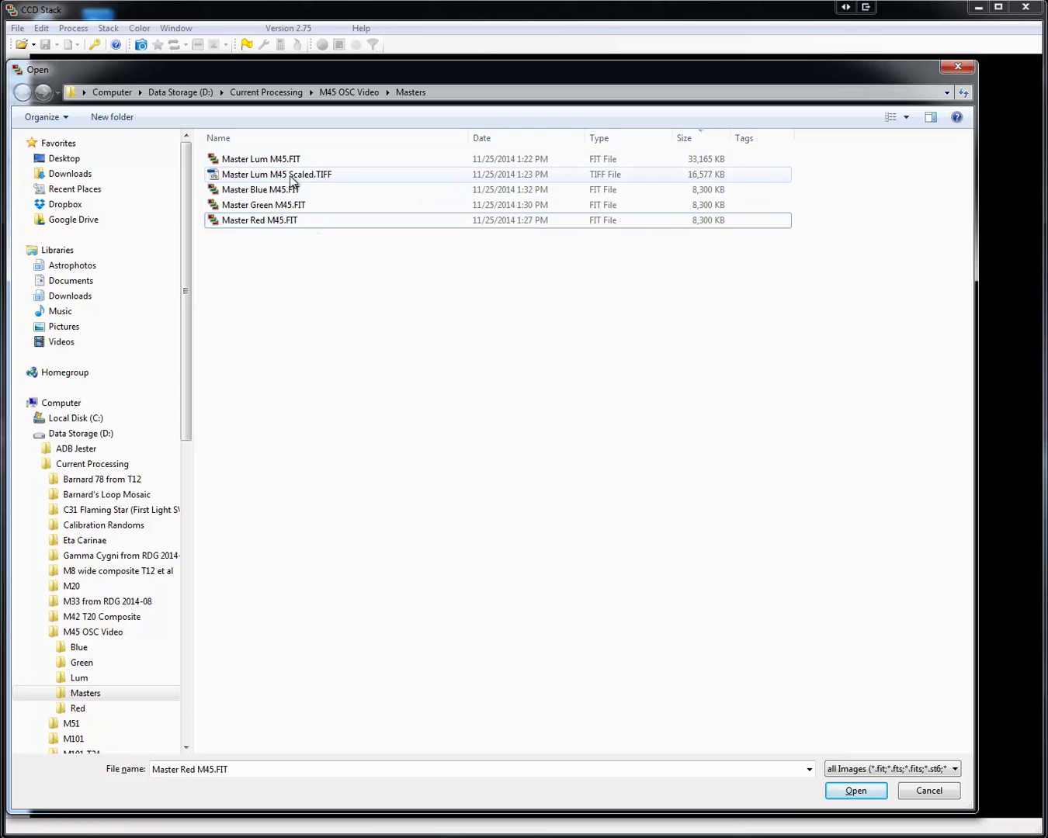
double_click(289, 161)
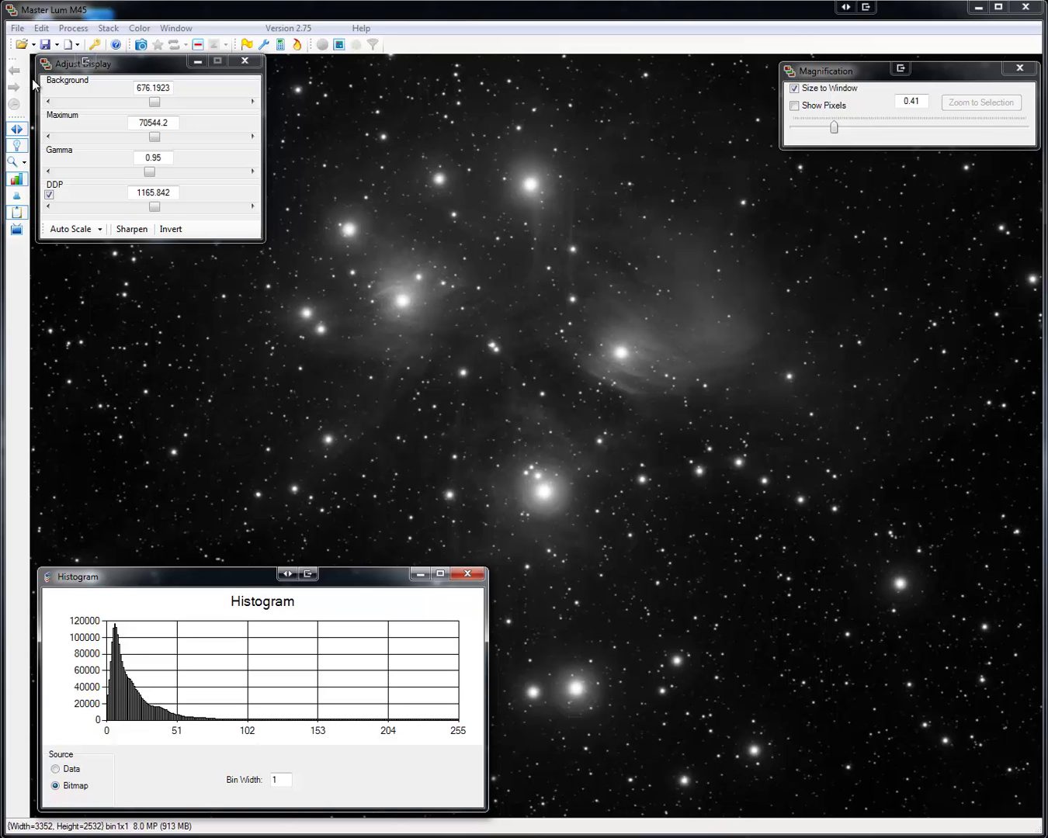
- Open the Master Blue, Master Green and Master Red M45 FIT files together alongside the luminance master
click(17, 28)
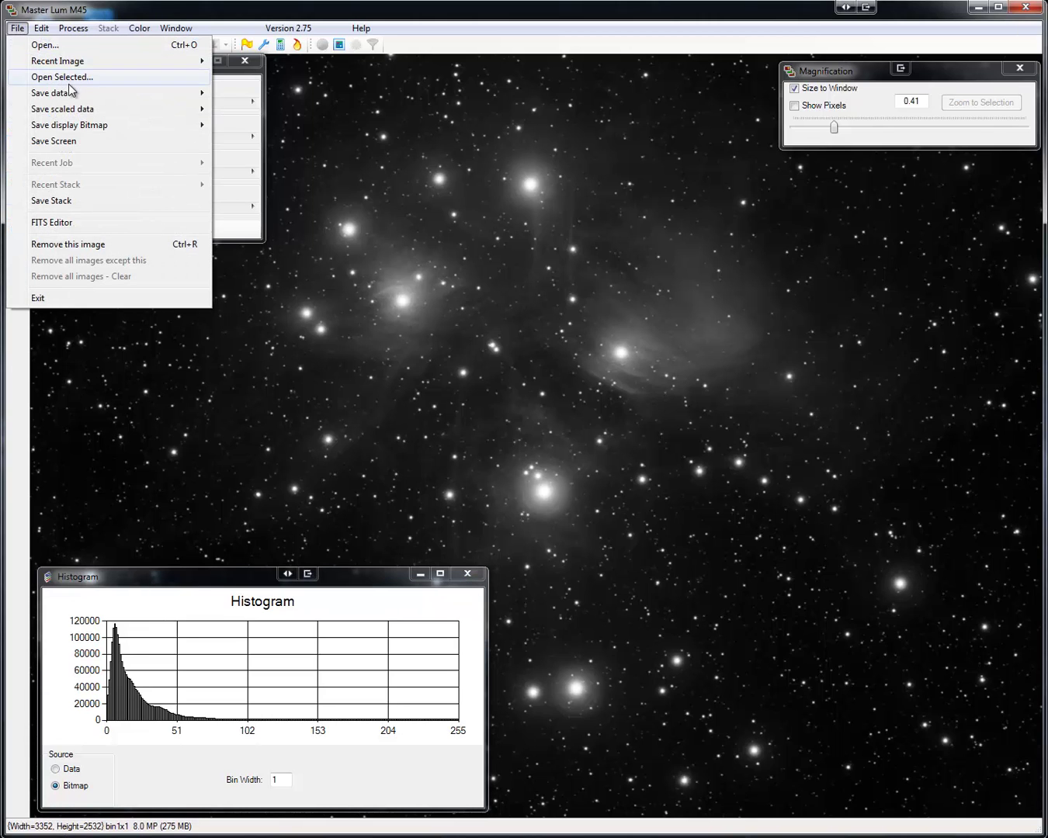
click(75, 44)
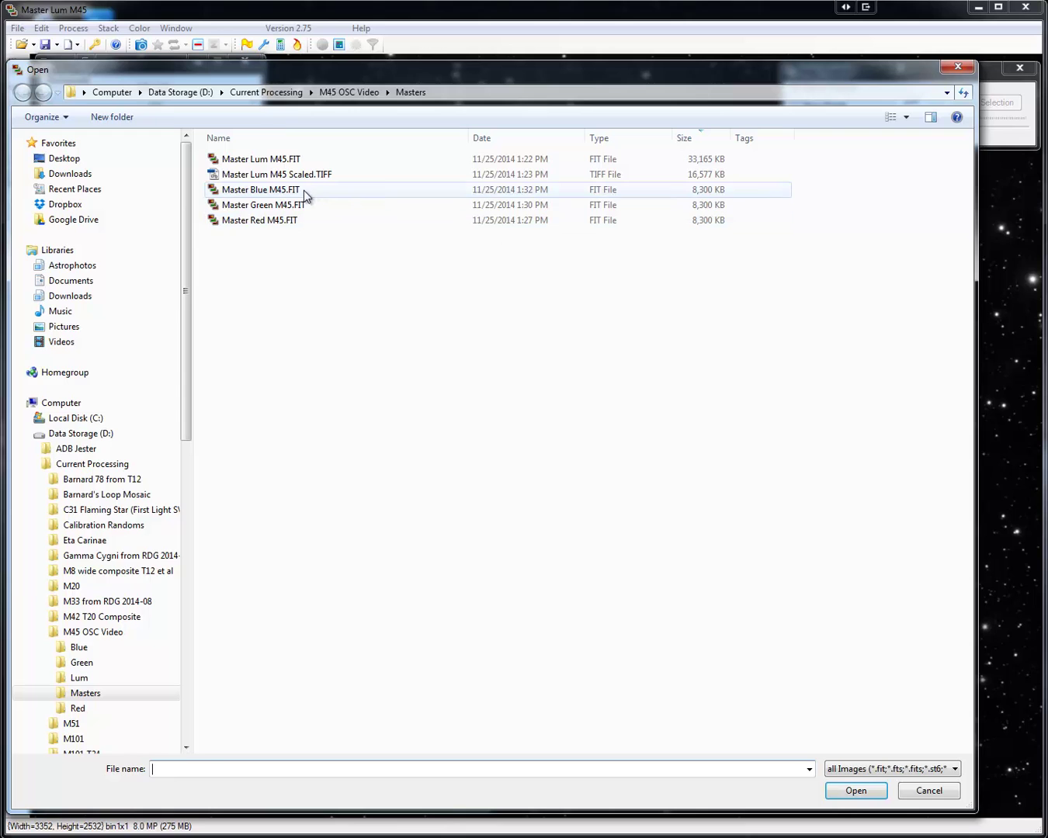
click(306, 192)
shift+click(288, 222)
click(854, 789)
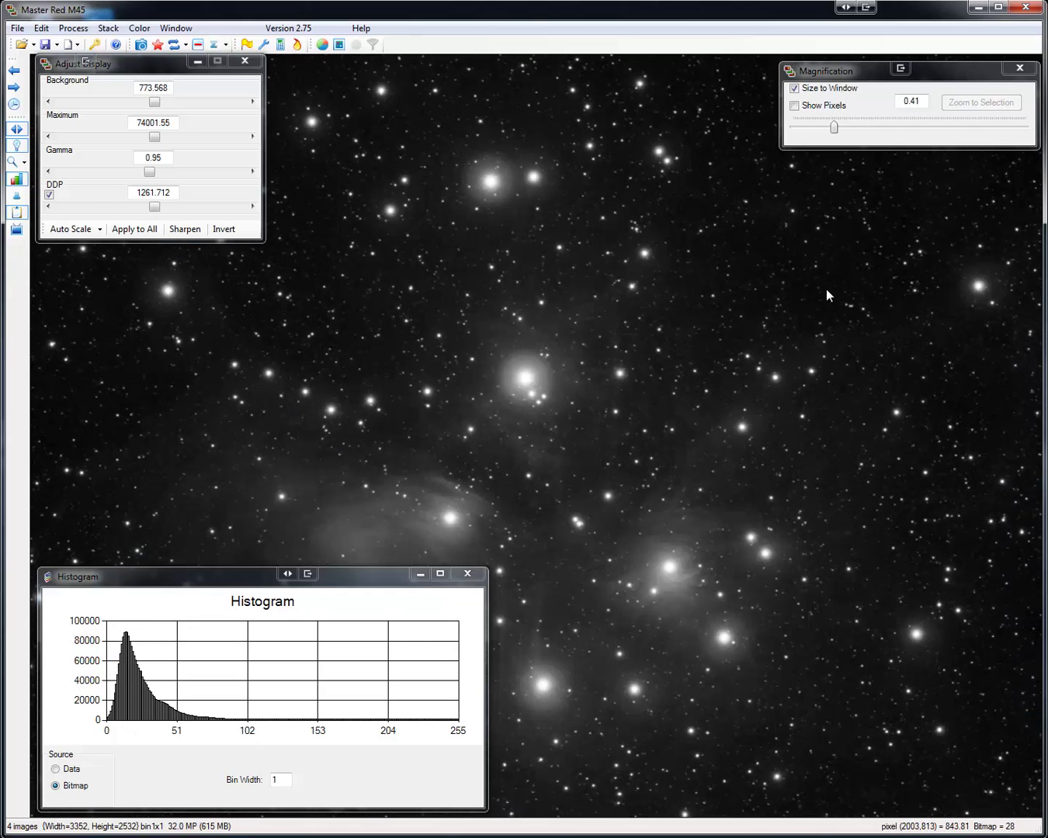
- Compare the framing and orientation of the luminance, red, green and blue masters by viewing each in turn
mouse_move(1045, 194)
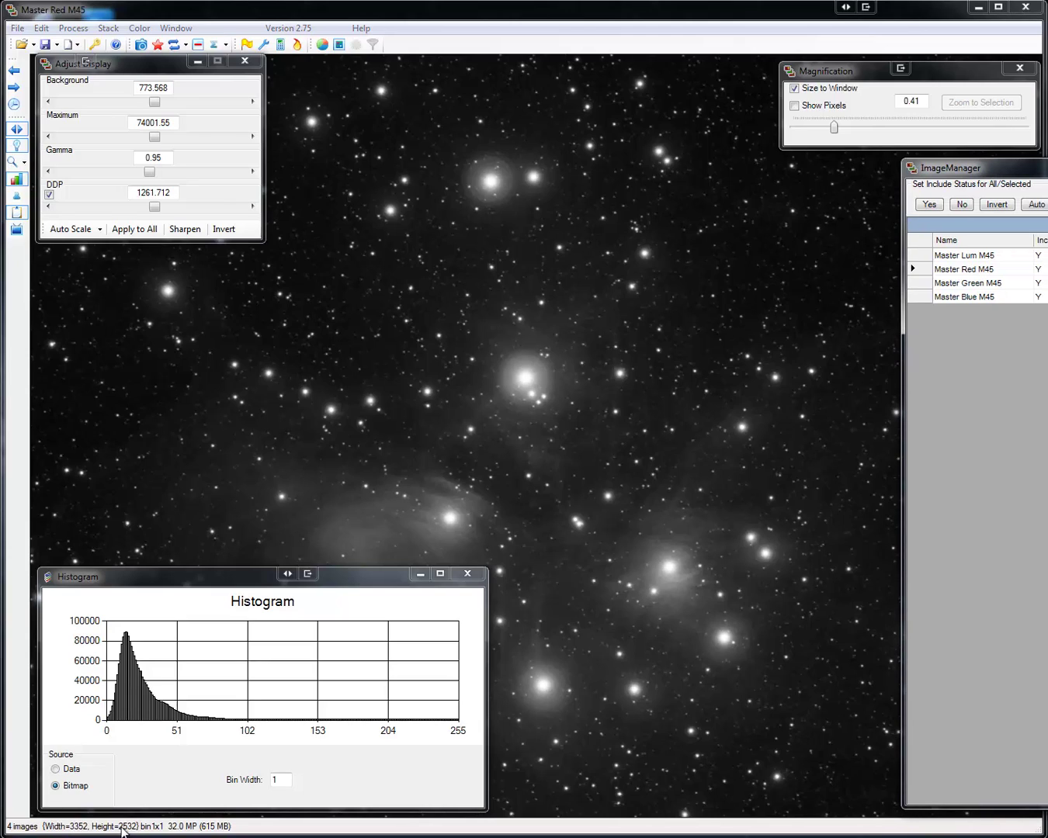
click(984, 256)
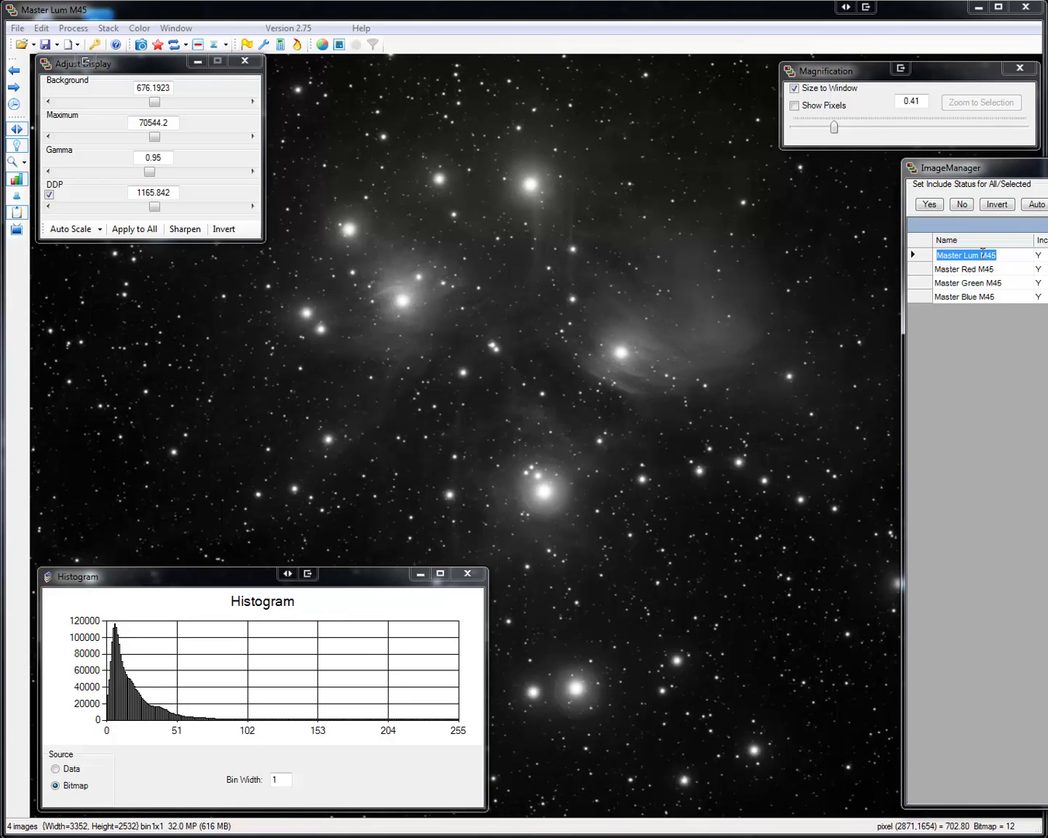
click(984, 269)
click(984, 283)
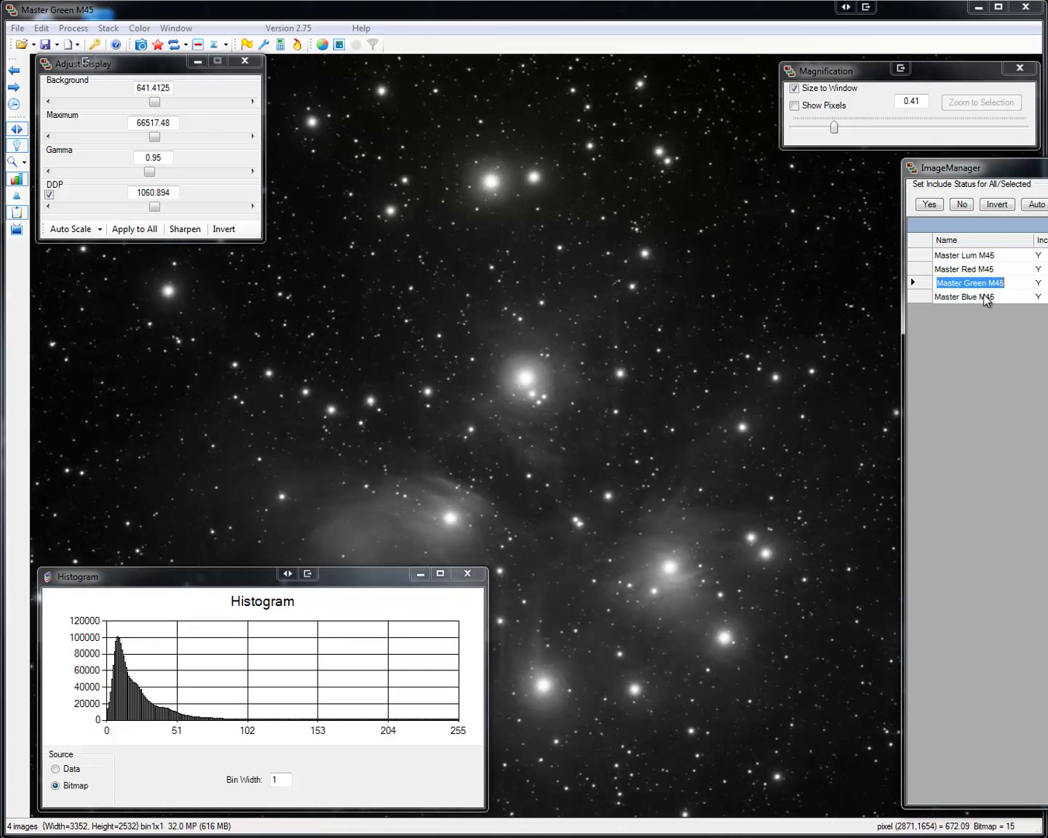
click(983, 296)
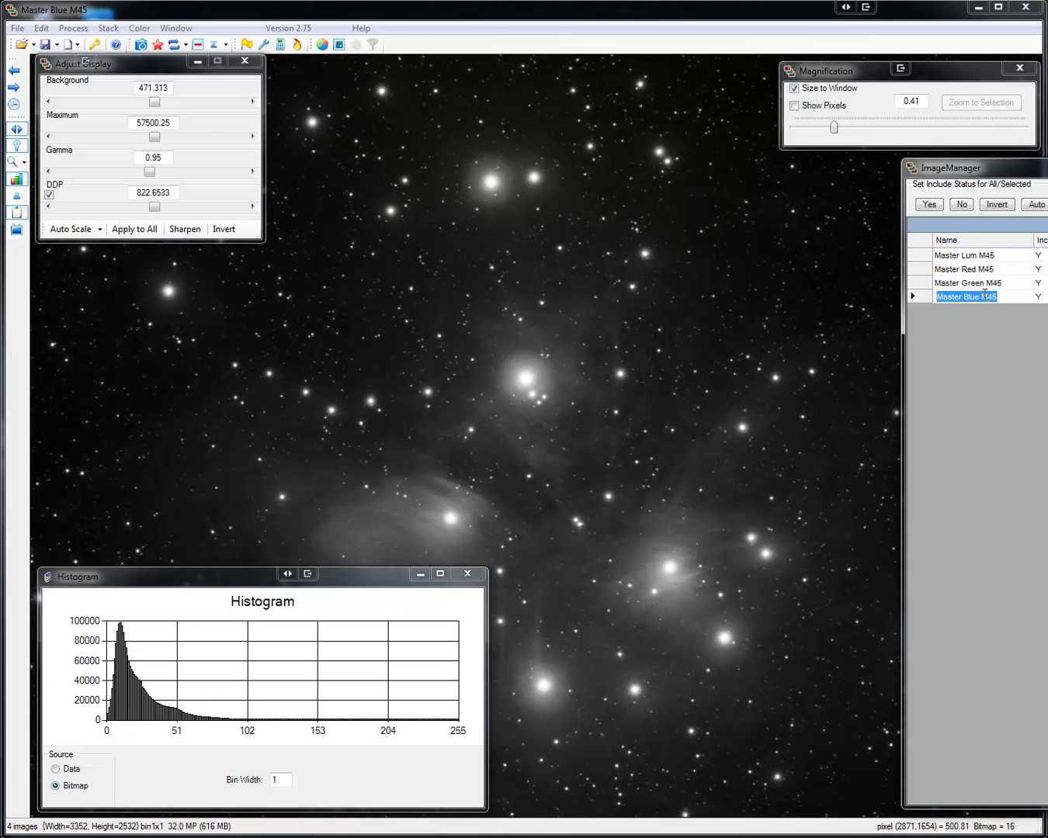
- Register all four masters to Master Lum M45 using CCDIS star pattern matching with high precision
click(985, 257)
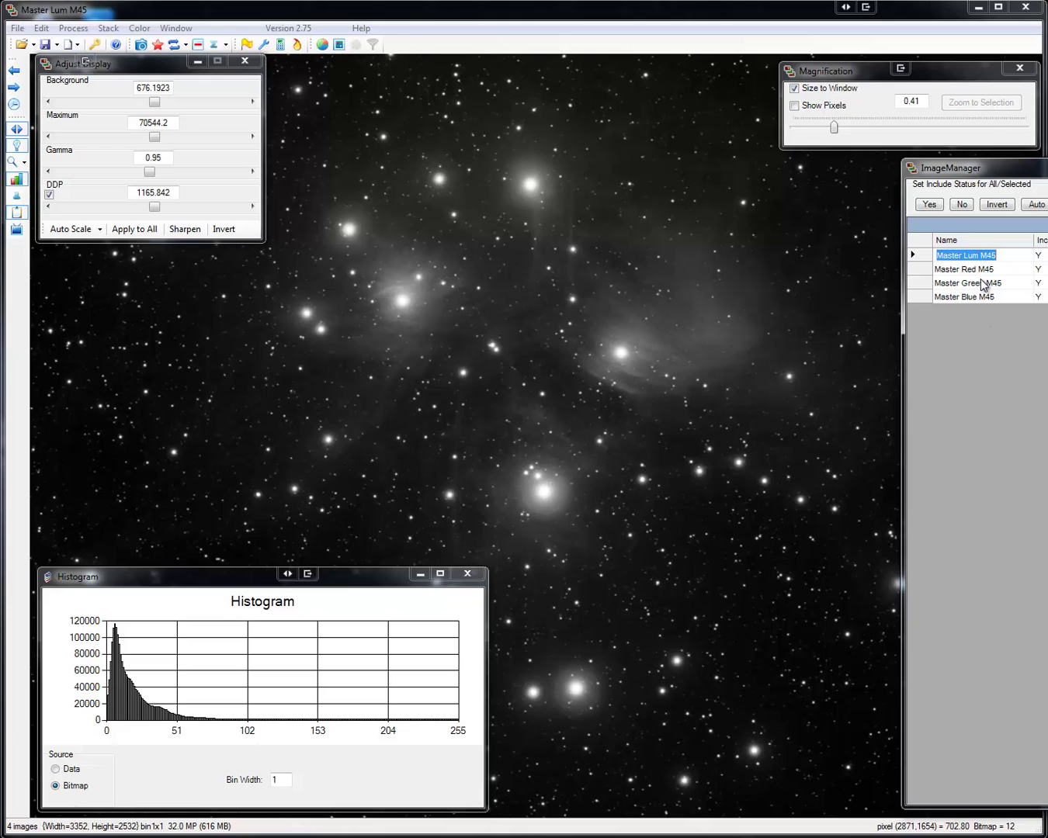
click(110, 29)
click(127, 47)
click(475, 283)
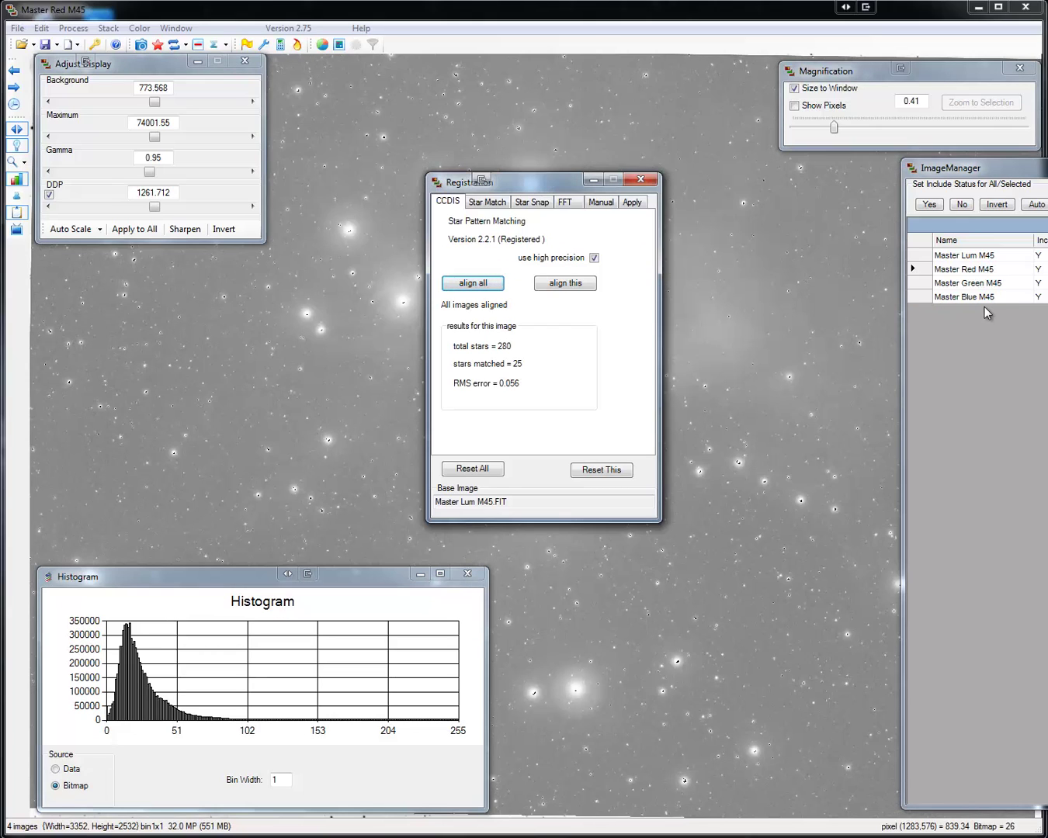
- Choose an interpolation method other than Nearest Neighbor, apply the registration to all images, and remove the luminance master from the loaded set
click(637, 202)
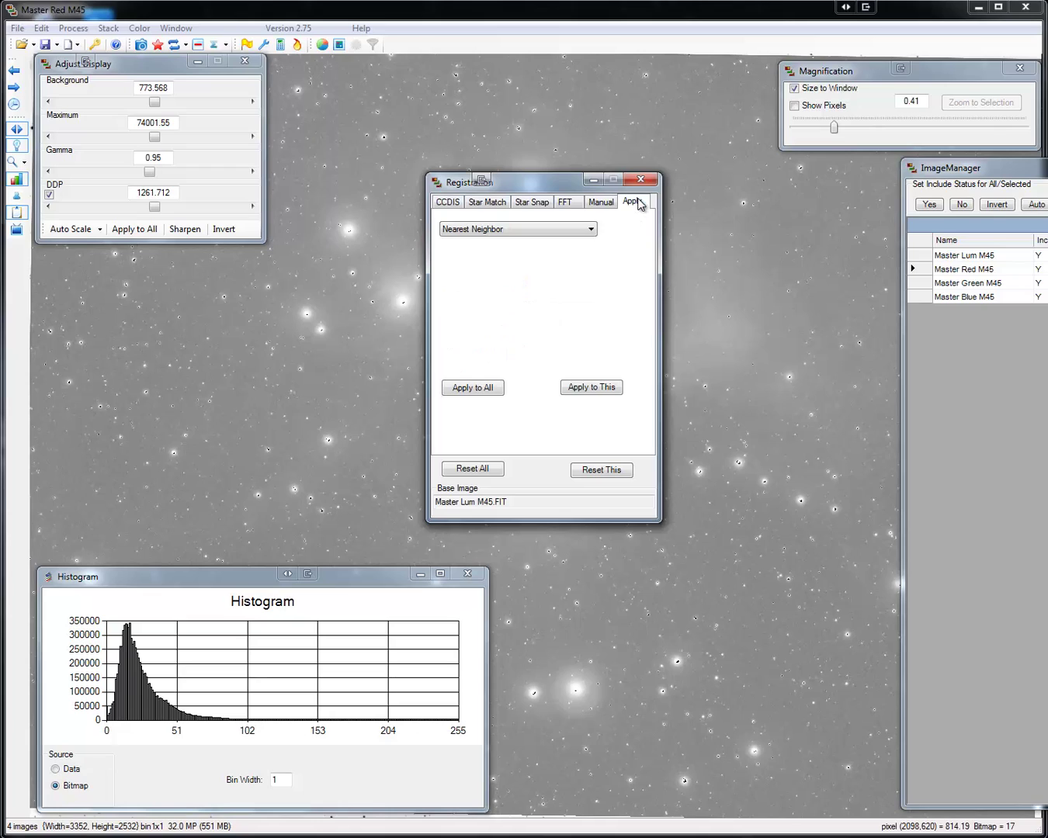
click(536, 229)
click(533, 264)
click(498, 383)
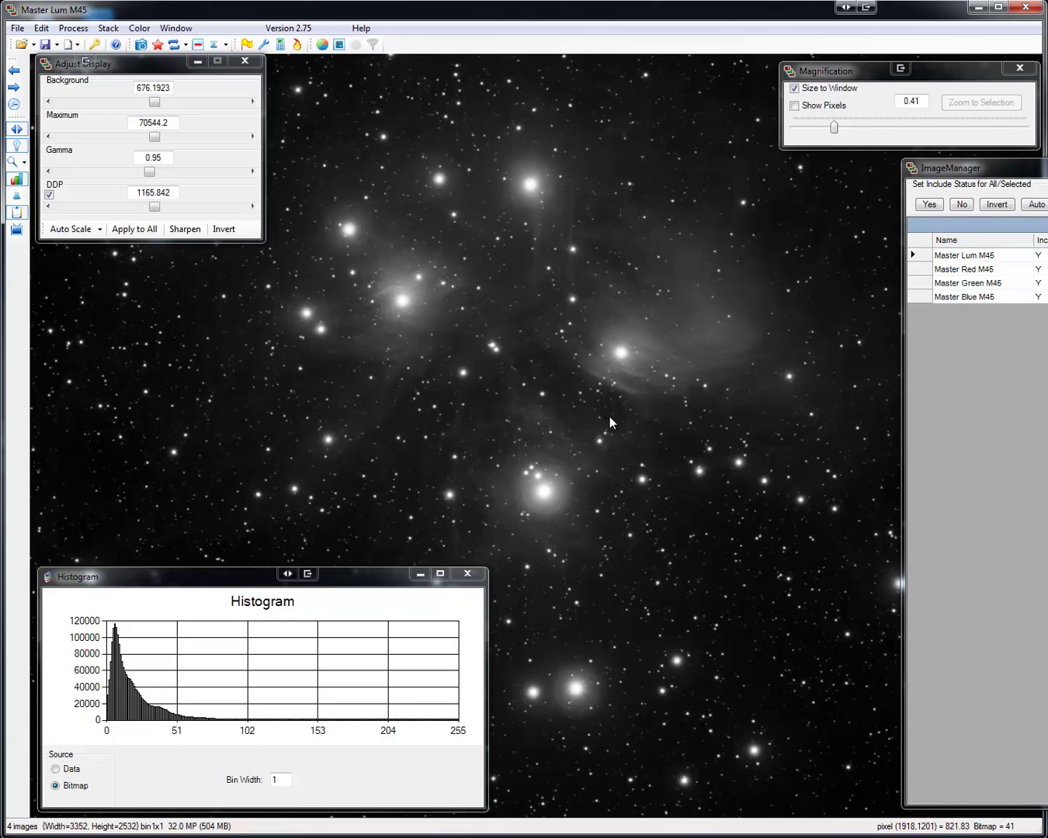
key(ctrl+F4)
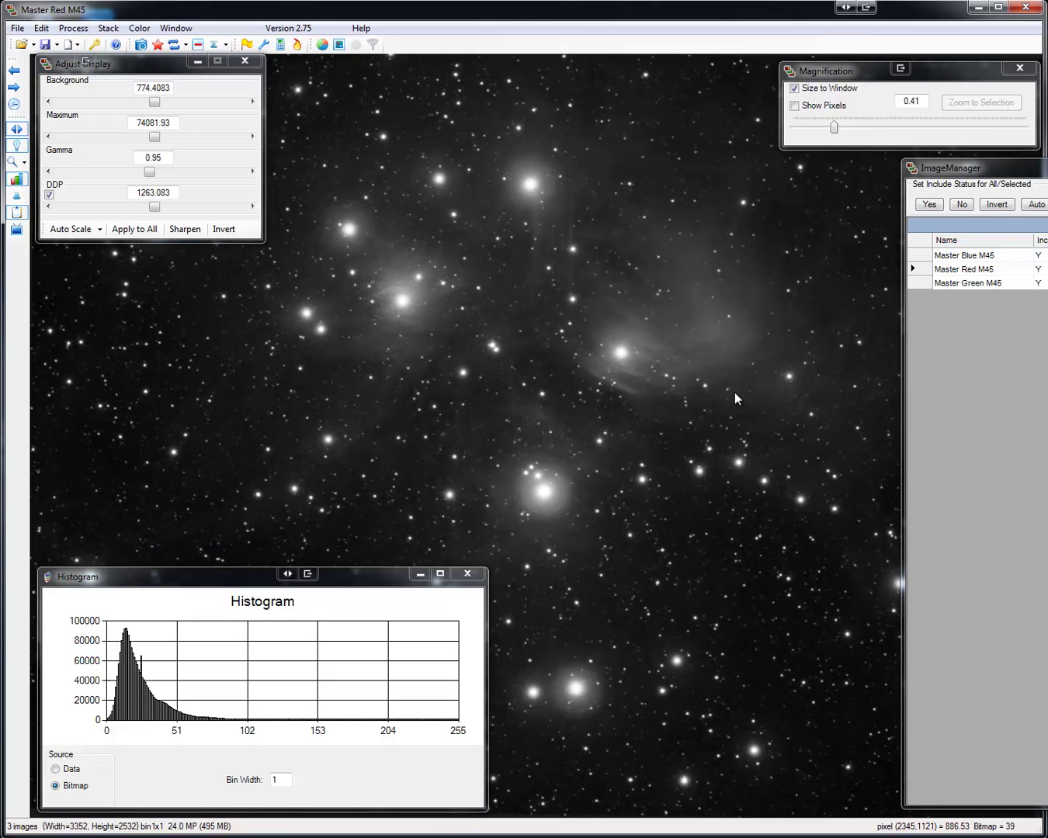
click(140, 28)
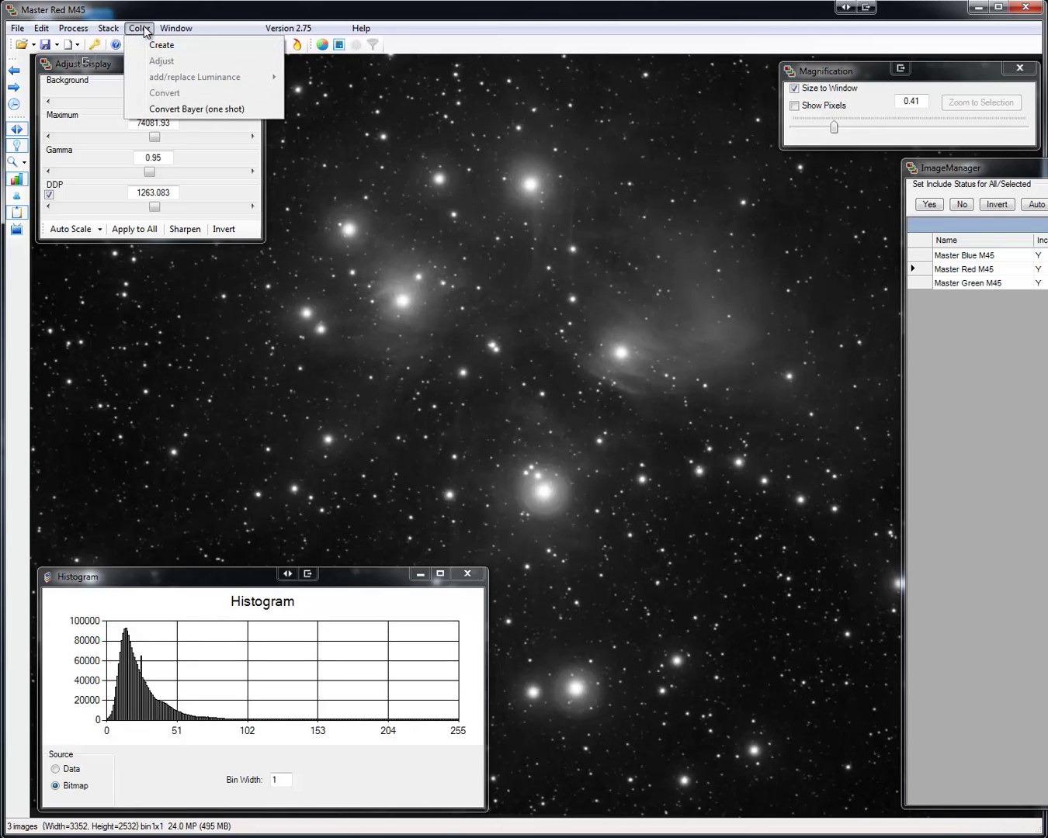
click(180, 53)
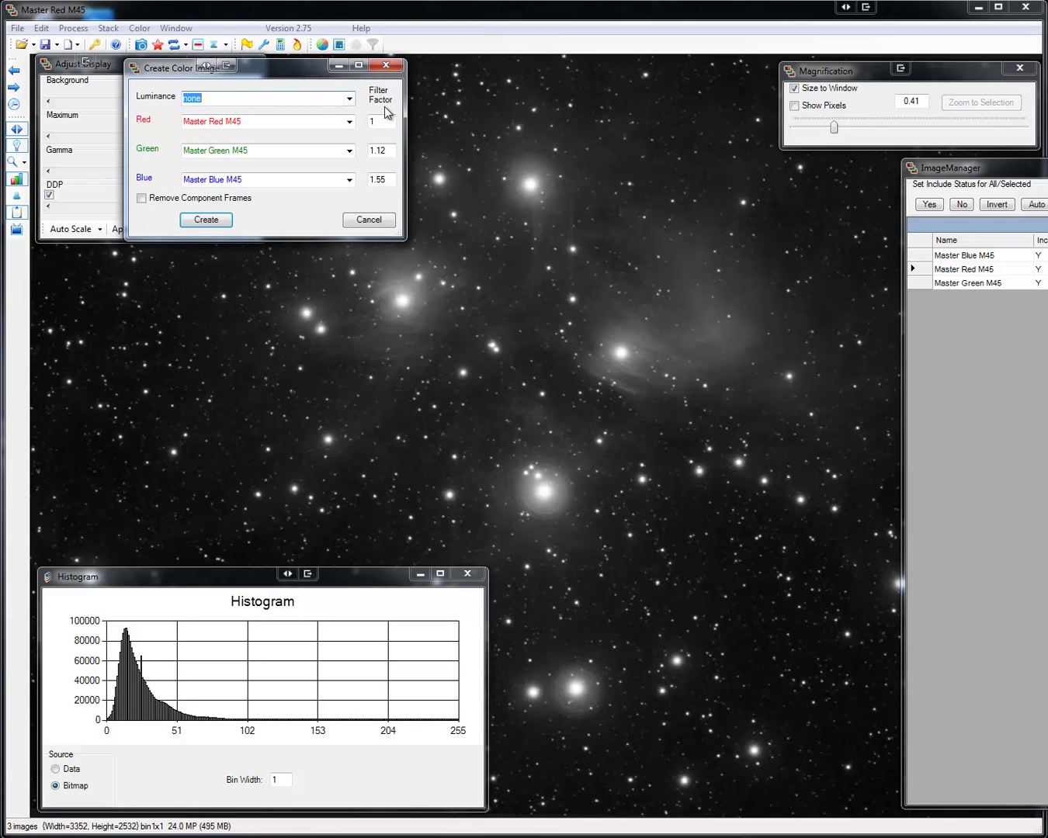
click(391, 151)
click(394, 179)
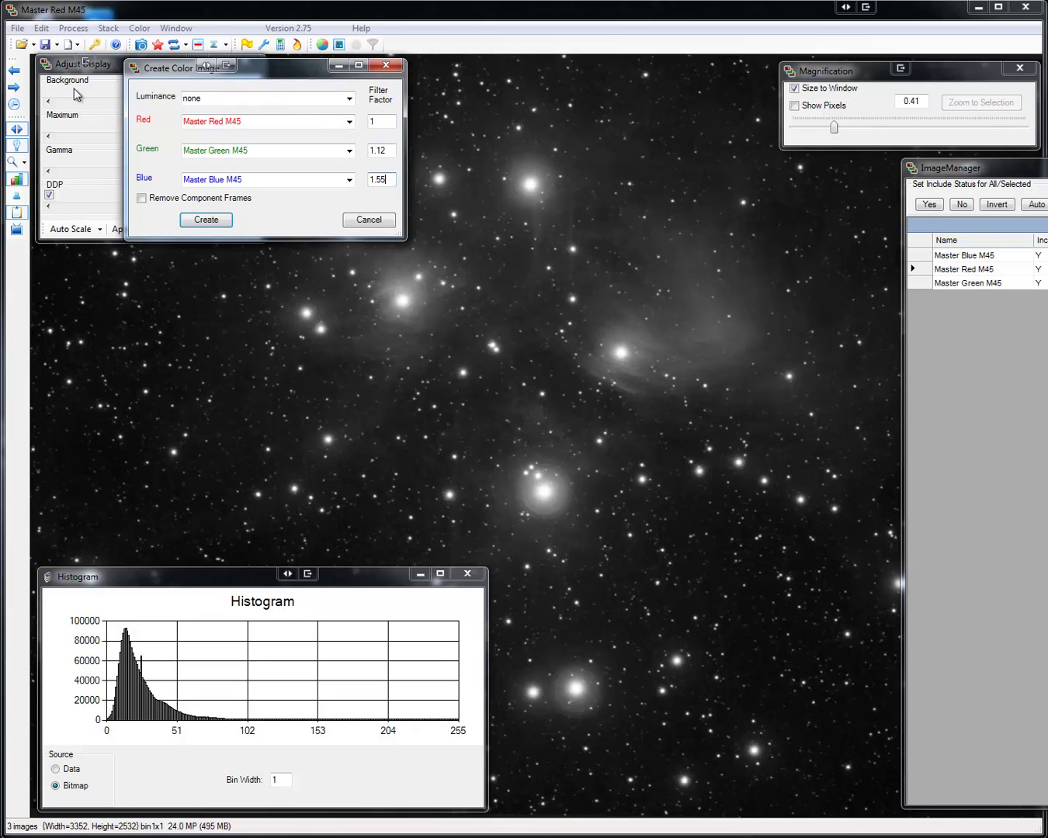
click(382, 65)
- Clear the floating windows off the image and create an RGB color image without luminance, using filter factors 1, 1.12 and 1.55
drag(163, 63, 0, 97)
drag(386, 573, 0, 510)
drag(954, 167, 1047, 168)
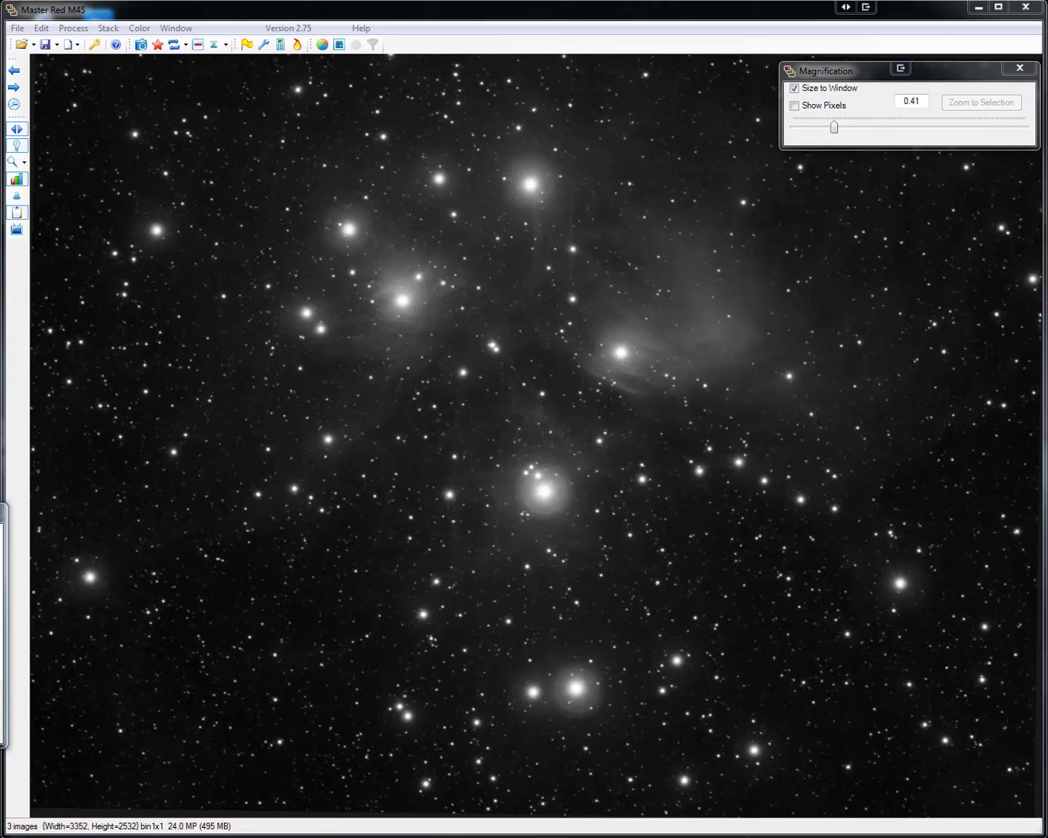
click(143, 28)
click(151, 46)
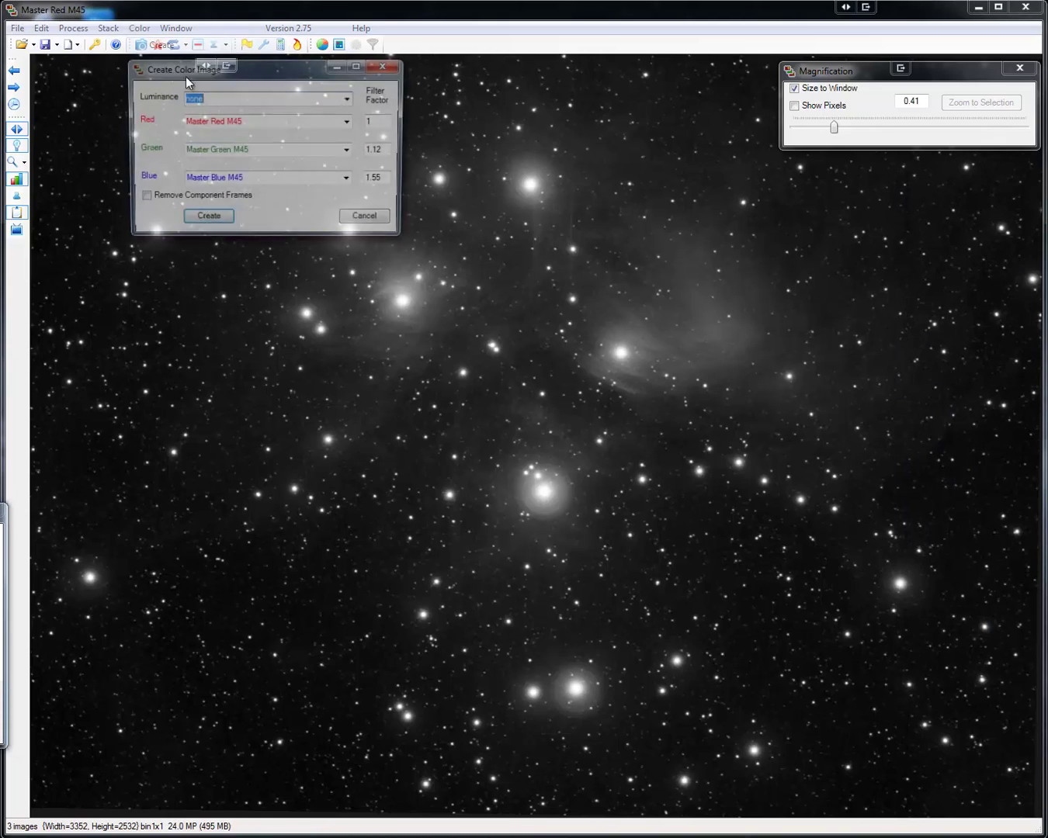
click(229, 219)
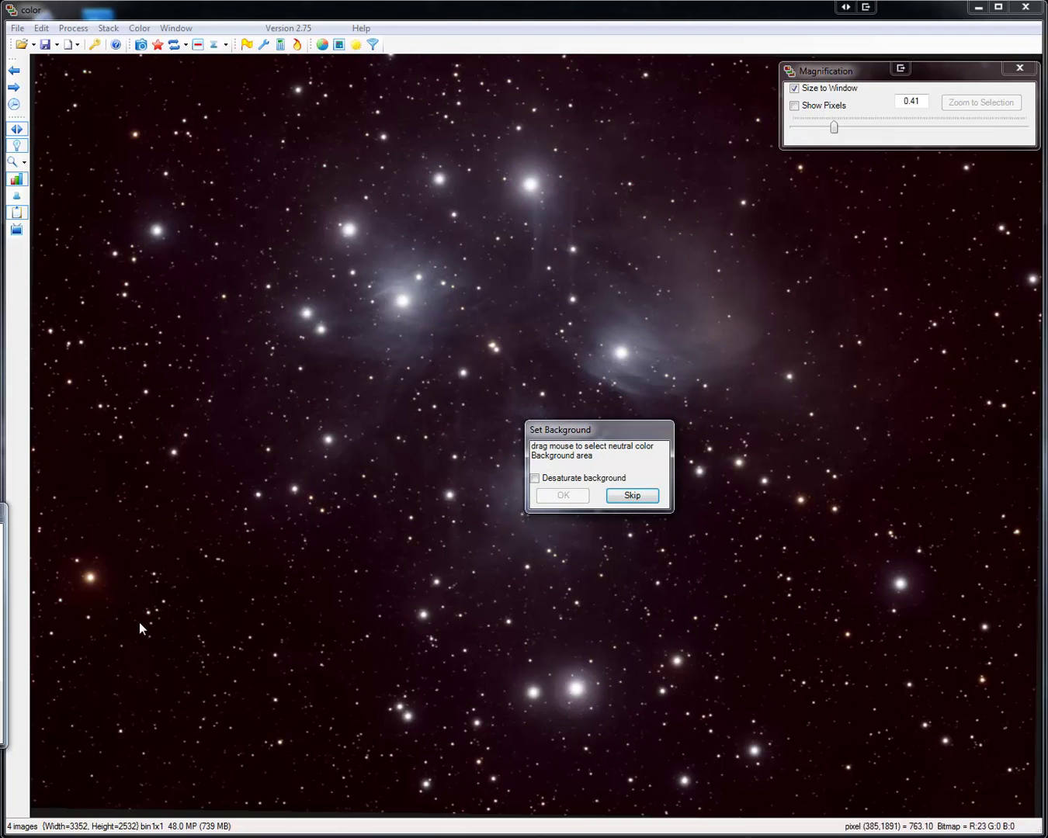
- Set the neutral background from a rectangle of dark sky in the image's lower-left area and apply the background corrections
drag(127, 585, 362, 763)
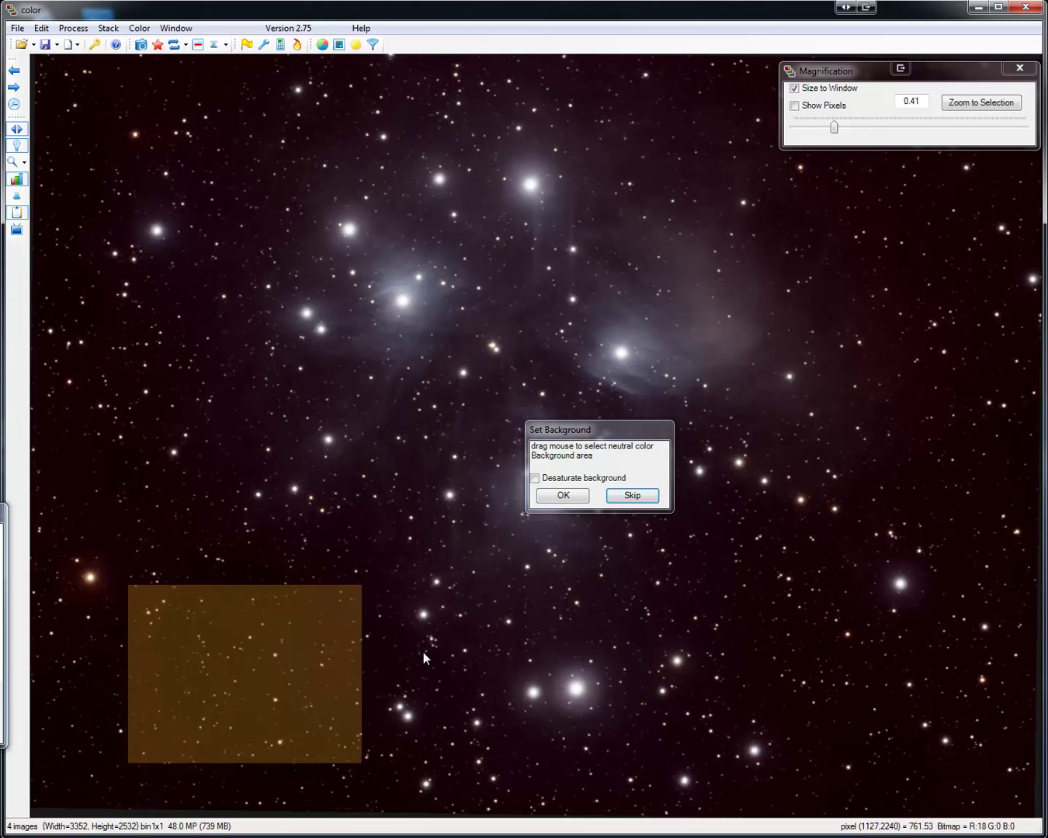
click(576, 498)
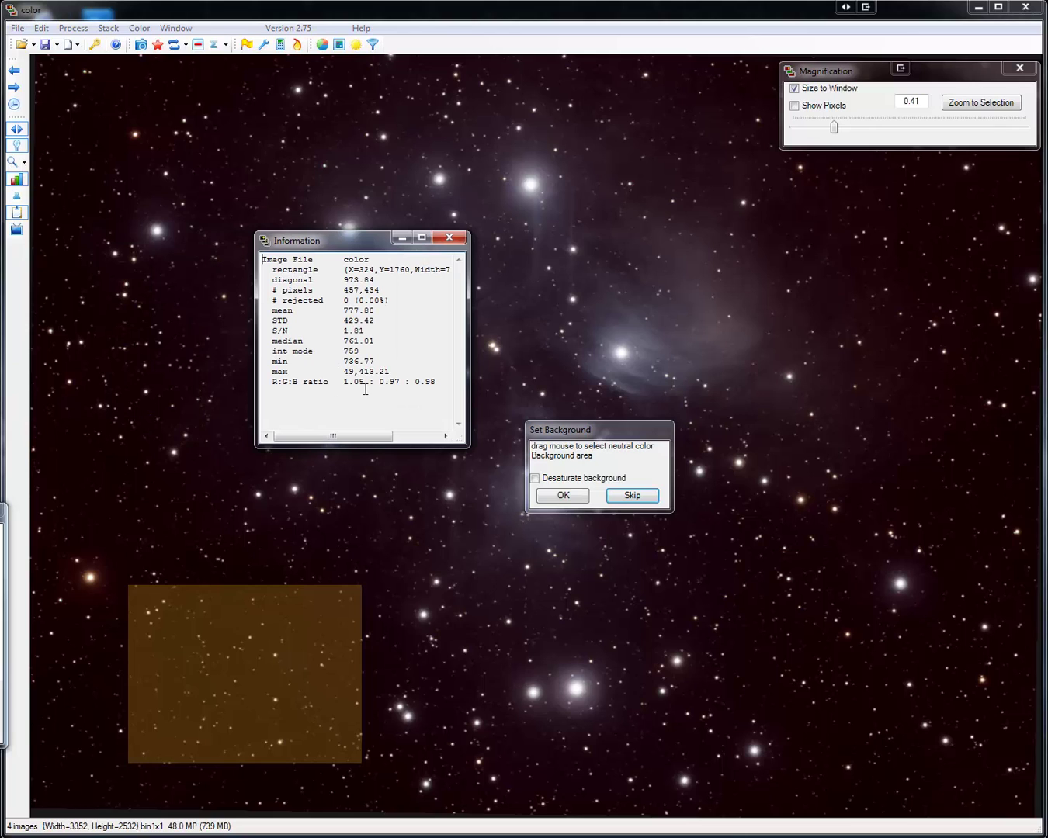
click(565, 496)
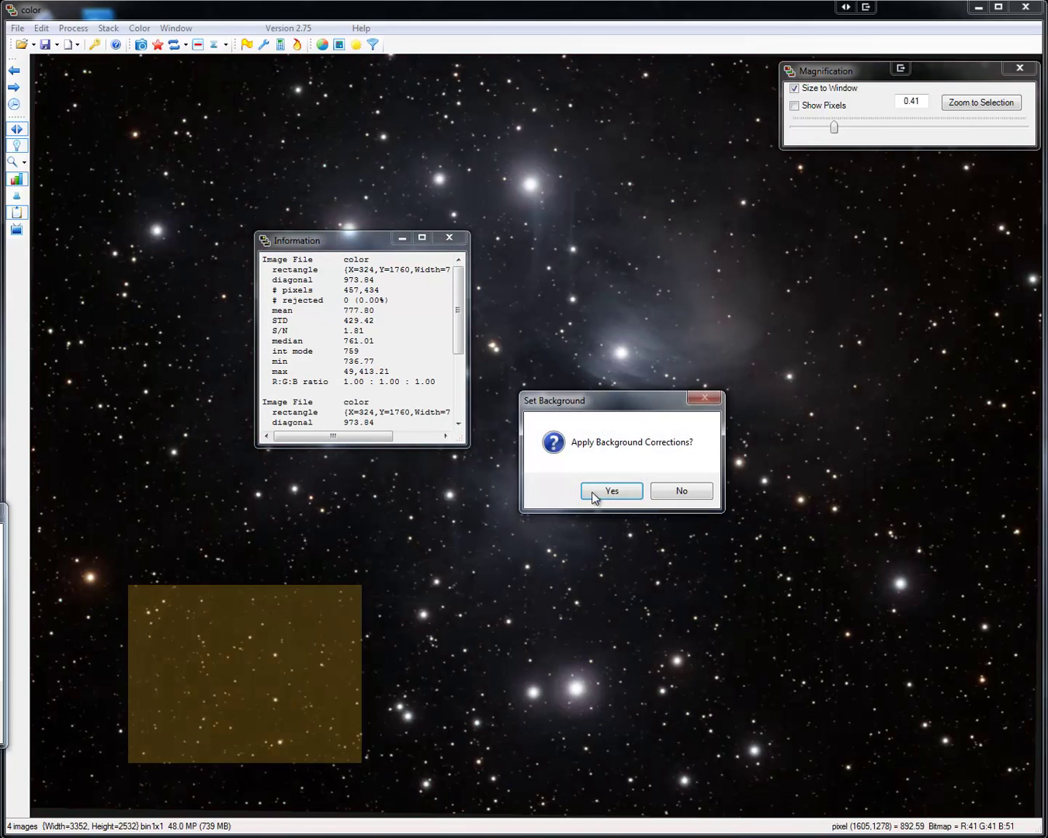
click(611, 492)
click(401, 237)
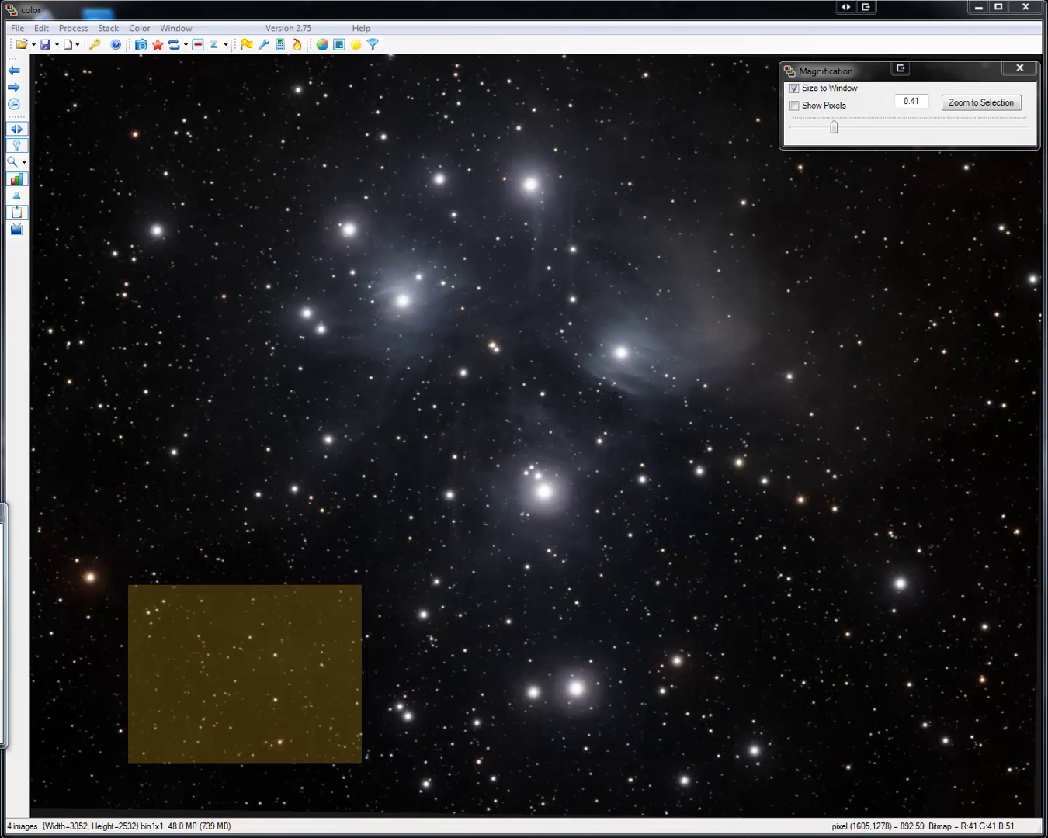
- Raise the color image's saturation to 1.20 and its blue factor to 1.60
drag(39, 141, 132, 133)
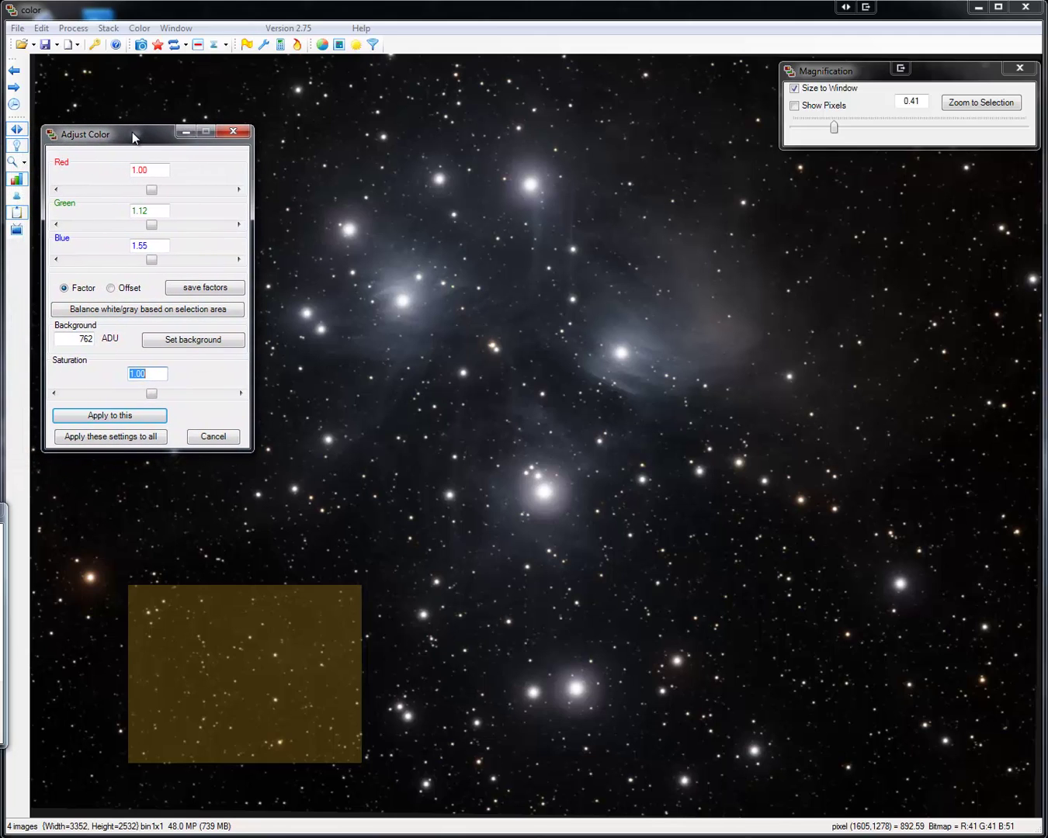
drag(154, 395, 173, 400)
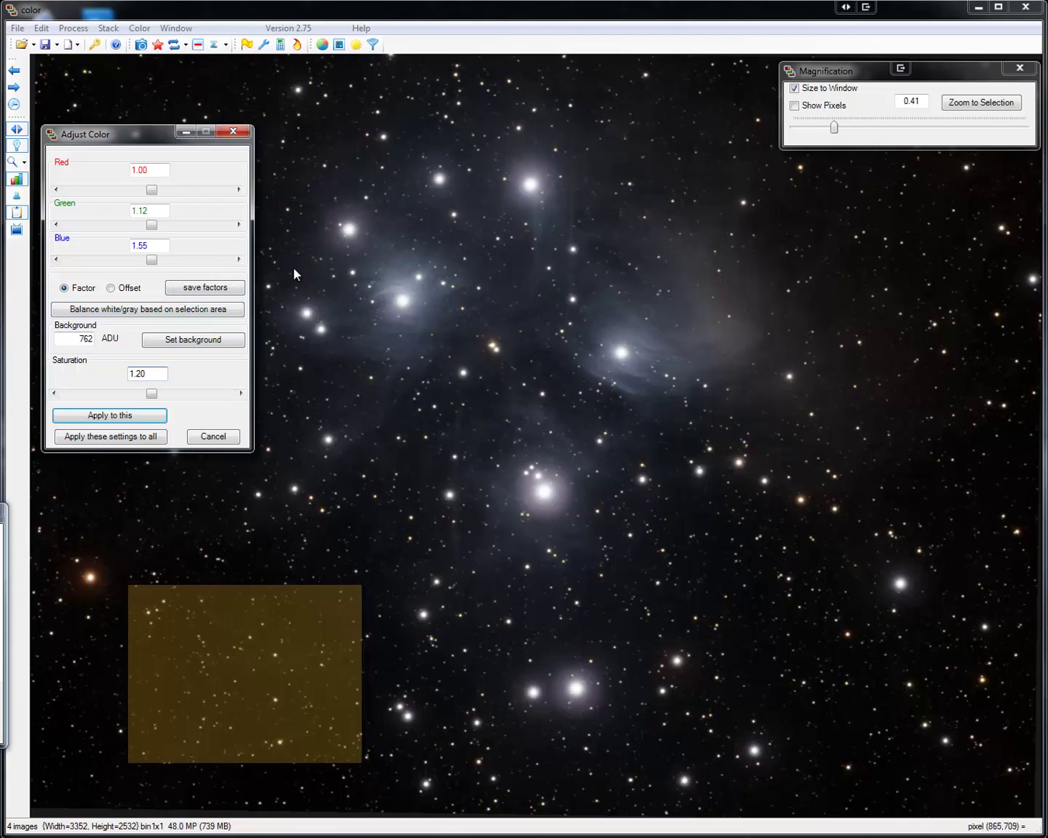
click(205, 260)
click(68, 259)
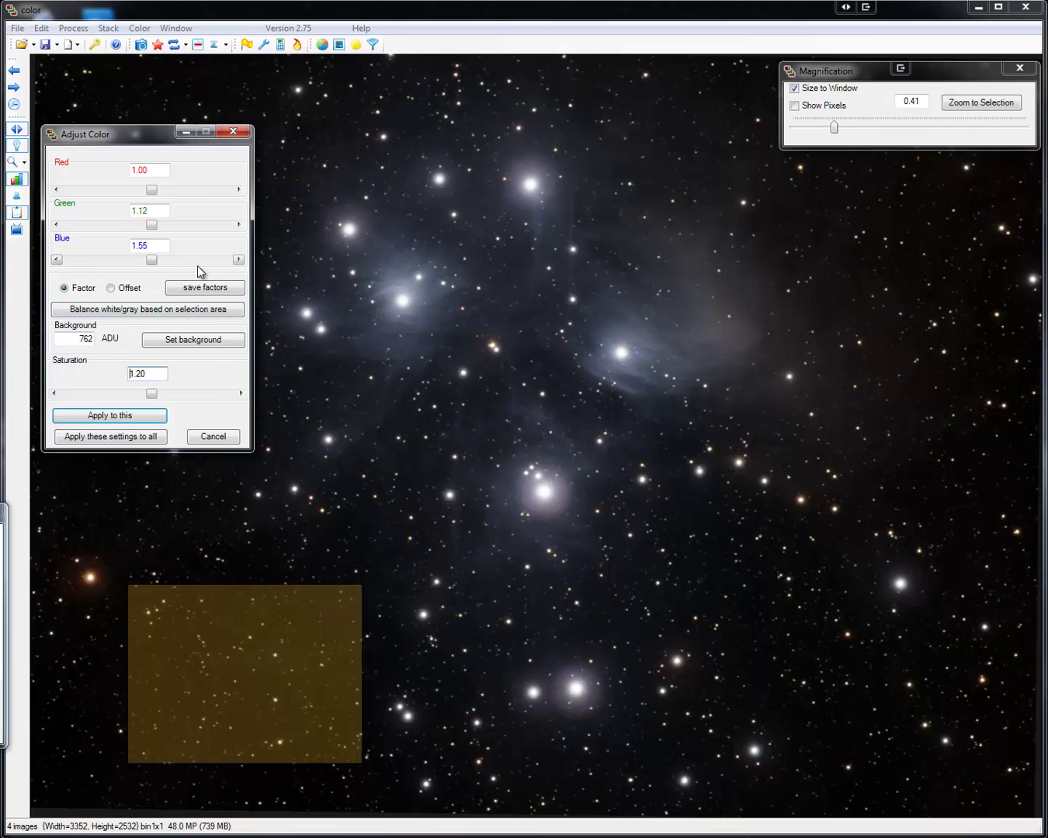
click(239, 260)
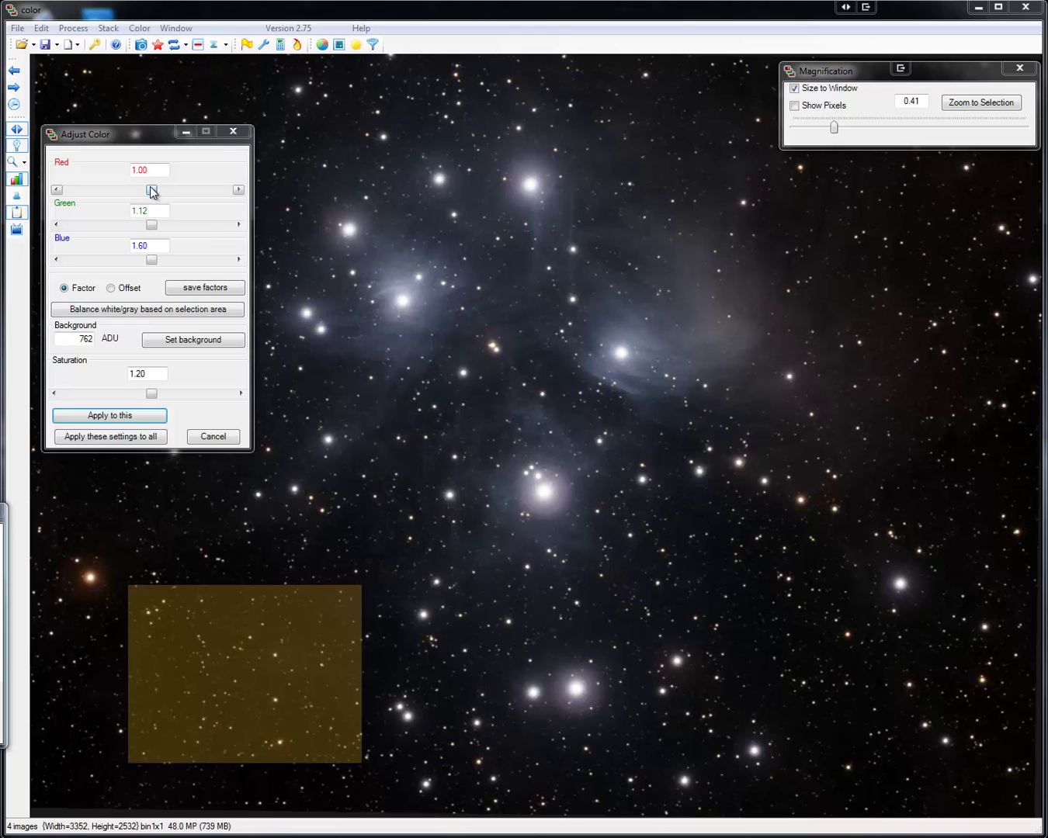
- Try a green factor of 1.02 and a red factor of 1.10, restoring green to 1.12 and red to 1.00
click(90, 224)
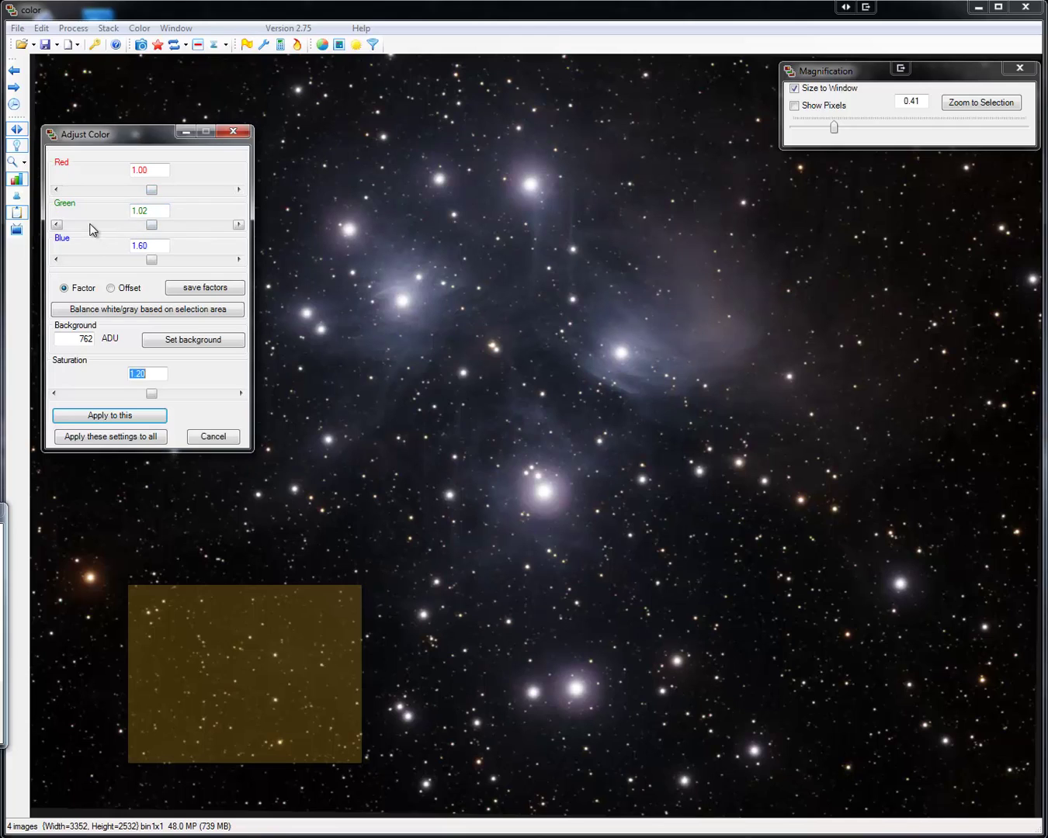
click(194, 226)
click(104, 226)
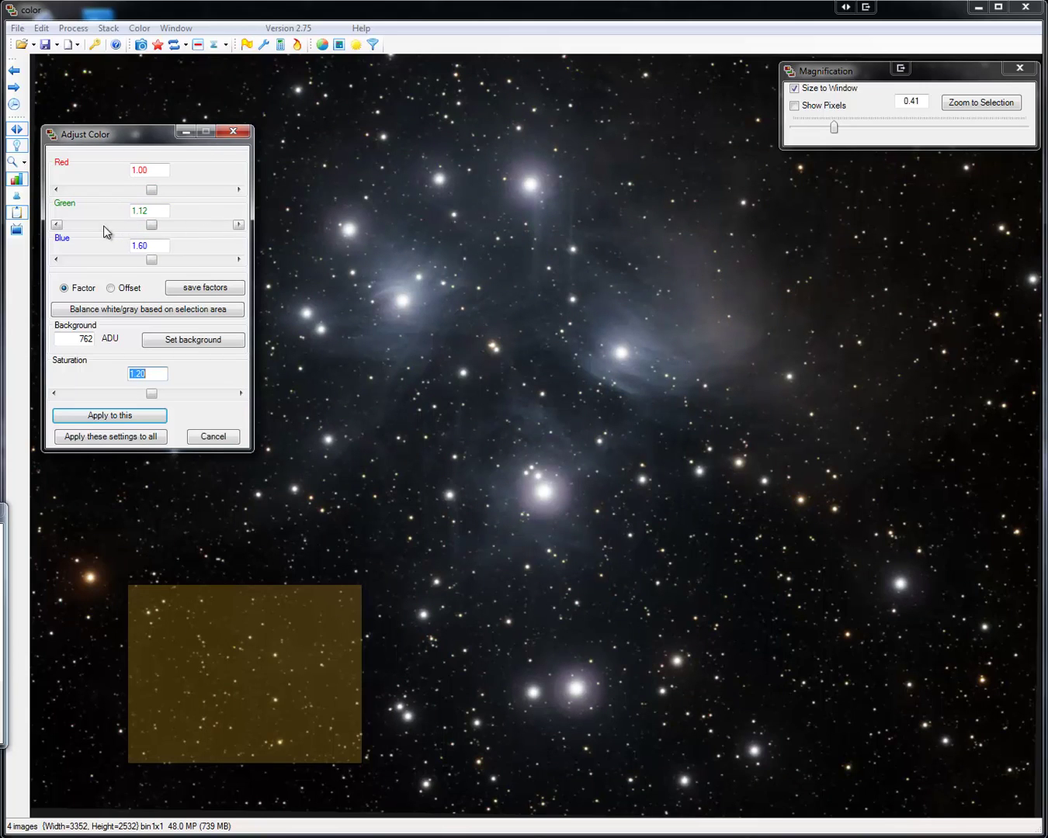
click(178, 187)
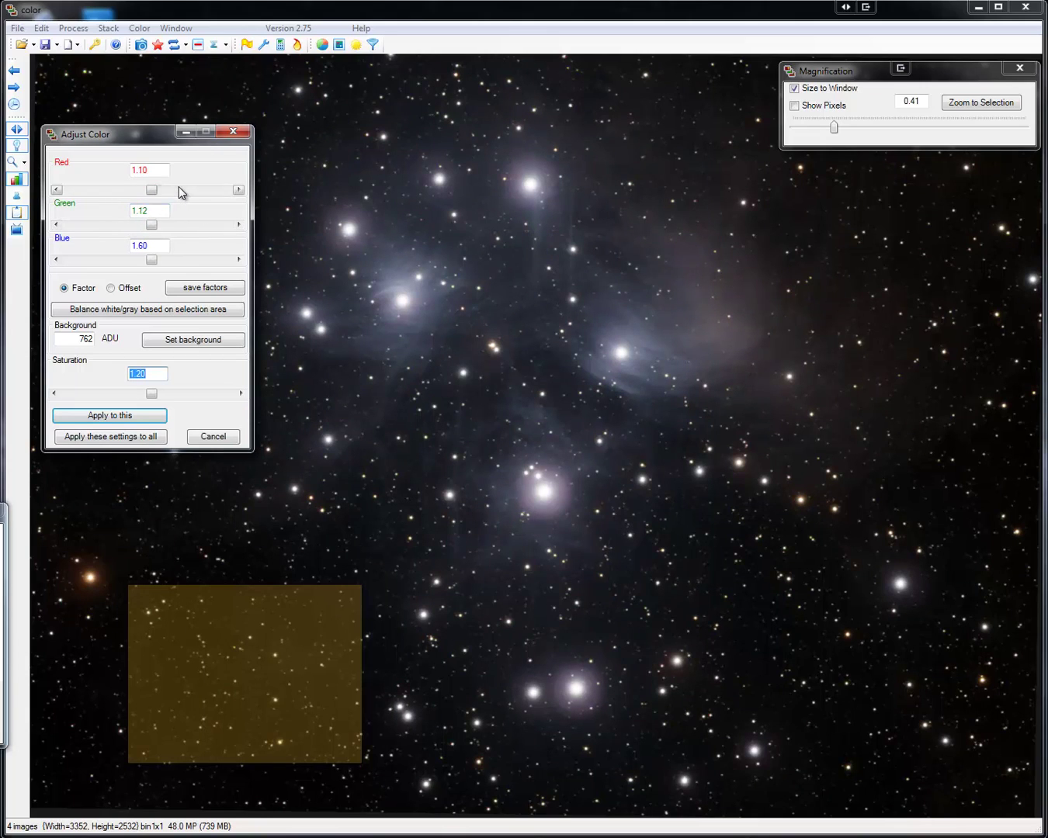
click(86, 188)
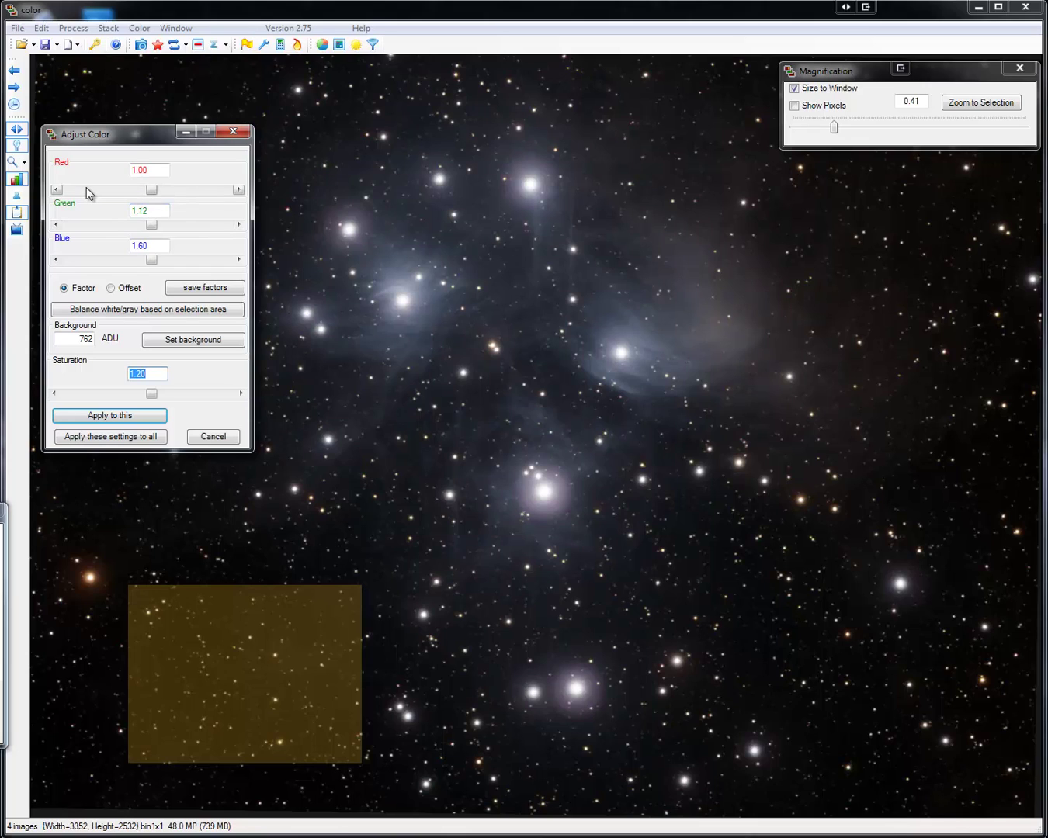
click(200, 190)
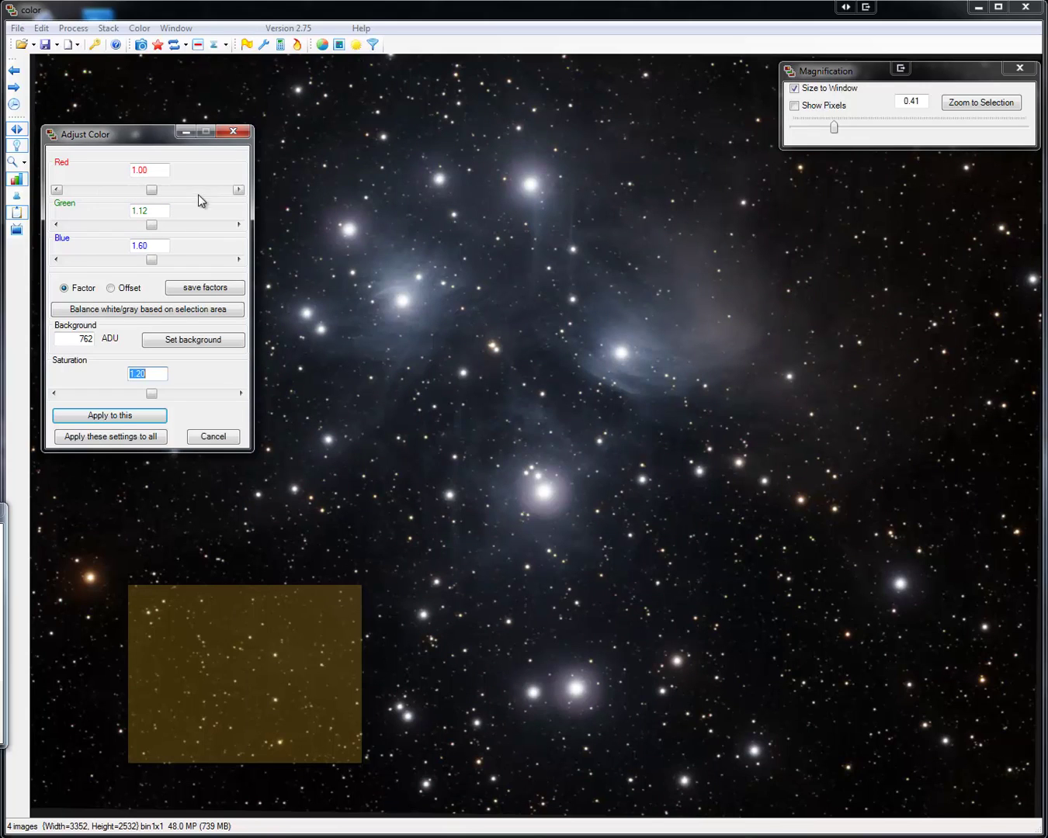
- Fine-tune the blue factor and apply the color adjustments to this image only
click(238, 261)
click(238, 261)
click(218, 263)
click(57, 260)
click(139, 412)
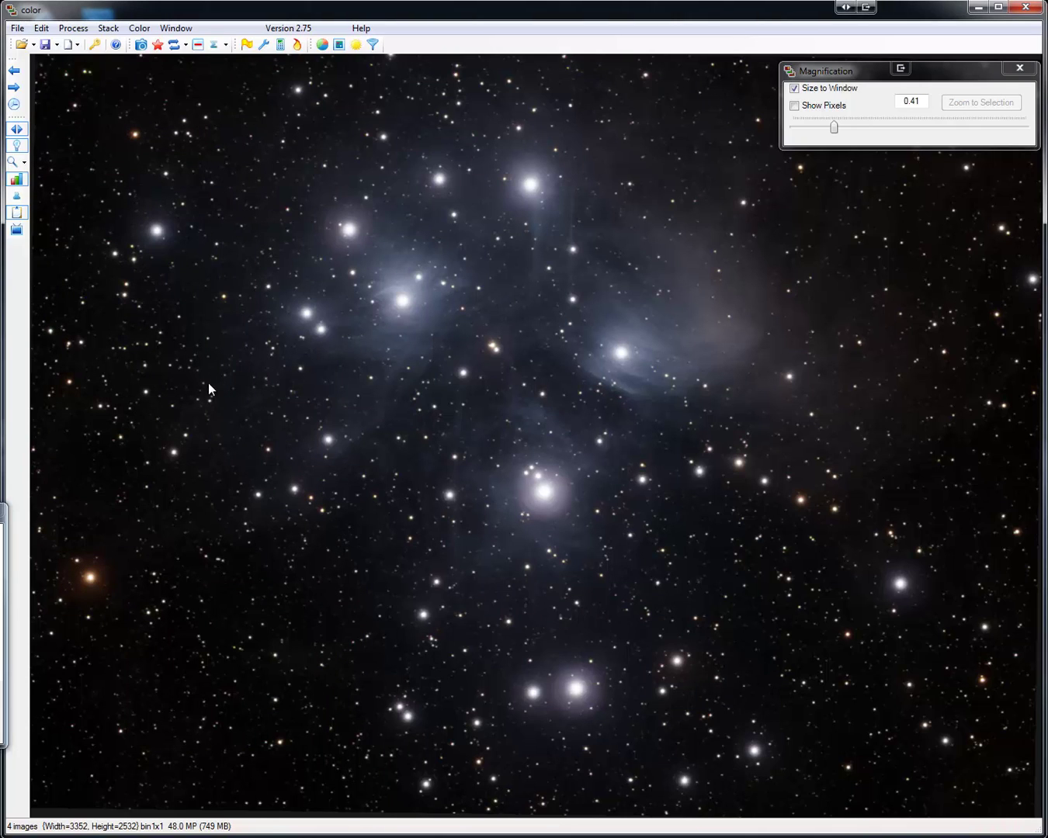
- Bring the histogram and display adjustments back over the image, and set Background to about 597 and DDP to about 2,987
drag(0, 515, 440, 518)
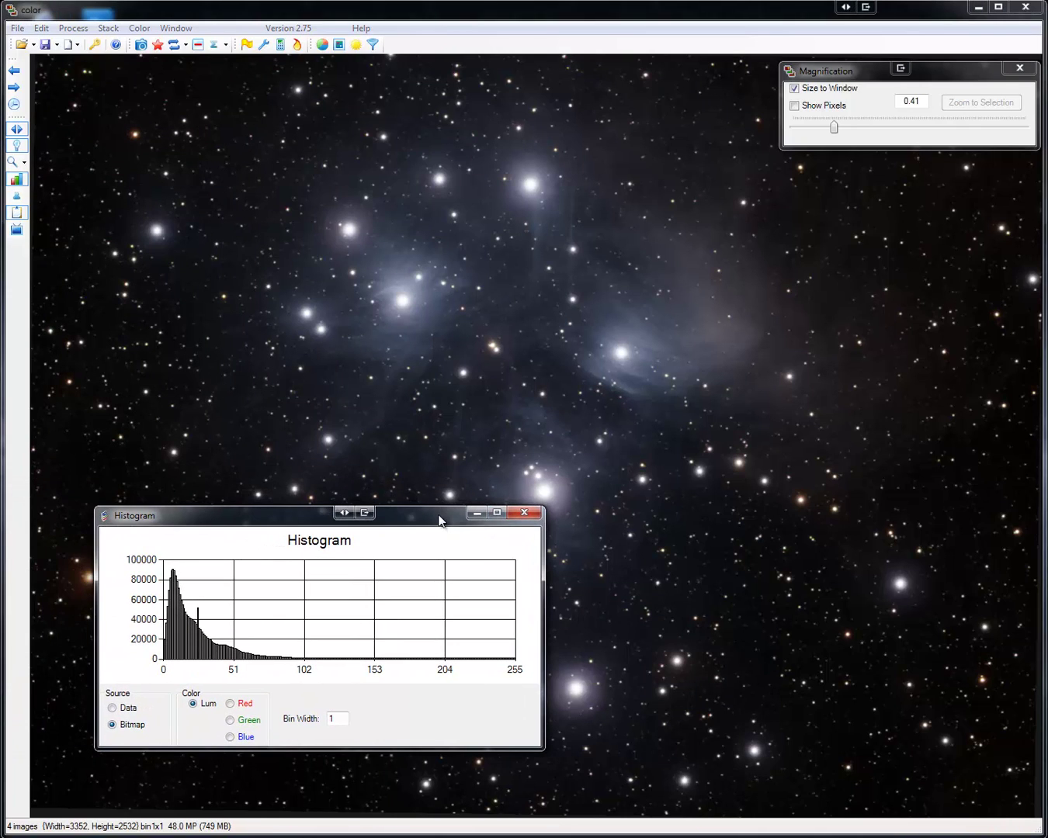
drag(46, 73, 177, 70)
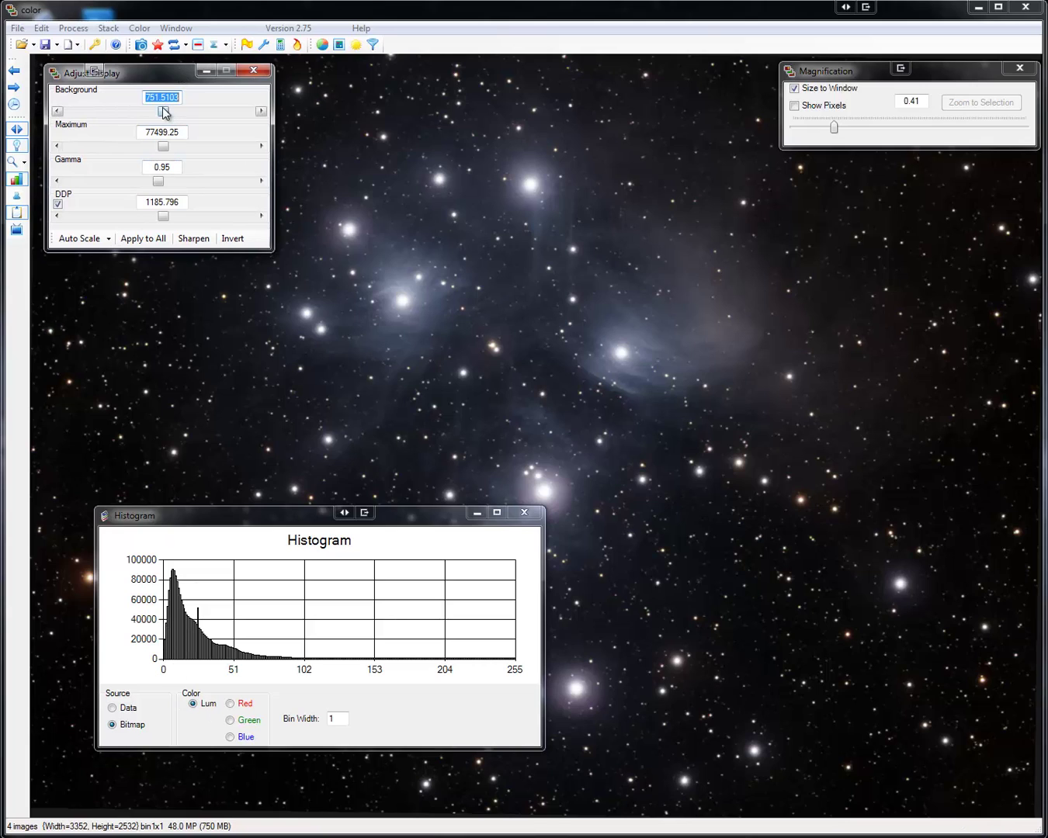
drag(163, 112, 134, 113)
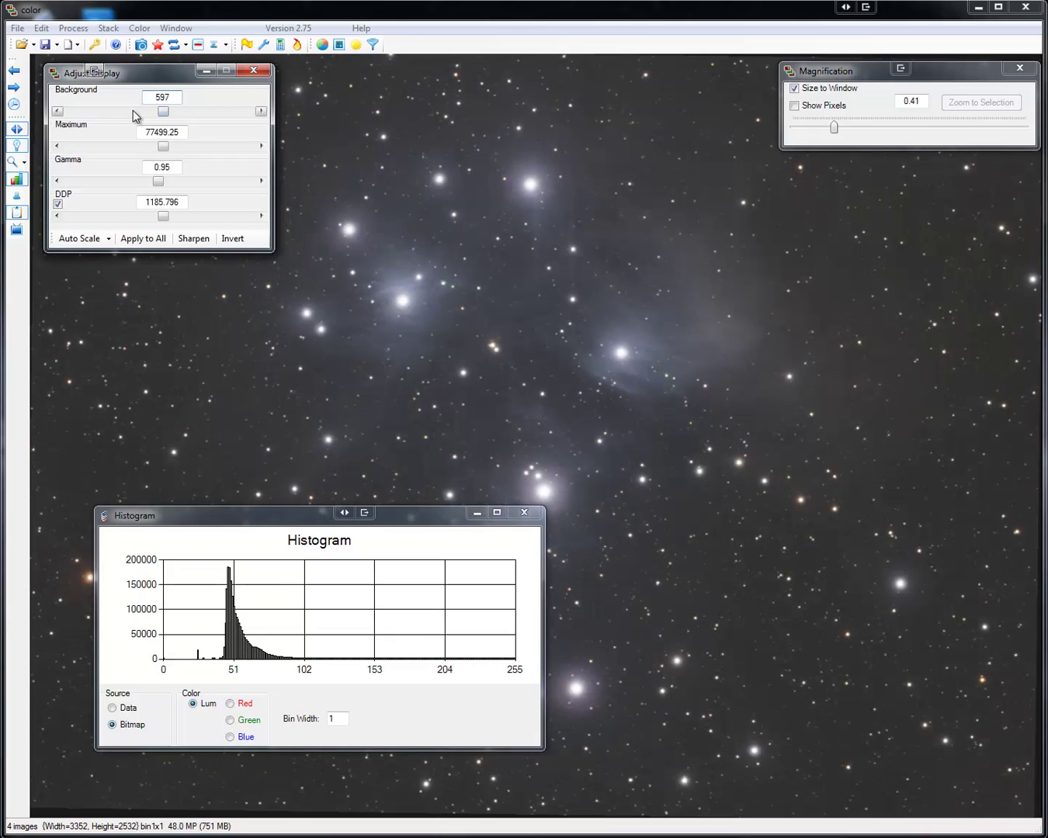
drag(163, 216, 199, 217)
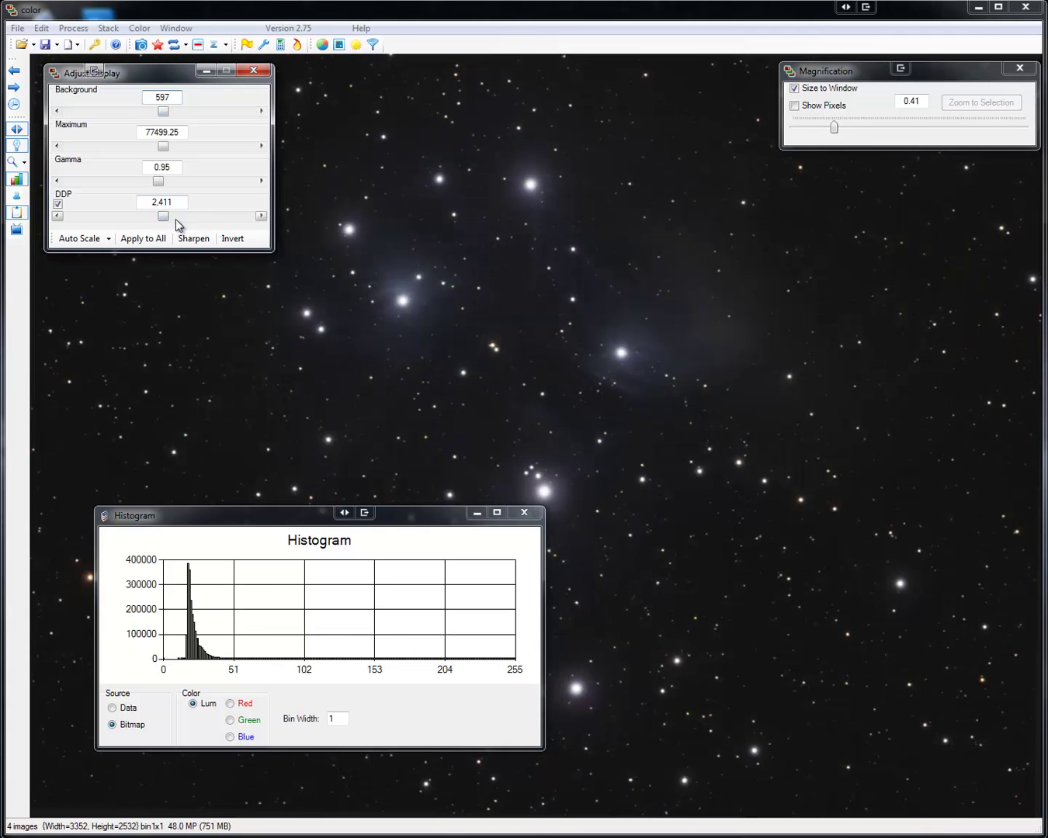
mouse_move(165, 221)
mouse_down()
mouse_move(198, 224)
mouse_move(185, 219)
mouse_up()
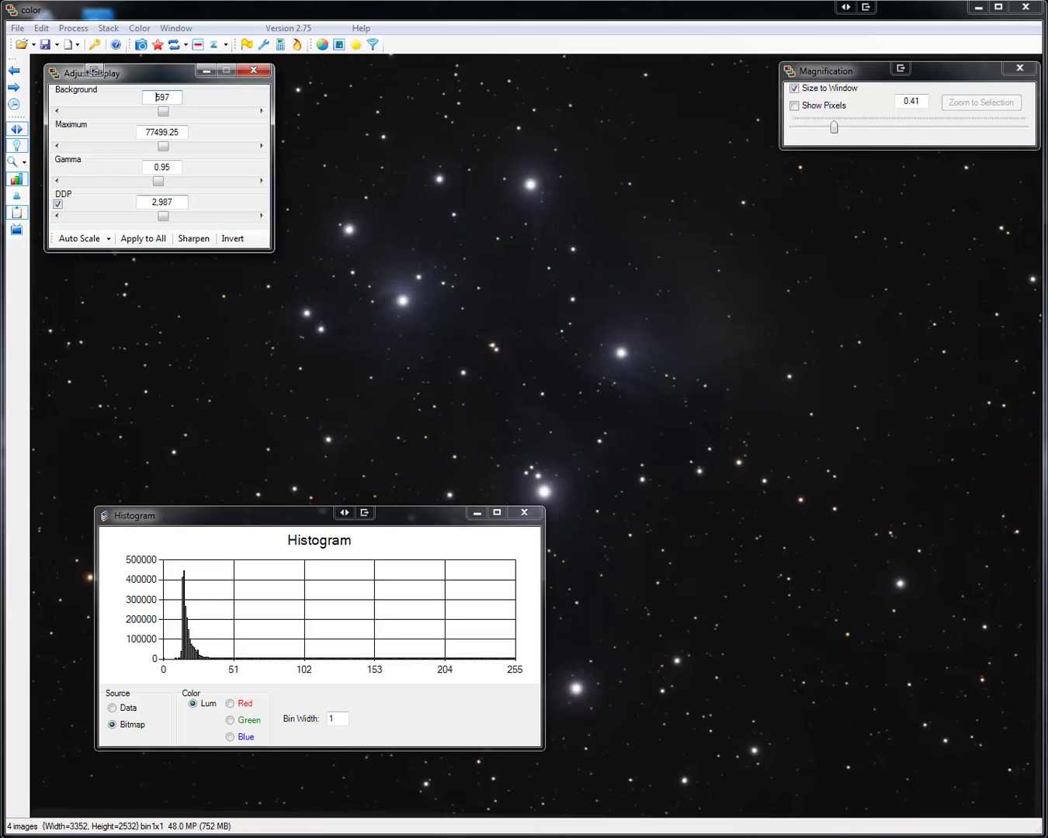
- Save this image's data in the Masters folder as Master Color M45 in FITS 32 bit float format
click(16, 28)
mouse_move(74, 93)
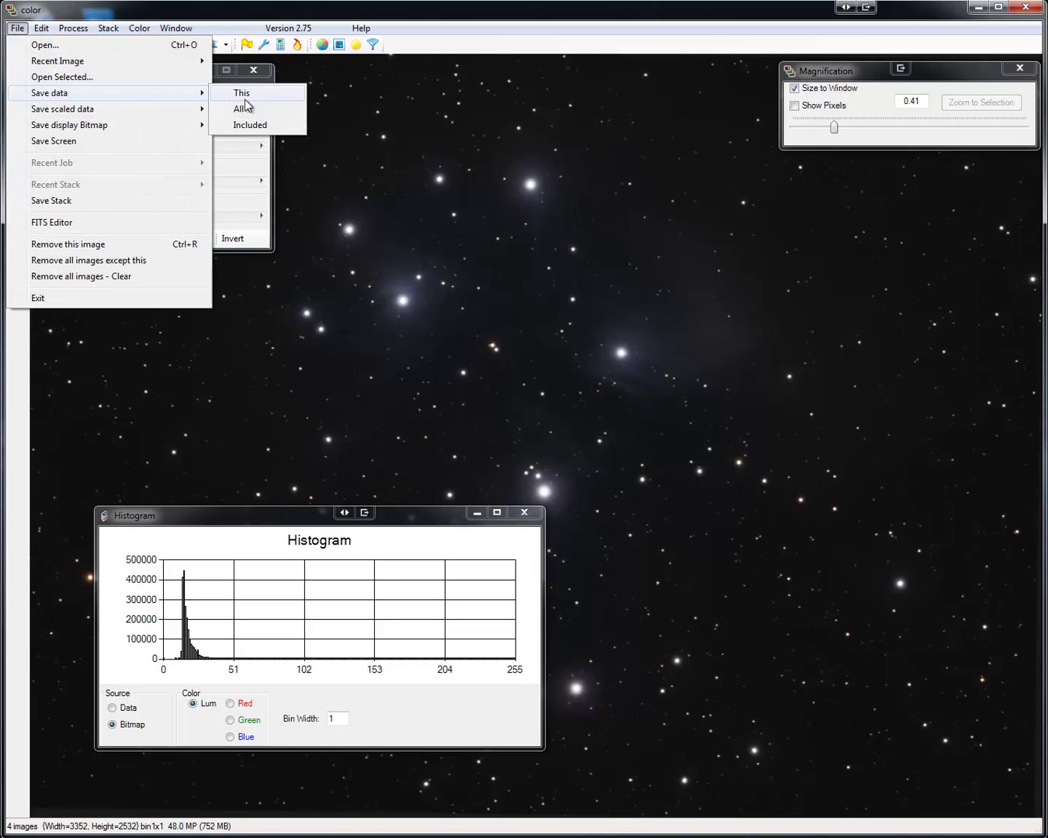
click(257, 94)
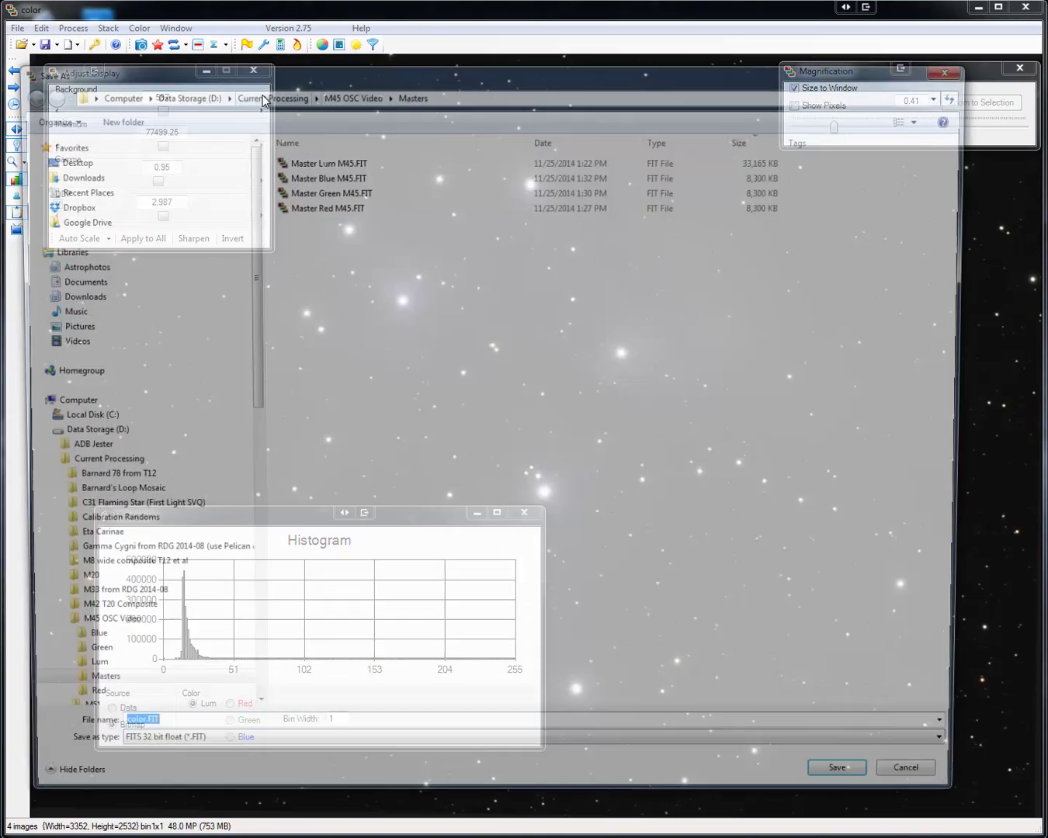
text(Master Co)
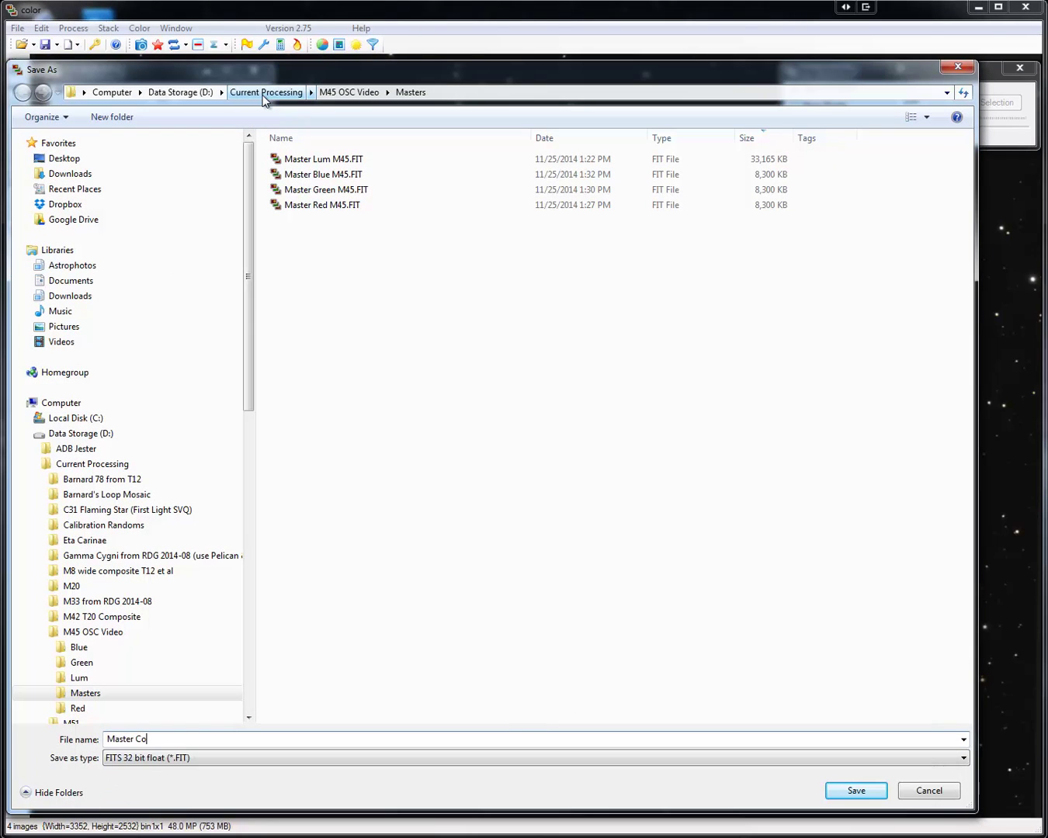
text(lor M45)
key(Return)
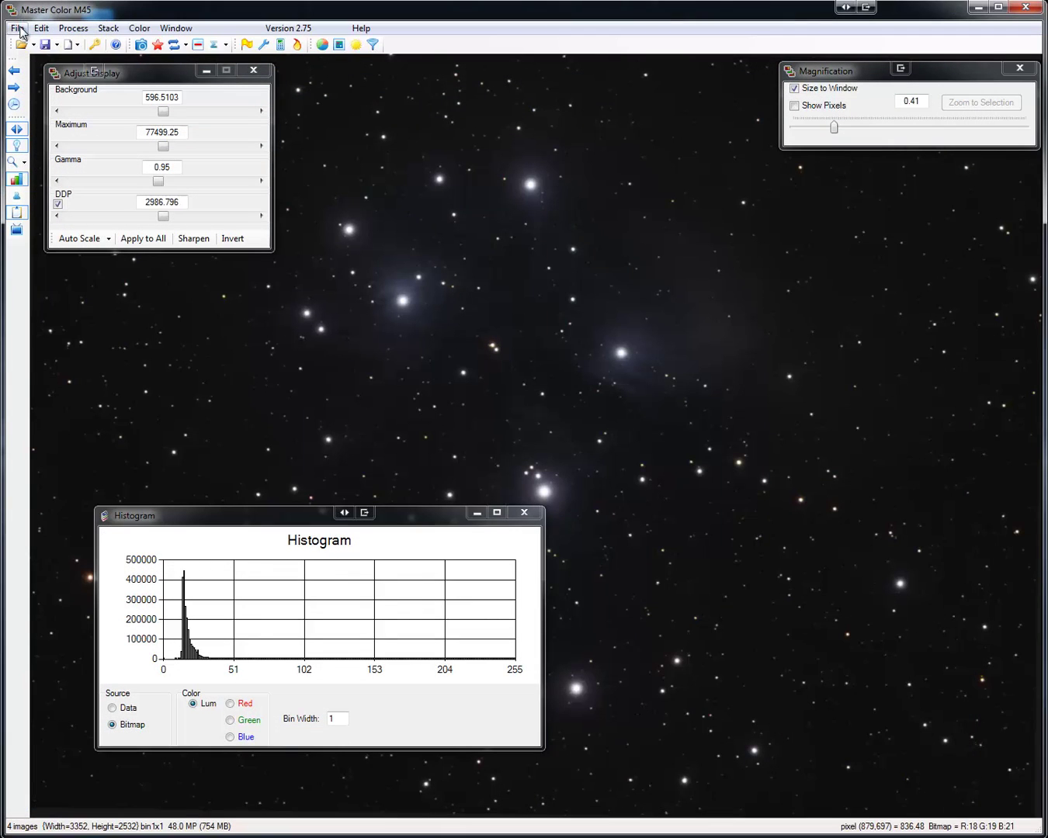
click(142, 237)
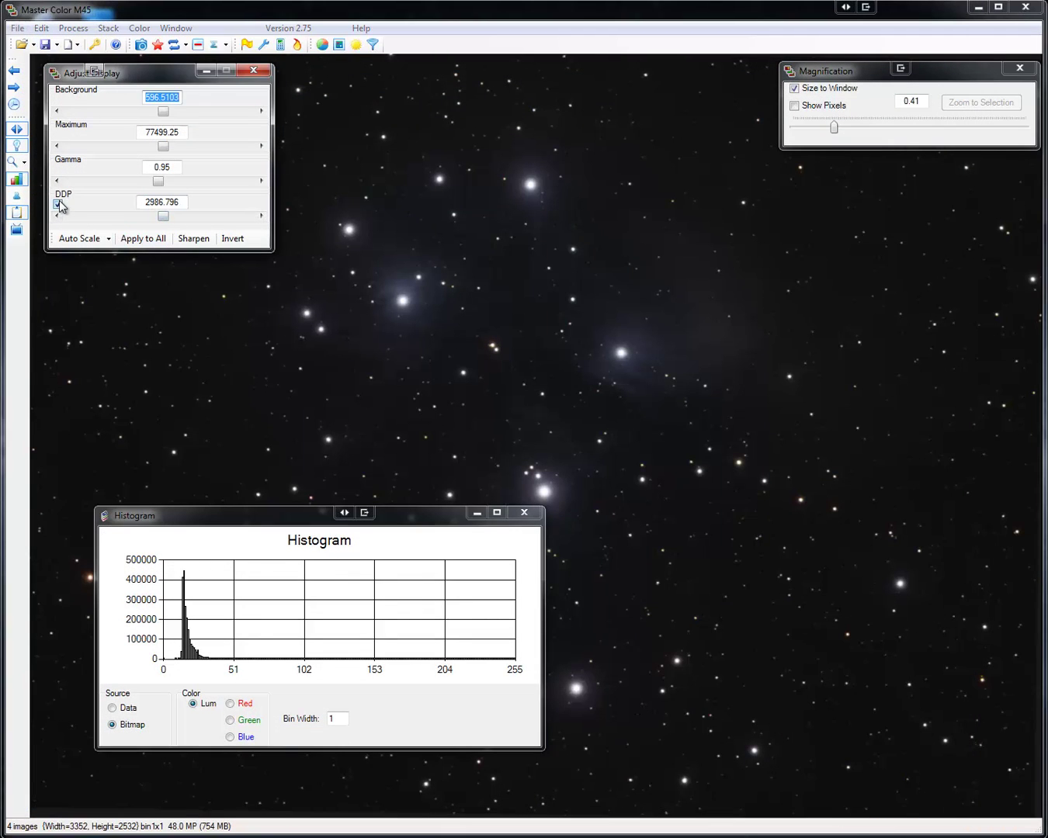
- Compare the image with DDP off and on, and save its scaled data in the Masters folder as Master Color M45 Scaled in TIFF 16 bit format
click(57, 205)
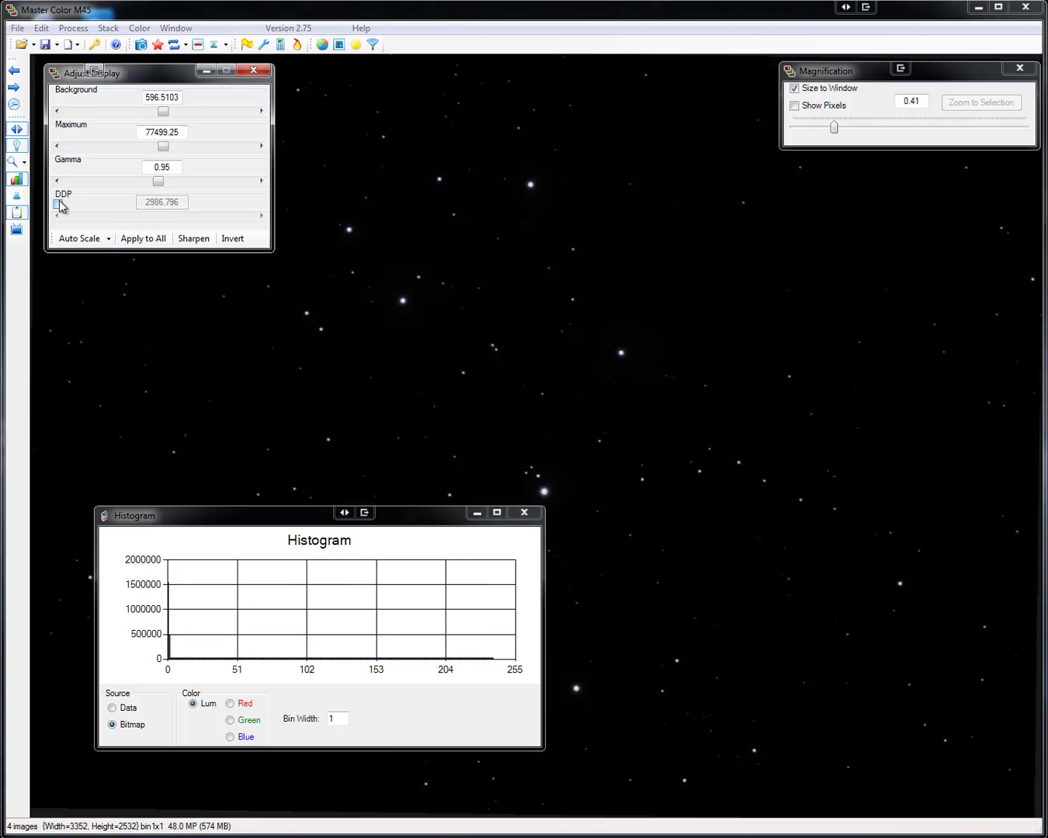
click(58, 204)
click(18, 27)
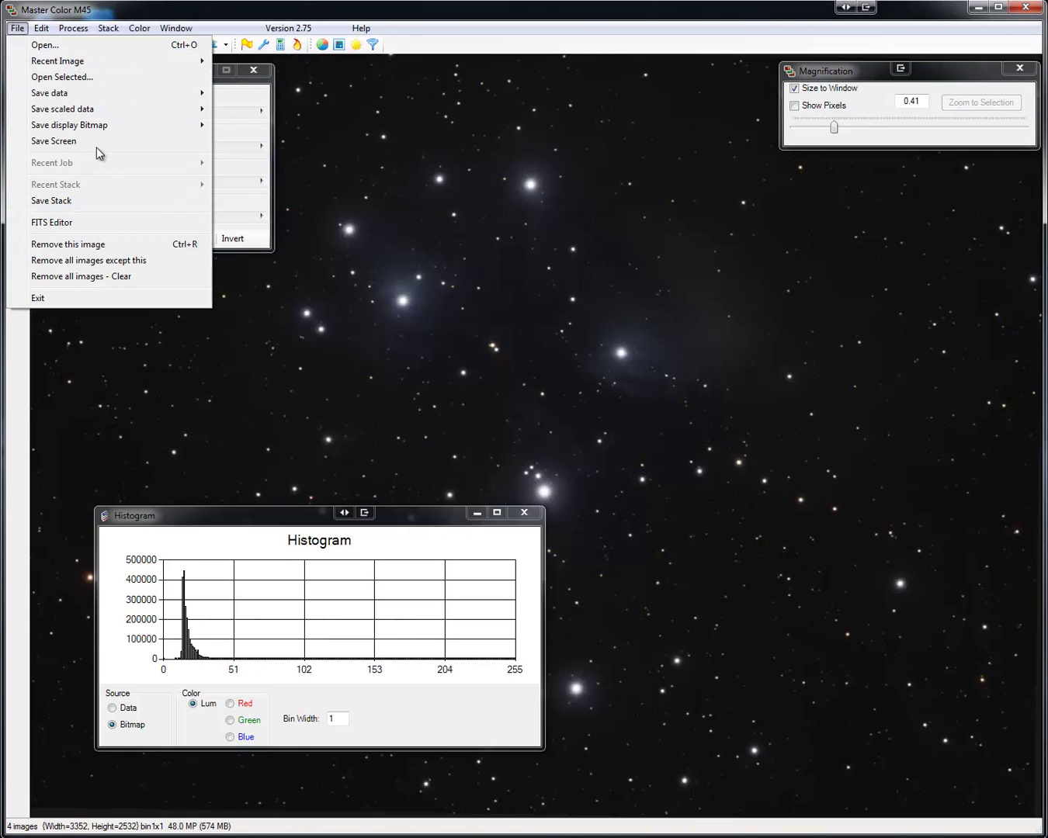
mouse_move(95, 114)
click(243, 108)
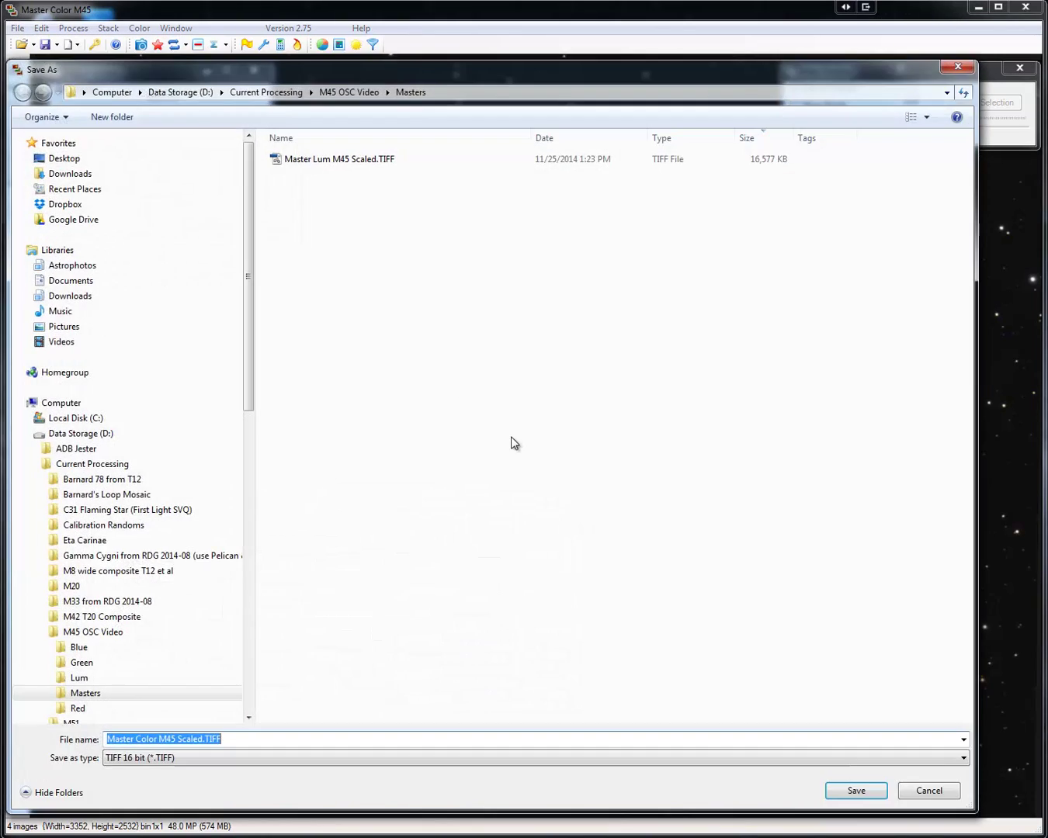
click(856, 790)
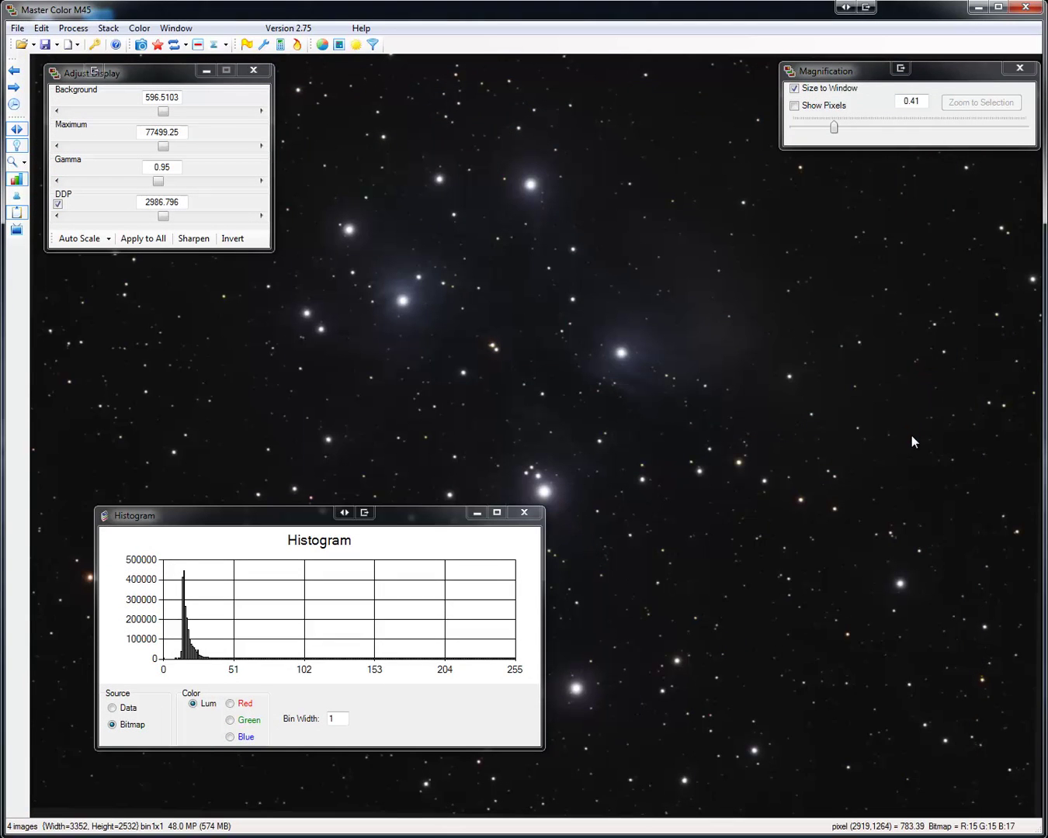
- Switch to Photoshop and open Master Color M45 Scaled.TIFF and Master Lum M45 Scaled.TIFF from the Masters folder
click(980, 8)
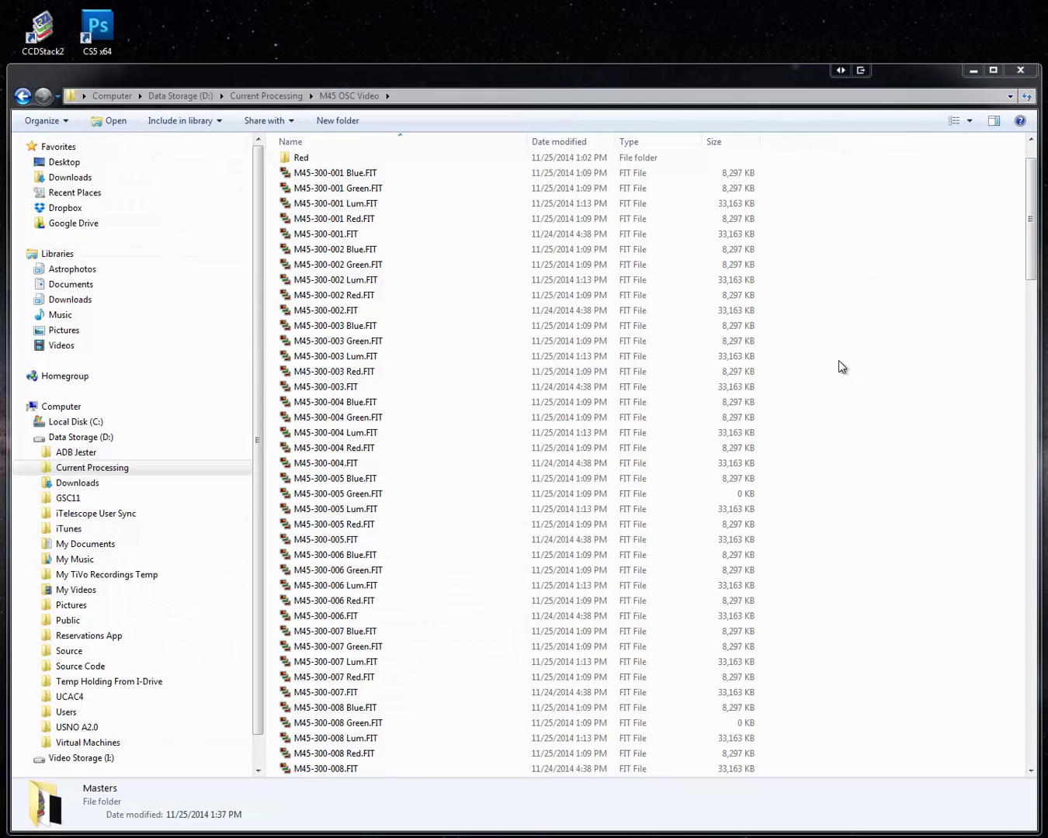
key(alt+Tab)
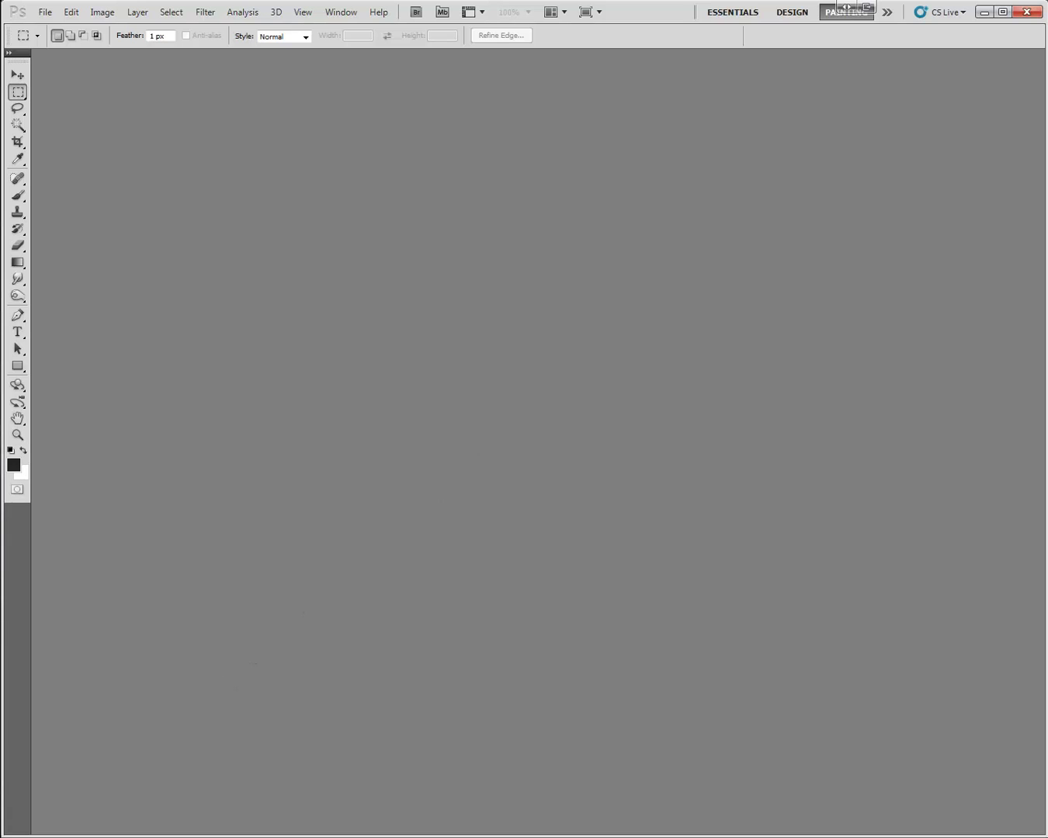
key(ctrl+o)
double_click(194, 163)
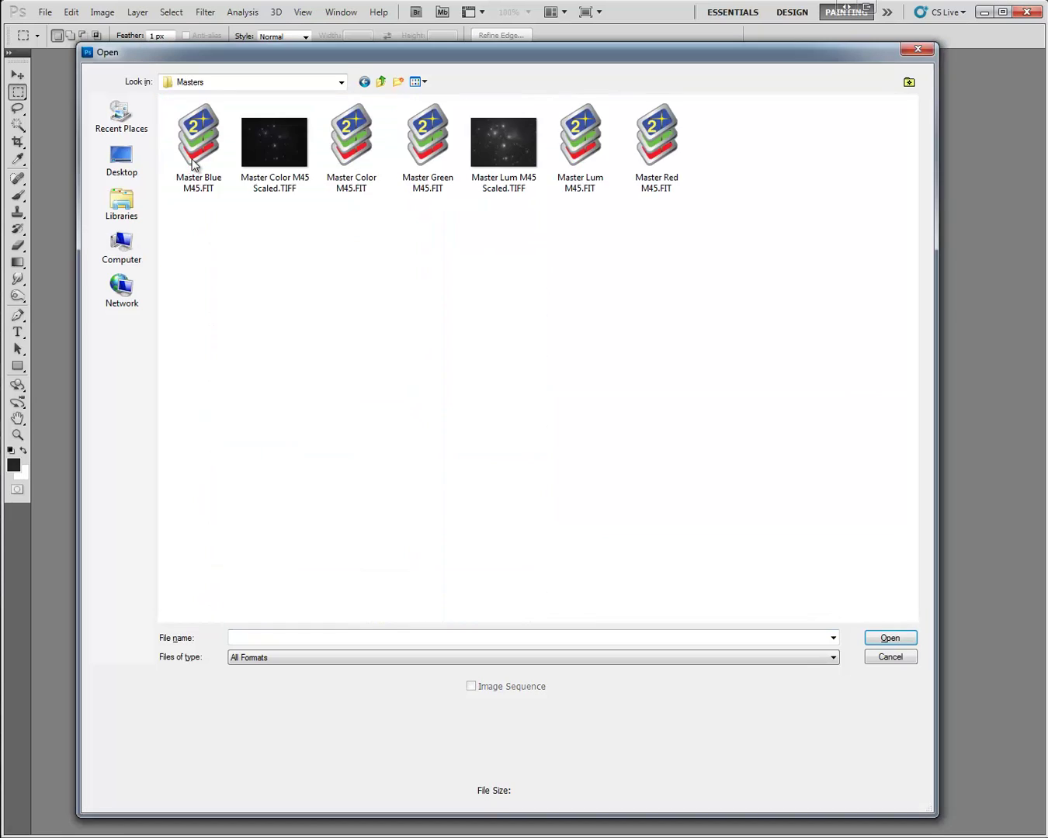
click(254, 146)
ctrl+click(513, 155)
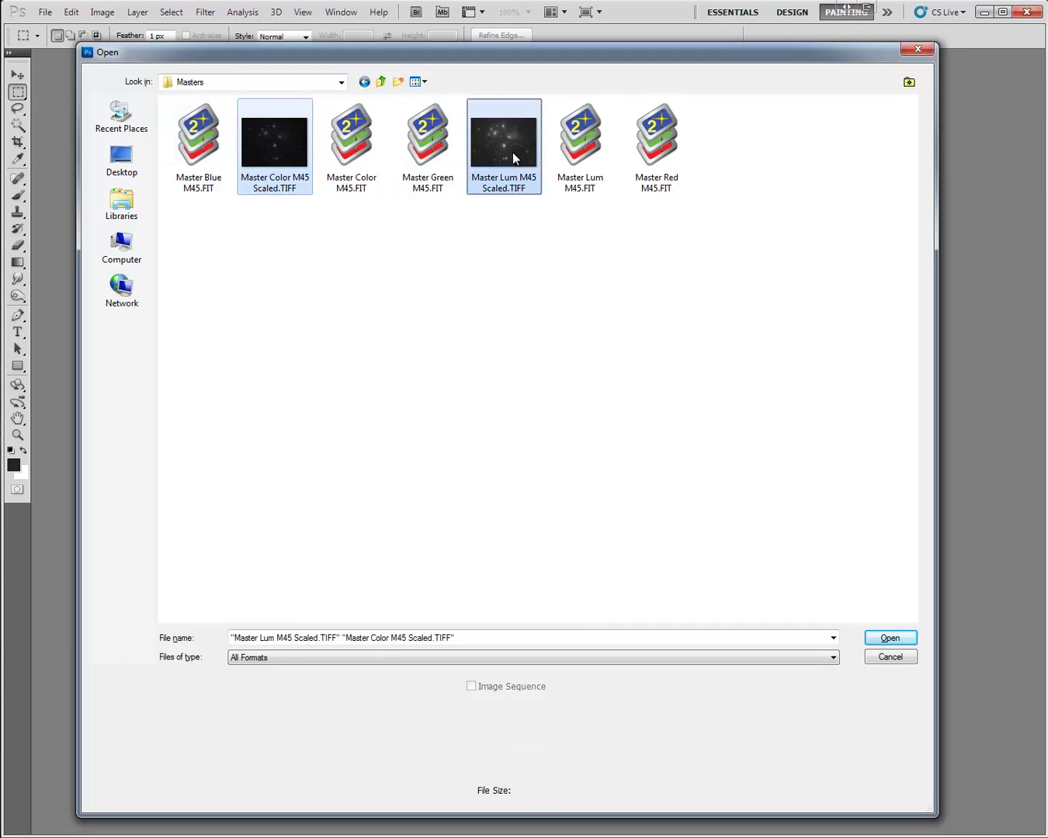
key(Return)
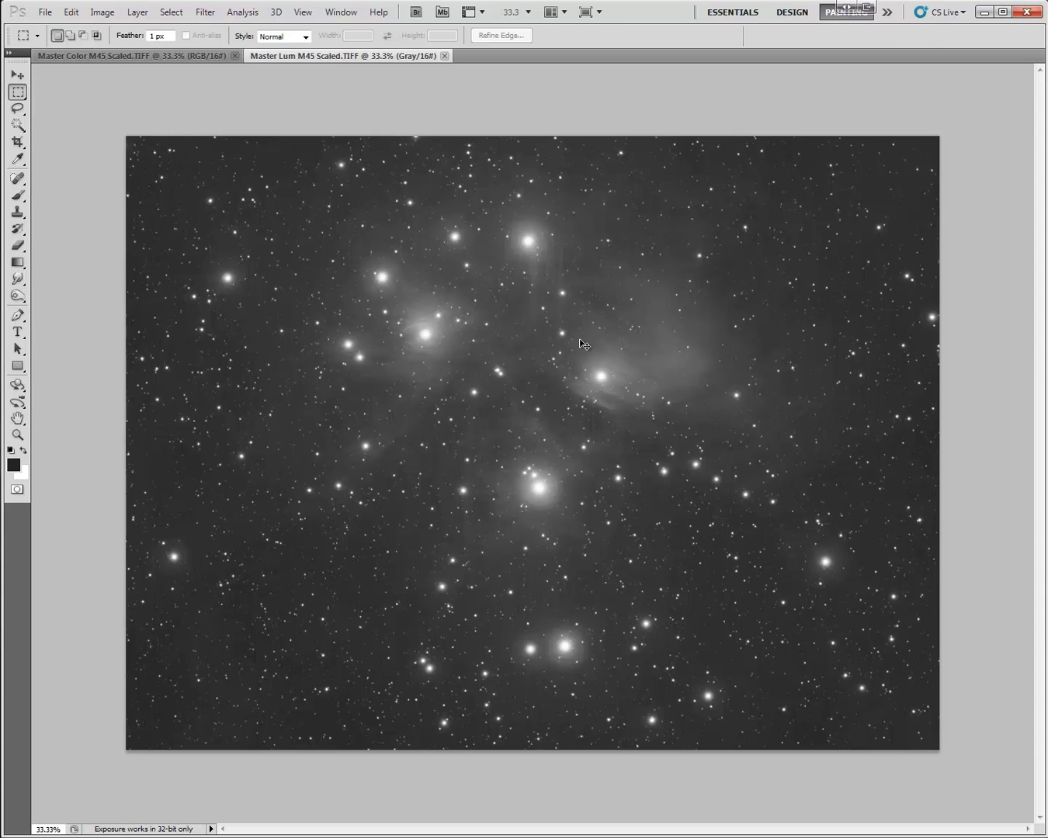
- Fit both images to the window and alternate between the color and luminance masters to compare their alignment
key(ctrl+0)
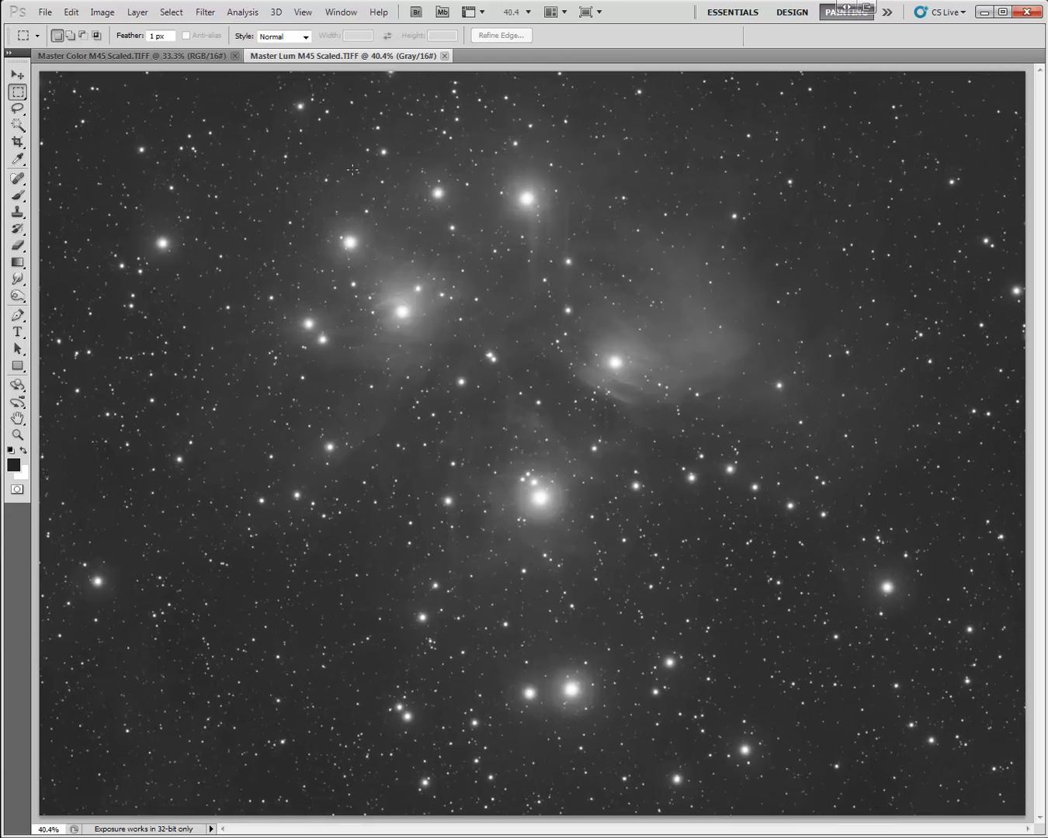
click(195, 54)
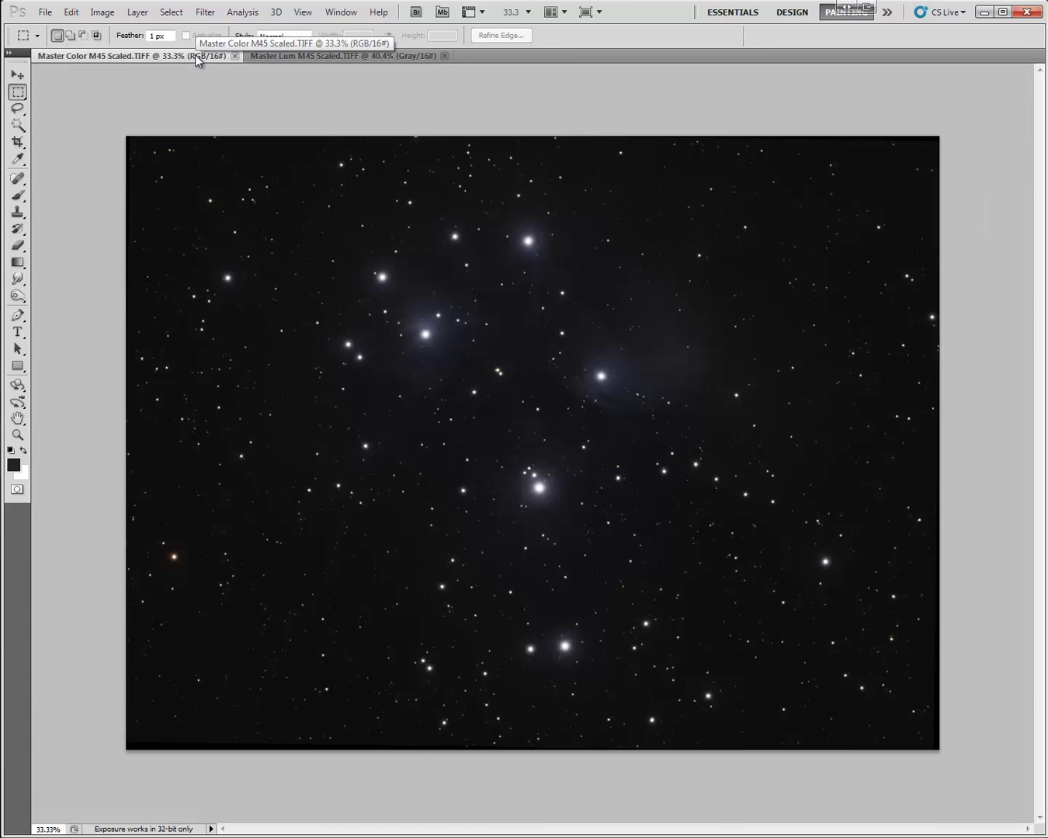
key(ctrl+0)
key(ctrl+Tab)
key(ctrl+Tab)
key(ctrl+Tab)
key(ctrl+Tab)
key(ctrl+Tab)
key(ctrl+Tab)
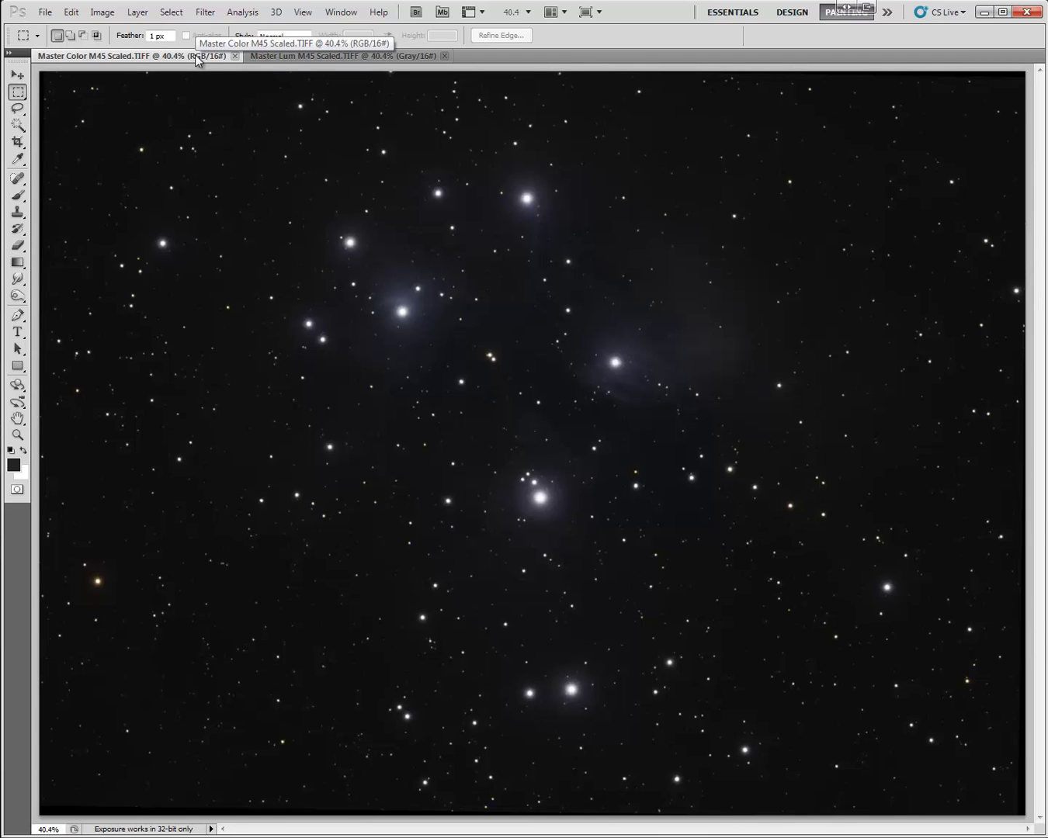
- Copy the entire luminance master and paste it as a new layer over the color master
click(305, 53)
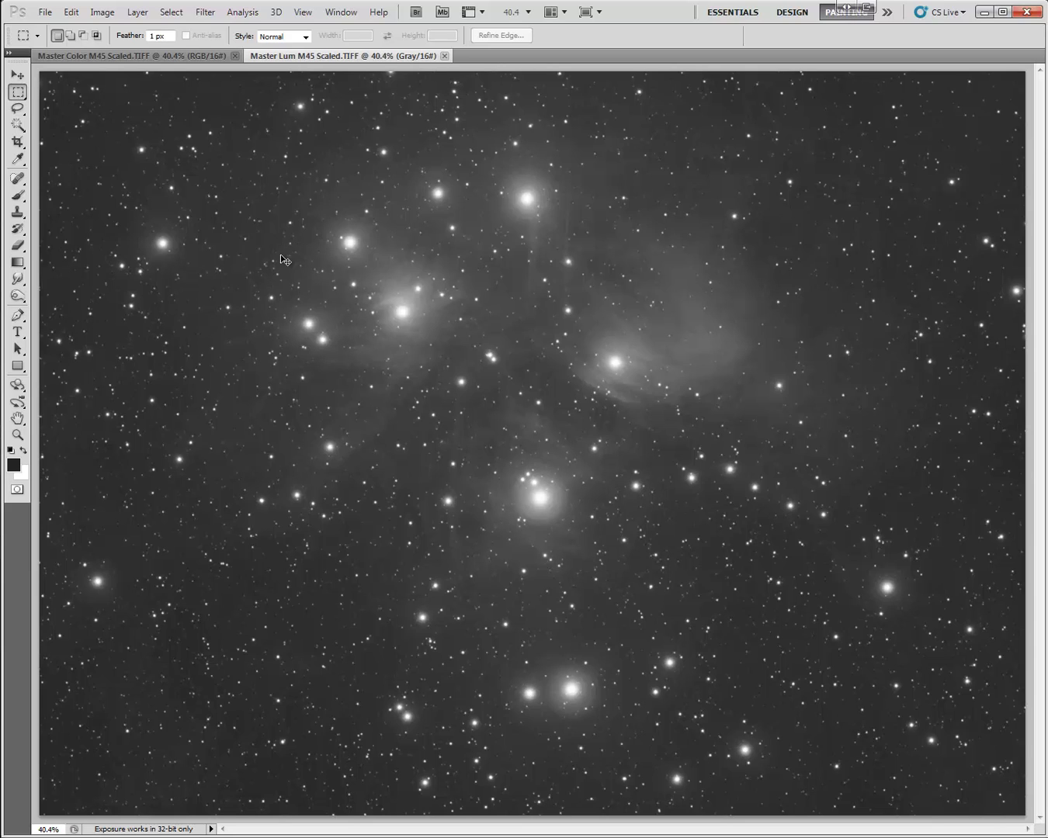
key(ctrl+a)
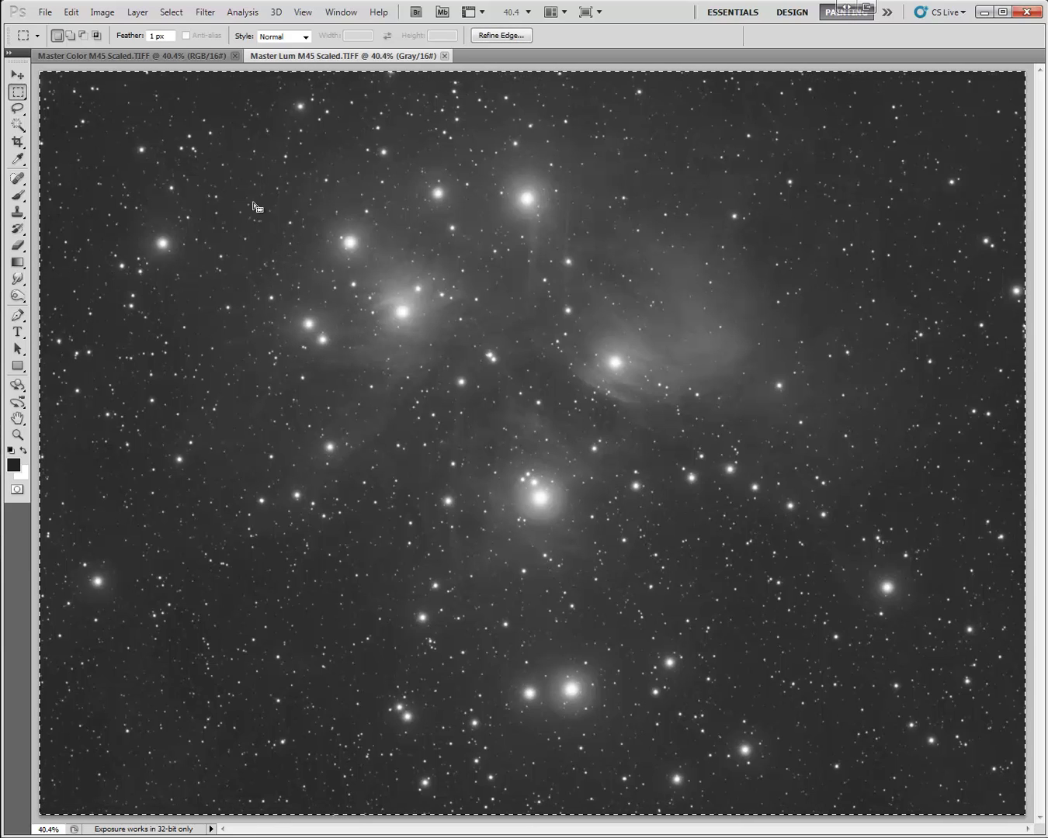
click(179, 55)
key(ctrl+v)
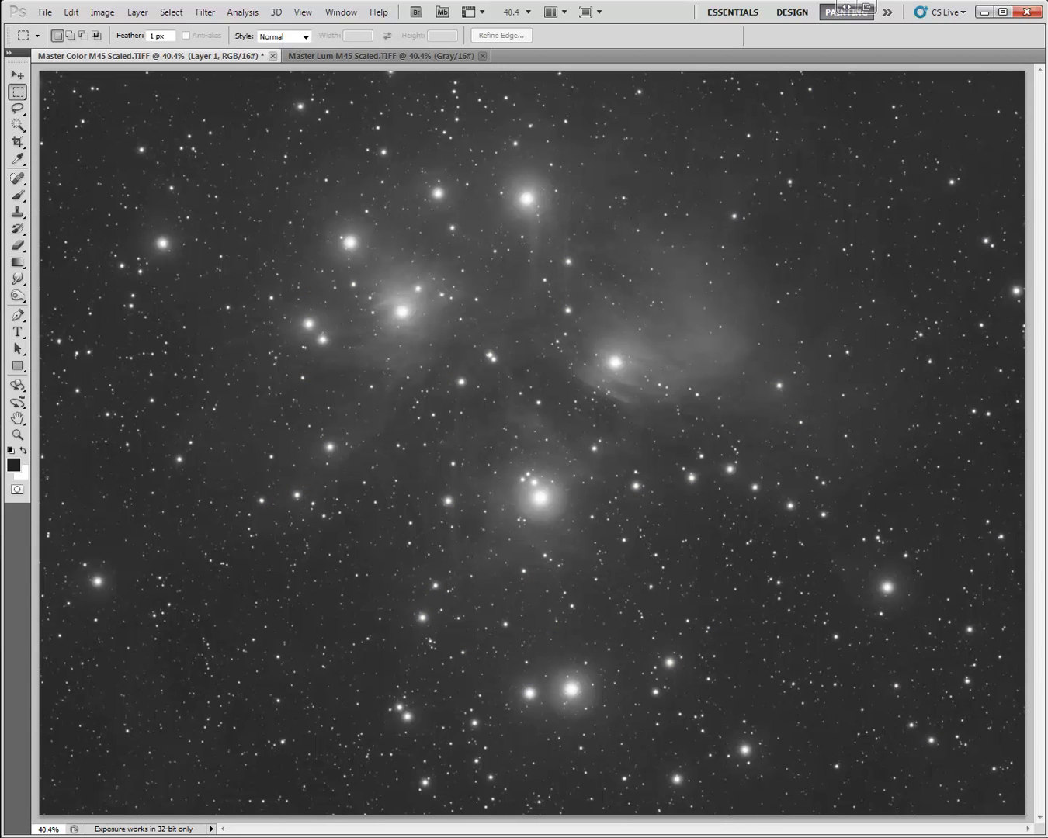
- Show the layer list beside the image and set the pasted luminance layer's blend mode to Luminosity
key(F7)
drag(191, 89, 133, 86)
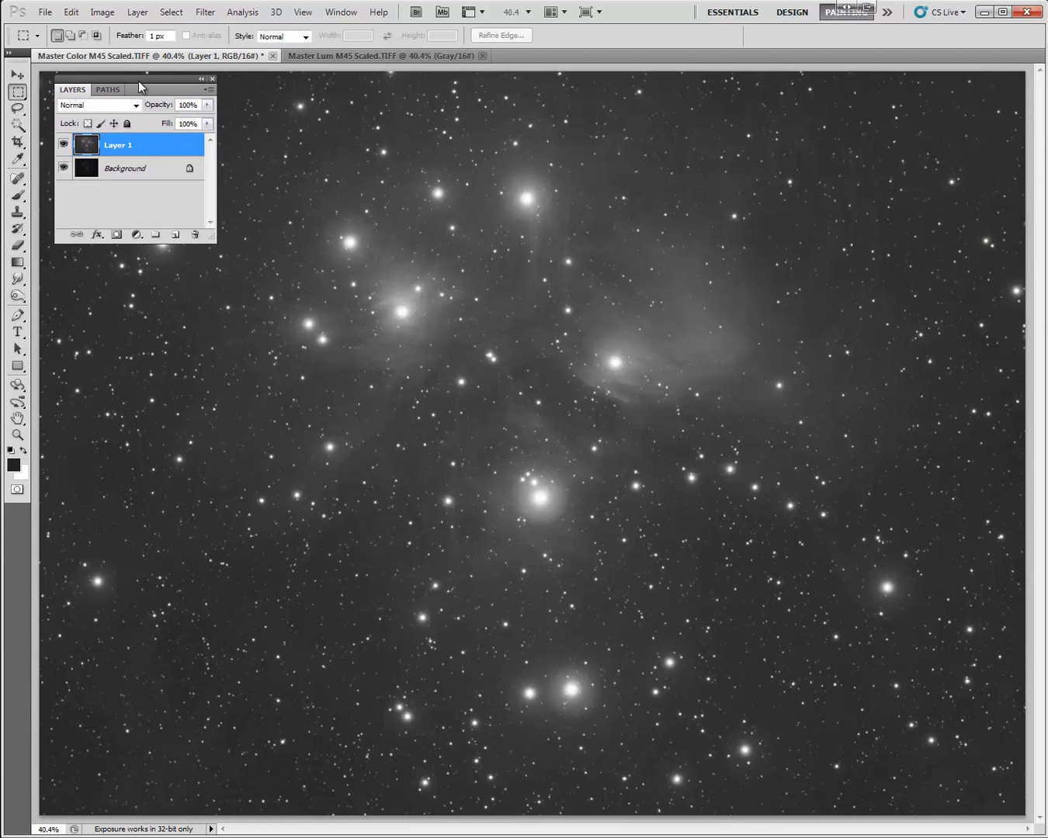
click(97, 106)
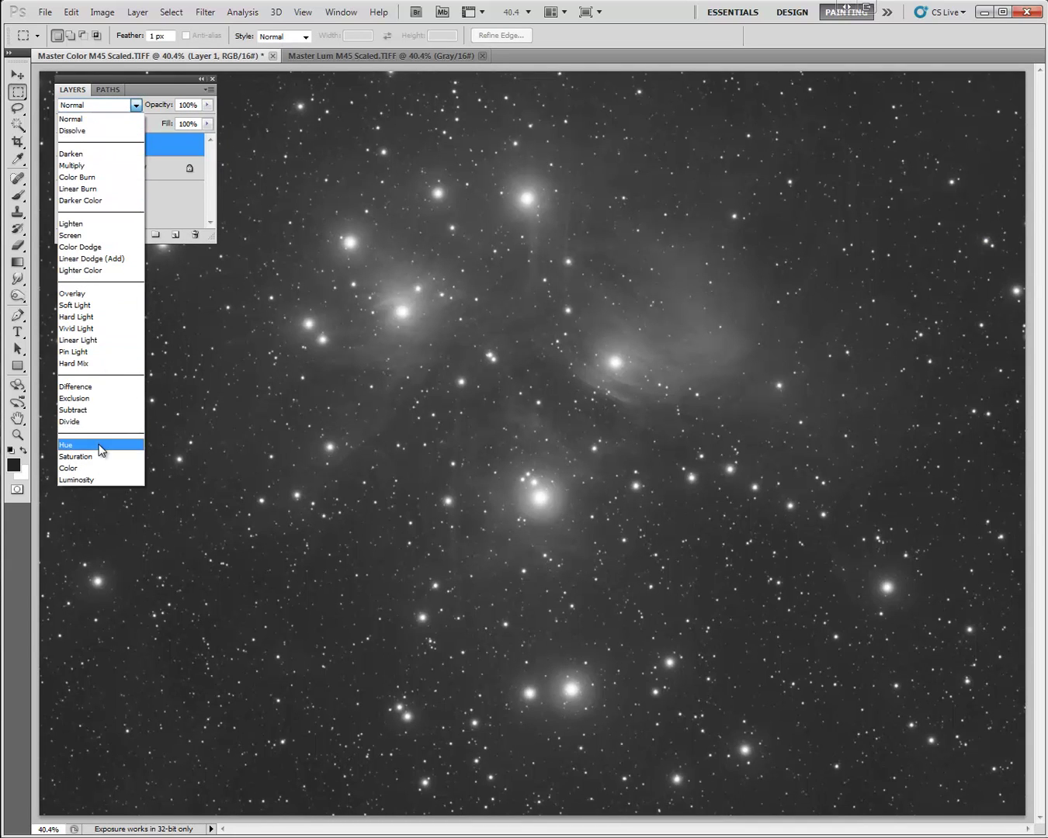
click(101, 480)
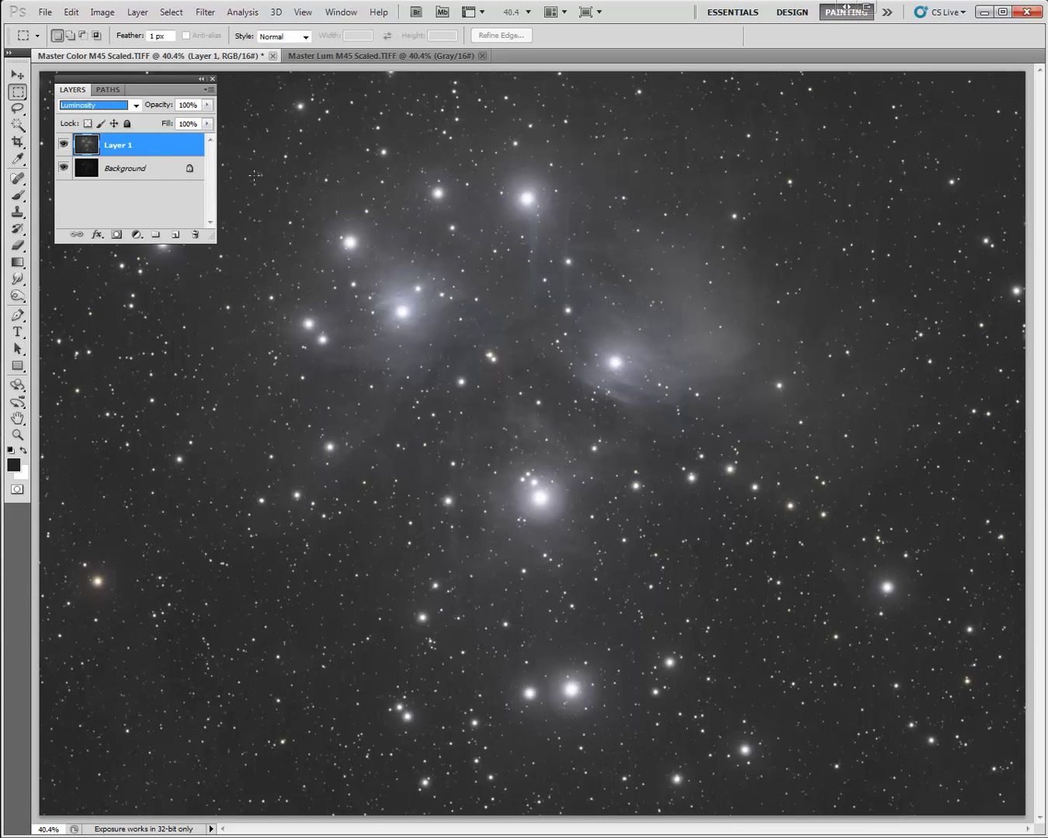
- Hide the luminance layer and apply Shadows/Highlights to the Background layer with a 50% shadows amount, 0% highlights and raised color correction
click(63, 143)
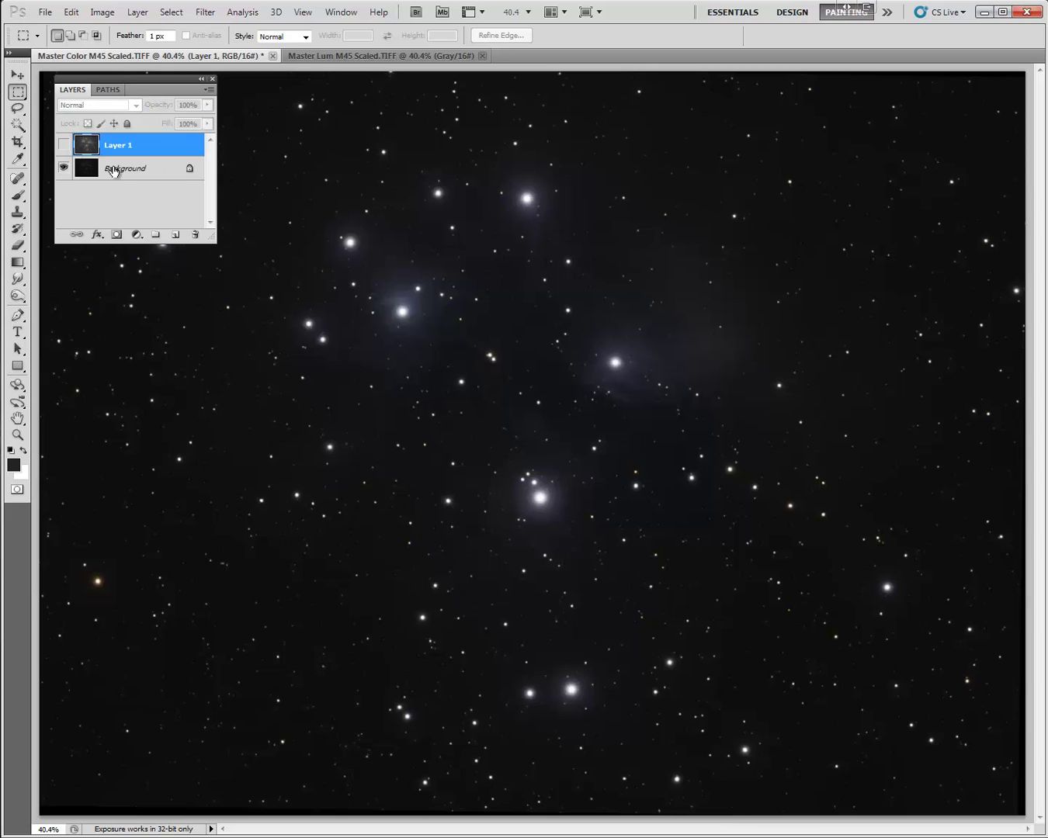
click(111, 170)
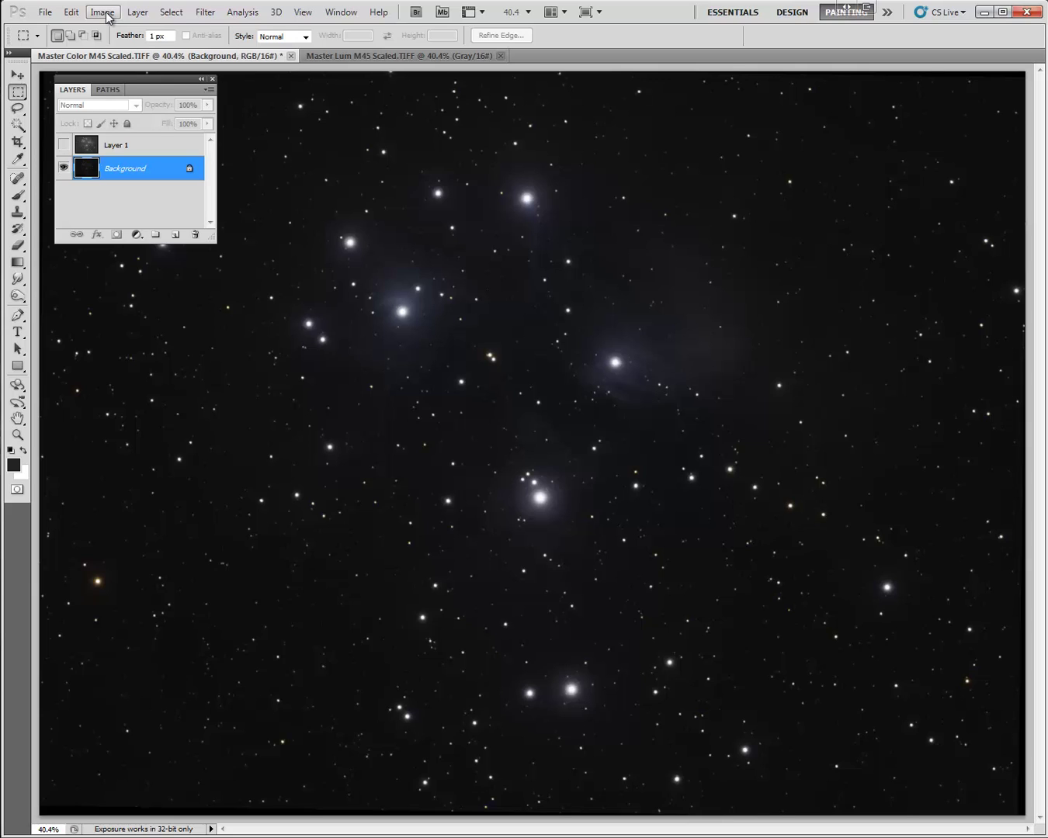
click(108, 17)
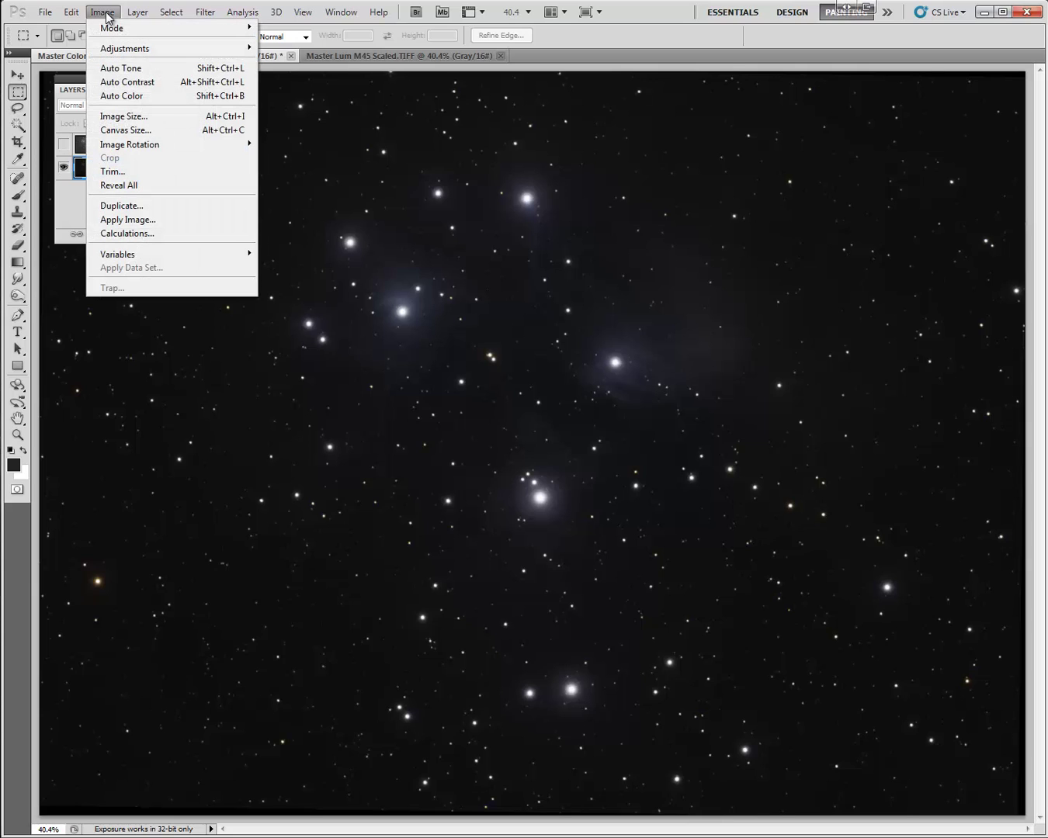
mouse_move(163, 48)
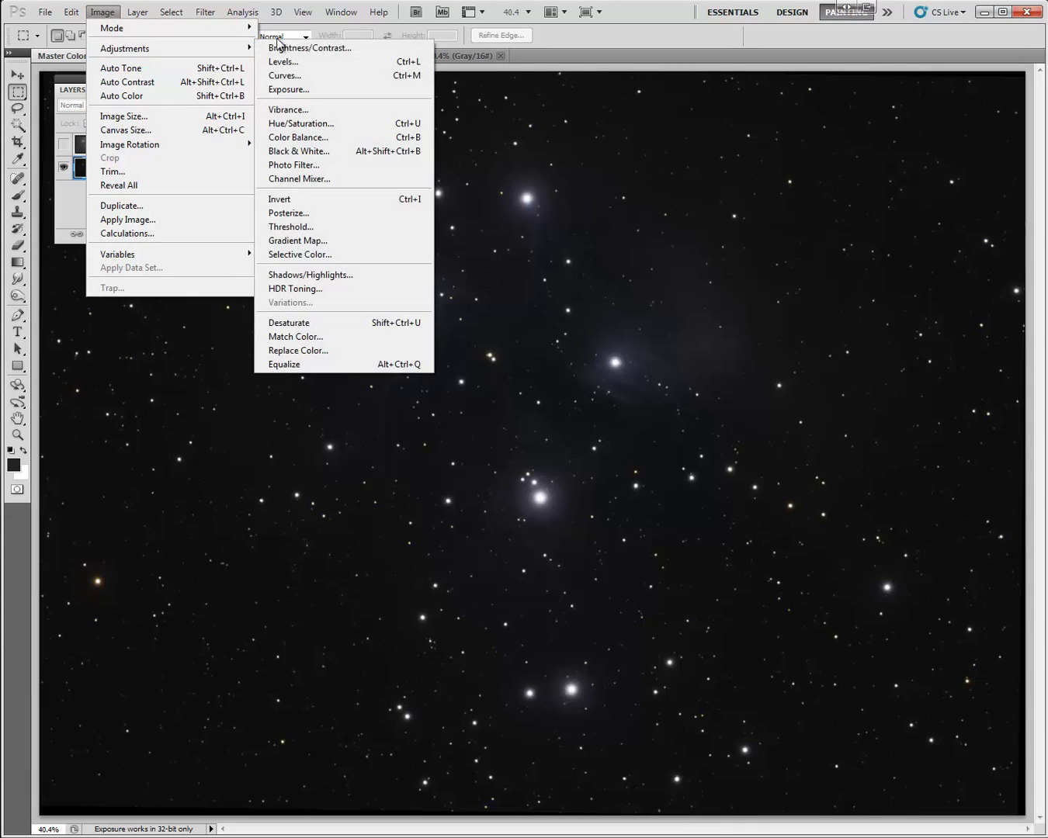
click(328, 273)
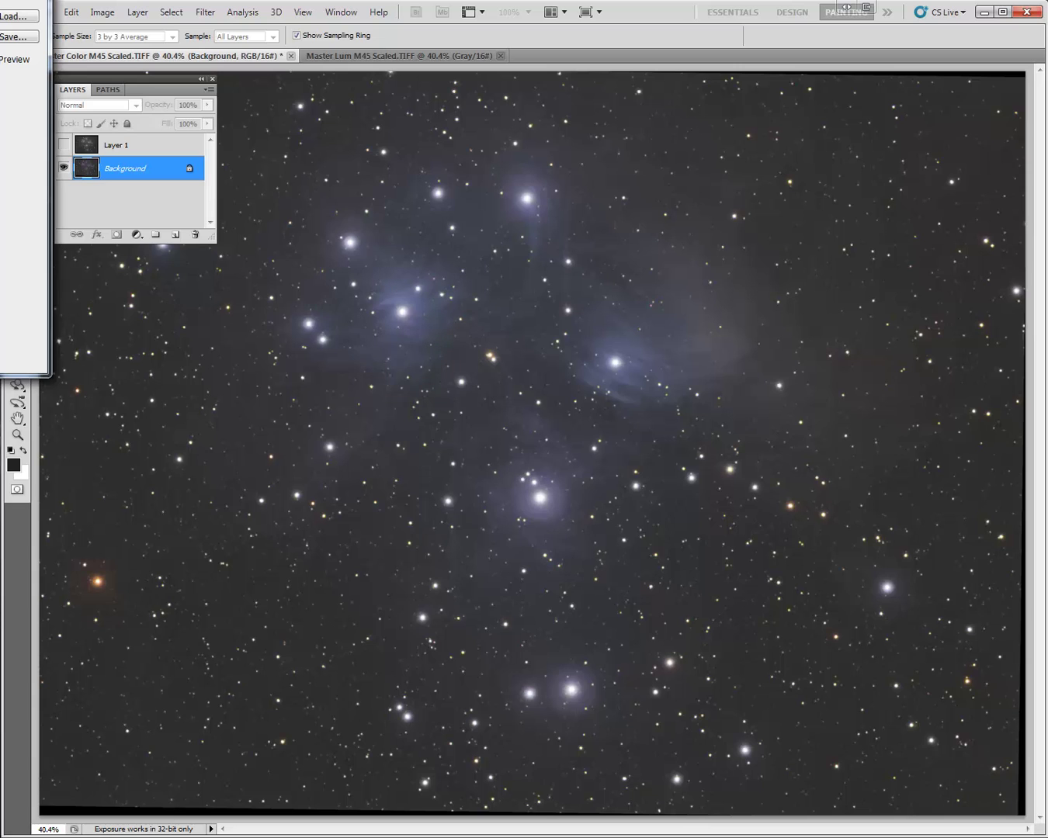
drag(0, 0, 228, 273)
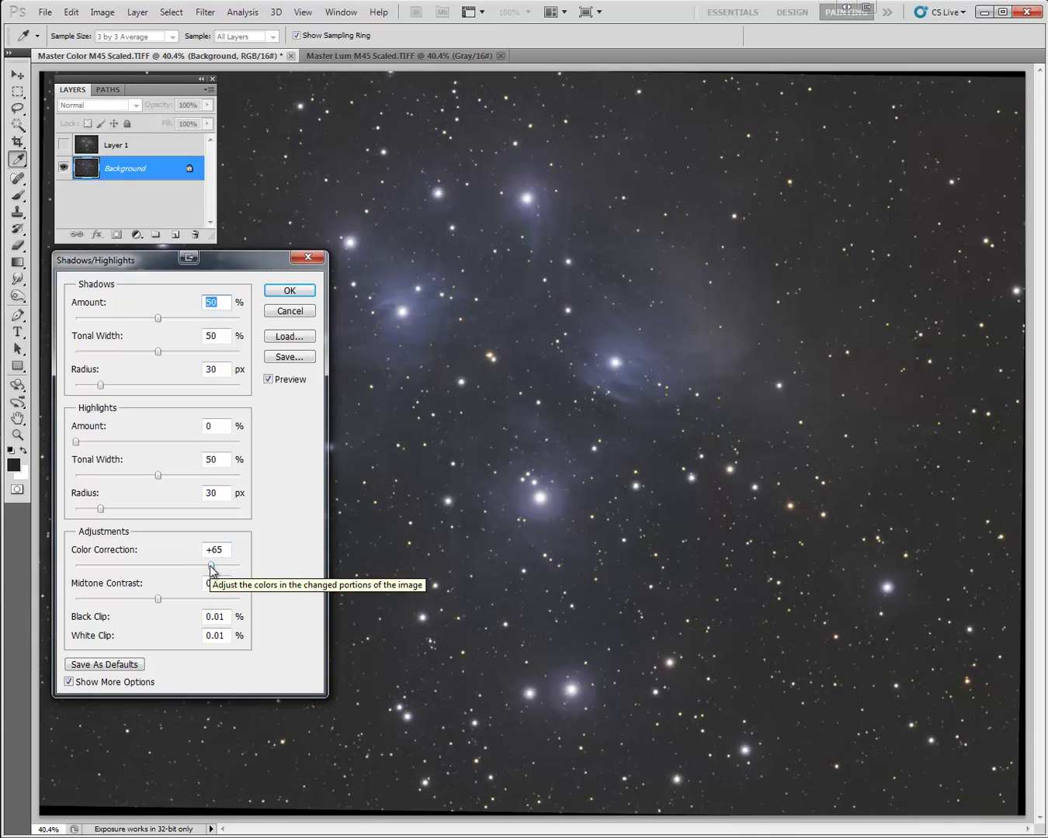
drag(210, 566, 208, 567)
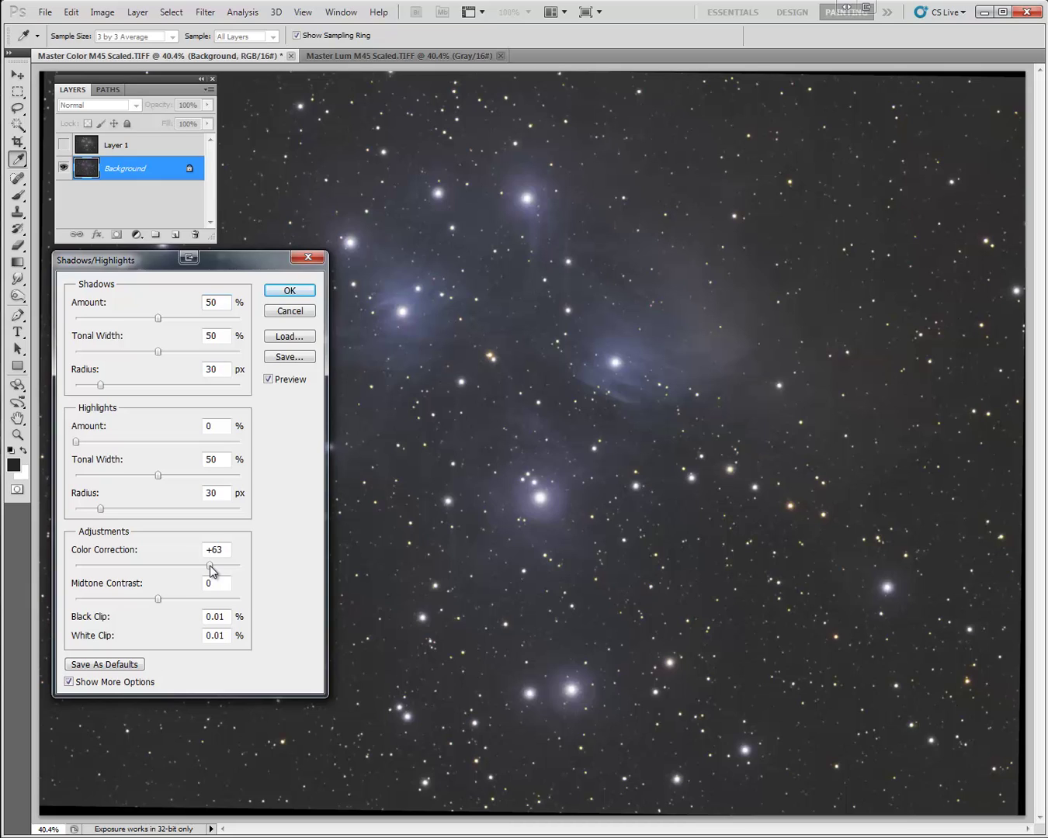
mouse_move(211, 568)
mouse_down()
mouse_move(47, 565)
mouse_move(213, 572)
mouse_up()
click(290, 292)
- Position the histogram beside the image and start an RGB Curves adjustment on Background, anchoring the shadows and raising the lower midtones to output 88
drag(213, 386, 174, 352)
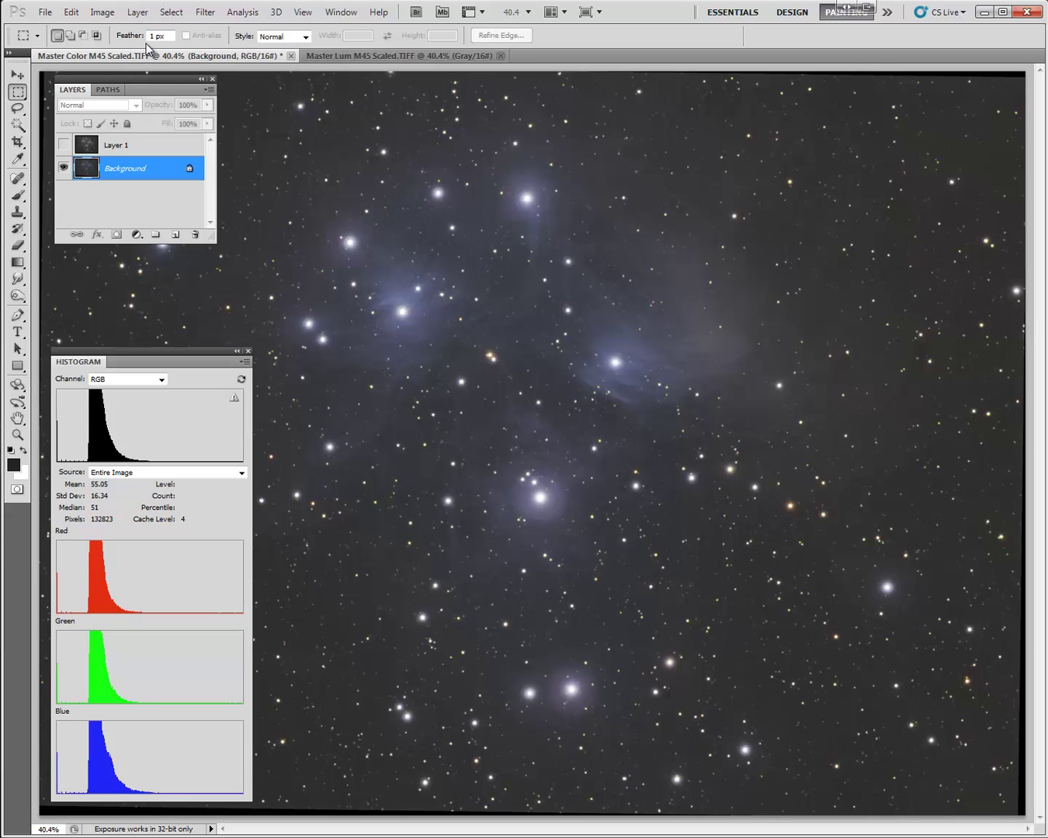
click(103, 12)
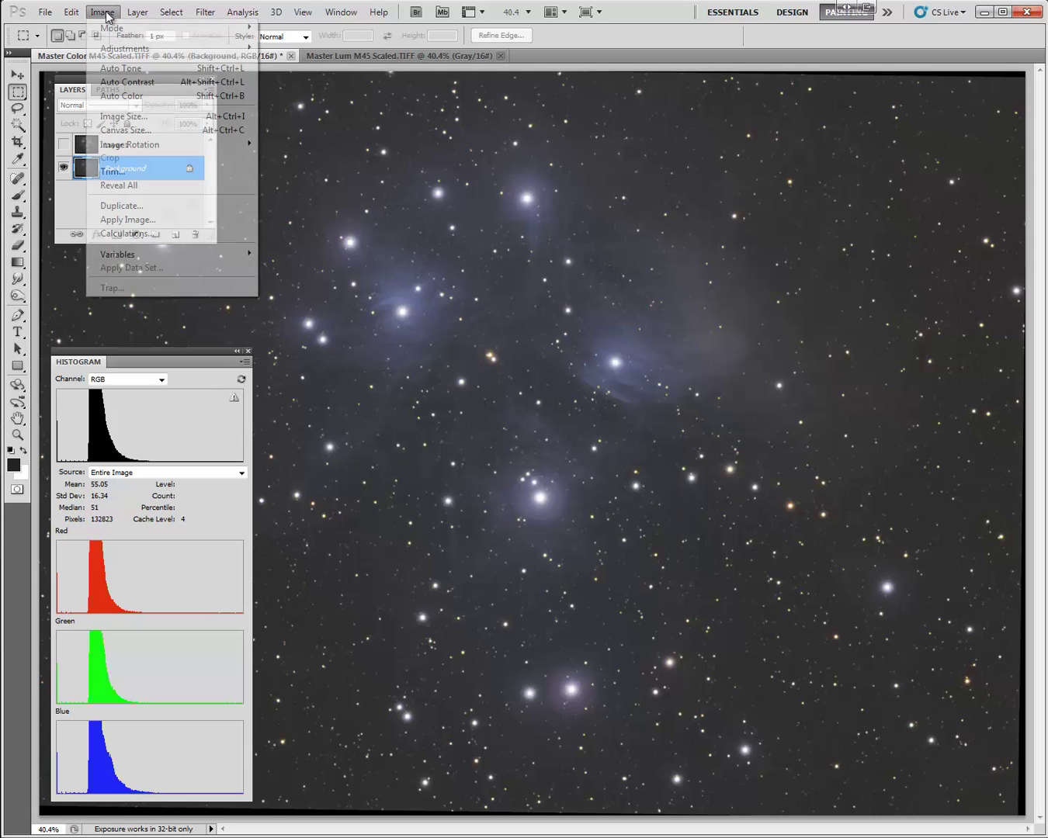
mouse_move(132, 48)
click(307, 75)
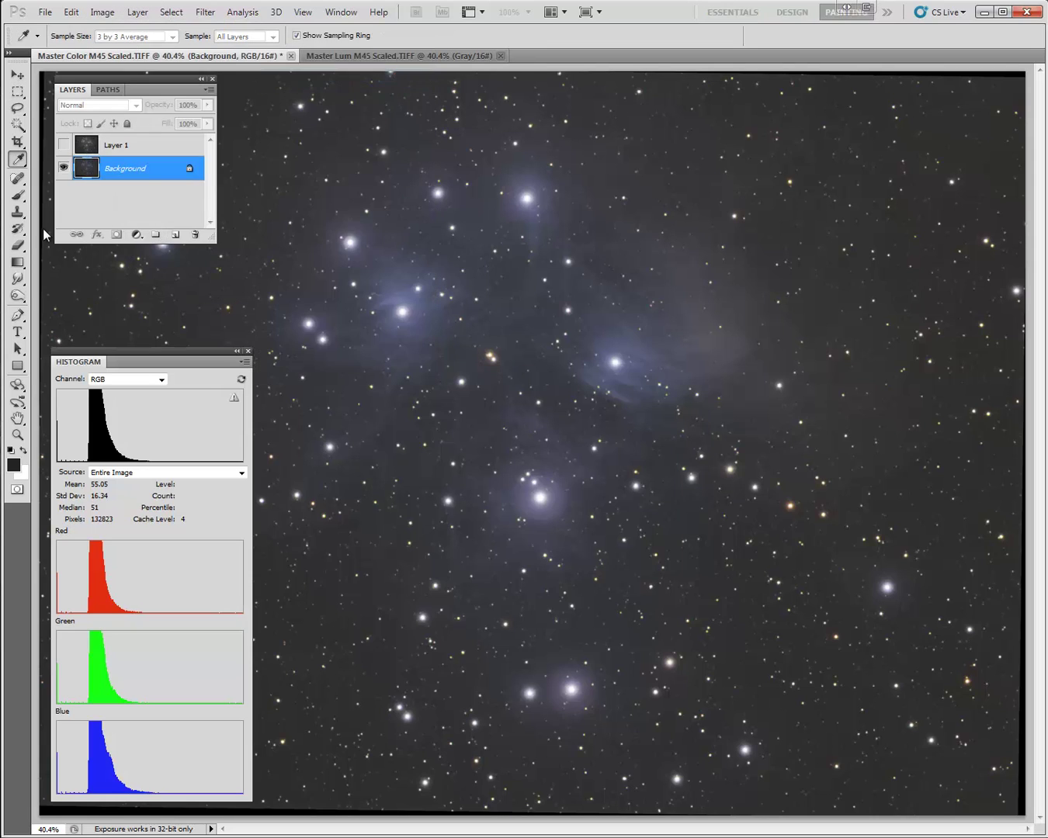
drag(177, 560, 514, 576)
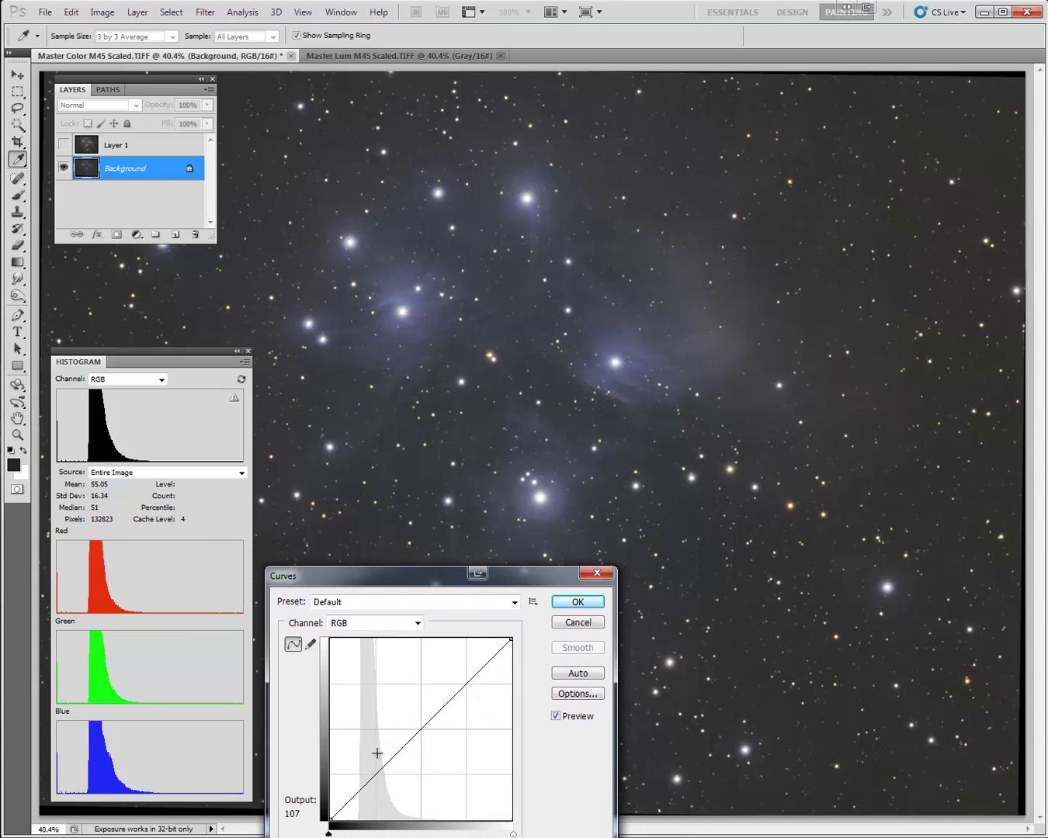
click(353, 795)
drag(385, 766, 377, 755)
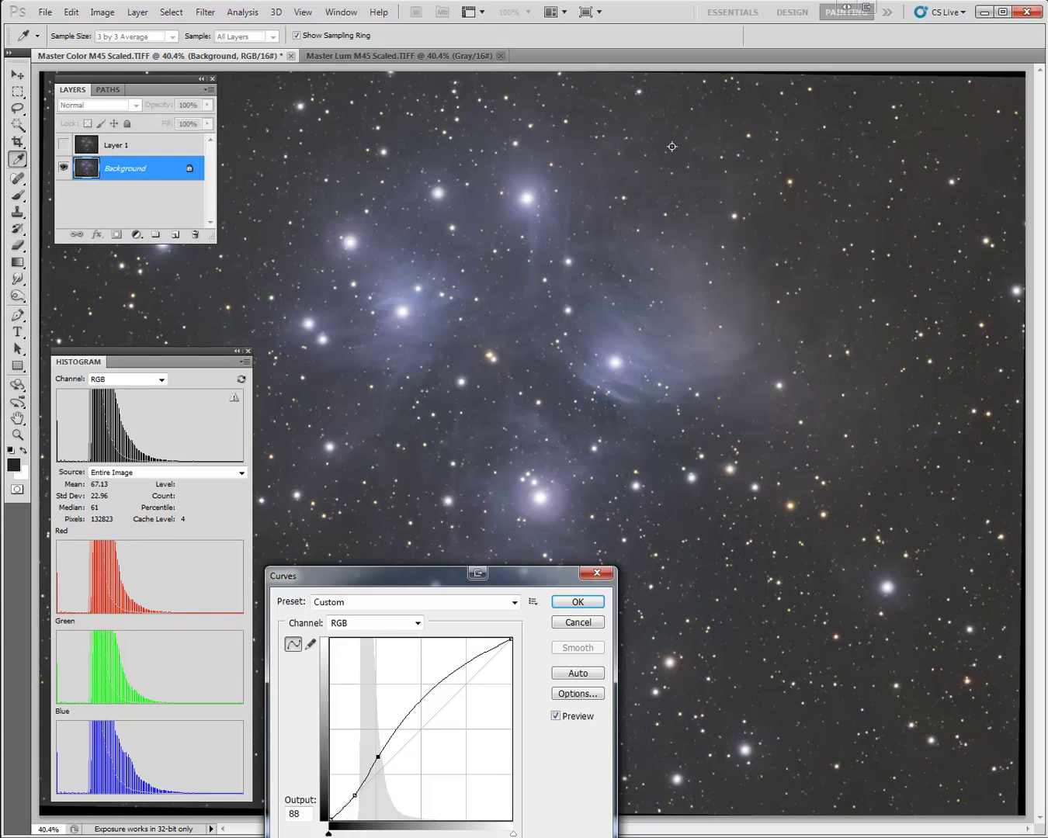
- Pull the upper part of the curve back to output 182 to restrain the highlights, and apply the Curves adjustment
click(443, 678)
drag(447, 681, 453, 691)
drag(439, 681, 444, 690)
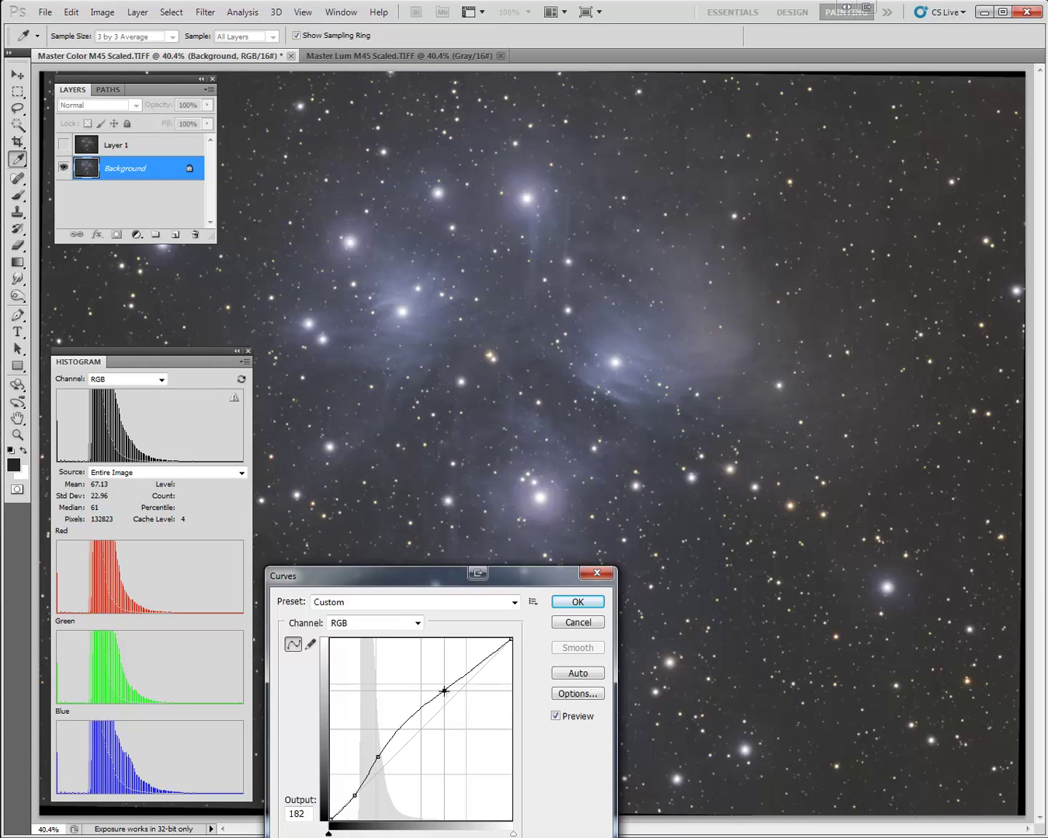
click(588, 604)
key(m)
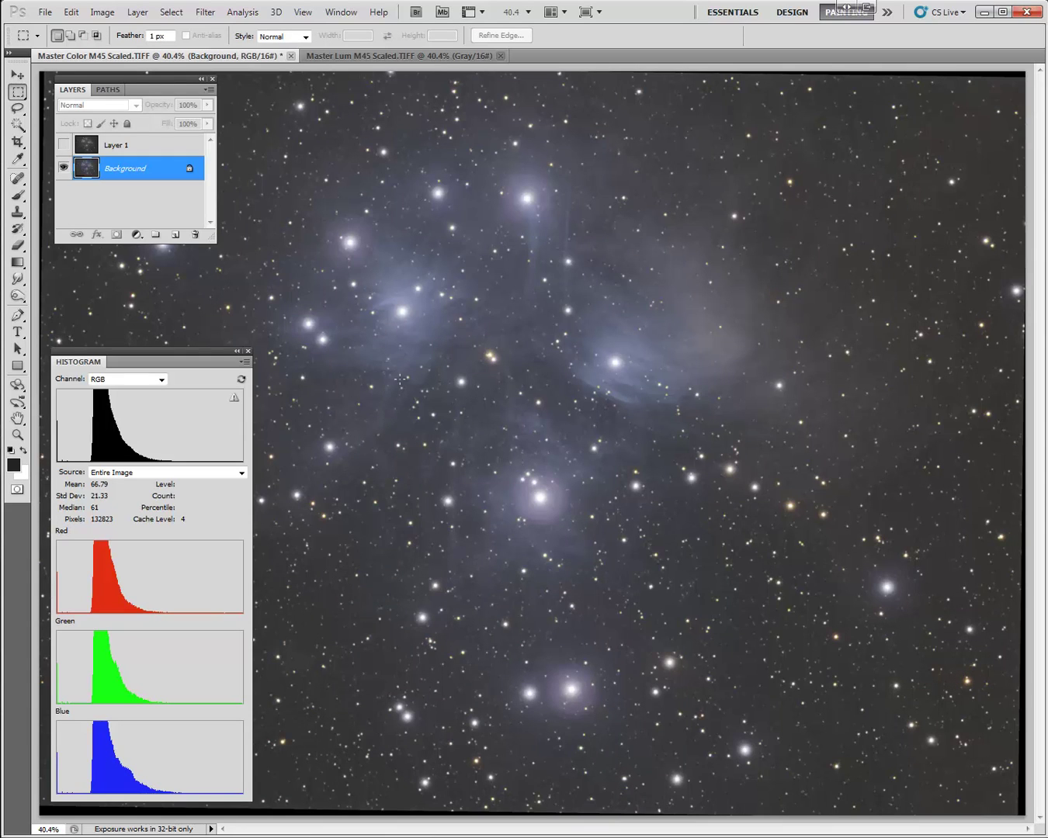
- Compare the color image with and without the luminance layer, and view the luminance layer without the Background
click(66, 145)
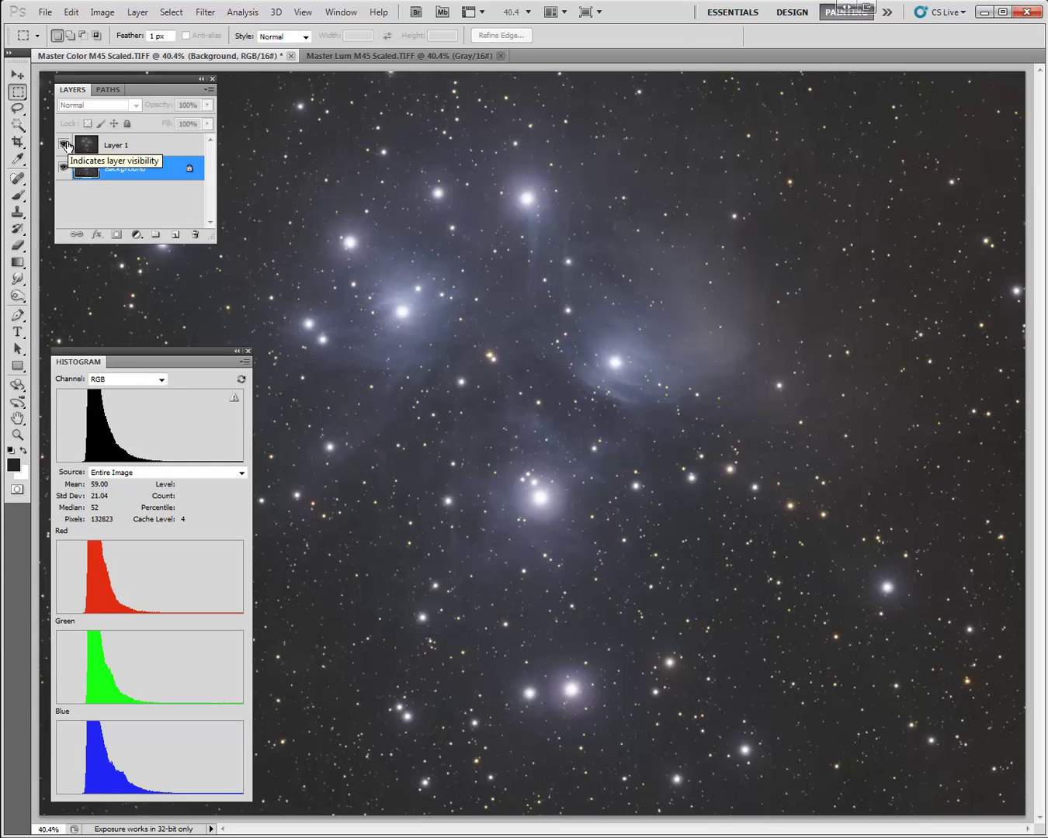
click(66, 145)
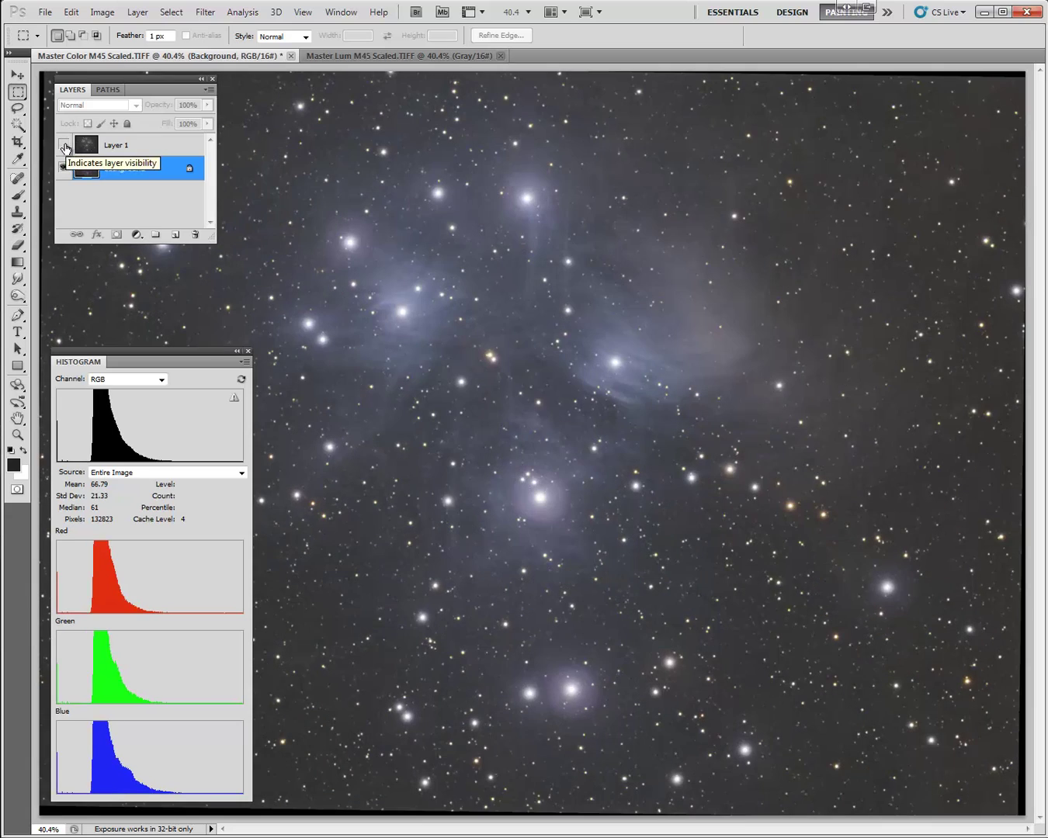
click(67, 146)
click(65, 146)
click(64, 172)
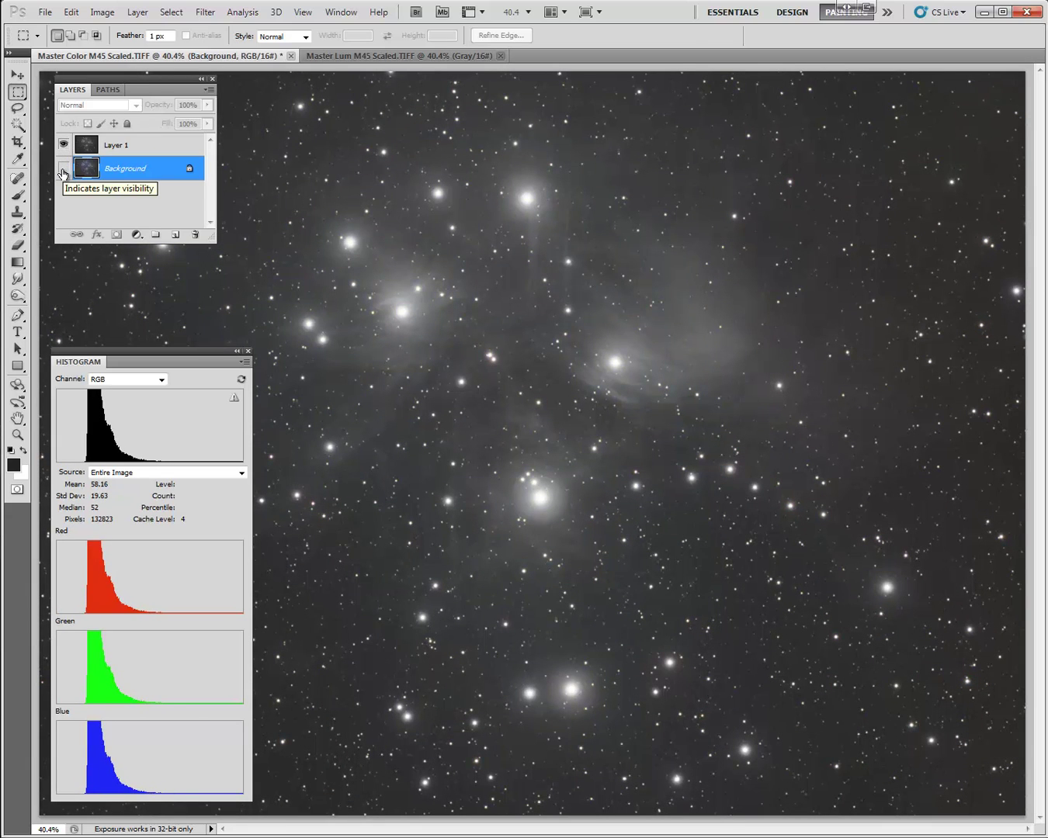
- Duplicate the luminance layer, Layer 1, and set the copy's blend mode to Overlay
click(63, 146)
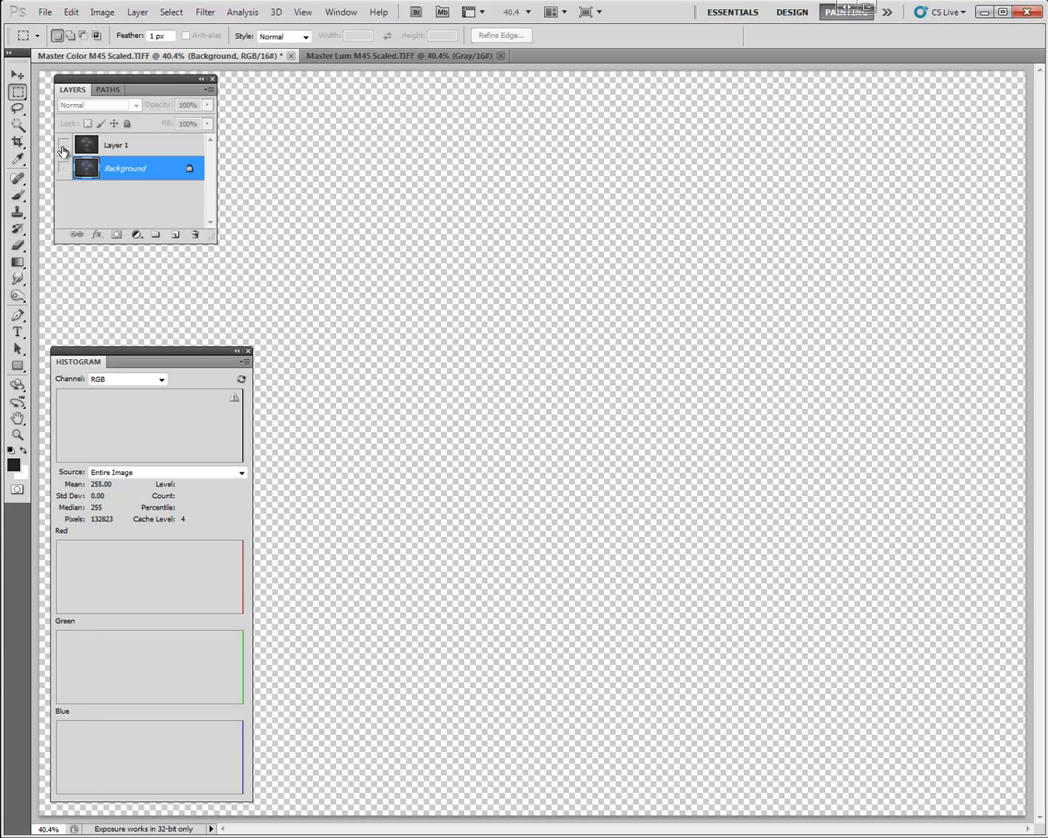
click(63, 147)
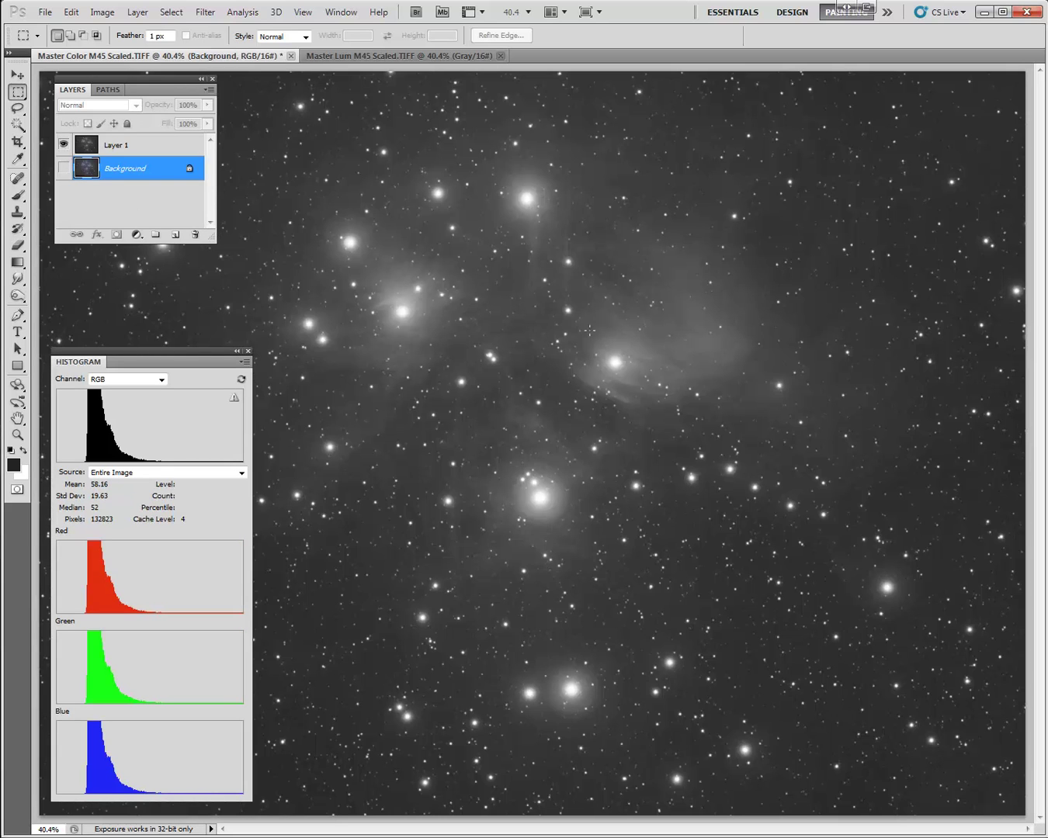
click(128, 156)
drag(127, 155, 174, 234)
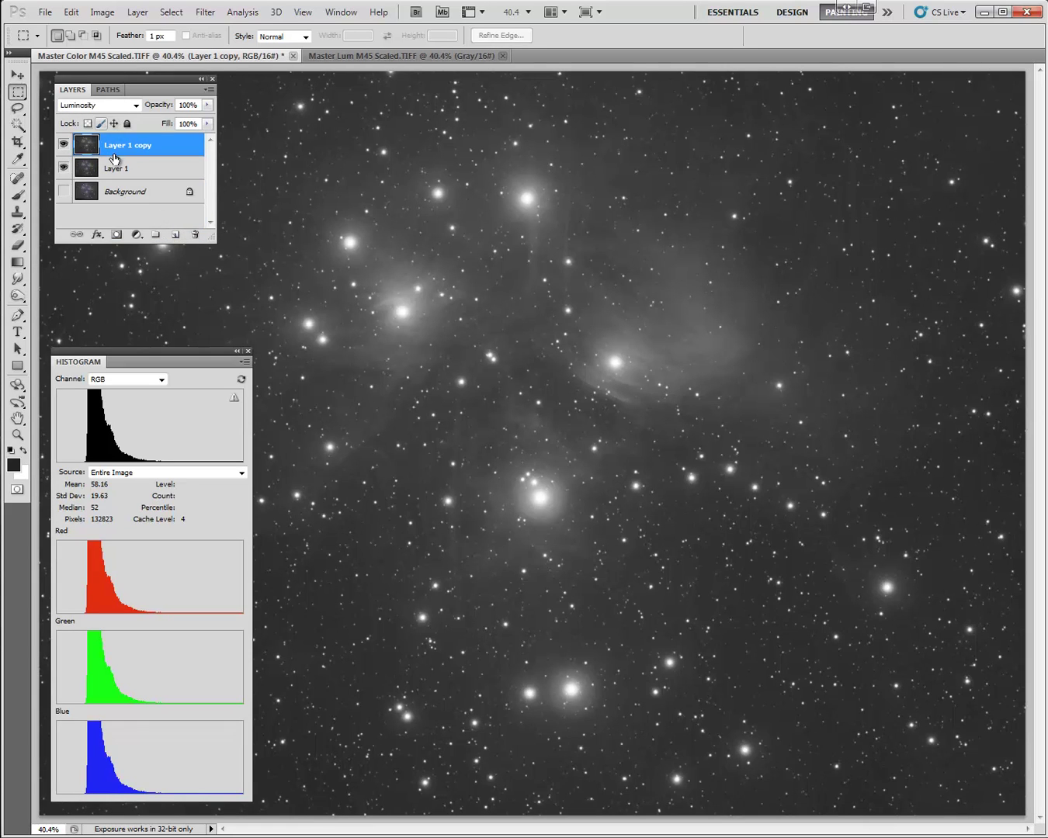
click(100, 107)
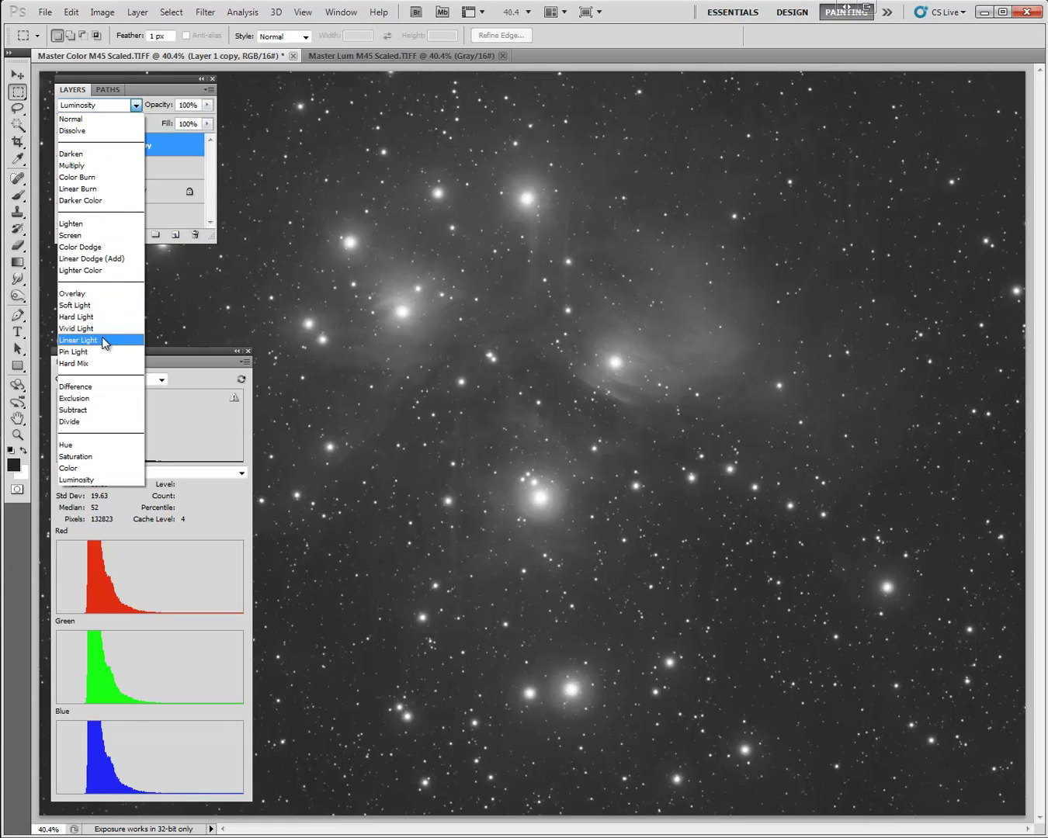
click(105, 293)
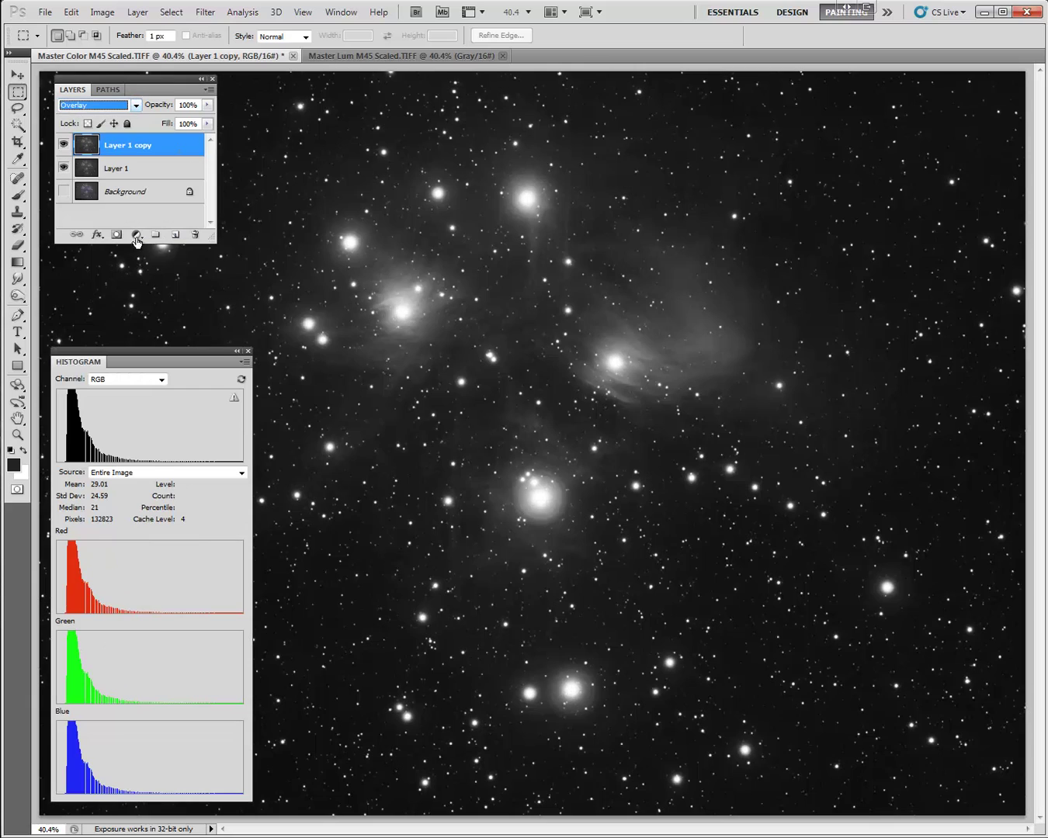
- Apply the High Pass filter to the Overlay copy of Layer 1 to bring out nebula detail
click(103, 13)
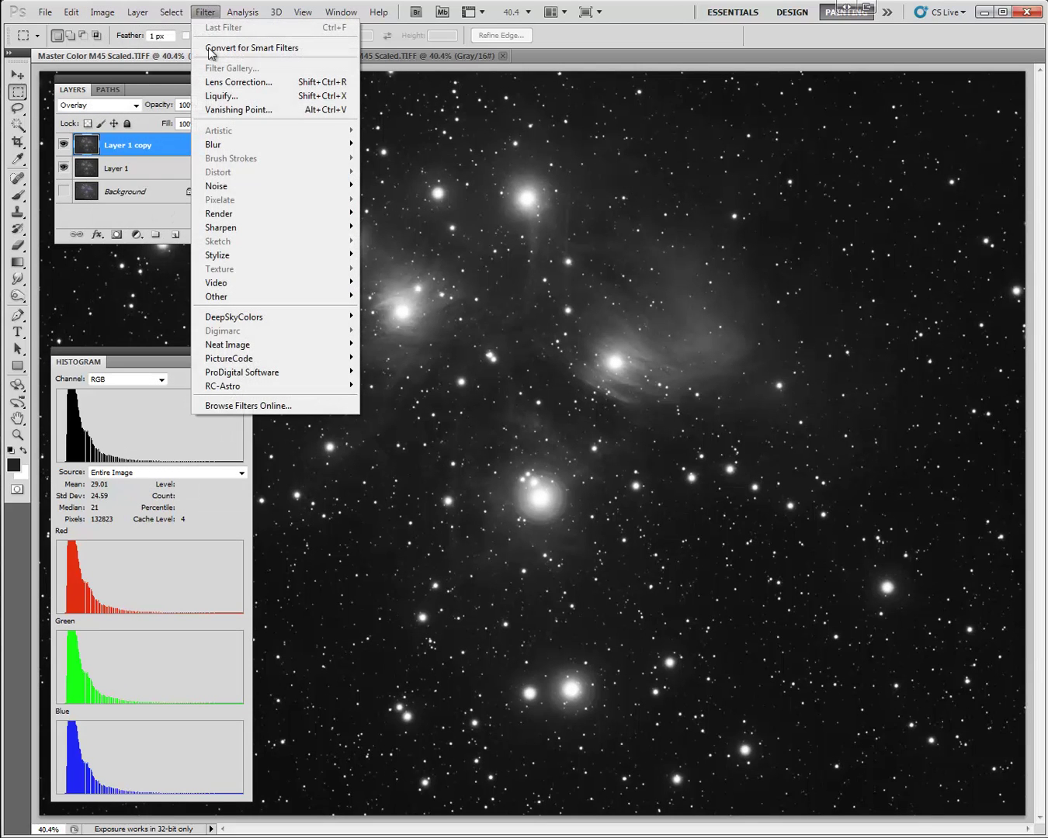
mouse_move(334, 299)
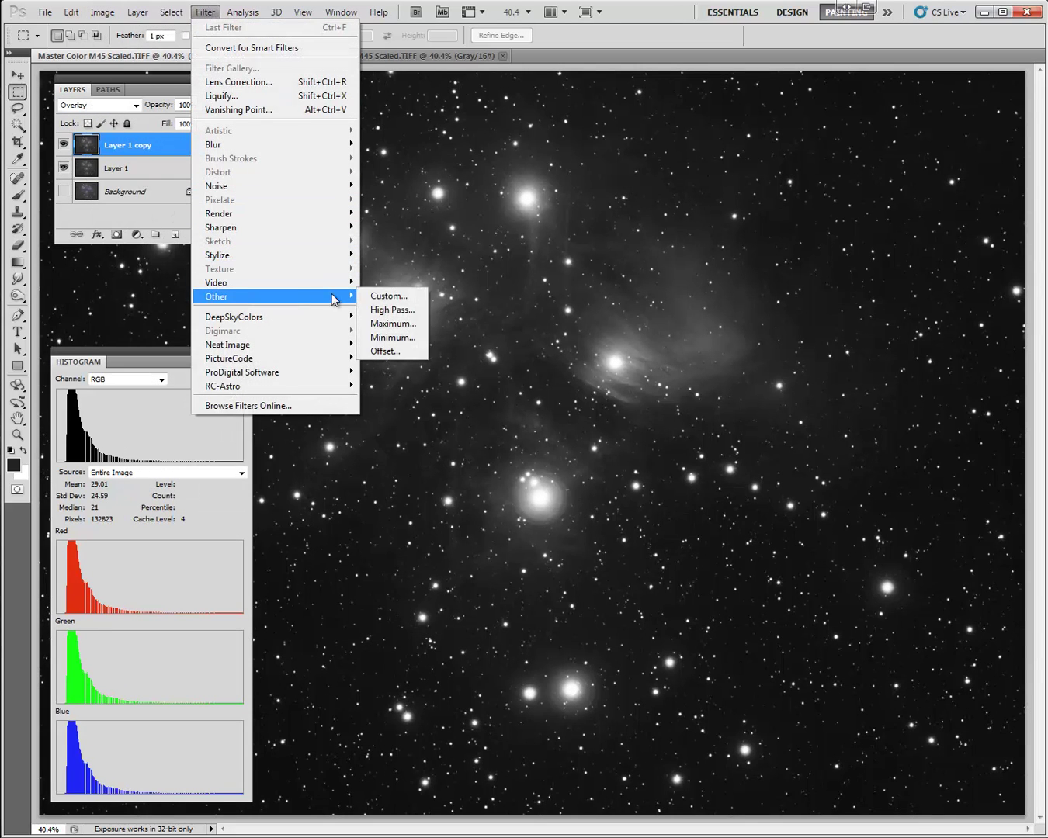
click(398, 309)
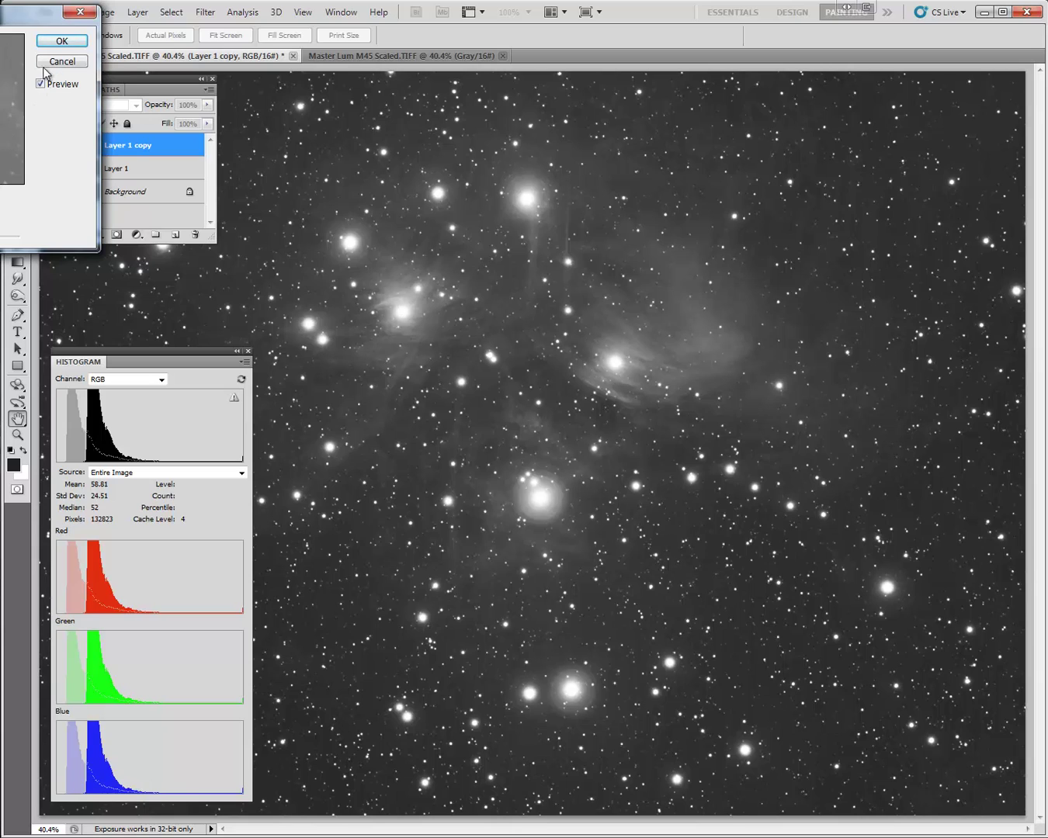
click(54, 43)
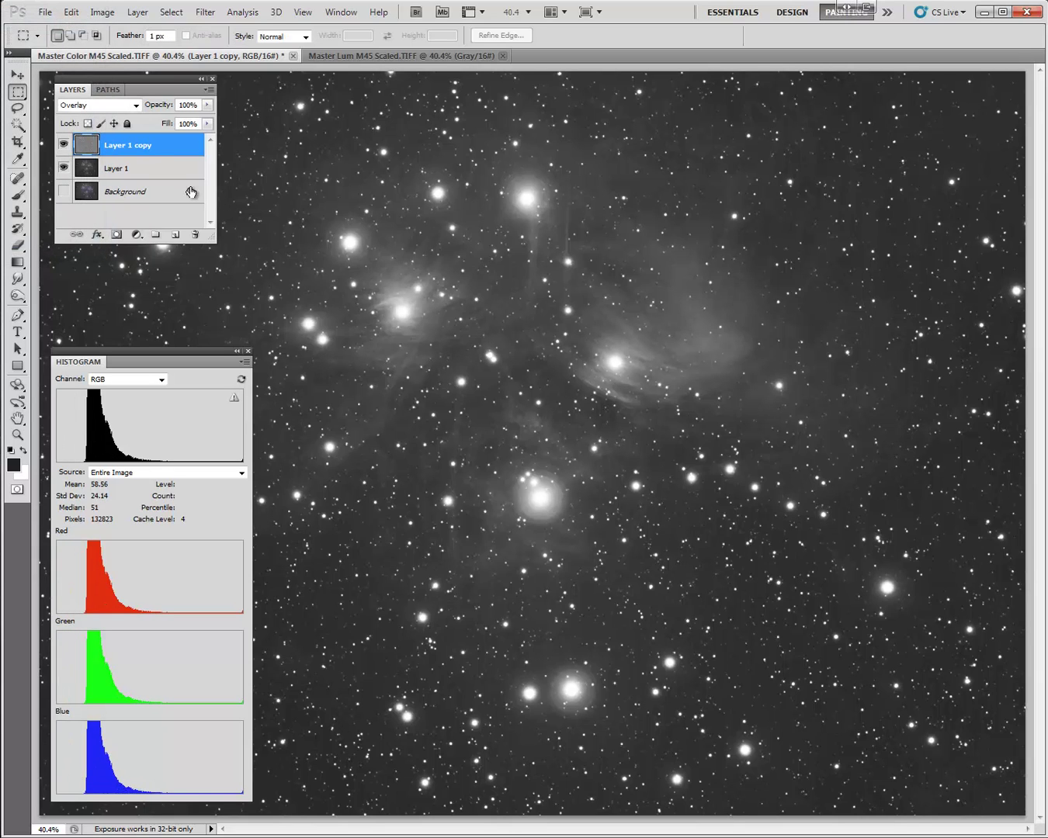
- Compare the luminance image with and without the high-pass Layer 1 copy
click(65, 145)
click(64, 144)
click(63, 147)
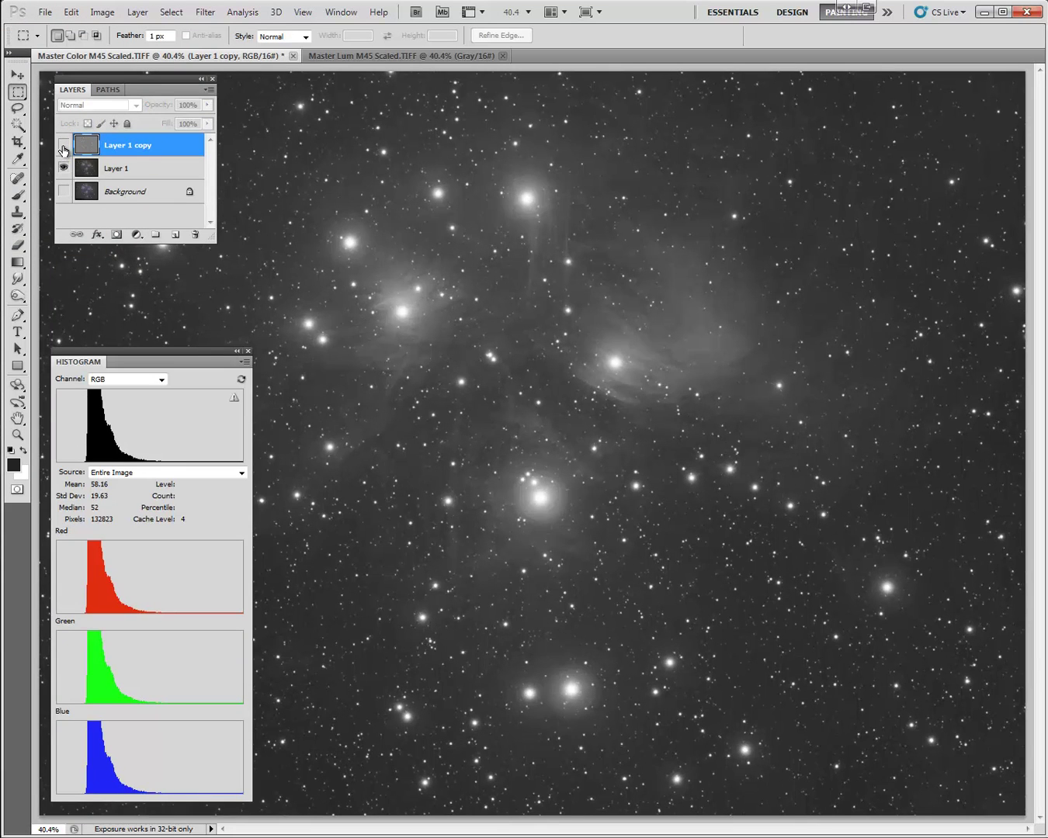
click(63, 148)
click(64, 148)
click(64, 148)
click(63, 148)
click(64, 148)
click(64, 147)
click(64, 148)
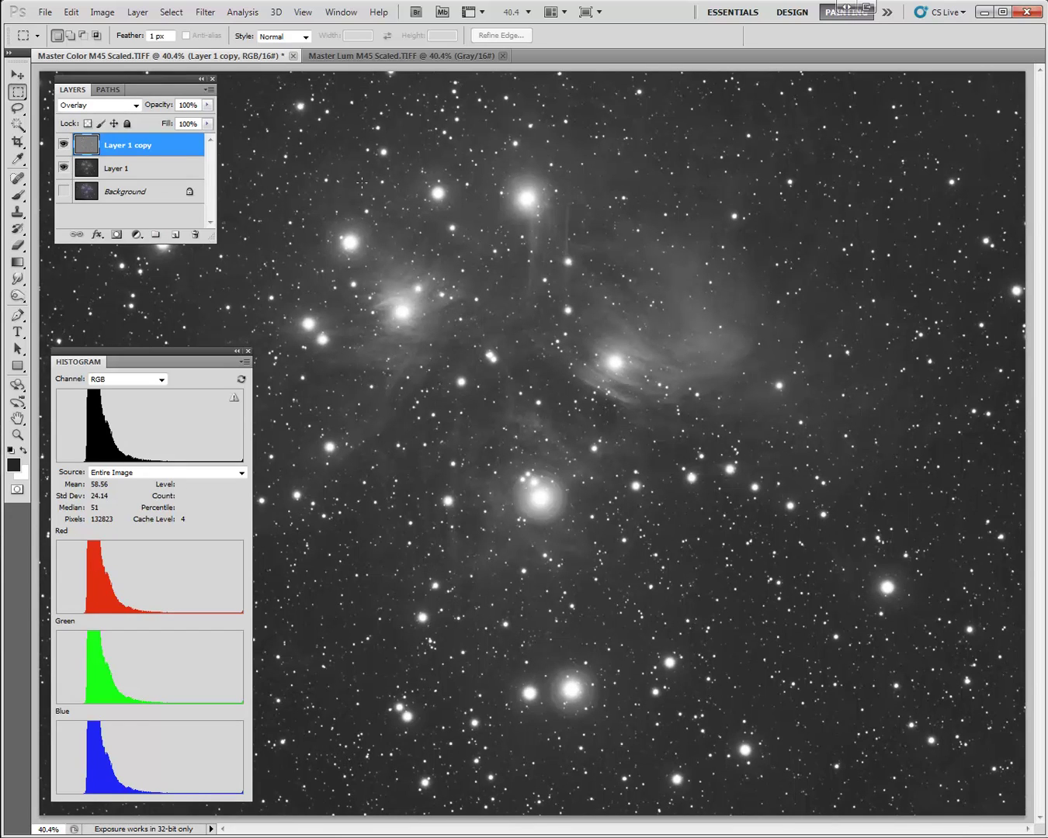
- Select the bright stars using Color Range with Layer 1 active
click(117, 169)
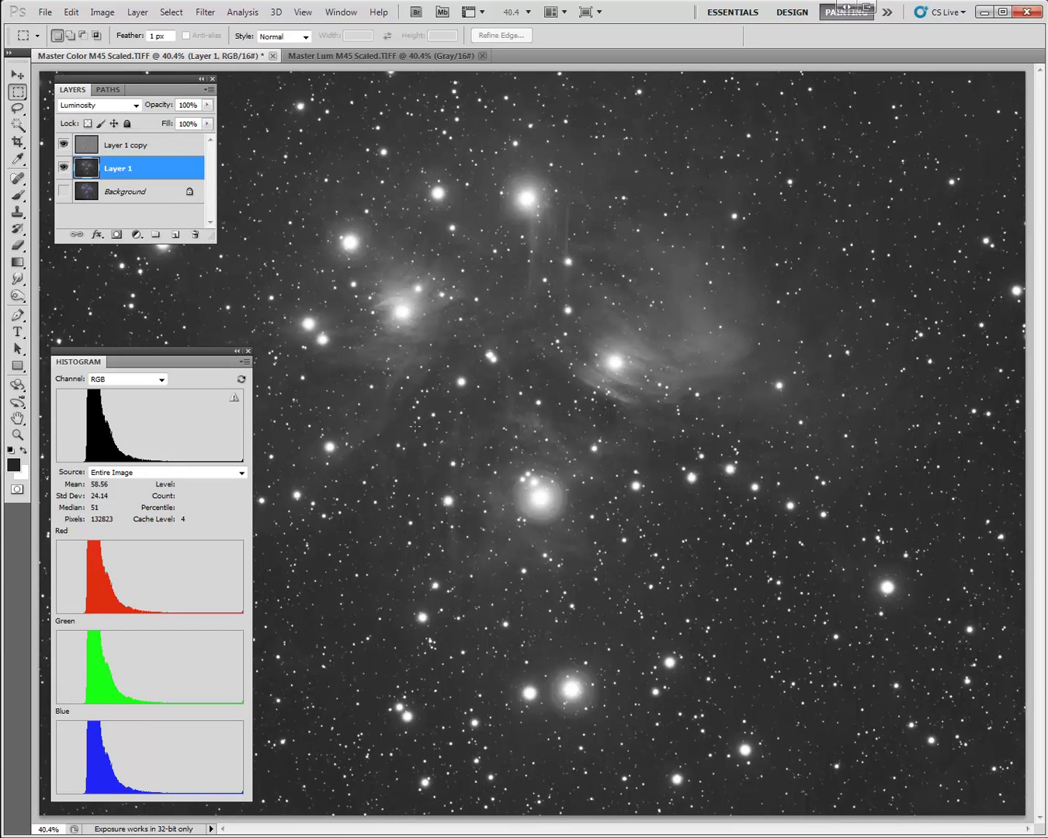
click(103, 13)
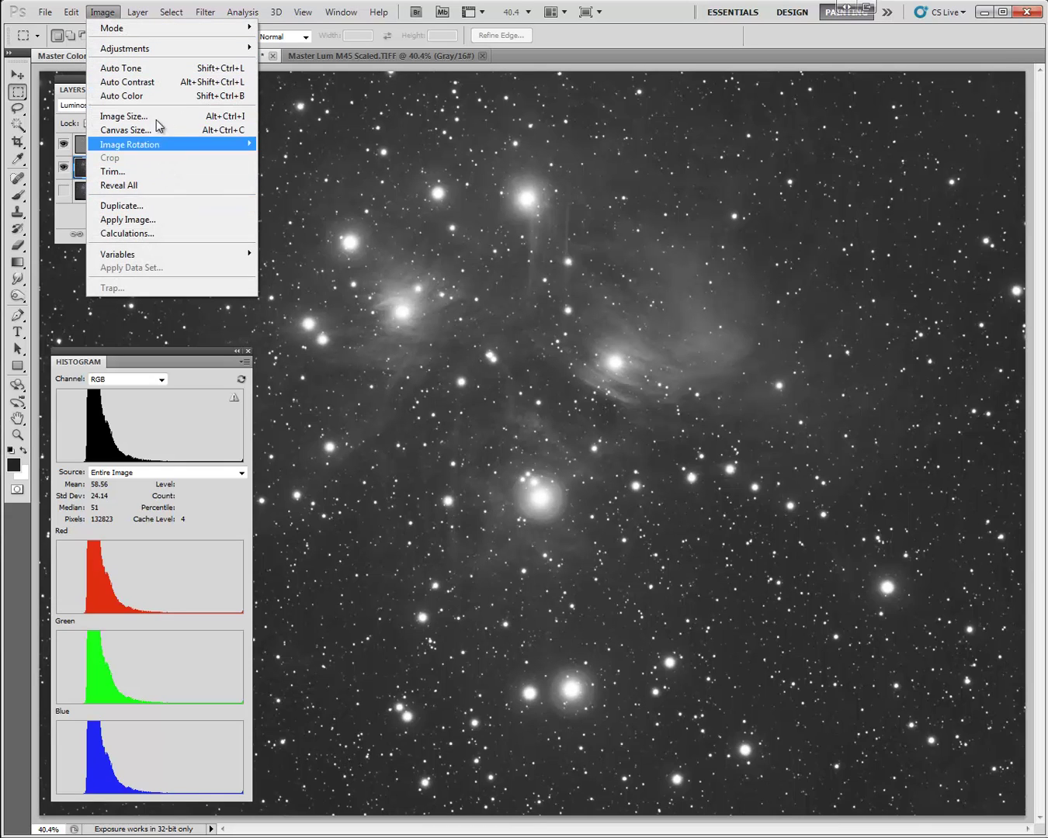
mouse_move(172, 12)
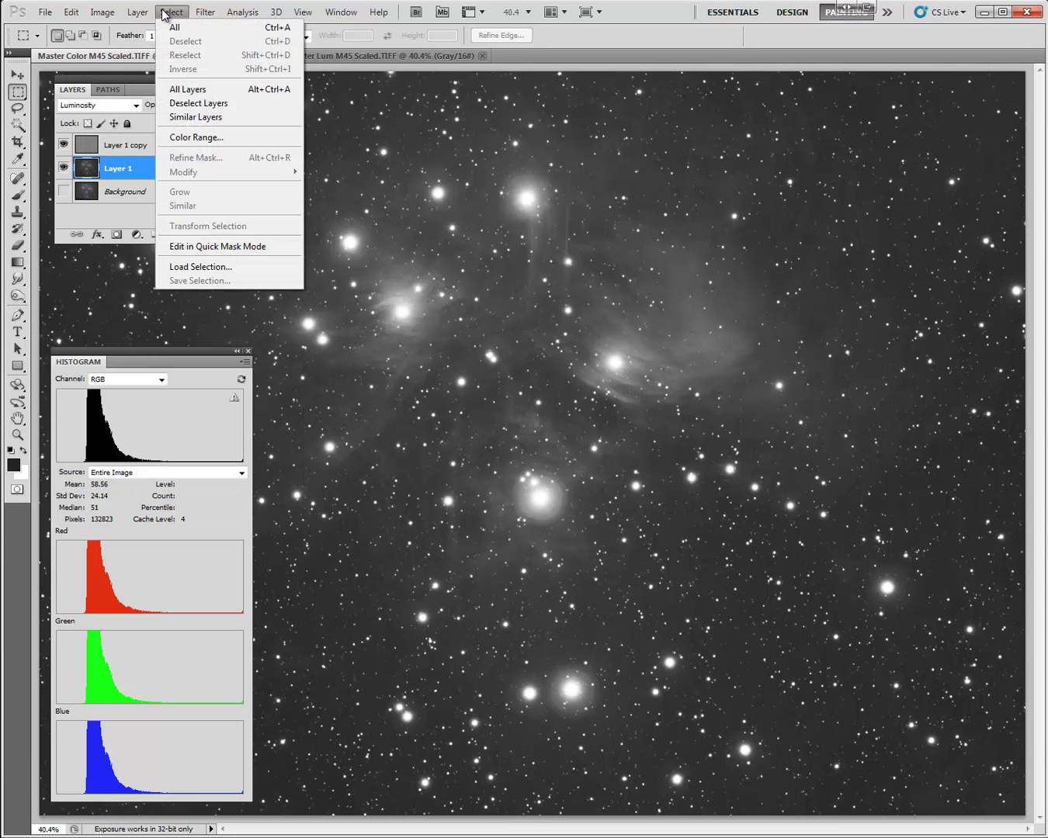
click(212, 139)
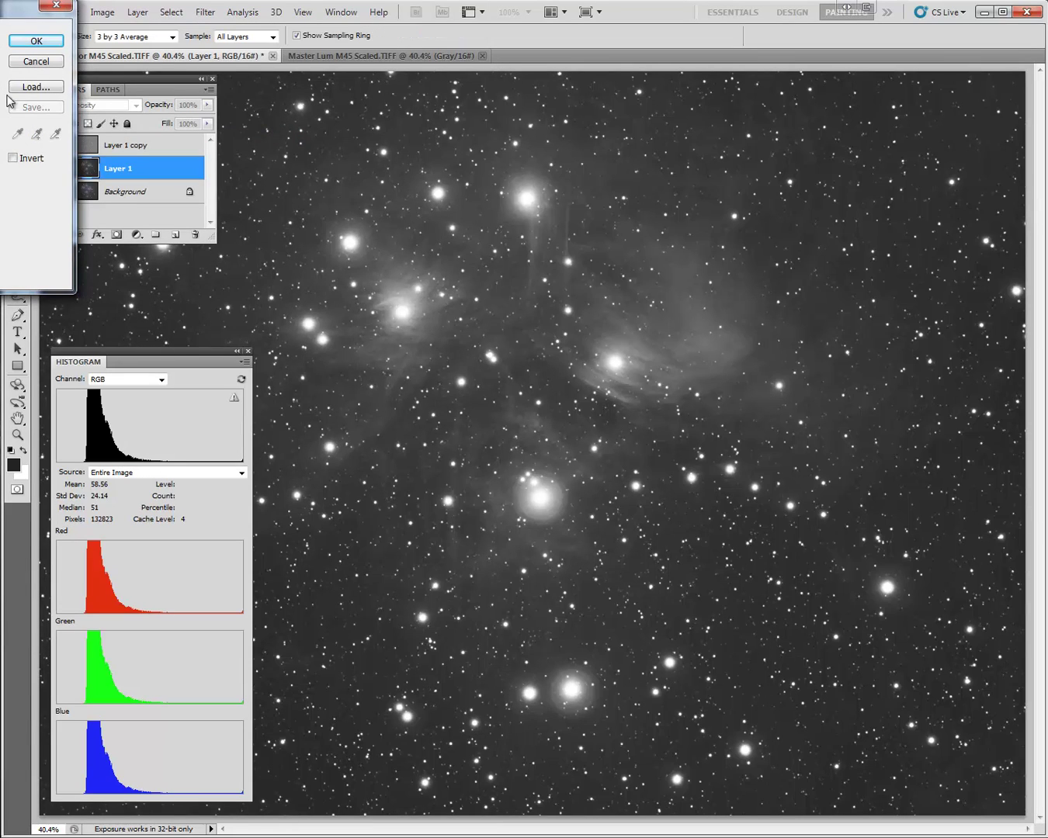
click(22, 42)
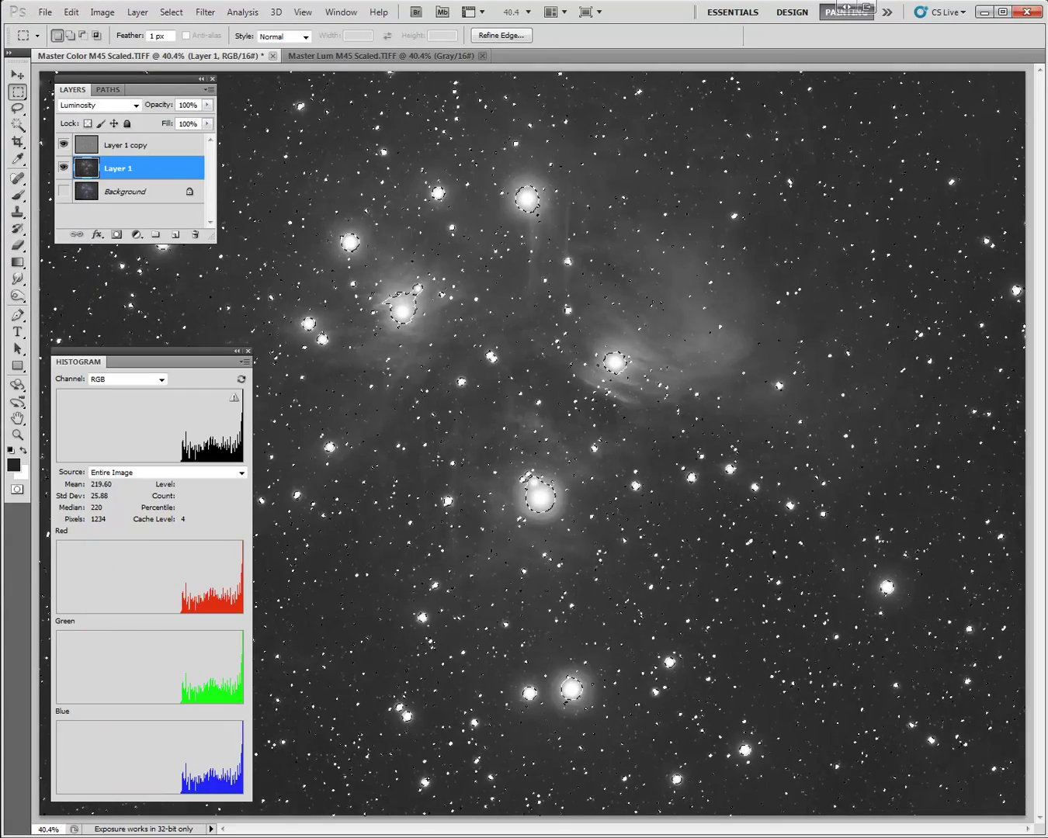
- Expand the star selection and feather its edges
click(168, 14)
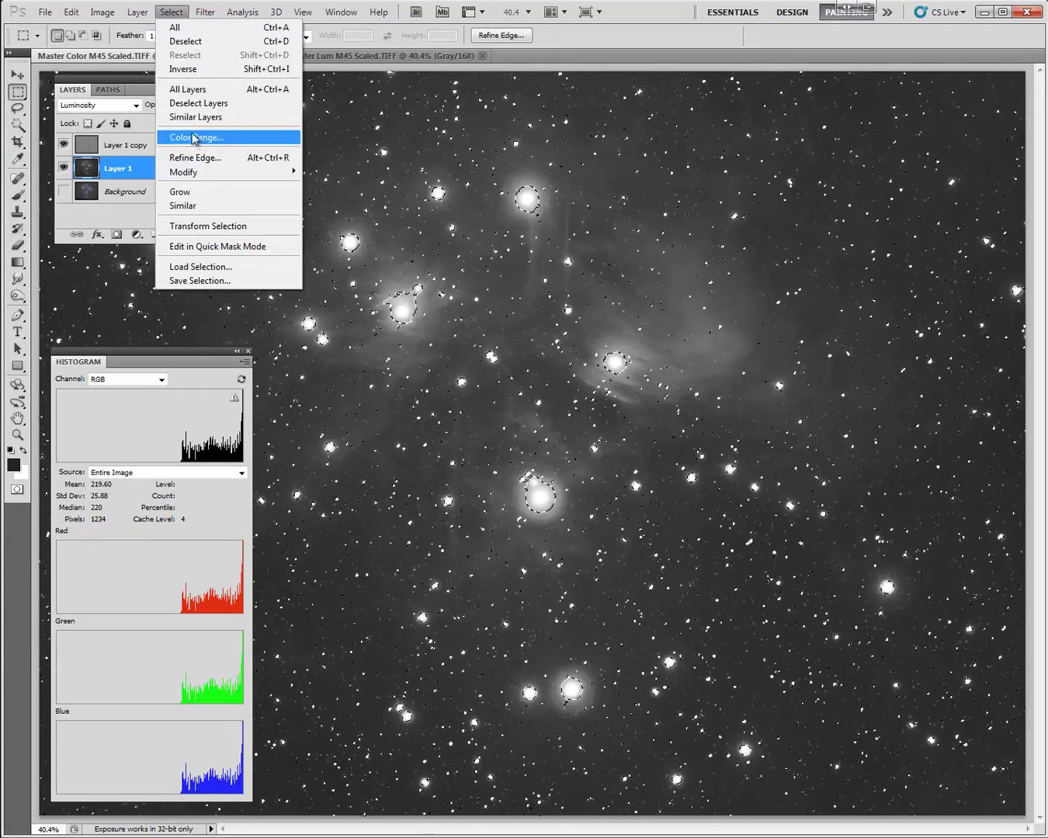
mouse_move(212, 172)
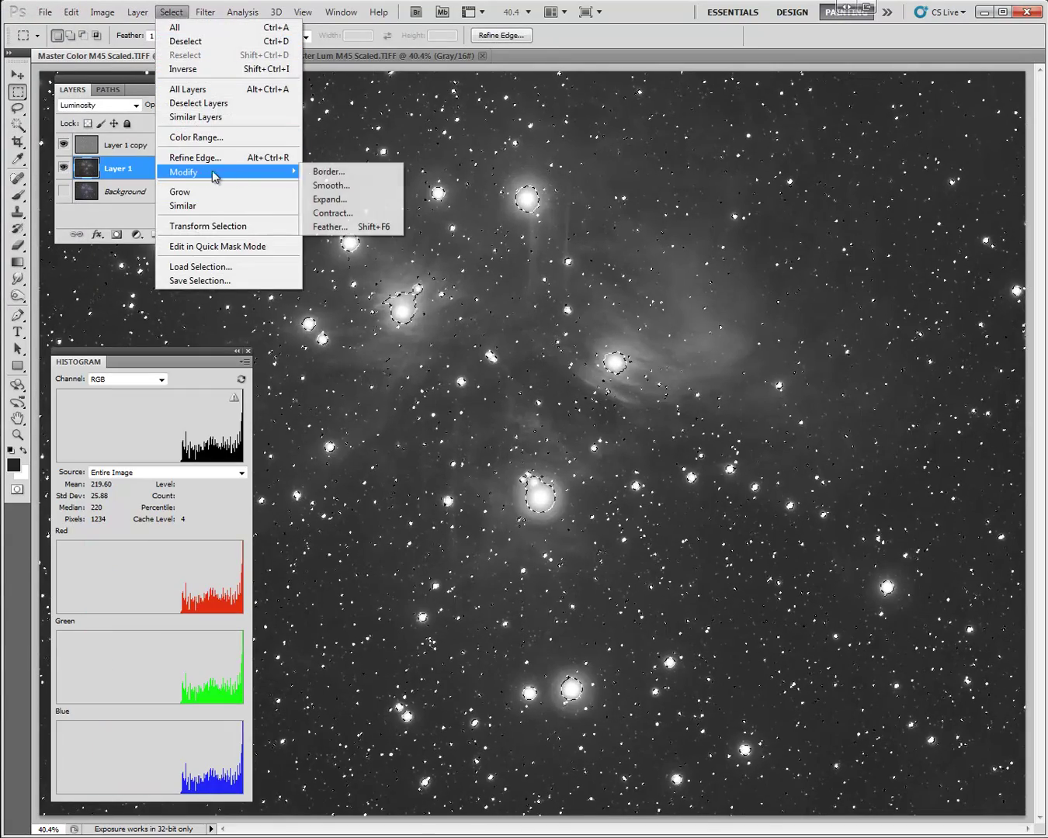
click(336, 199)
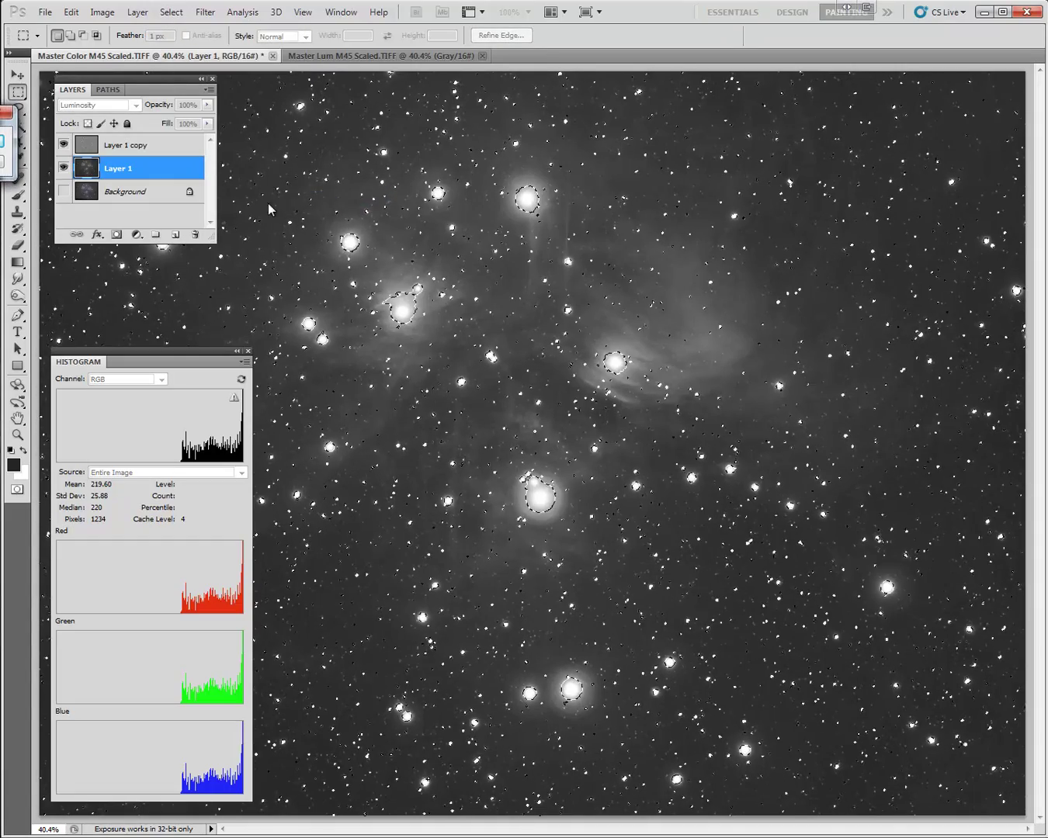
key(Return)
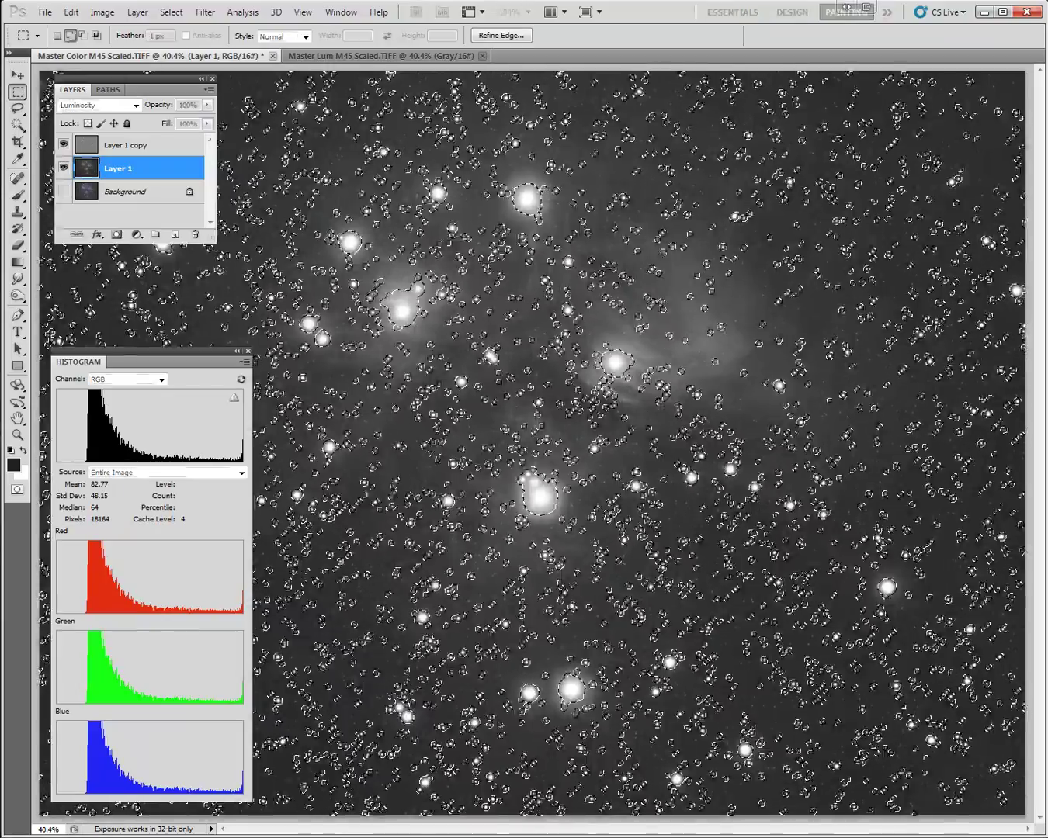
key(shift+F6)
drag(0, 113, 388, 217)
click(409, 248)
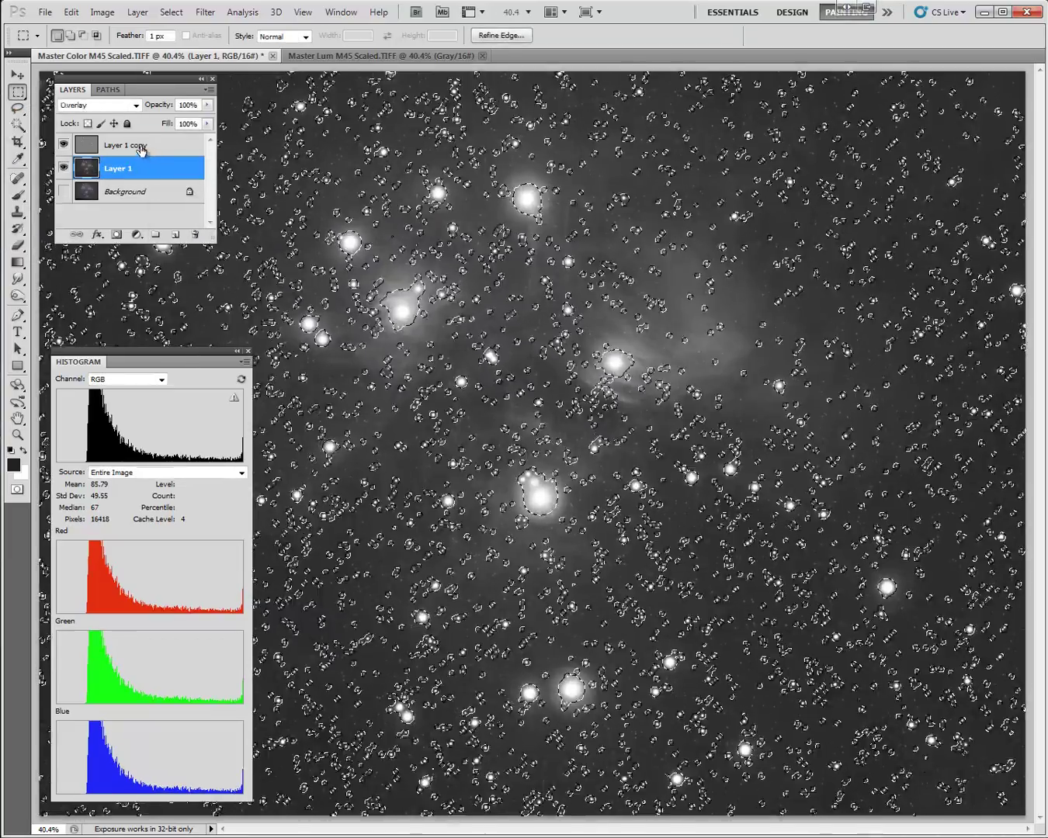
- With Layer 1 temporarily hidden, delete the selected star areas from Layer 1 copy, hide the selection outline and show Layer 1 again
click(143, 152)
click(64, 168)
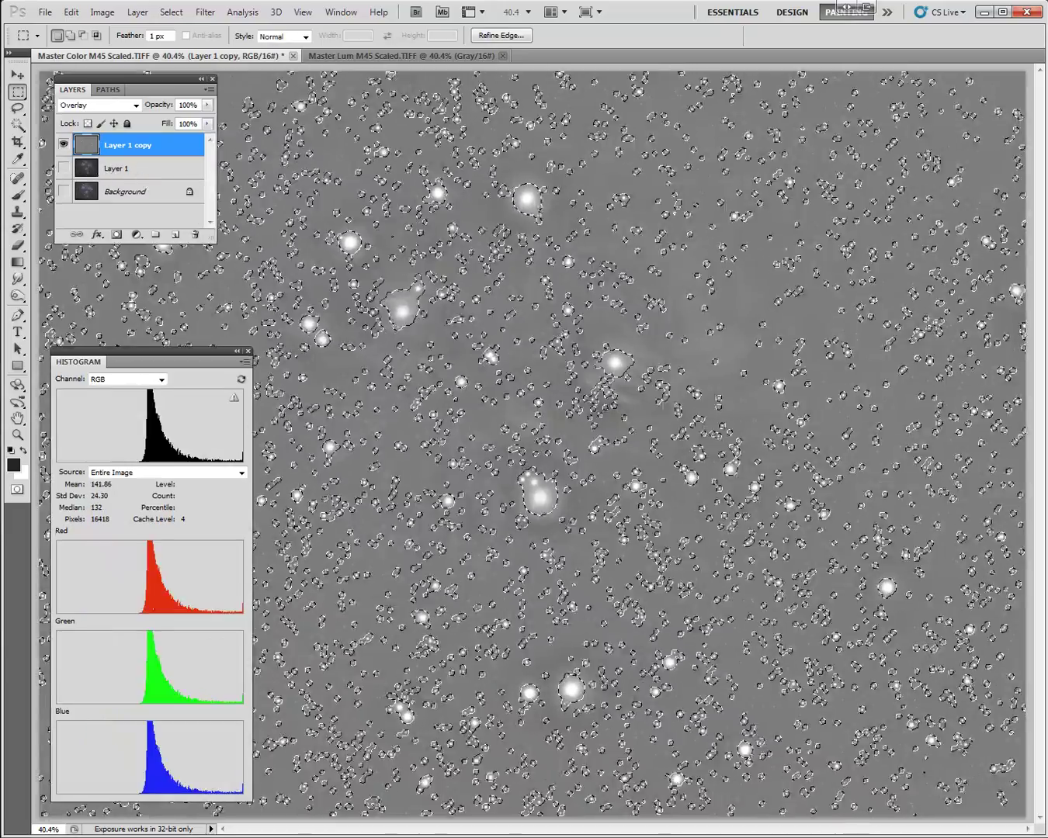
key(Delete)
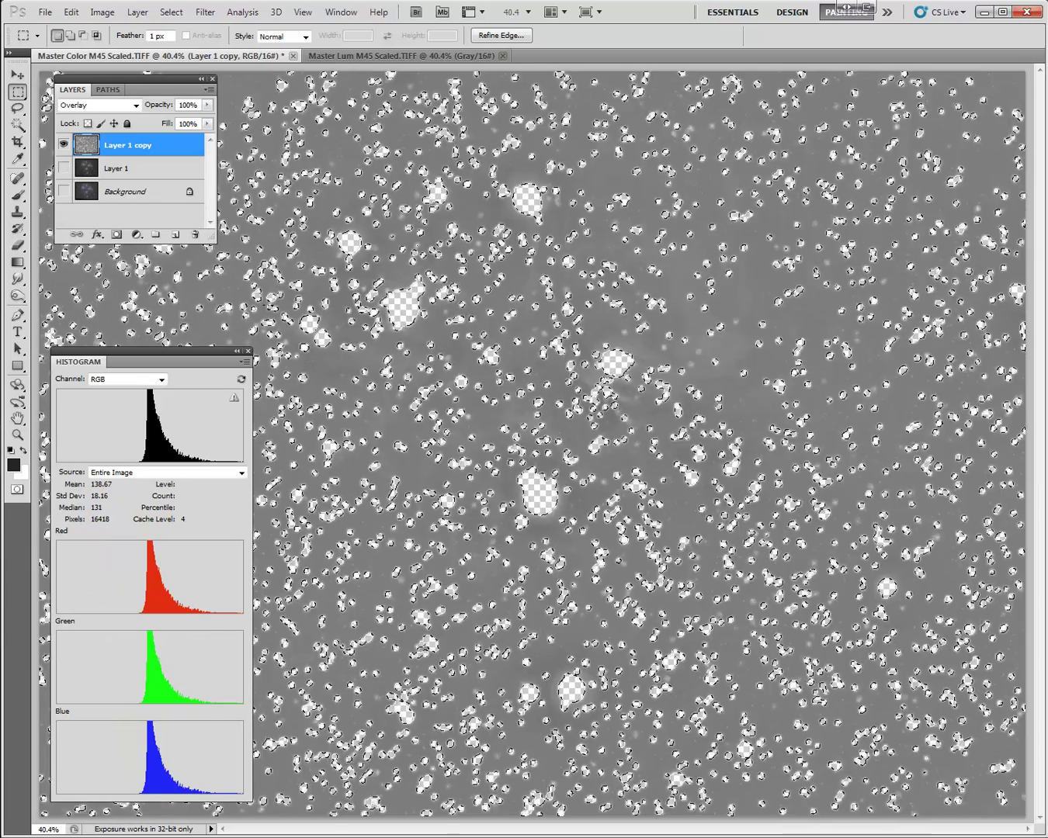
key(ctrl+d)
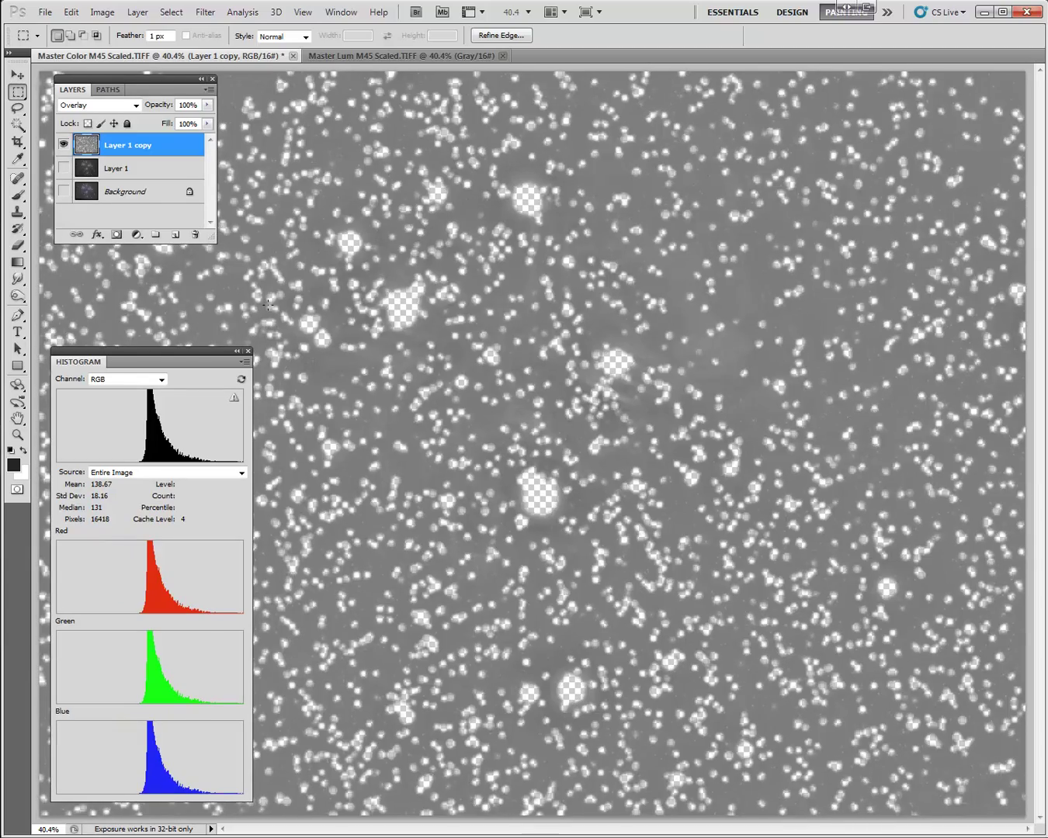
click(64, 169)
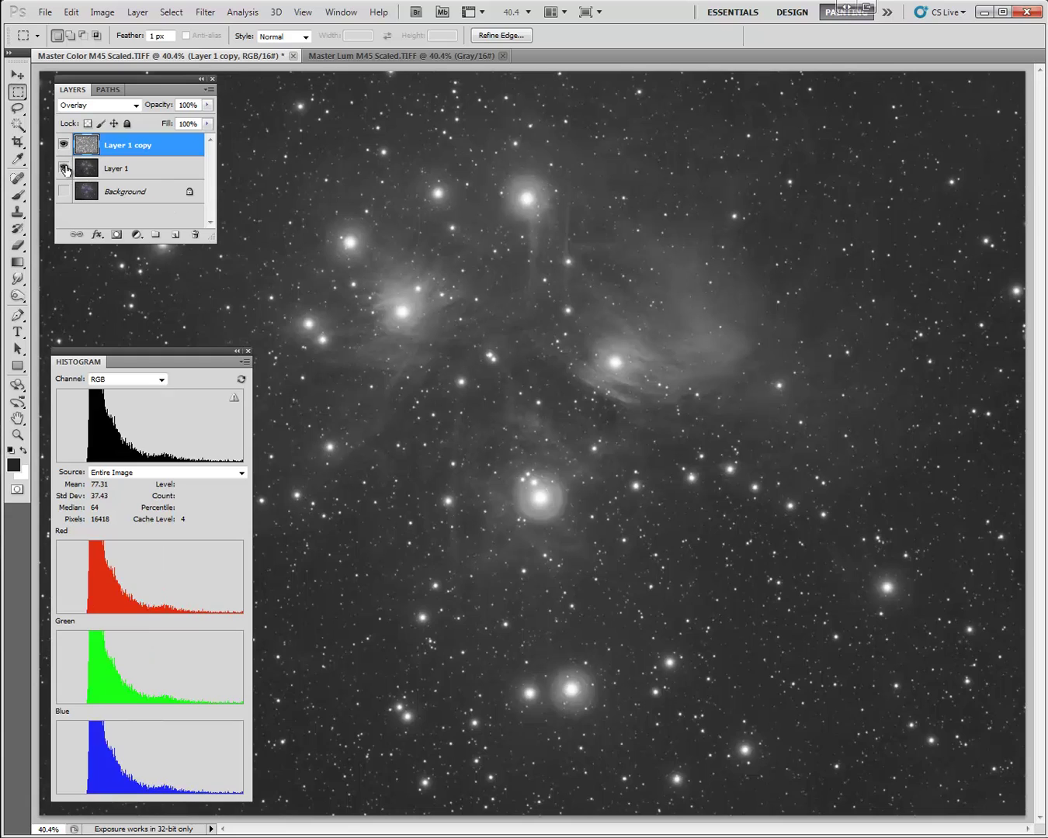
- Compare the image with and without the star-free high-pass layer, both whole and close up on the nebula around the bright star
click(63, 144)
click(63, 145)
click(64, 143)
scroll(662, 383, up, 10)
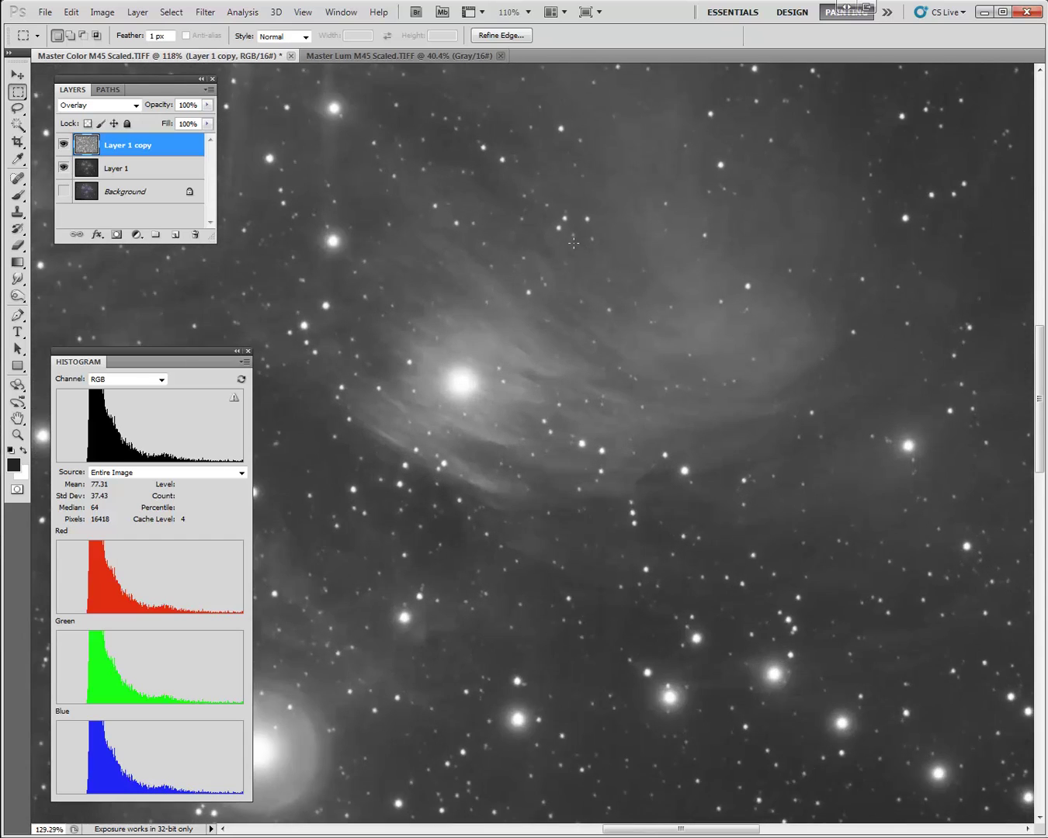
right_click(541, 331)
click(534, 311)
drag(512, 300, 607, 377)
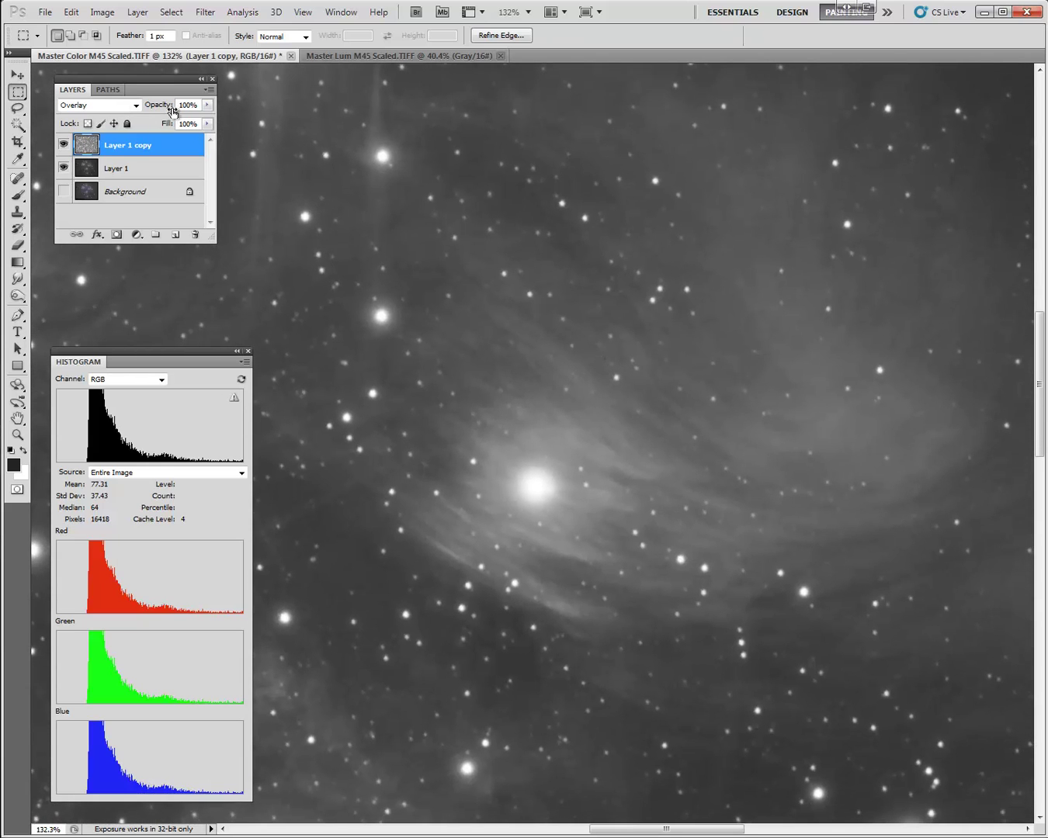
click(64, 144)
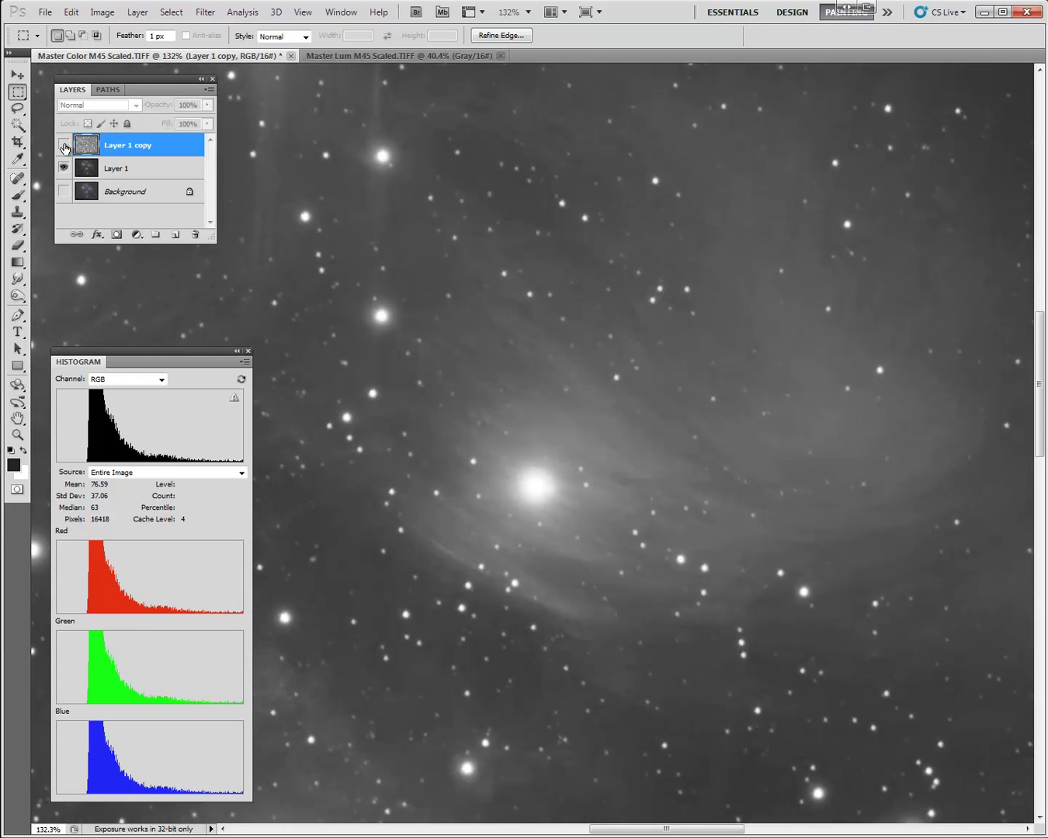
click(63, 144)
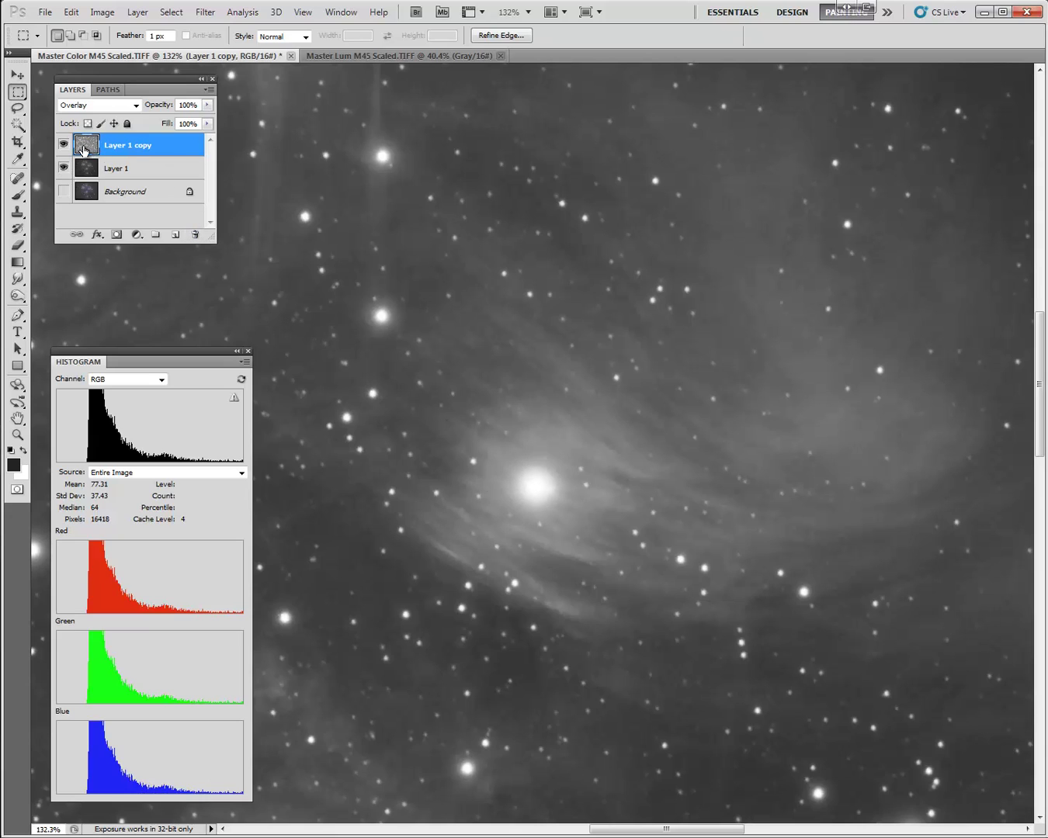
- Drop the mask made from the remaining star selection and add an all-white layer mask to Layer 1 copy instead
click(116, 235)
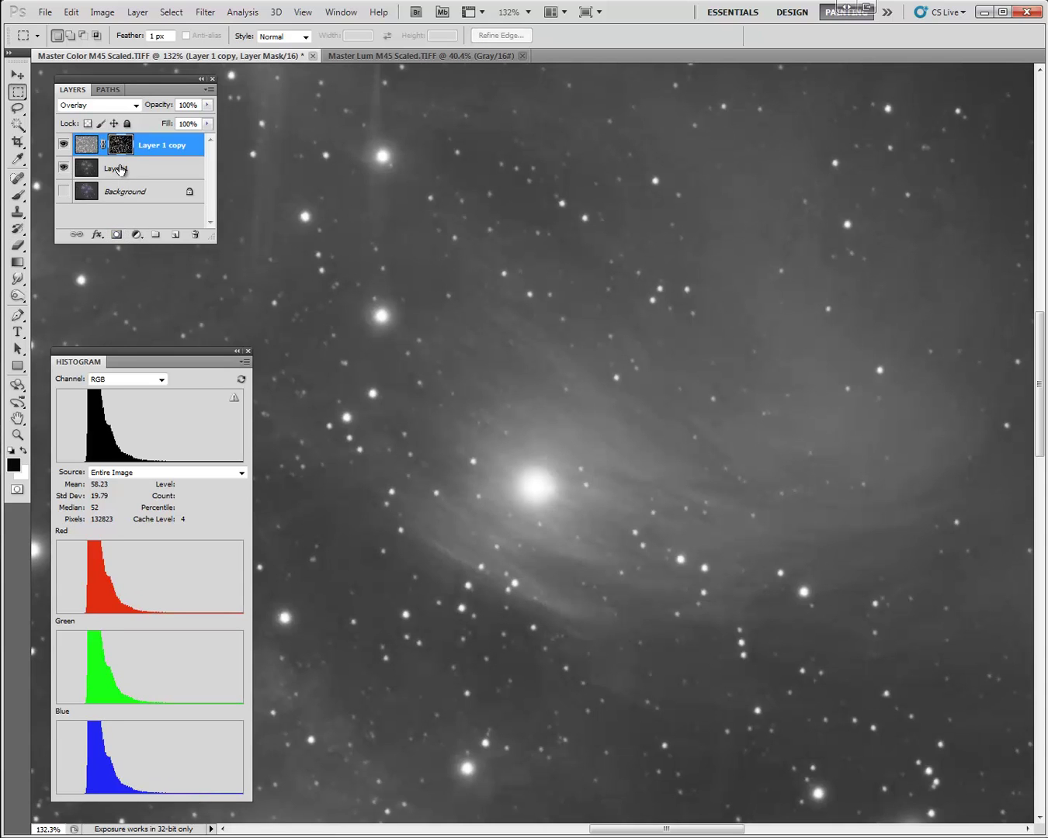
key(ctrl+z)
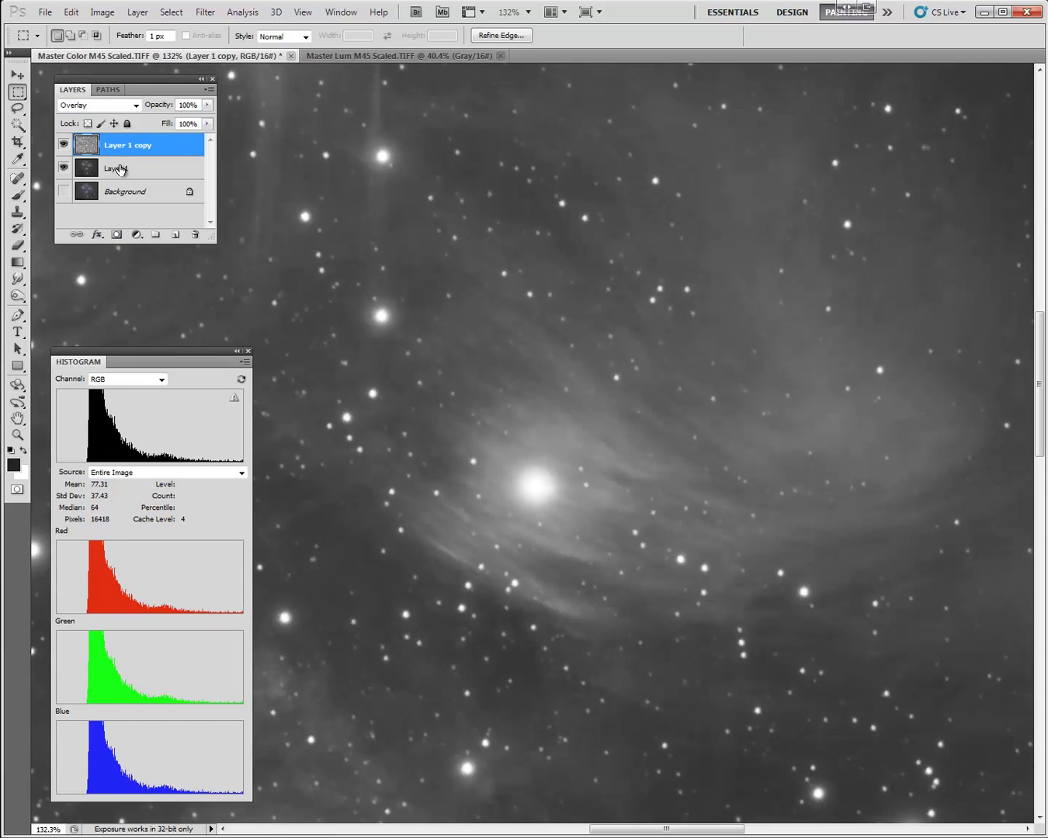
click(116, 234)
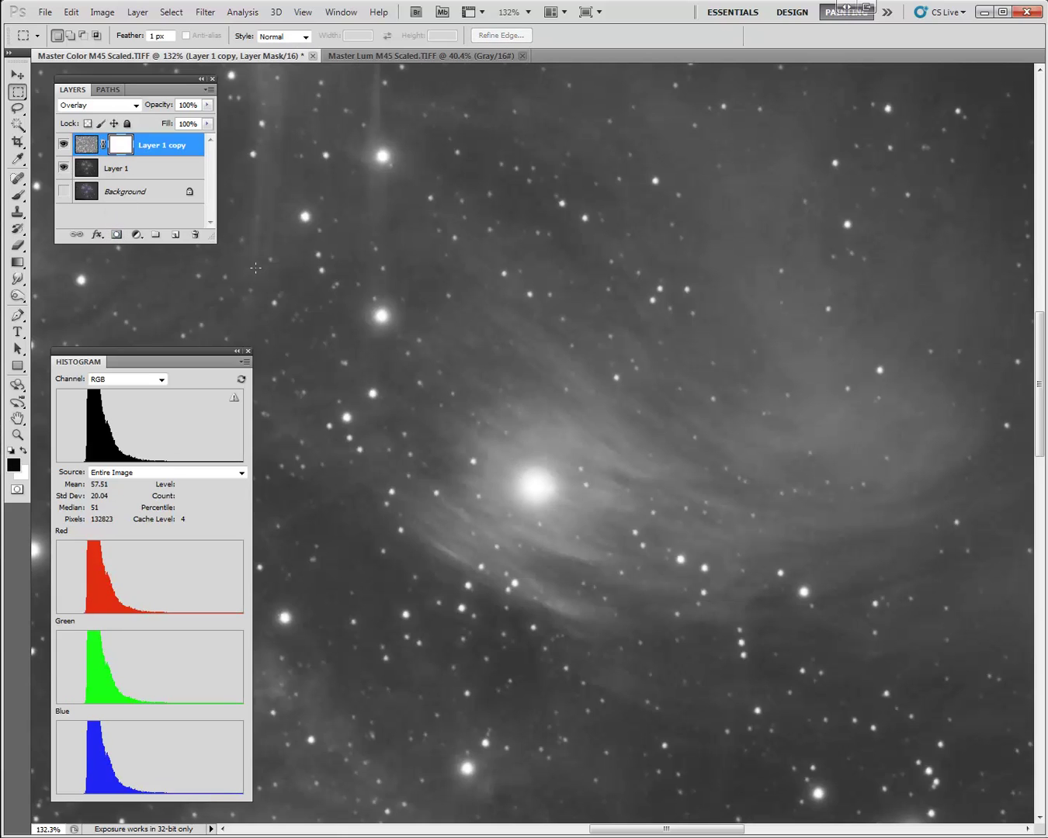
- Paint black on the layer mask around the bright nebula star with a 50 px brush at 33% opacity, and check the layer's effect
click(17, 195)
mouse_move(596, 468)
mouse_down()
mouse_move(554, 461)
mouse_move(535, 471)
mouse_move(522, 504)
mouse_move(535, 456)
mouse_move(563, 496)
mouse_move(515, 472)
mouse_move(557, 502)
mouse_up()
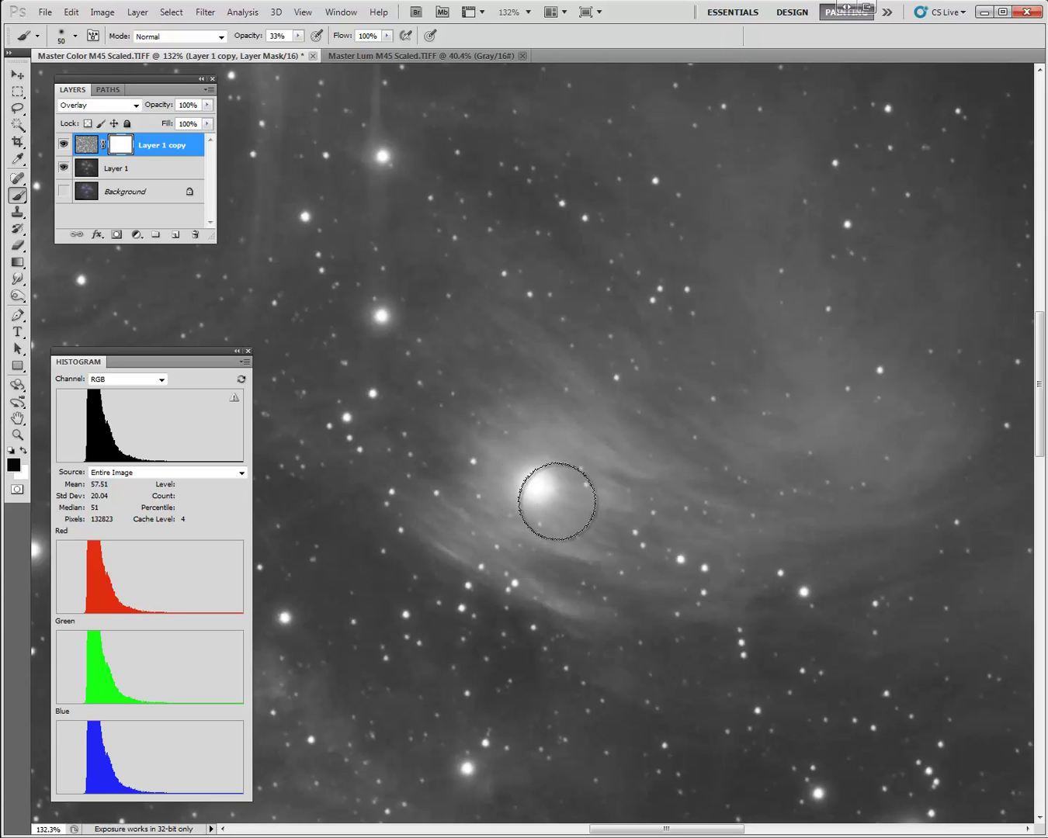
mouse_move(557, 502)
mouse_down()
mouse_move(554, 475)
mouse_move(505, 463)
mouse_move(556, 491)
mouse_move(549, 465)
mouse_move(576, 489)
mouse_move(546, 449)
mouse_move(576, 493)
mouse_move(561, 489)
mouse_up()
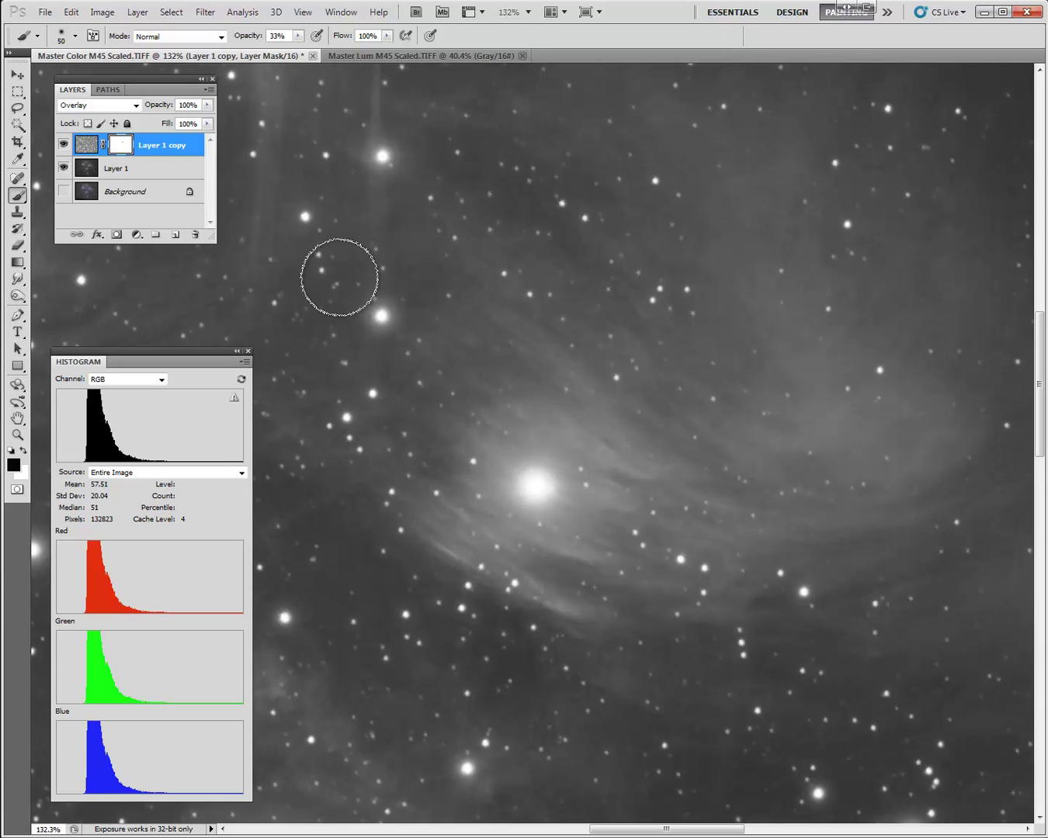
click(63, 144)
click(63, 145)
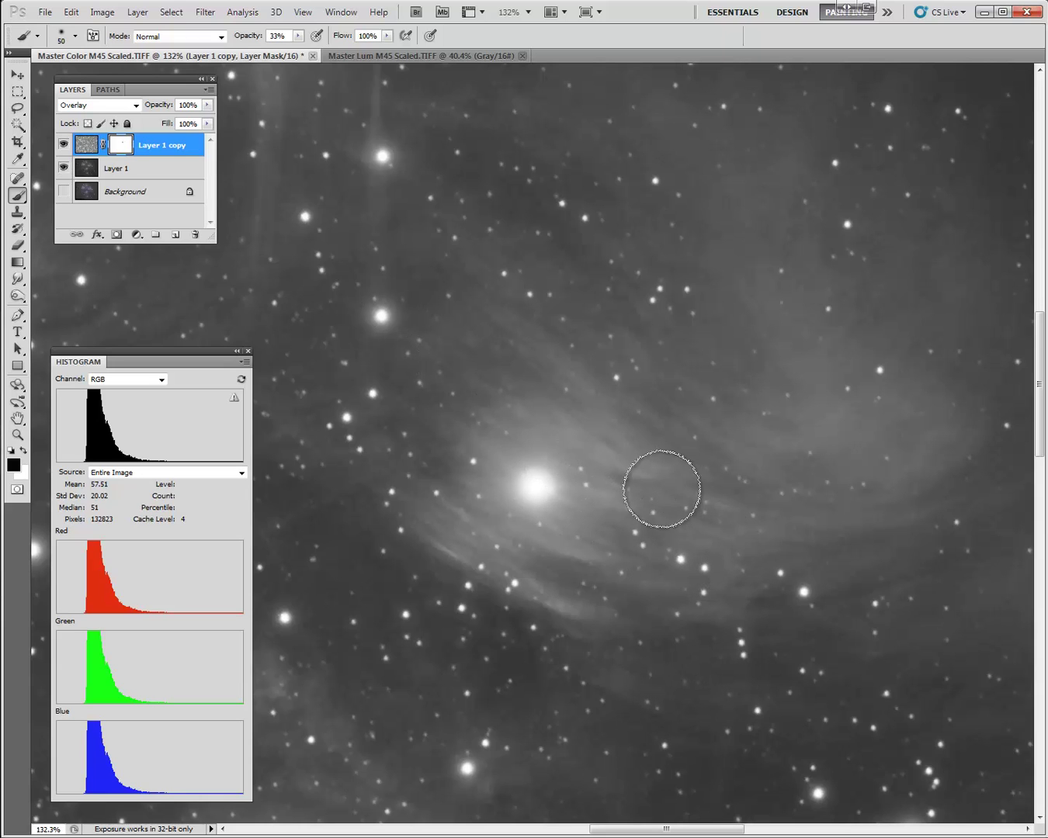
- Check the high-pass effect on the haloed bright star below the nebula and paint its halo black on Layer 1 copy's mask at 33% opacity
scroll(659, 487, down, 3)
scroll(660, 486, down, 1)
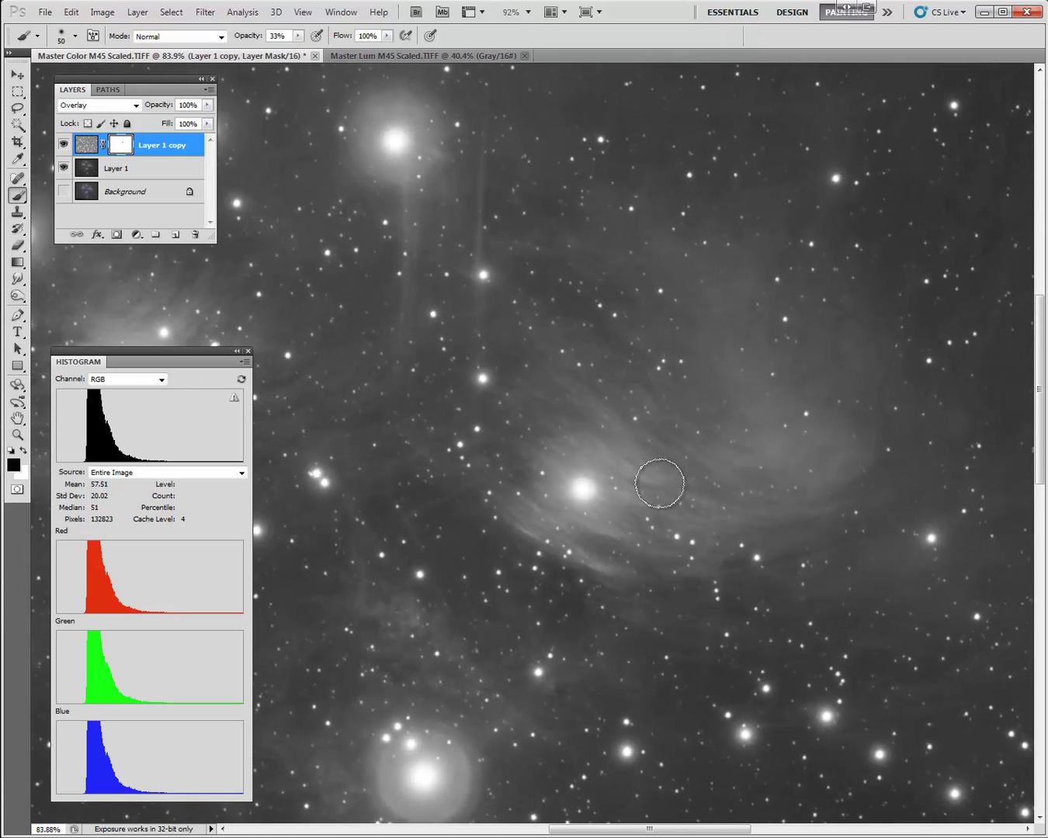
scroll(652, 575, down, 1)
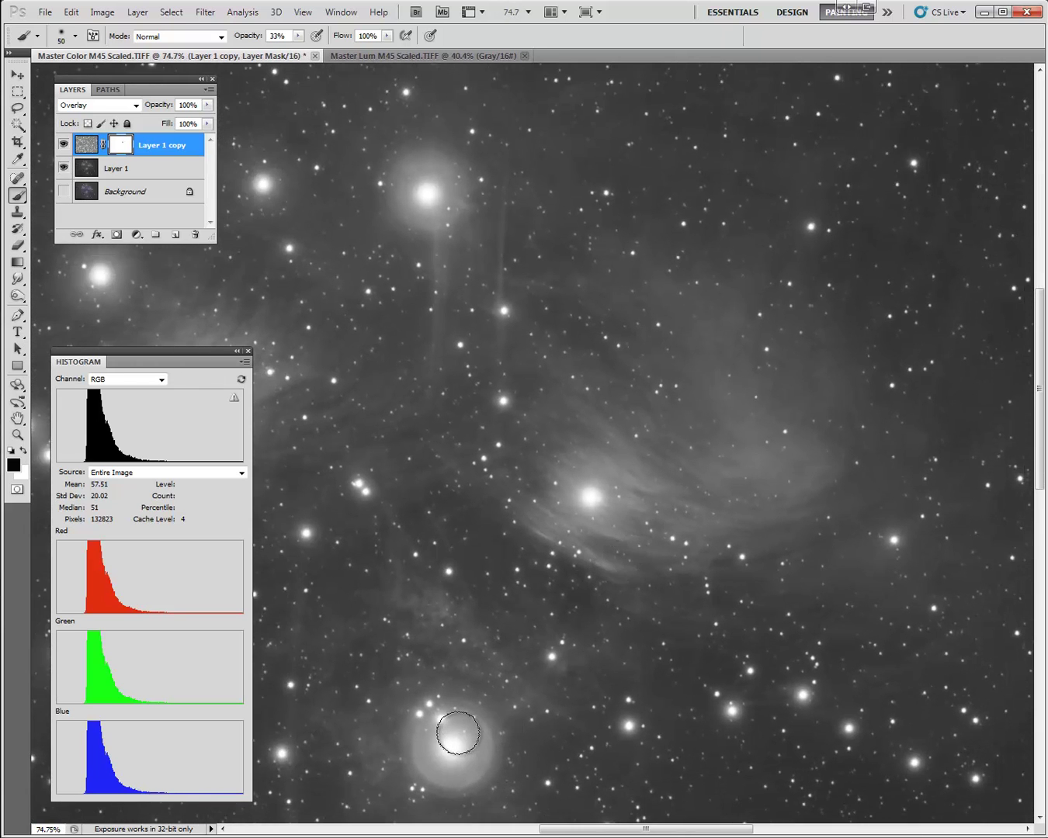
mouse_move(460, 735)
mouse_down()
mouse_move(494, 459)
mouse_move(548, 358)
mouse_up()
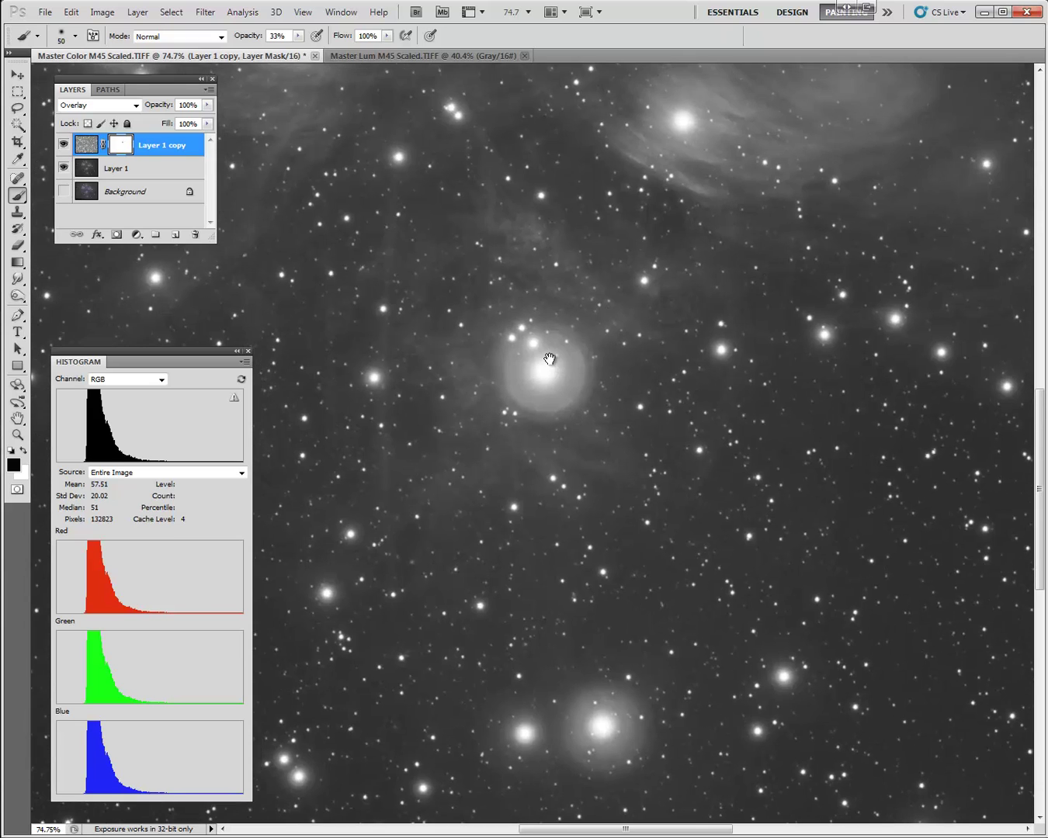
scroll(550, 380, up, 3)
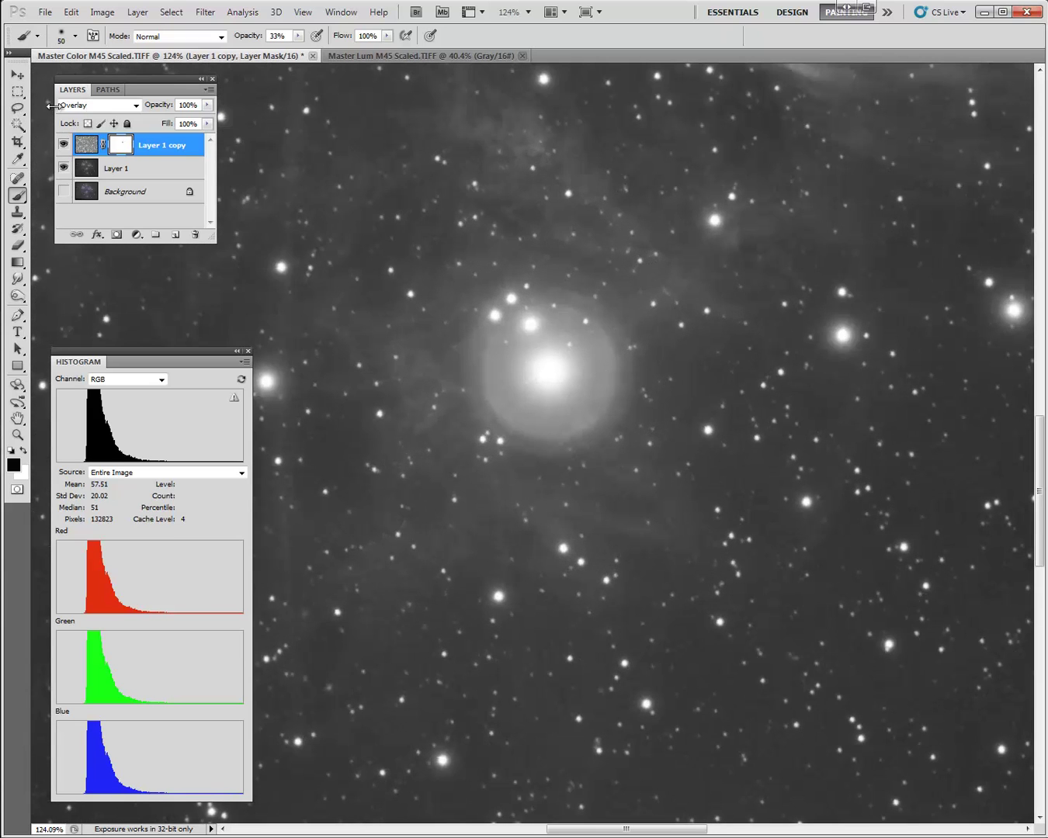
click(64, 144)
click(64, 145)
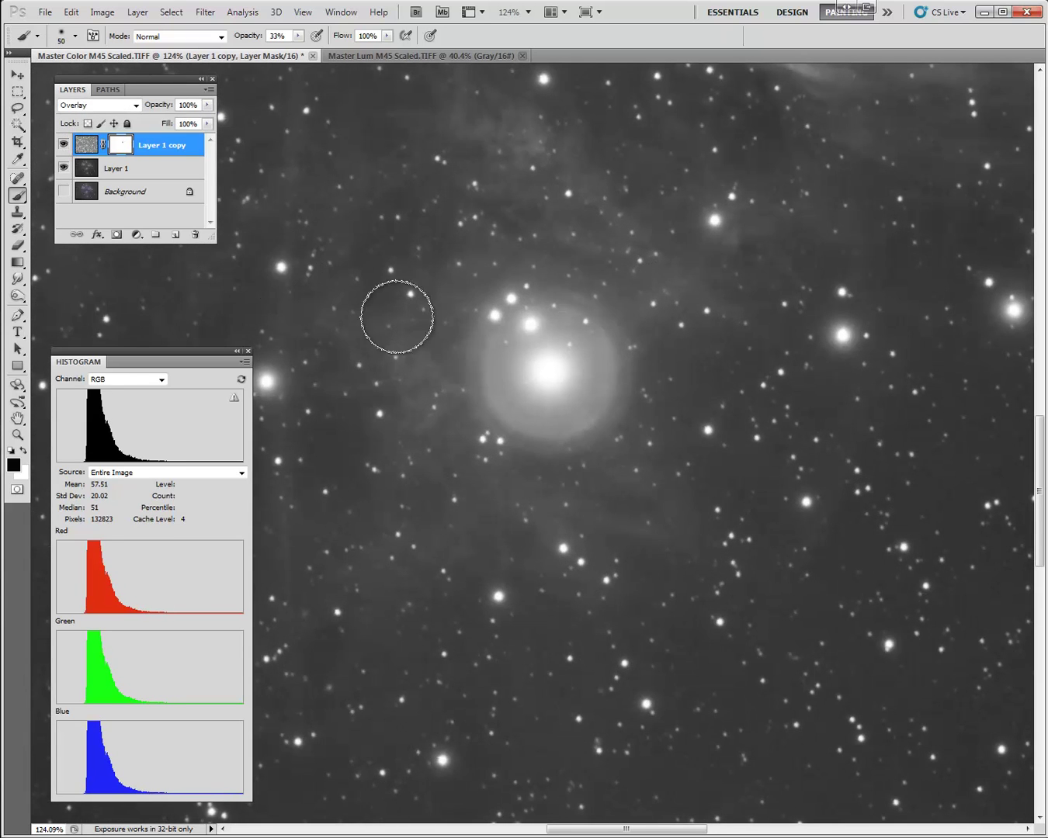
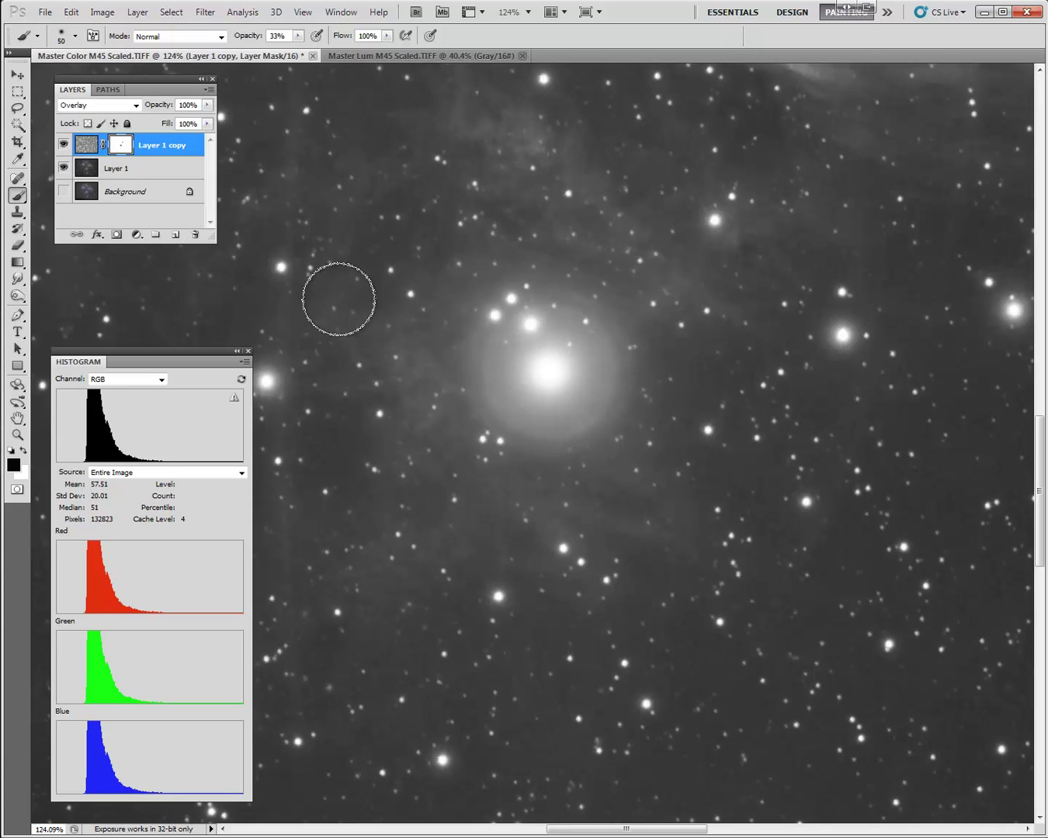
- Paint black on the layer mask over the halo of the bright star near the image's lower edge and compare with the layer hidden
scroll(622, 277, down, 3)
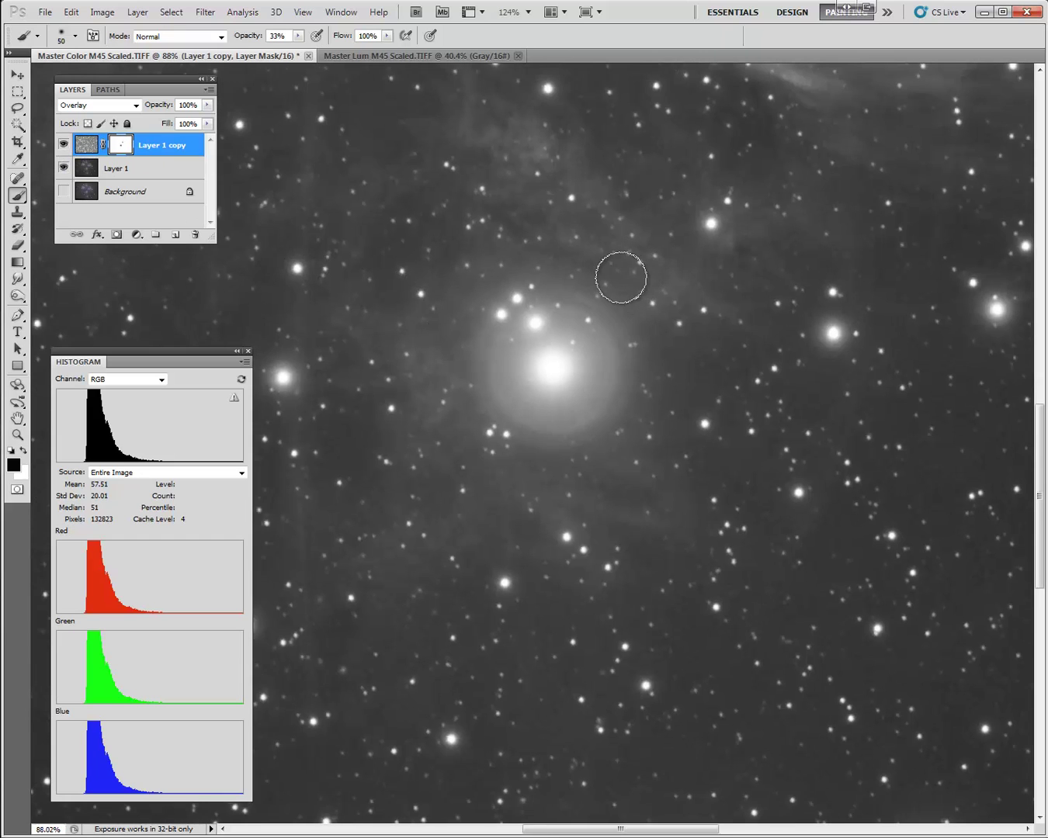
scroll(662, 417, down, 5)
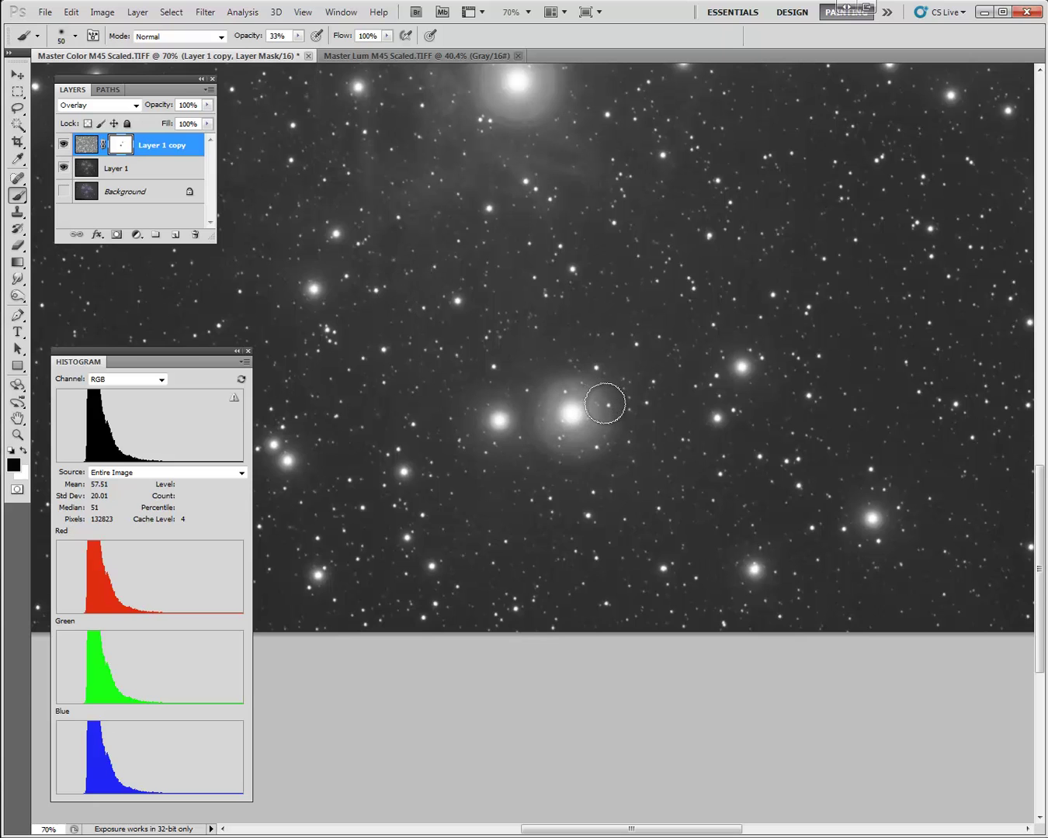
scroll(605, 403, up, 3)
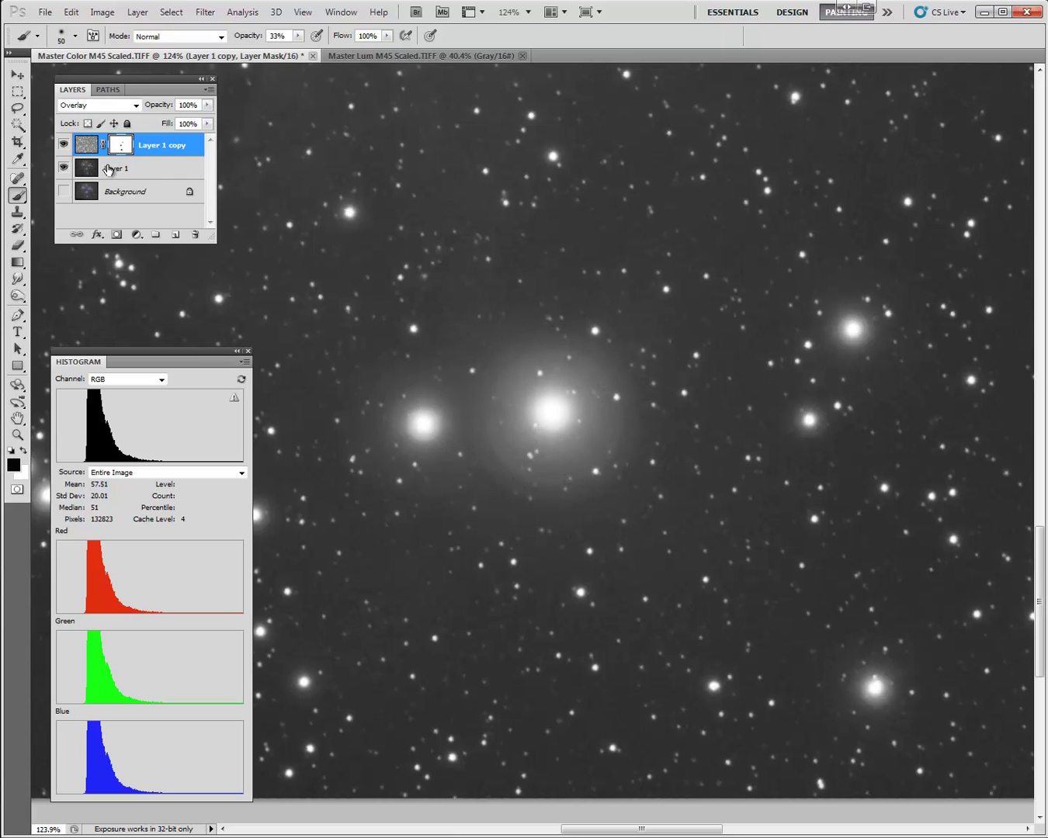
click(64, 144)
click(64, 144)
- Paint black on the layer mask around the bright star in the smaller nebula beside a fainter star, comparing with the layer hidden
scroll(375, 410, down, 5)
scroll(483, 324, down, 3)
scroll(483, 325, up, 6)
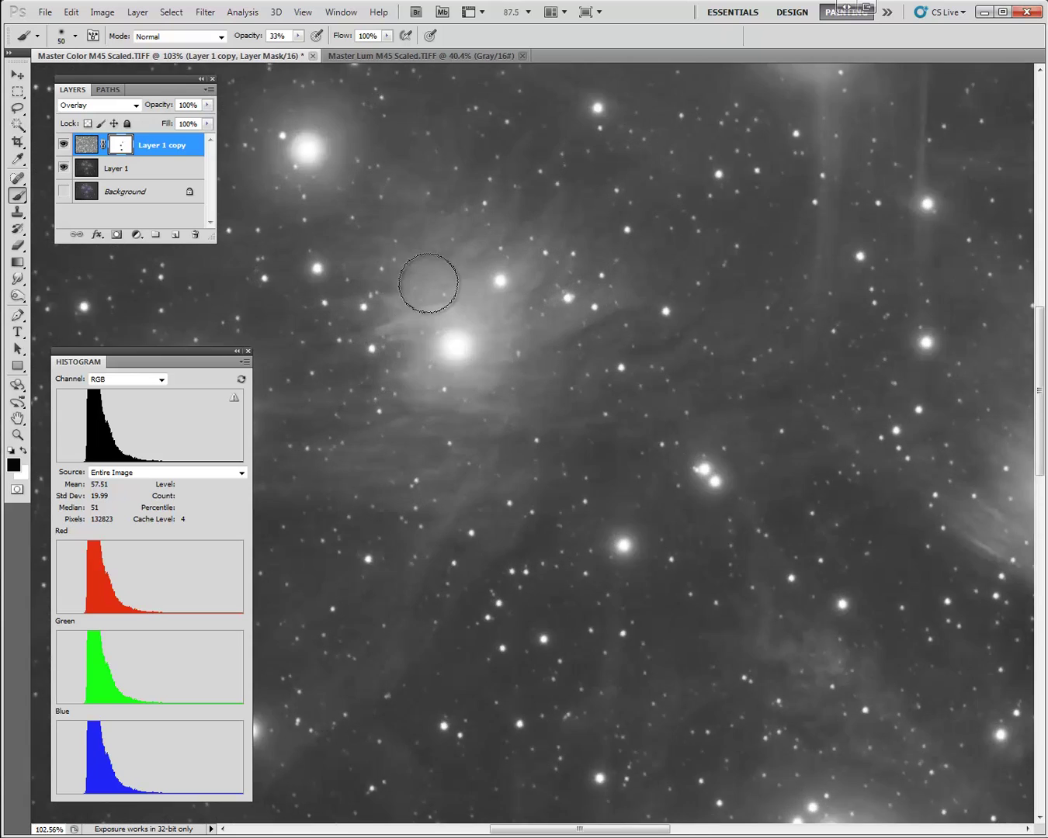
scroll(427, 283, up, 2)
click(65, 145)
click(66, 145)
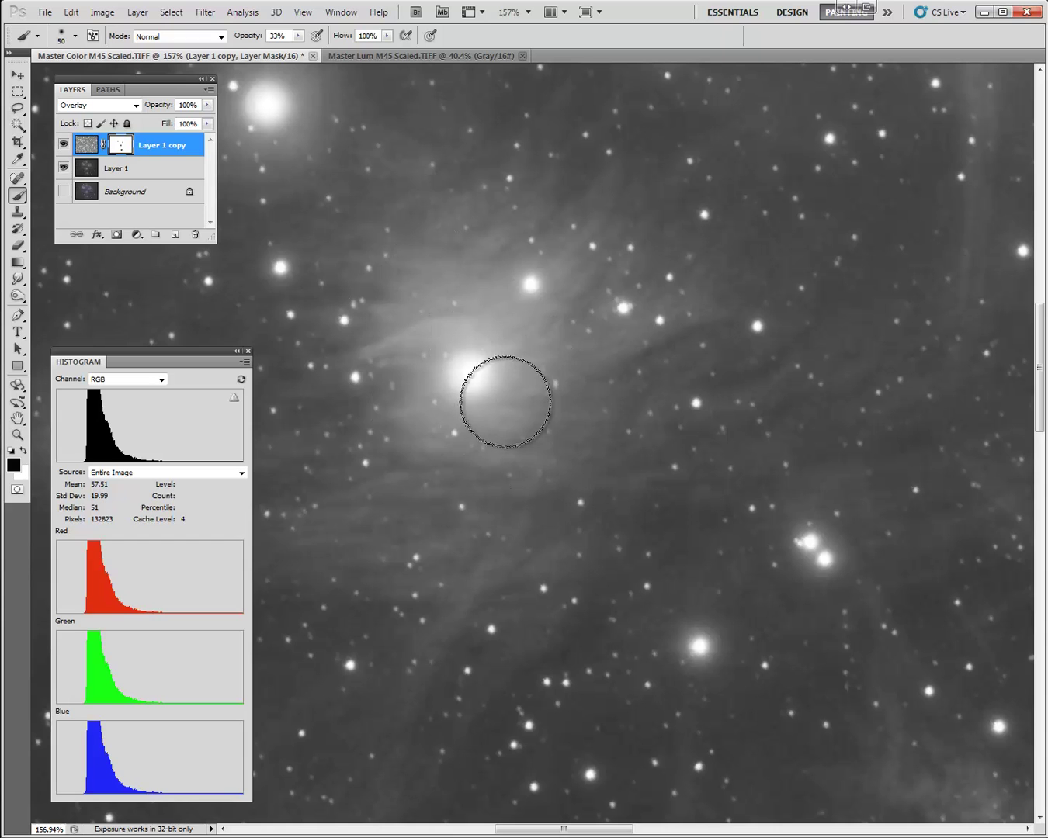
click(64, 145)
click(63, 145)
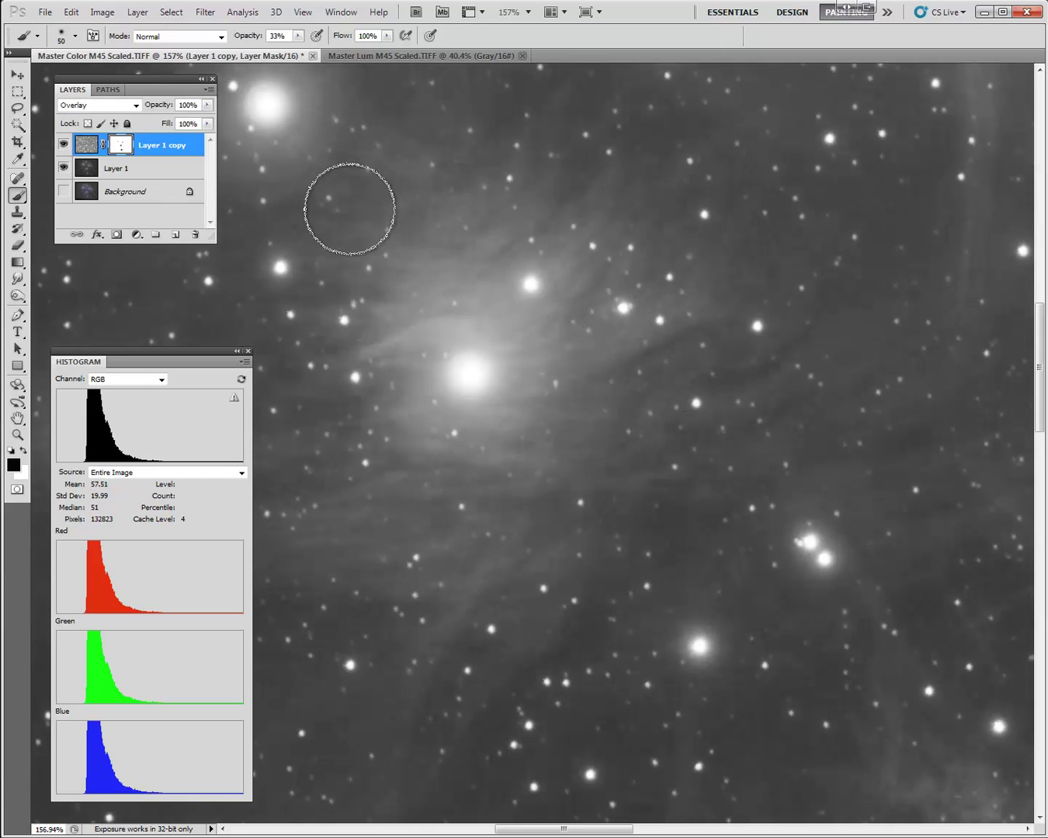
- Mask the halo of the bright star up and left of the smaller nebula with black paint and compare with the layer hidden
drag(397, 257, 689, 499)
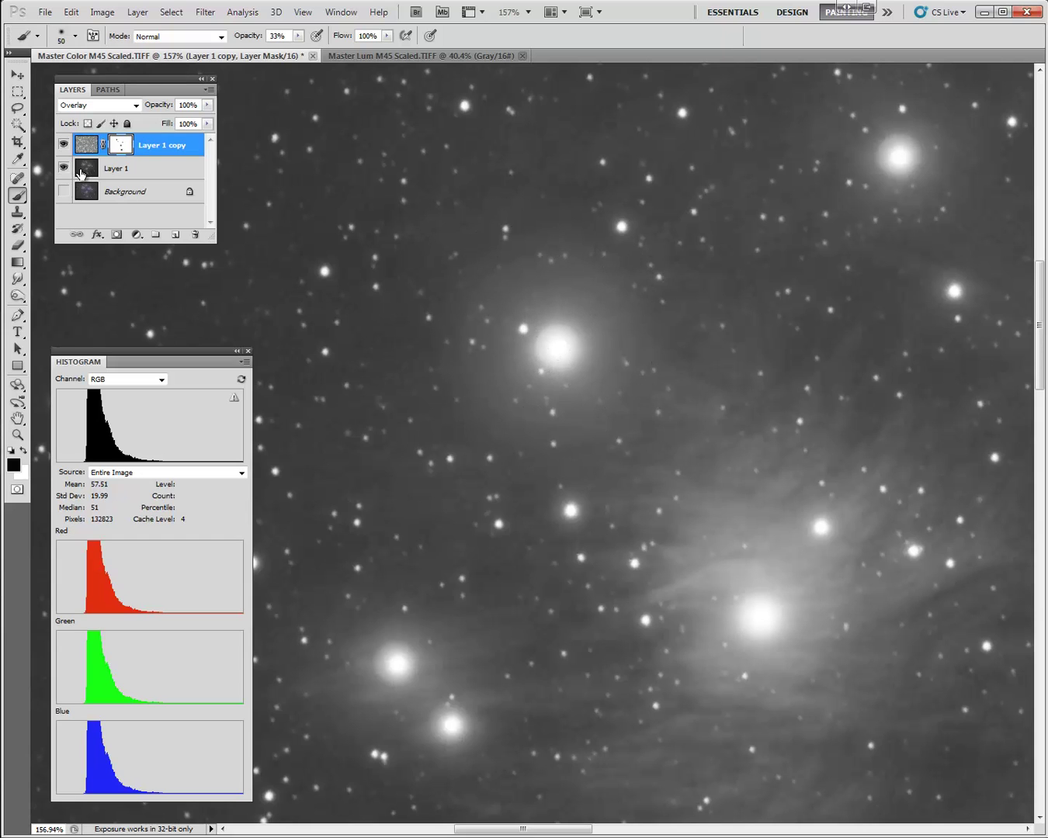
click(65, 144)
click(64, 145)
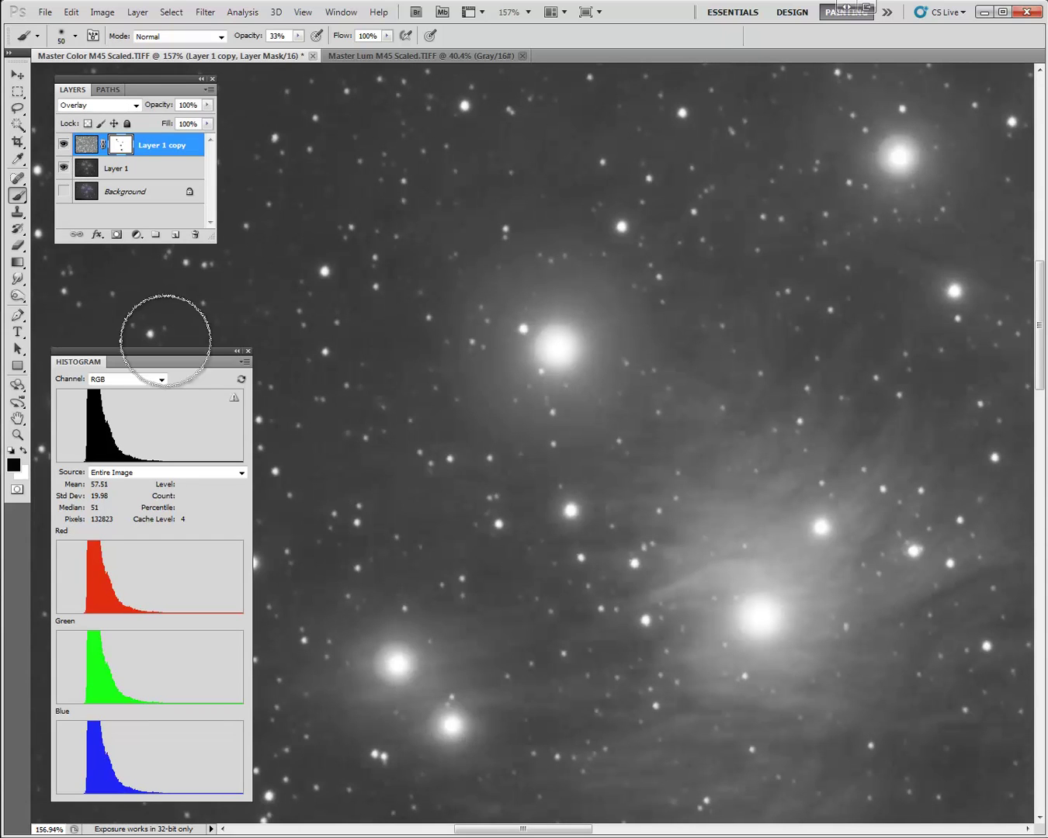
- Compare the haloed star with vertical streaks with Layer 1 copy hidden and shown, and paint its halo black on the mask
scroll(406, 382, down, 6)
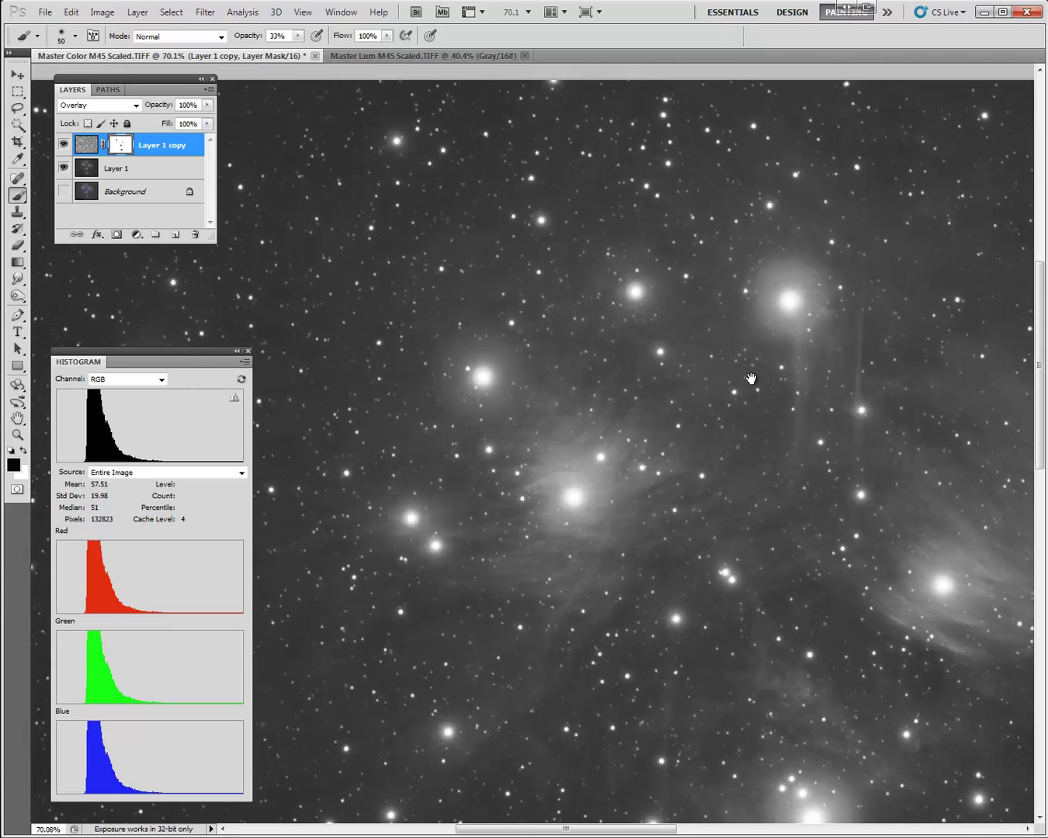
scroll(590, 529, up, 5)
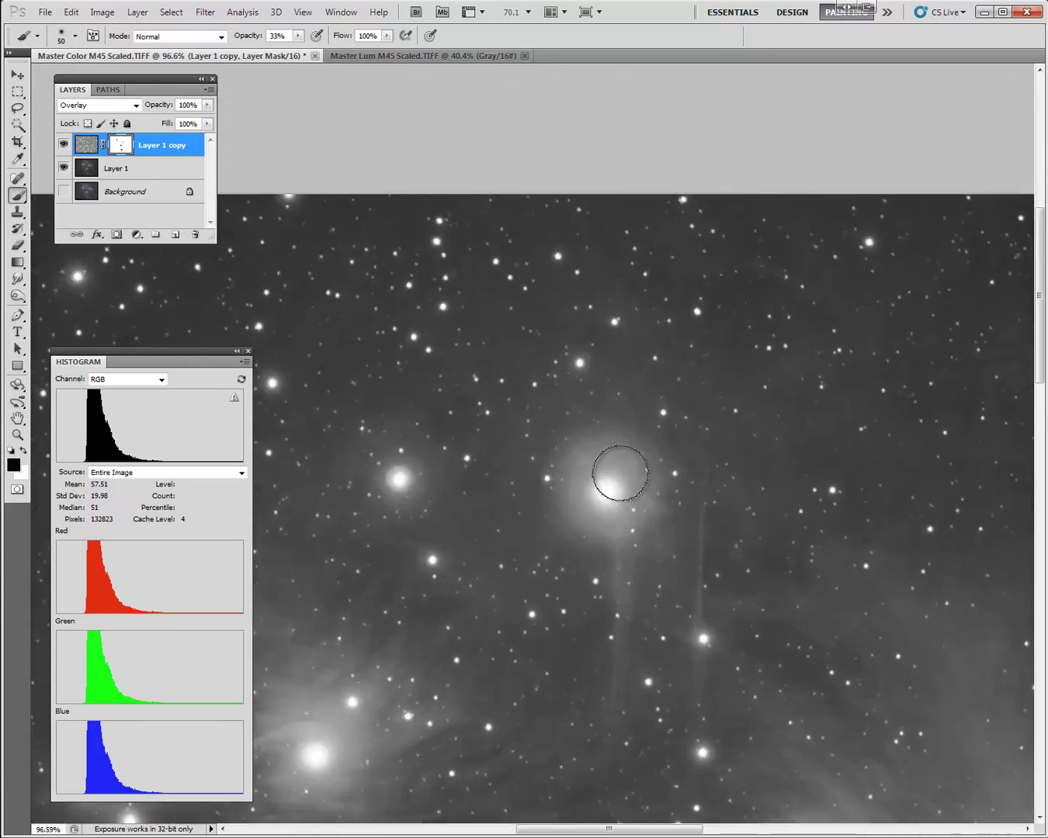
scroll(611, 476, up, 3)
click(64, 144)
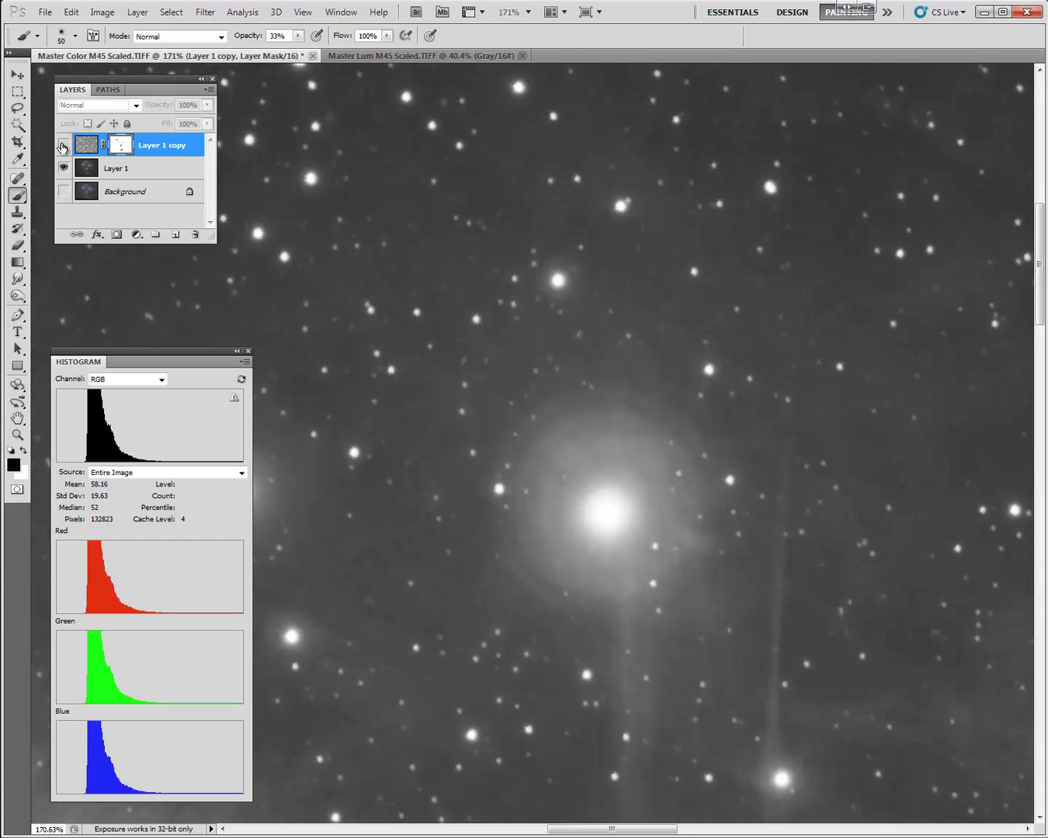
click(65, 144)
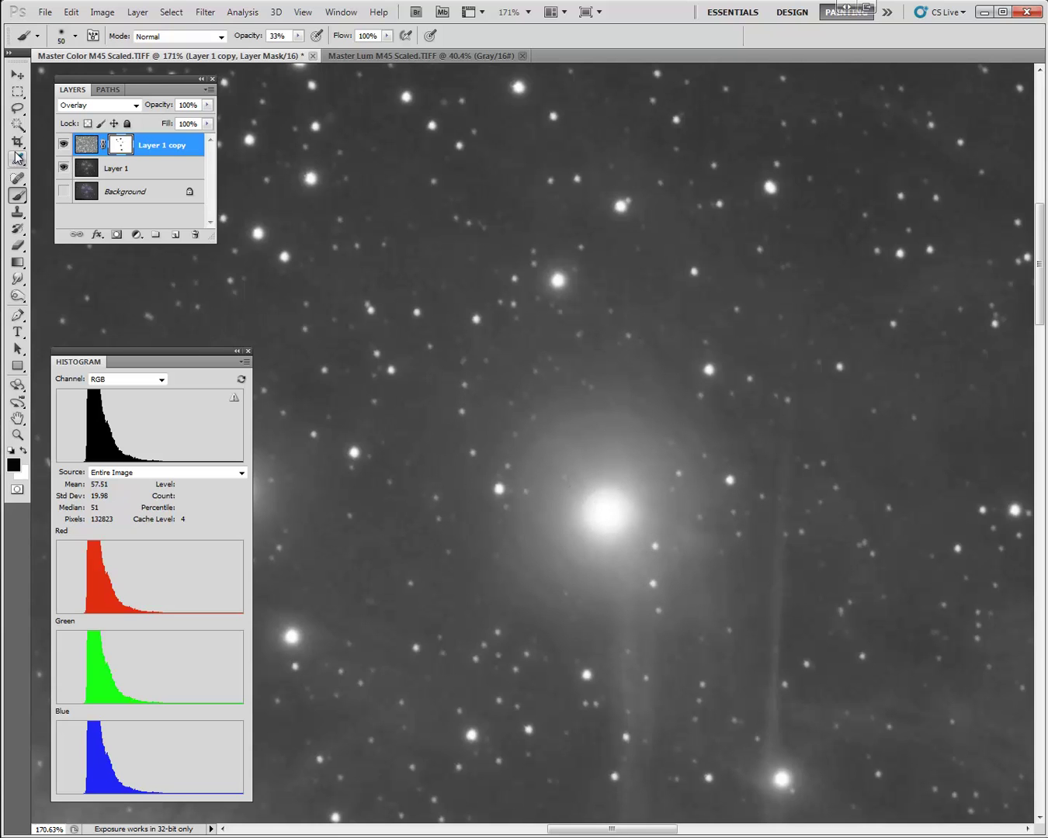
- Toggle Layer 1 copy off and on to check the masked star, and display the layer mask on its own
click(64, 145)
click(64, 146)
click(64, 146)
click(64, 146)
alt+click(121, 146)
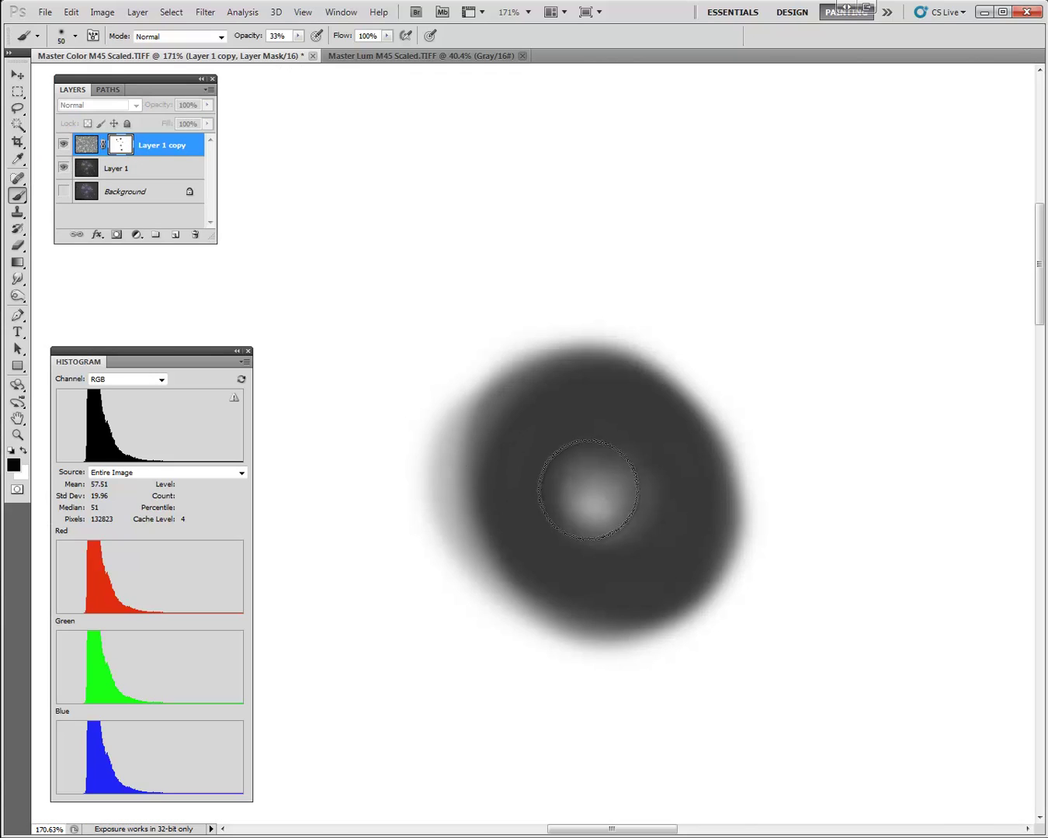
- Paint black at 33% opacity on the Layer 1 copy mask to darken the light centres of the star spots
mouse_move(603, 482)
mouse_down()
mouse_move(589, 502)
mouse_move(568, 462)
mouse_move(585, 503)
mouse_move(496, 479)
mouse_up()
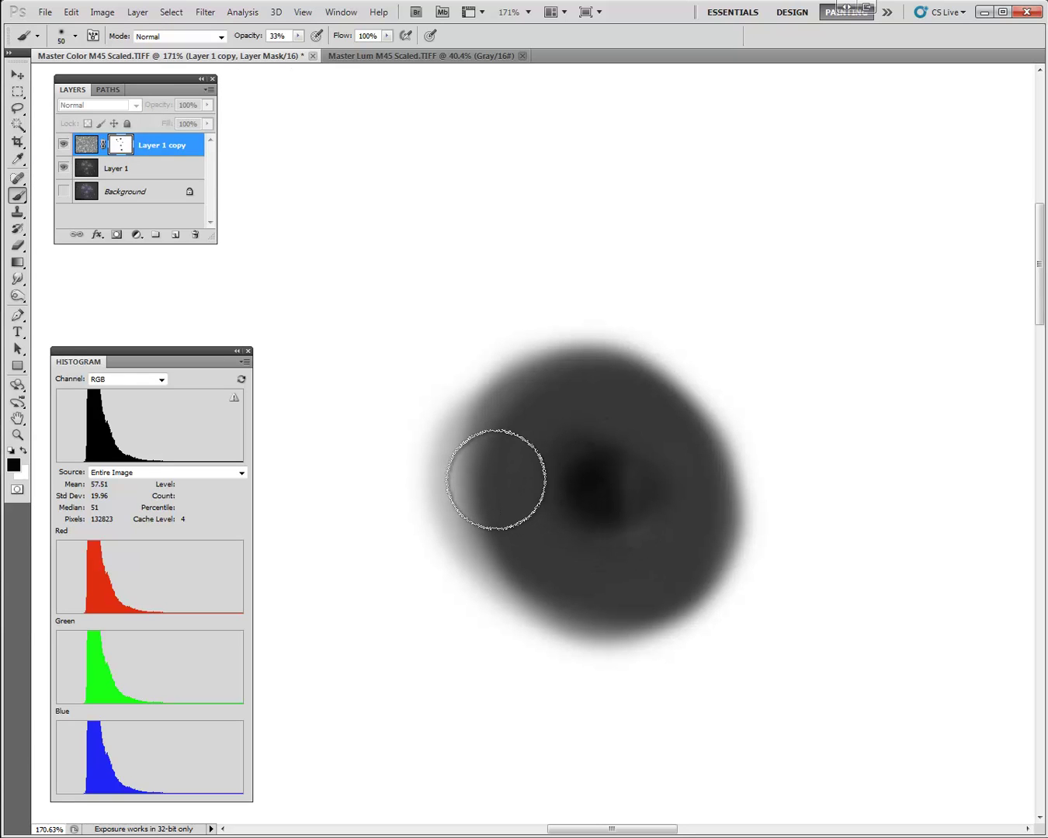
scroll(497, 479, down, 5)
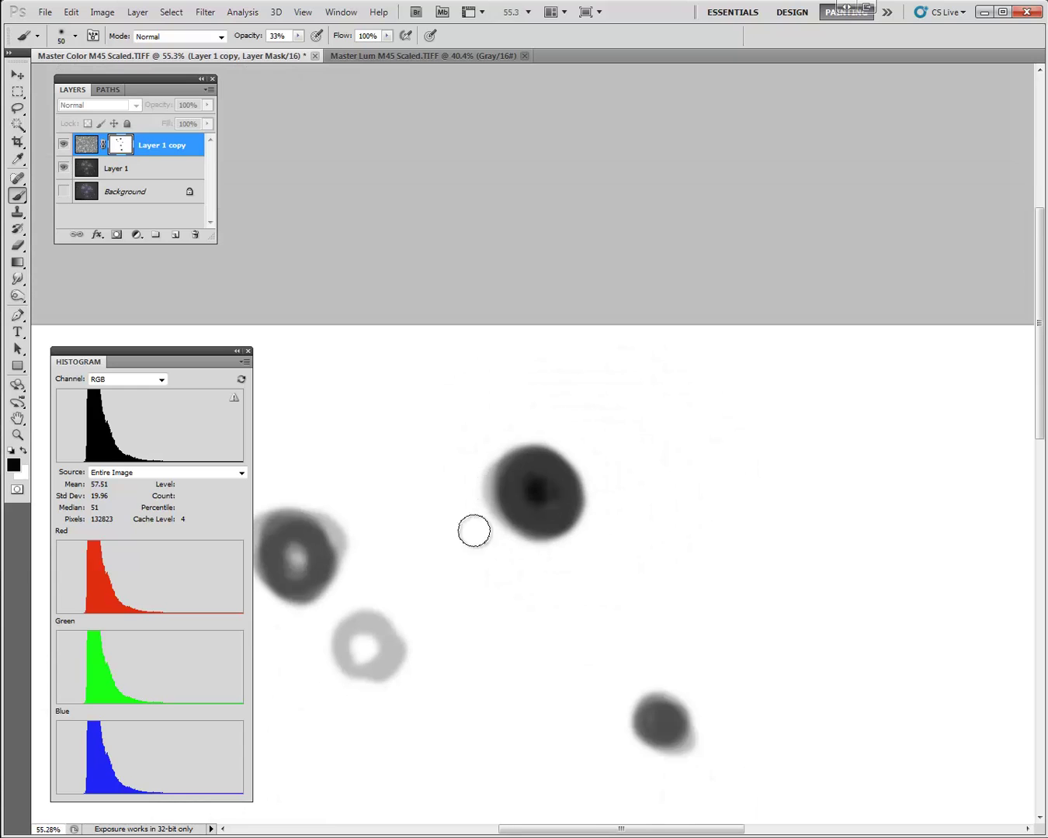
drag(470, 595, 726, 460)
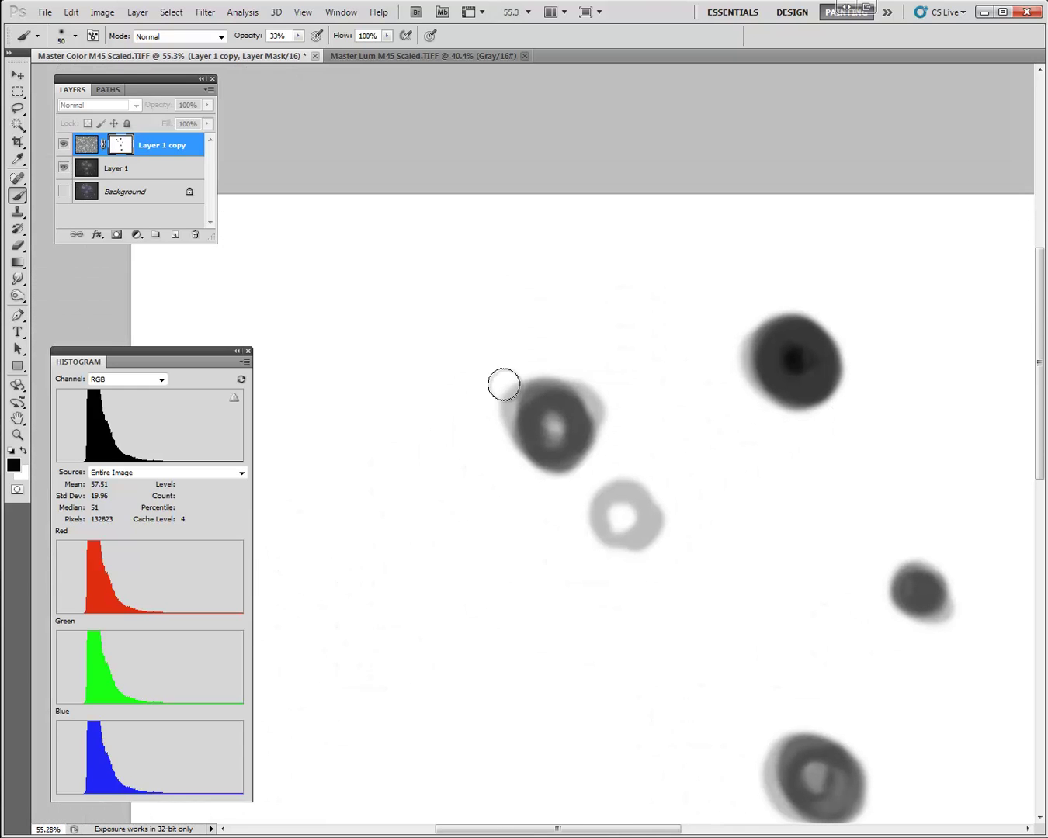
mouse_move(569, 428)
mouse_down()
mouse_move(553, 426)
mouse_move(555, 435)
mouse_move(551, 417)
mouse_up()
mouse_move(628, 508)
mouse_down()
mouse_move(627, 524)
mouse_move(617, 501)
mouse_move(617, 538)
mouse_up()
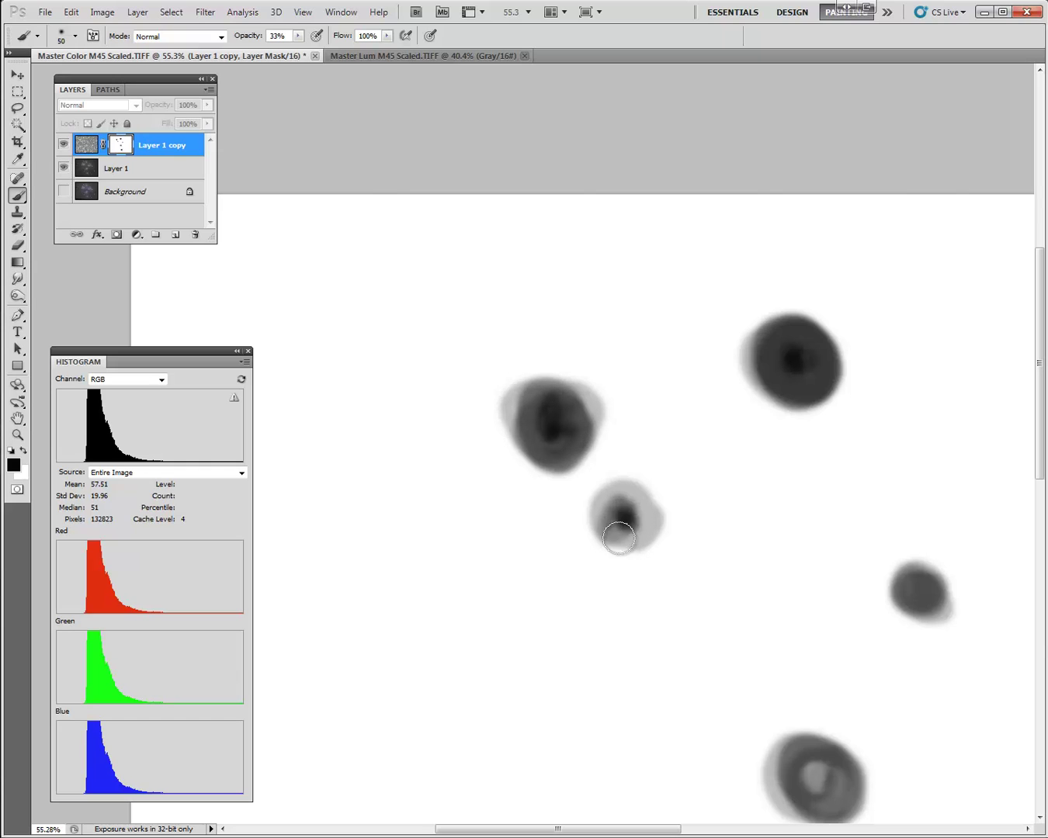
mouse_move(822, 765)
mouse_down()
mouse_move(813, 768)
mouse_move(833, 797)
mouse_up()
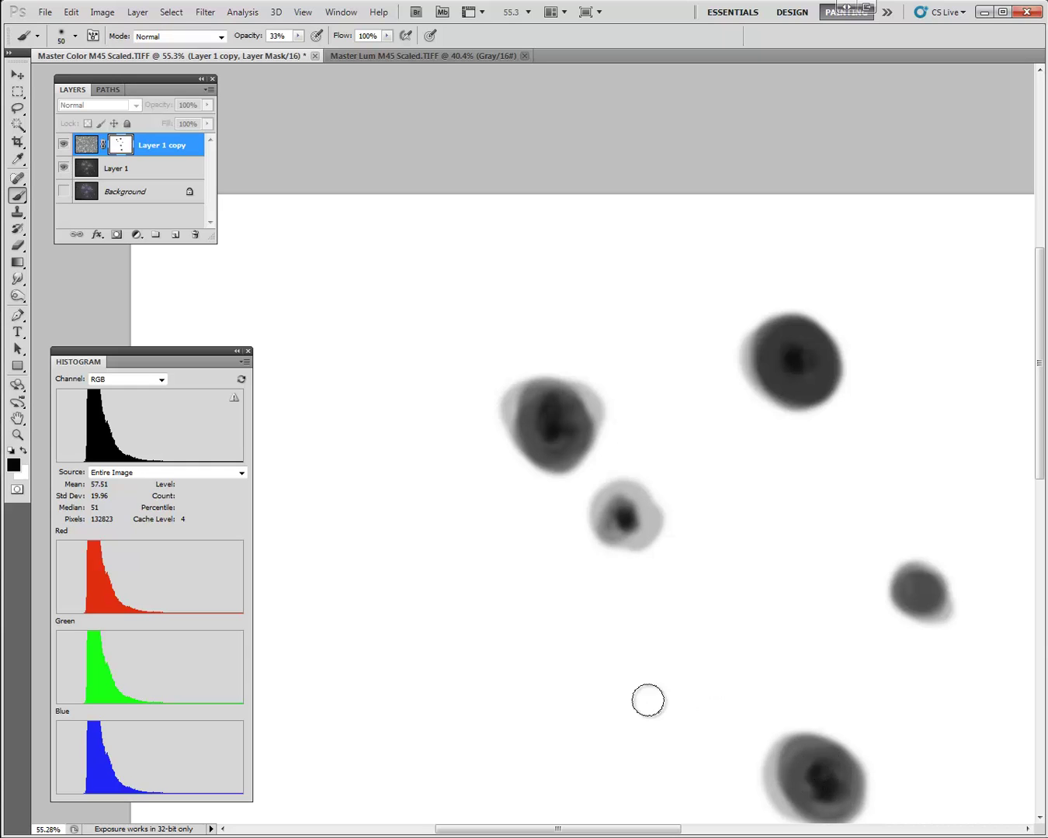
scroll(590, 658, down, 2)
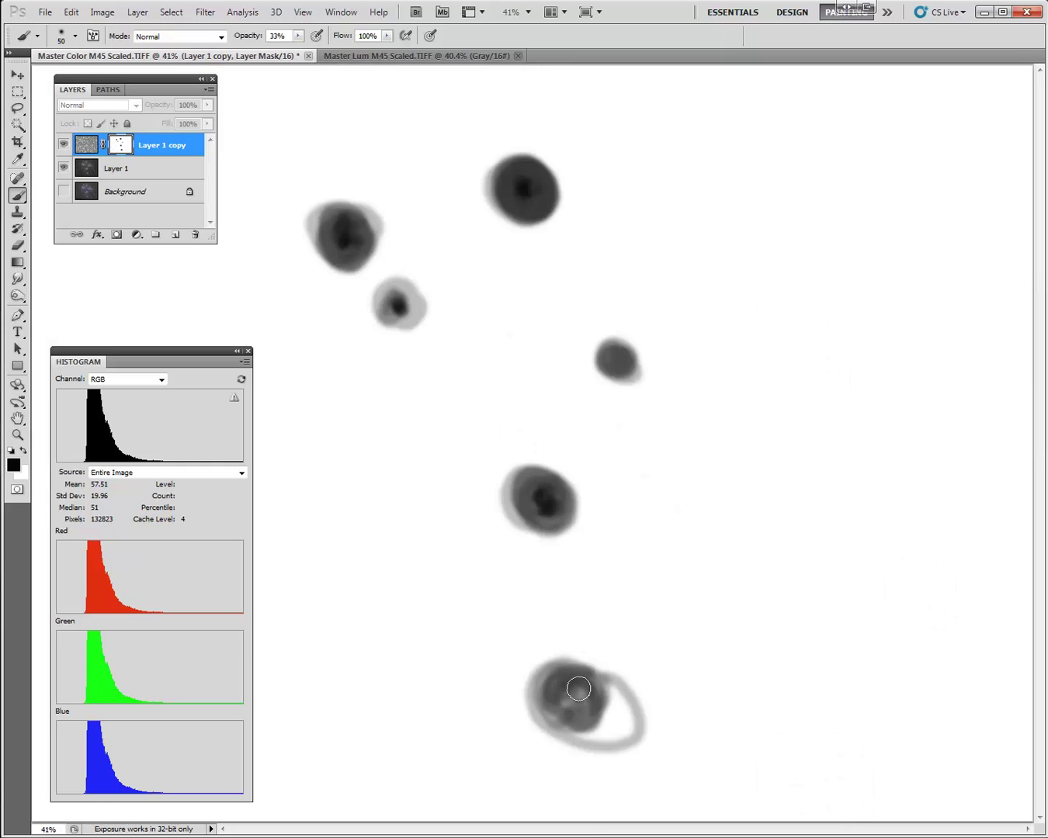
drag(569, 705, 561, 707)
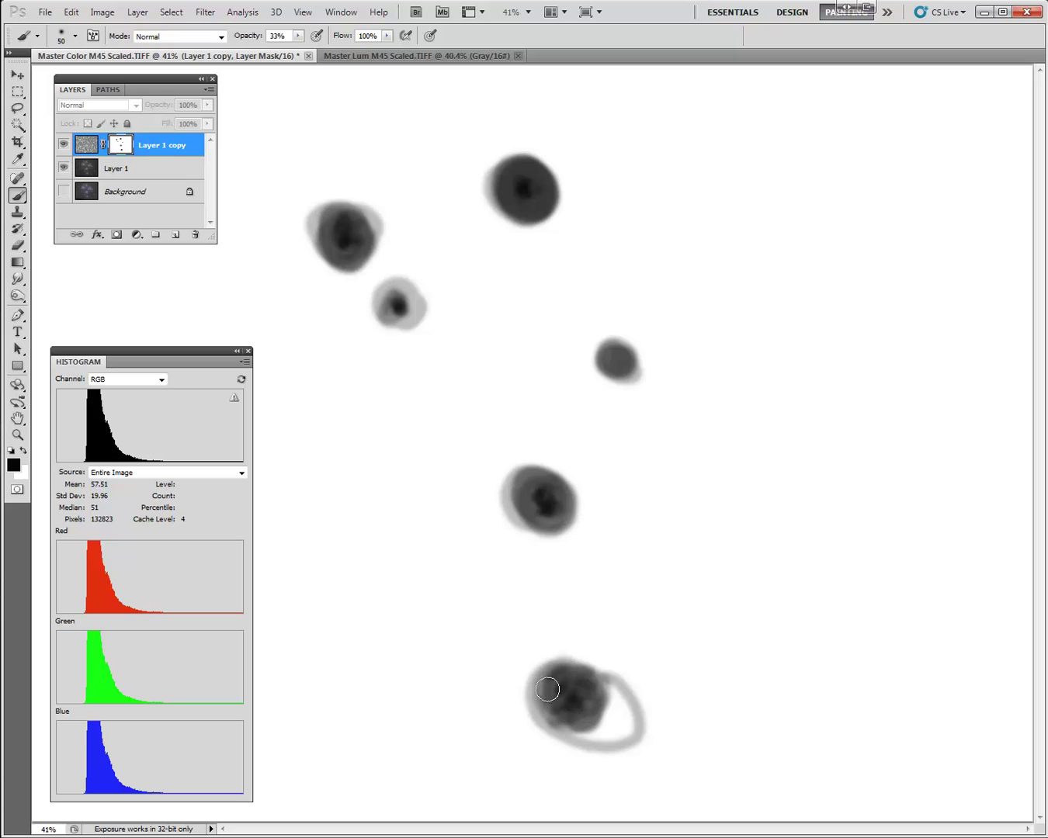
- Apply a Gaussian Blur with a radius of 23.3 pixels to the Layer 1 copy mask
click(204, 12)
mouse_move(246, 146)
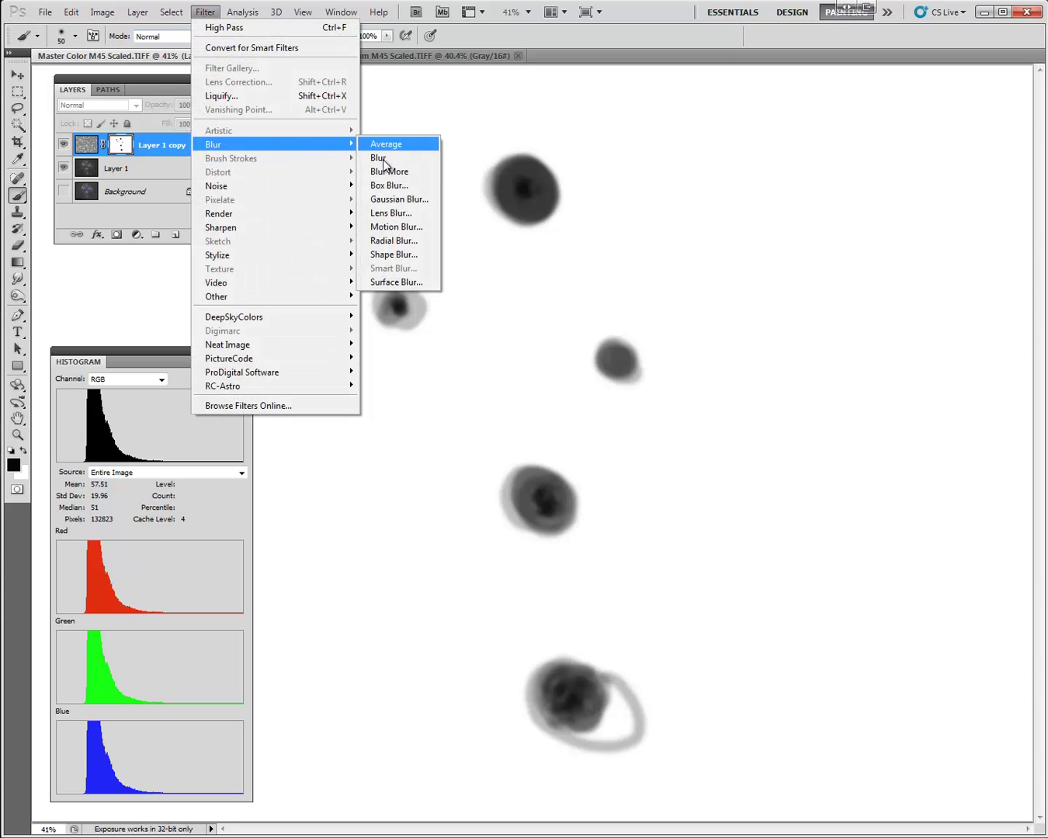
click(398, 199)
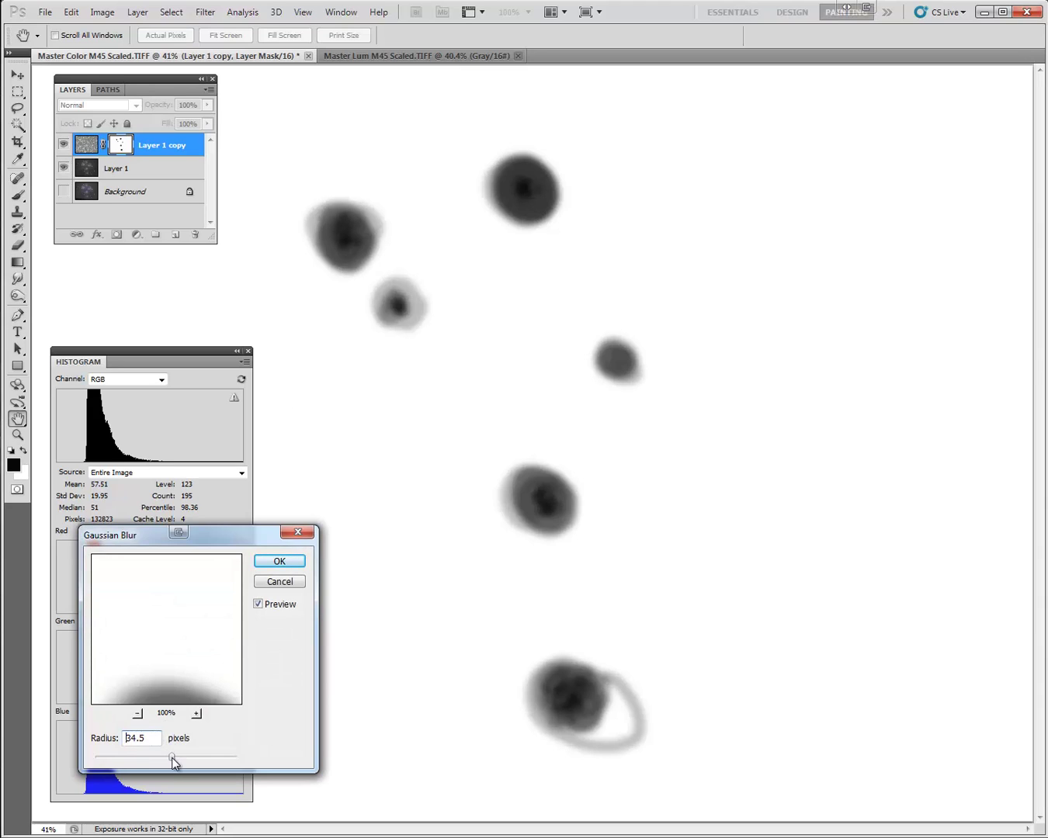
drag(173, 757, 172, 757)
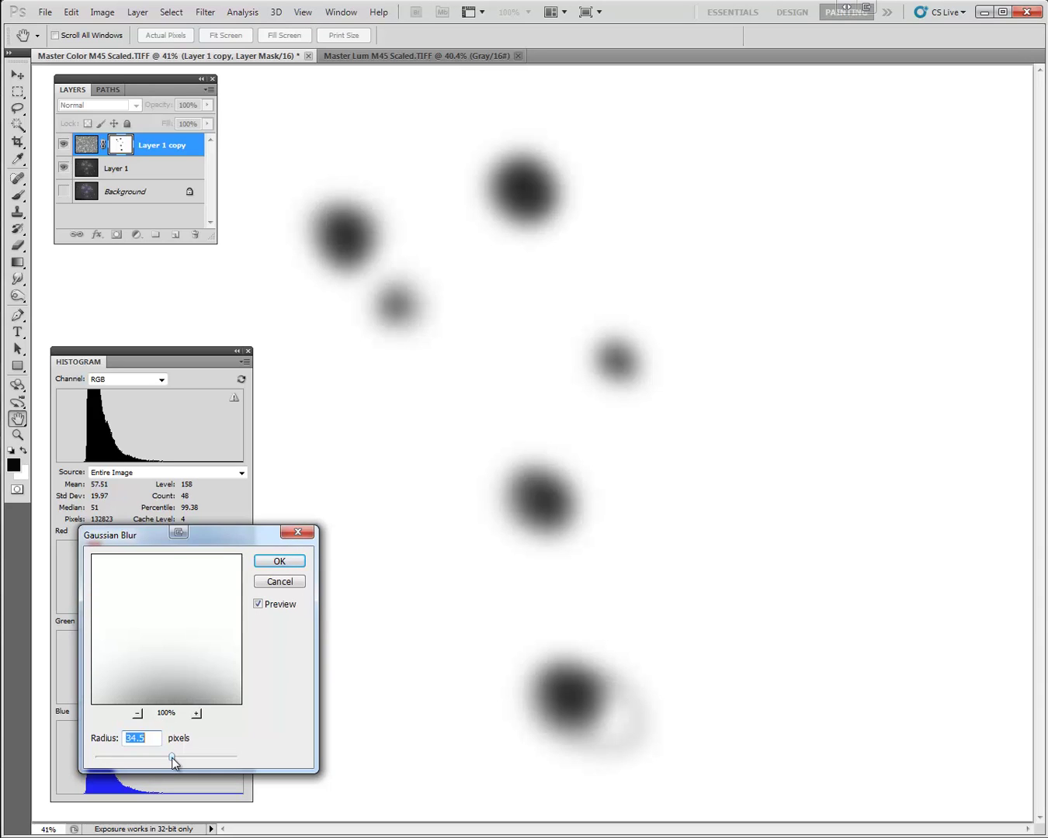
drag(172, 758, 163, 758)
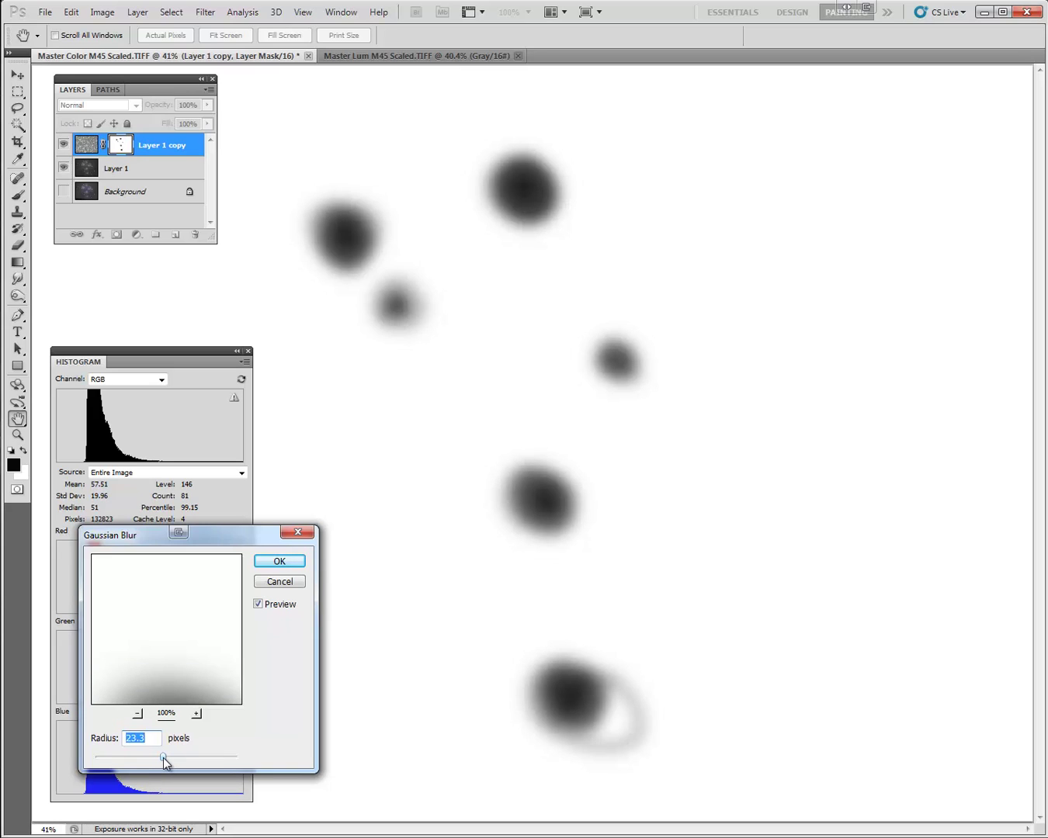
click(299, 565)
key(b)
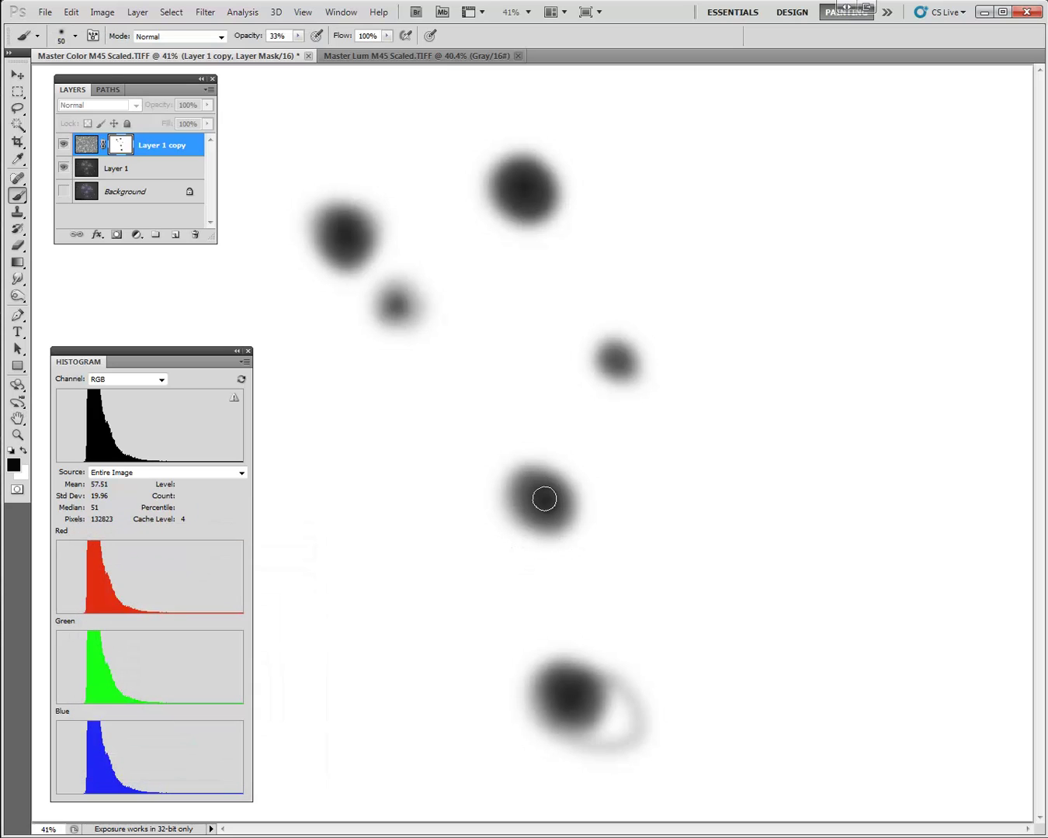
- Darken the mask's star spots with Levels by raising the black input level to 50
key(ctrl+l)
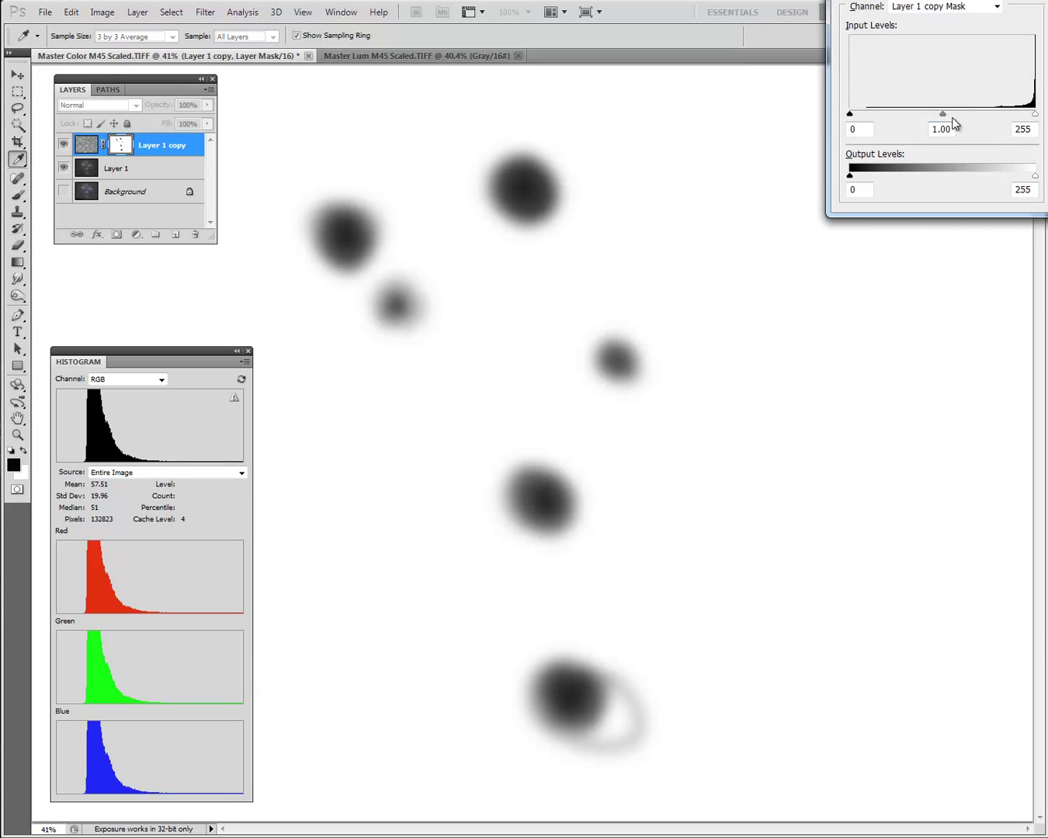
drag(852, 114, 891, 113)
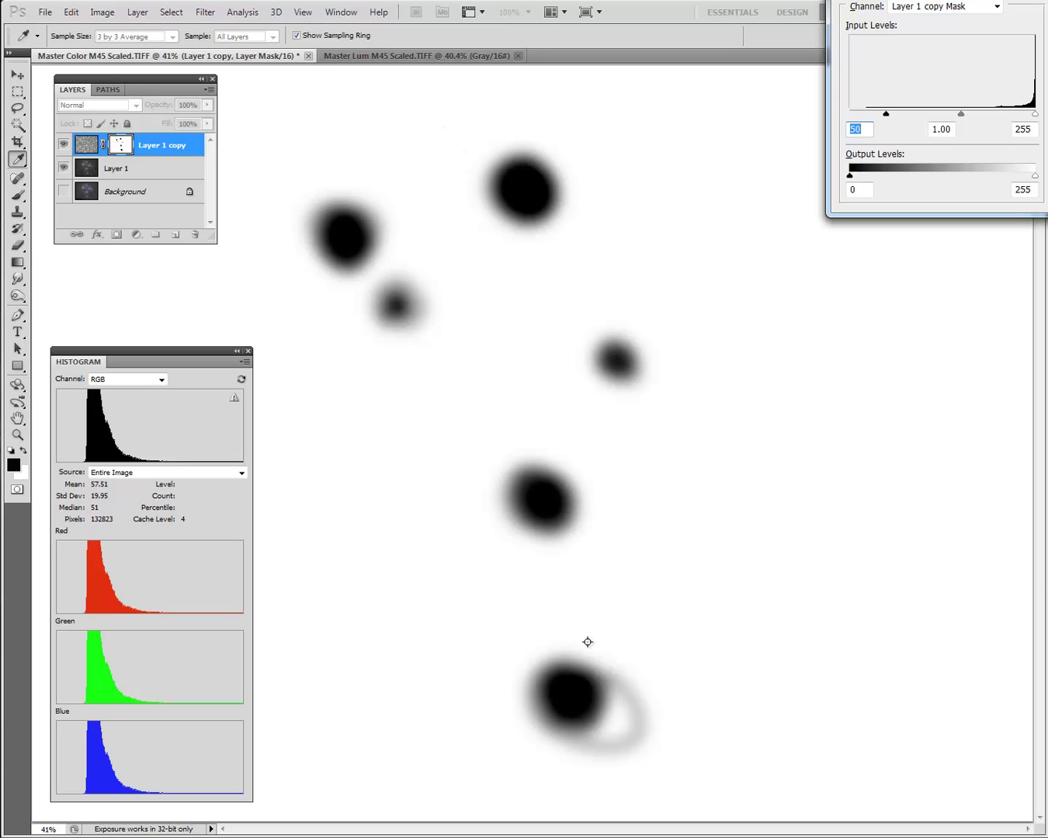
key(Return)
key(b)
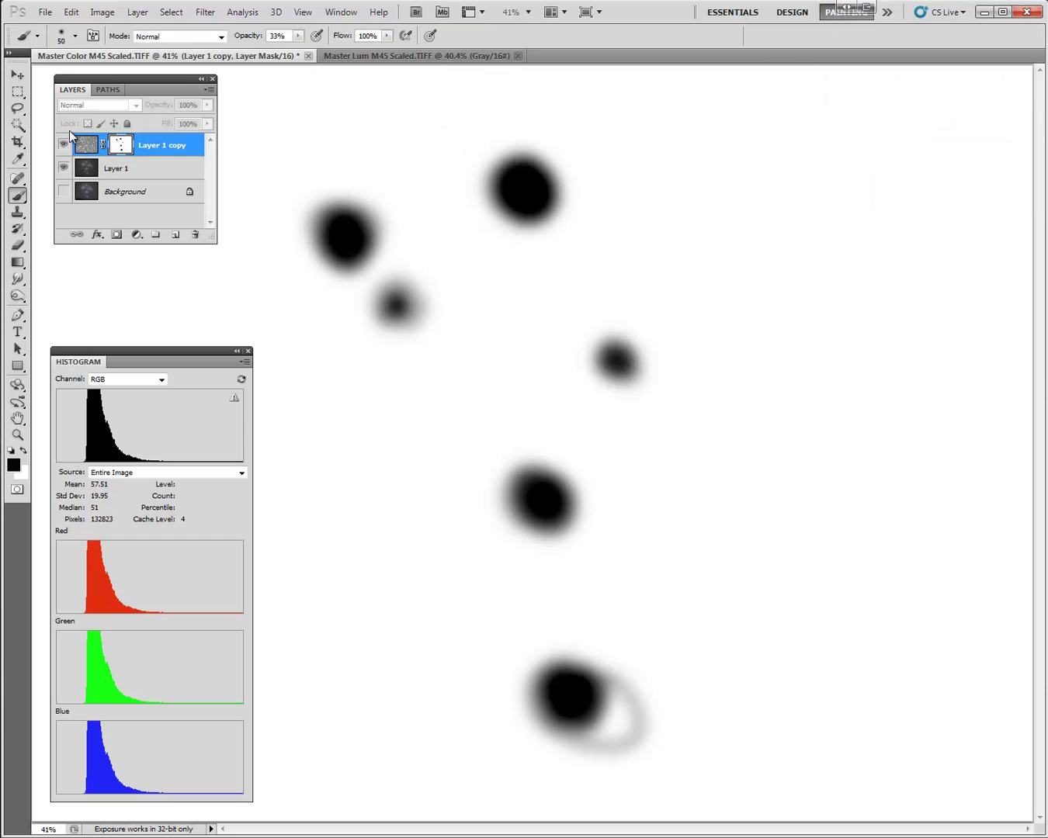
- Return from the mask view to the image and merge Layer 1 copy with Layer 1
click(92, 144)
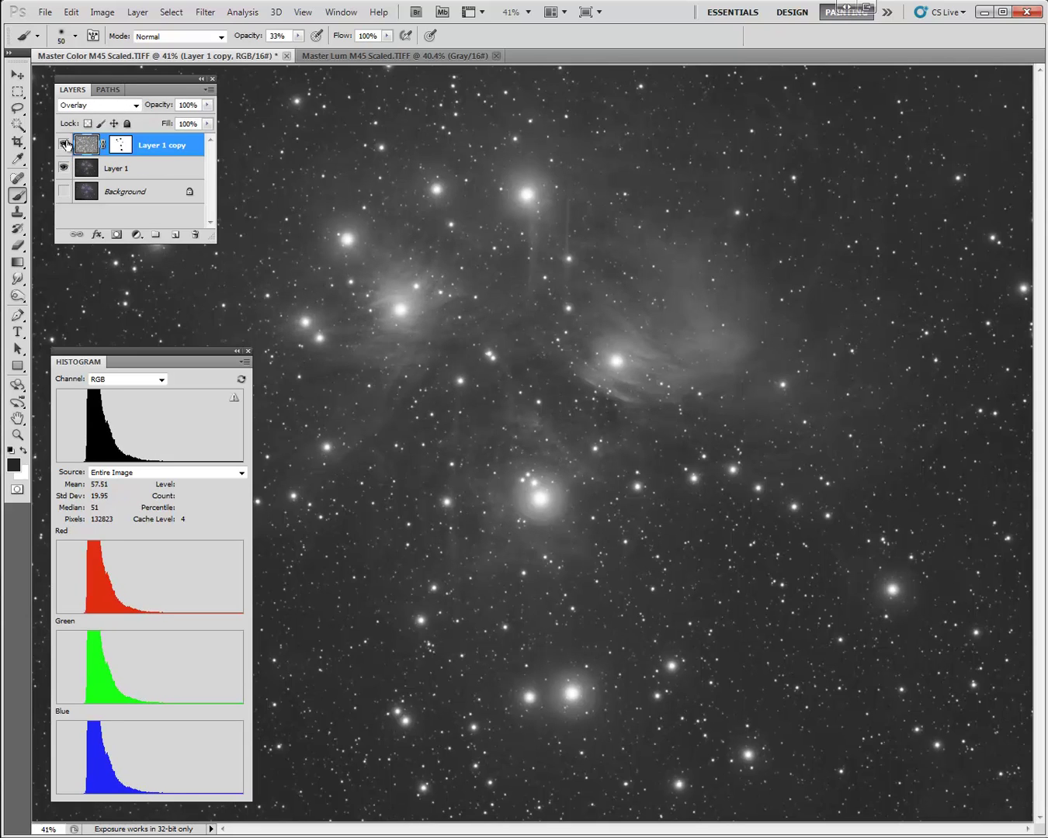
click(64, 144)
click(130, 169)
shift+click(152, 146)
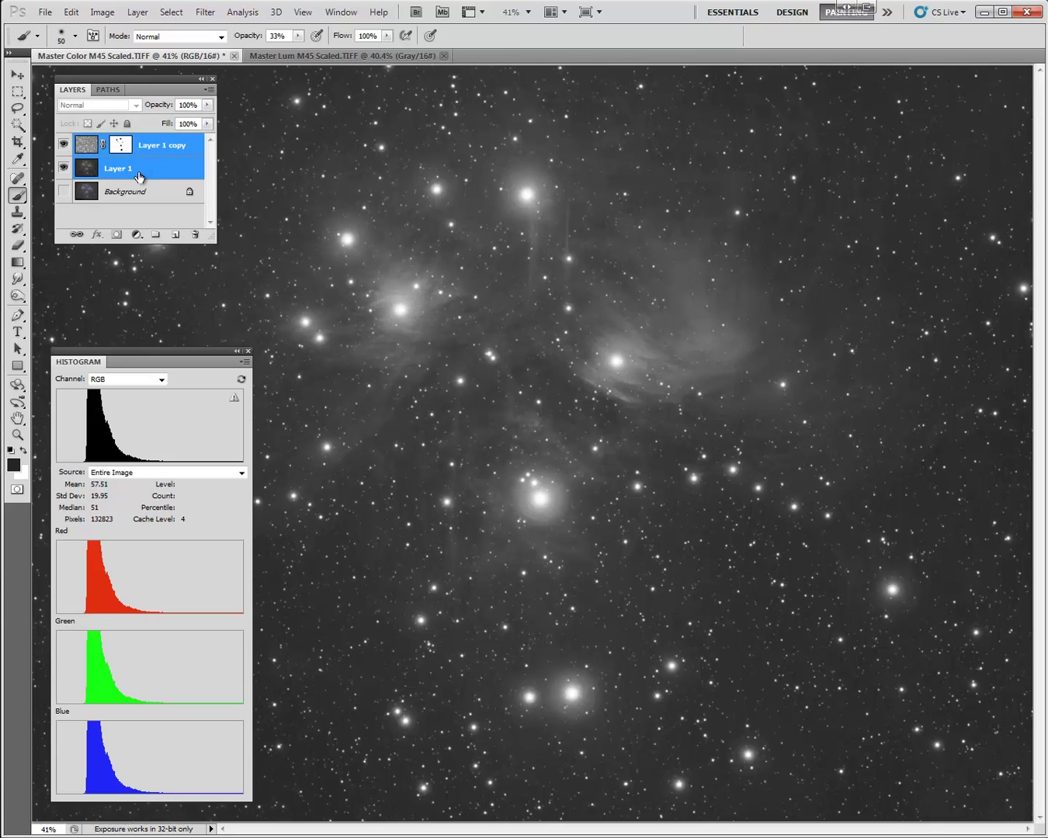
right_click(142, 171)
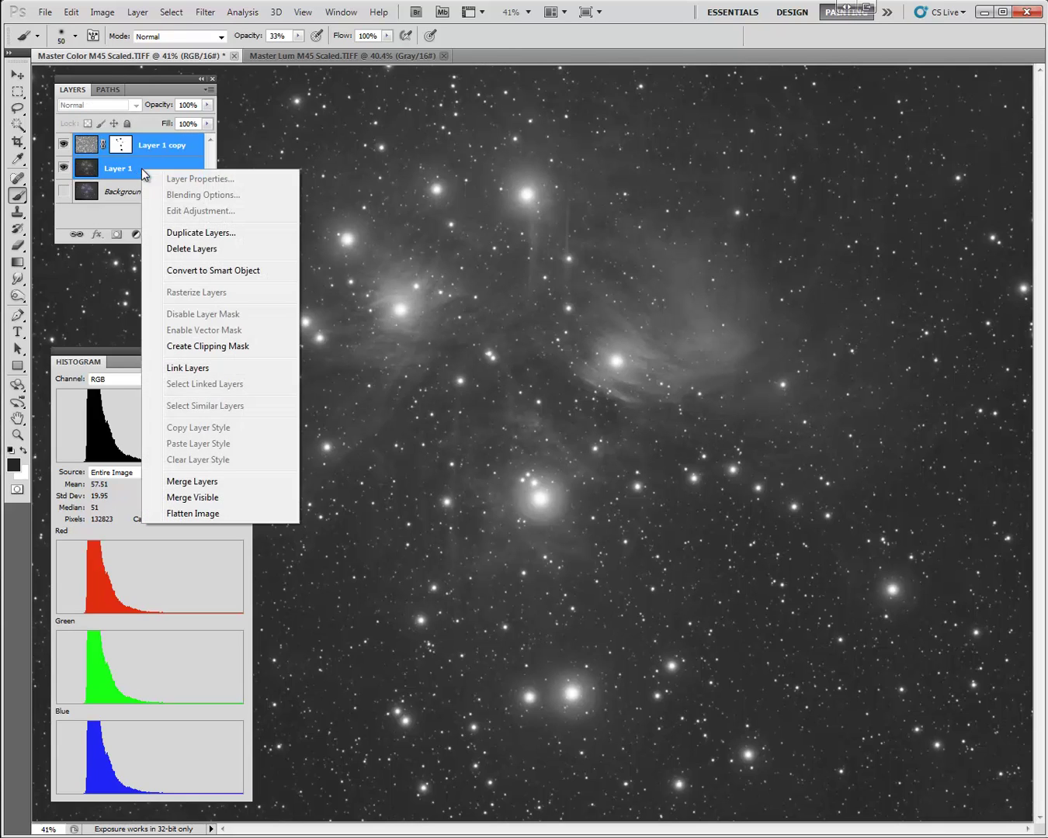
click(229, 487)
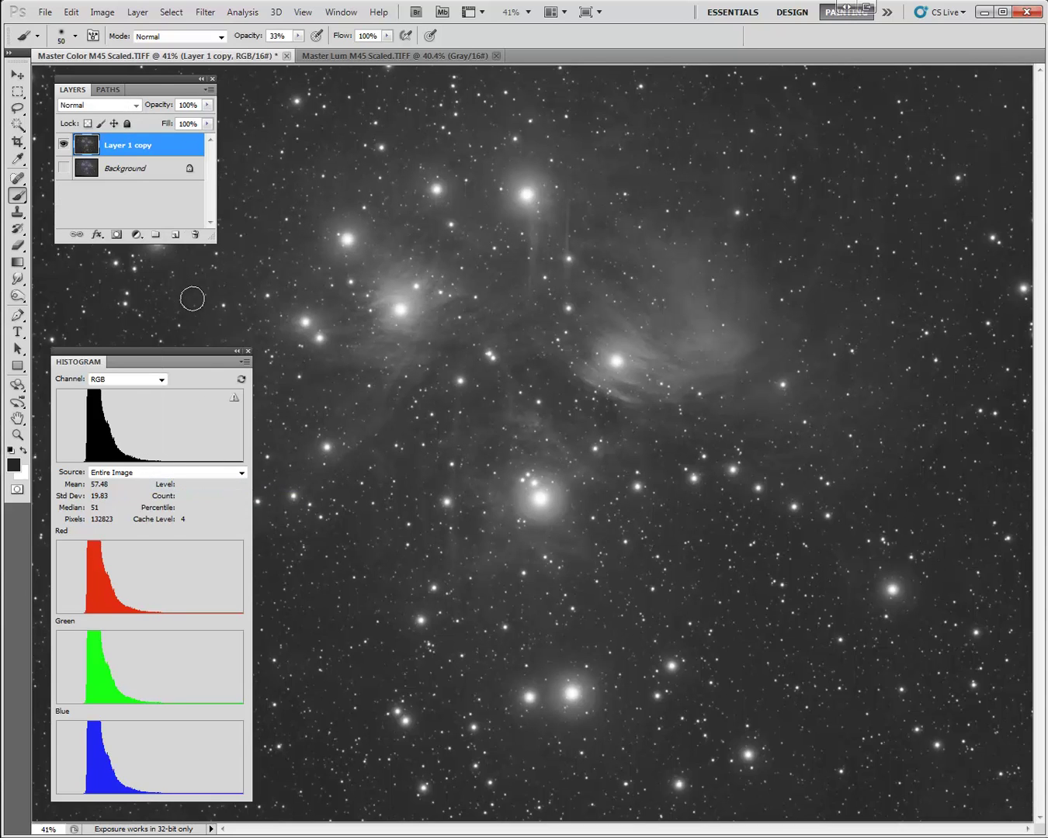
- Set the merged layer's blend mode to Luminosity, then select the Background layer and make it visible
click(107, 106)
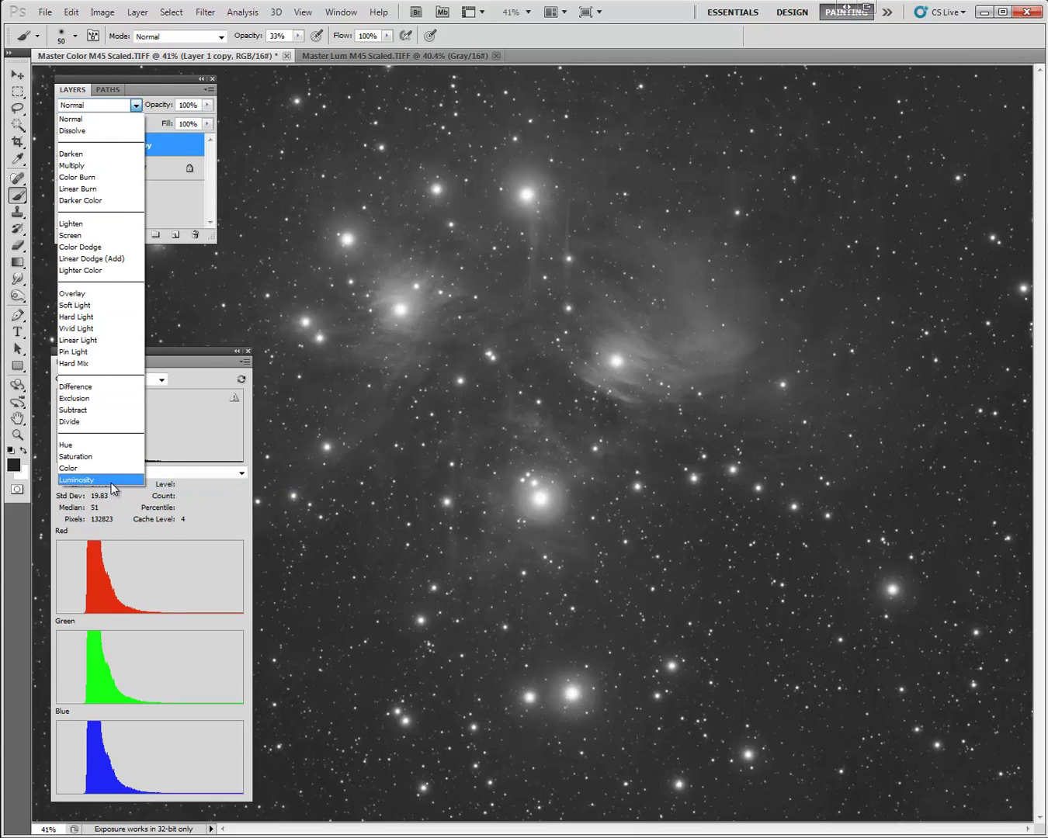
click(111, 480)
click(140, 172)
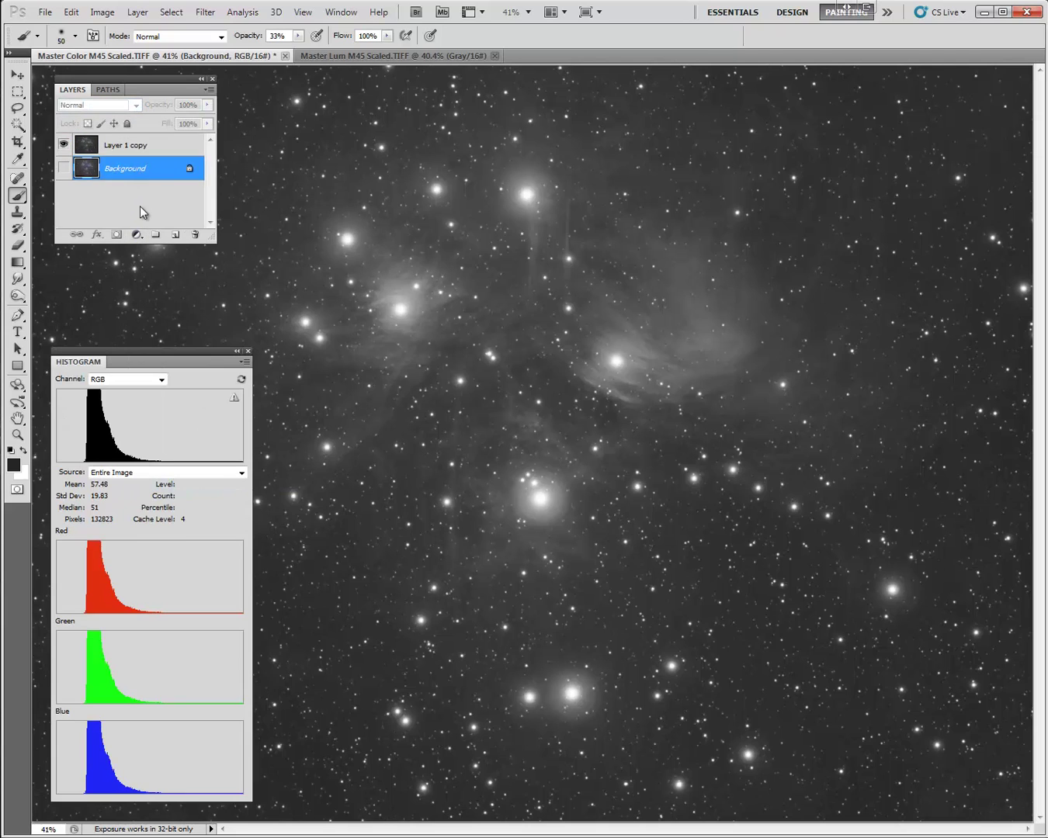
click(63, 168)
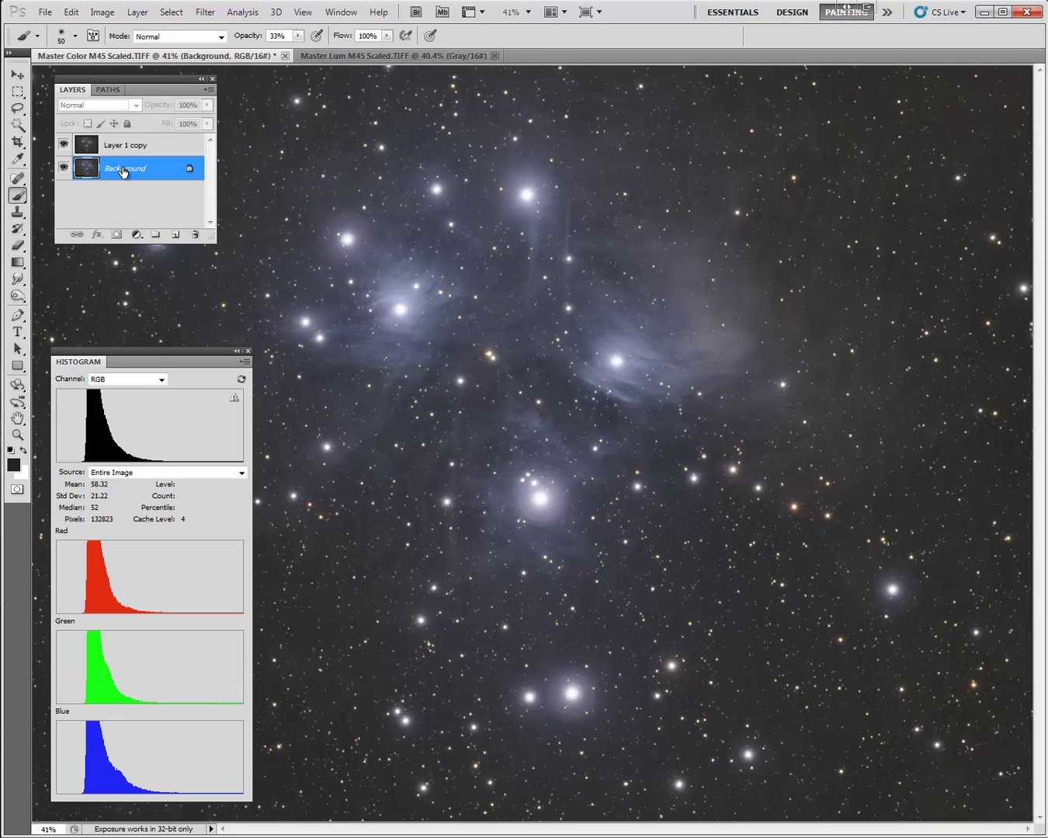
click(63, 146)
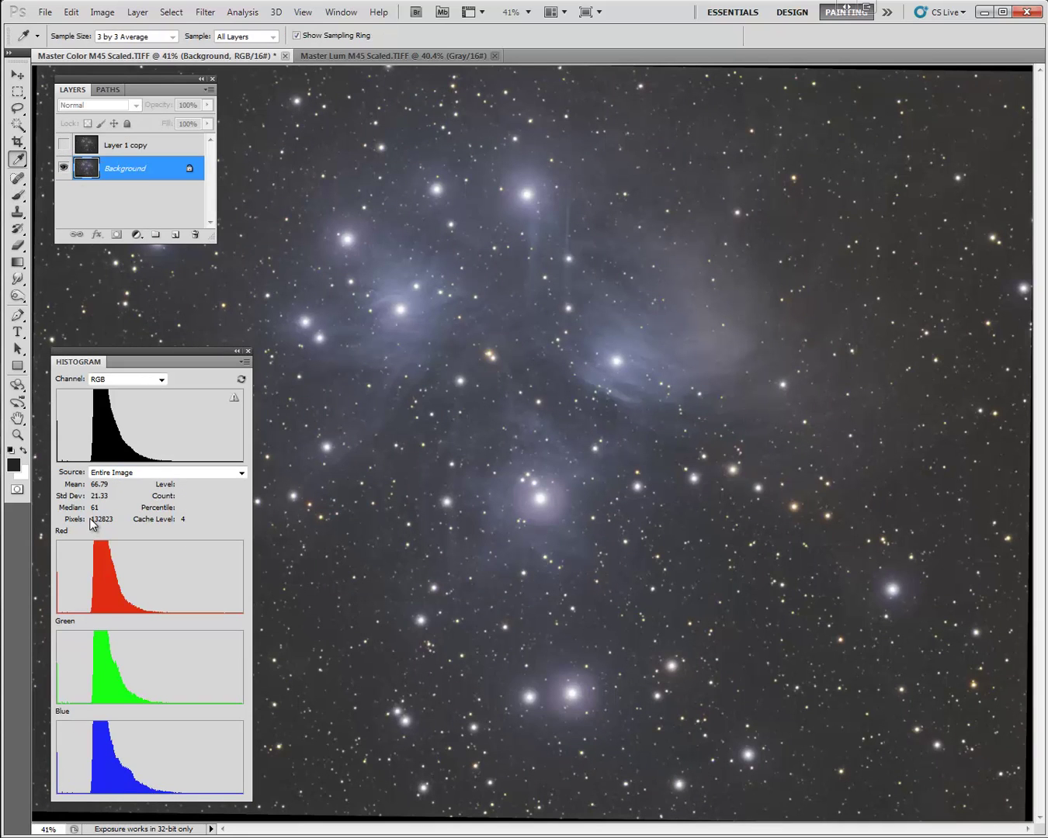
key(ctrl+l)
drag(877, 2, 806, 71)
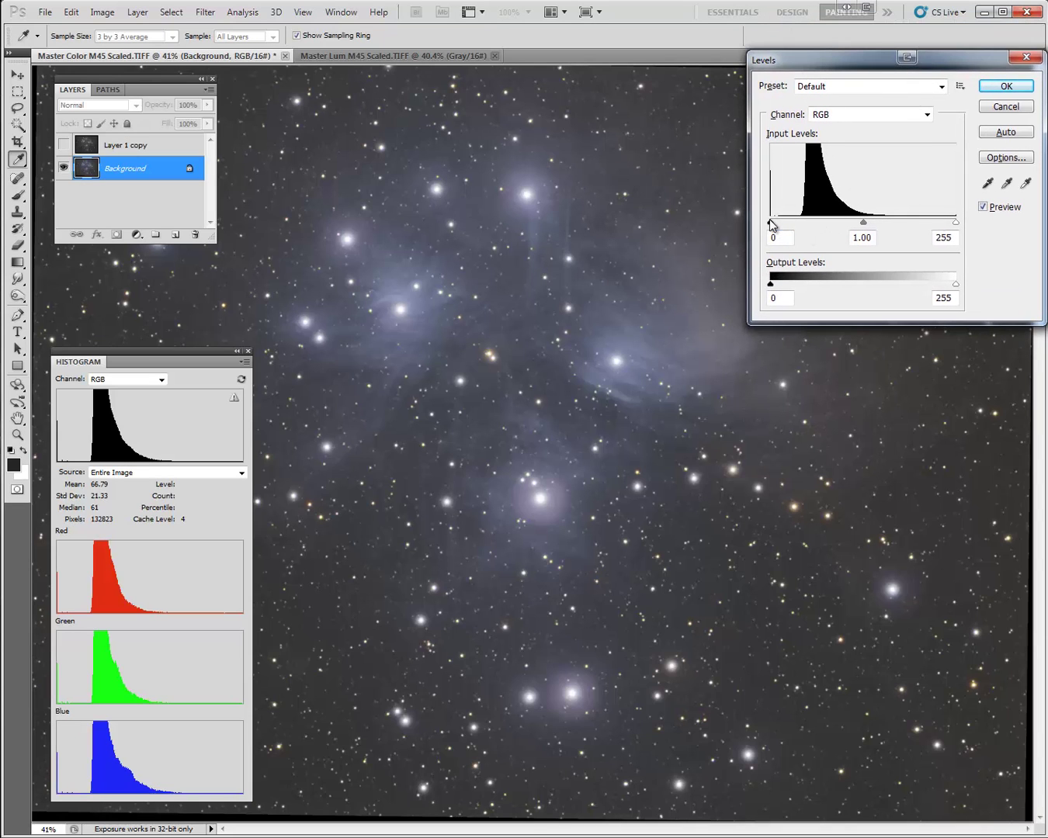
drag(770, 221, 802, 226)
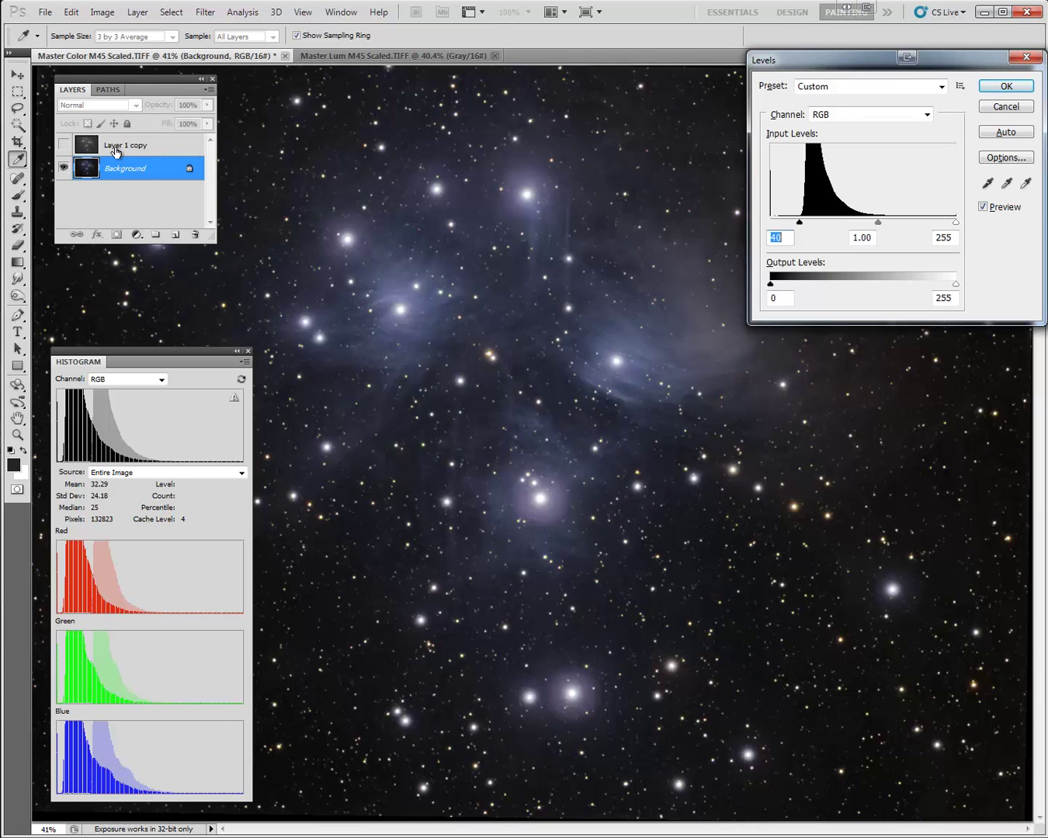
click(1004, 106)
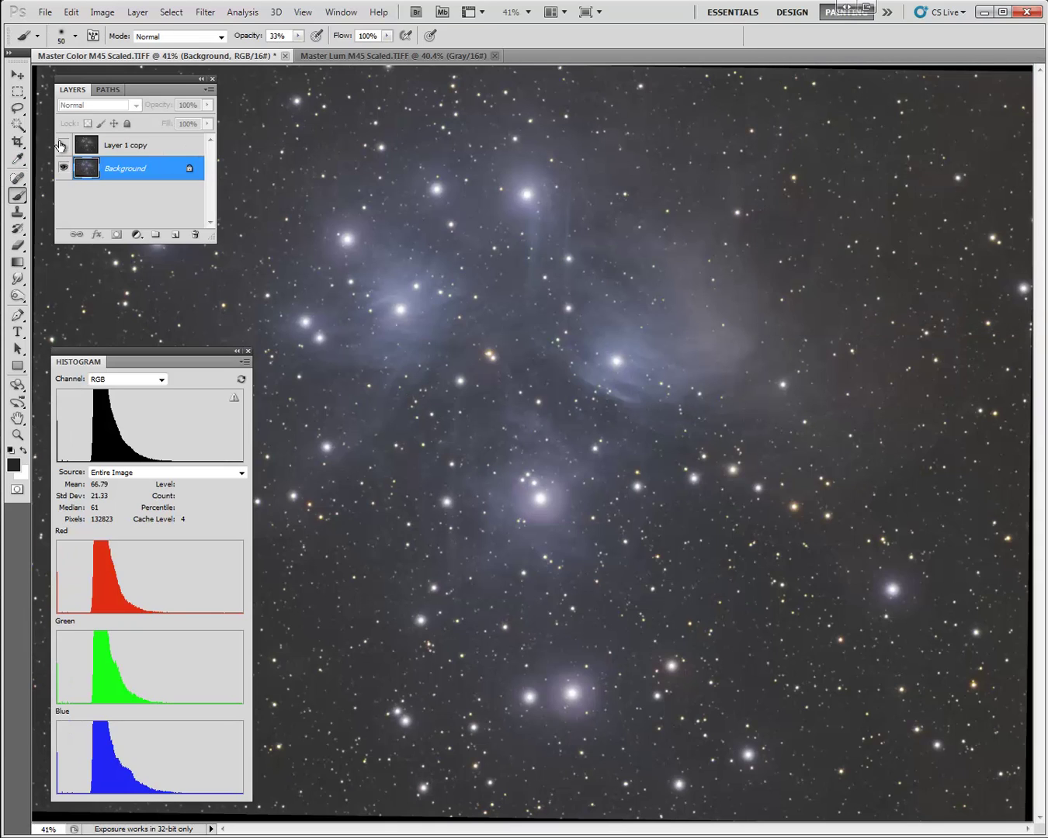
click(63, 145)
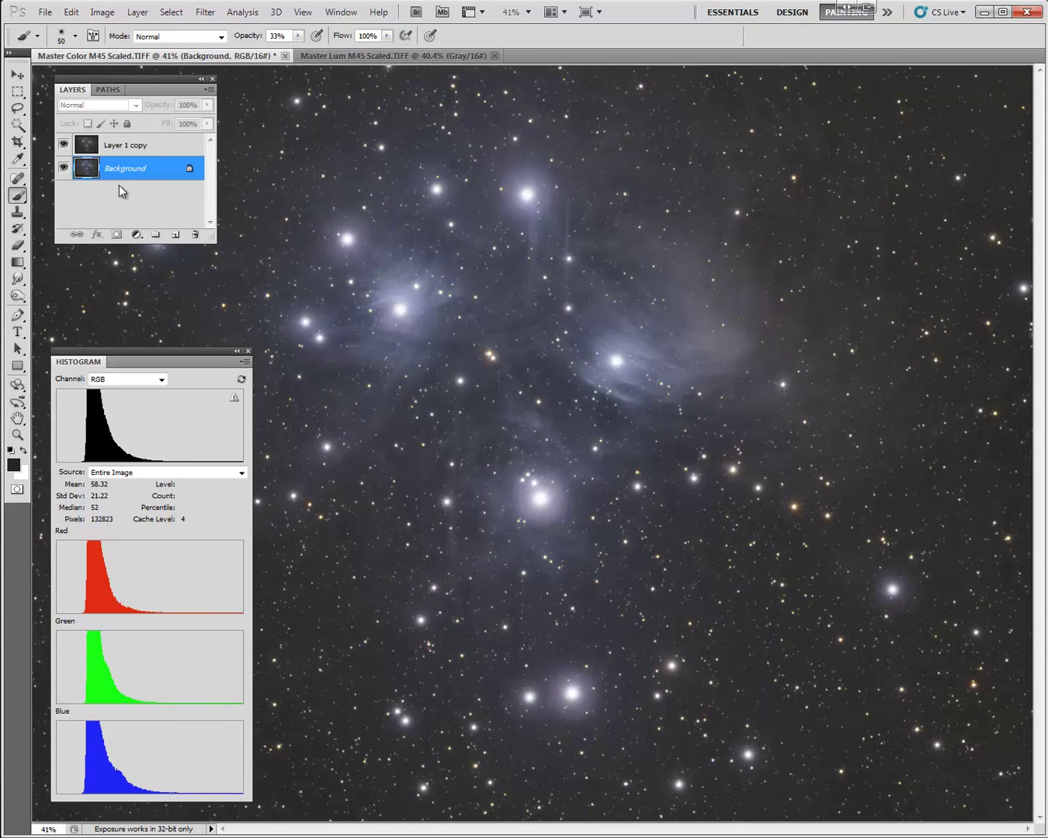
- Apply Levels to the Background layer with the black input level at 39, comparing the image with and without the preview
key(ctrl+l)
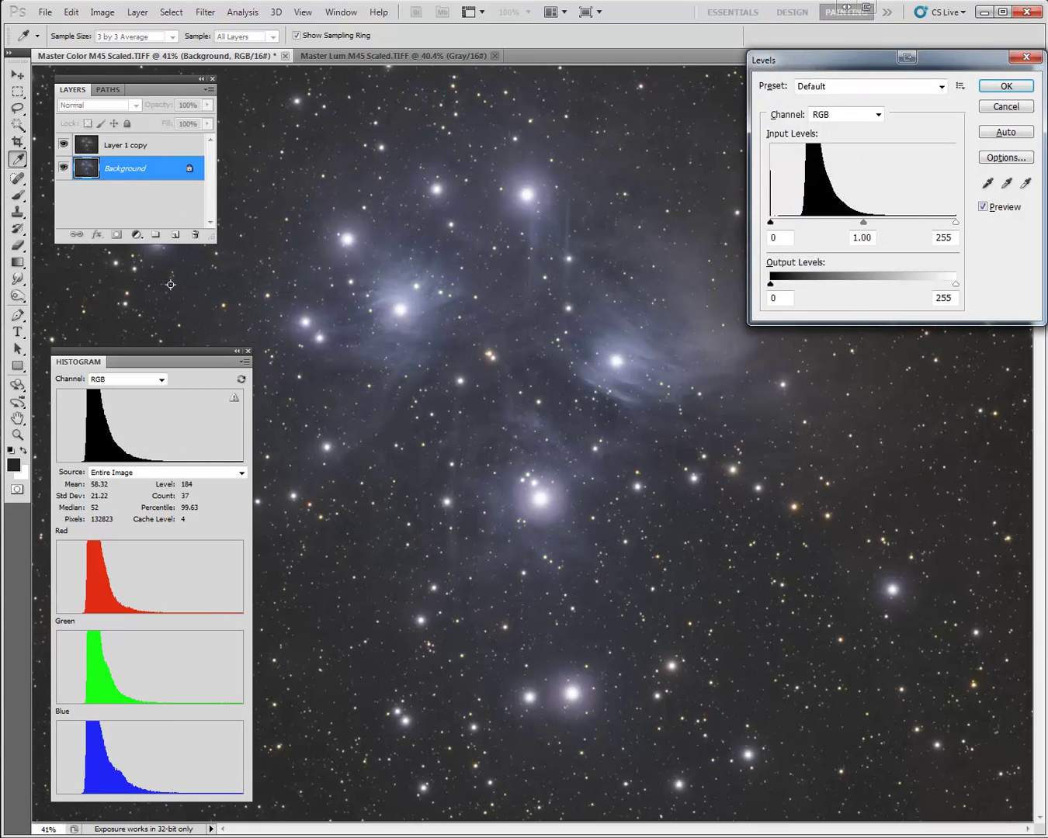
drag(772, 225, 795, 222)
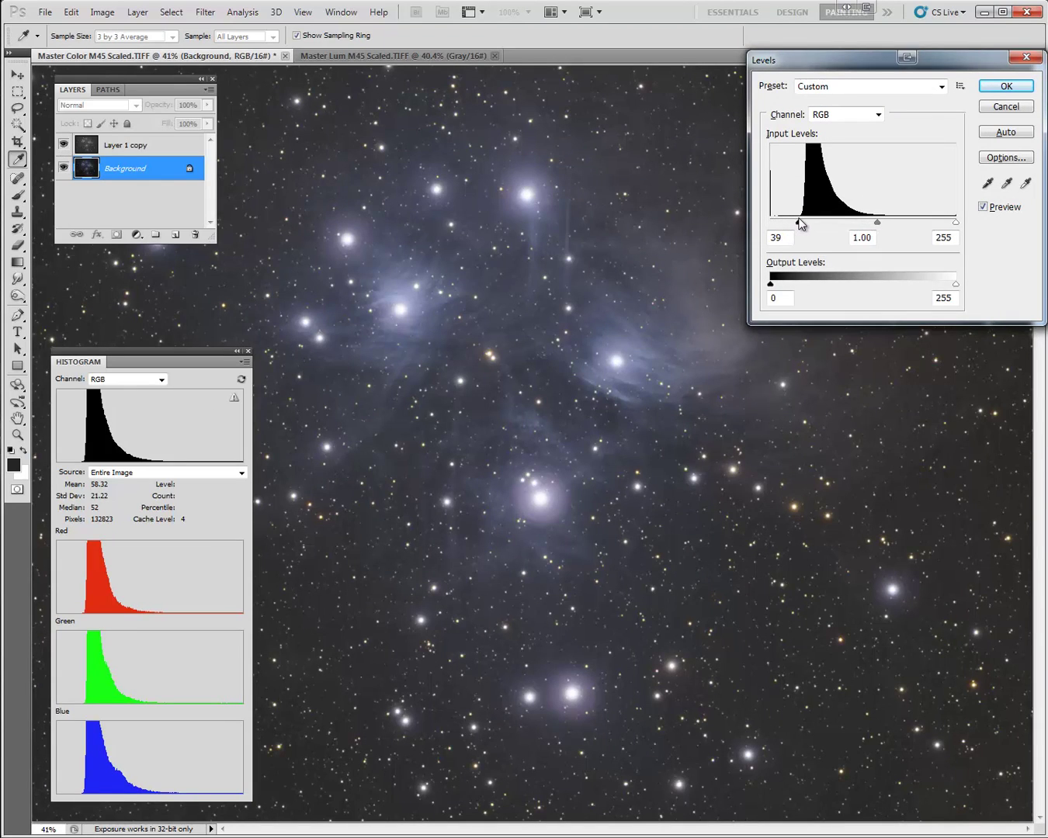
drag(800, 224, 801, 225)
click(984, 207)
click(983, 208)
click(984, 207)
click(983, 207)
click(984, 207)
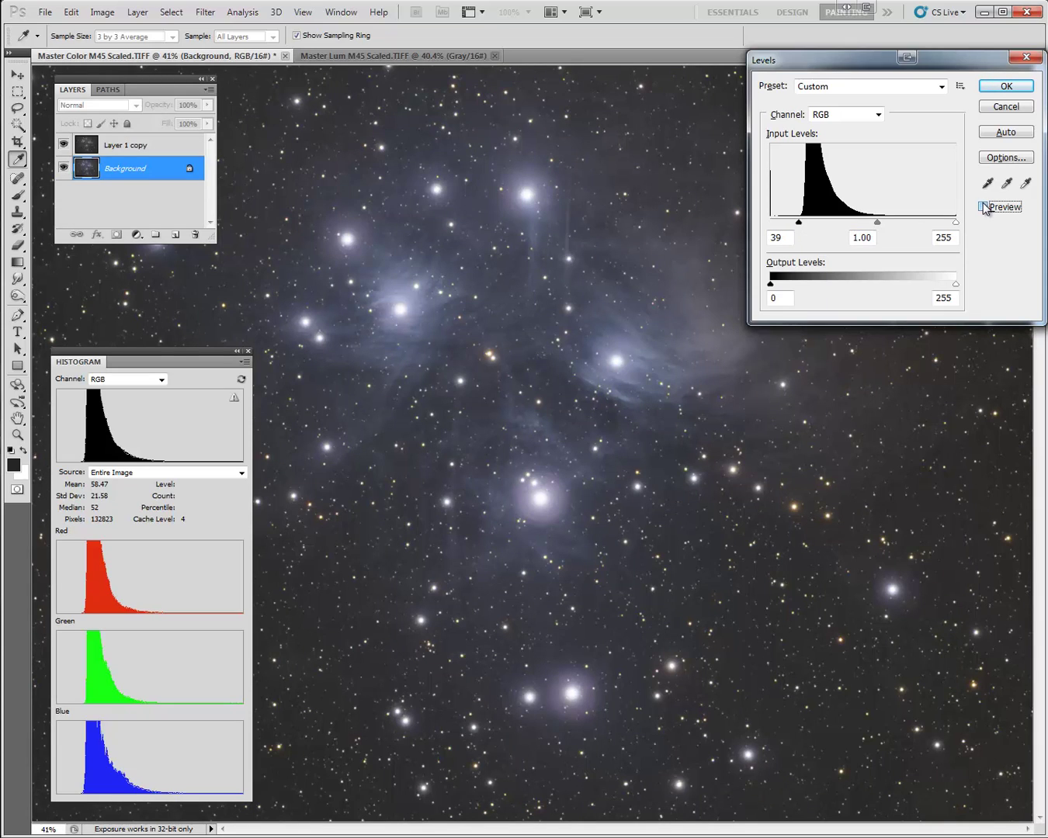
click(984, 207)
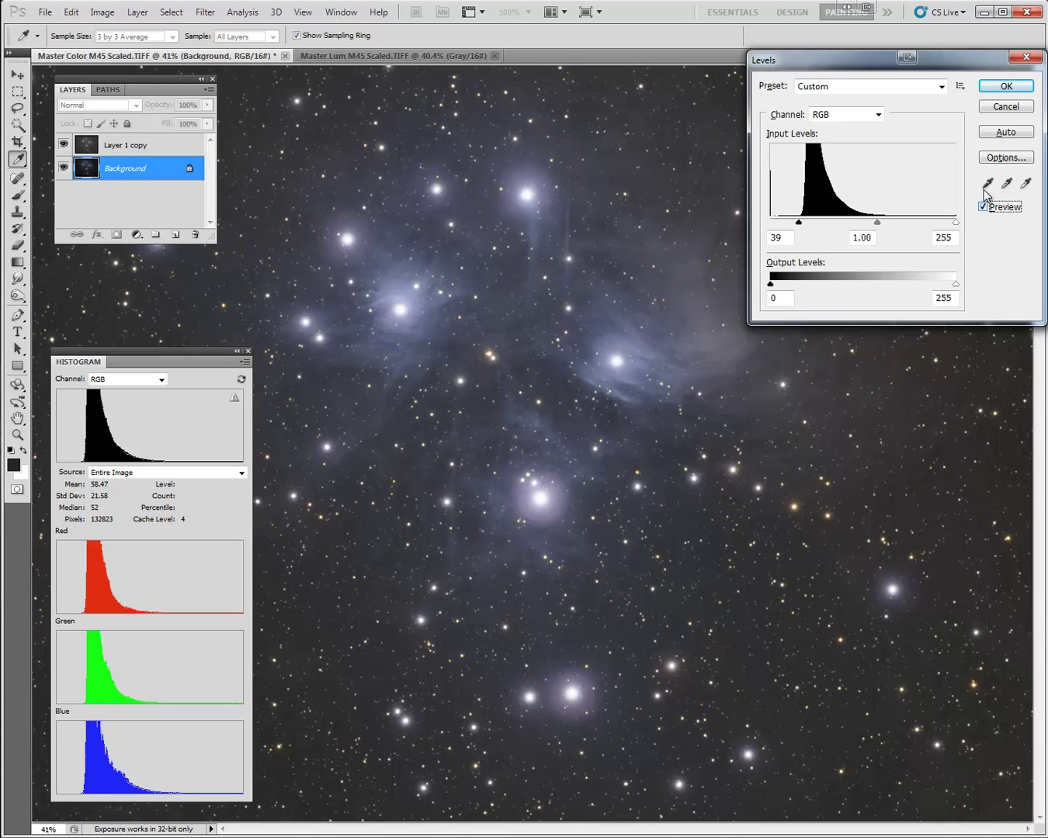
click(1006, 86)
key(b)
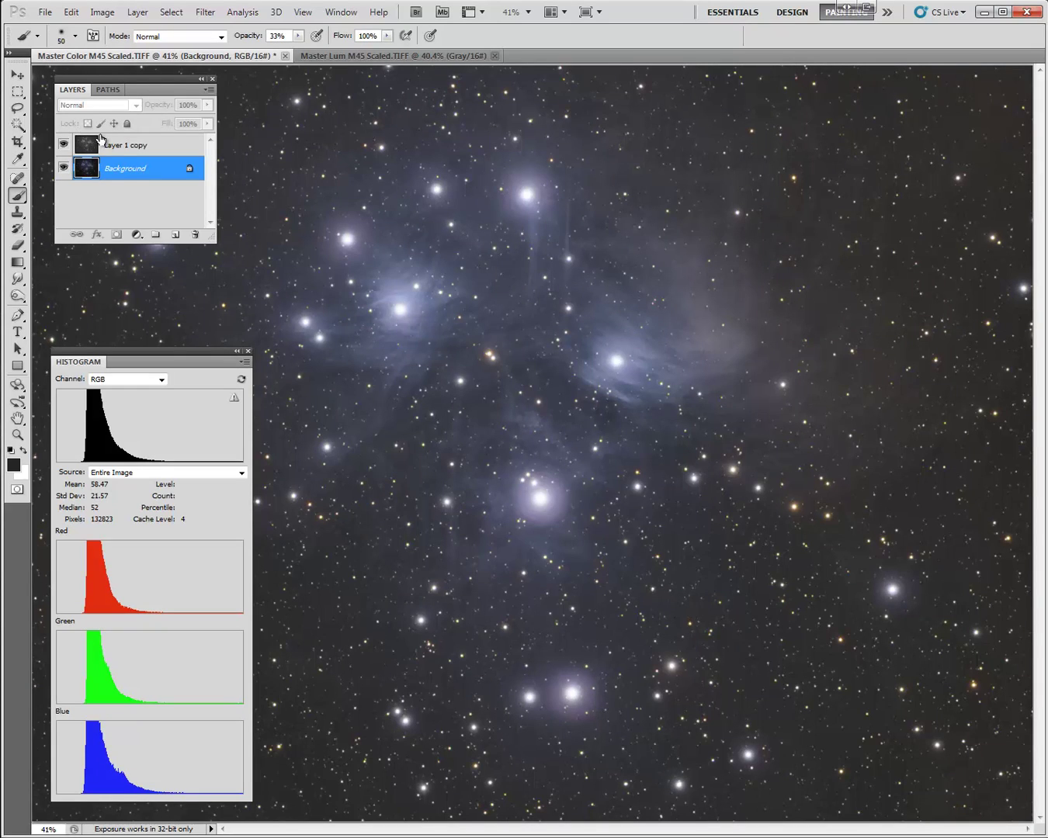
- Darken Layer 1 copy with Curves, pulling the RGB curve down at an upper point and at a lower point of input 100, output 80
click(121, 148)
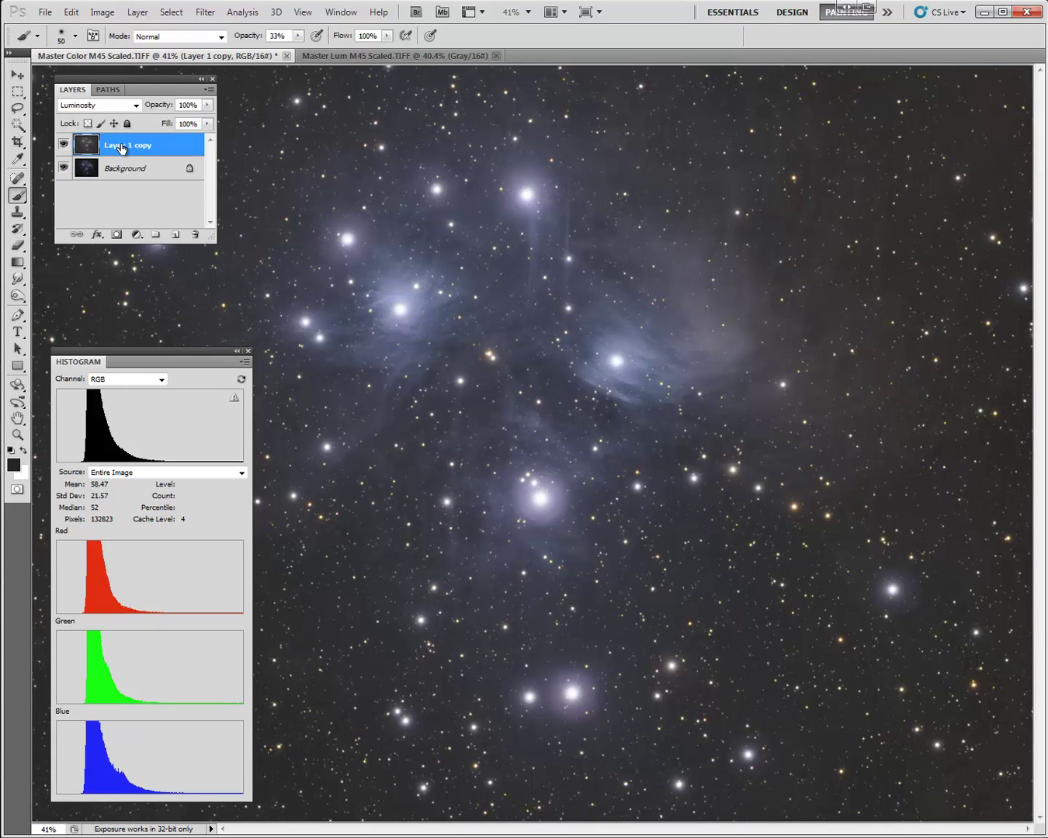
click(101, 12)
mouse_move(196, 47)
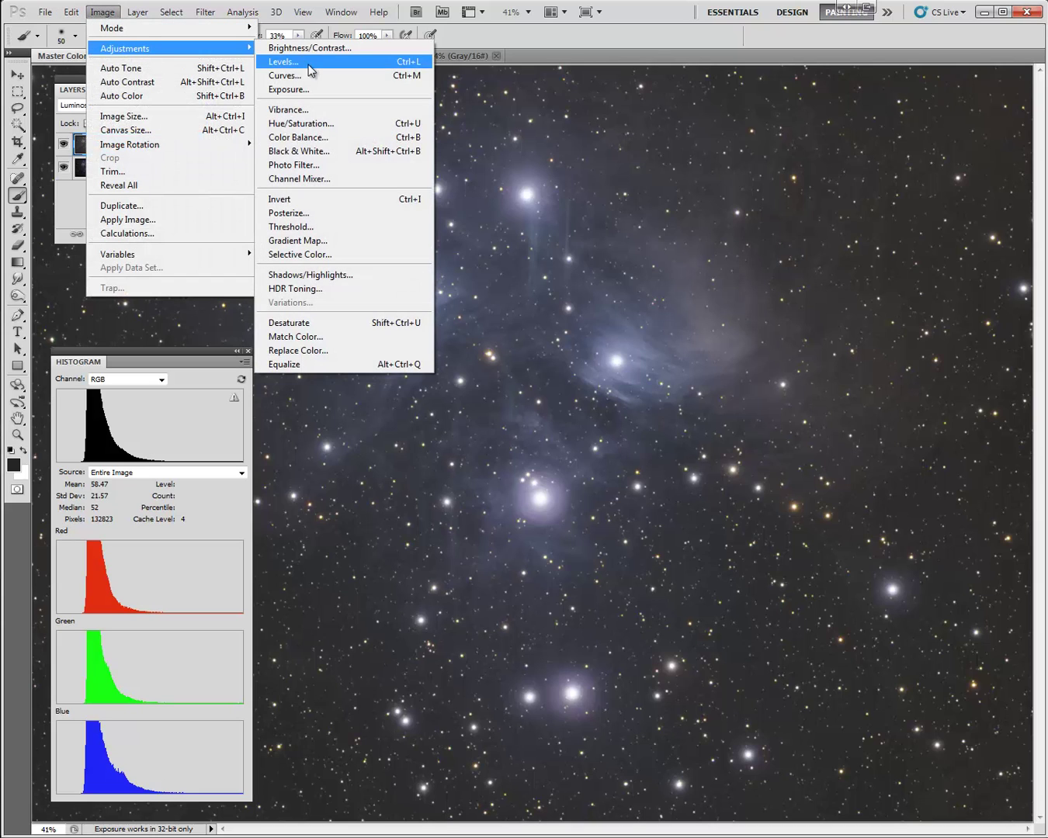
click(313, 79)
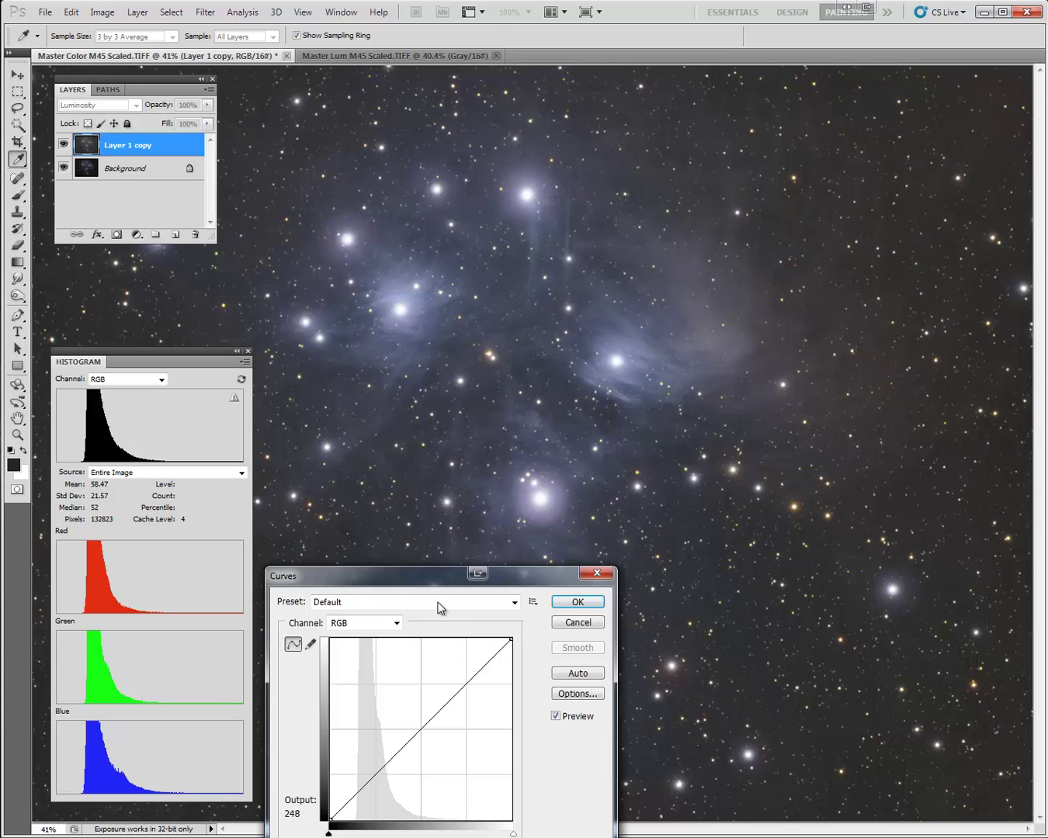
drag(439, 583, 893, 550)
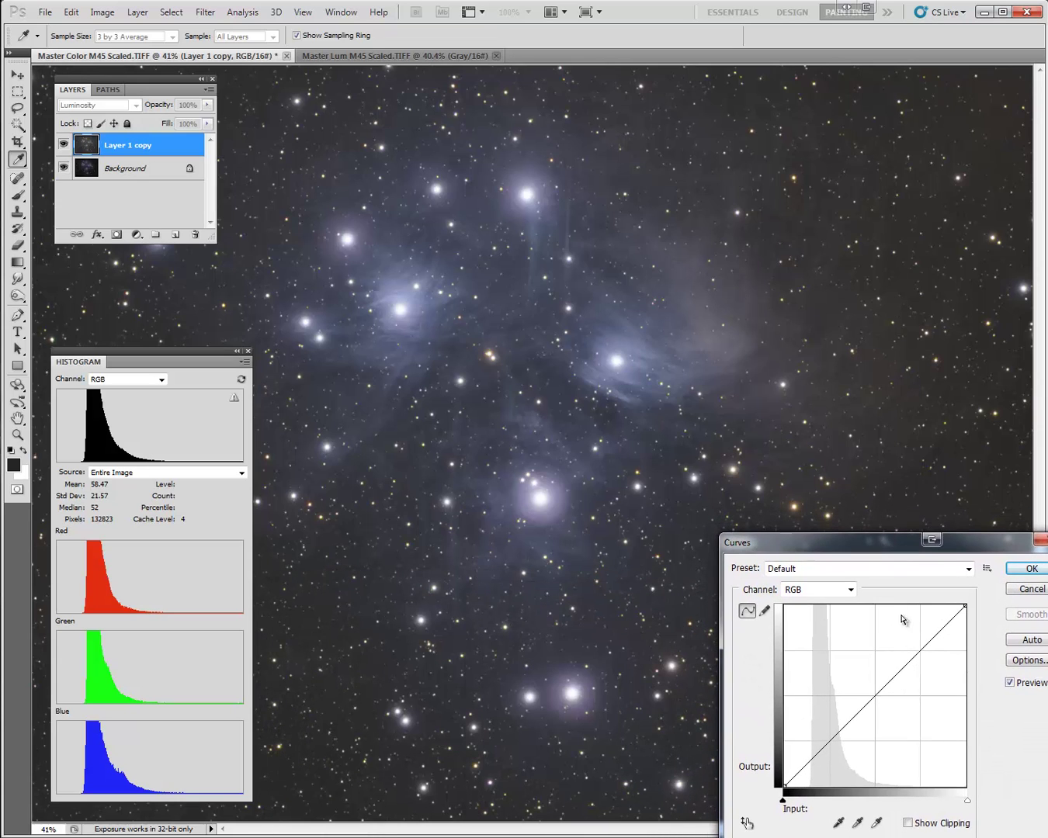
drag(890, 682, 898, 686)
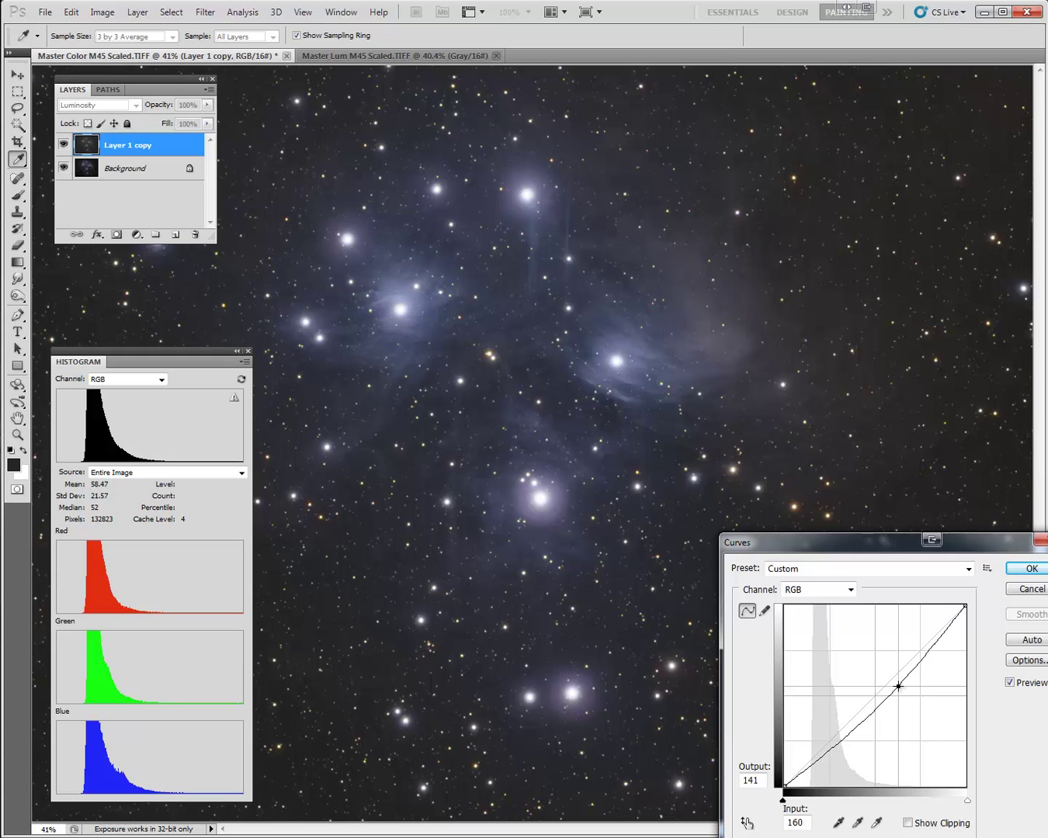
drag(898, 686, 917, 673)
drag(861, 730, 855, 730)
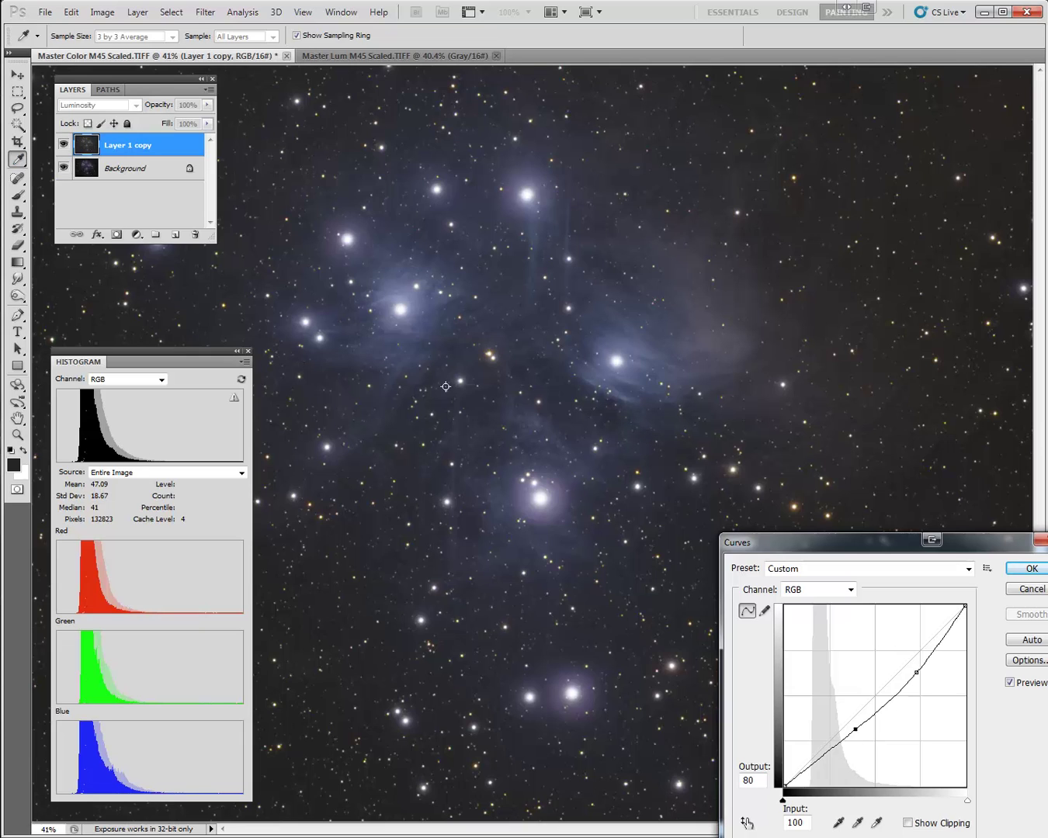
key(Return)
key(b)
- Compare the luminance and colour contributions by hiding and showing the Background layer and Layer 1 copy
click(65, 167)
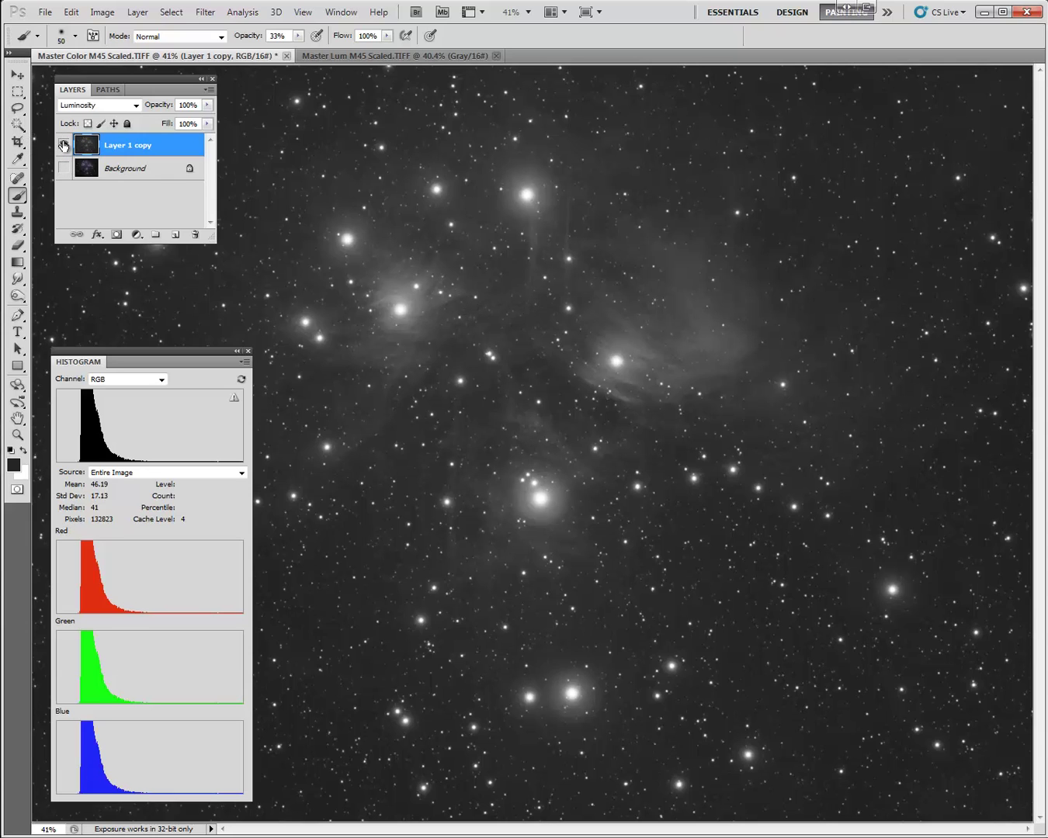
click(64, 144)
click(65, 144)
click(63, 168)
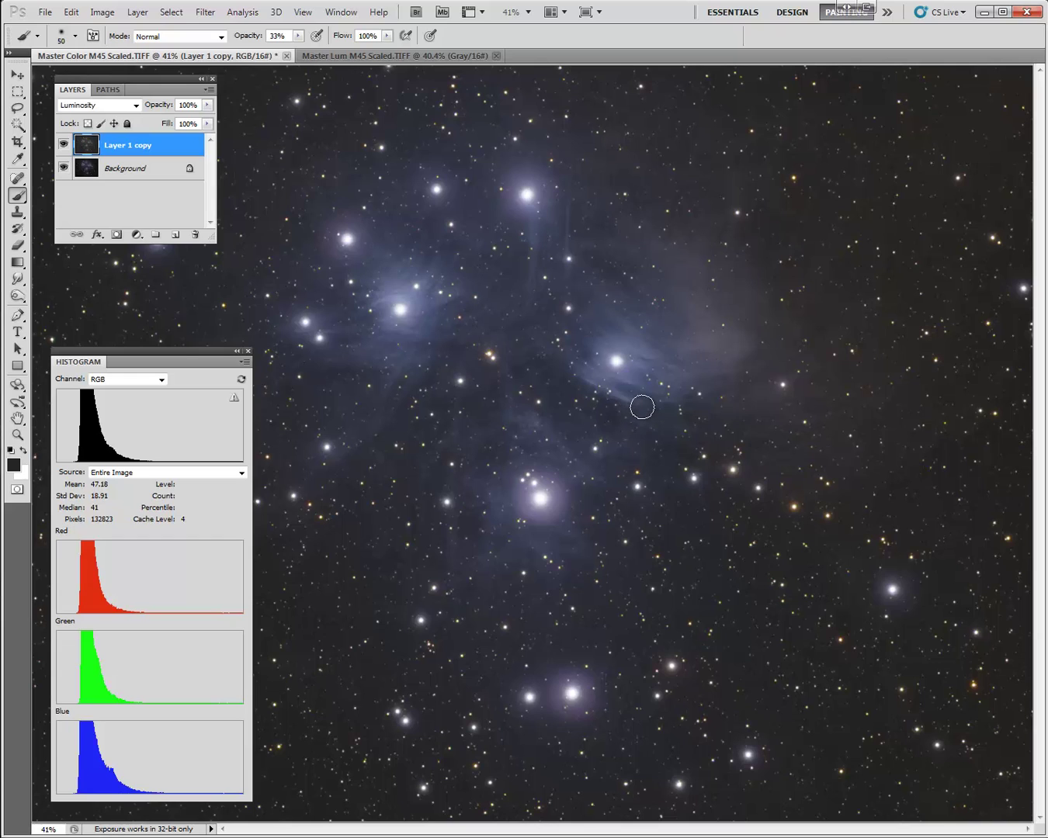
- Hide Layer 1 copy and apply Selective Color to the Background layer's magentas with Cyan +100% and Magenta -100%
click(125, 168)
click(63, 145)
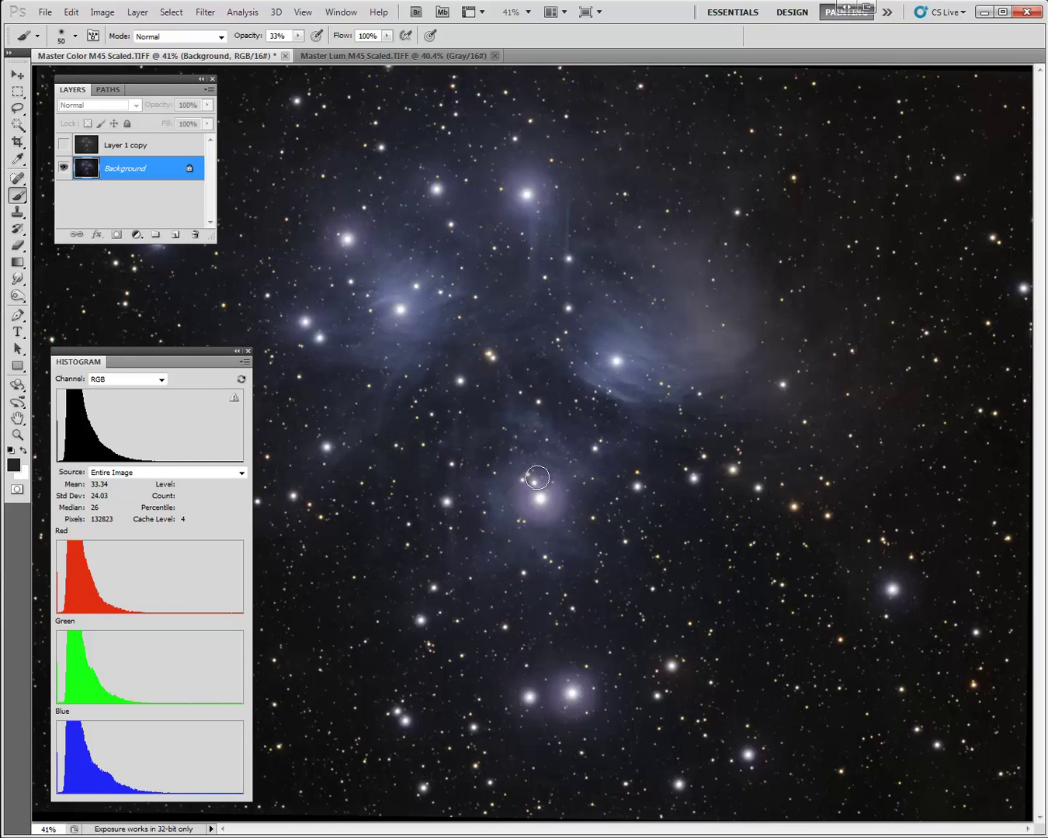
click(115, 12)
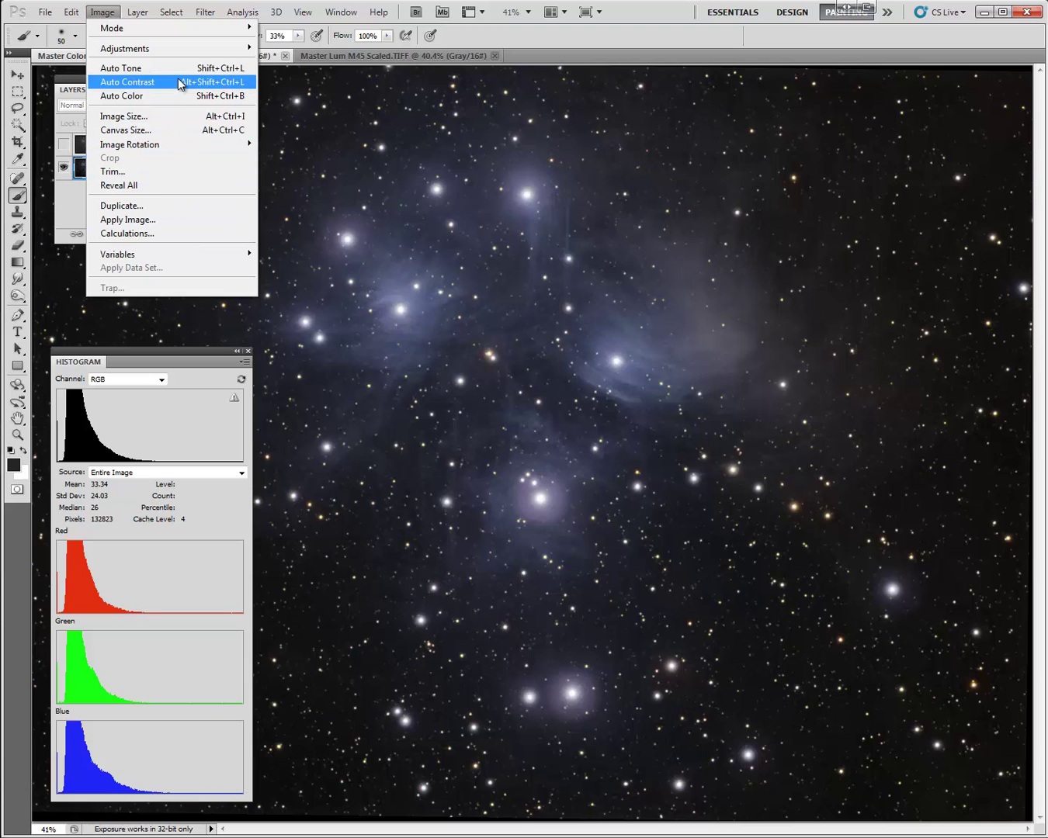
mouse_move(188, 49)
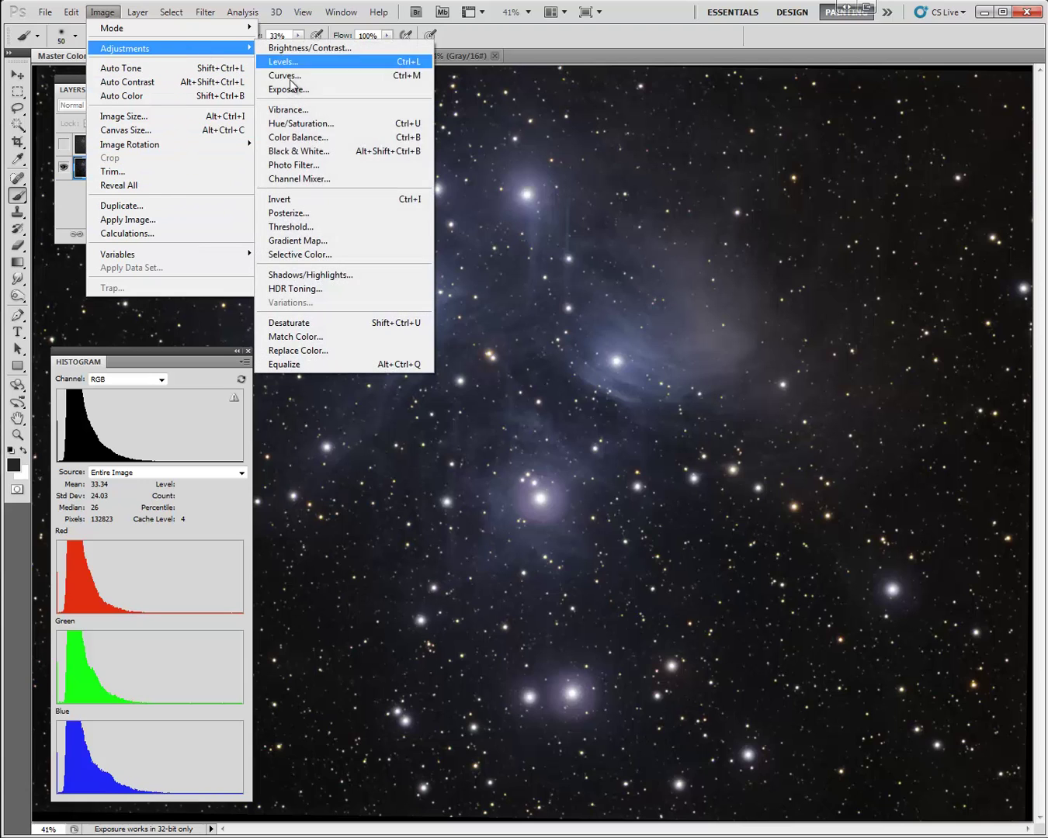
click(334, 255)
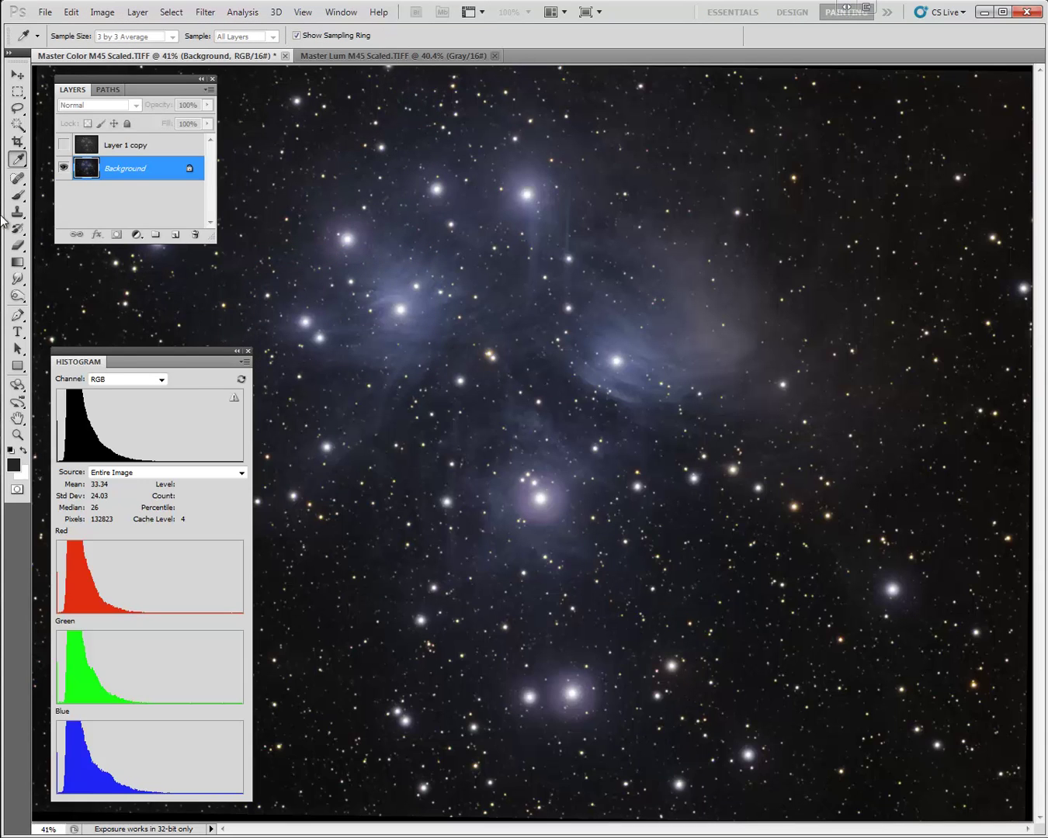
click(189, 281)
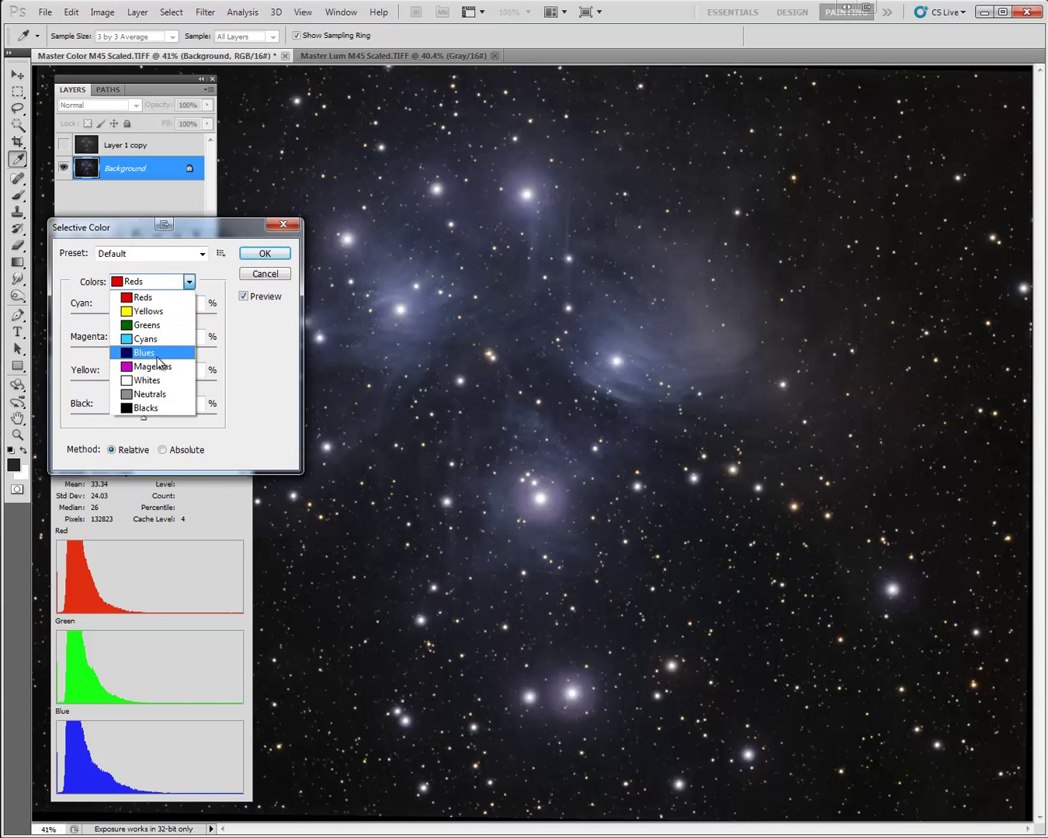
click(158, 367)
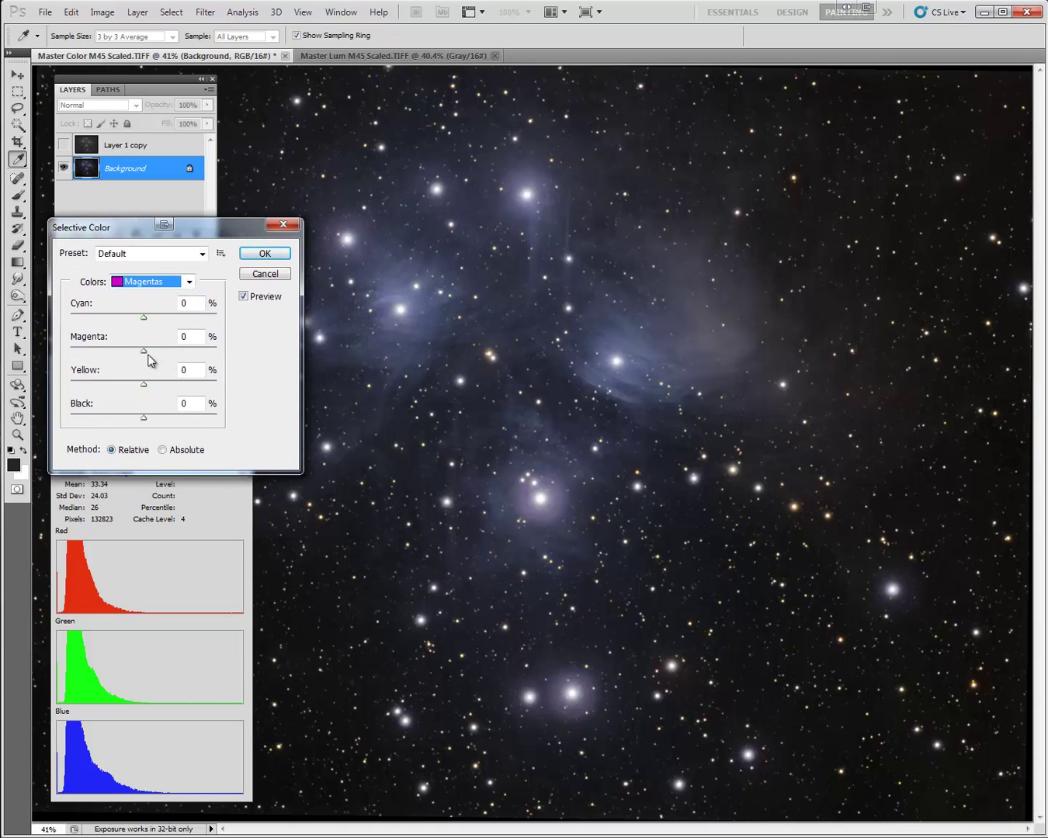
drag(142, 351, 54, 355)
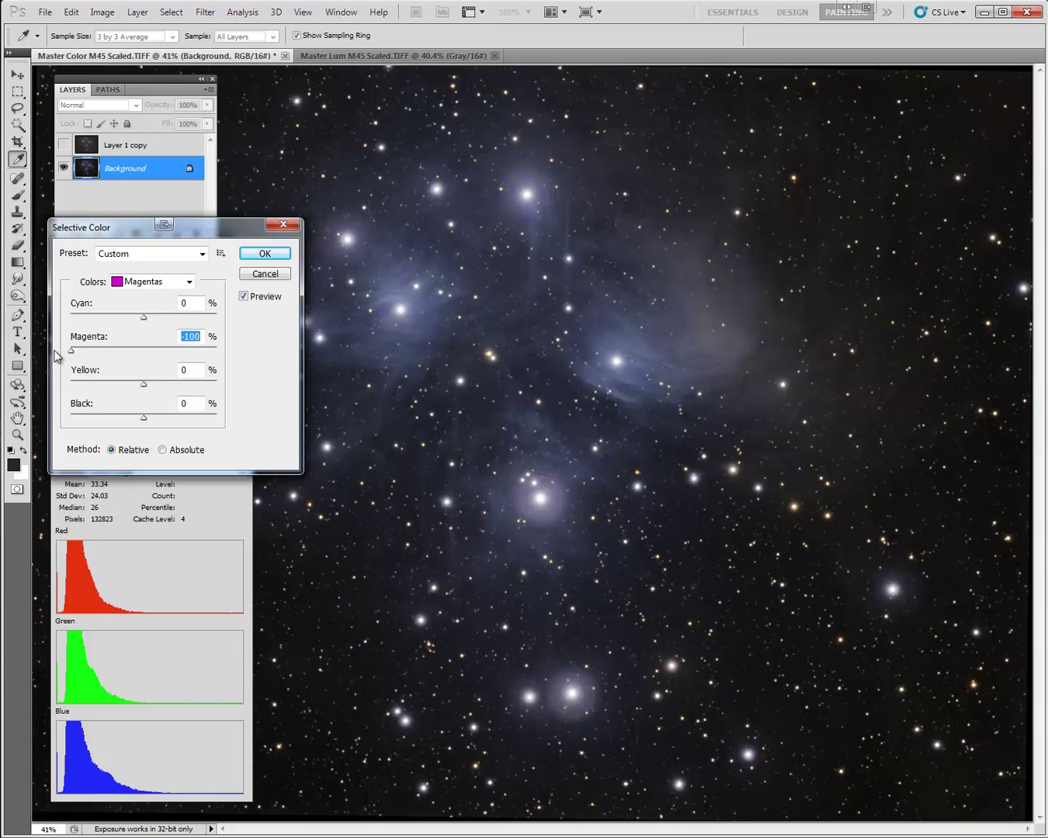
drag(142, 317, 226, 317)
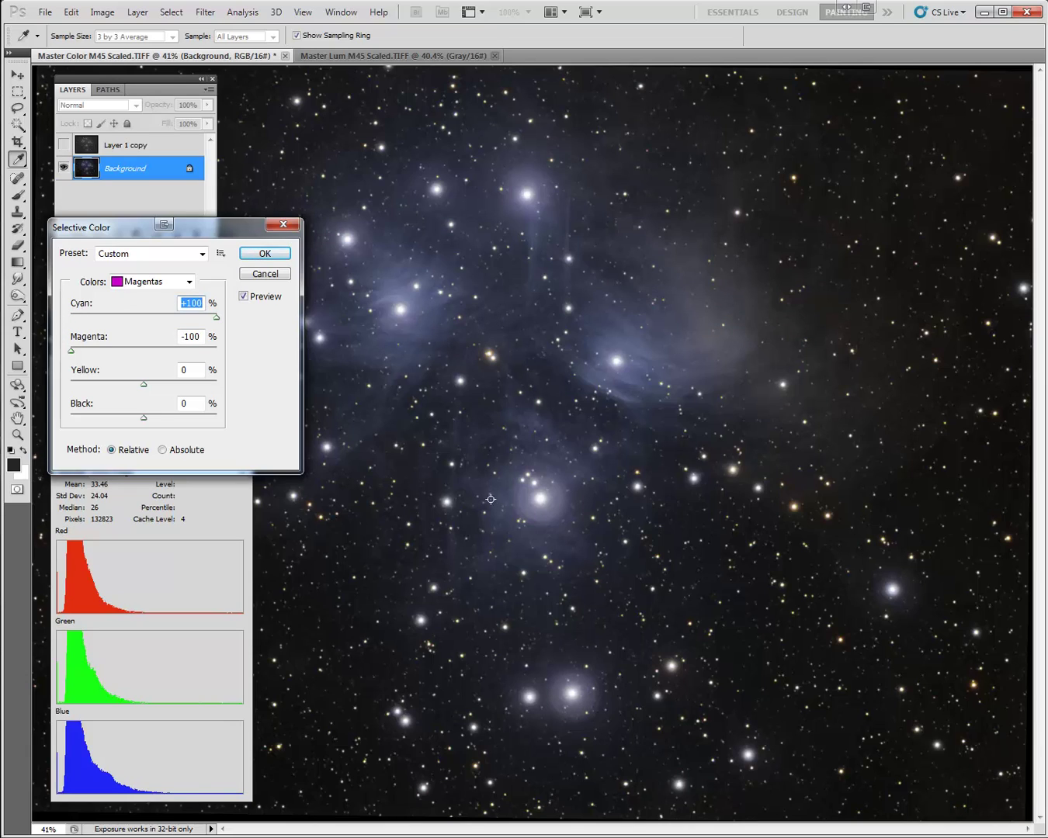
click(259, 254)
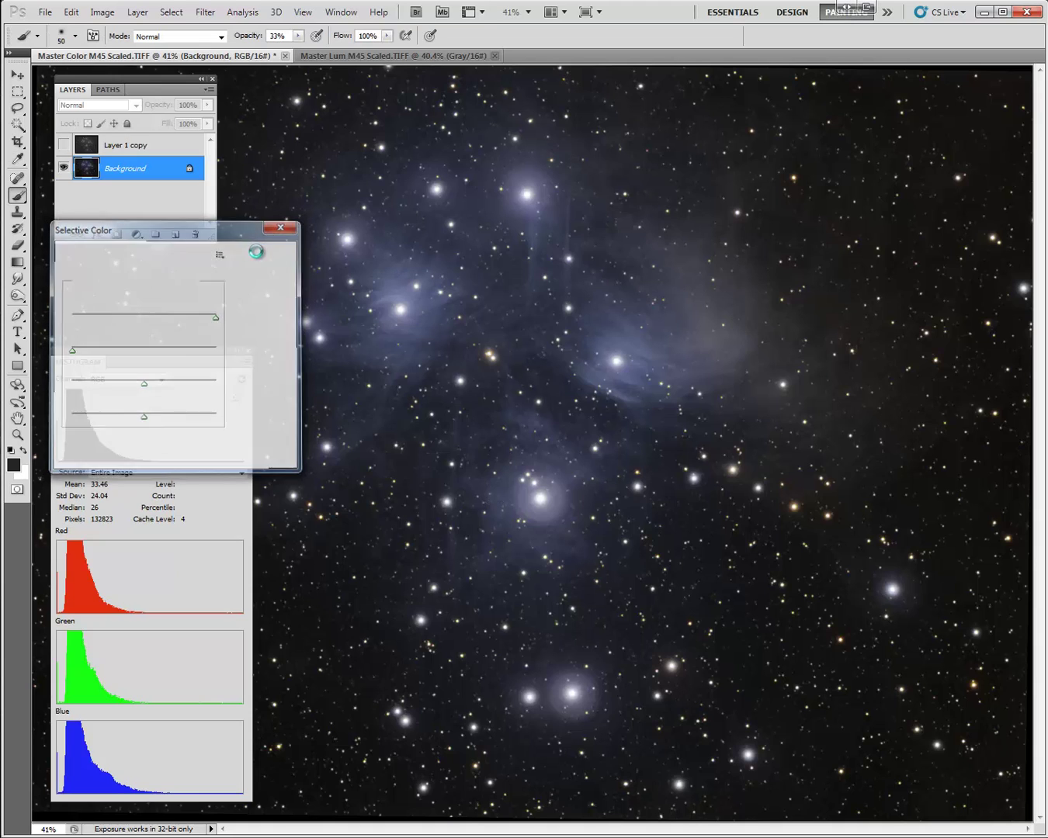
click(101, 12)
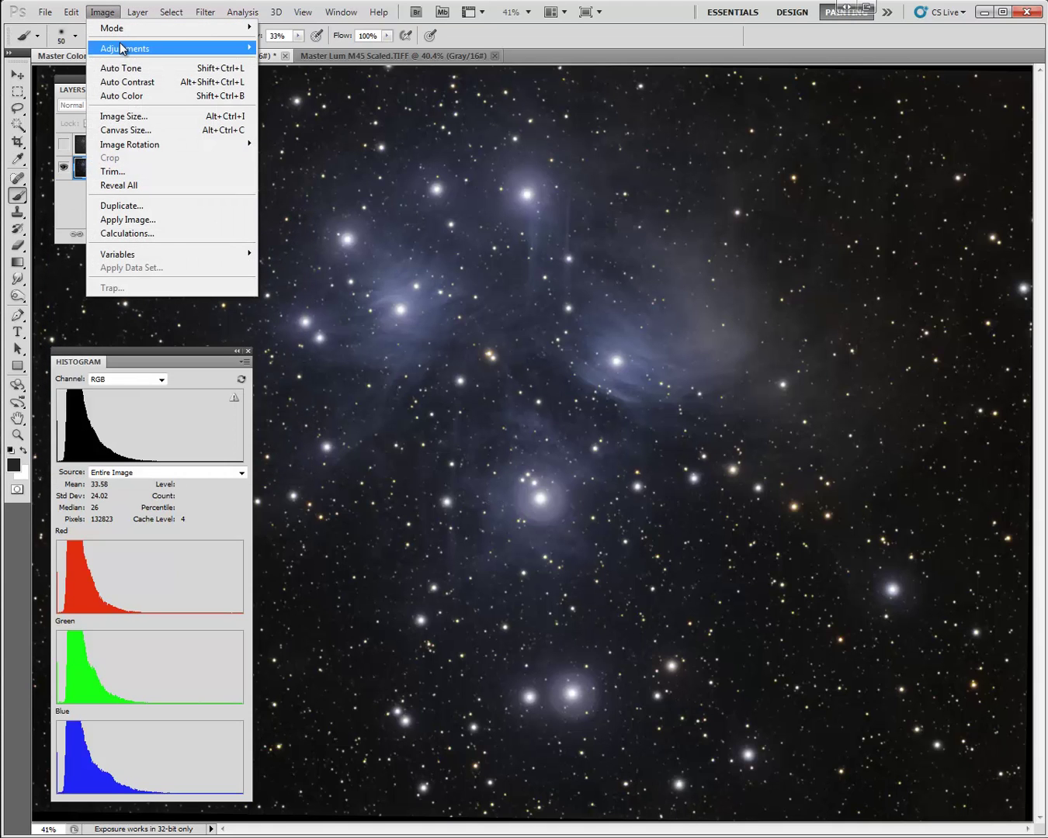
mouse_move(124, 49)
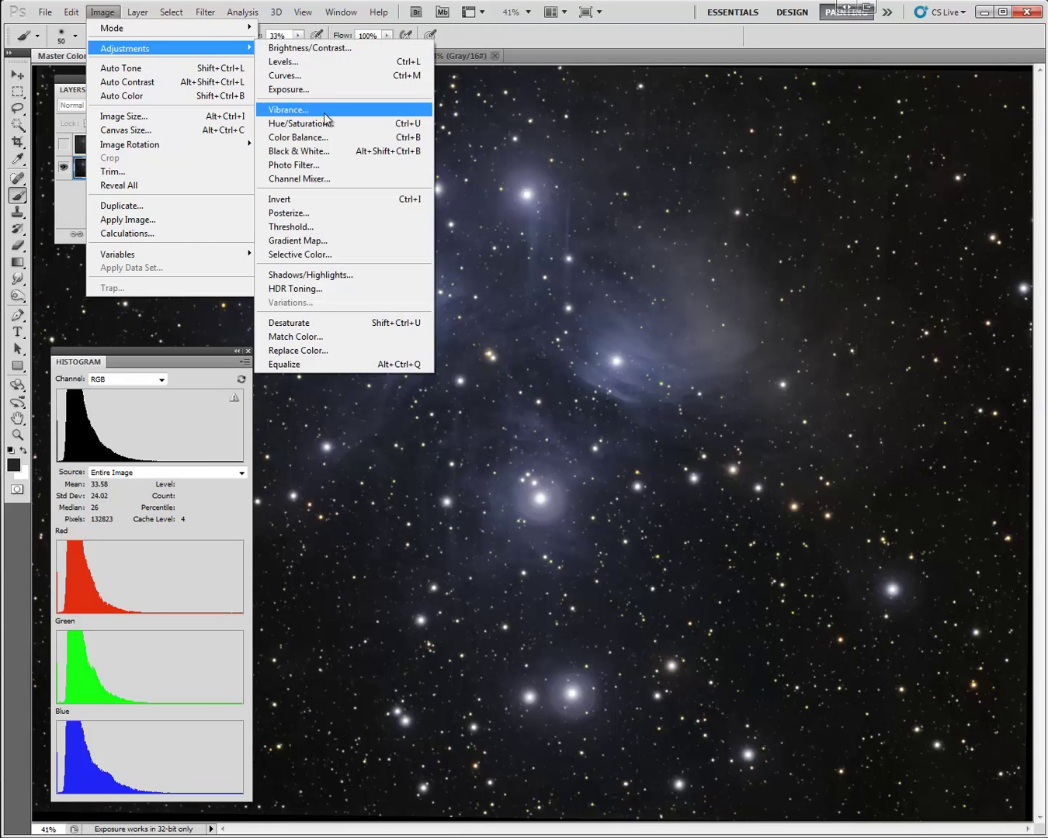
click(320, 255)
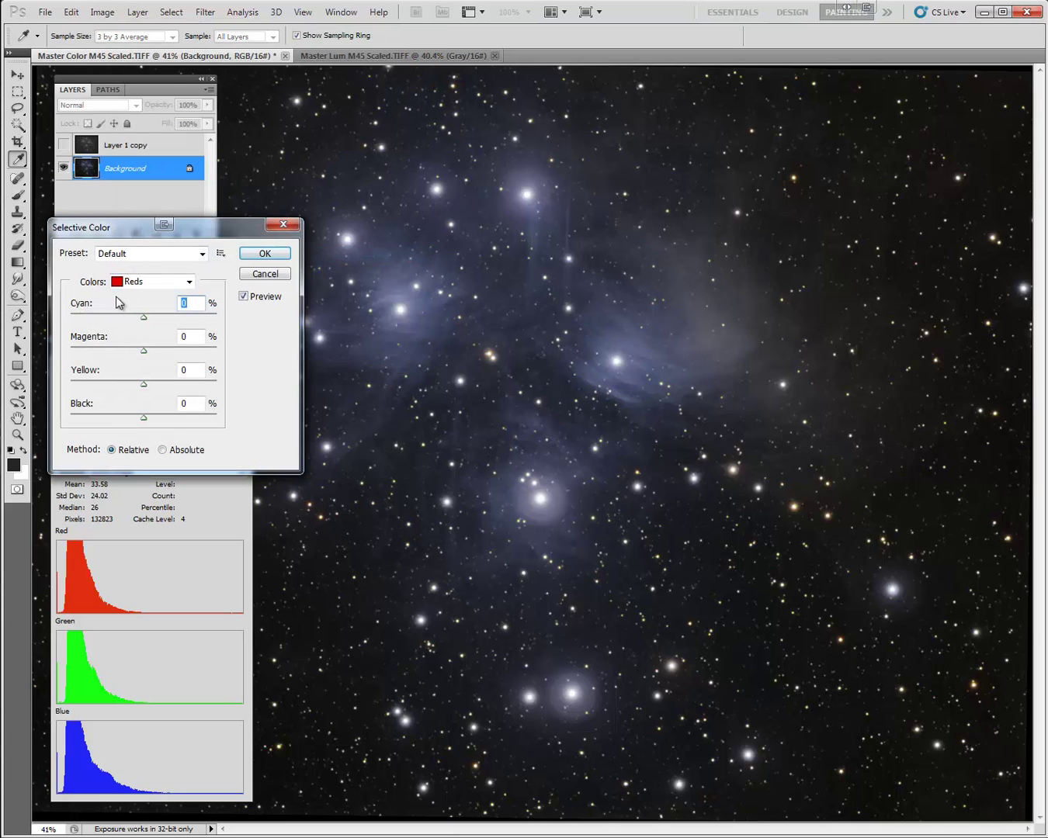
click(158, 283)
click(154, 368)
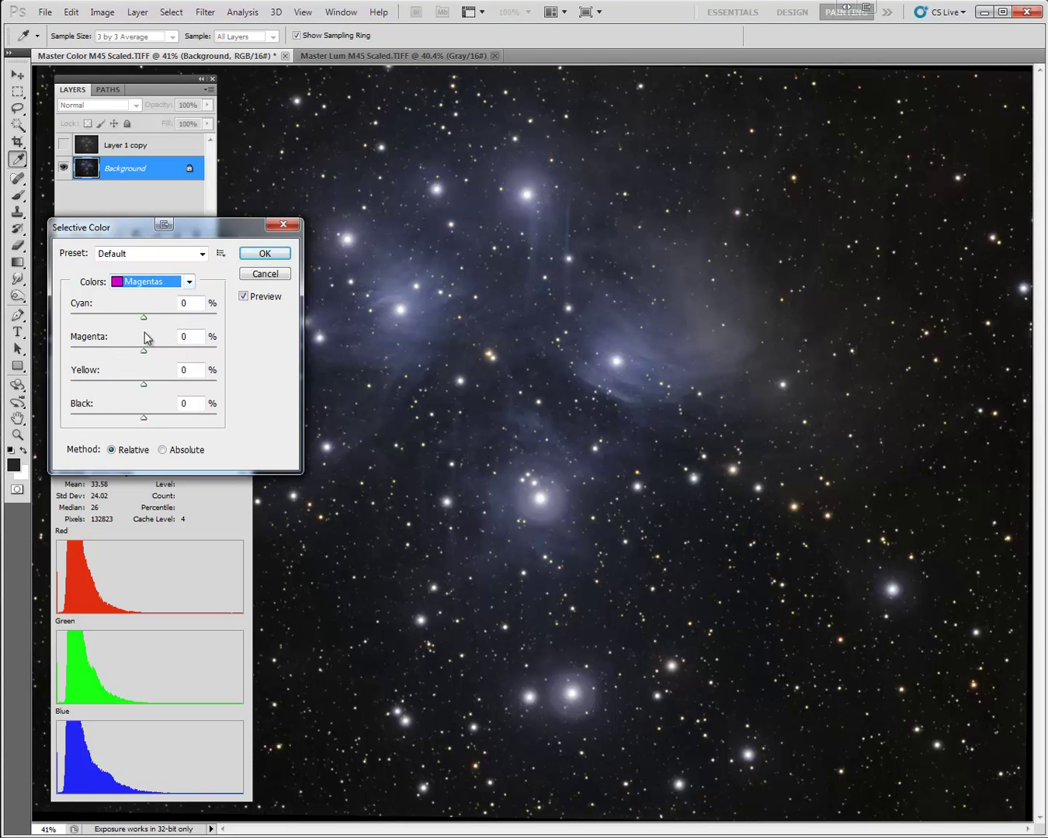
drag(143, 352, 70, 353)
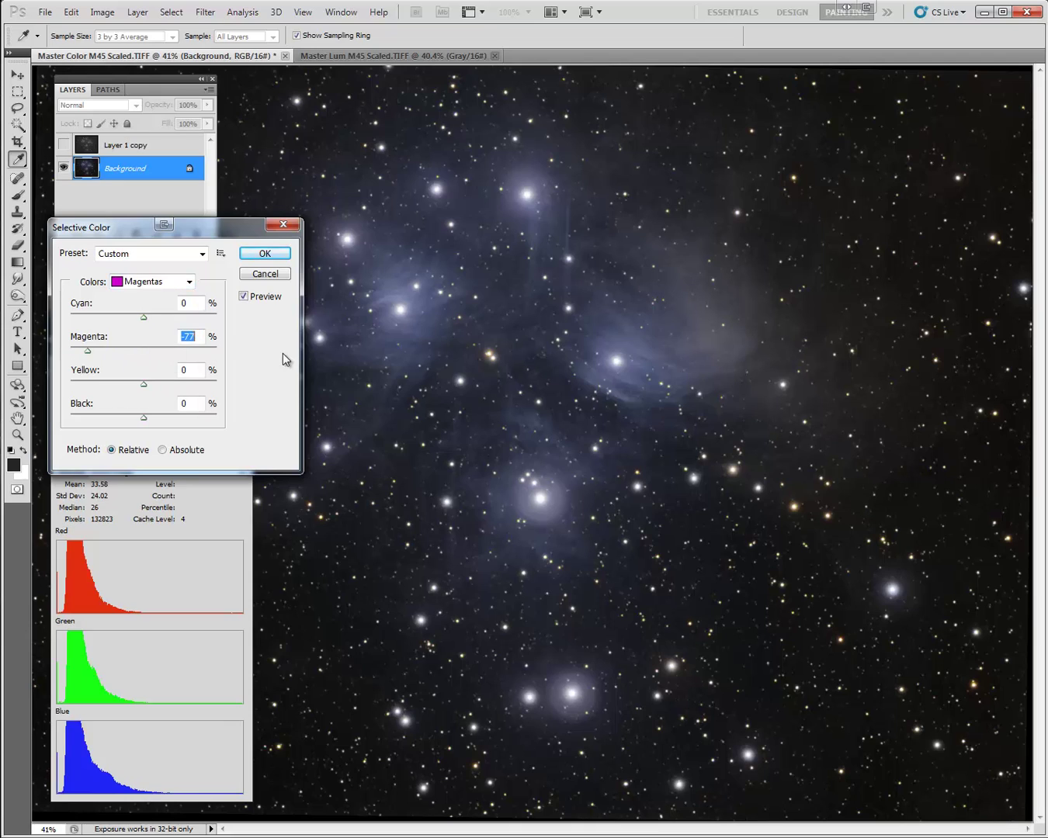
click(145, 352)
click(154, 283)
click(156, 302)
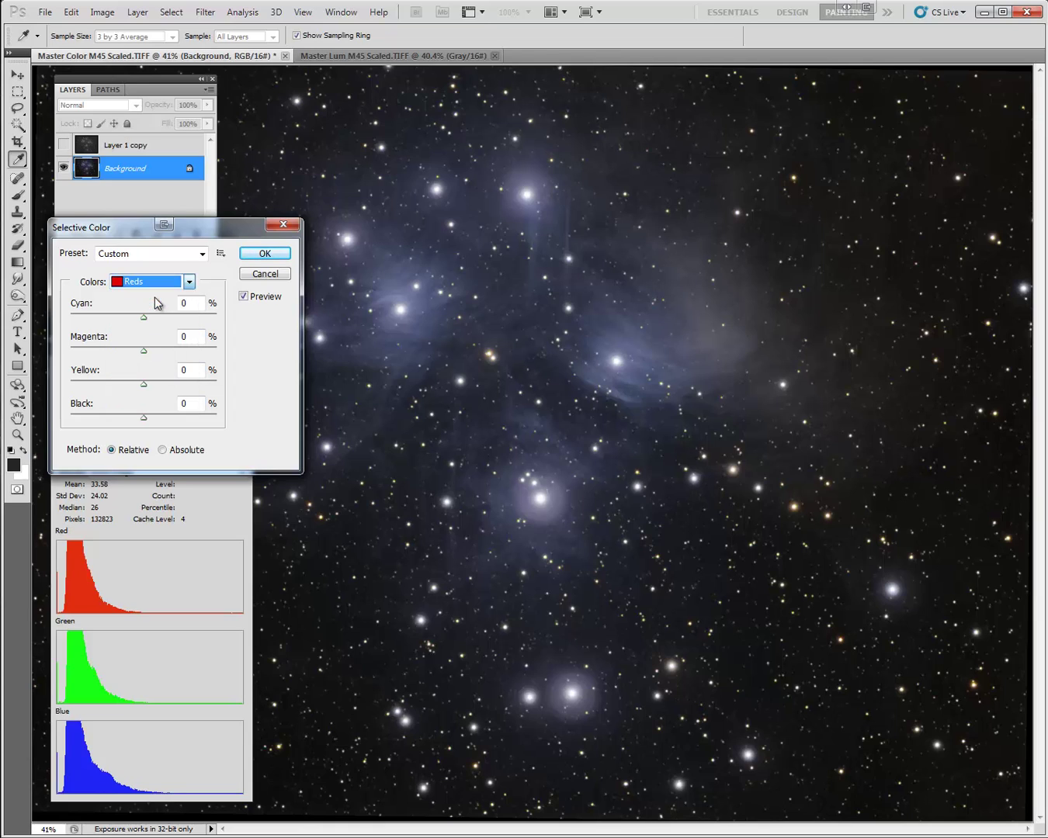
drag(145, 352, 75, 364)
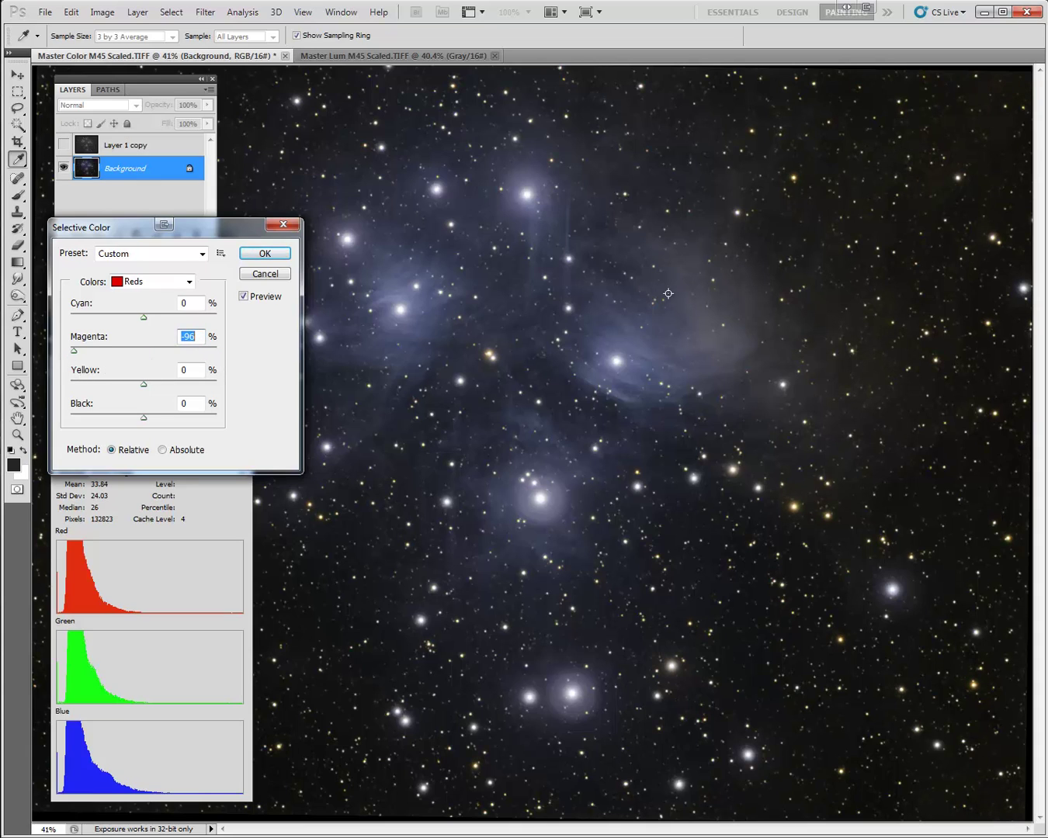
click(277, 274)
key(b)
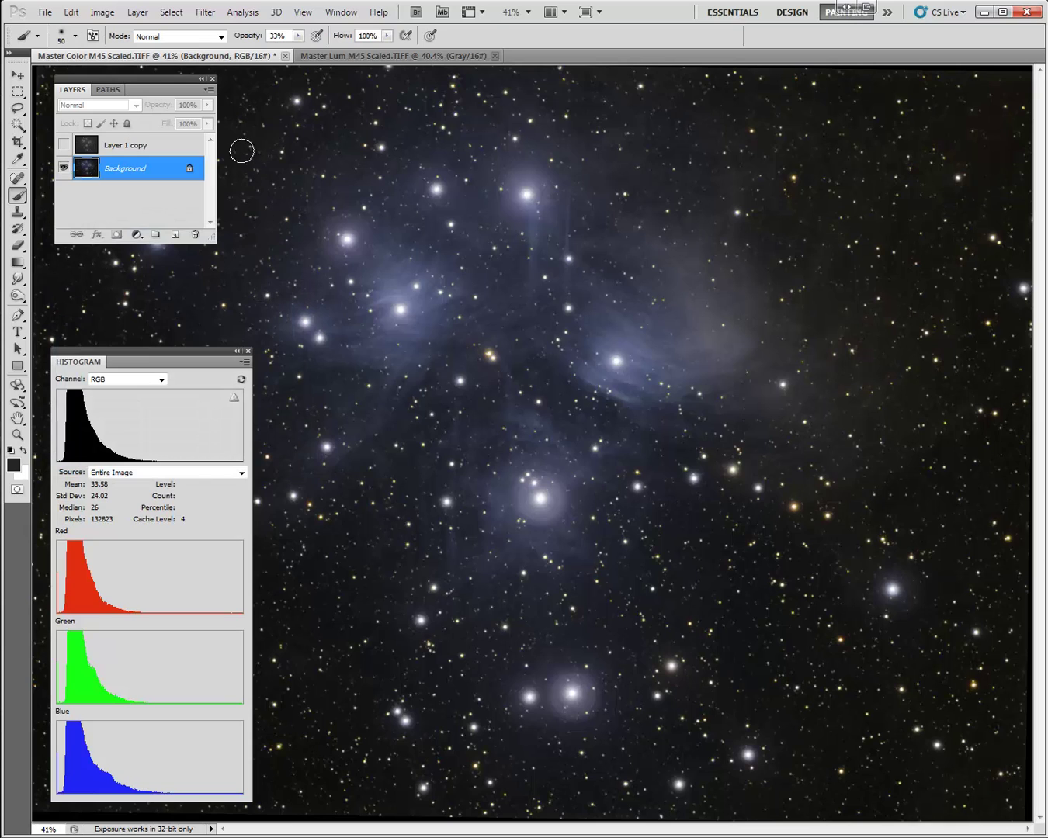
- Move the Histogram panel off the image and compare the picture with Layer 1 copy shown and hidden
click(63, 144)
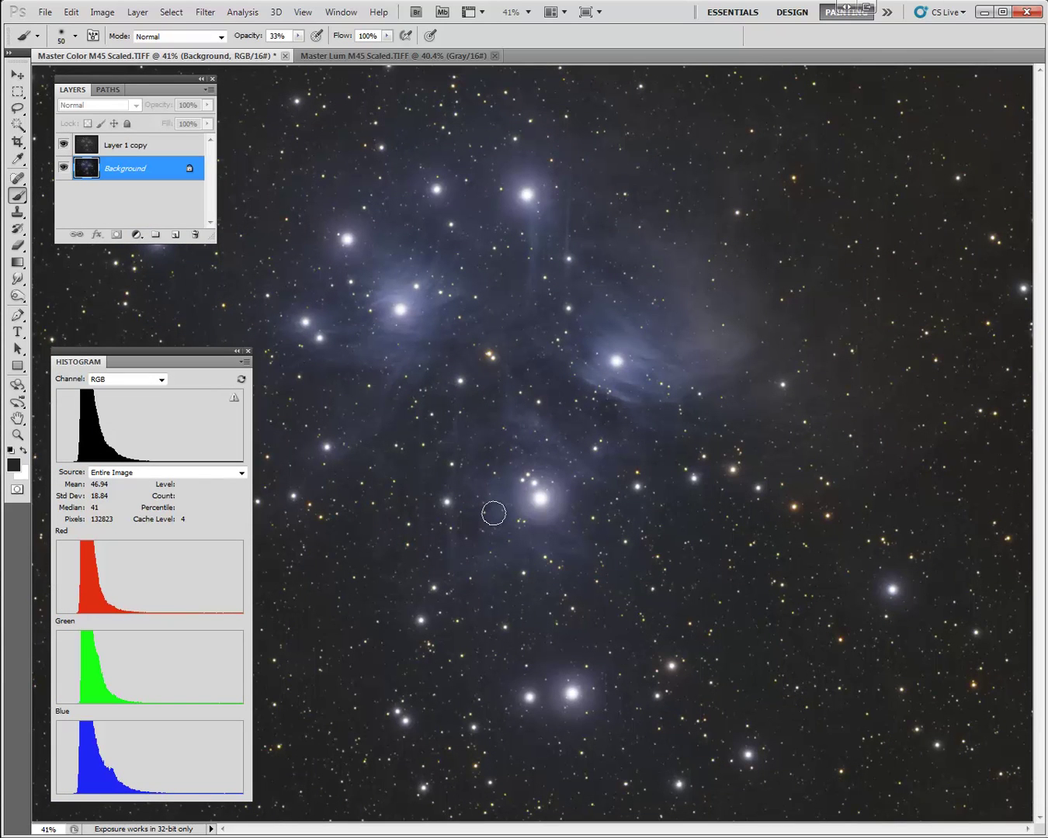
drag(220, 352, 0, 328)
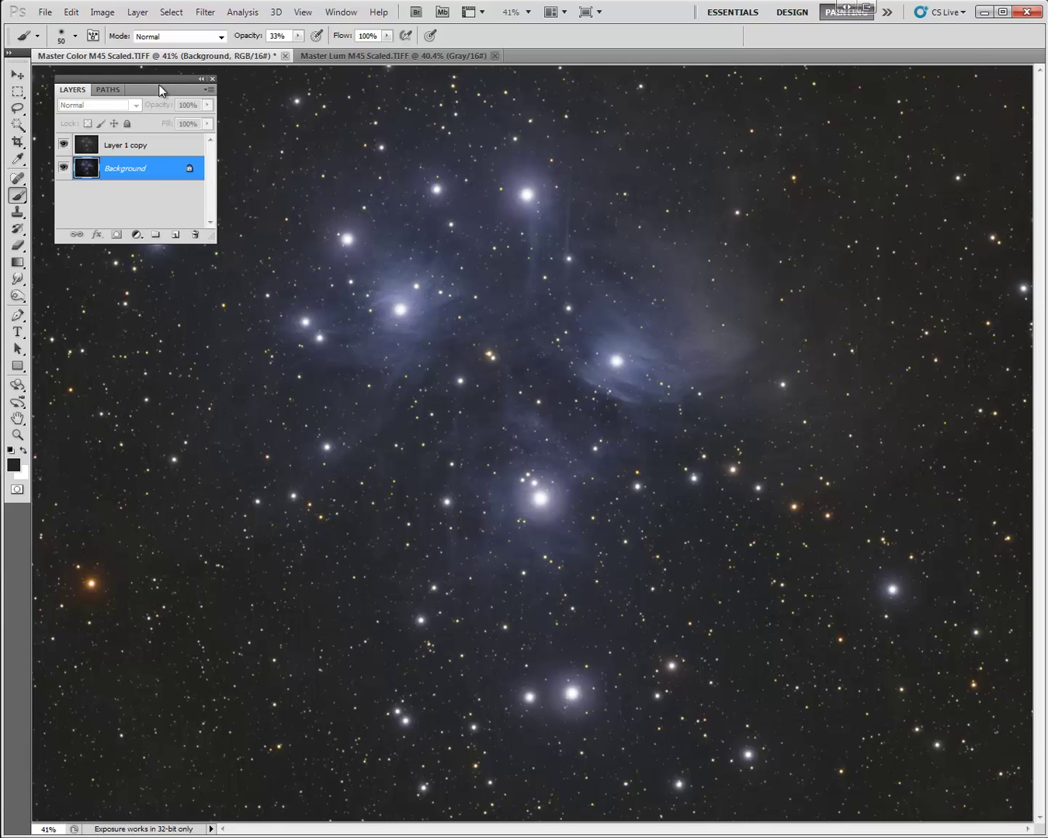
click(63, 143)
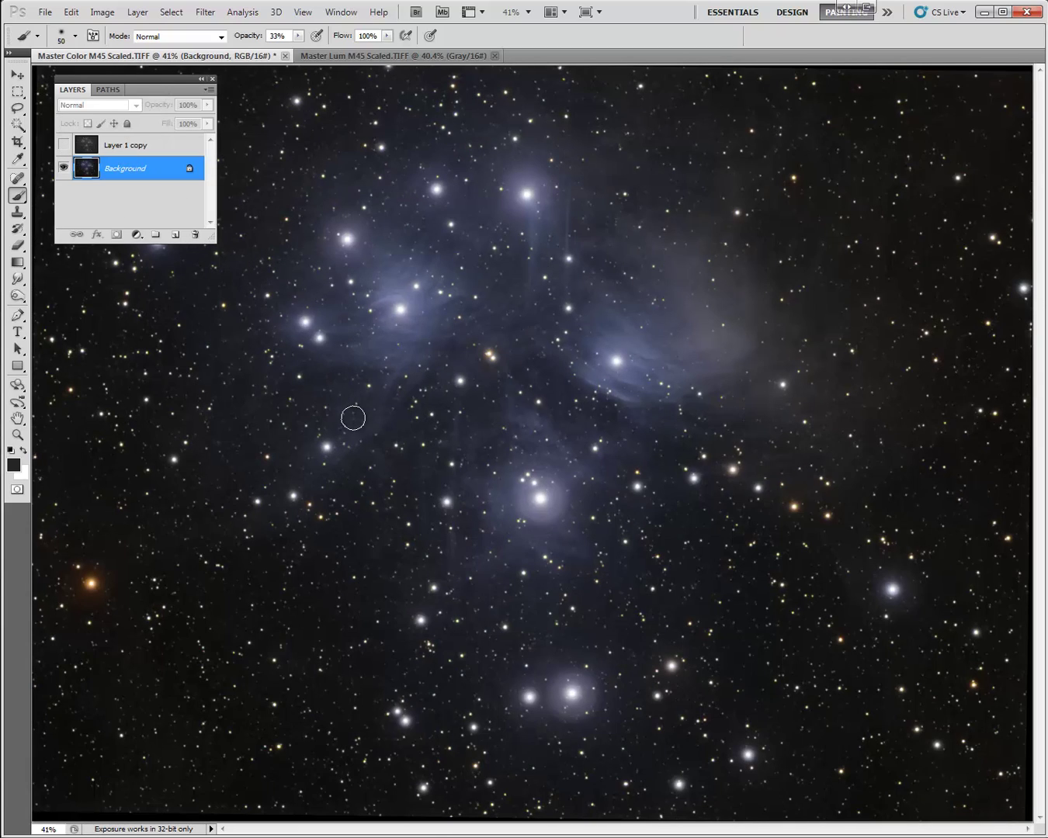
- Try an extreme brightness stretch on the Background layer, check it beneath Layer 1 copy, and undo the stretch
key(ctrl+z)
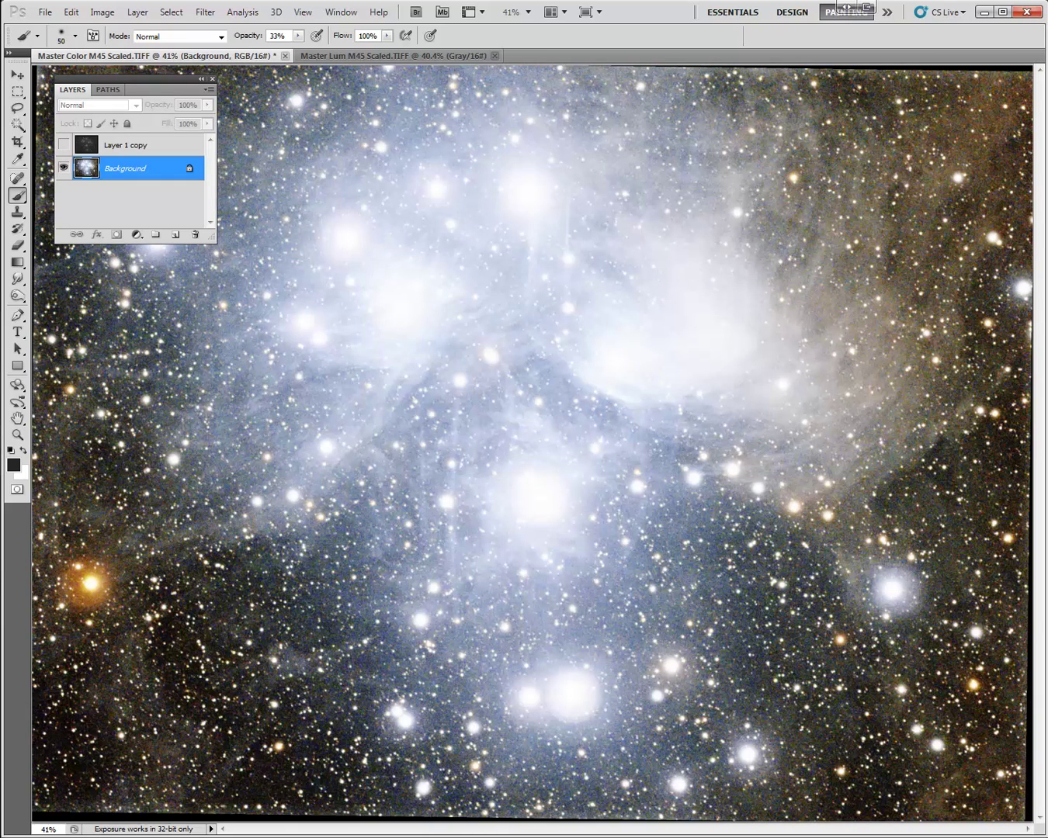
drag(0, 336, 142, 331)
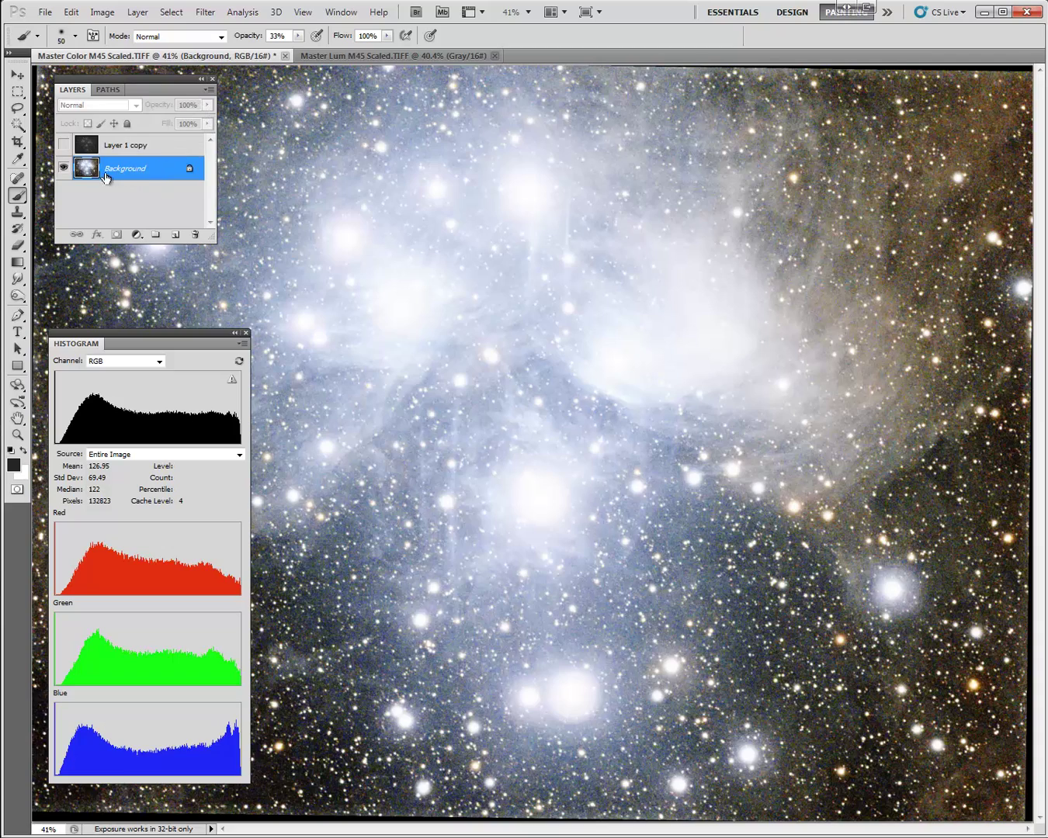
click(65, 168)
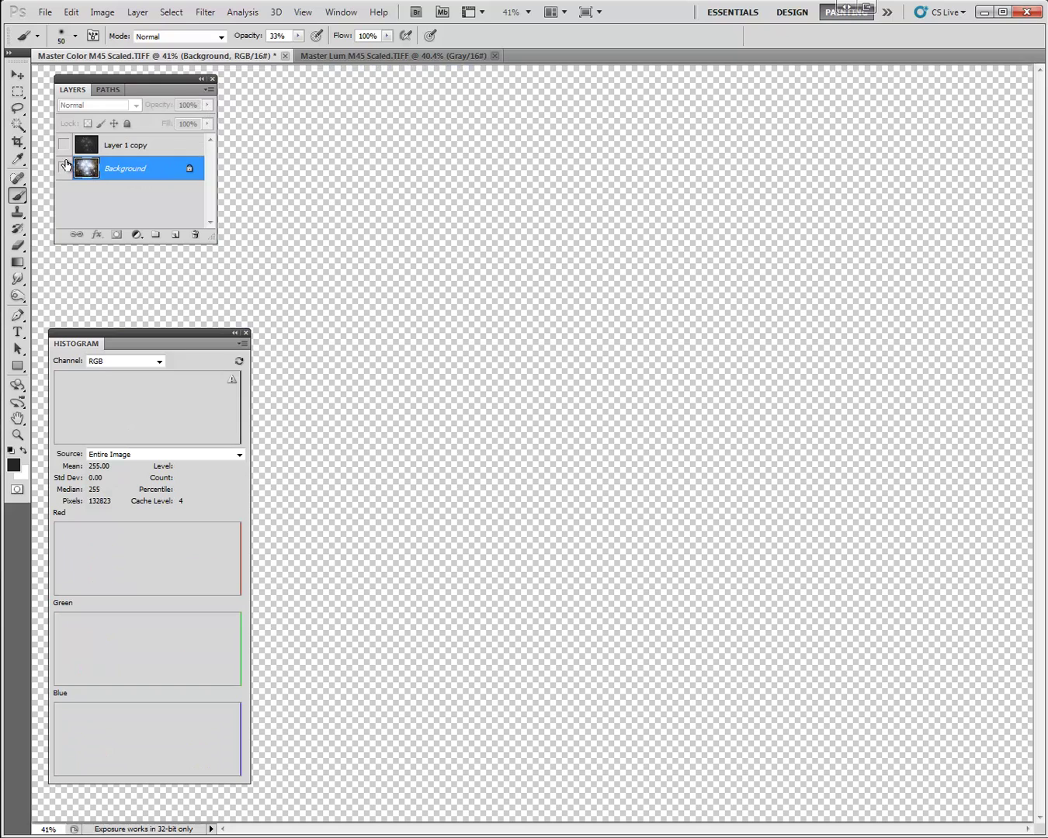
click(66, 145)
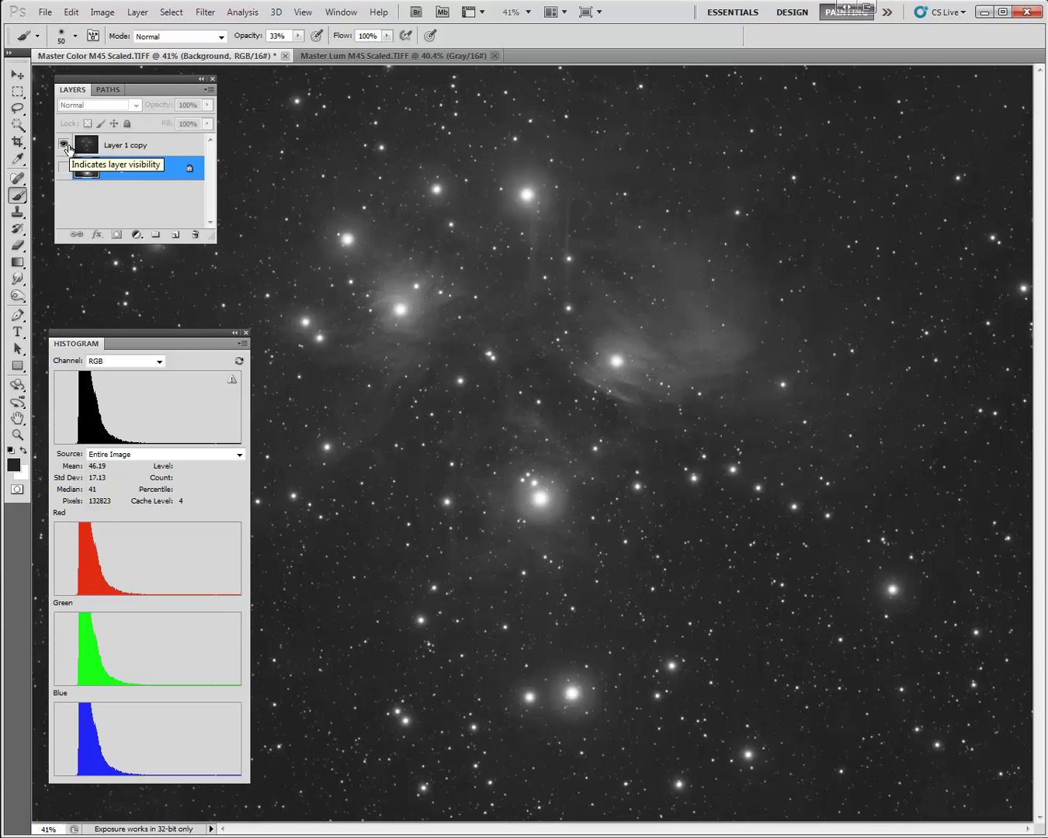
click(66, 168)
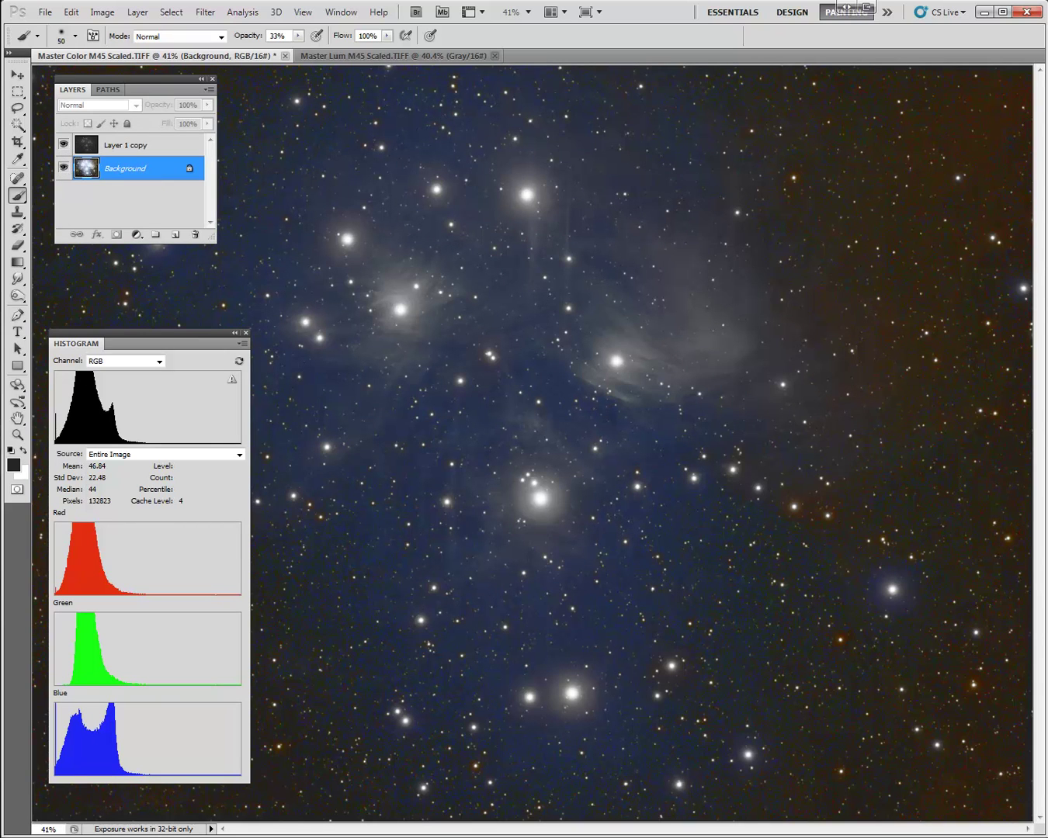
key(ctrl+z)
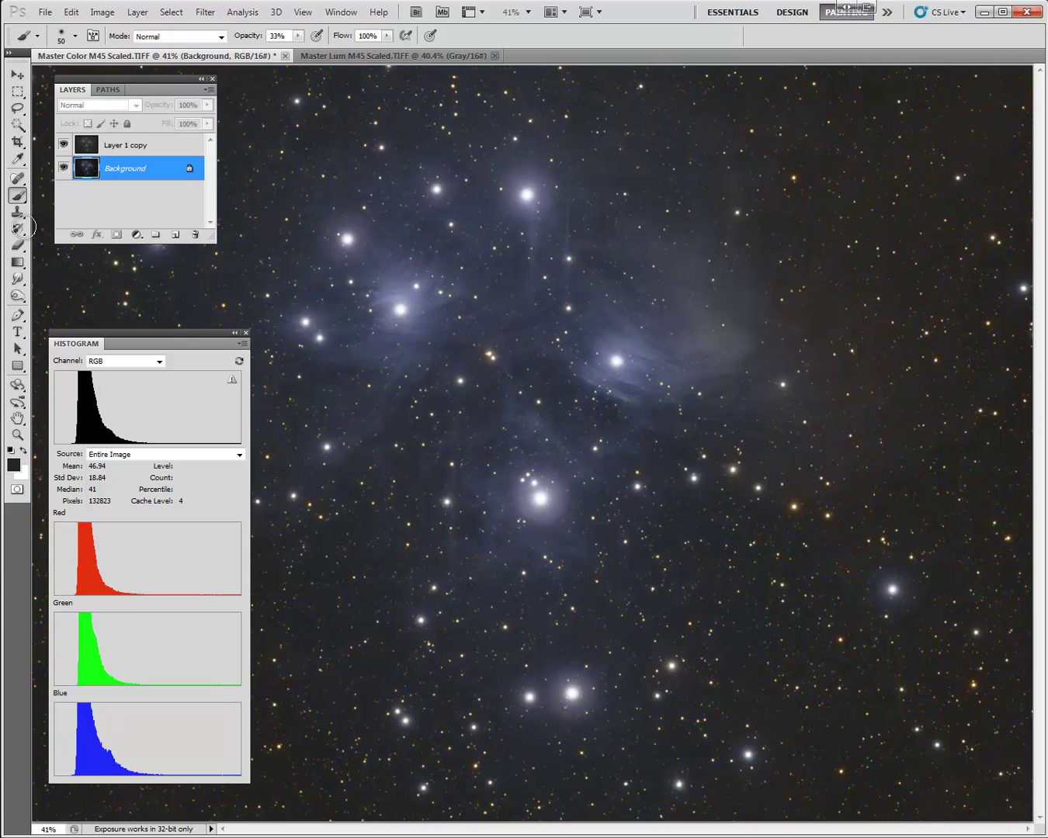
- Try an extreme brightness stretch on Layer 1 copy with the Background layer hidden, undo it, and show the Background layer again
click(126, 148)
click(63, 168)
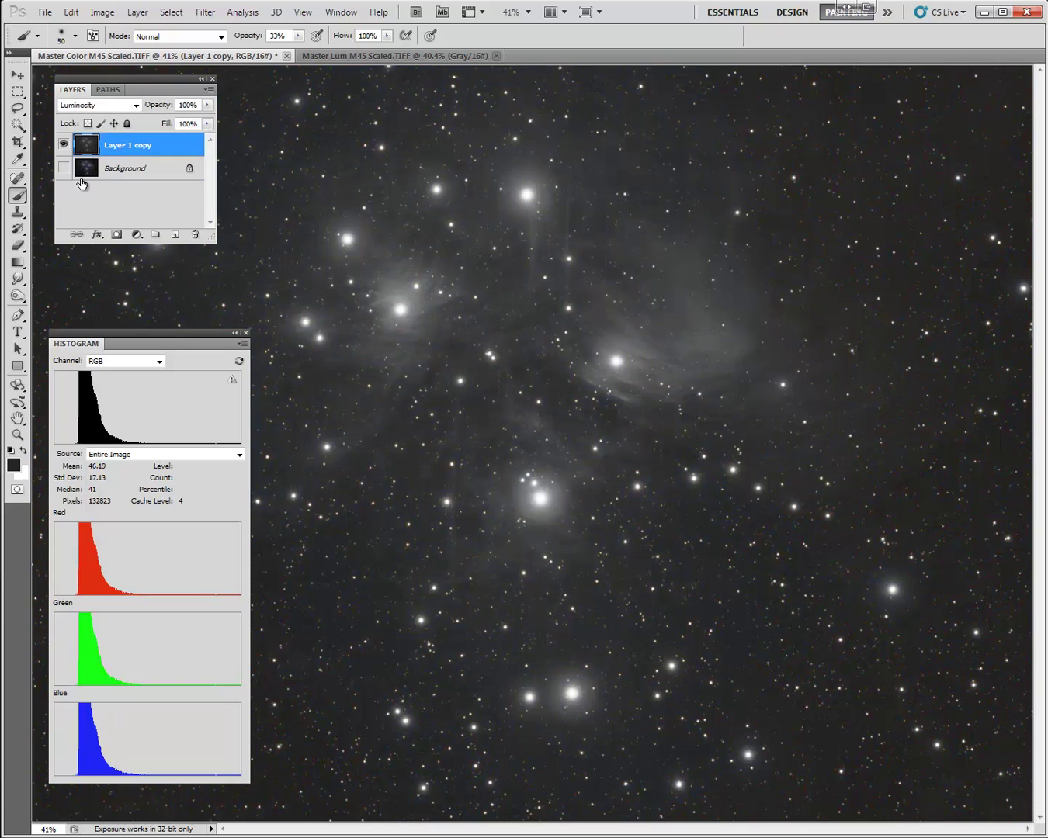
key(ctrl+z)
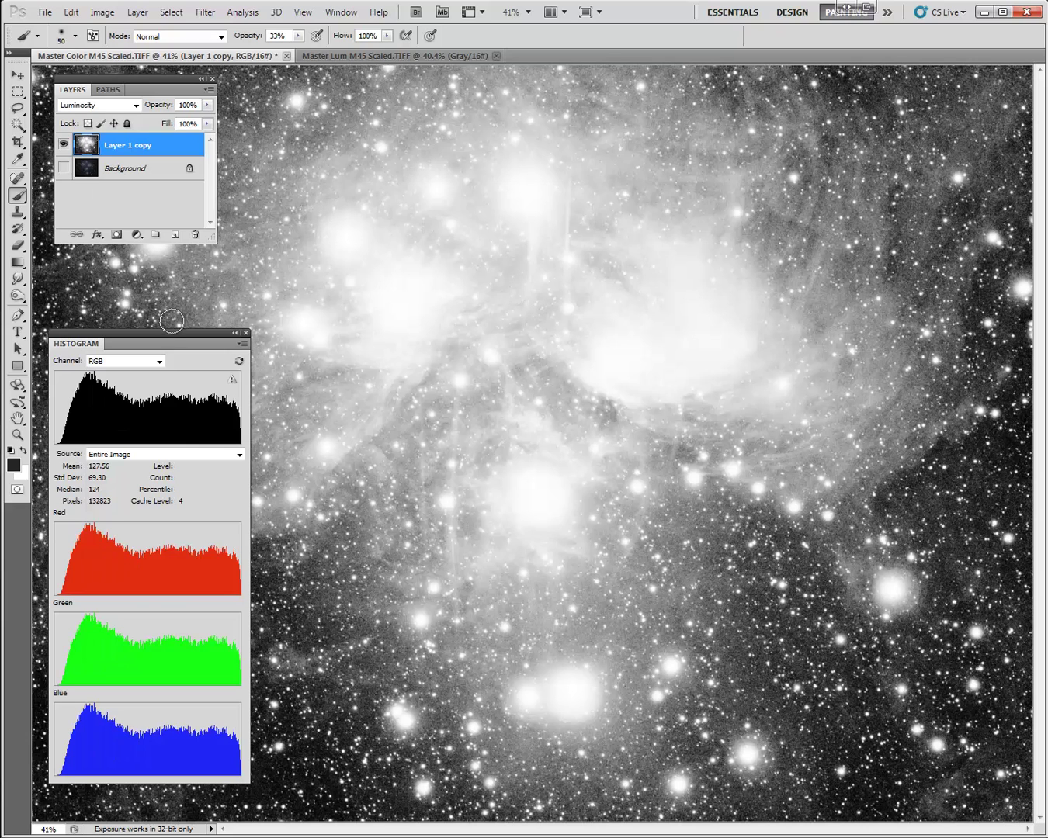
drag(175, 333, 5, 339)
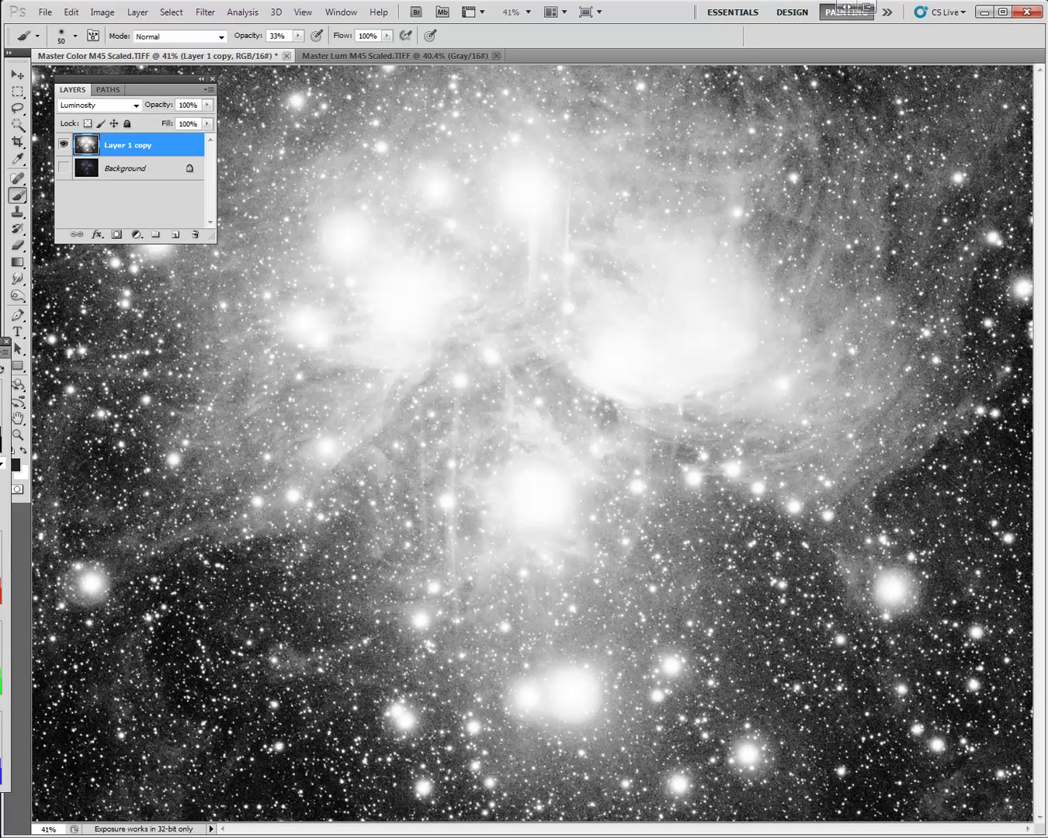
drag(4, 339, 202, 326)
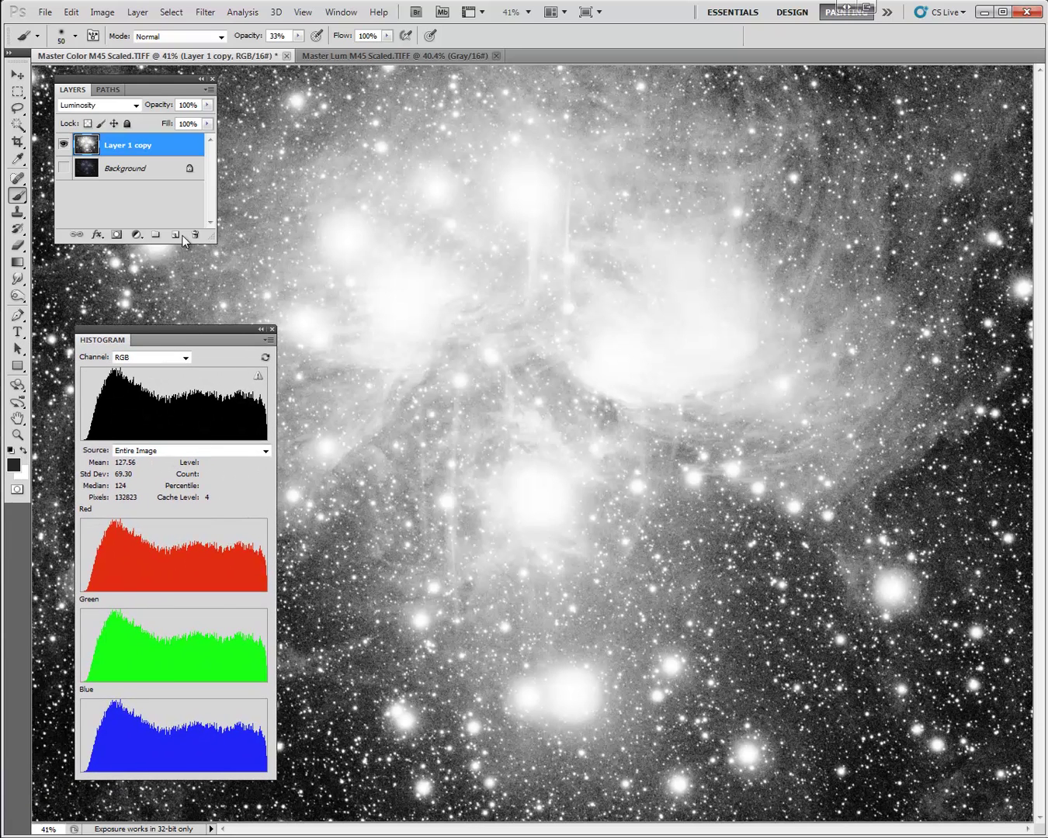
key(ctrl+z)
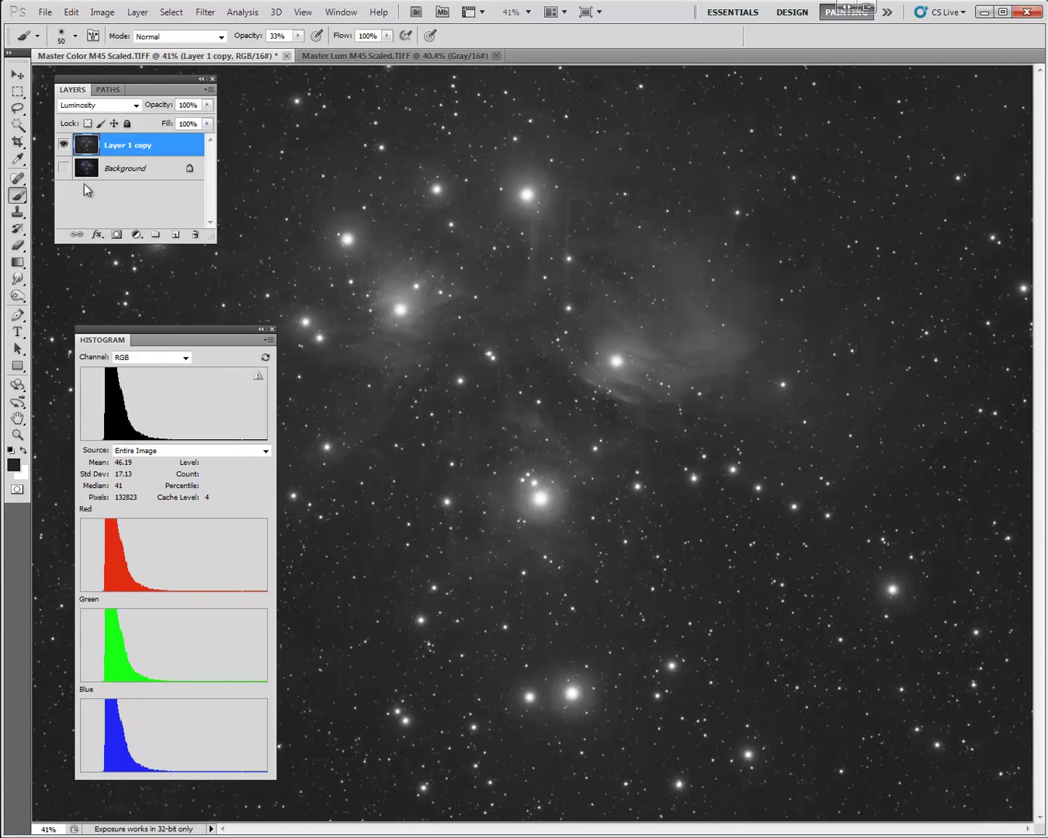
click(64, 169)
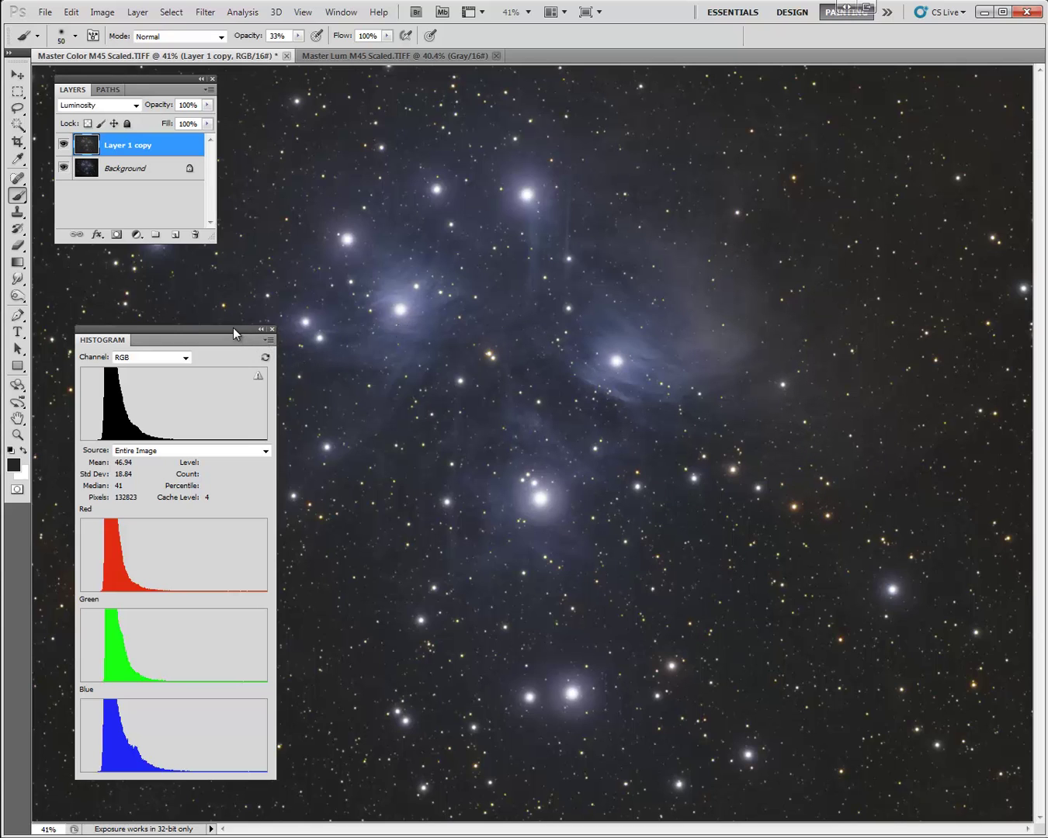
- Move the Histogram panel aside and compare the colour and luminance layers around the large orange star by toggling their visibility
drag(232, 328, 466, 336)
mouse_move(579, 343)
mouse_down()
mouse_move(924, 327)
mouse_move(978, 360)
mouse_up()
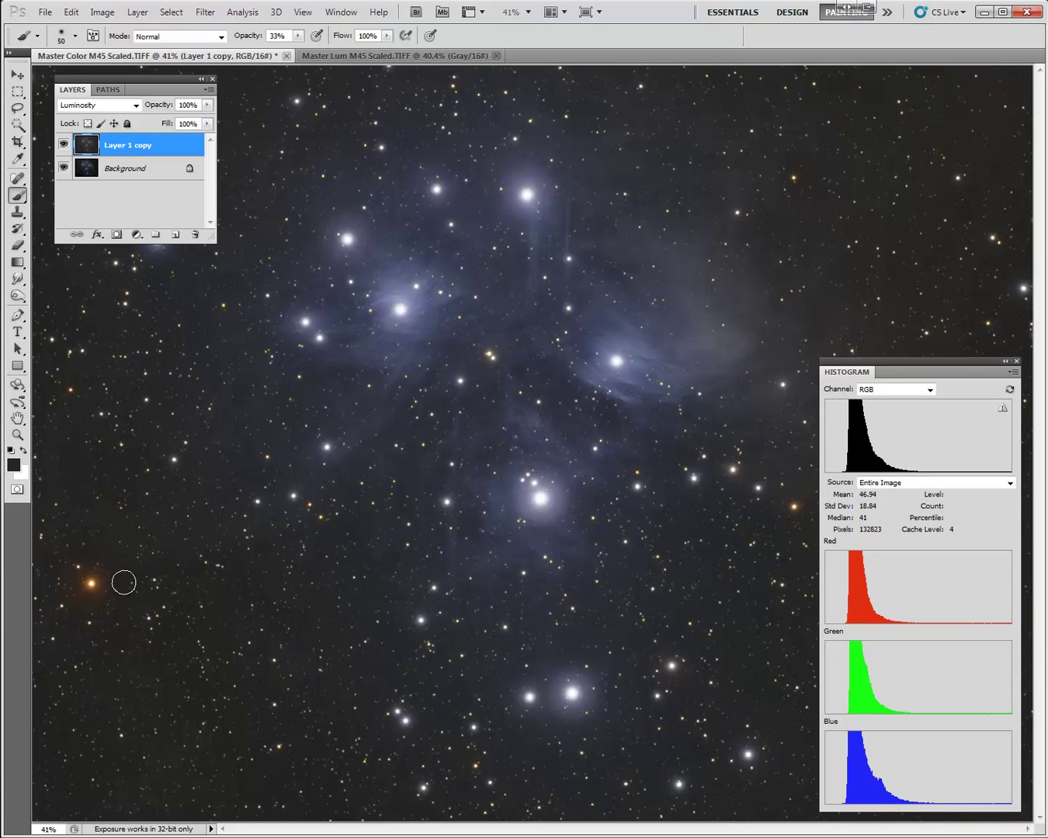
scroll(109, 586, up, 1)
scroll(109, 586, up, 8)
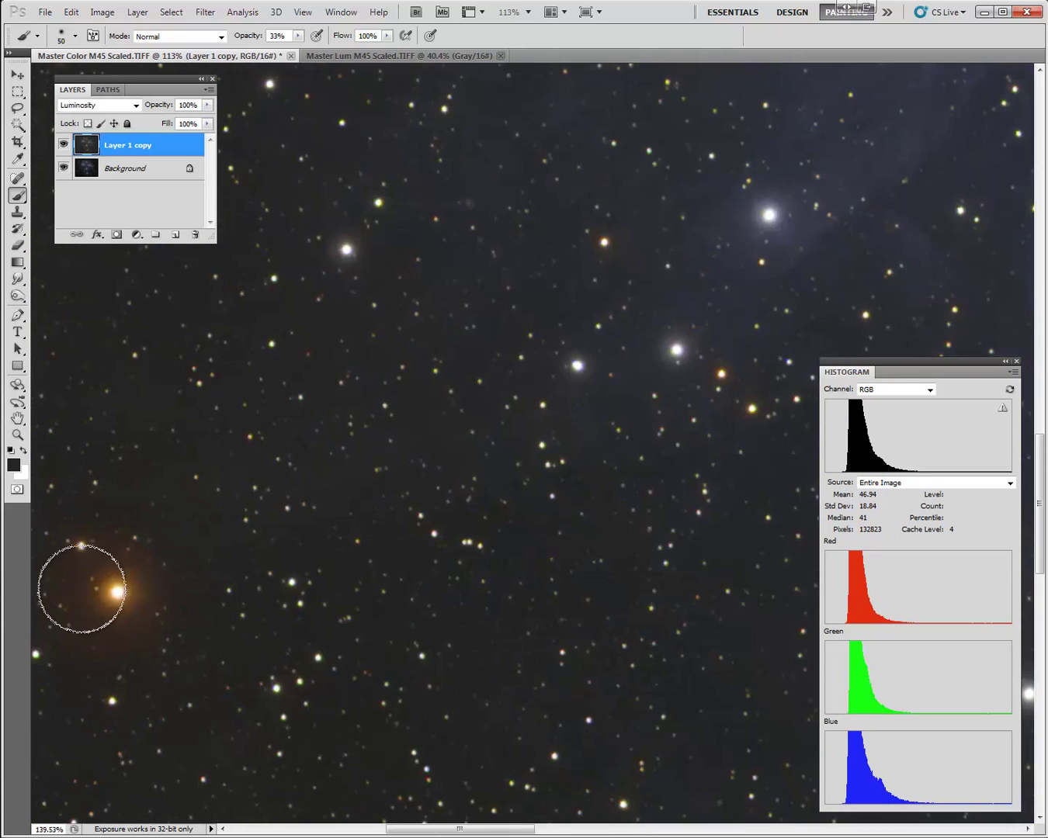
scroll(116, 591, up, 1)
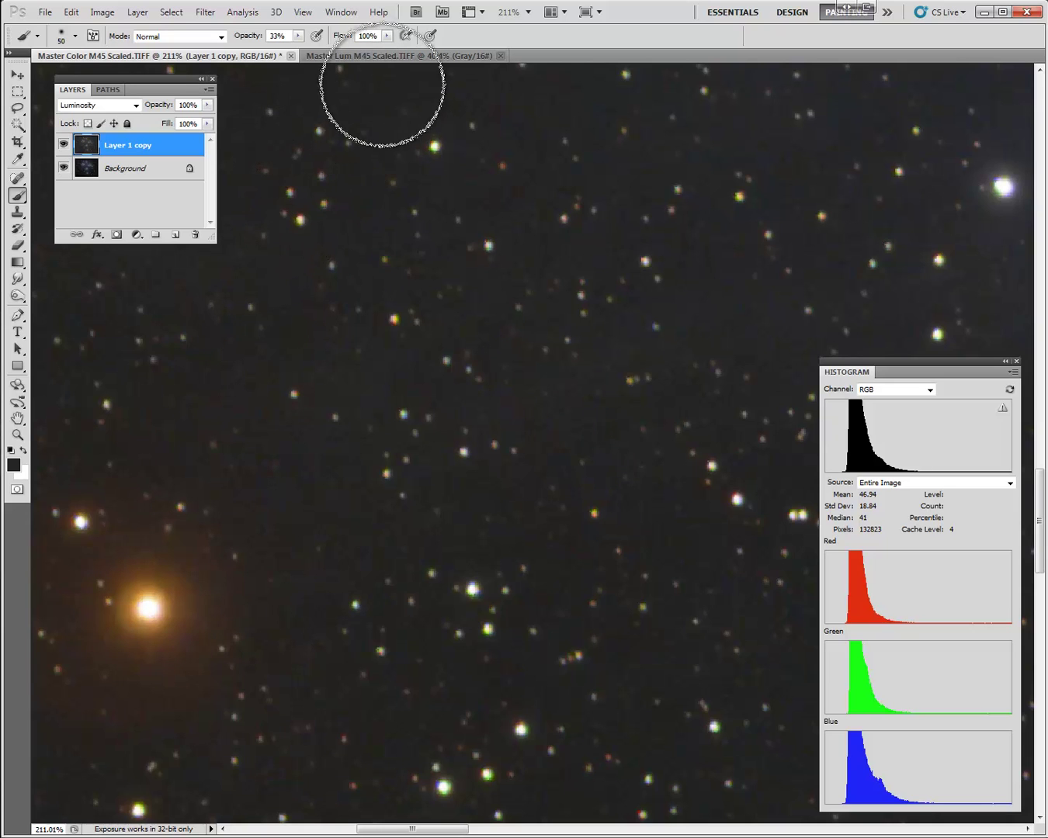
click(95, 169)
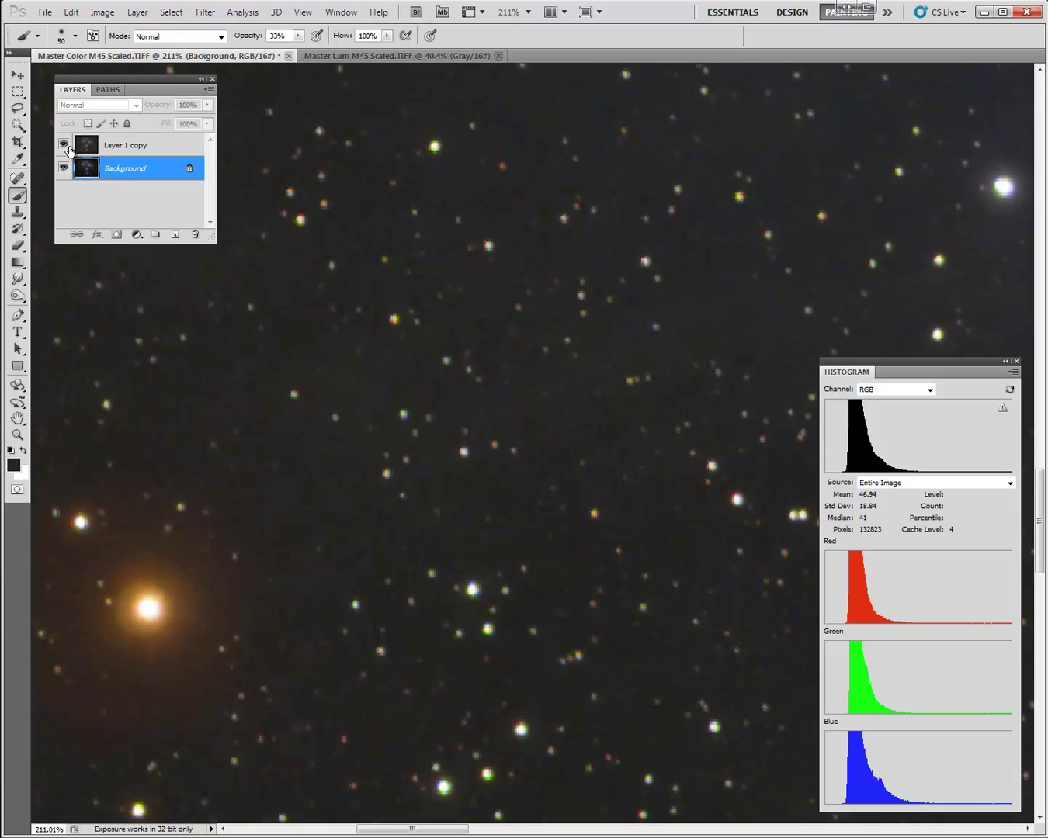
click(64, 145)
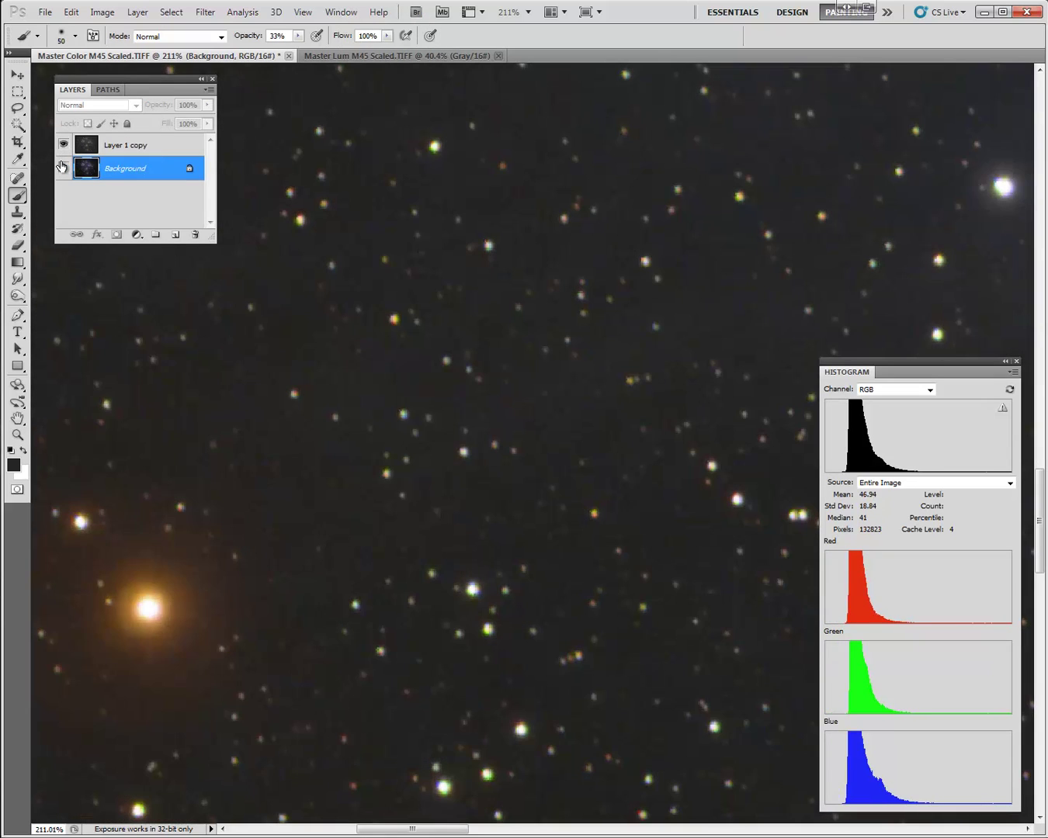
click(64, 145)
click(65, 169)
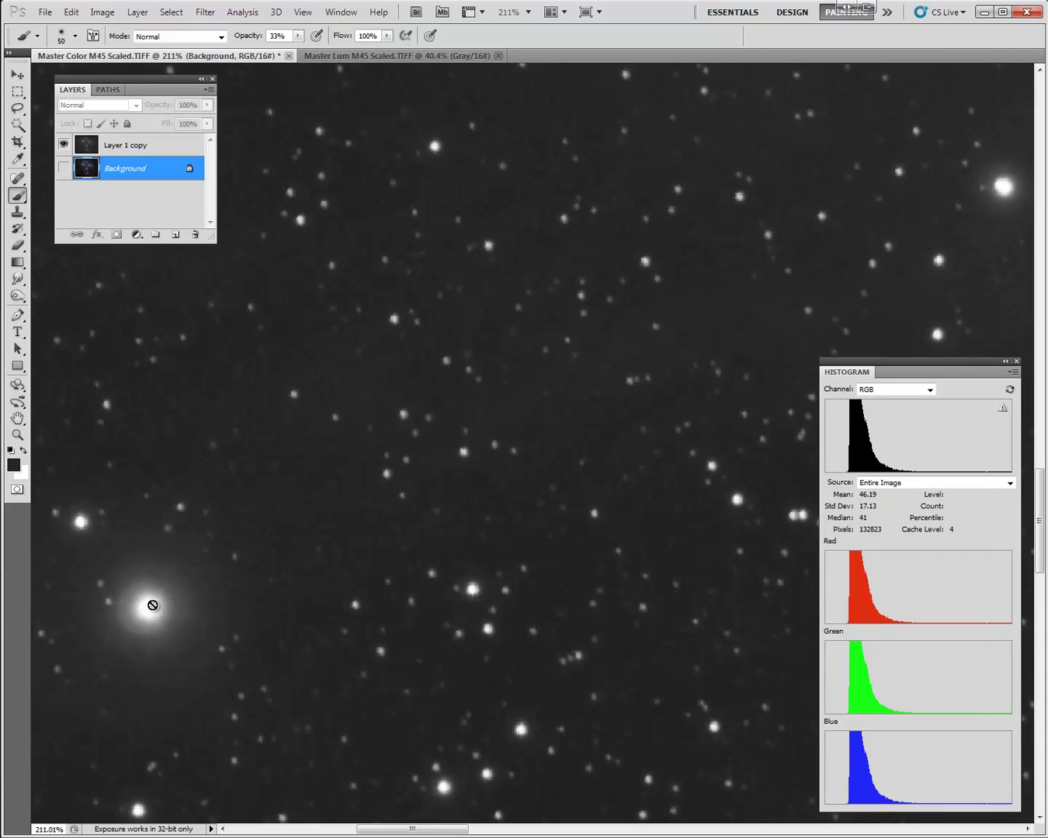
click(63, 169)
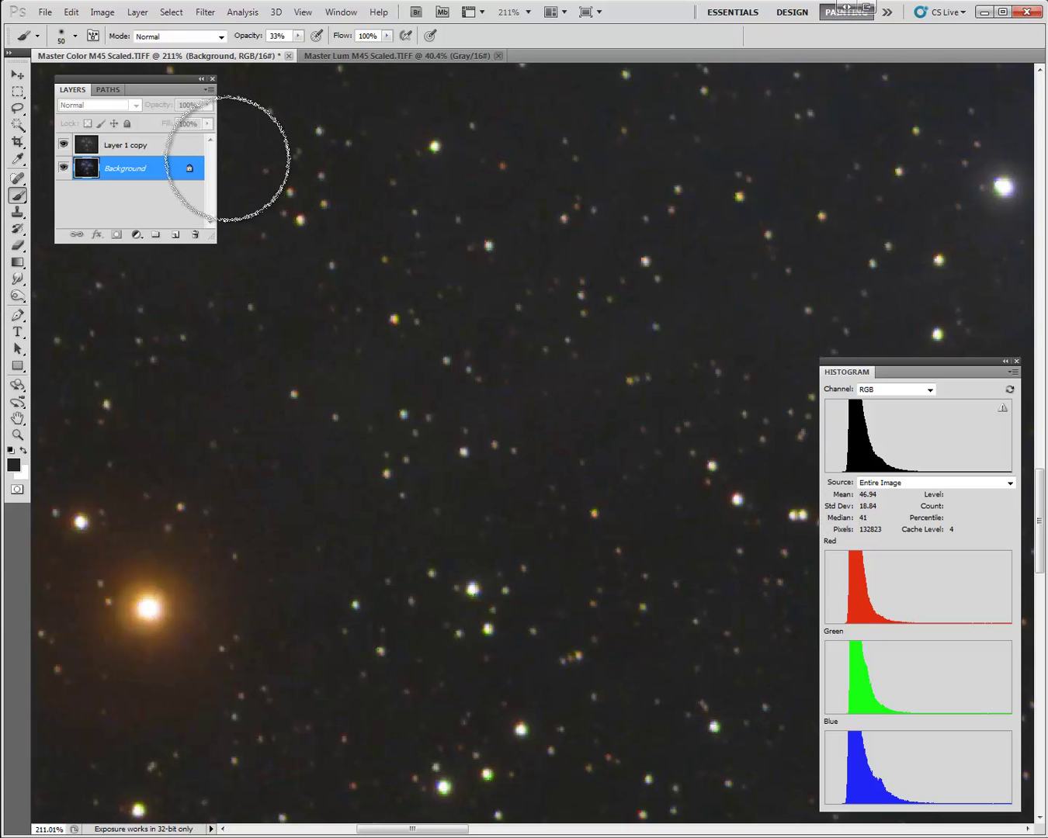
- Remove the green noise from the Background layer with the DeepSkyColors HLVG filter at Strong
click(204, 12)
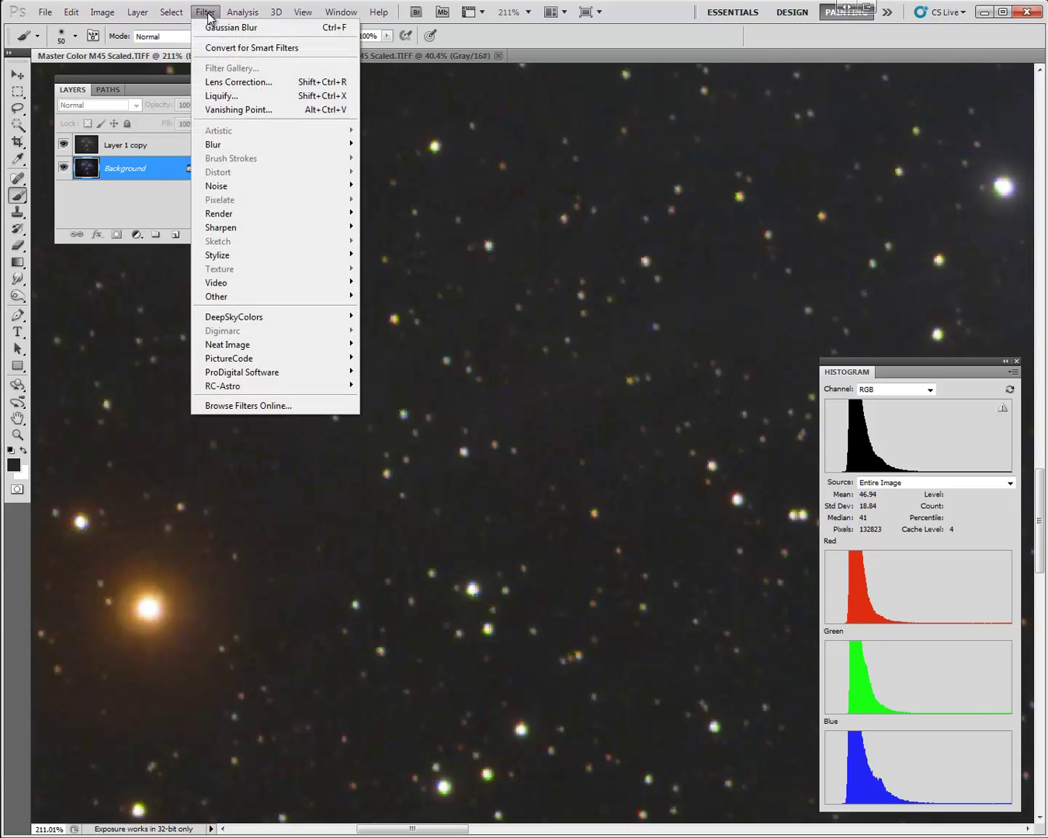
mouse_move(270, 320)
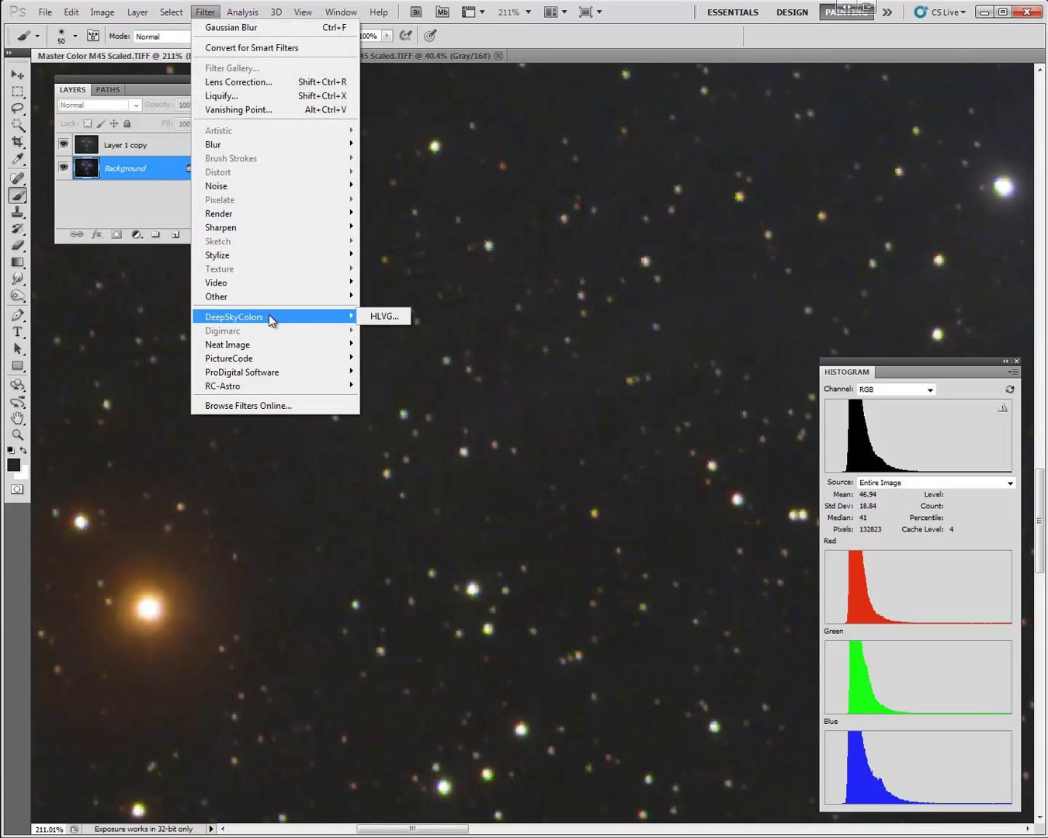
click(386, 317)
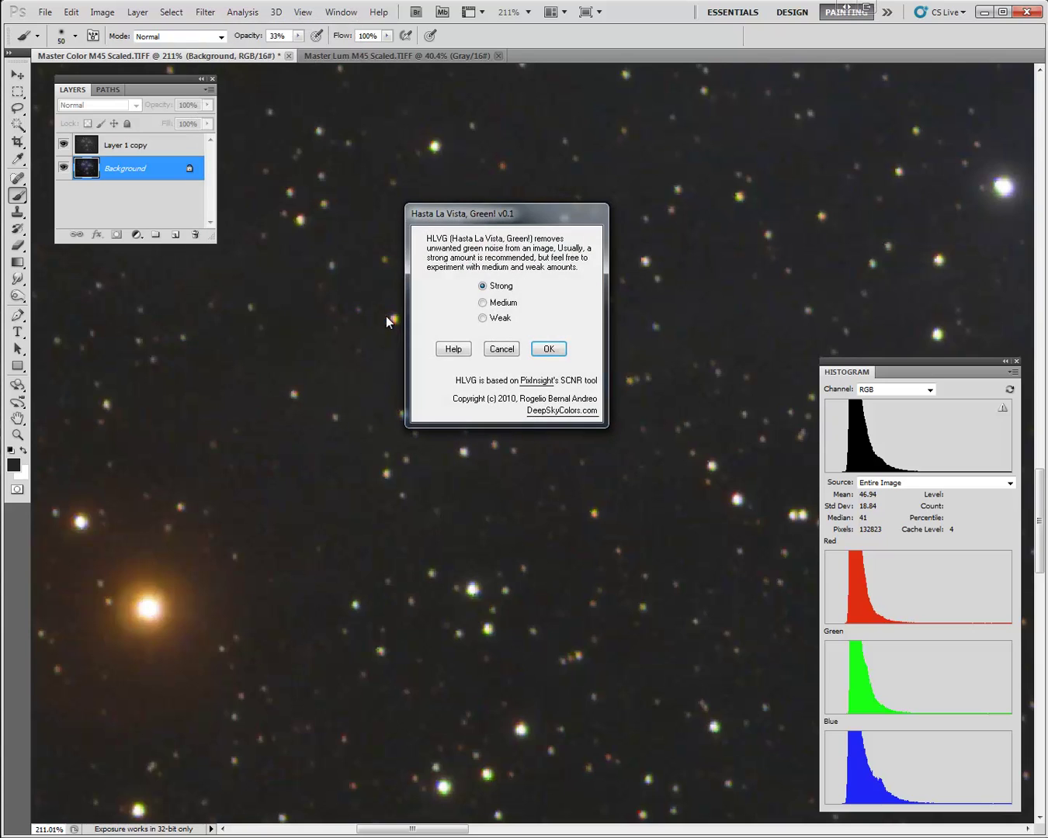
click(547, 349)
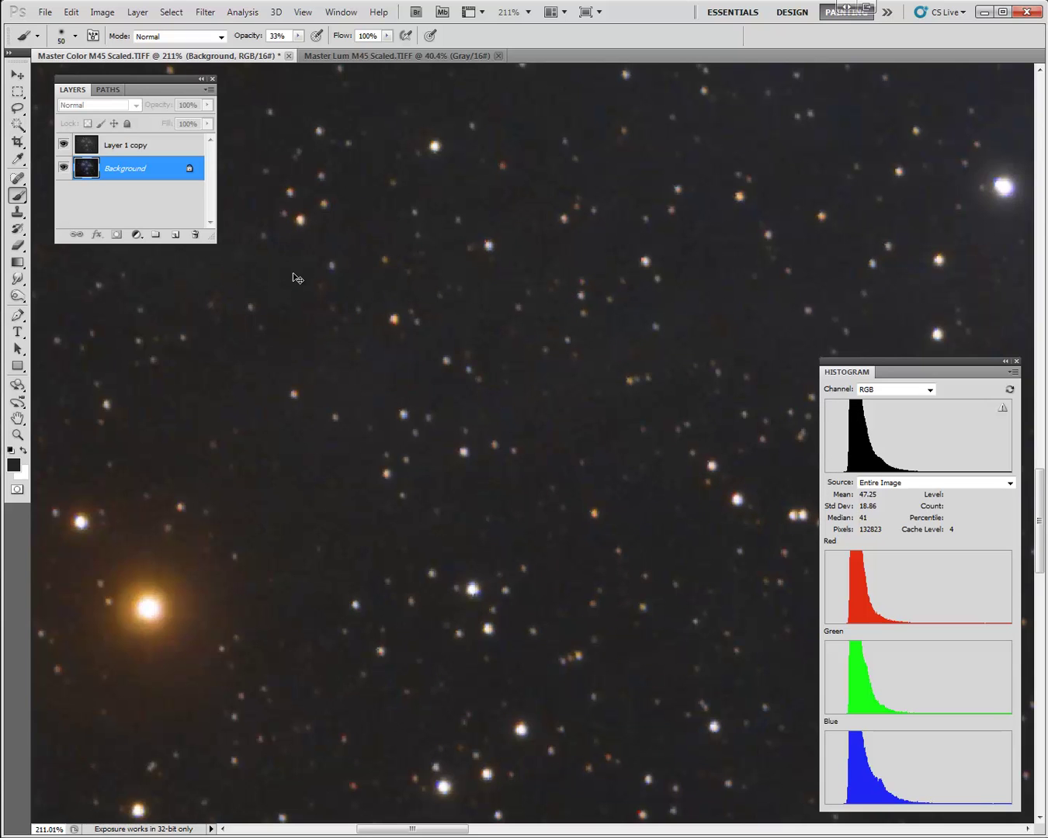
- Examine the colour fringes on the star cores and compare the Background layer with Layer 1 copy around a yellow star
key(ctrl+0)
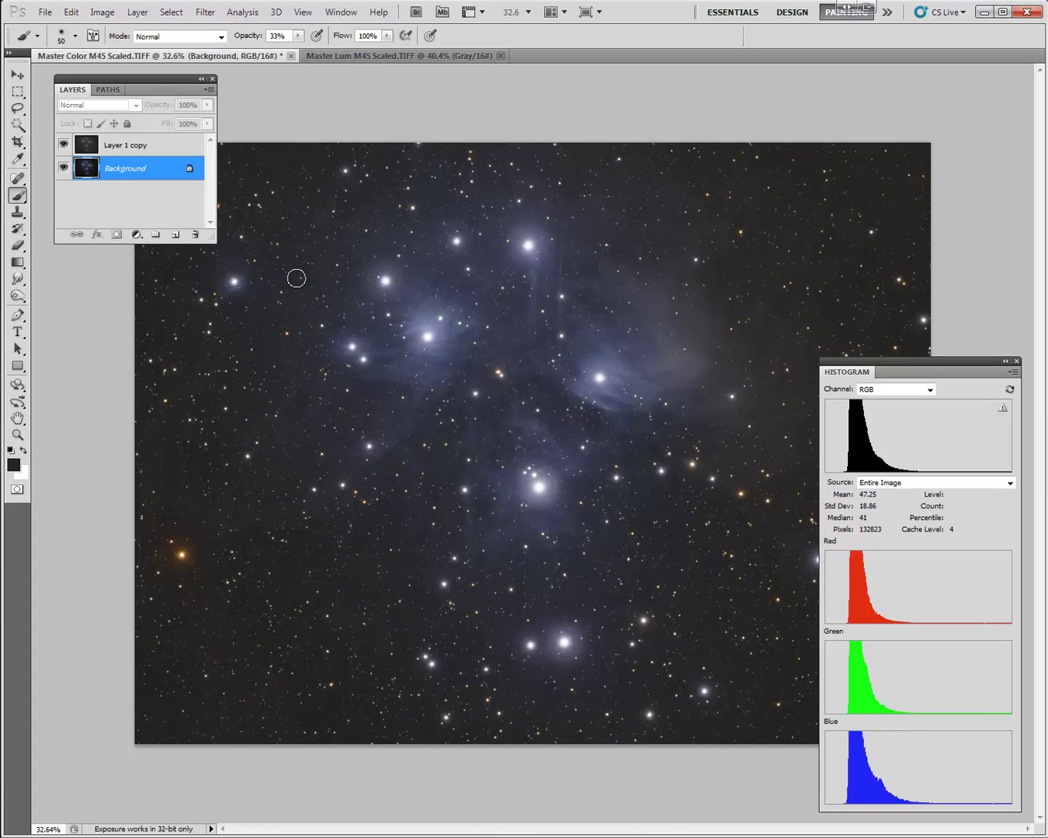
mouse_move(844, 653)
mouse_move(944, 604)
scroll(762, 482, up, 3)
scroll(792, 506, up, 3)
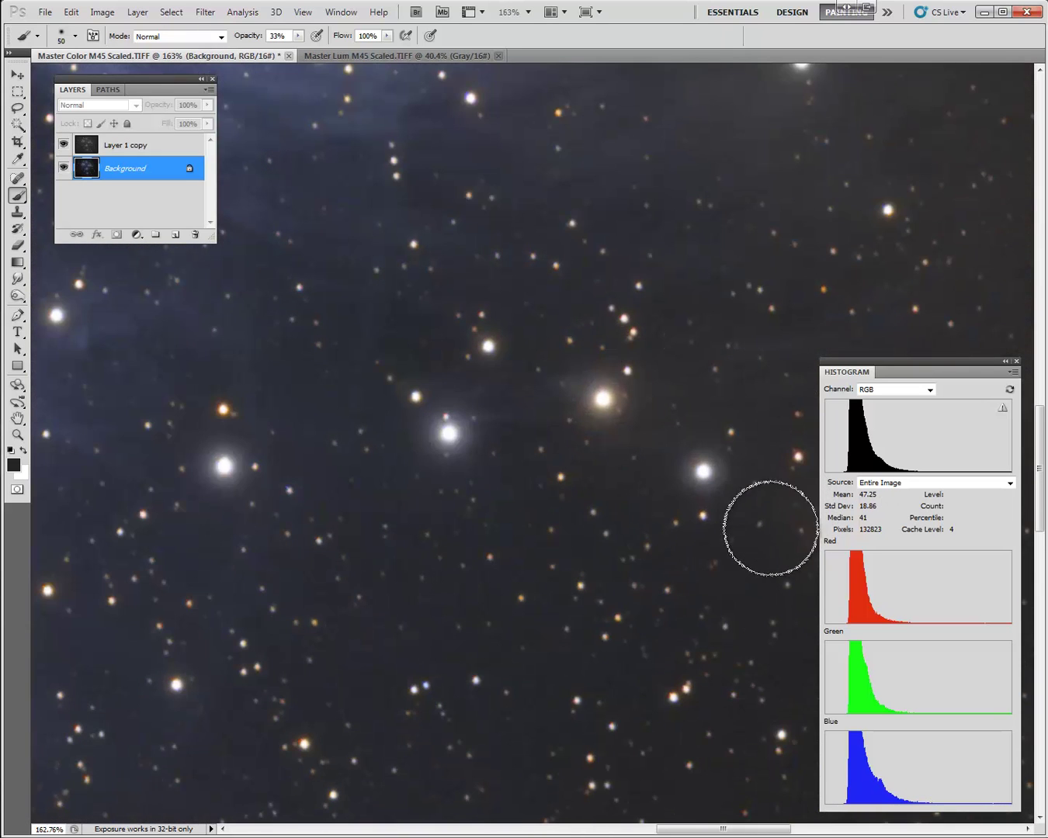
drag(730, 563, 463, 528)
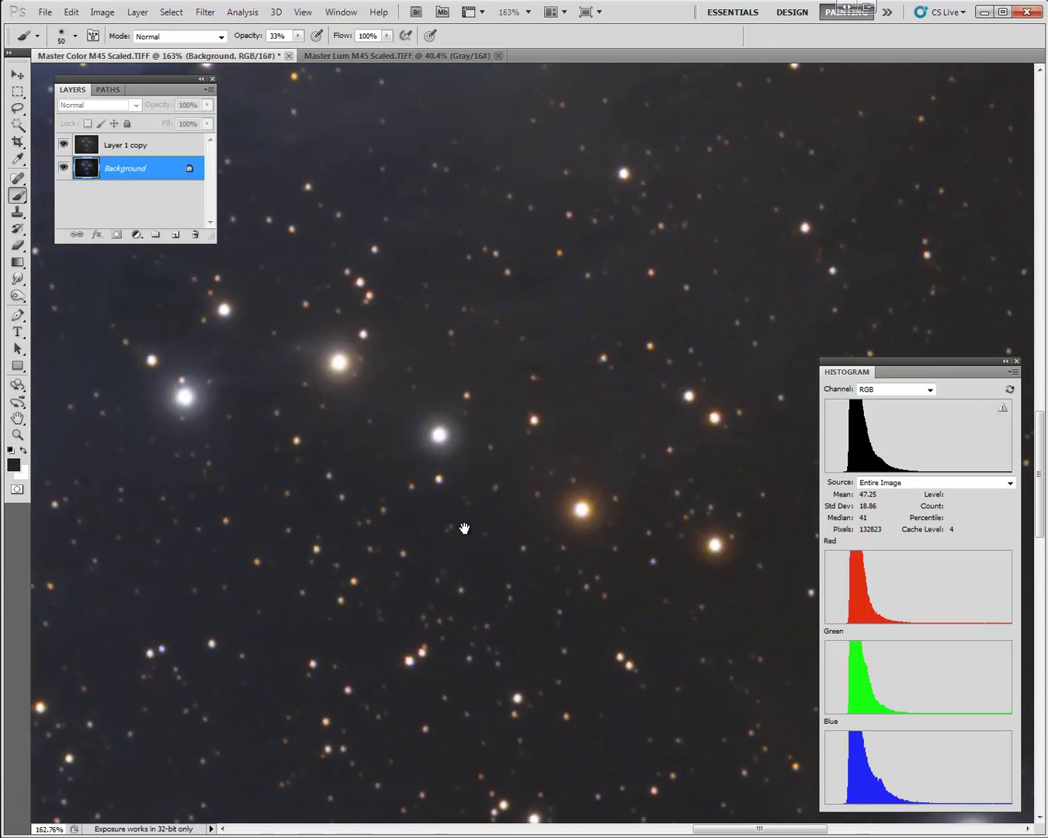
scroll(552, 509, up, 3)
scroll(627, 517, up, 3)
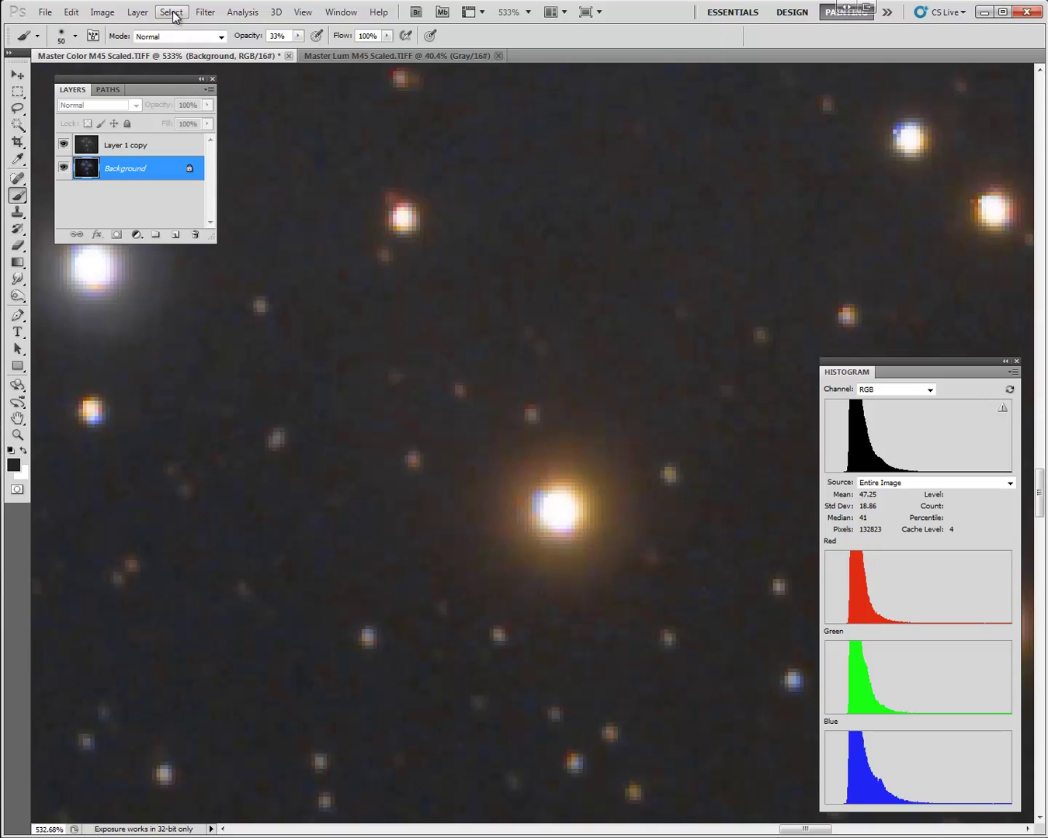
click(65, 146)
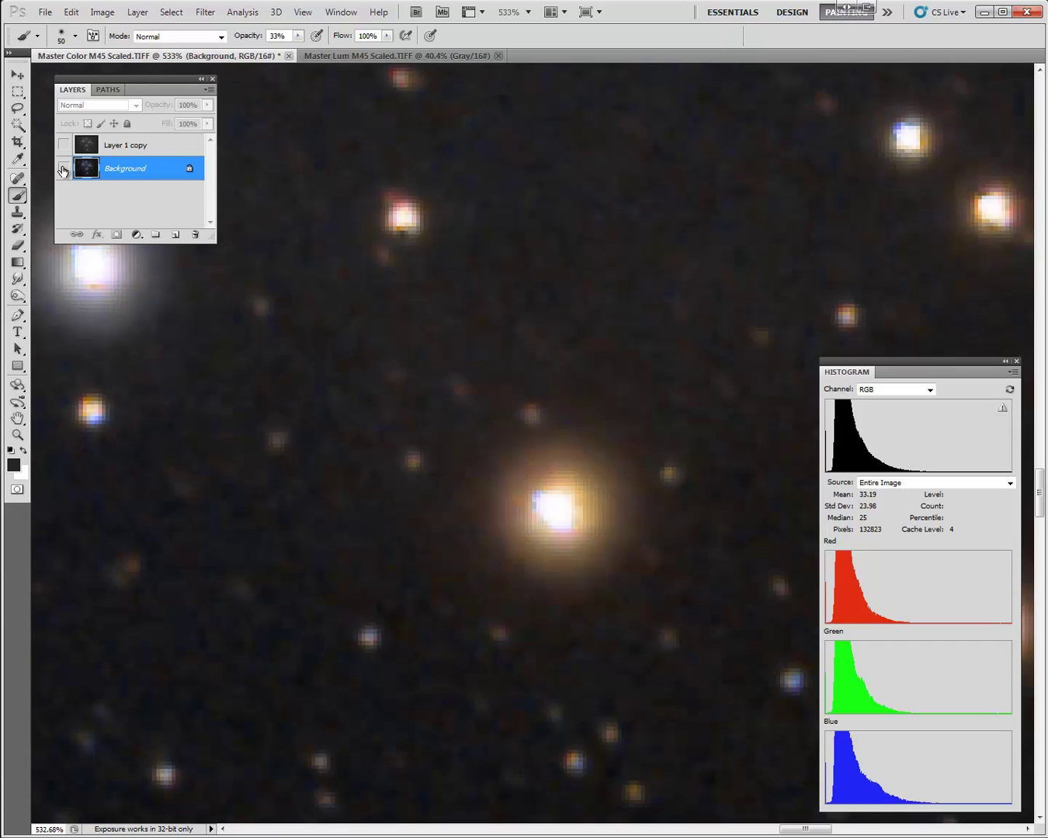
click(63, 169)
click(64, 144)
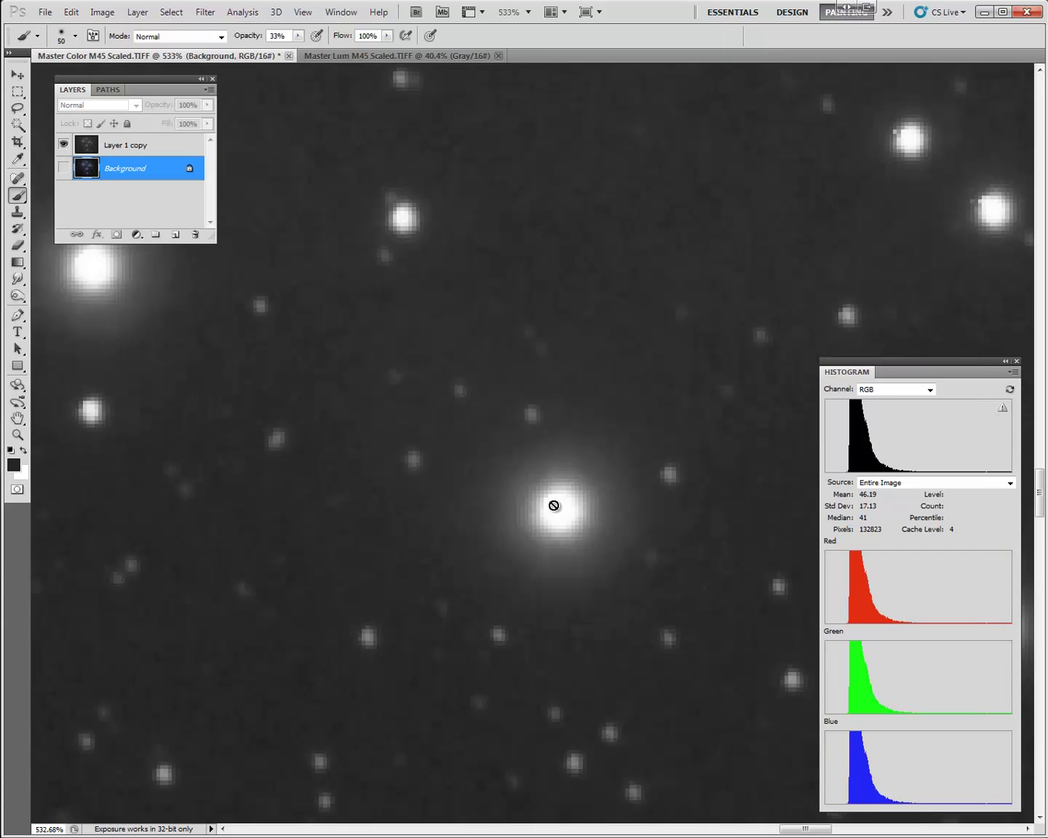
- Show only the Background layer and apply a Gaussian Blur with a 2.4-pixel radius to it
click(64, 144)
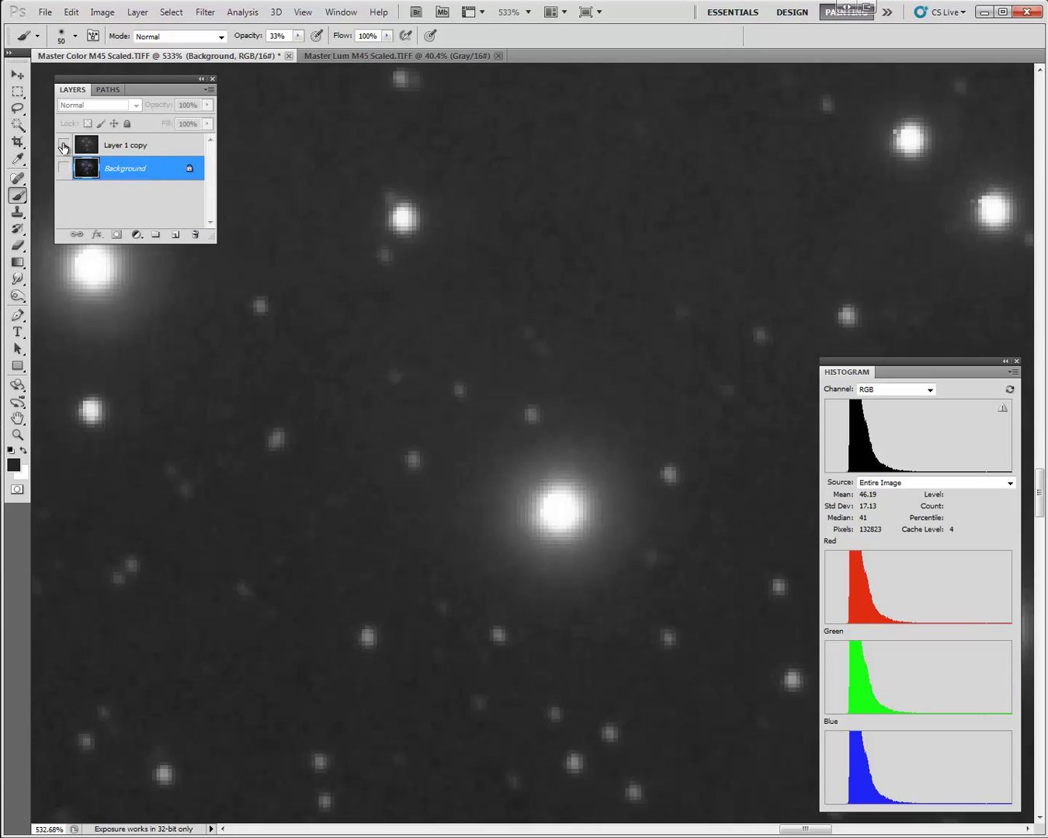
click(65, 169)
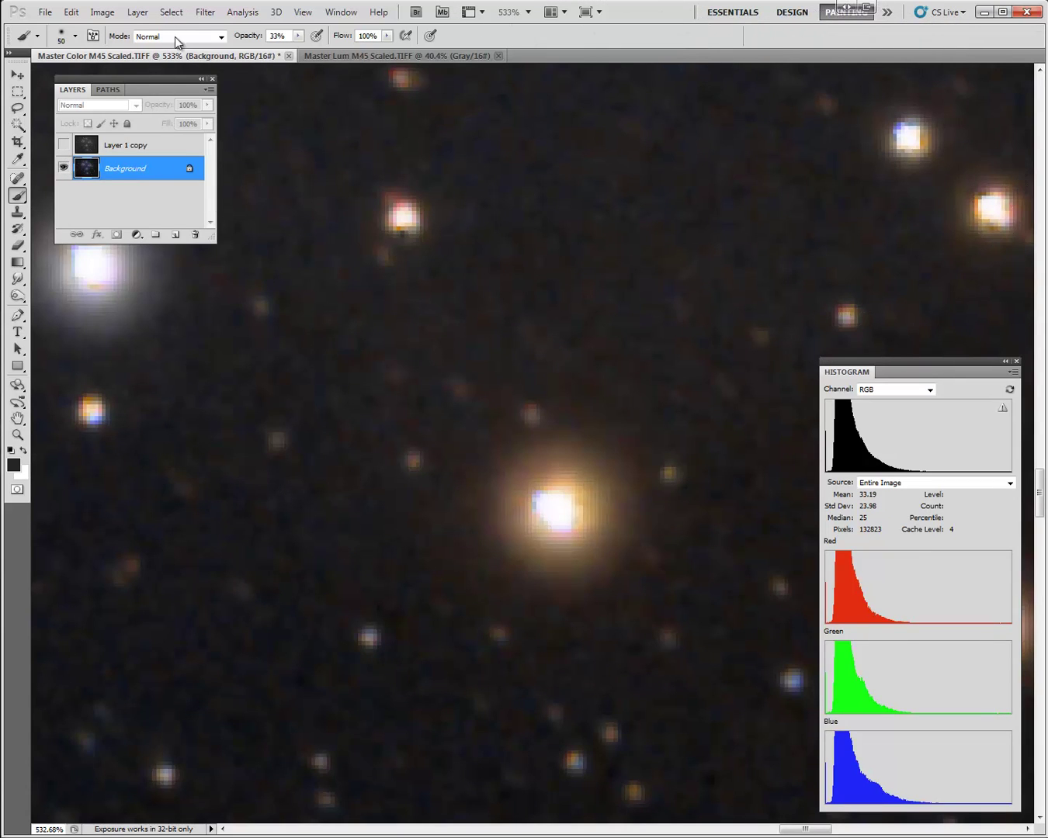
click(174, 13)
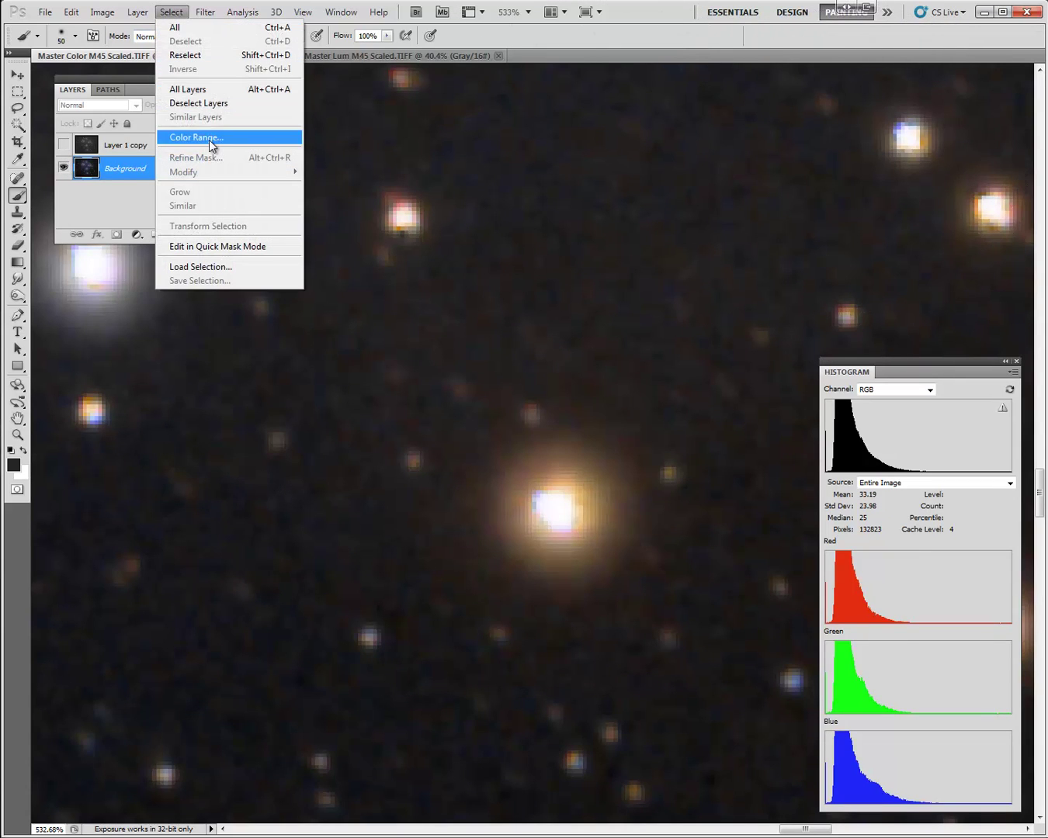
click(204, 12)
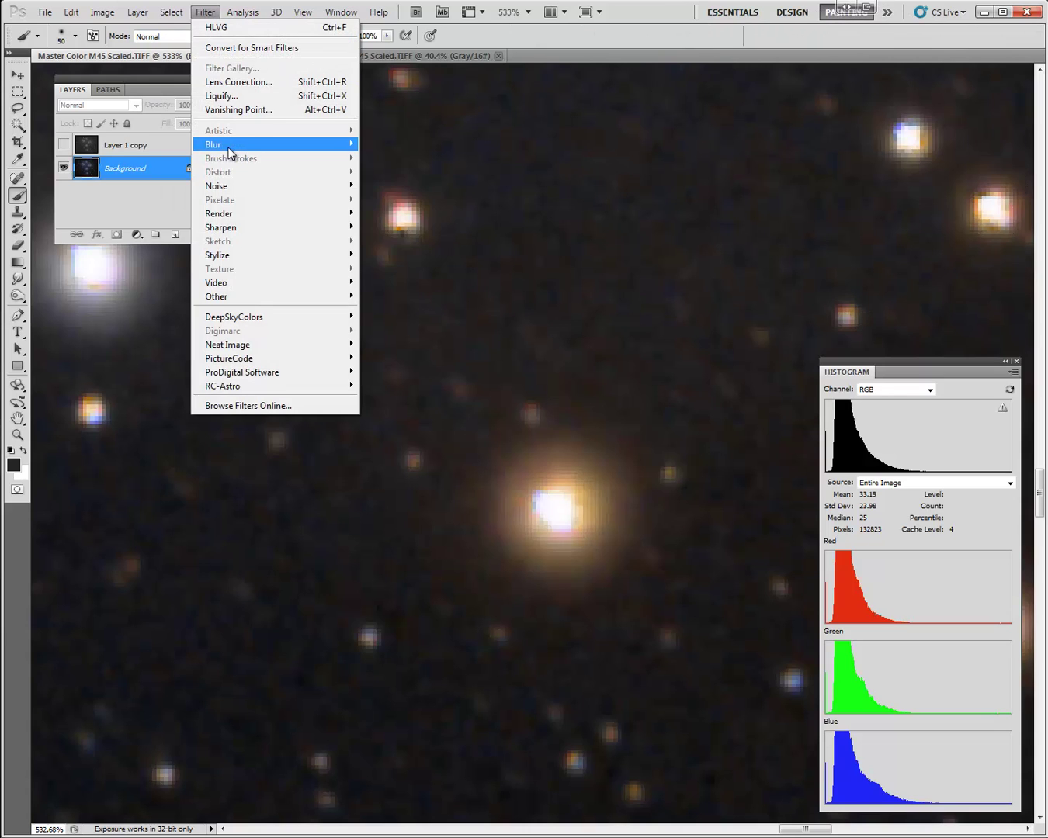
mouse_move(231, 146)
click(414, 198)
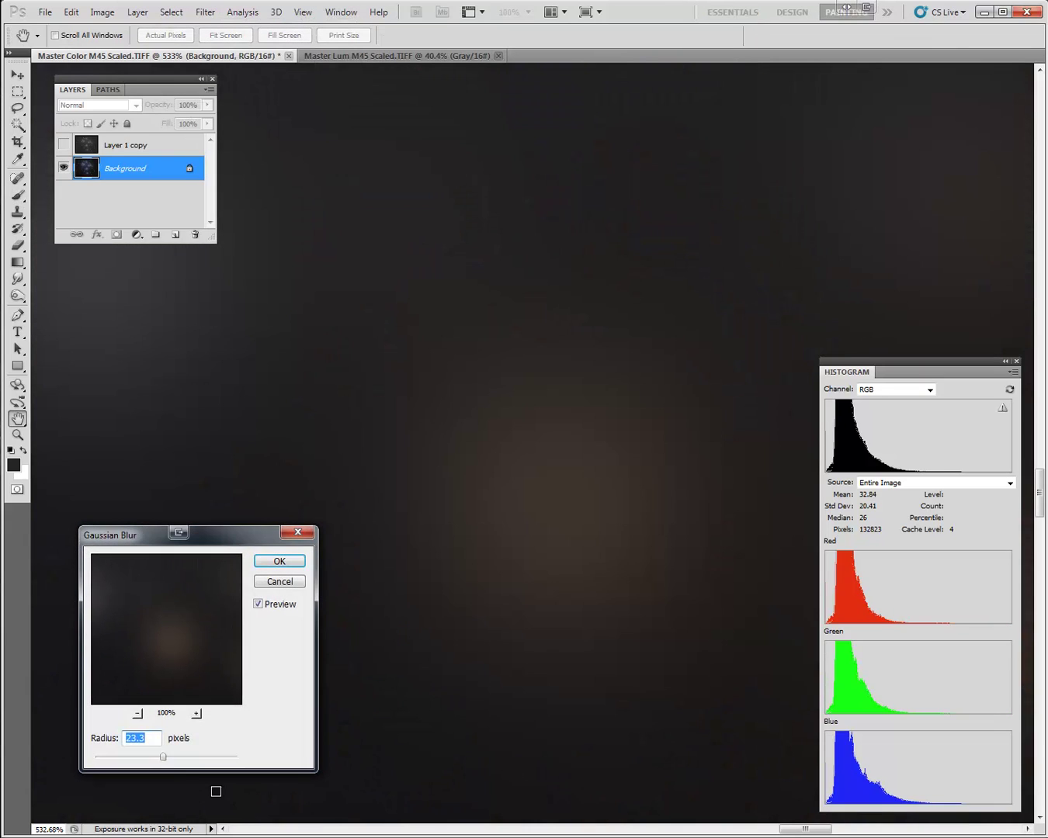
mouse_move(131, 761)
mouse_down()
mouse_move(103, 762)
mouse_move(113, 762)
mouse_up()
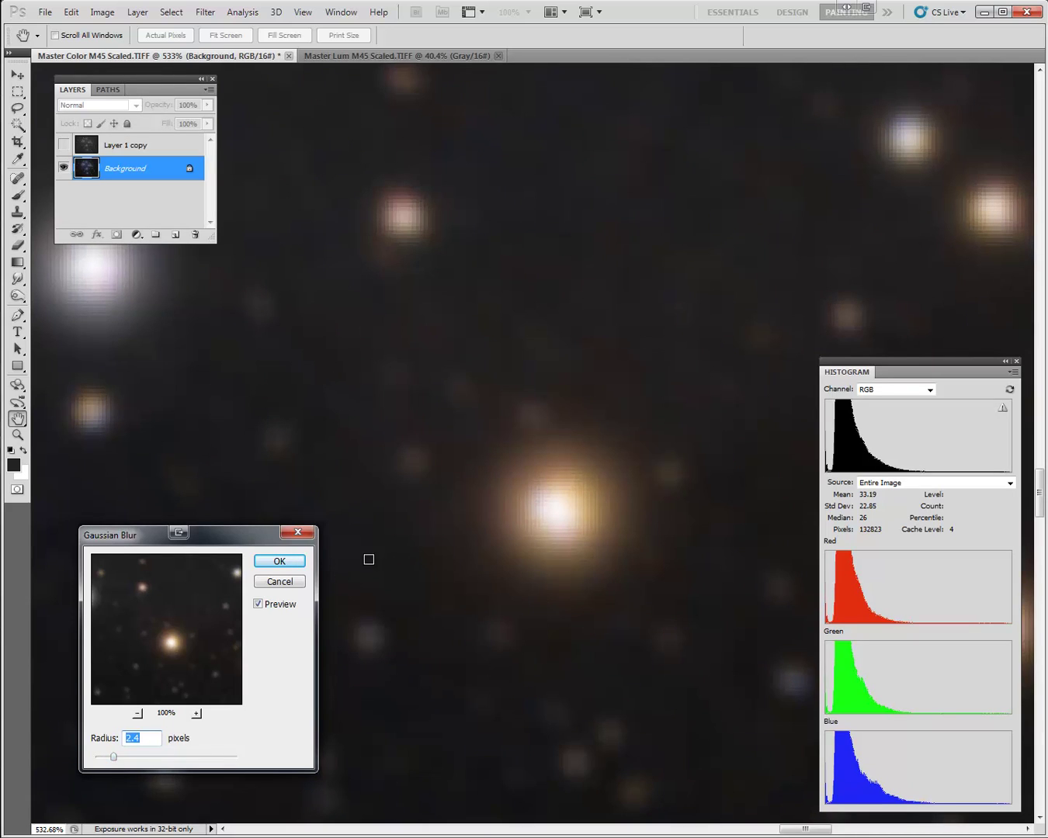
click(277, 562)
key(b)
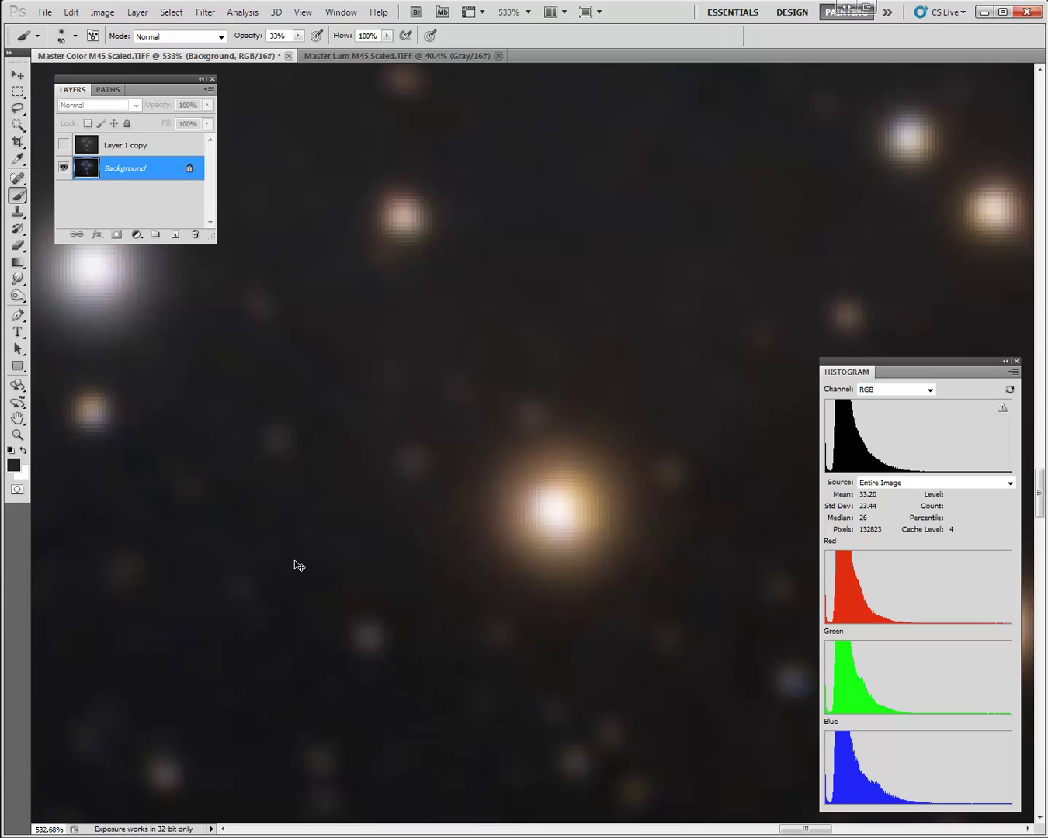
- Inspect the blurred Background layer, show Layer 1 copy again, and check the combined result around the orange-and-white star pair
scroll(295, 564, down, 10)
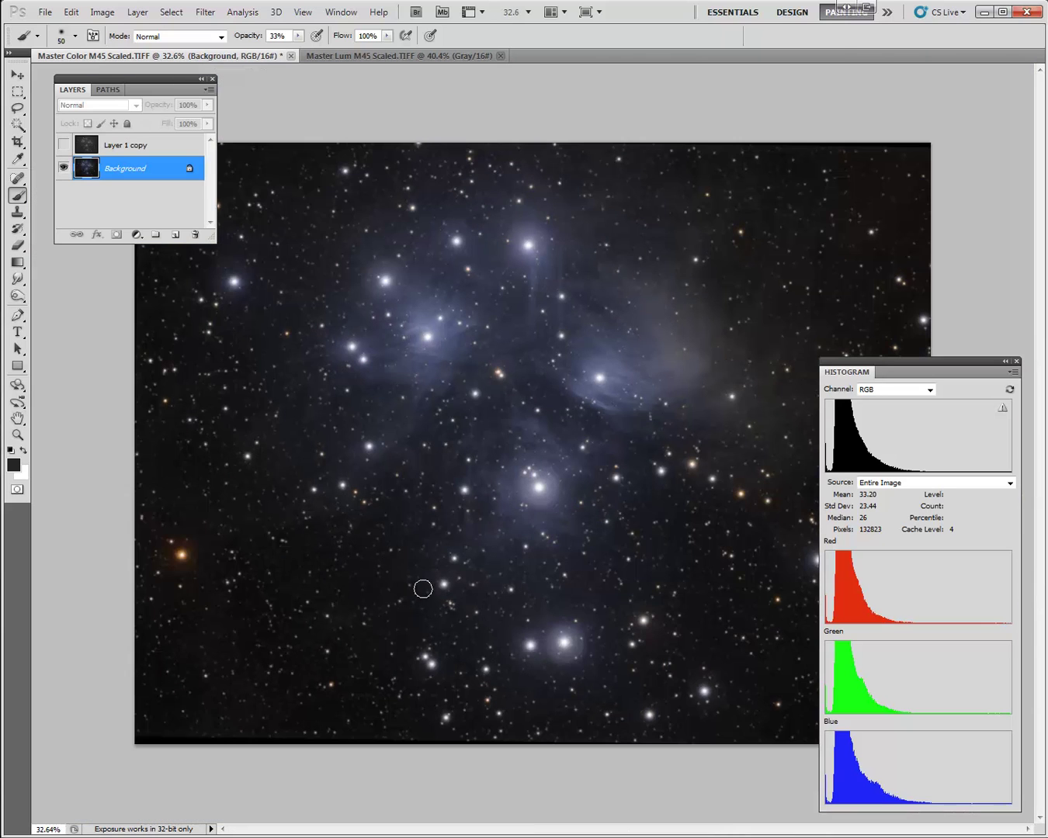
scroll(621, 380, up, 3)
scroll(629, 398, up, 5)
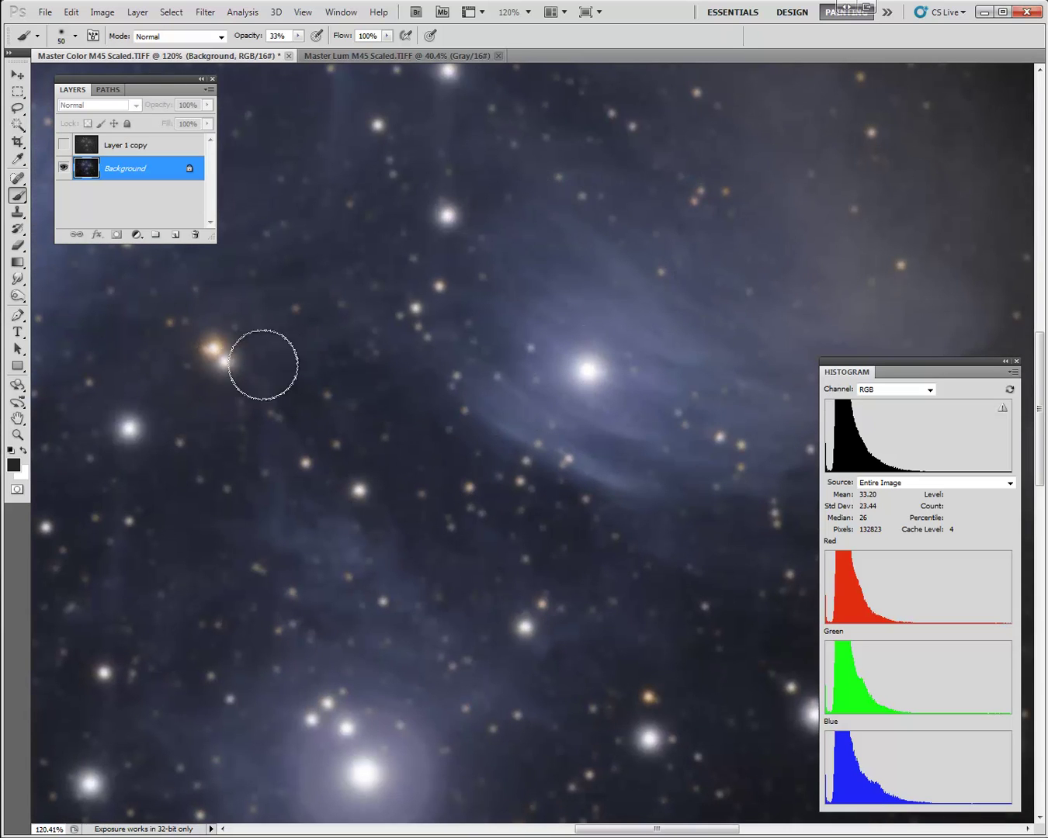
click(64, 145)
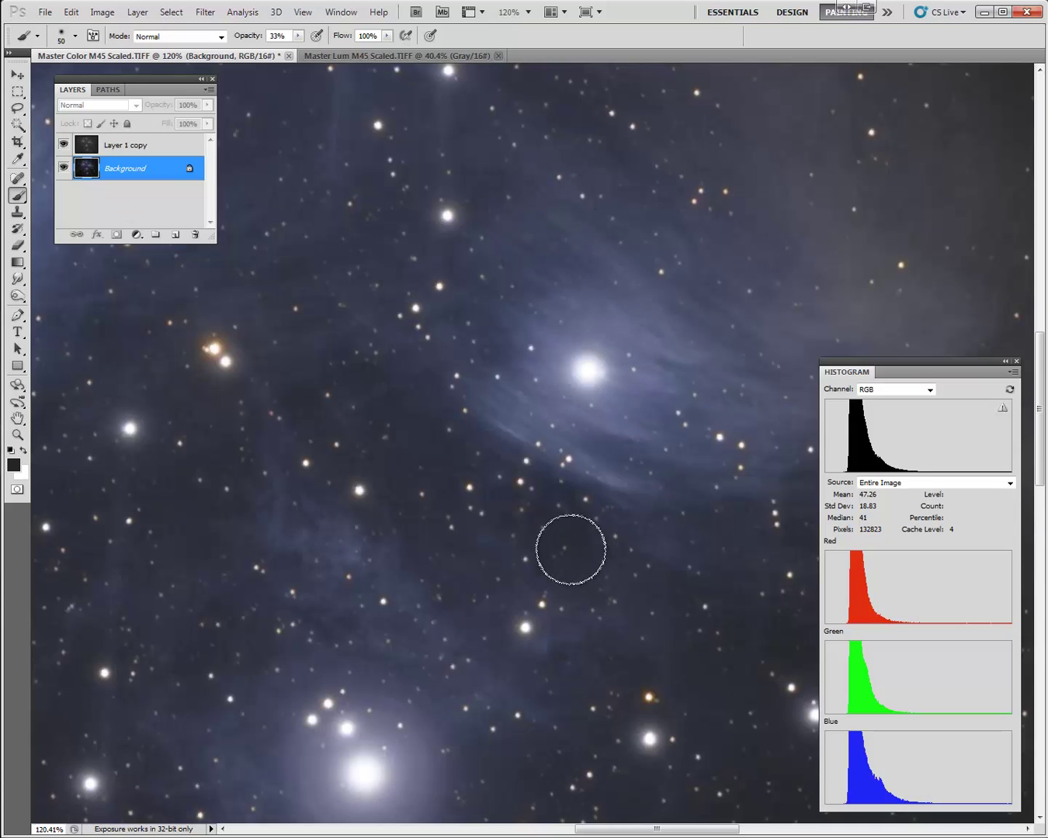
scroll(213, 351, up, 5)
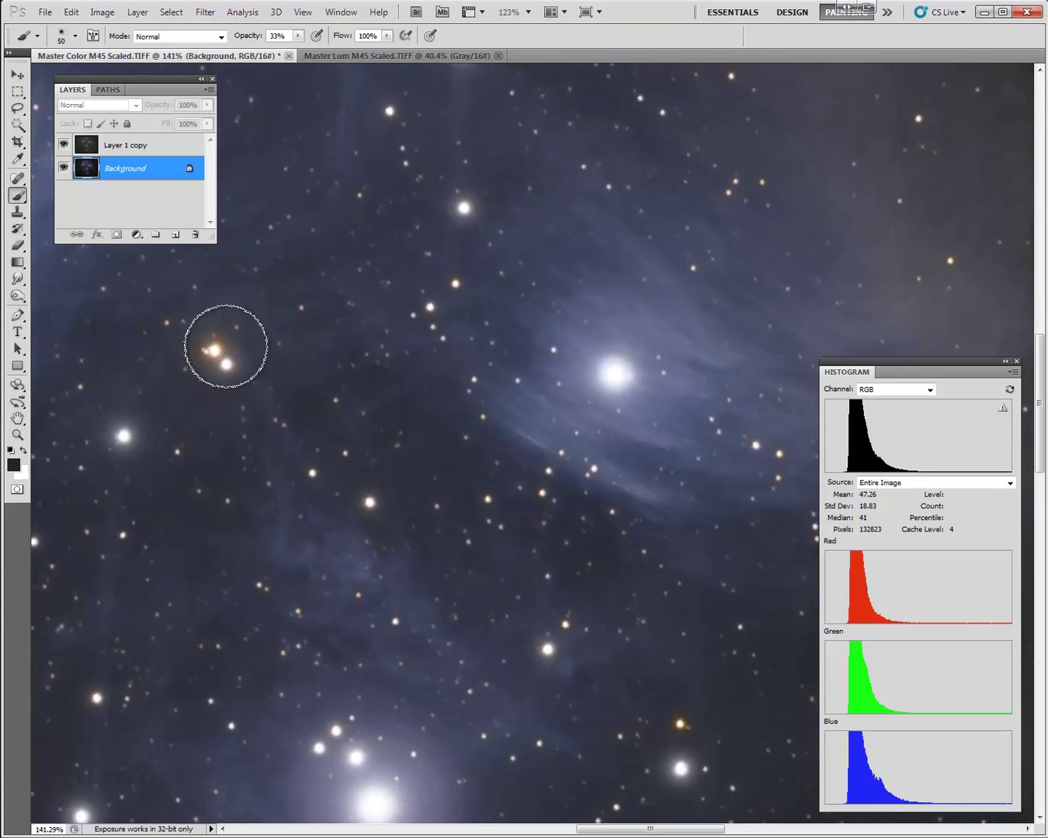
scroll(221, 346, up, 2)
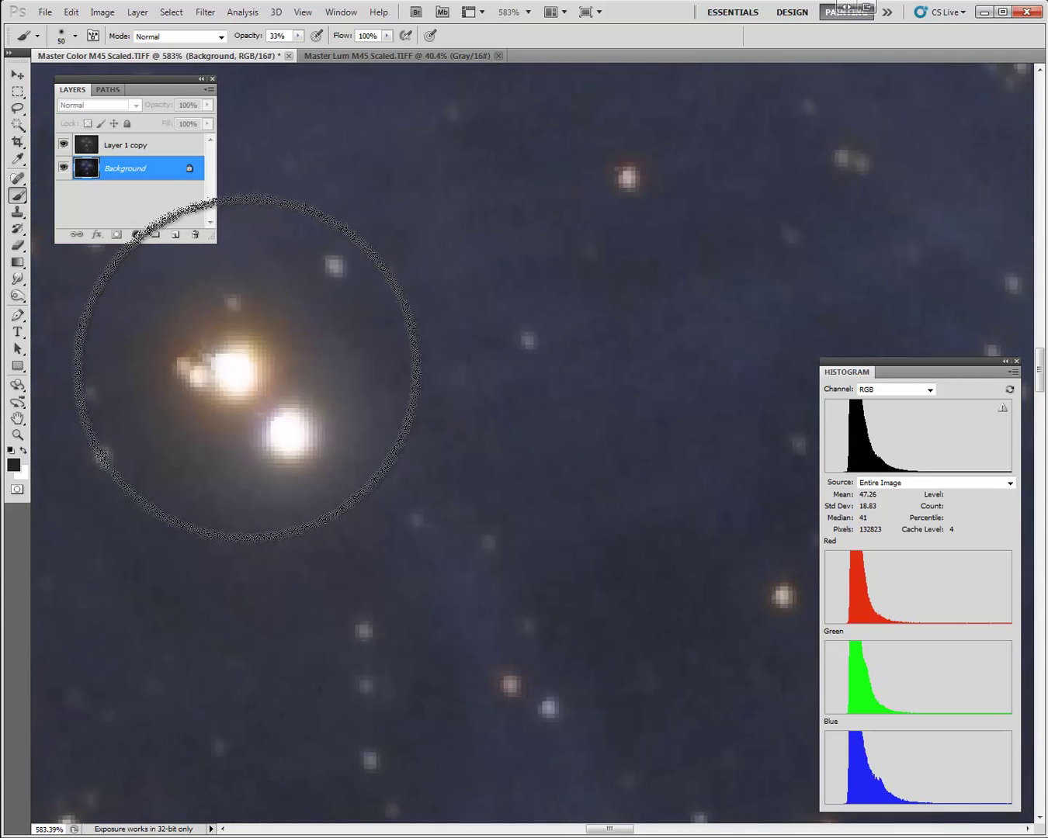
- Examine an isolated yellow star close up, comparing the blurred Background layer alone with the combined view including Layer 1 copy
scroll(434, 466, down, 4)
scroll(517, 509, down, 4)
key(space)
mouse_move(575, 562)
mouse_down()
mouse_move(473, 462)
mouse_move(310, 342)
mouse_move(372, 472)
mouse_move(245, 466)
mouse_up()
scroll(544, 506, up, 9)
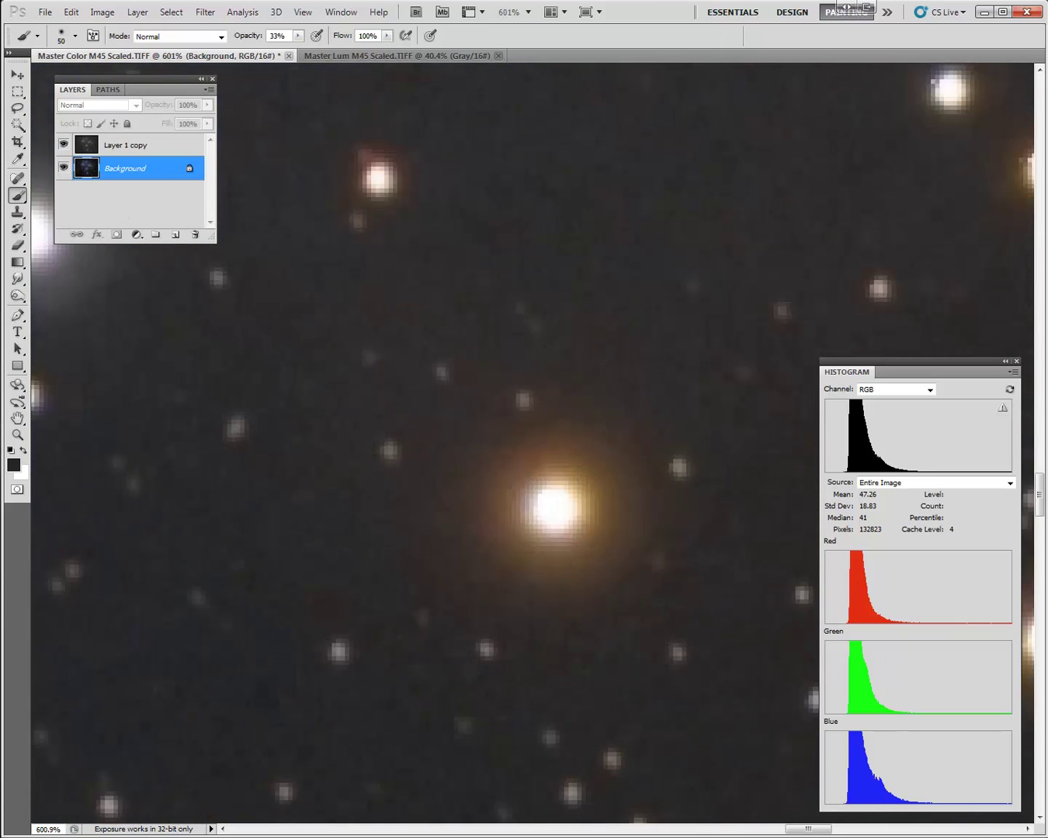
click(64, 143)
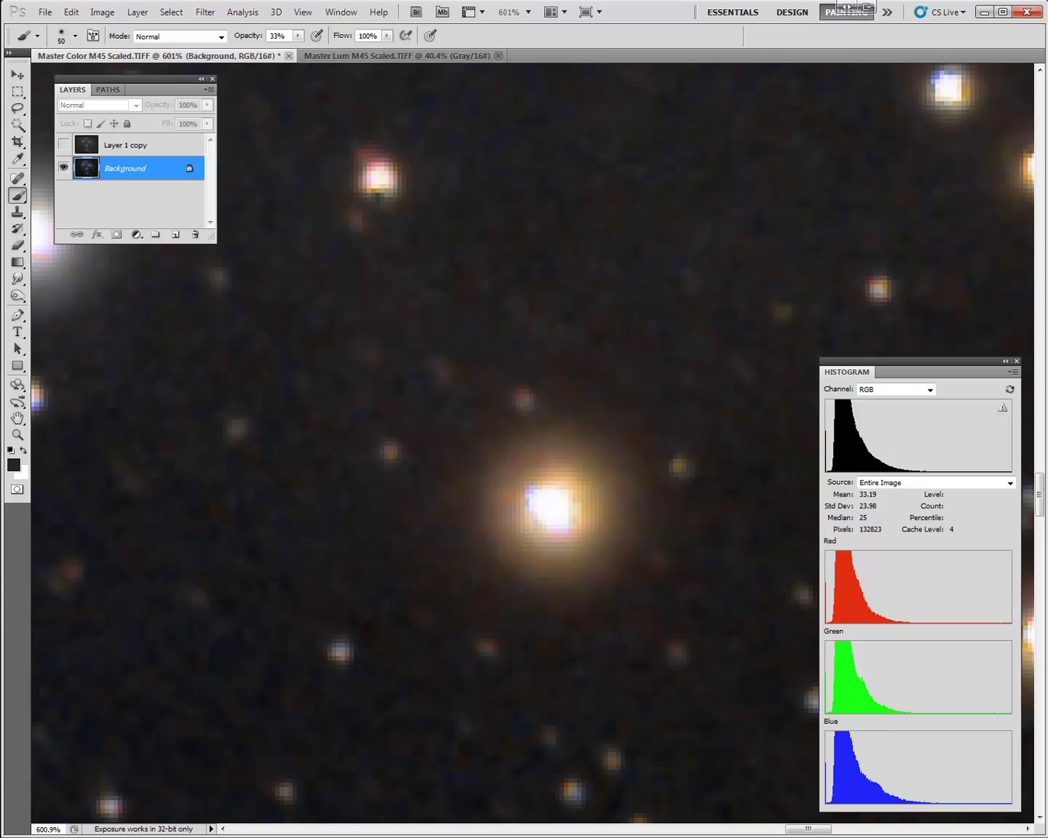
click(63, 143)
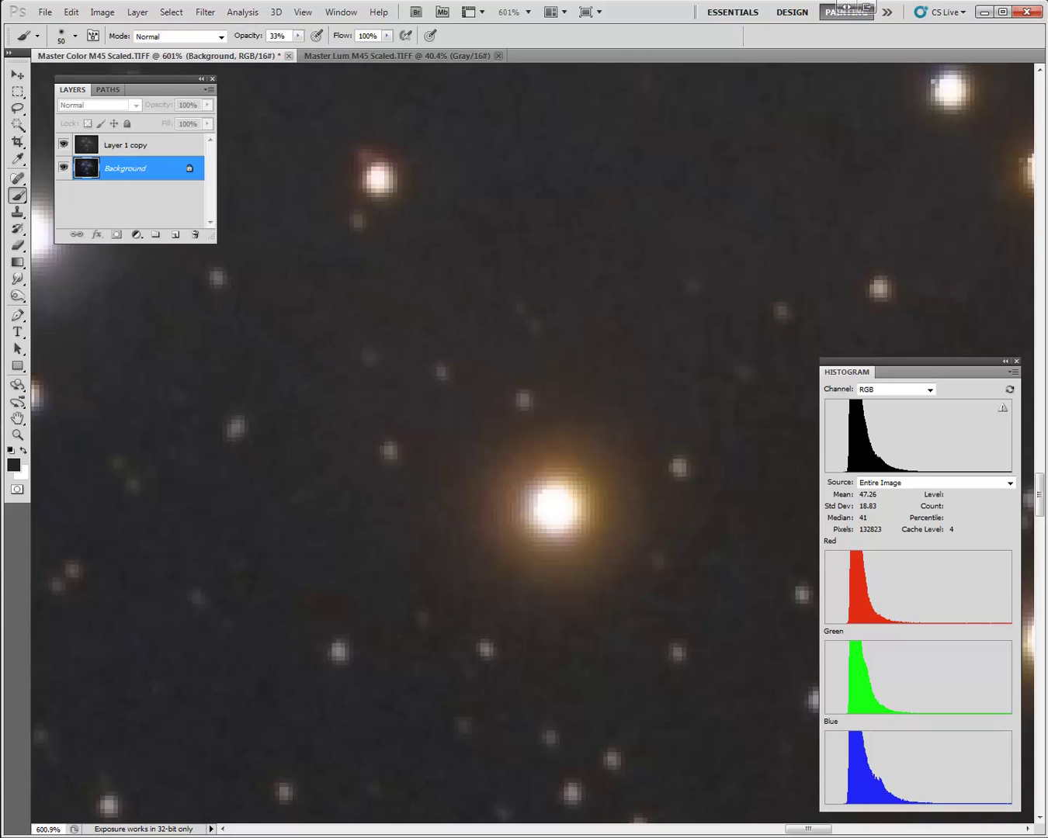
click(64, 143)
- Check the whole combined image and the halo and core of the bright orange star near the image's edge
scroll(554, 508, down, 10)
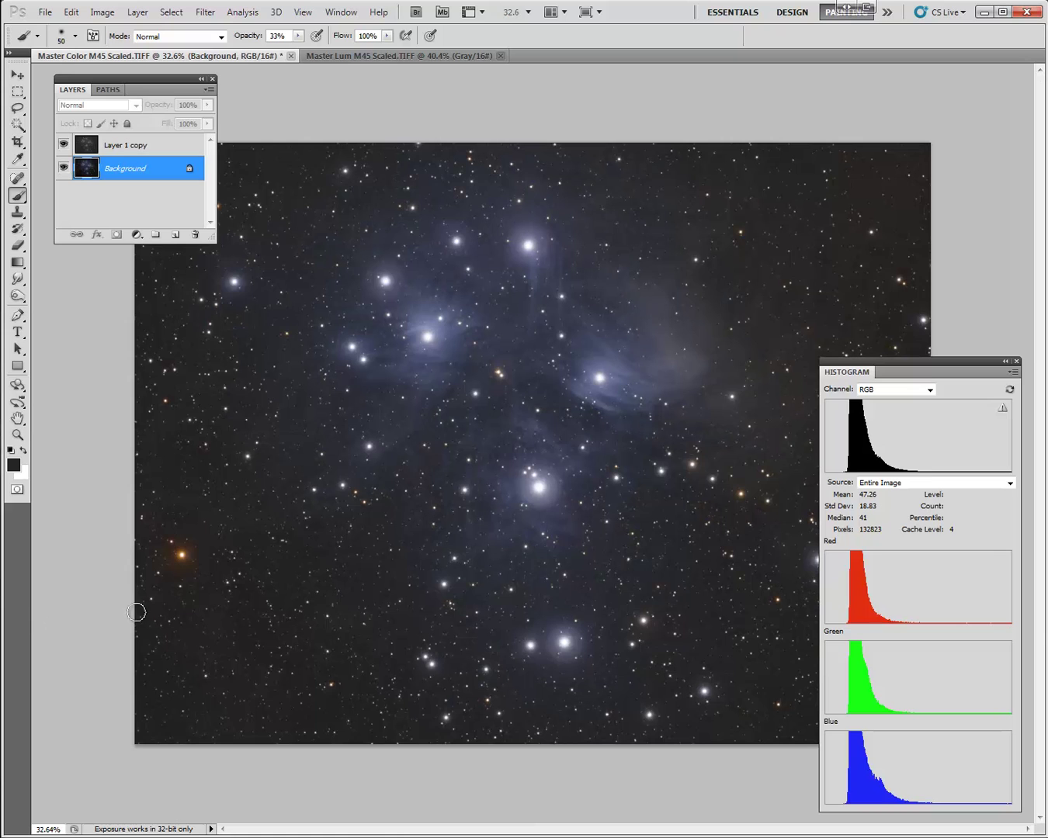
scroll(178, 558, up, 1)
scroll(187, 561, up, 3)
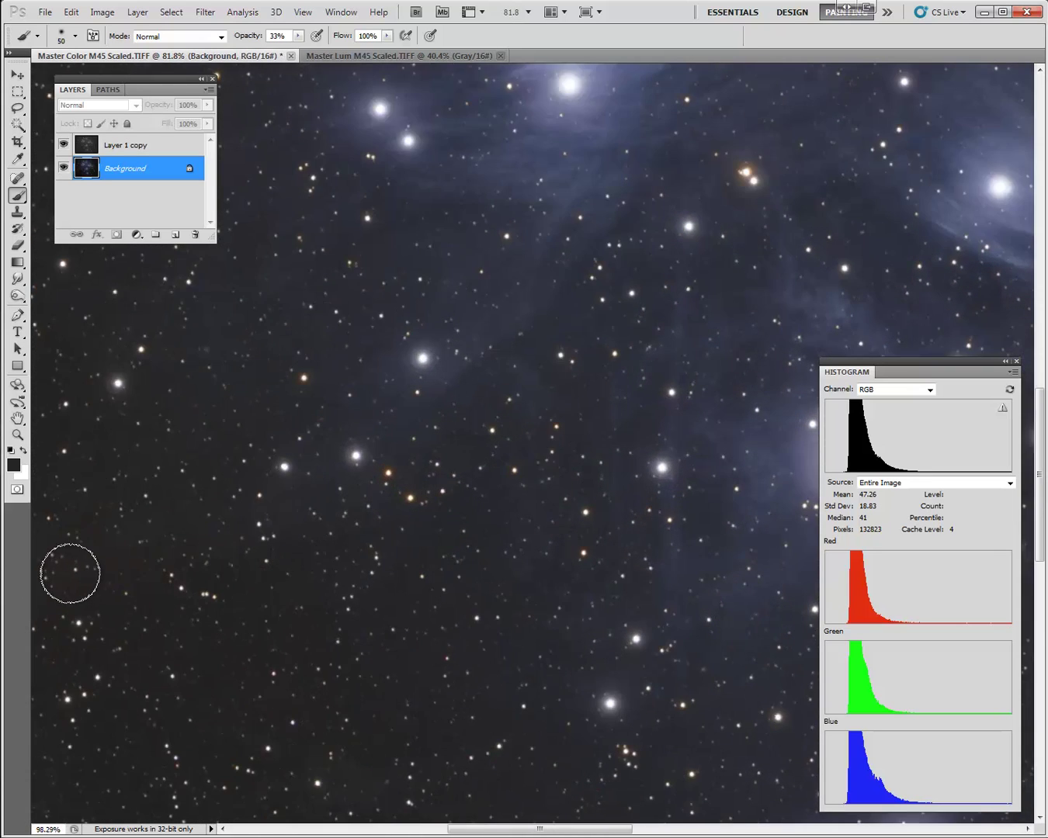
drag(142, 663, 585, 457)
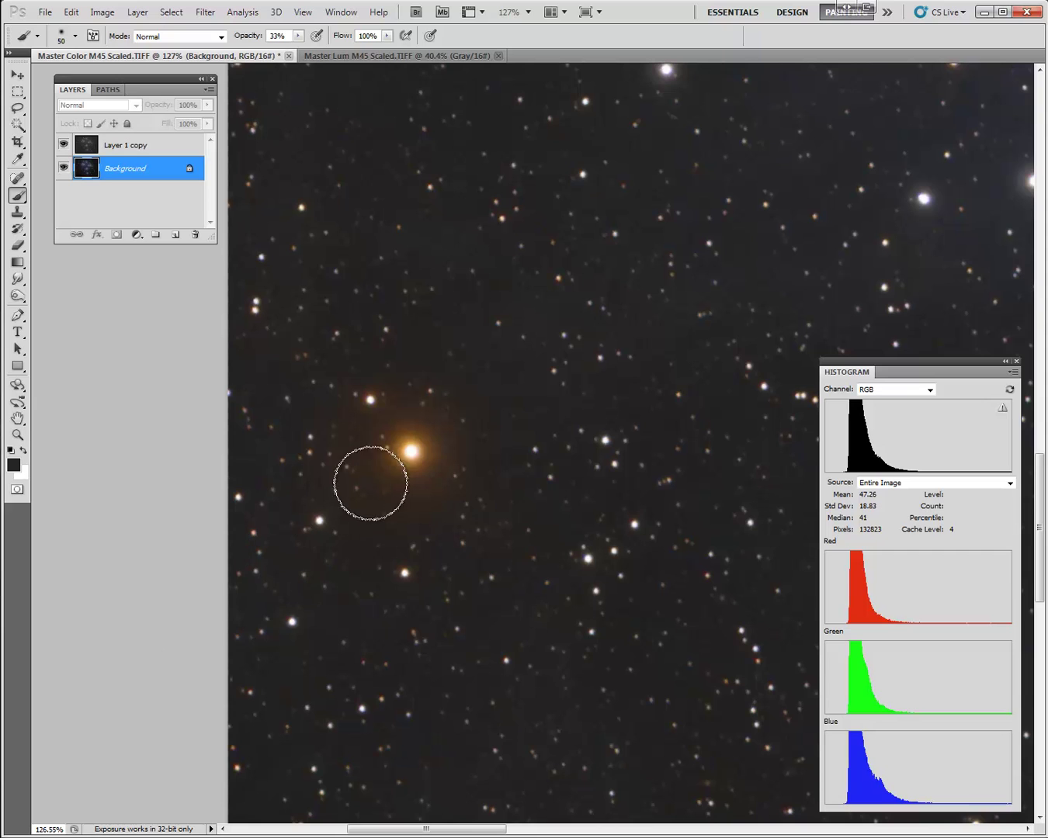
scroll(426, 449, up, 5)
scroll(429, 464, up, 3)
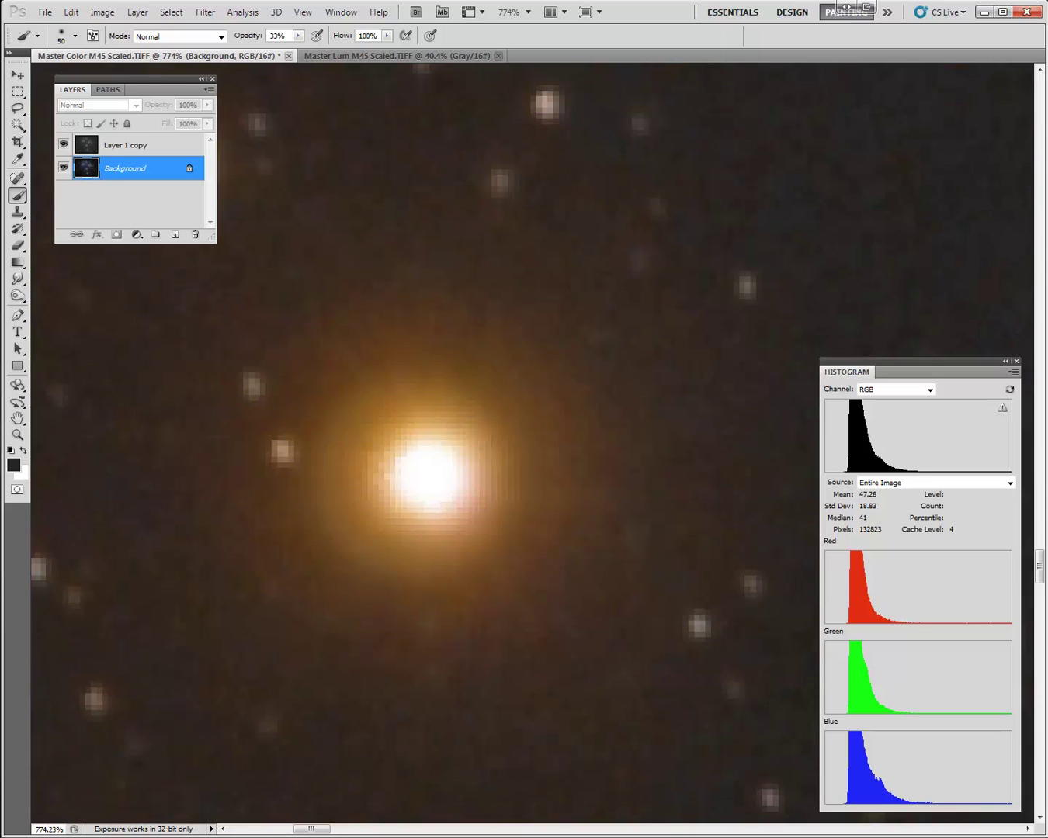
scroll(429, 464, down, 8)
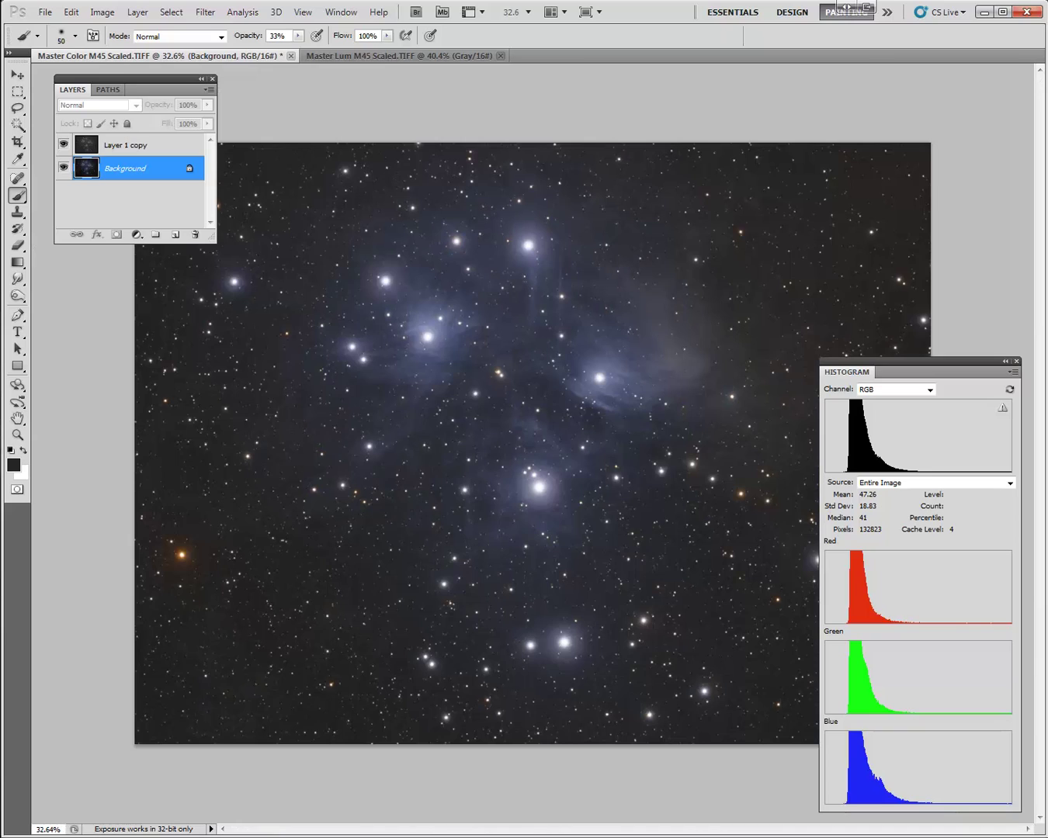
- Flatten Layer 1 copy and the Background into a single layer and convert the image to Lab Color mode
shift+click(122, 156)
right_click(134, 162)
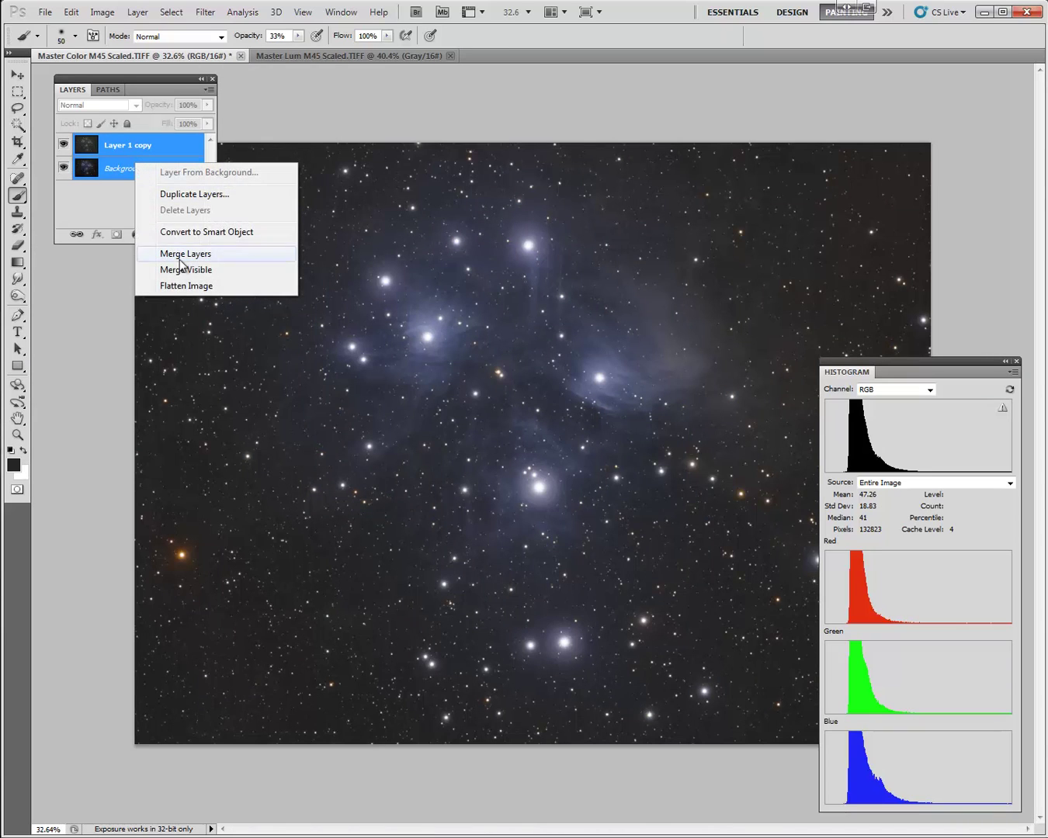
click(187, 287)
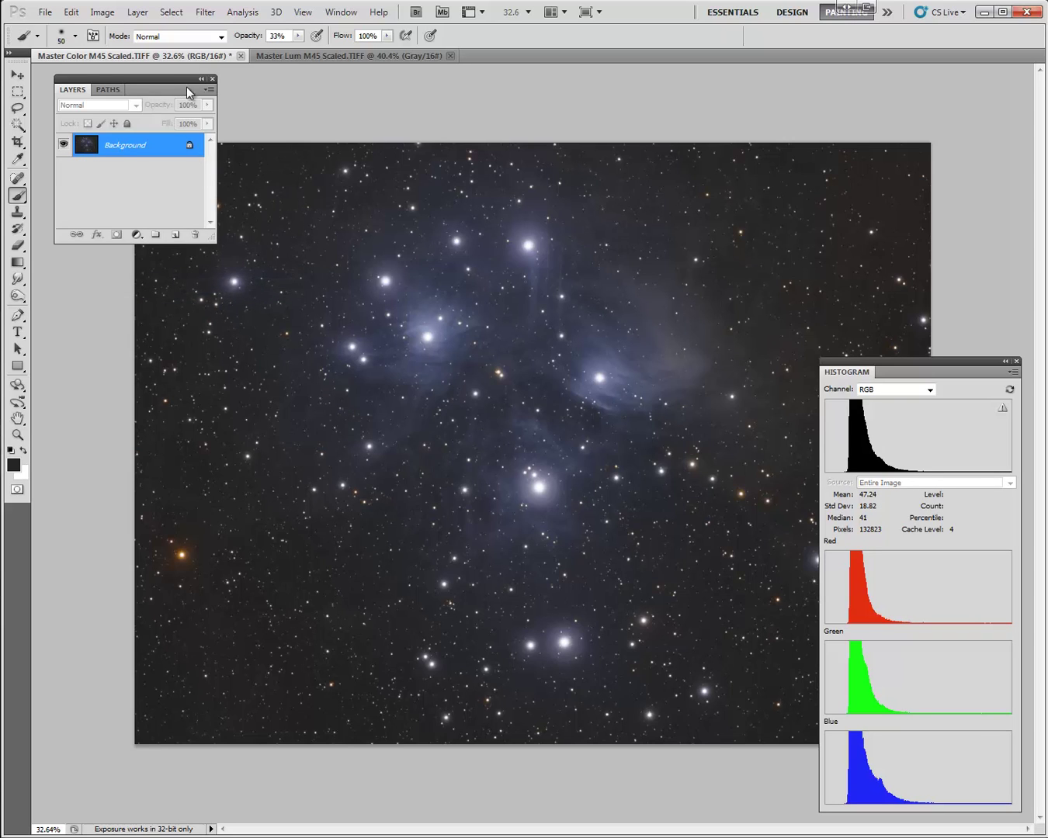
click(101, 10)
mouse_move(154, 28)
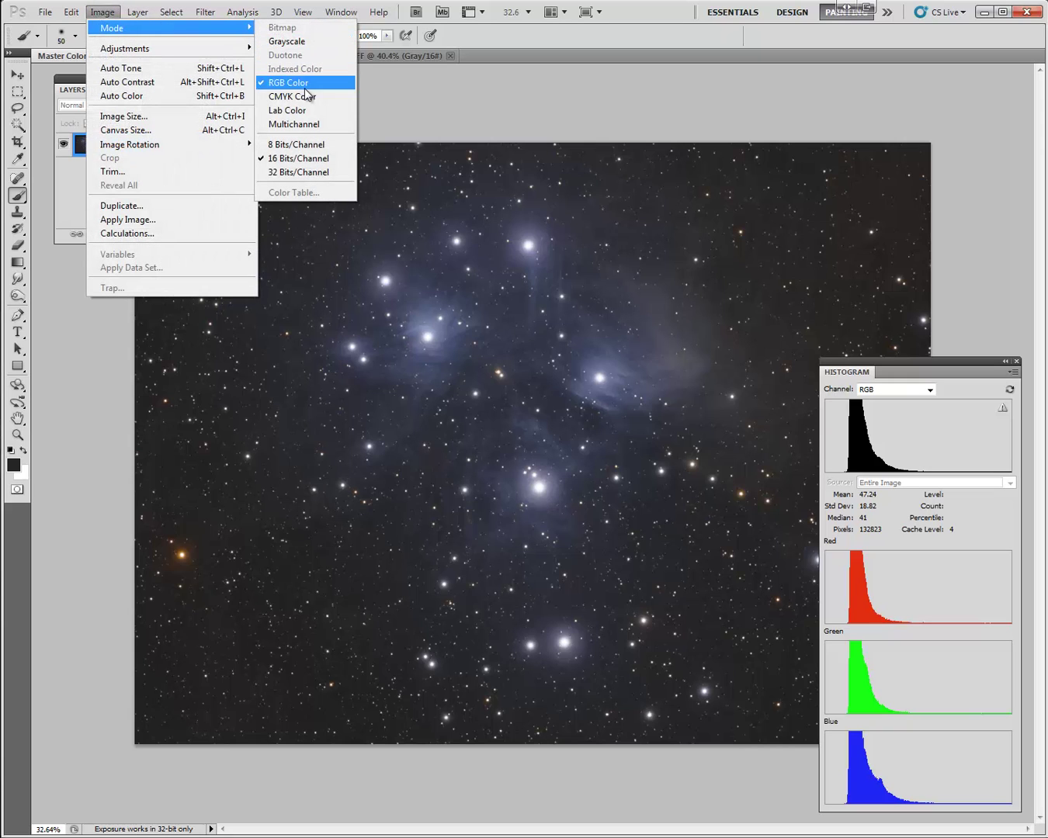
click(289, 110)
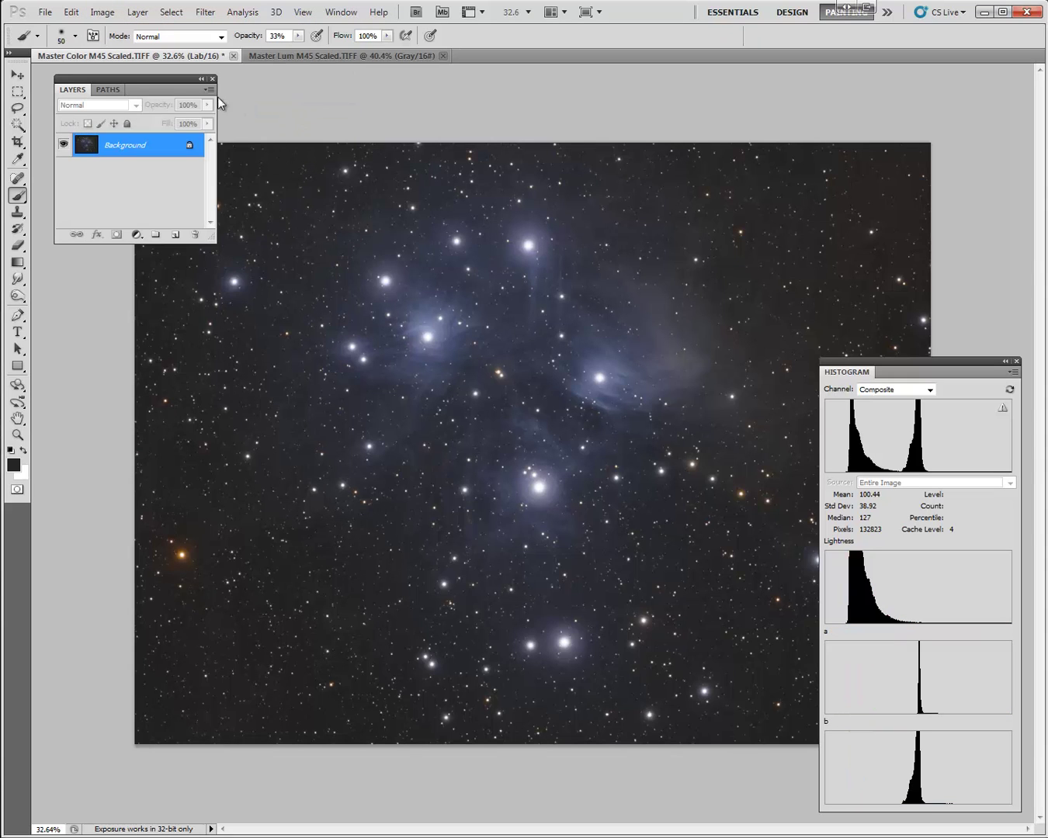
- Boost the image's colour by applying Curves with the L'ab A+B x10 preset
click(112, 14)
mouse_move(151, 48)
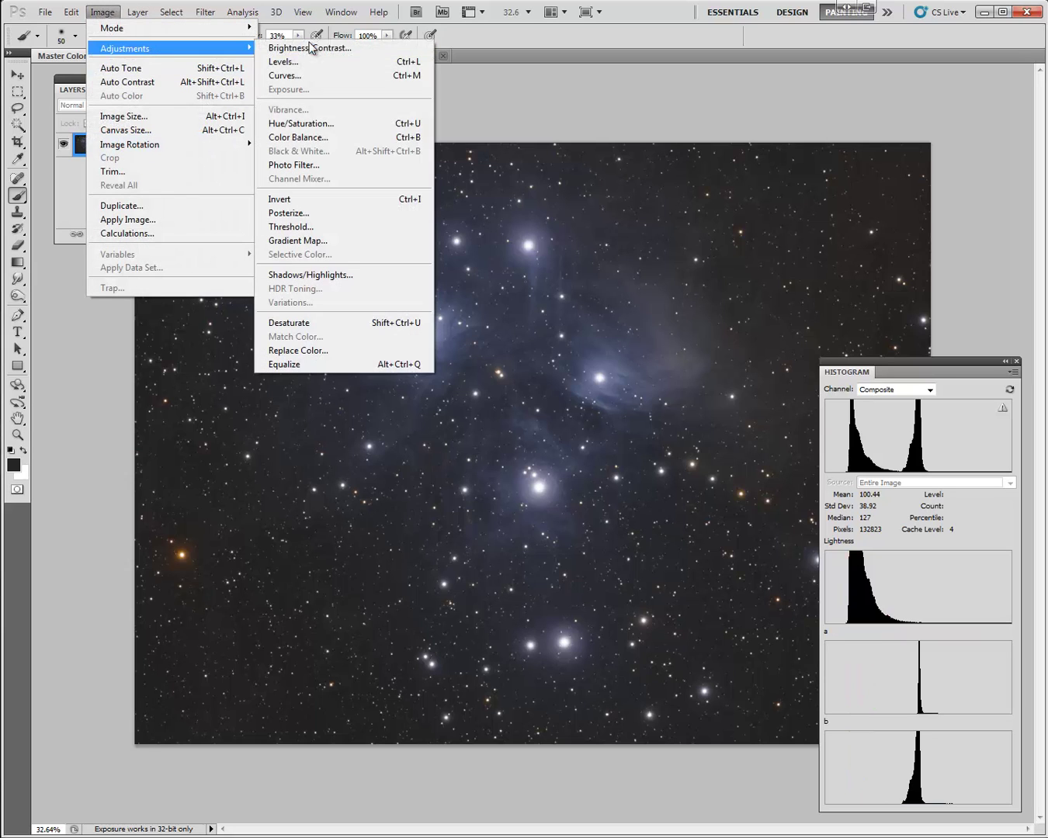
click(337, 74)
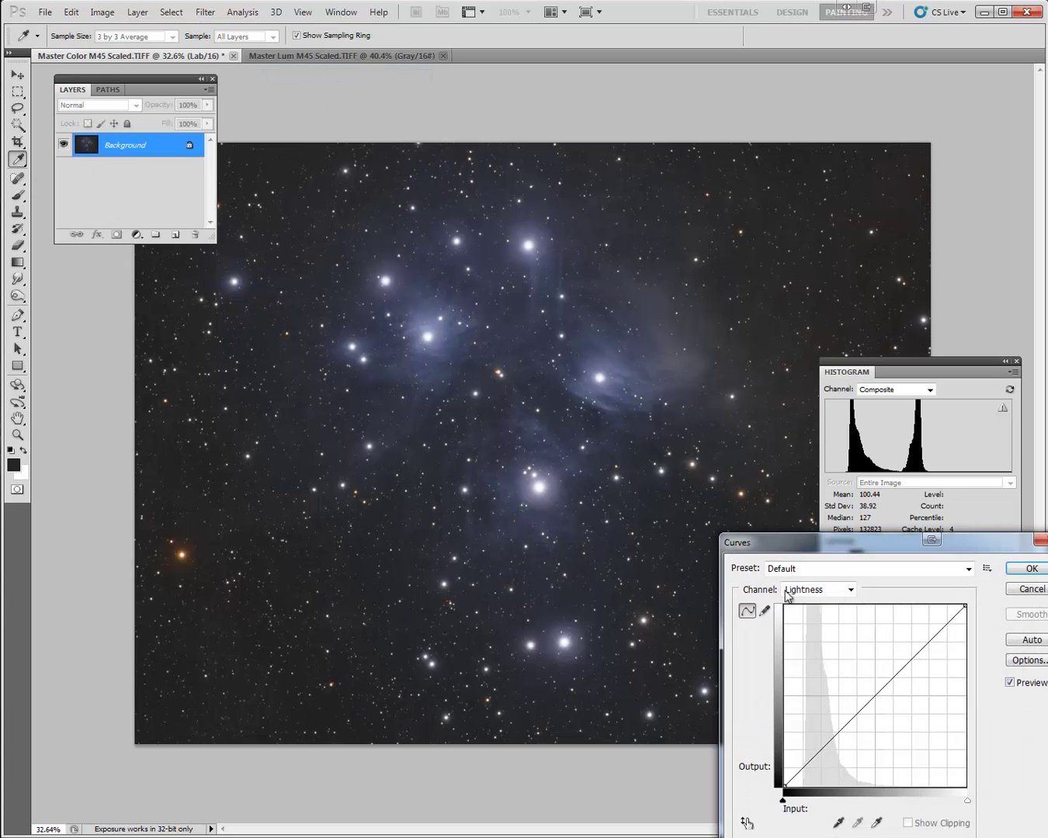
click(852, 569)
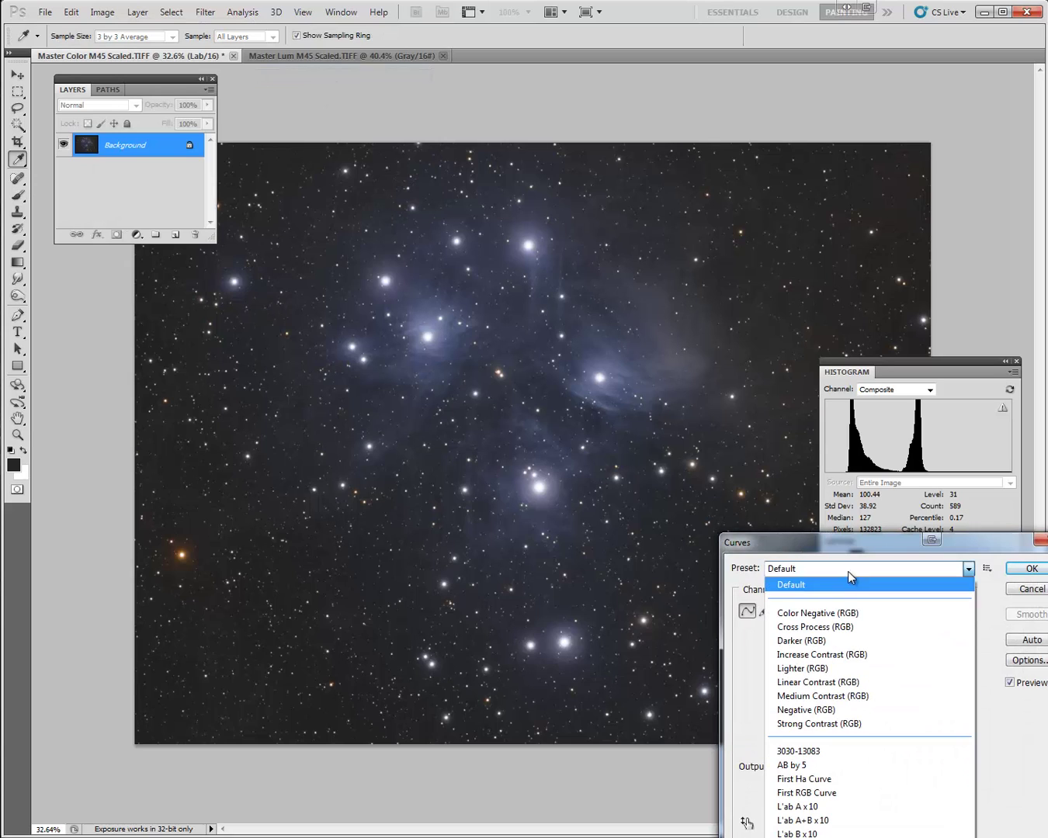
click(836, 821)
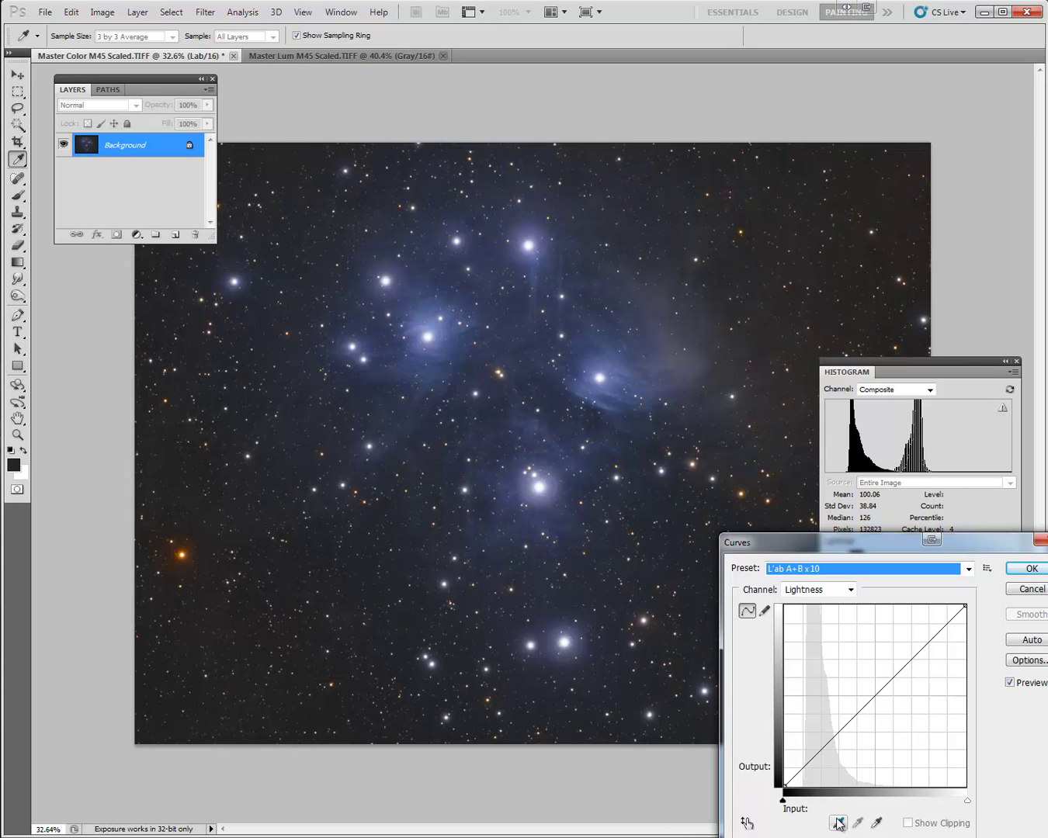
click(1031, 571)
key(b)
- Fade the Curves adjustment to soften the colour boost and convert the image back to RGB Color mode
click(71, 11)
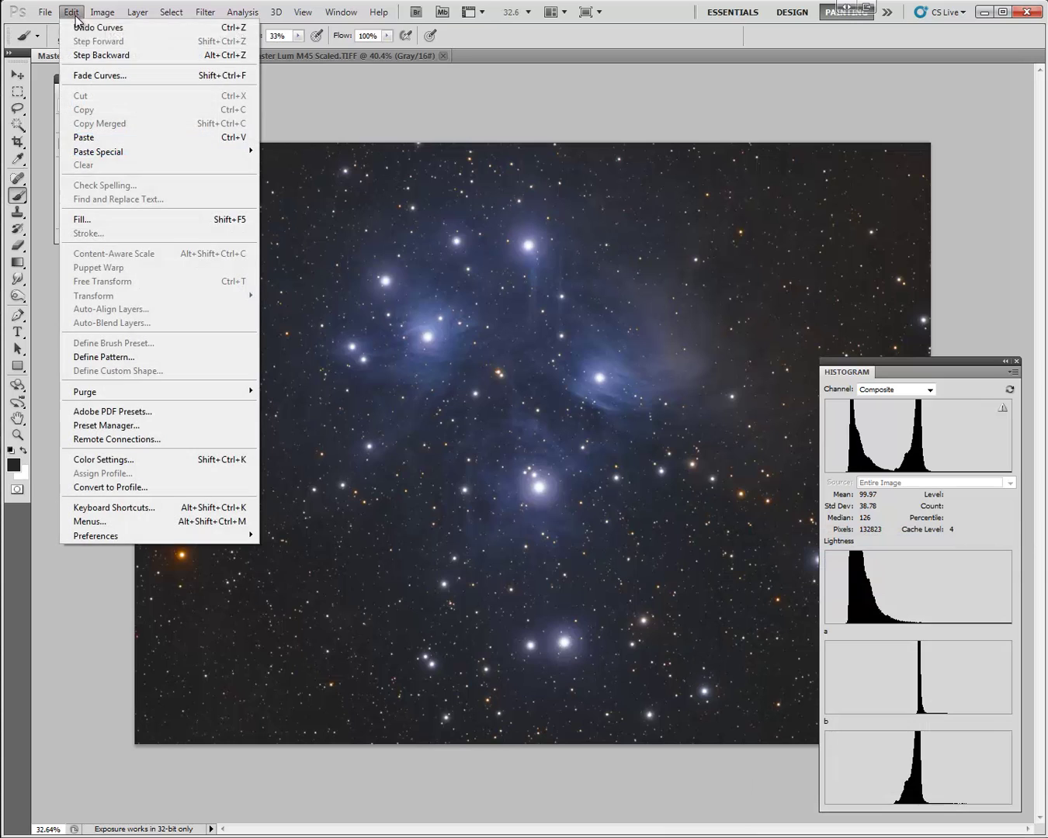
click(105, 76)
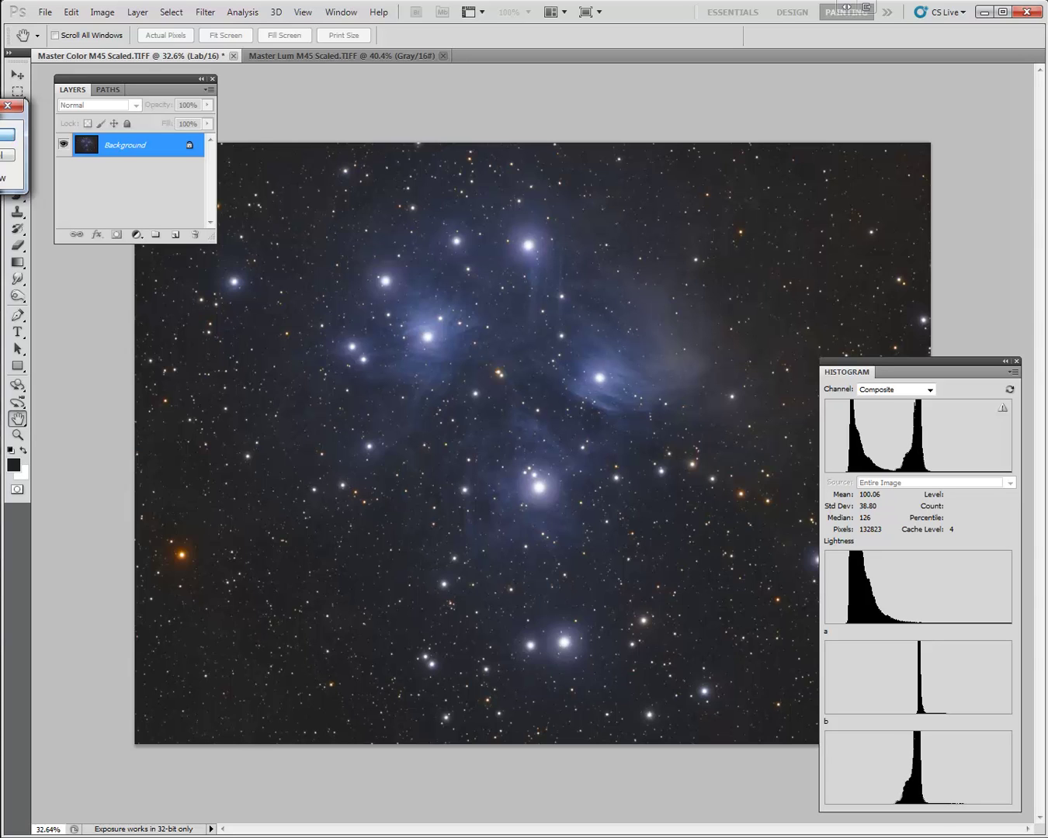
key(Return)
click(105, 12)
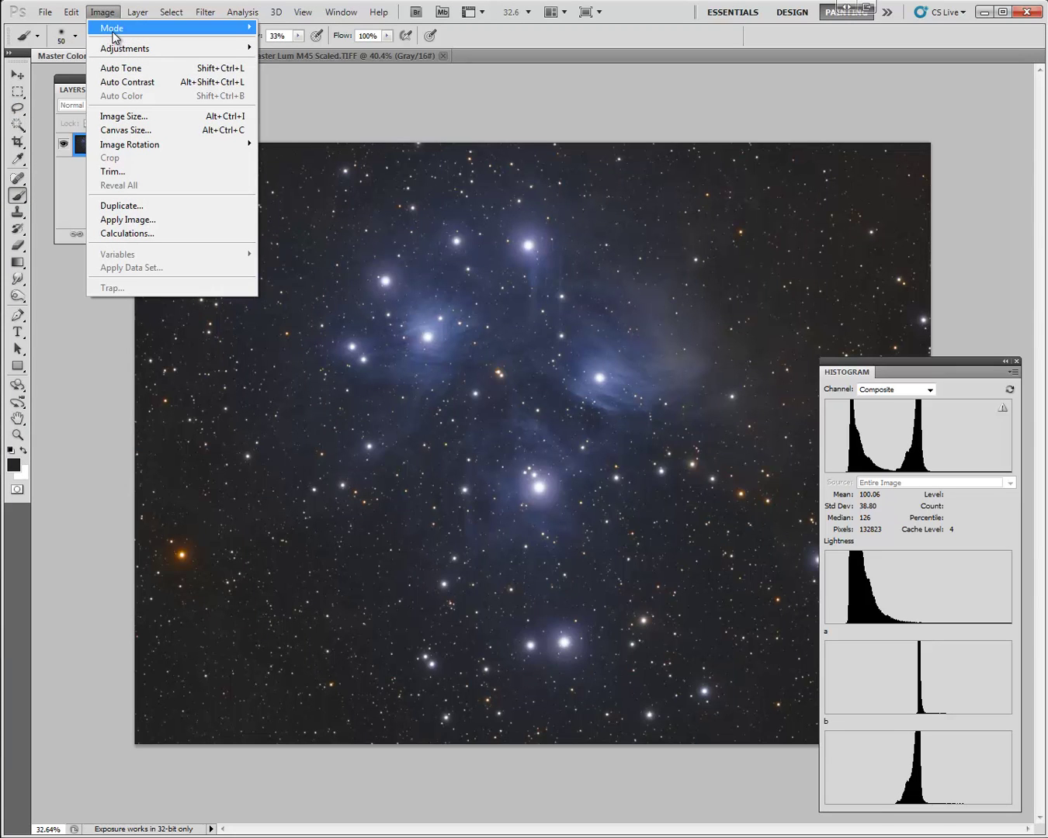
mouse_move(185, 31)
click(313, 83)
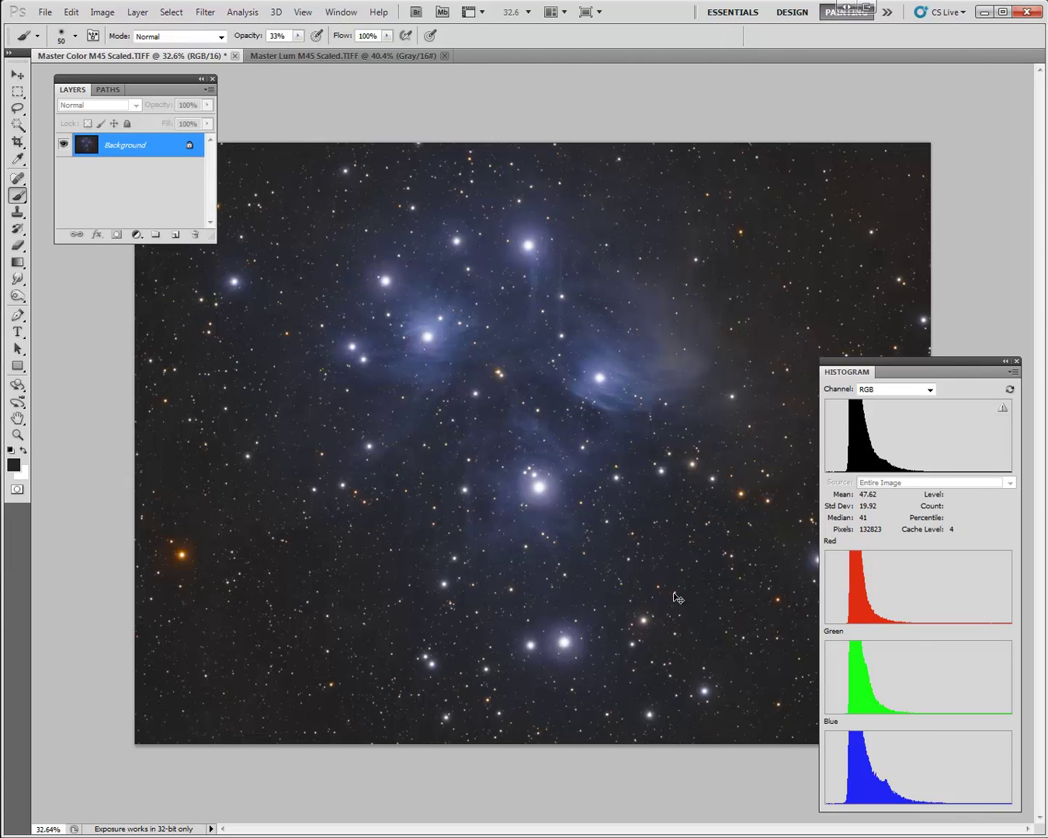
- Darken the sky background with Levels by setting the RGB black input level to 16
key(ctrl+l)
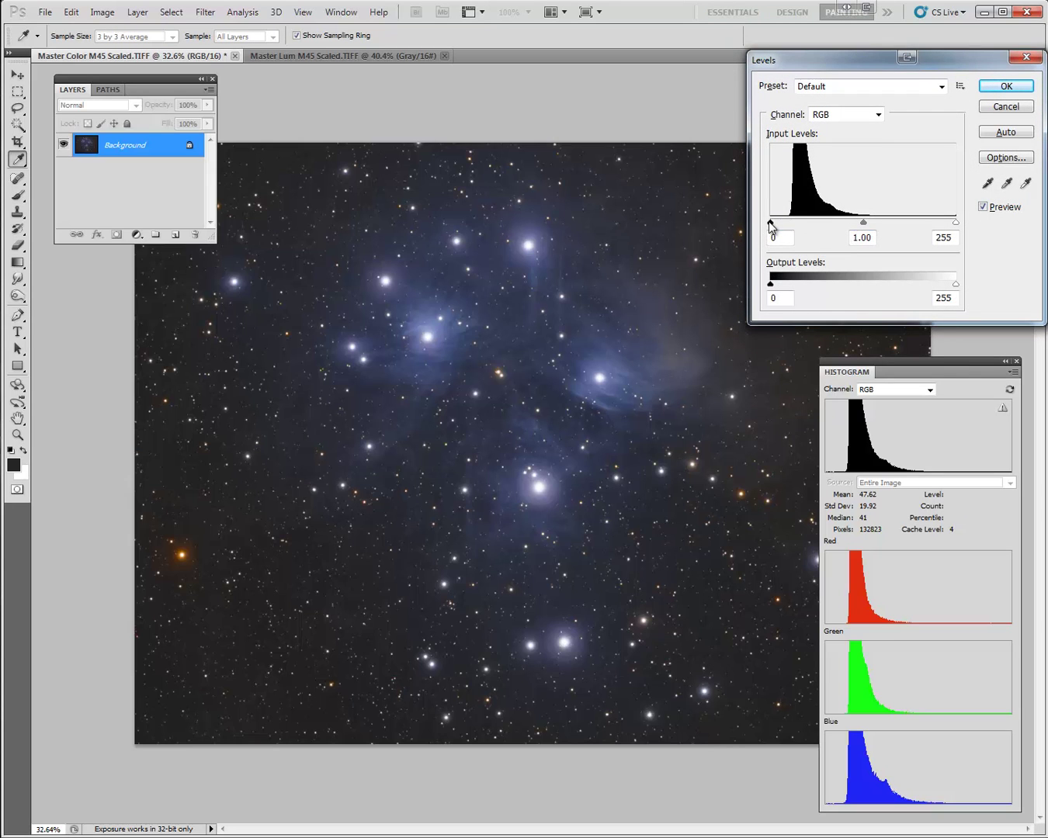
drag(770, 227, 784, 226)
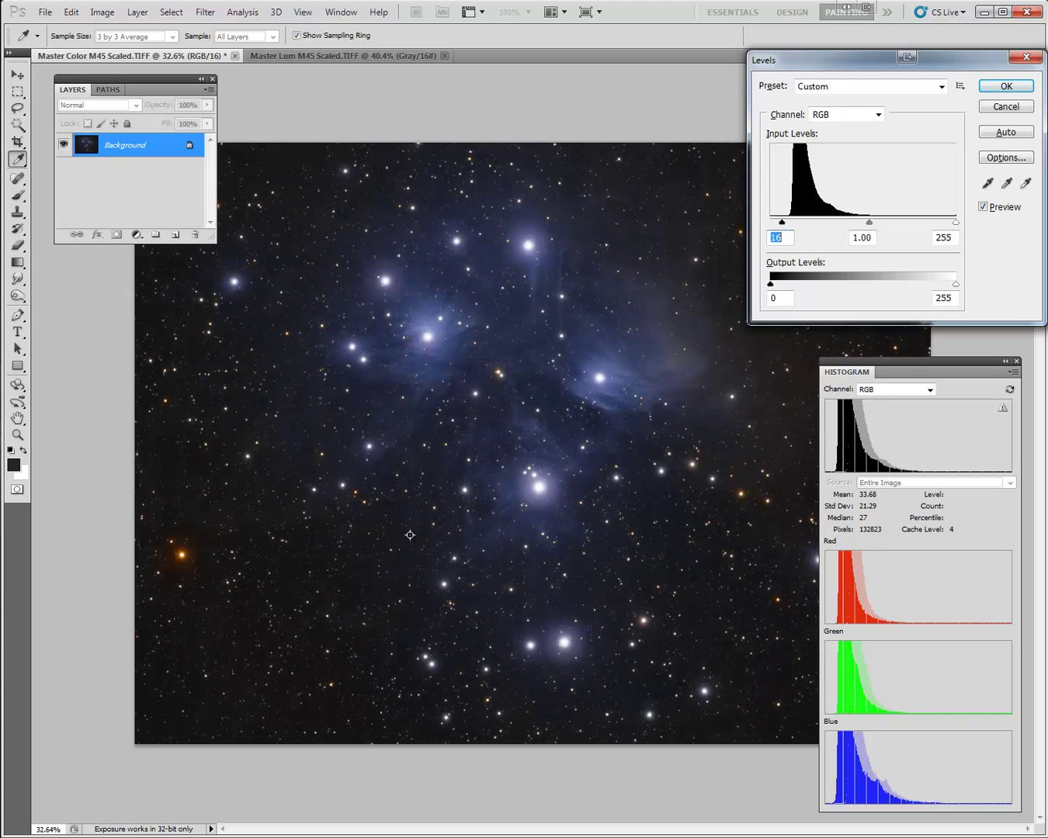
- Show the Info panel and place it above the Histogram panel, clear of the main nebula area
key(F8)
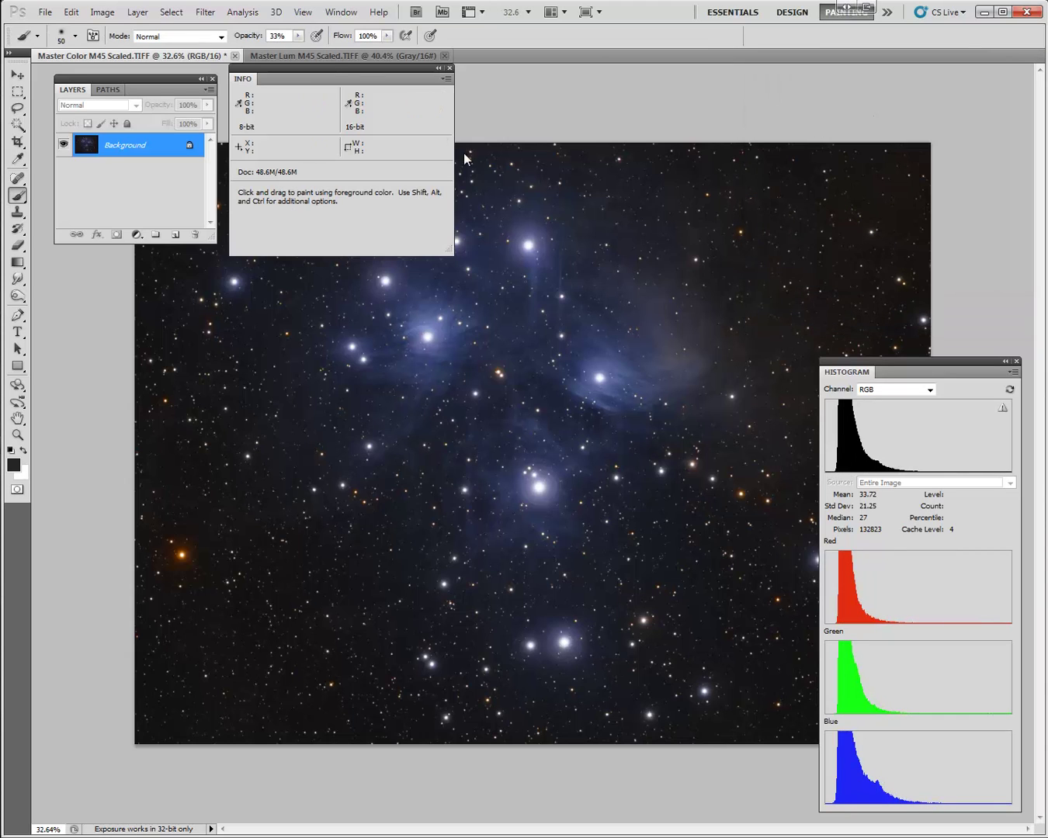
drag(329, 63, 581, 91)
drag(749, 100, 953, 83)
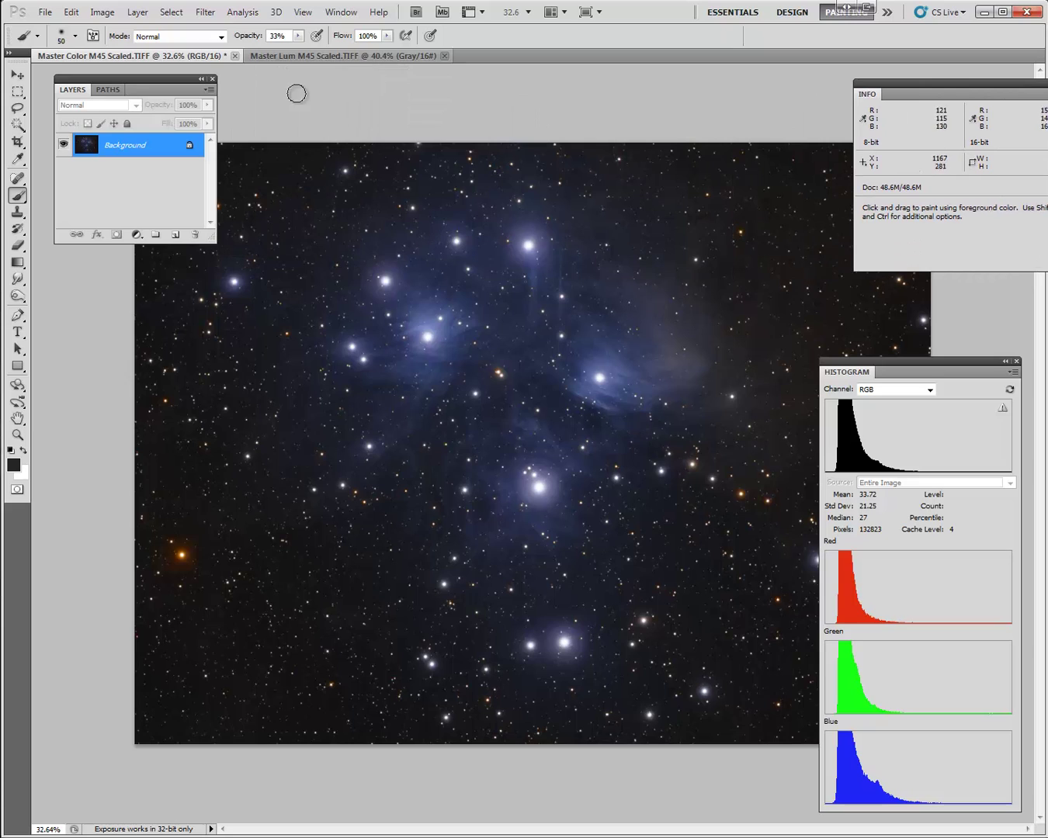
- Rotate the whole image by 180°
click(98, 13)
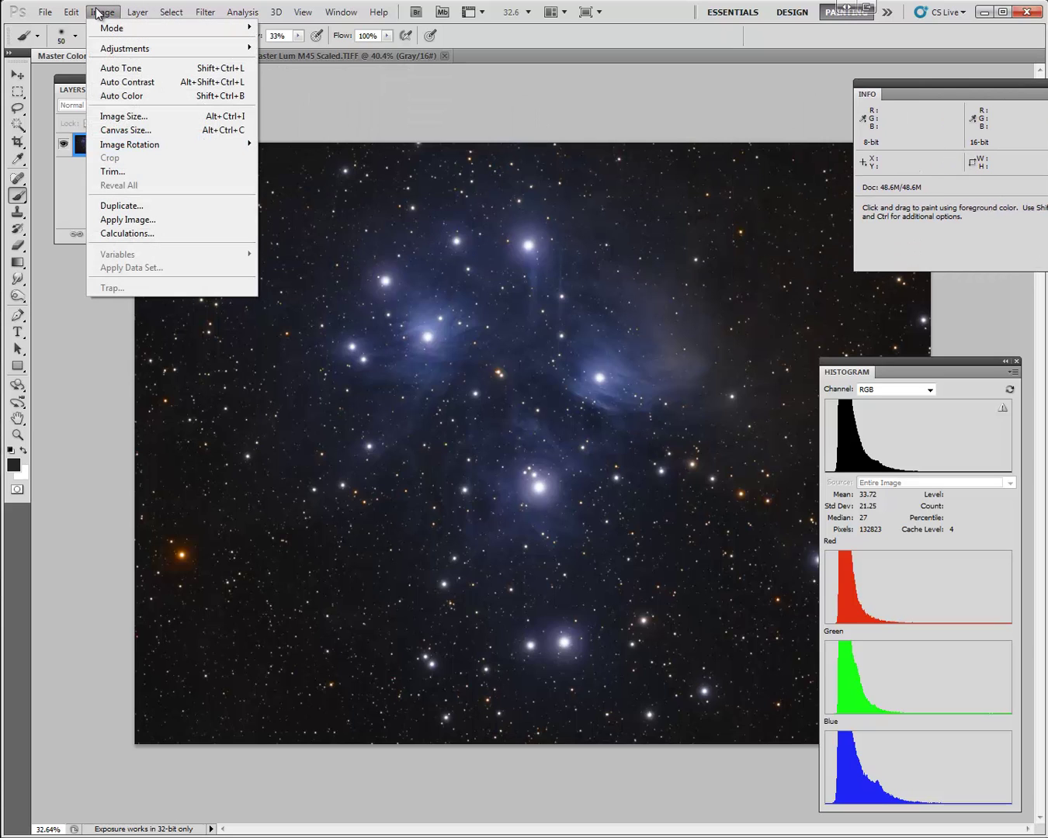
mouse_move(134, 148)
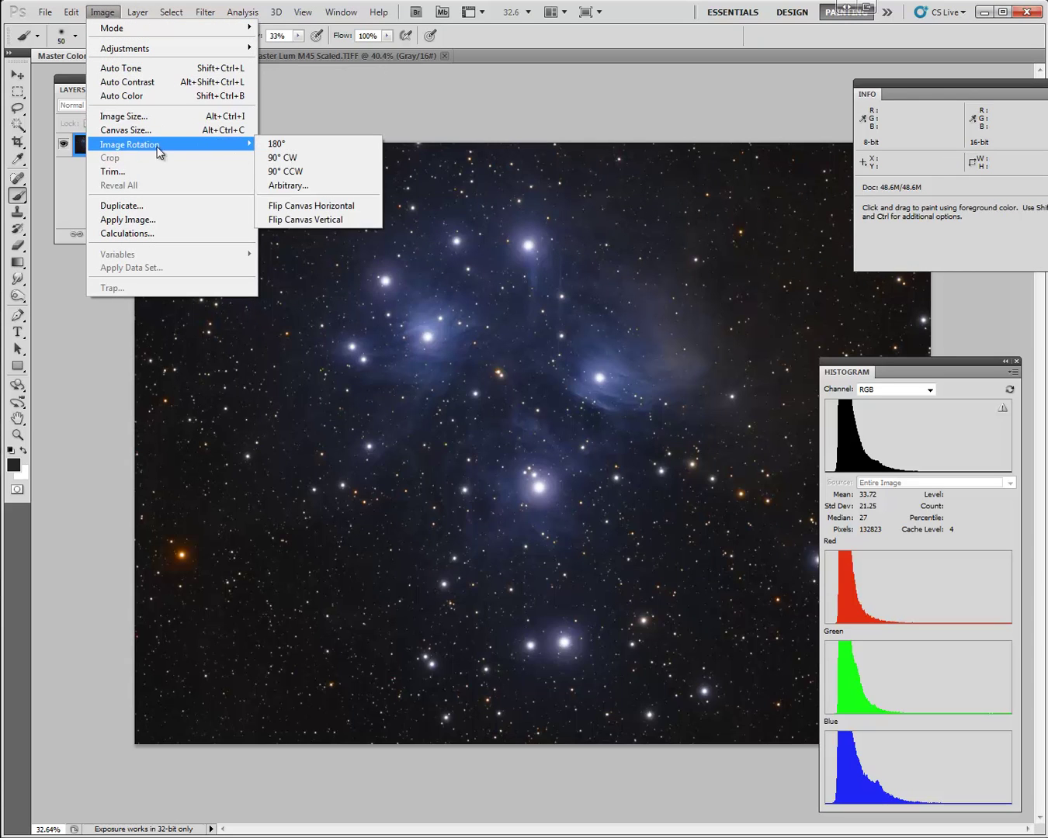
click(287, 144)
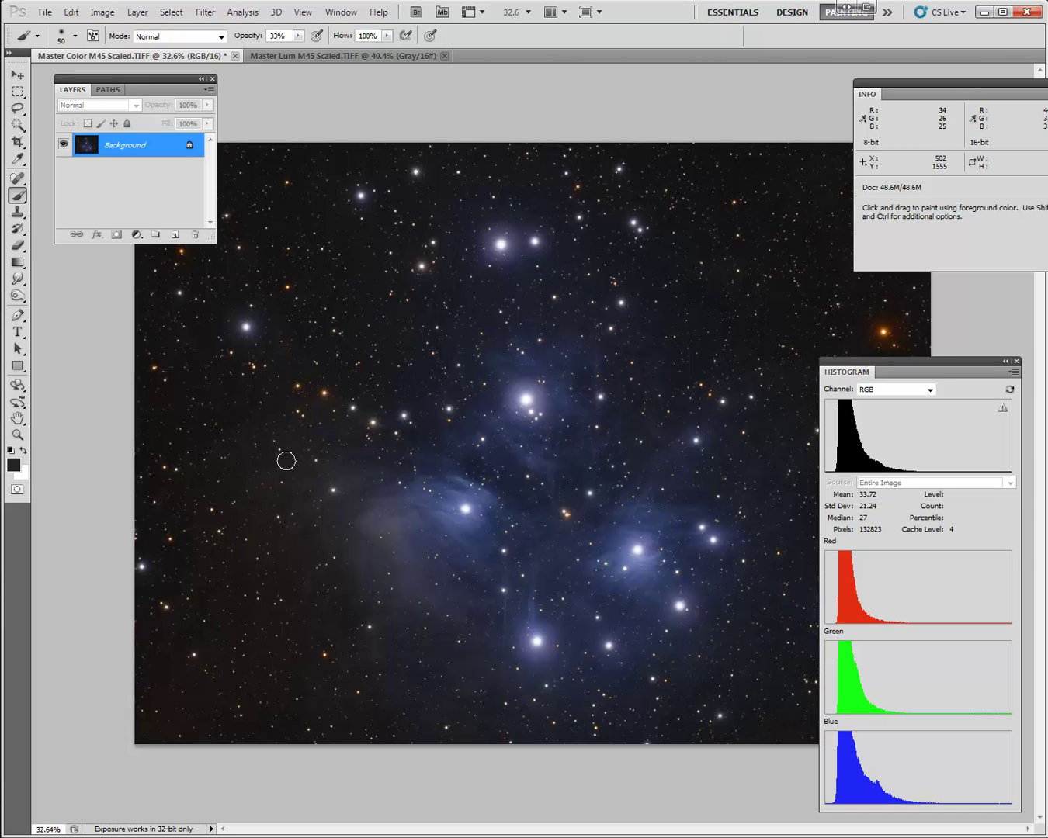
- Examine the nebula streaks around the bright blue star and the noise in the dark starfield background
scroll(422, 546, up, 8)
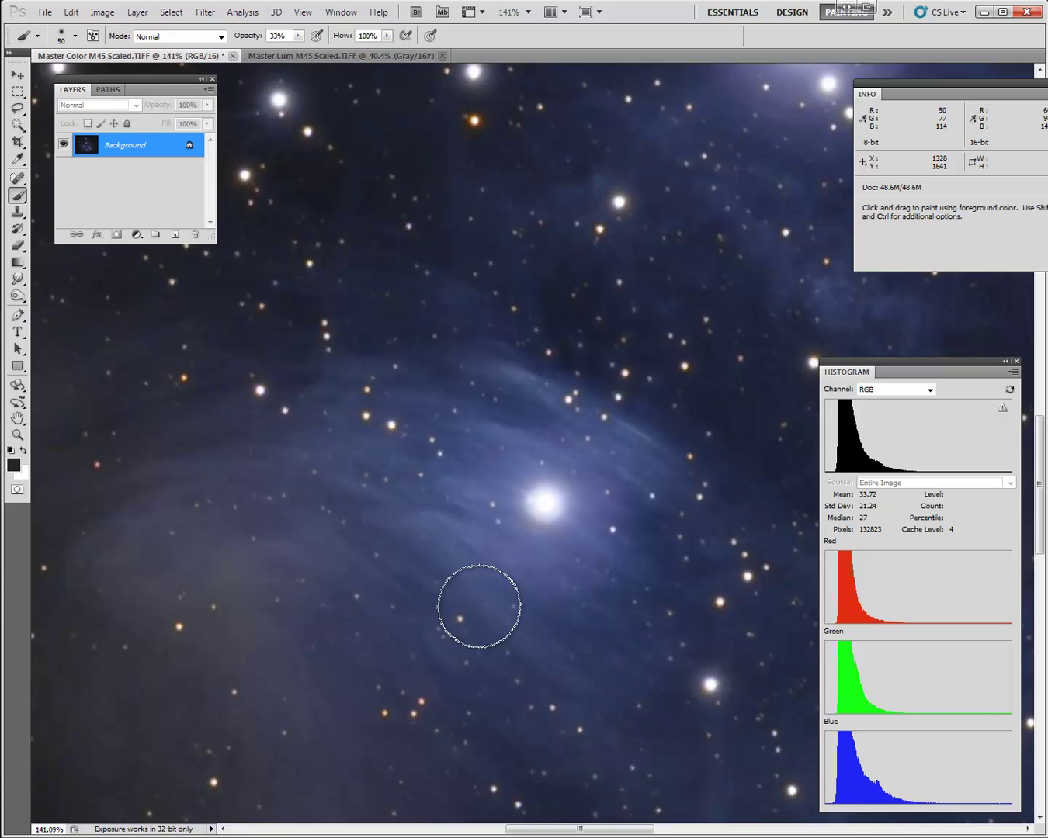
scroll(402, 553, down, 4)
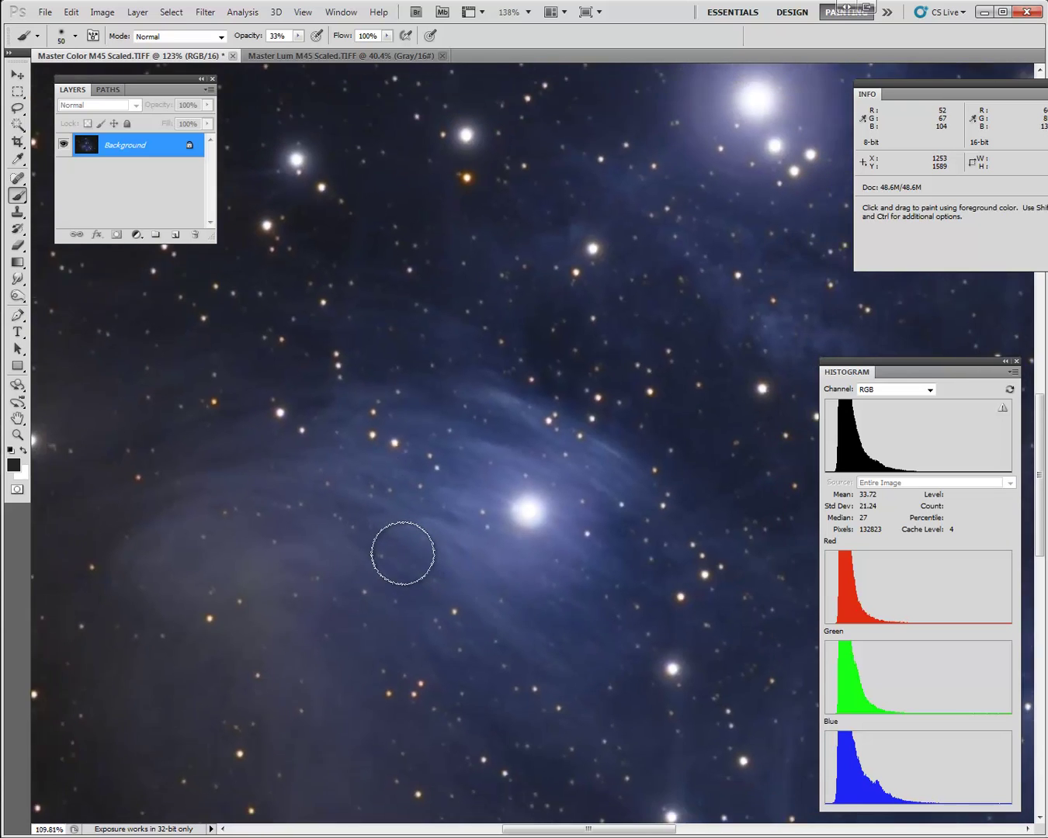
drag(346, 252, 591, 624)
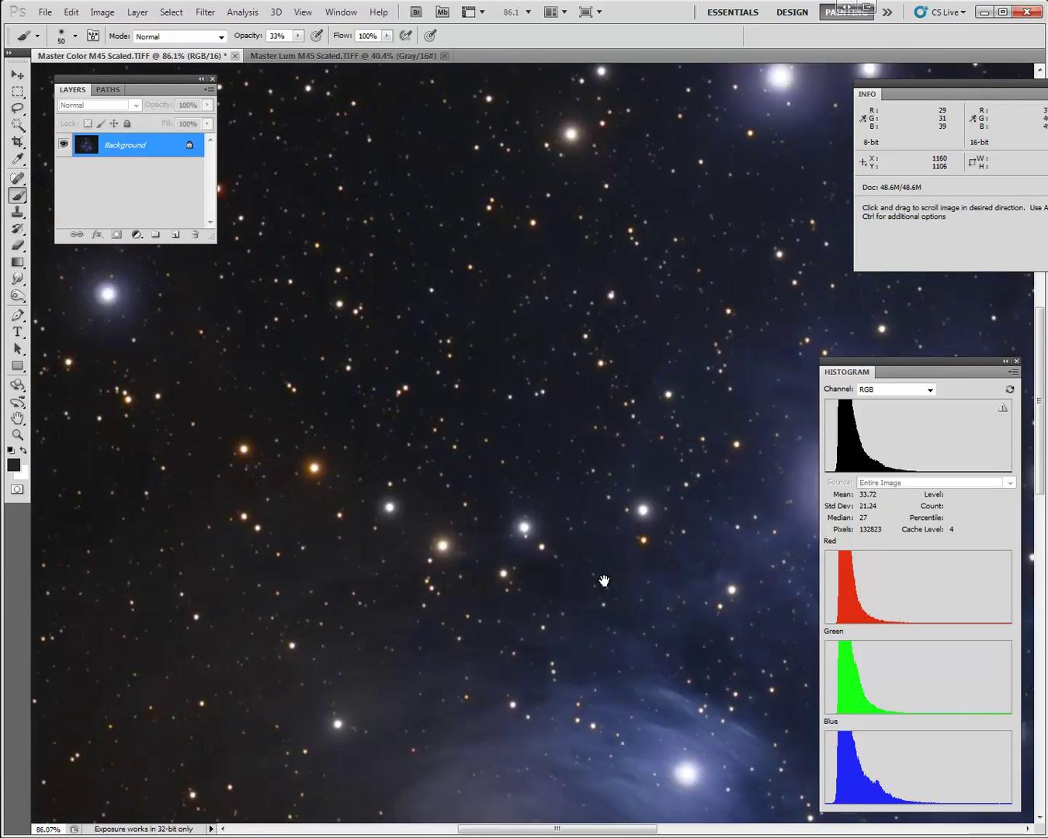
scroll(461, 358, up, 8)
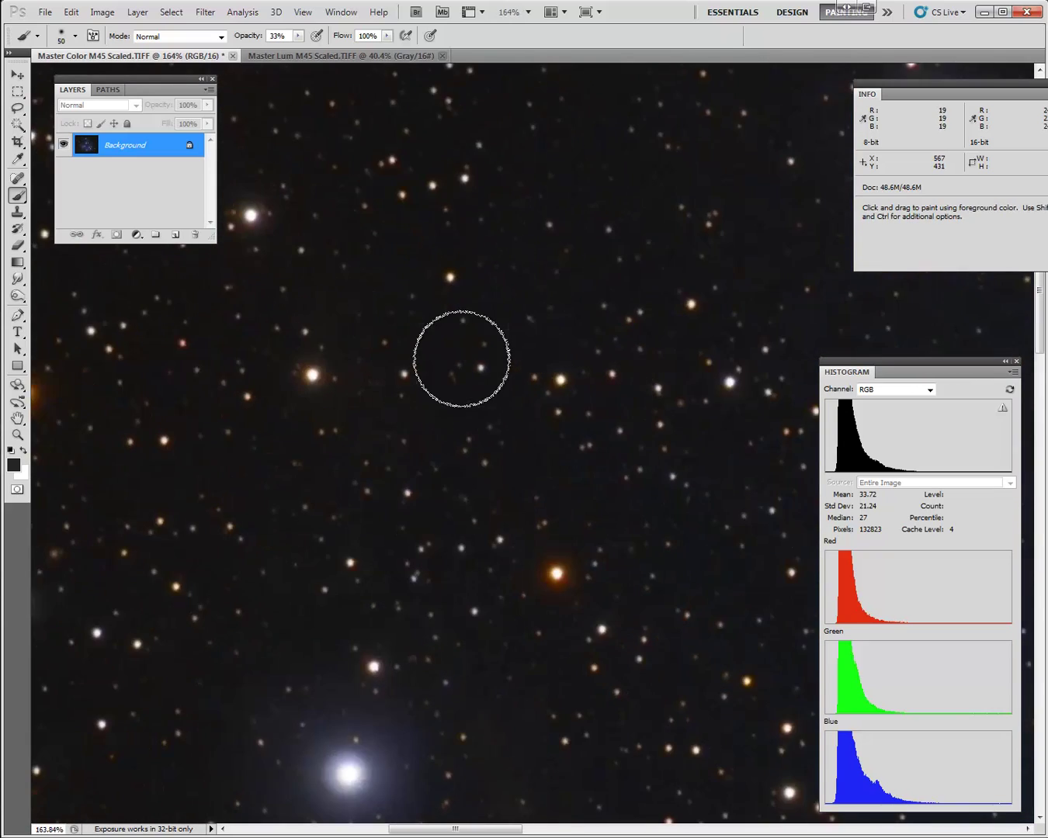
scroll(461, 357, up, 5)
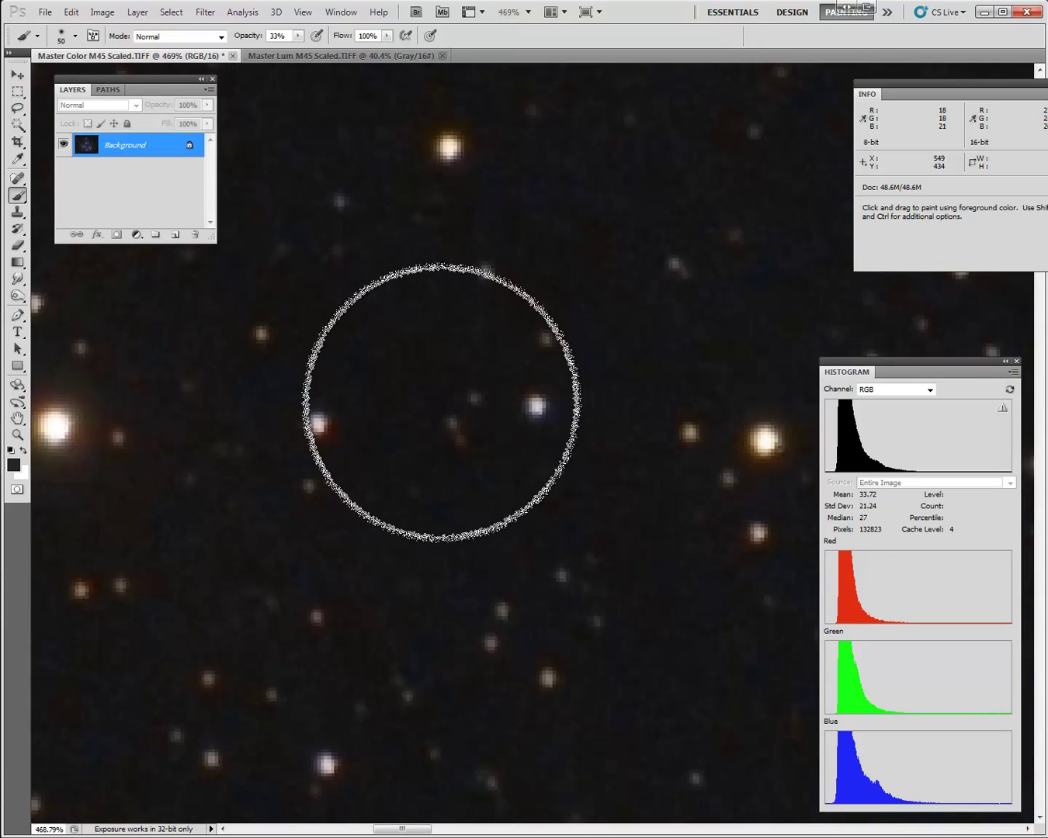
scroll(451, 397, down, 6)
- Duplicate the Background layer and filter the copy to smooth the noise in the dark sky
drag(154, 149, 176, 234)
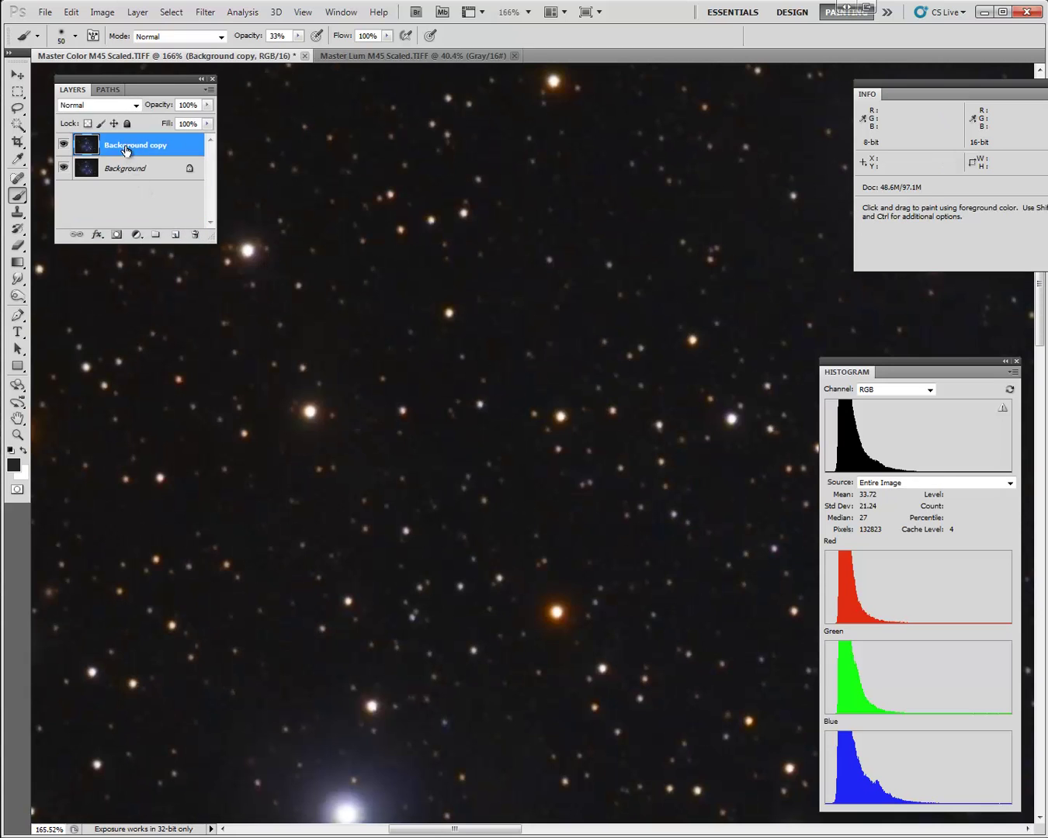
click(204, 11)
mouse_move(282, 351)
click(384, 353)
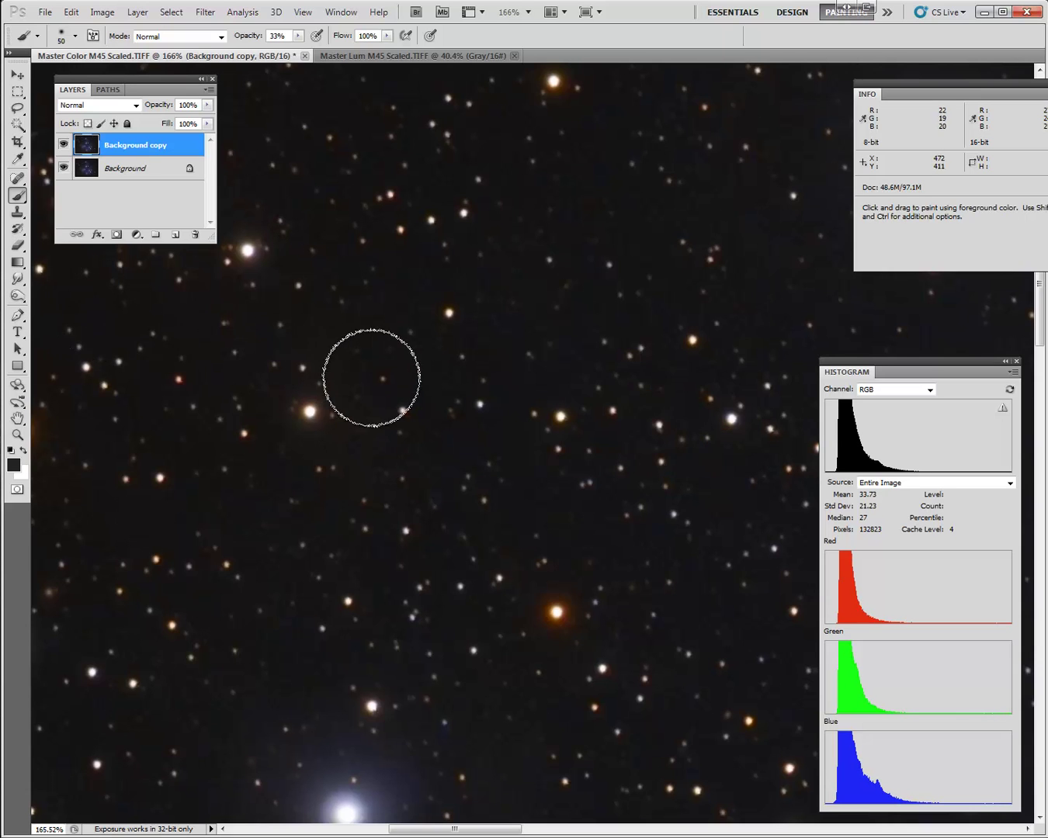
- Compare the dark starfield with and without the noise-filtered Background copy layer
scroll(372, 365, up, 5)
scroll(381, 358, up, 2)
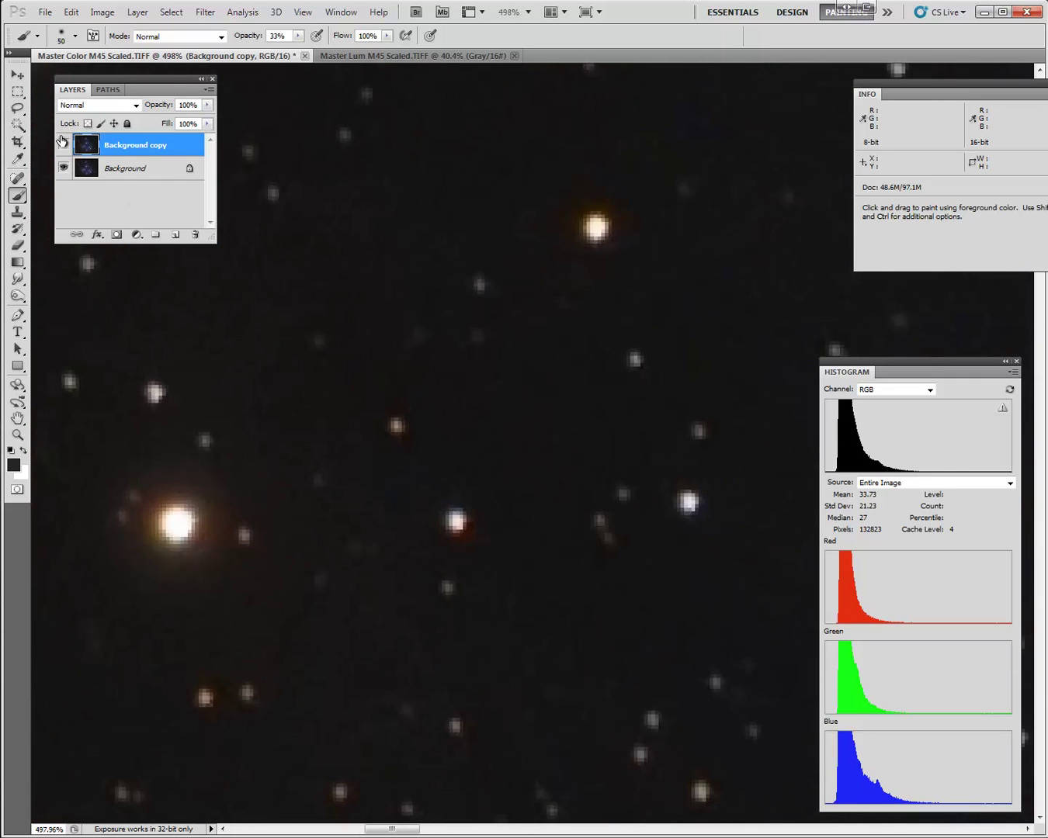
click(62, 145)
click(62, 144)
click(62, 144)
click(62, 144)
scroll(88, 174, down, 2)
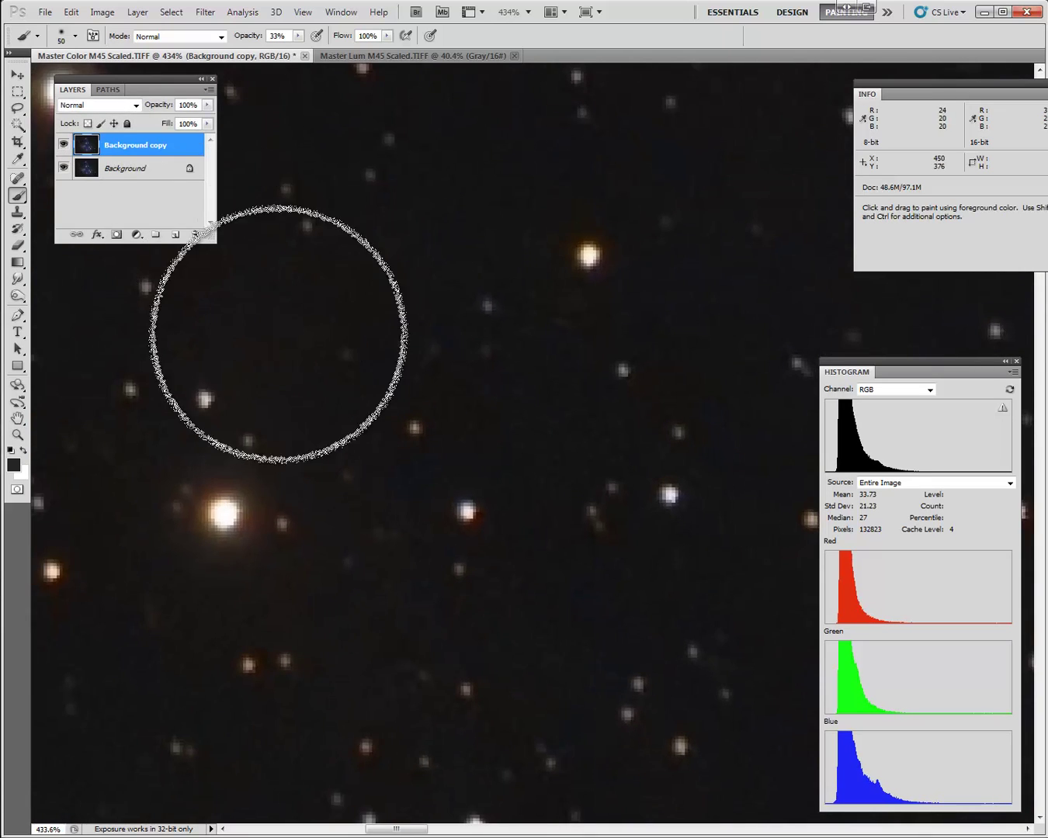
- Compare the blue nebula streaks around the bright star with and without the filtered Background copy layer
drag(436, 479, 408, 326)
mouse_move(486, 491)
mouse_down()
mouse_move(352, 329)
mouse_move(465, 233)
mouse_up()
drag(435, 544, 404, 388)
drag(403, 466, 262, 466)
click(63, 144)
click(63, 144)
click(64, 146)
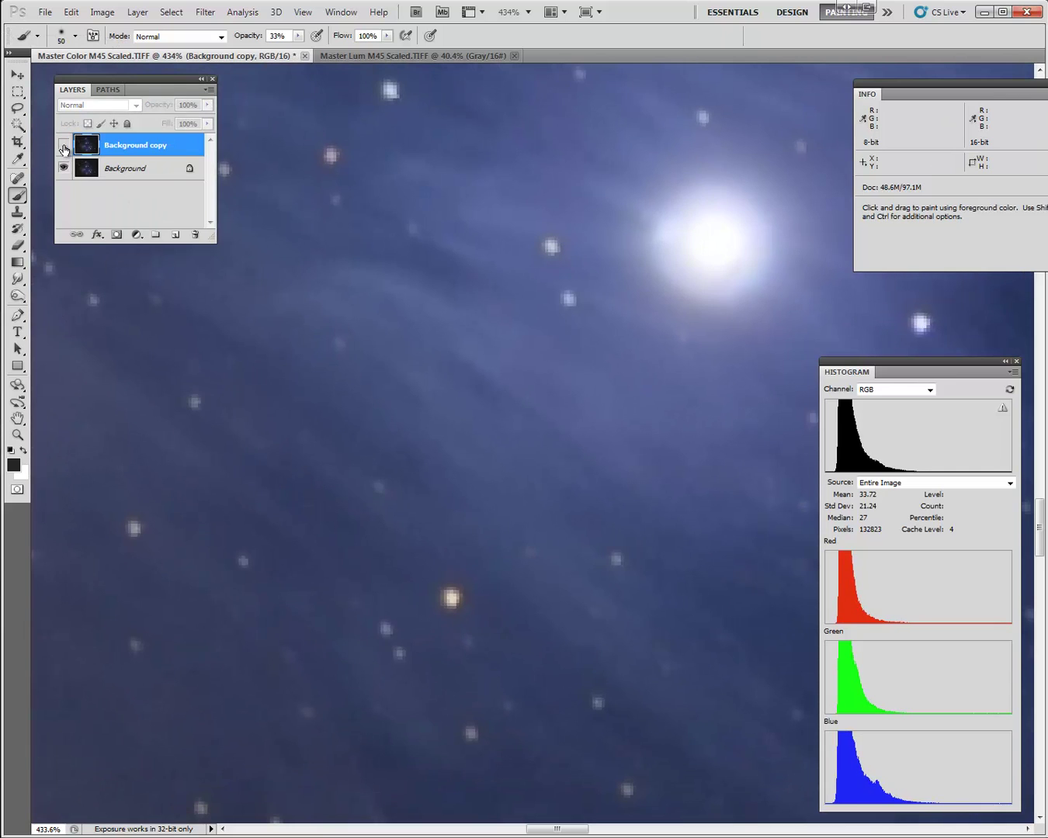
click(63, 145)
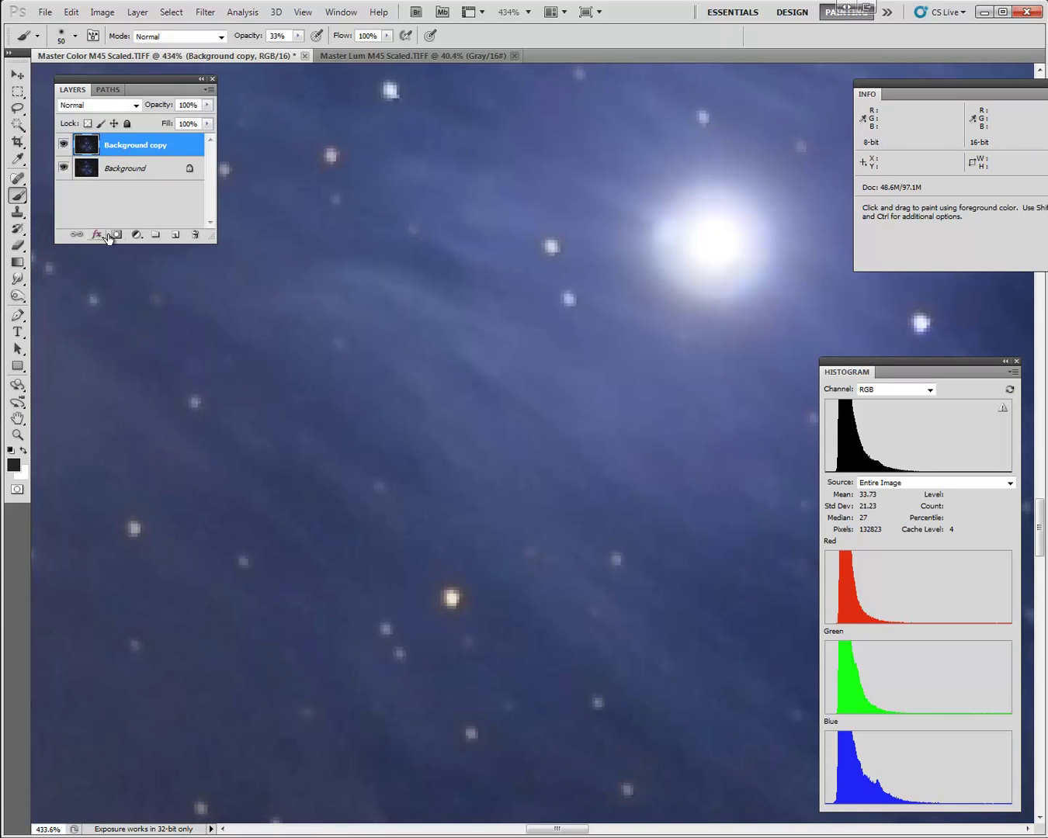
- Copy the whole image of the Background layer and add a white layer mask to the Background copy layer
click(112, 173)
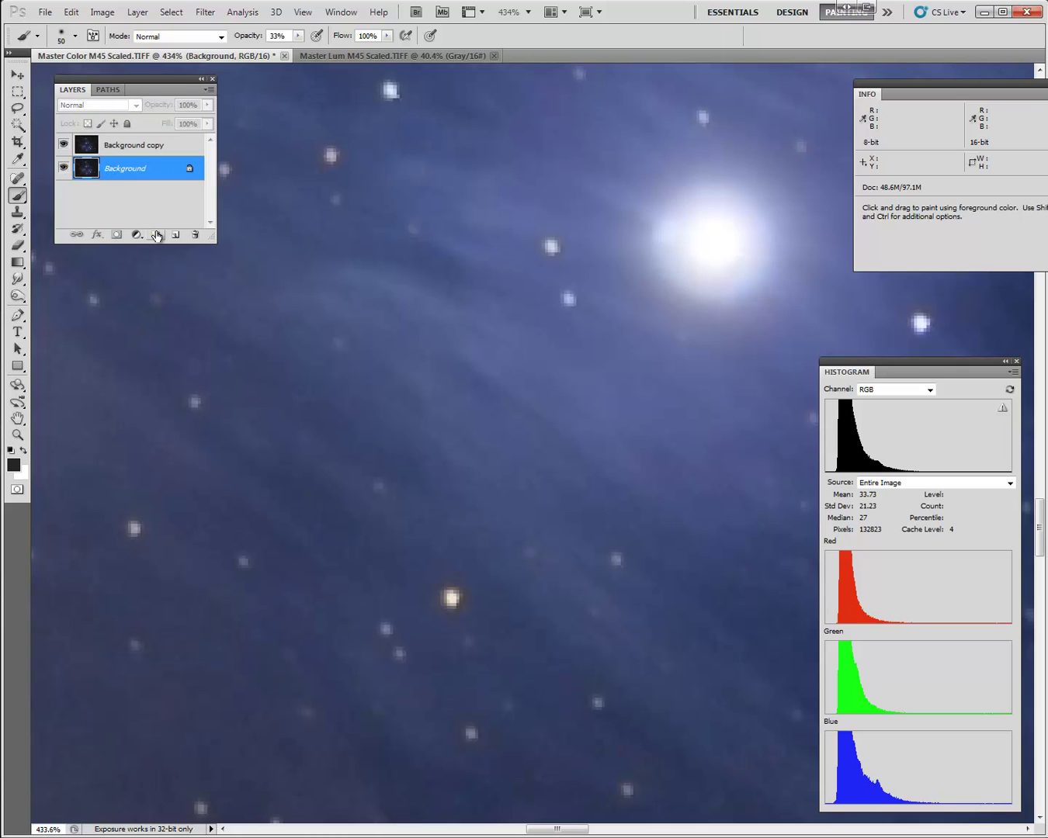
key(ctrl+0)
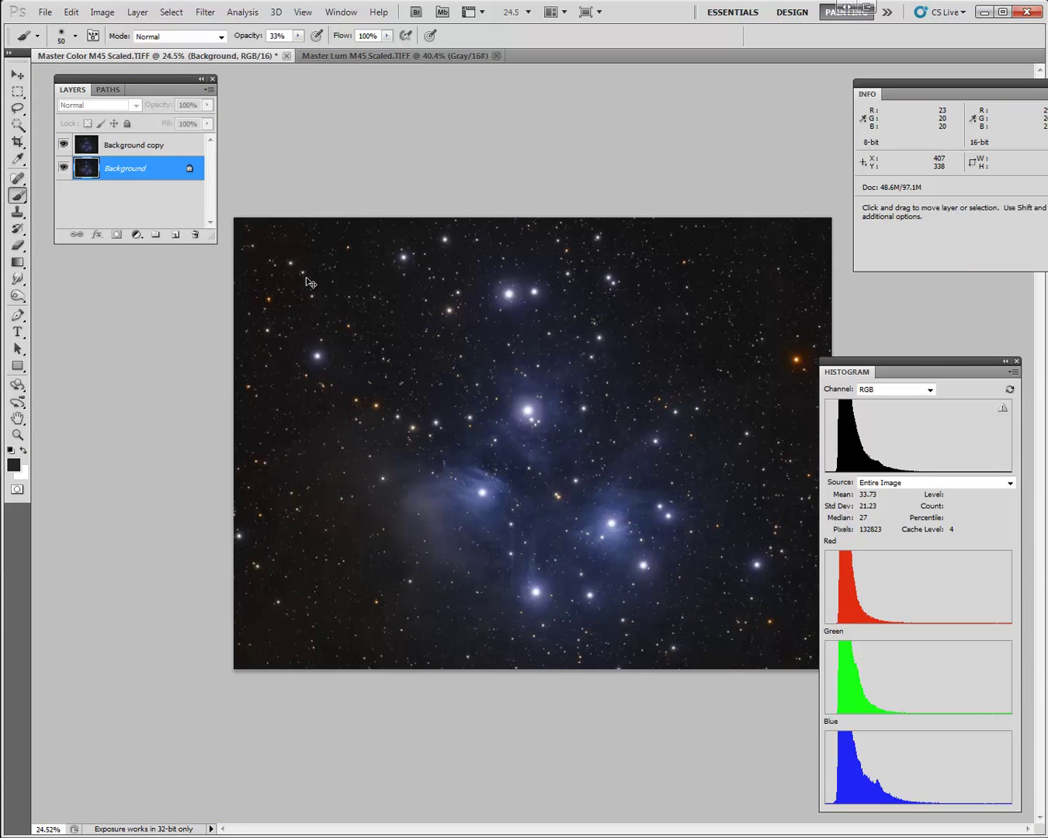
key(ctrl+a)
click(138, 147)
click(116, 233)
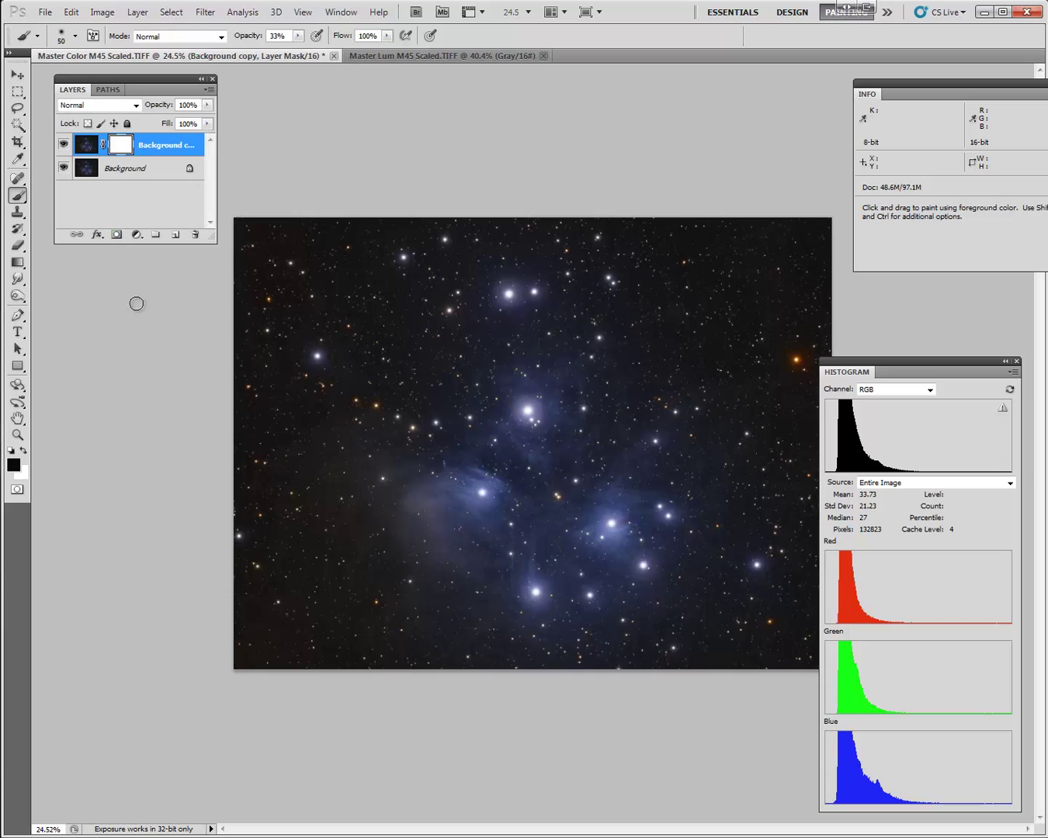
- Paste the copied image into the Background copy's layer mask and invert the mask
alt+click(118, 147)
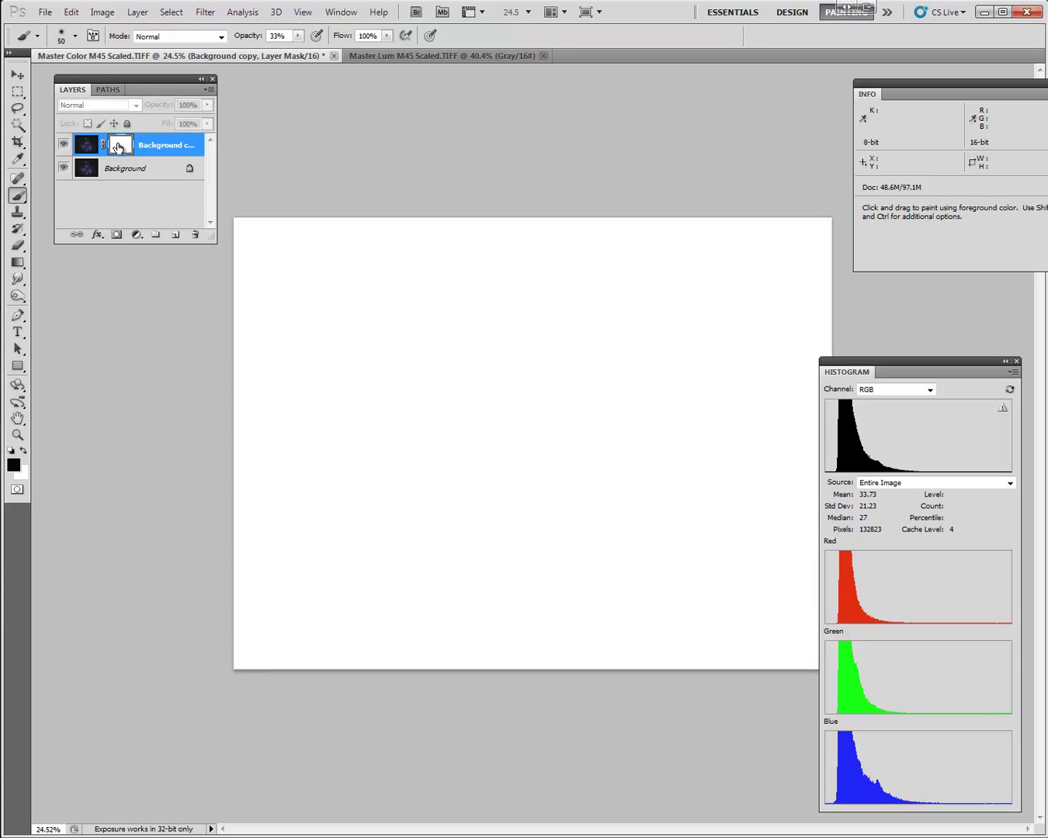
key(ctrl+v)
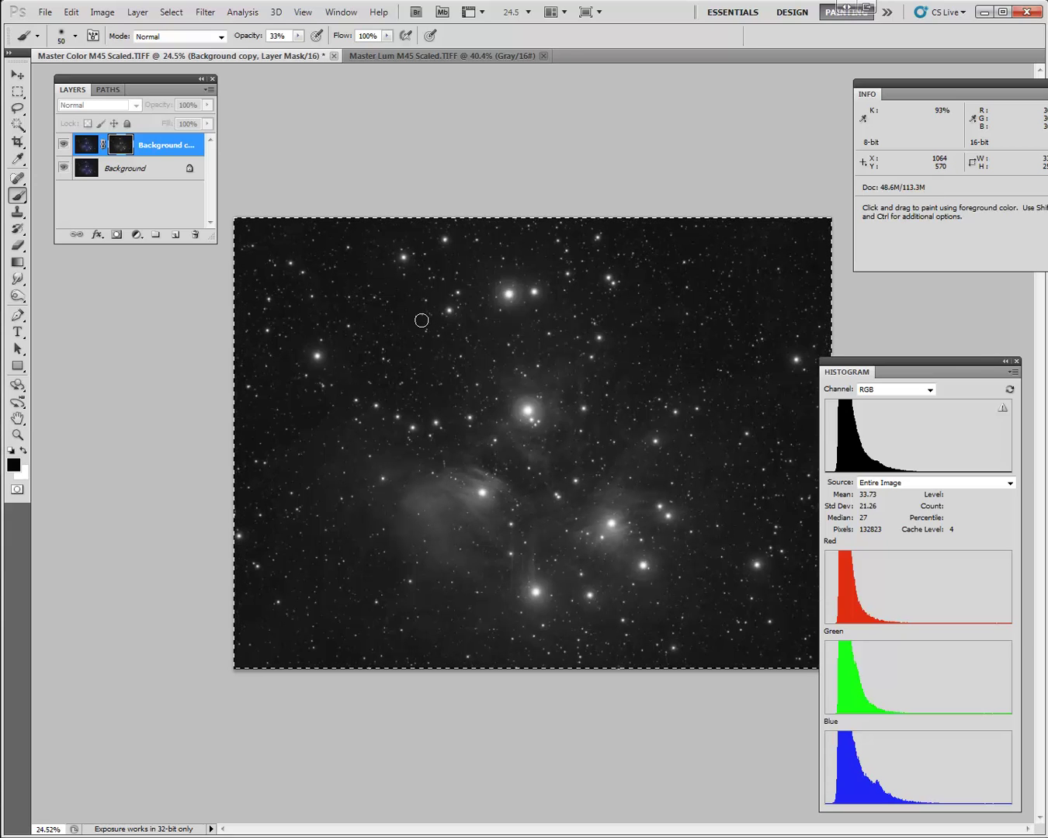
key(ctrl)
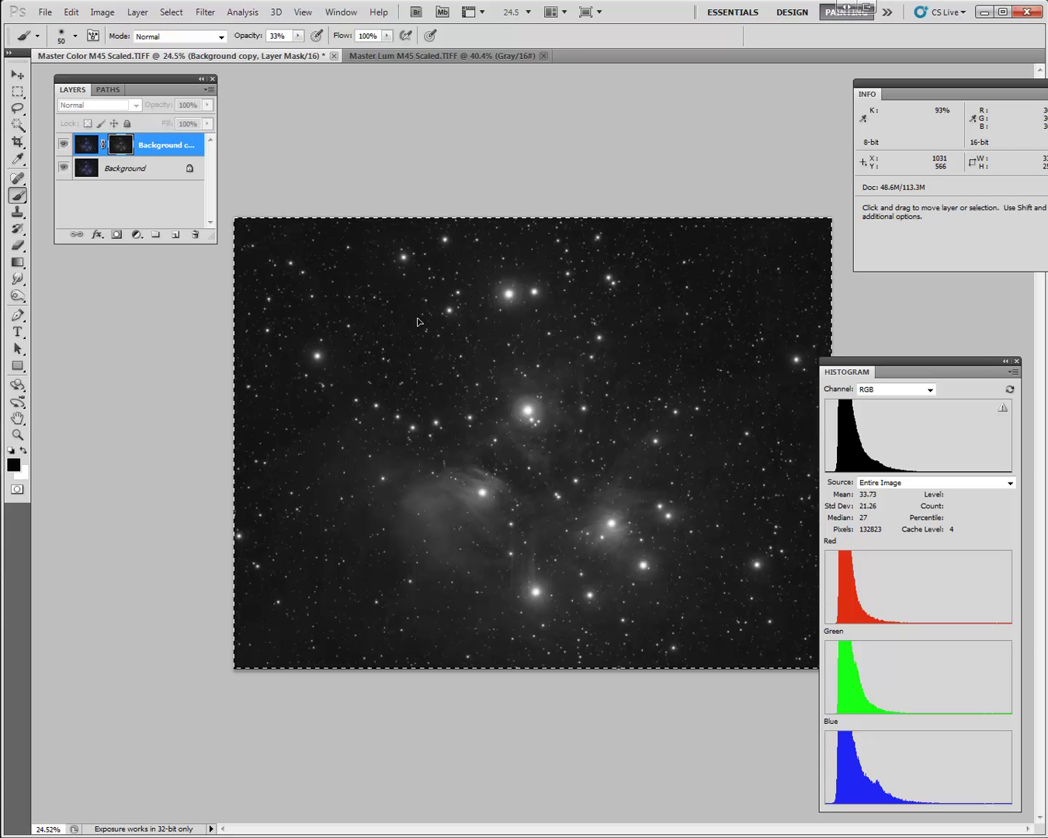
key(ctrl+i)
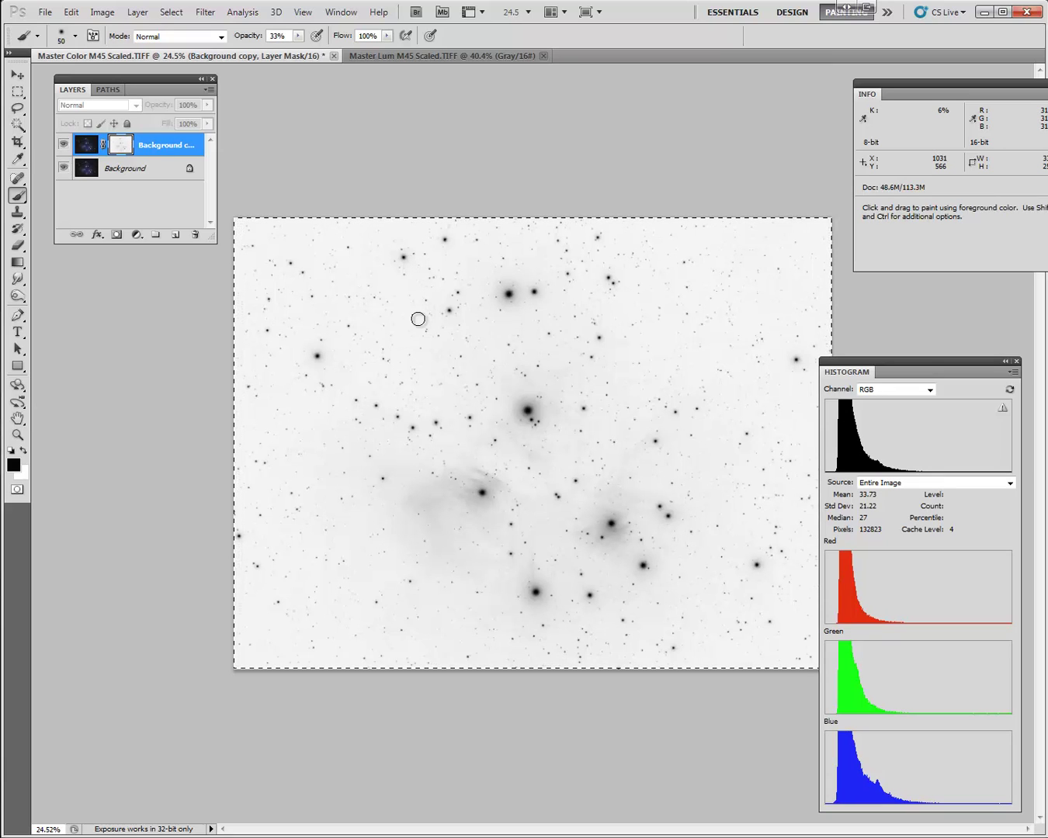
- Raise the mask's contrast with Levels, using input levels 223, 2.36 and 243
key(ctrl+l)
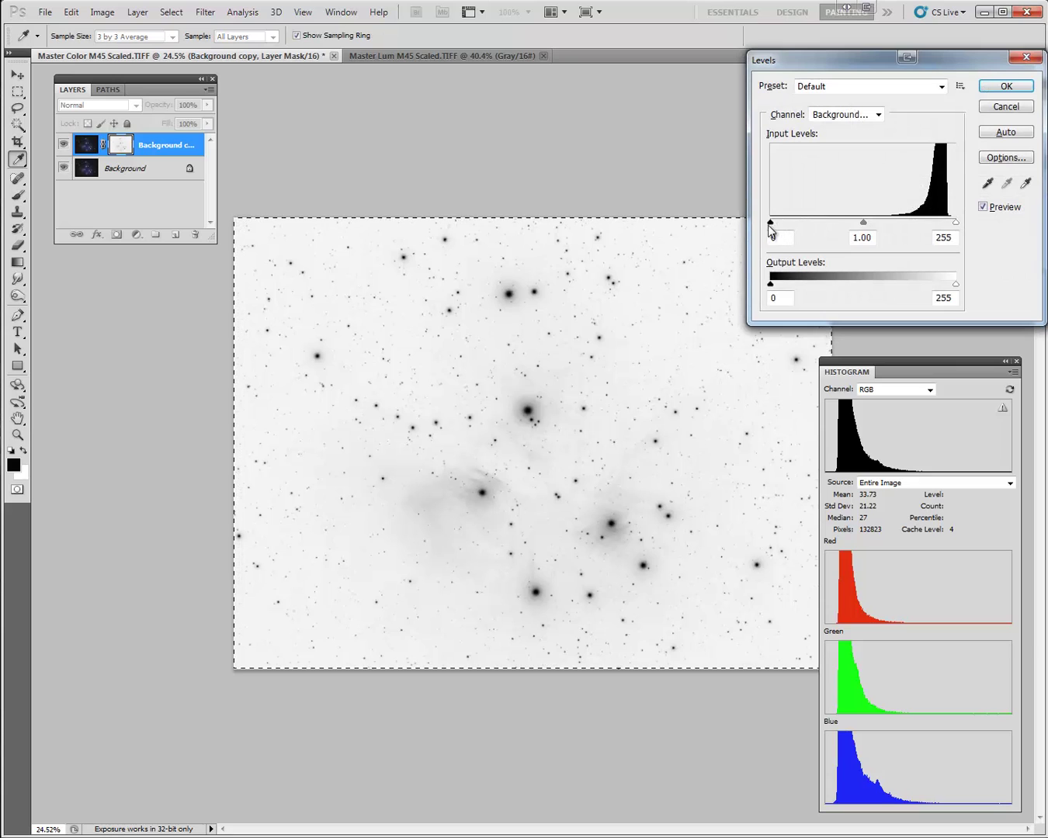
drag(776, 225, 927, 227)
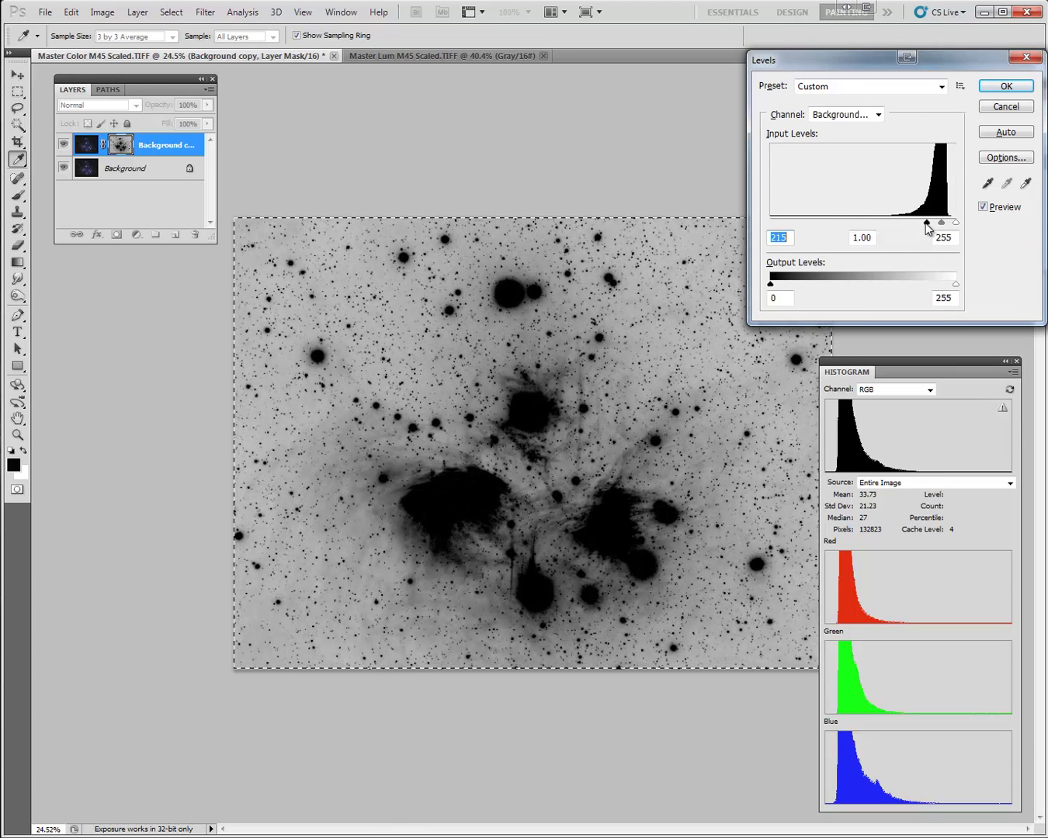
drag(930, 227, 936, 227)
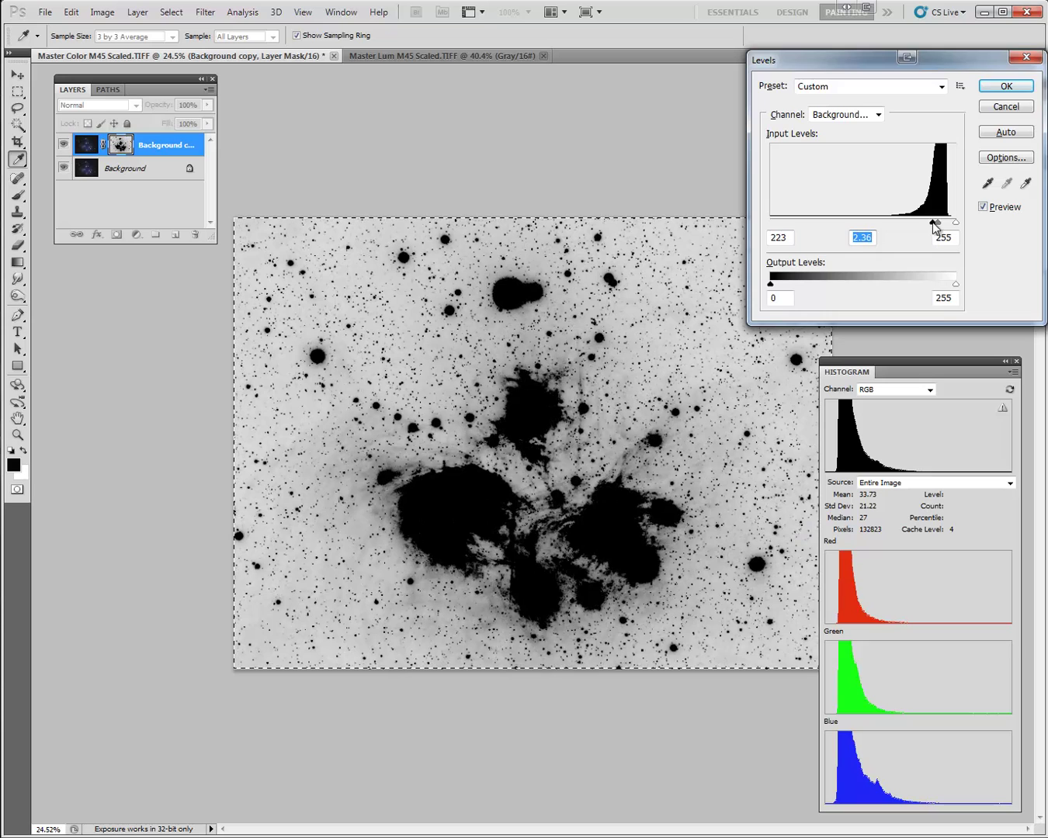
click(933, 225)
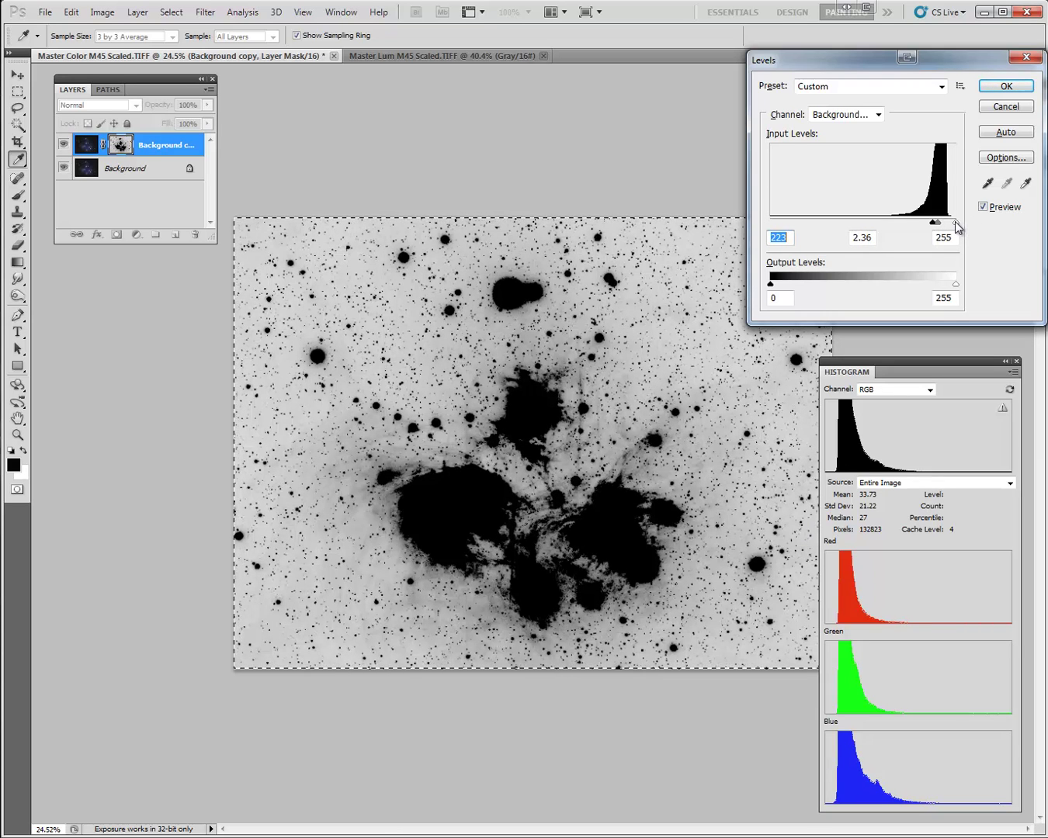
drag(954, 226, 947, 226)
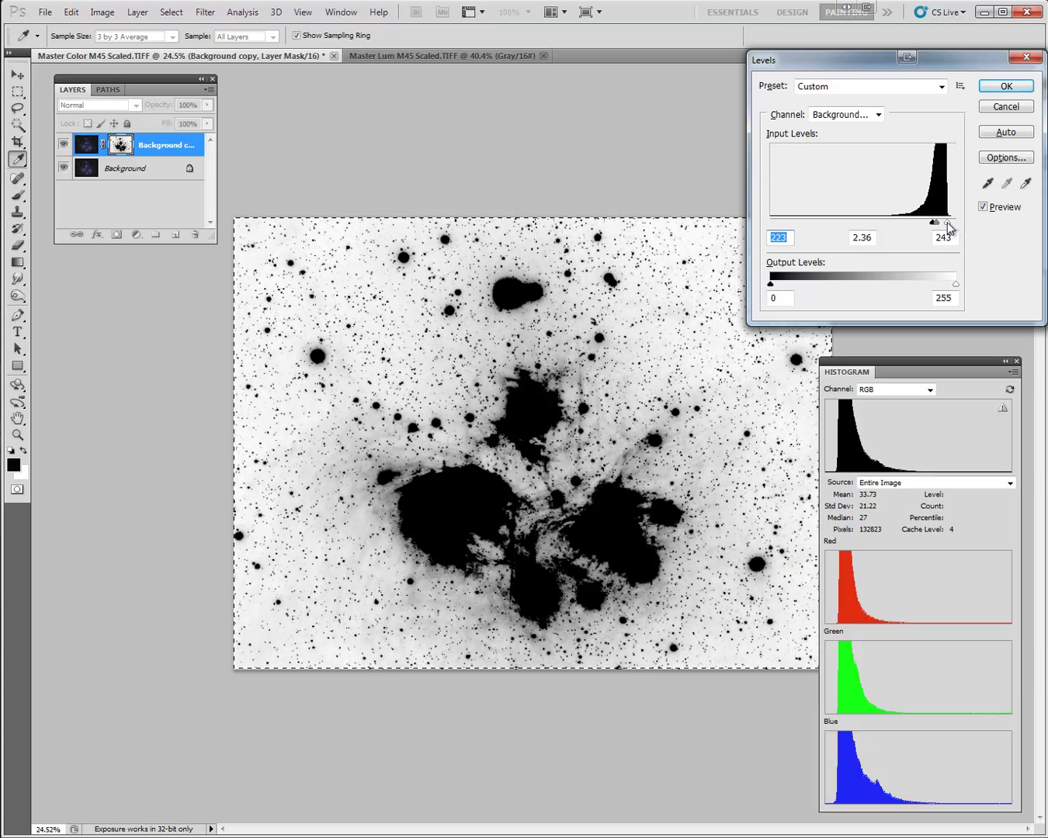
click(997, 88)
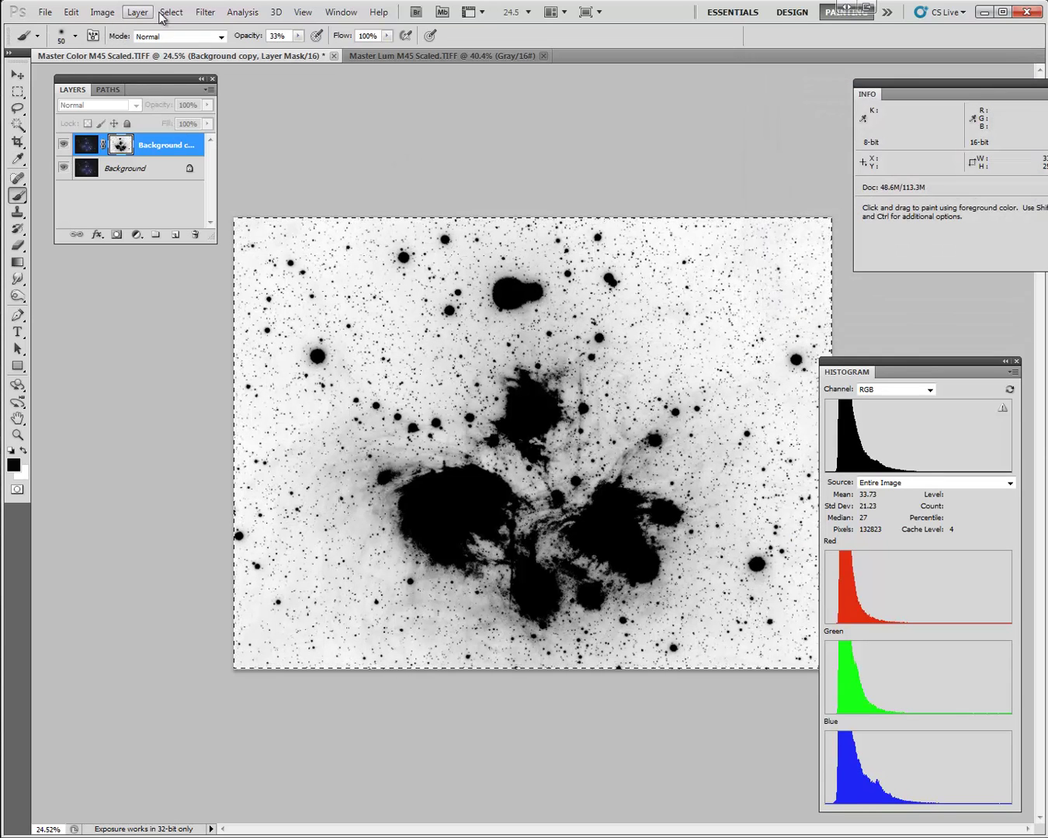
- Soften the layer mask with a 2.4-pixel Gaussian Blur and return to the image view
click(204, 13)
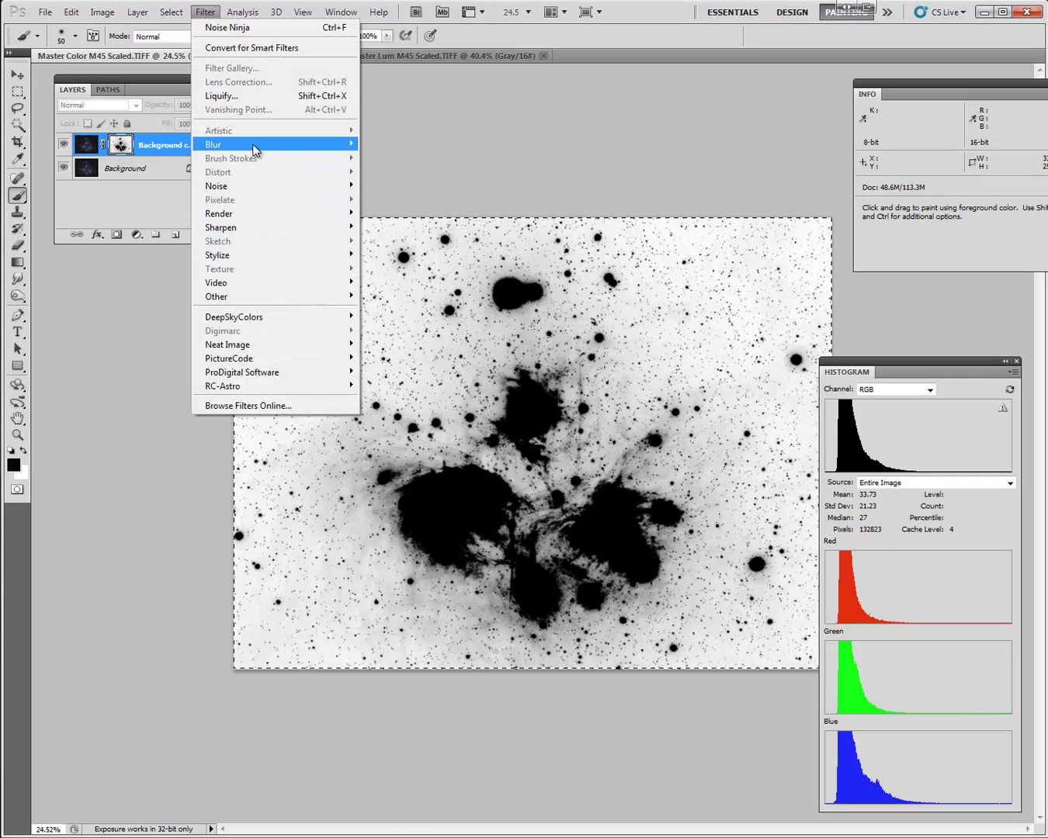
mouse_move(254, 147)
click(362, 201)
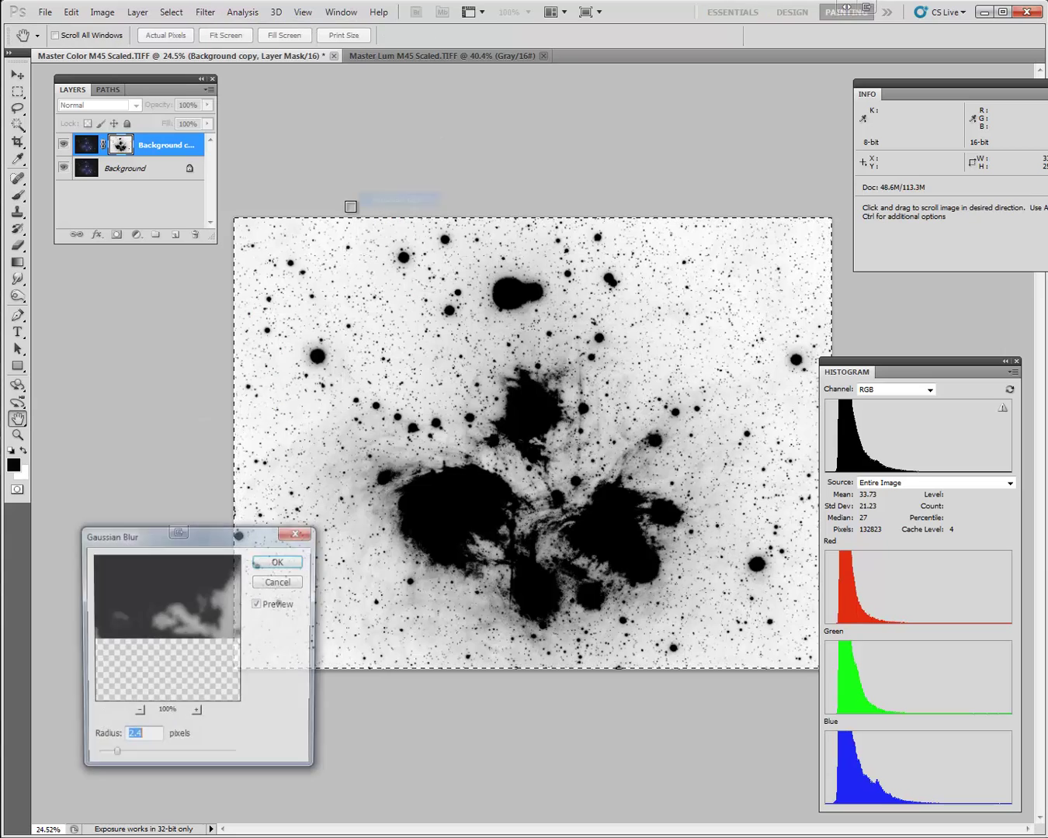
click(278, 562)
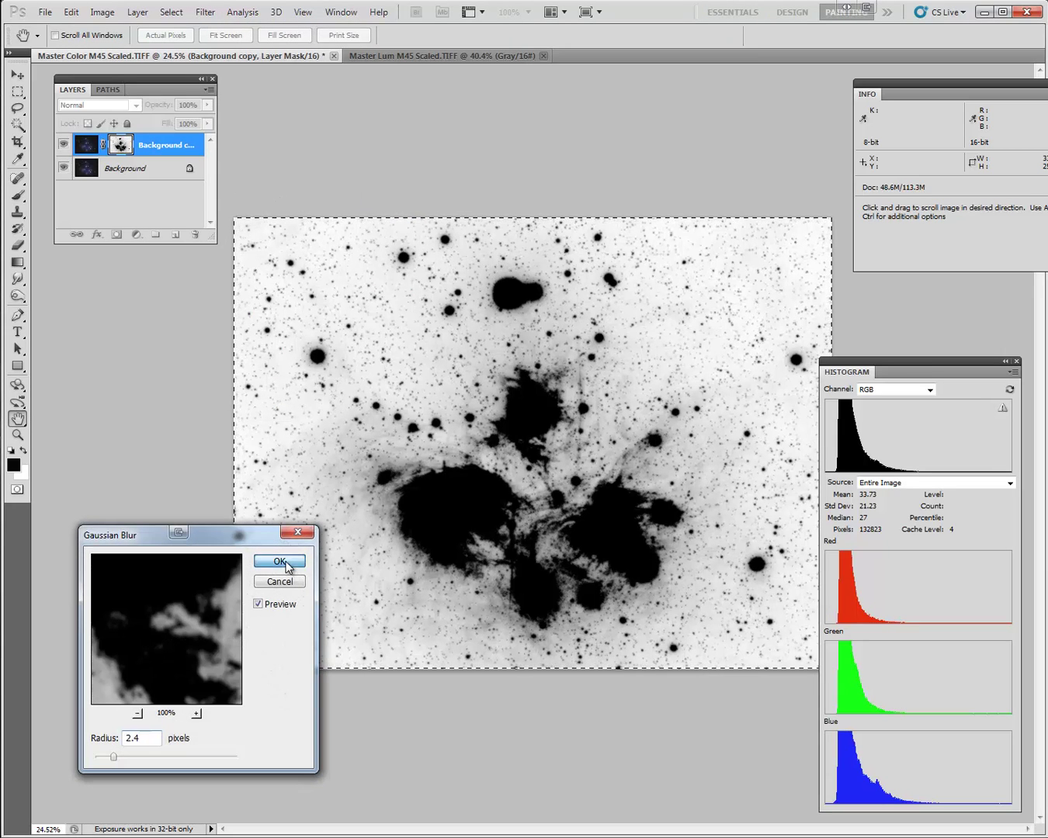
key(b)
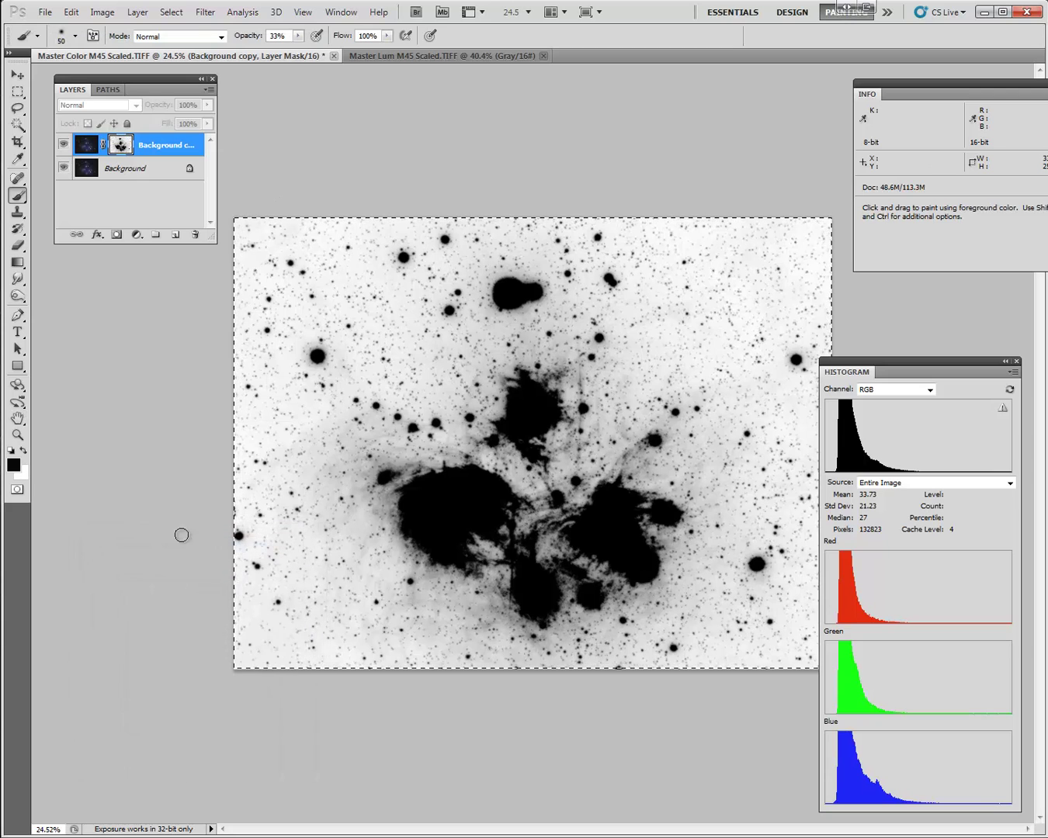
click(88, 151)
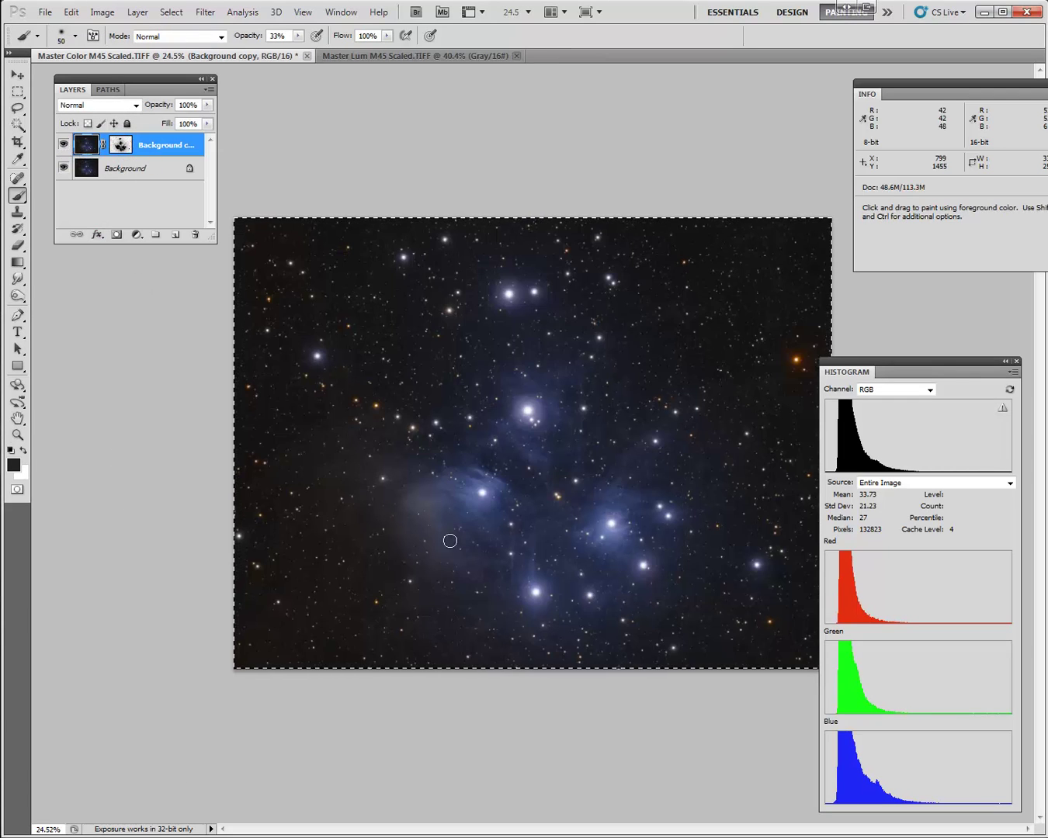
- Compare the nebula around the bright blue star with the masked Background copy layer hidden and shown
key(ctrl+plus)
scroll(444, 640, up, 3)
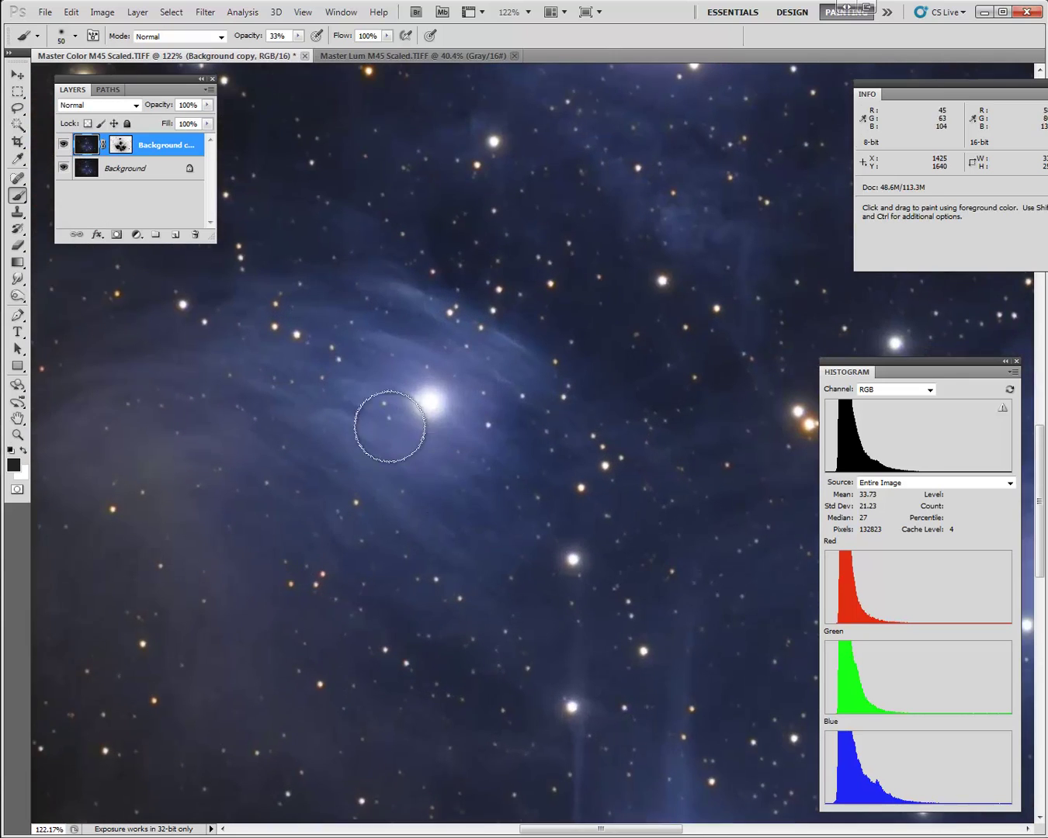
click(65, 144)
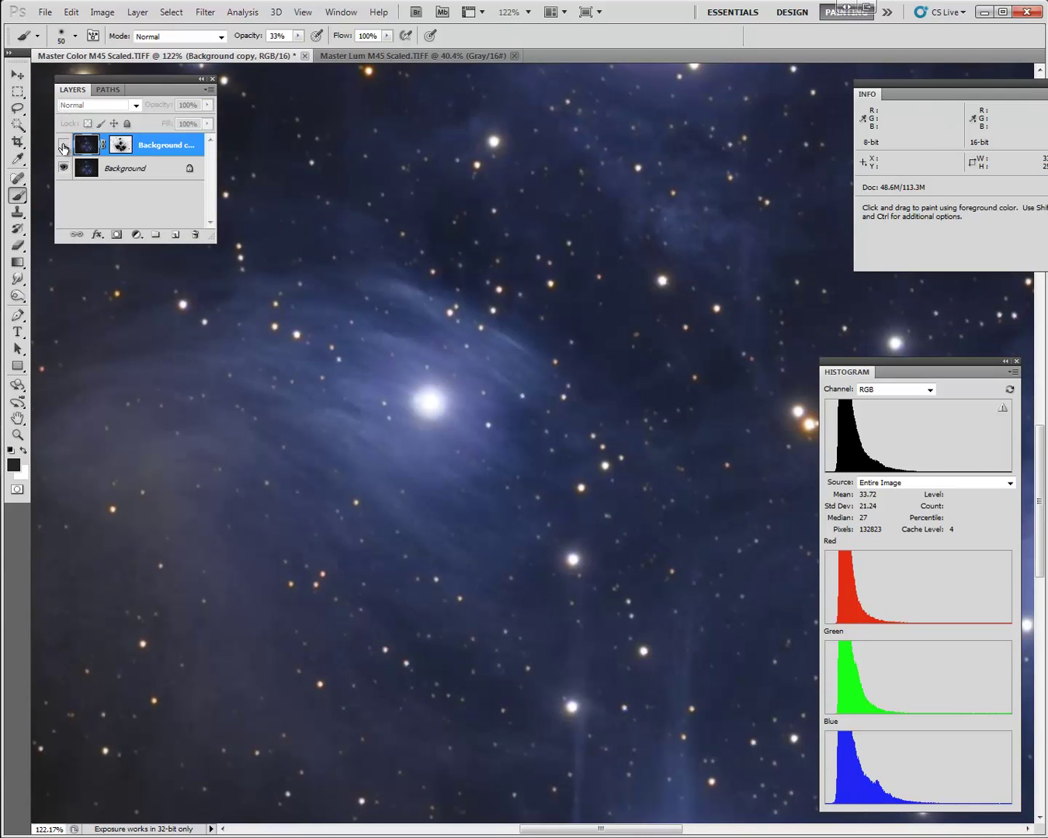
click(65, 144)
click(64, 145)
click(63, 144)
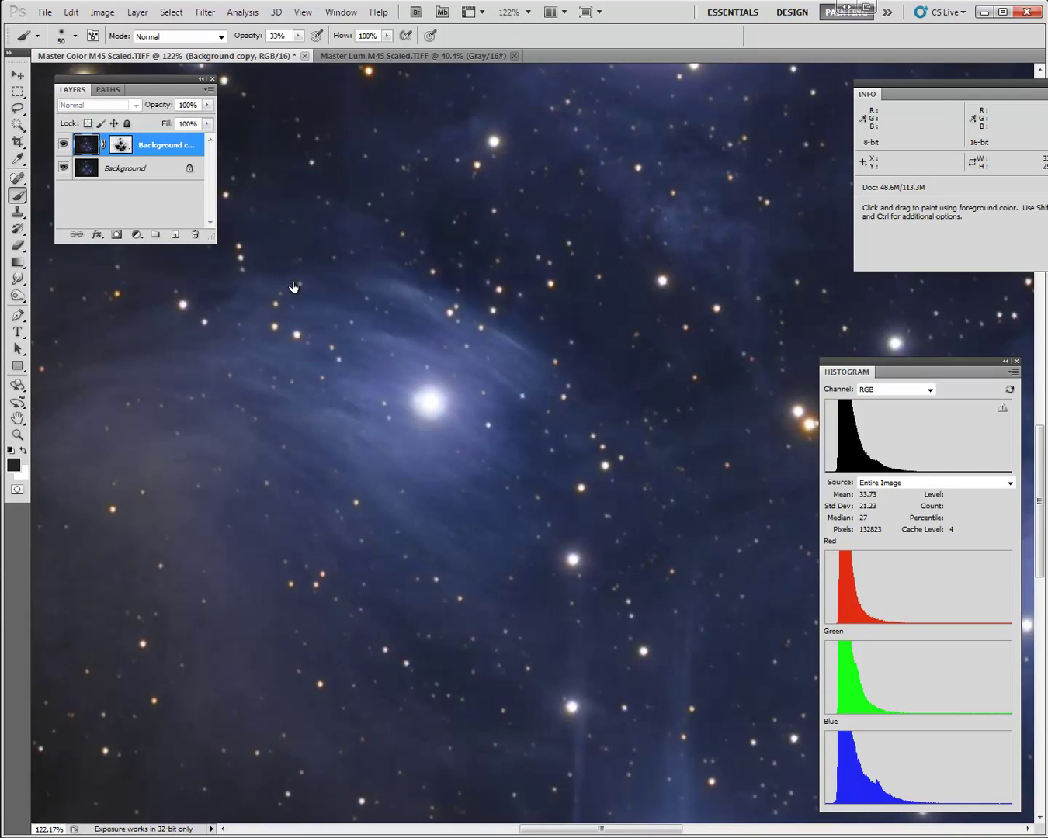
- Check the masked noise reduction in the dark starfield by hiding and showing the Background copy layer
drag(606, 795, 440, 496)
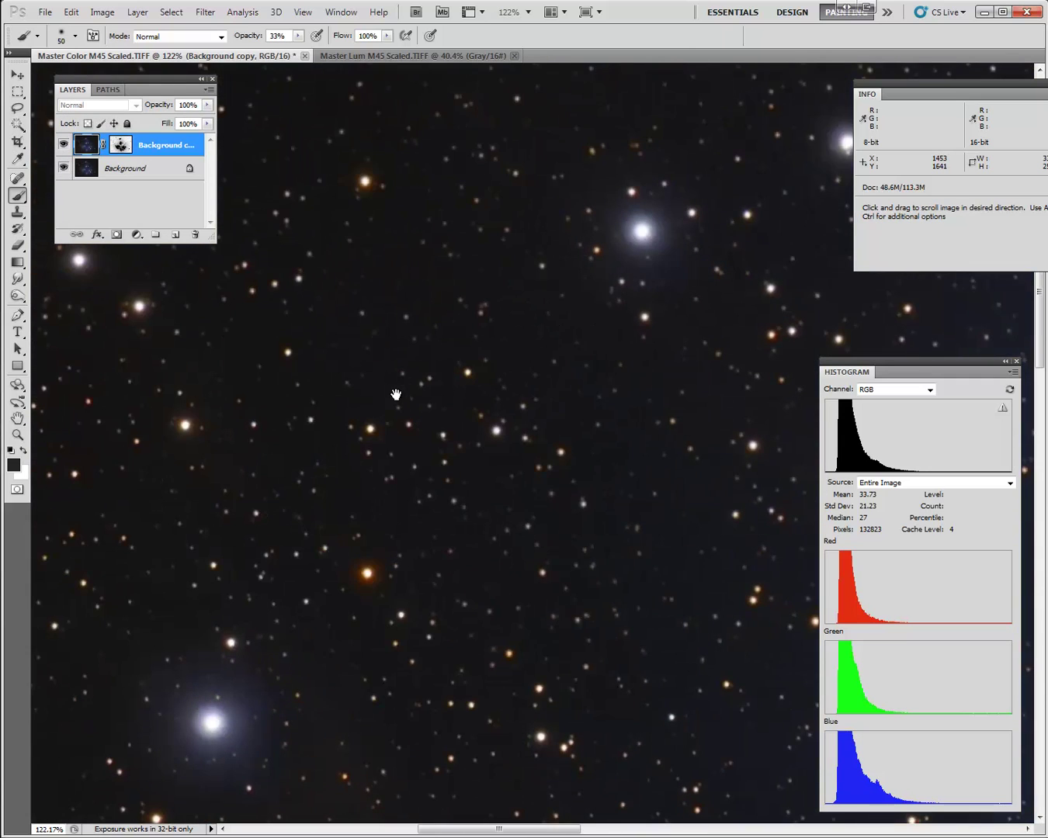
drag(397, 408, 456, 457)
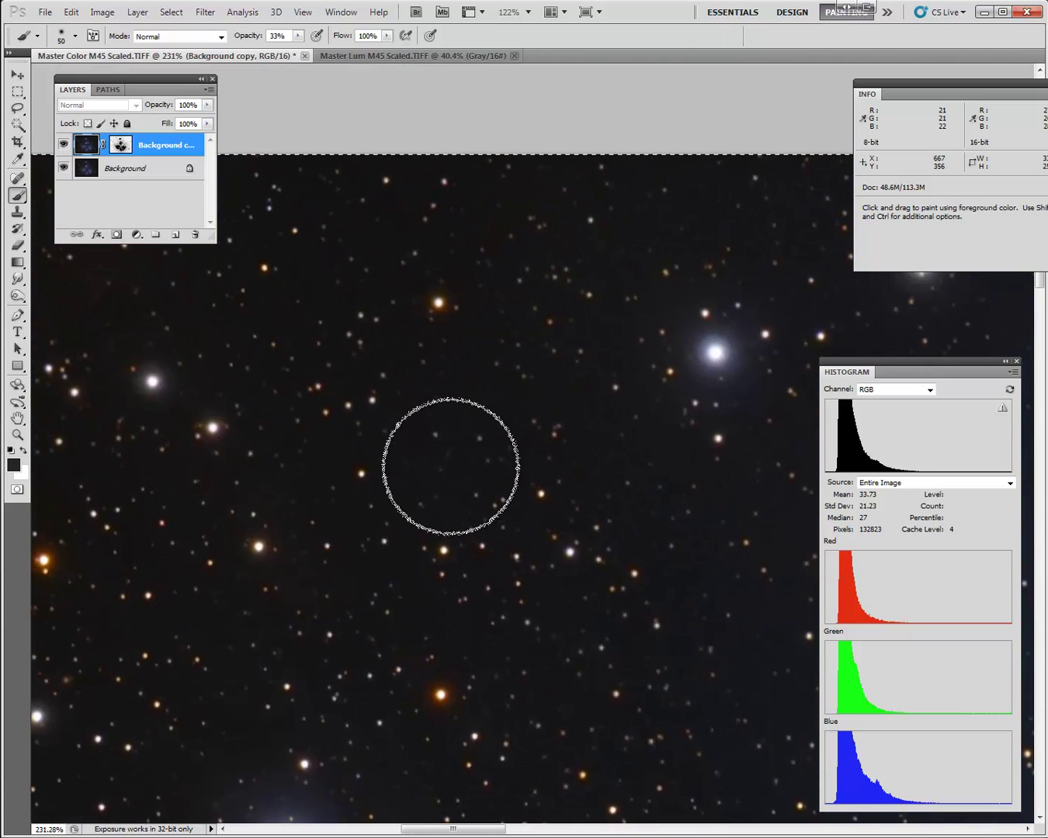
scroll(437, 456, up, 3)
scroll(444, 439, up, 3)
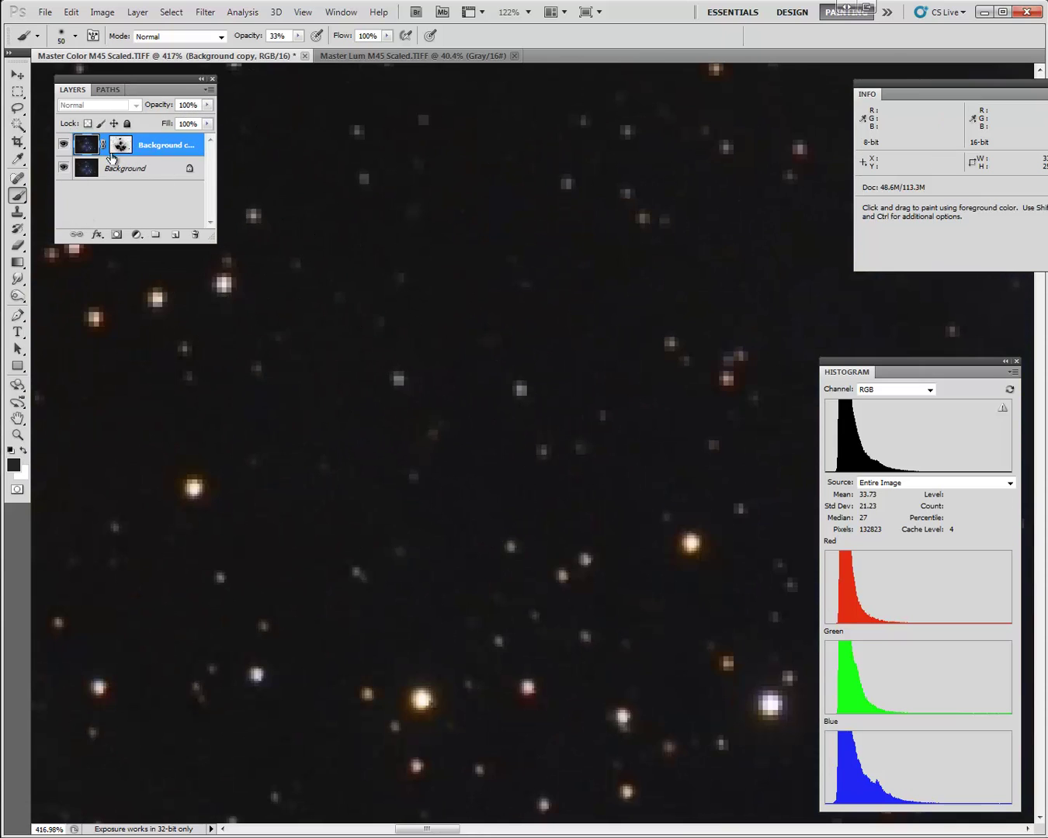
click(63, 147)
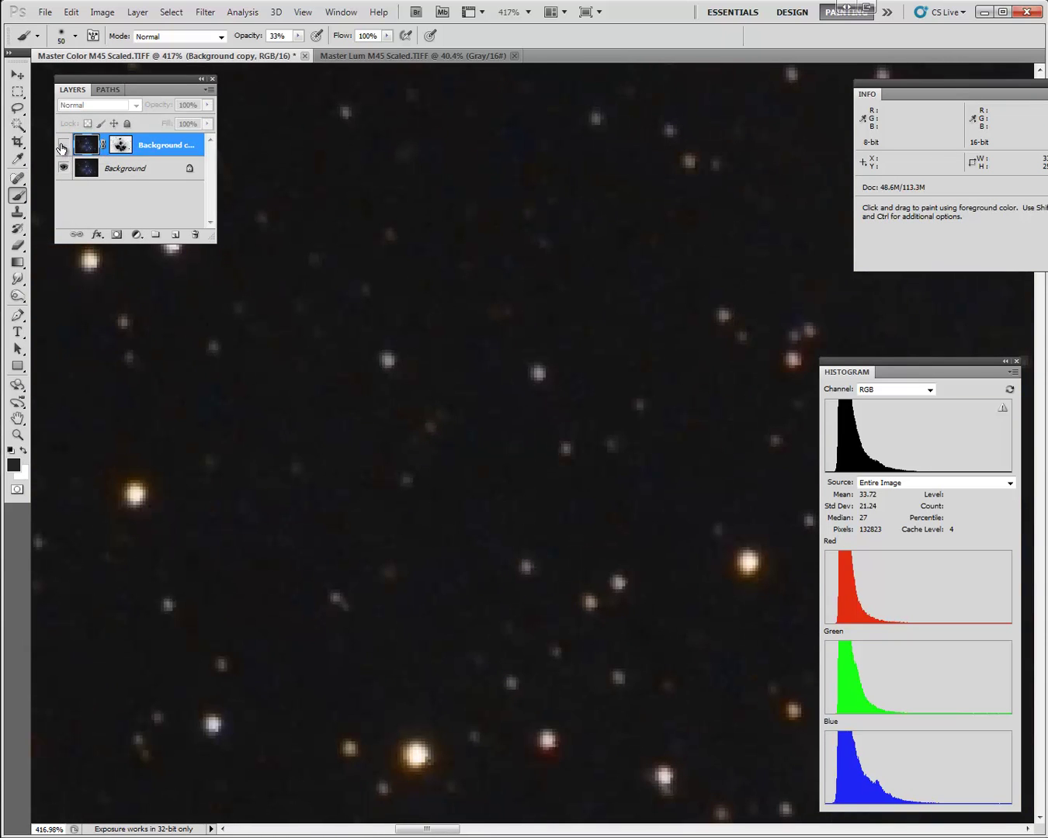
click(62, 147)
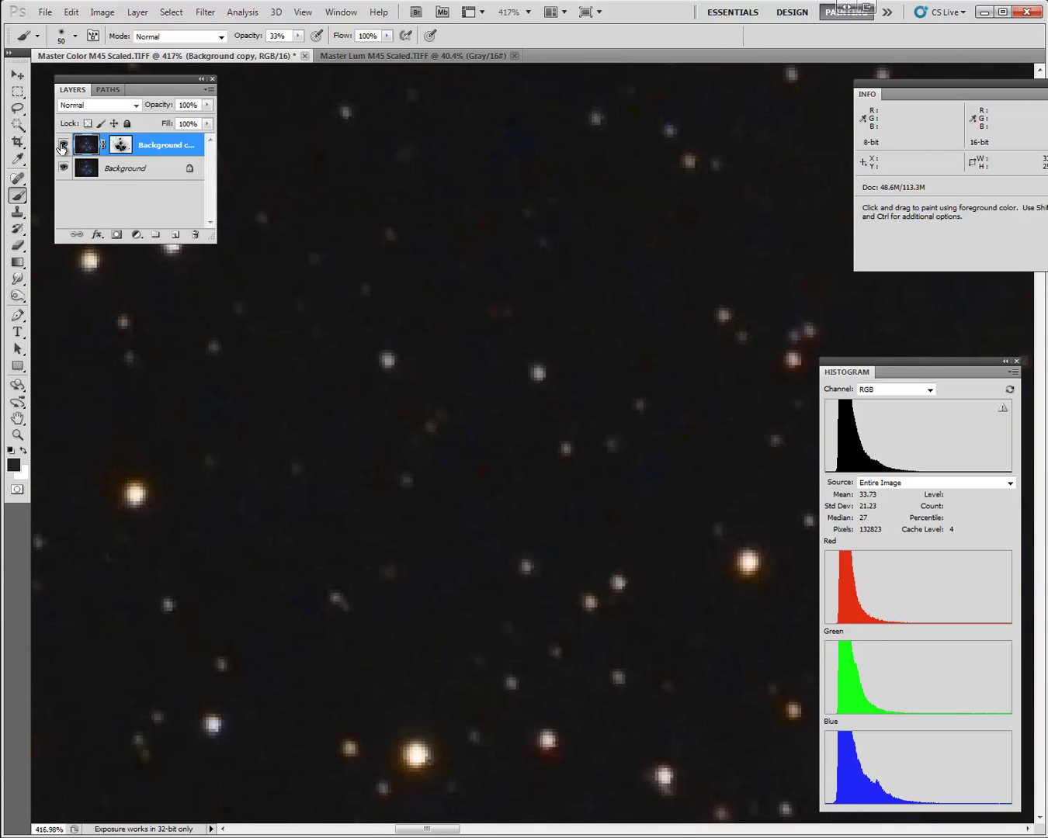
click(63, 147)
- Flatten the masked Background copy and the Background into a single layer
key(ctrl+0)
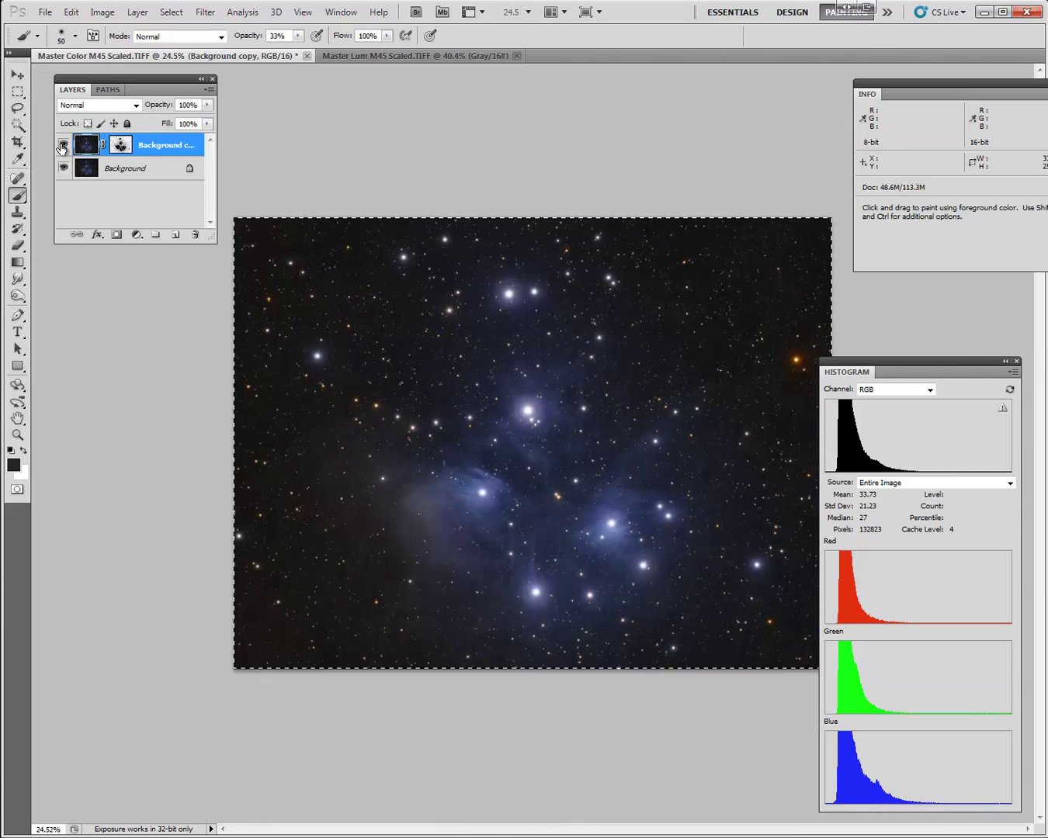
shift+click(125, 169)
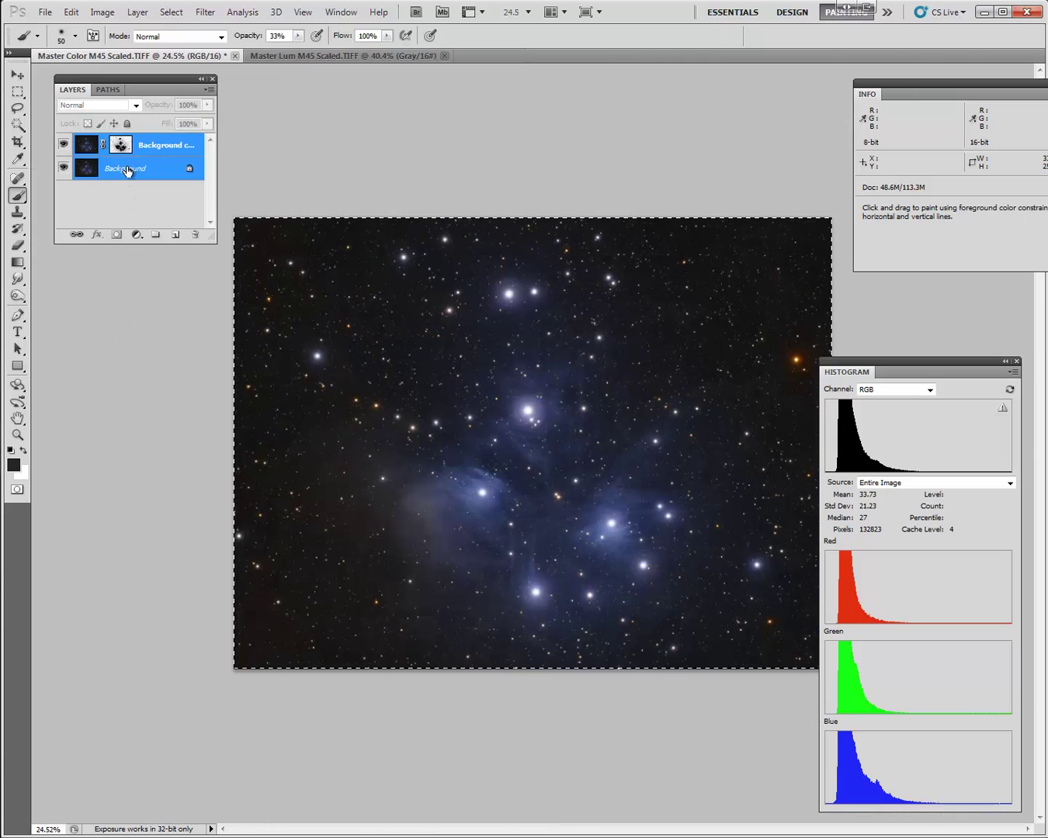
right_click(128, 174)
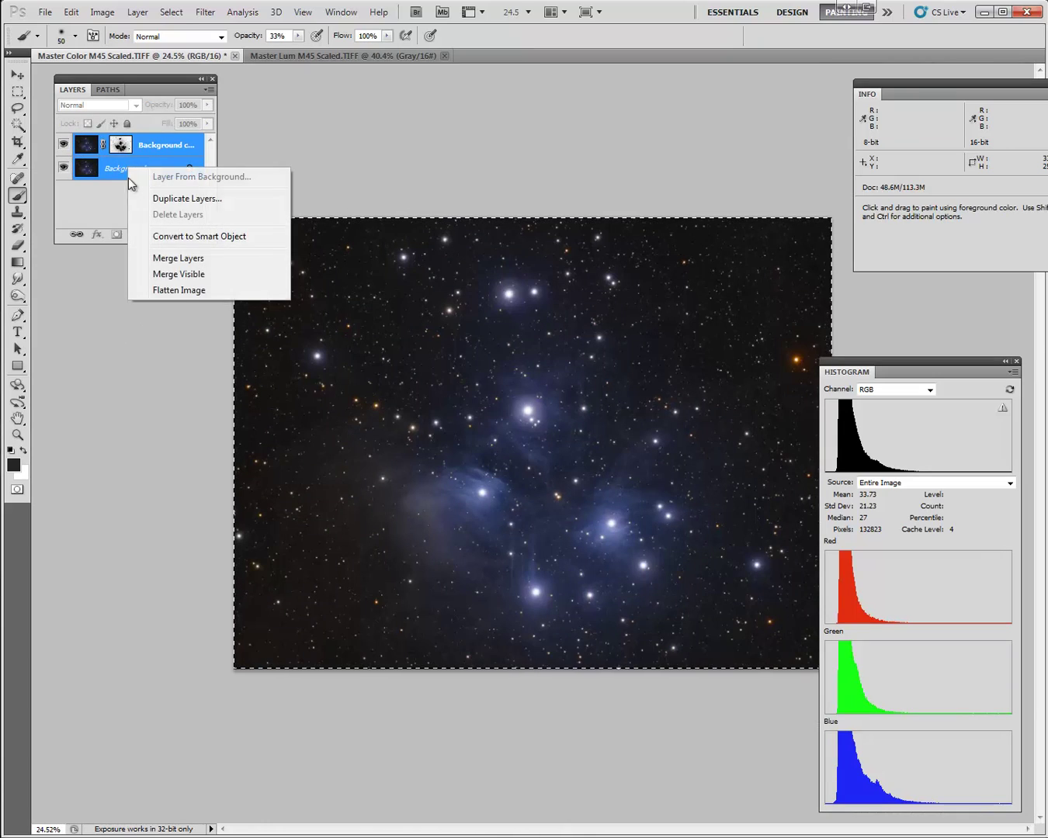
click(181, 291)
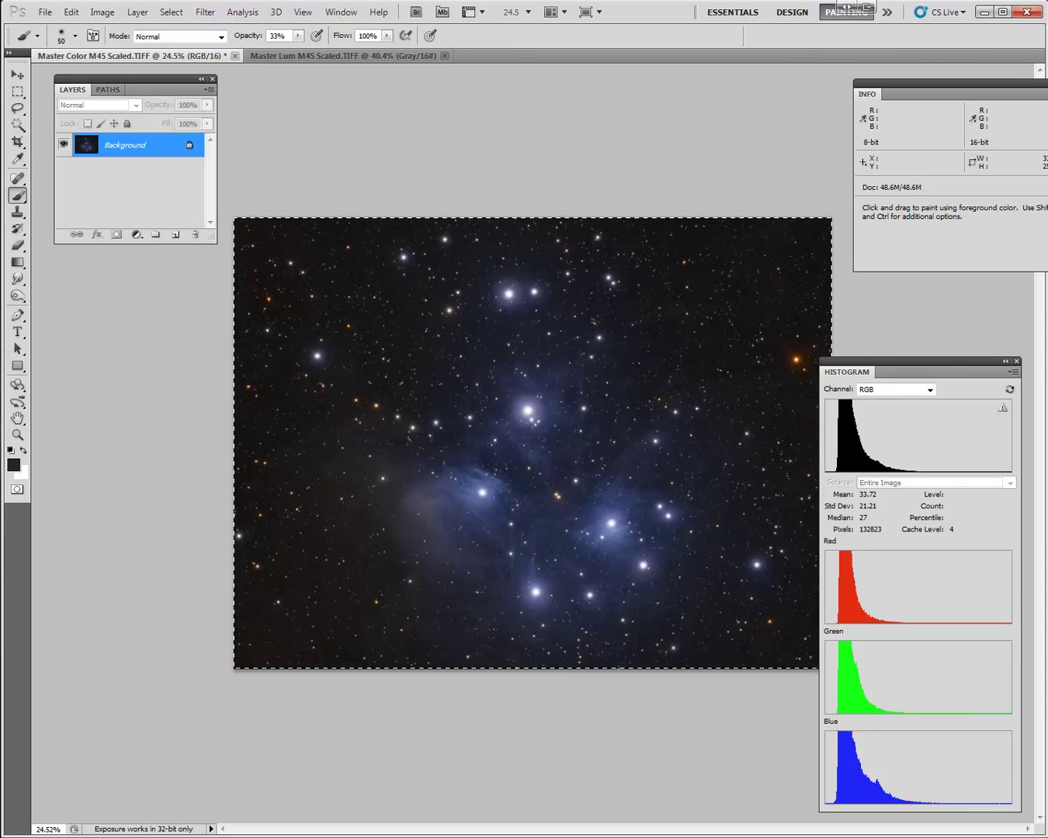
scroll(215, 323, up, 3)
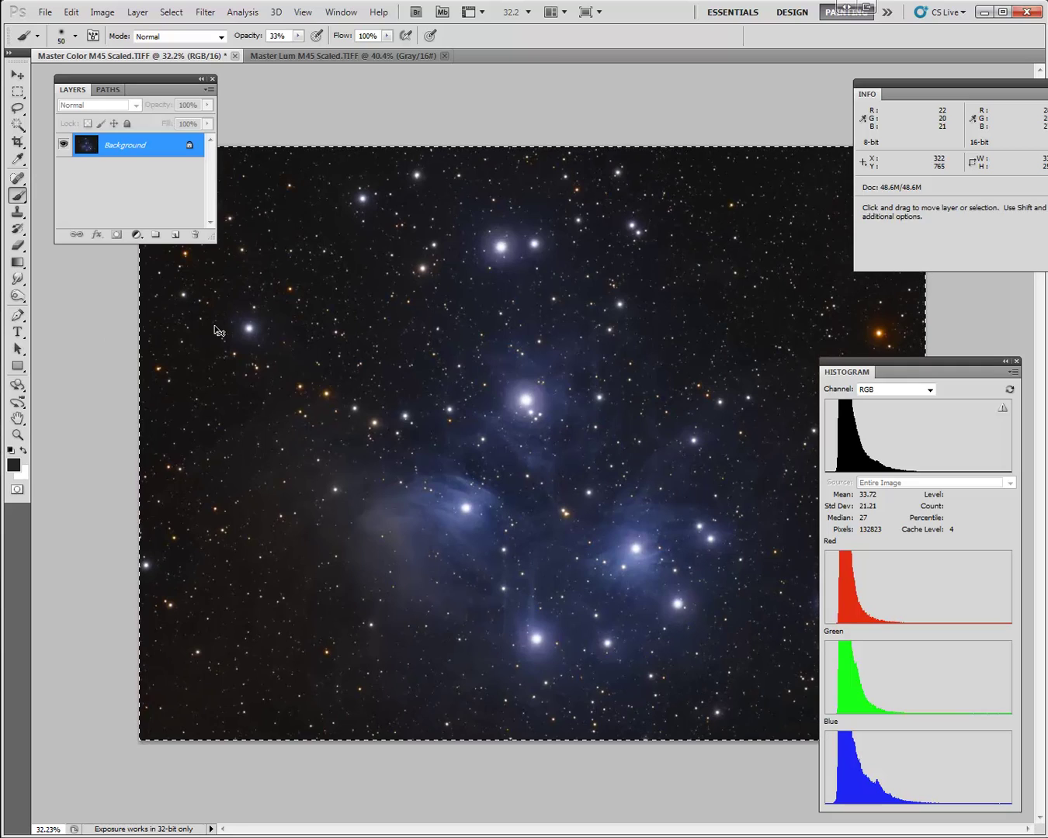
- Clear the selection and use Liquify's Pucker tool, size 78, to shrink the bright orange star and the white star below it
key(ctrl+d)
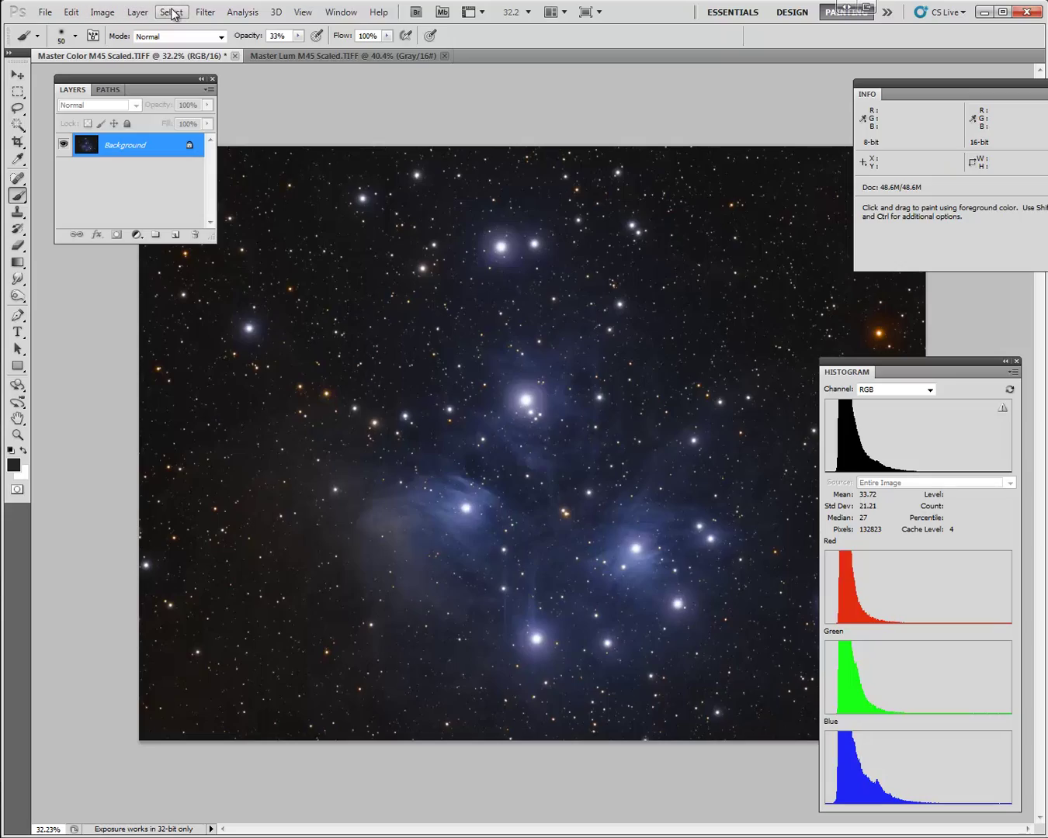
click(204, 12)
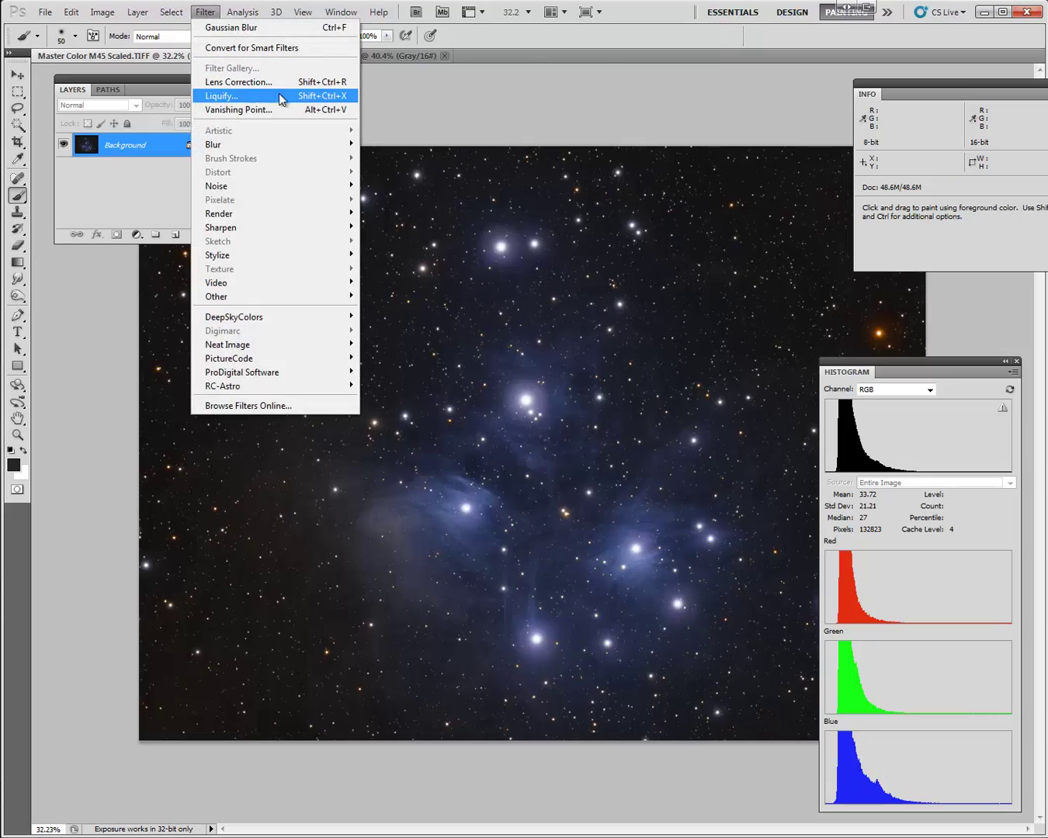
click(352, 99)
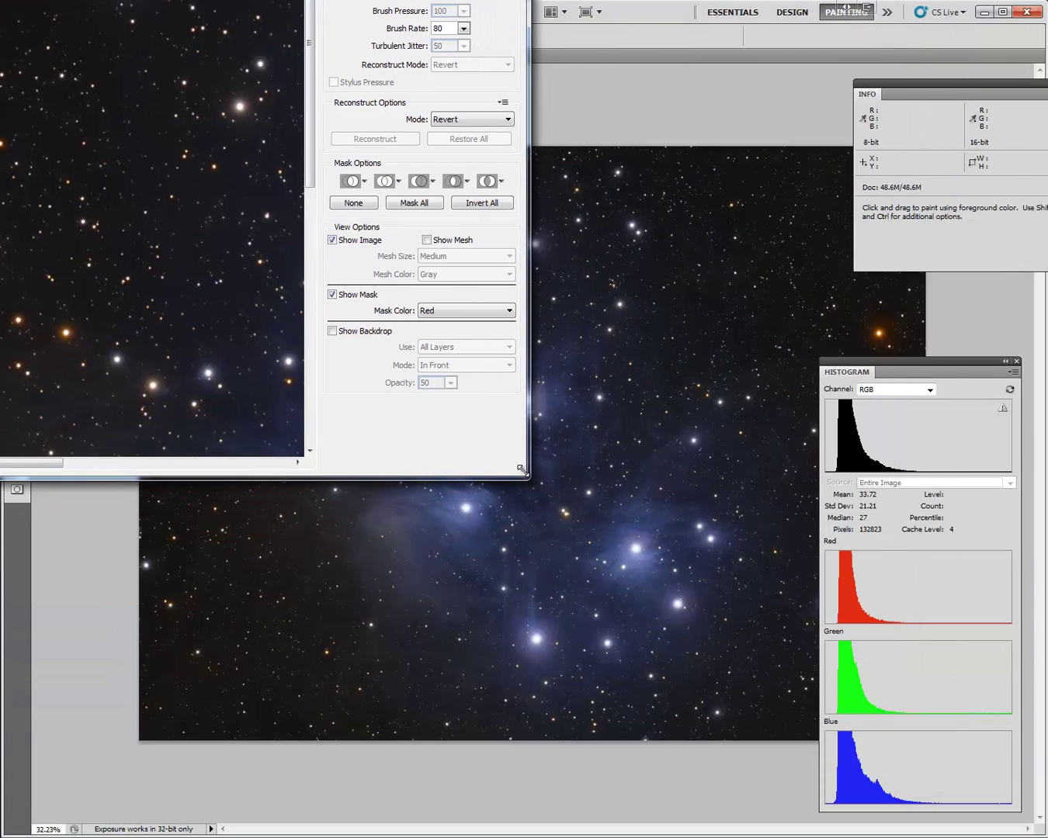
mouse_move(233, 0)
mouse_down()
mouse_move(489, 76)
mouse_move(593, 92)
mouse_up()
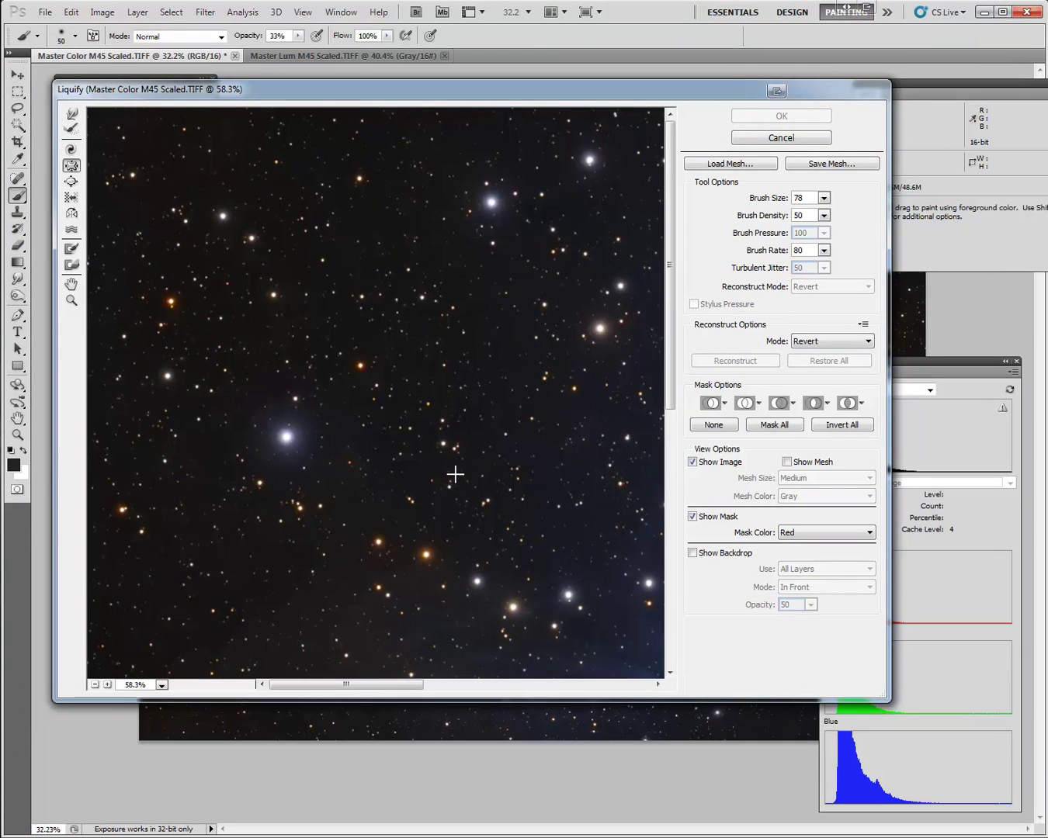
drag(325, 685, 566, 686)
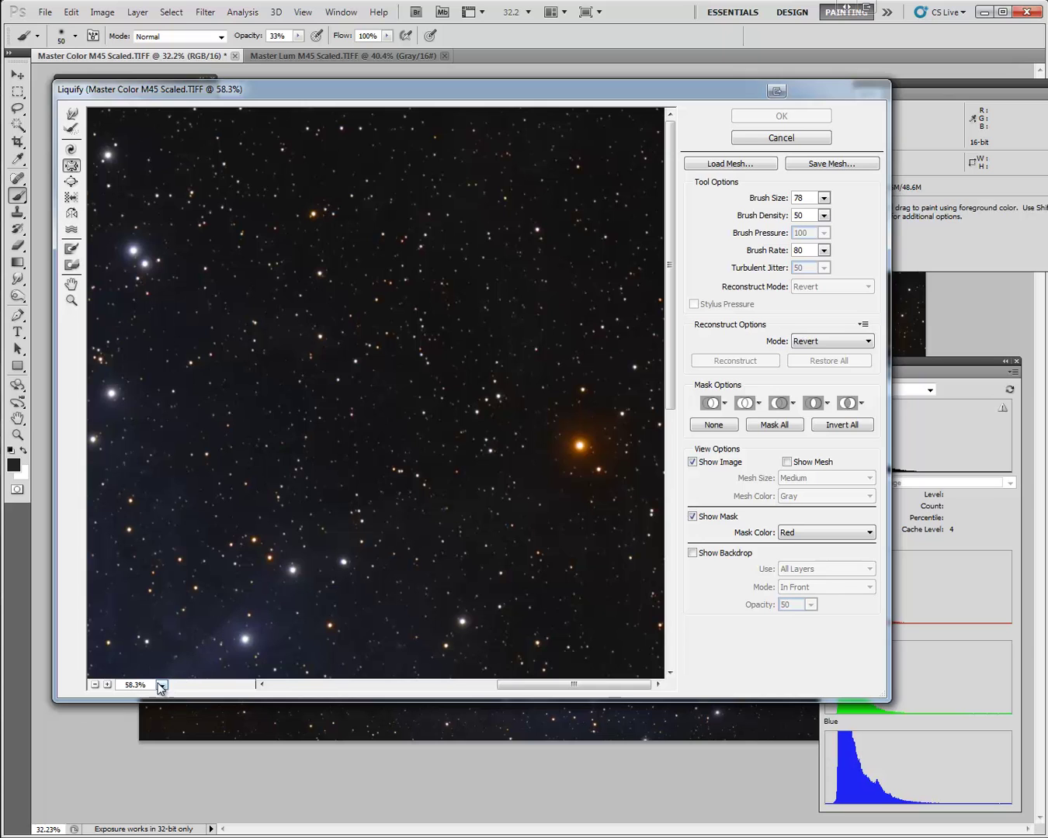
click(107, 684)
click(107, 685)
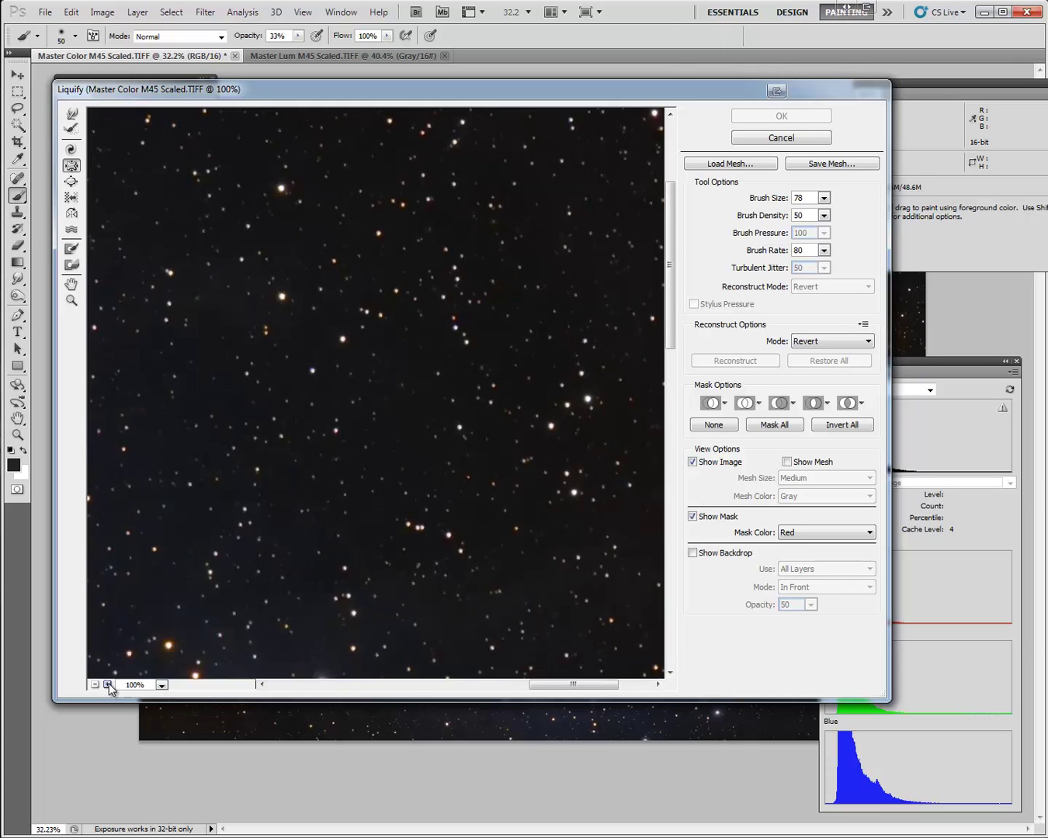
click(107, 684)
click(108, 684)
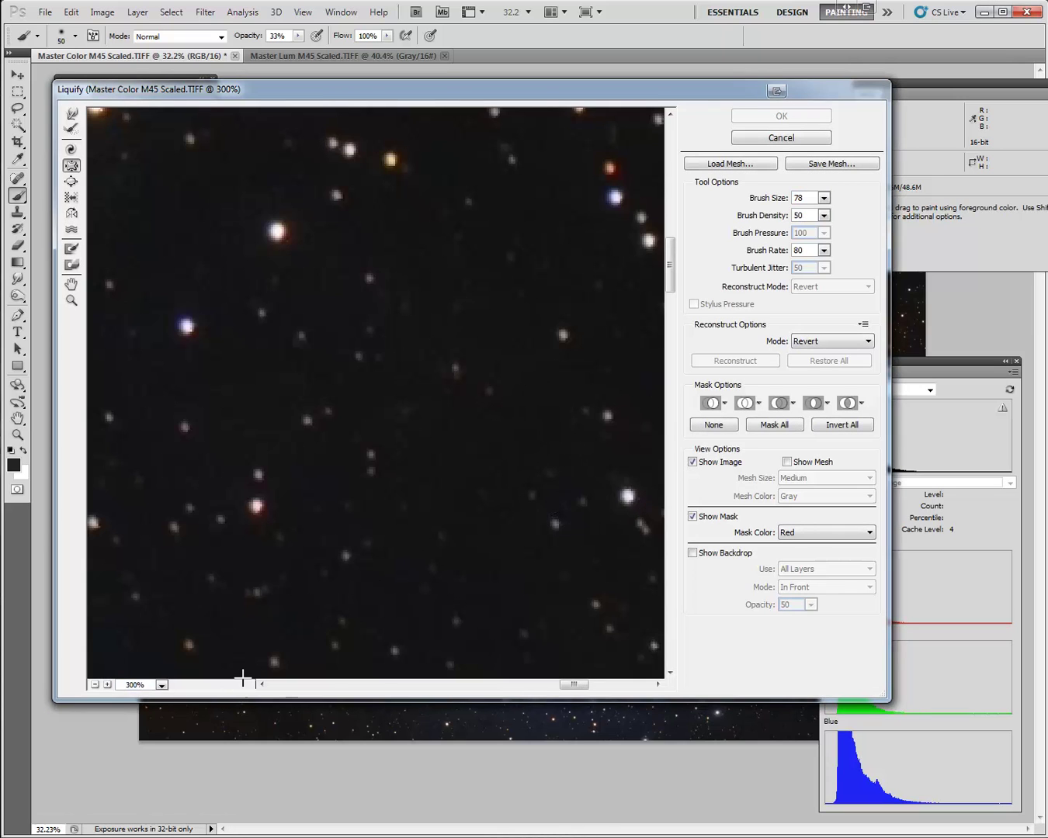
drag(577, 683, 629, 691)
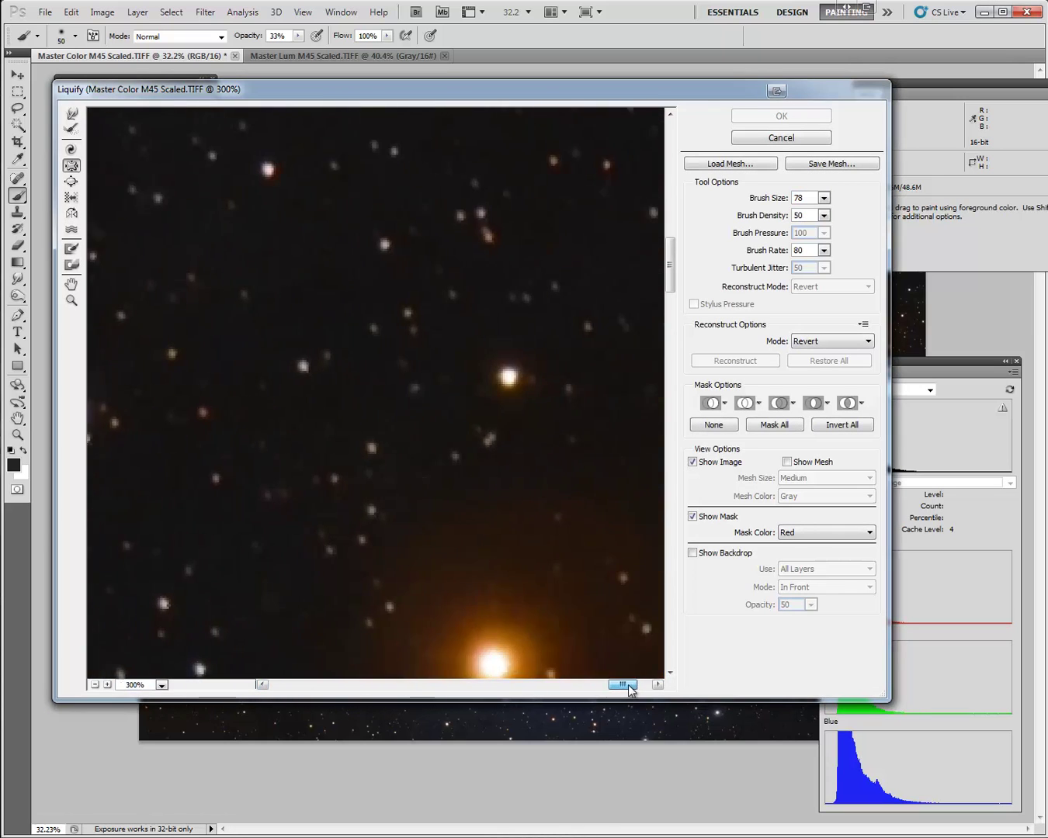
mouse_move(671, 281)
mouse_down()
mouse_move(672, 319)
mouse_move(671, 304)
mouse_up()
drag(428, 384, 424, 387)
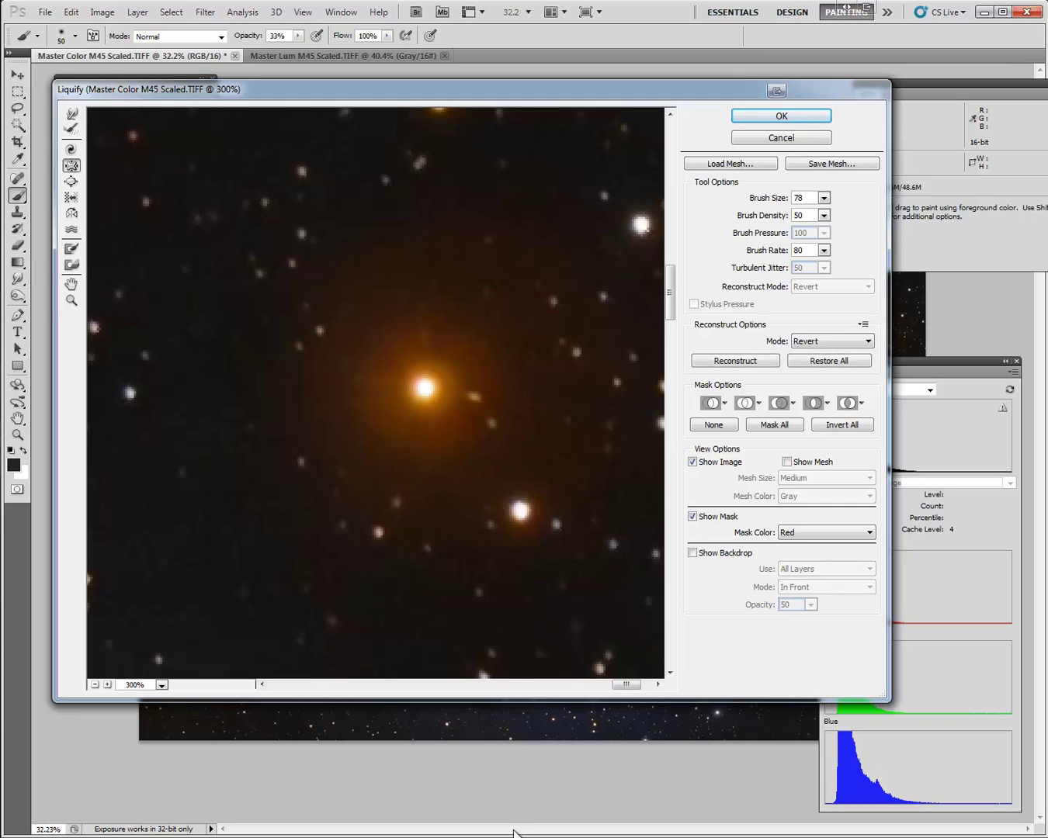
drag(520, 506, 519, 512)
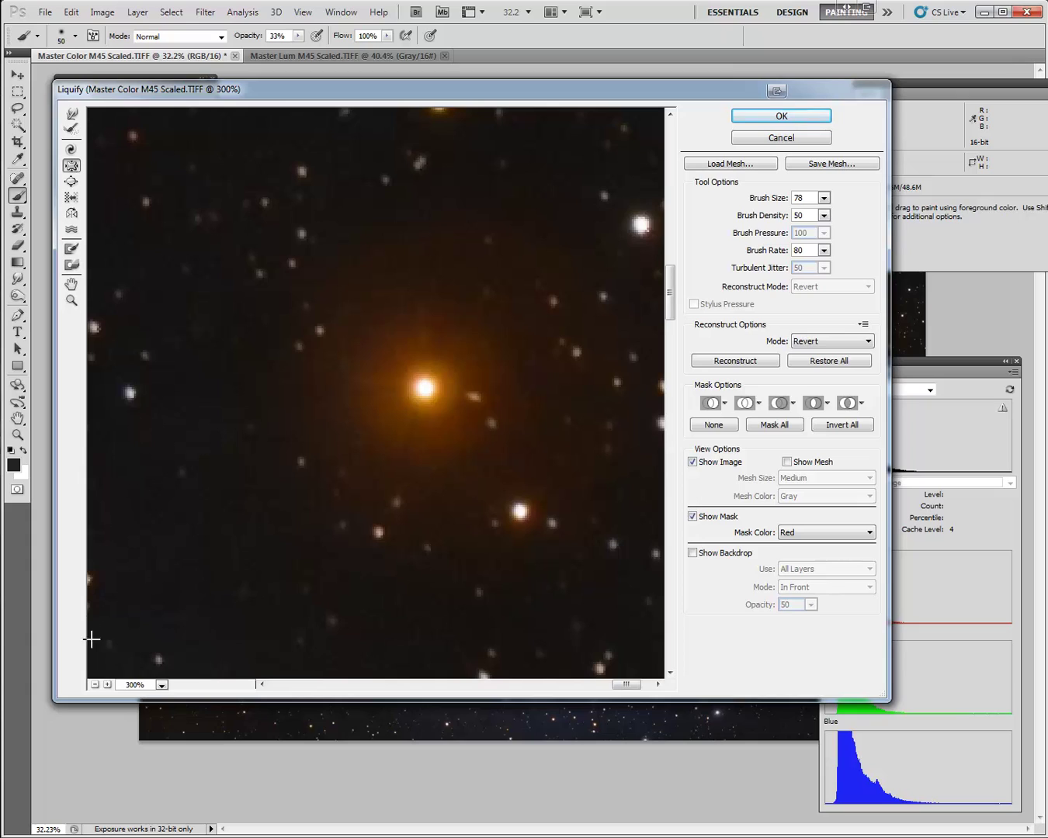
- Examine the bright nebula stars in the Liquify preview at 66% magnification and apply the filter
click(162, 685)
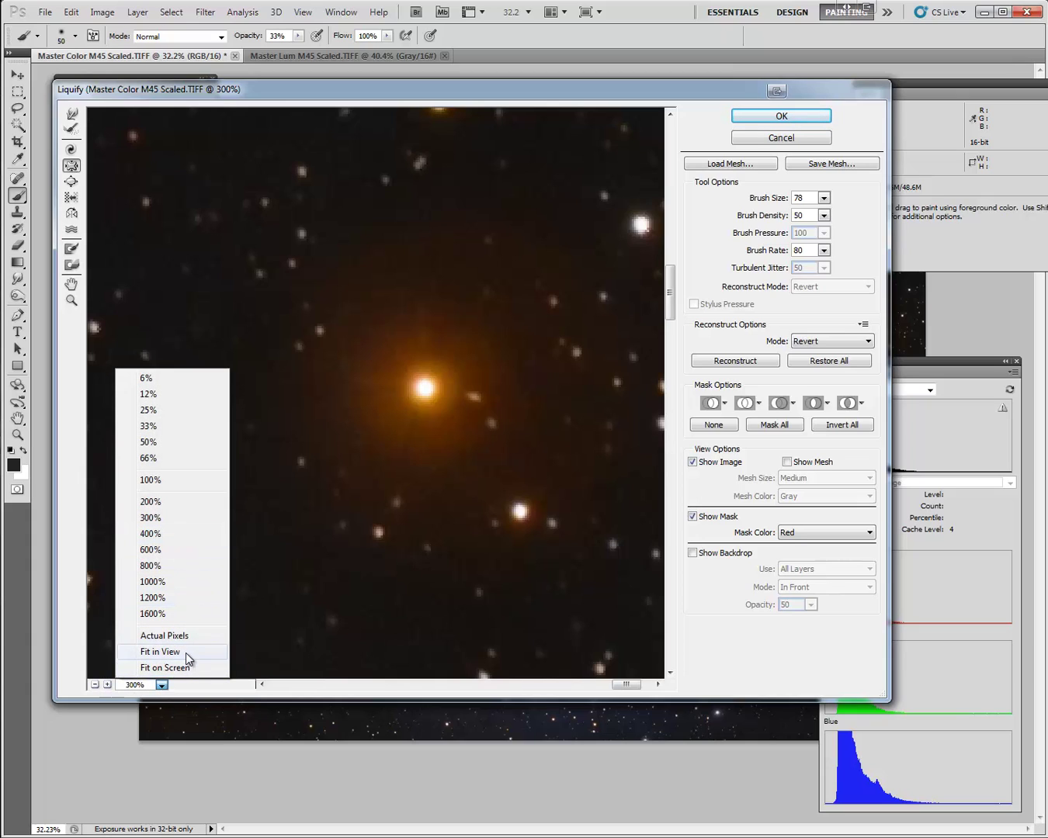
click(168, 459)
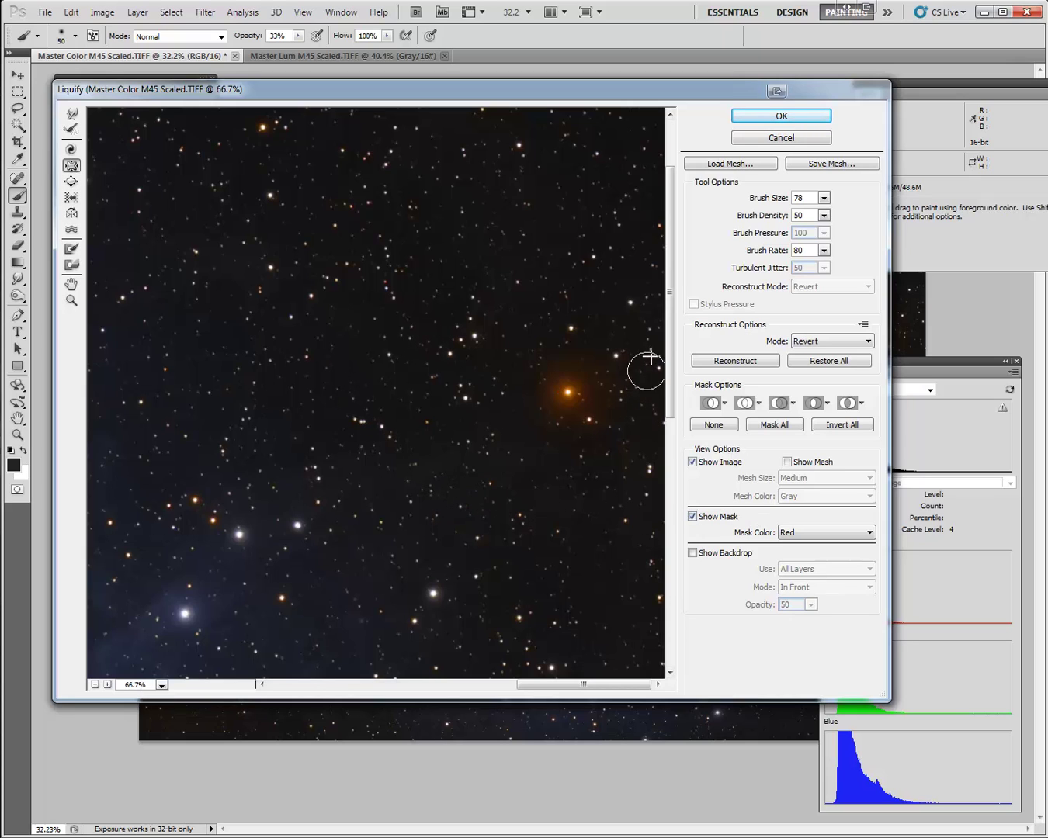
drag(670, 341, 653, 547)
mouse_move(608, 684)
mouse_down()
mouse_move(402, 697)
mouse_move(507, 690)
mouse_up()
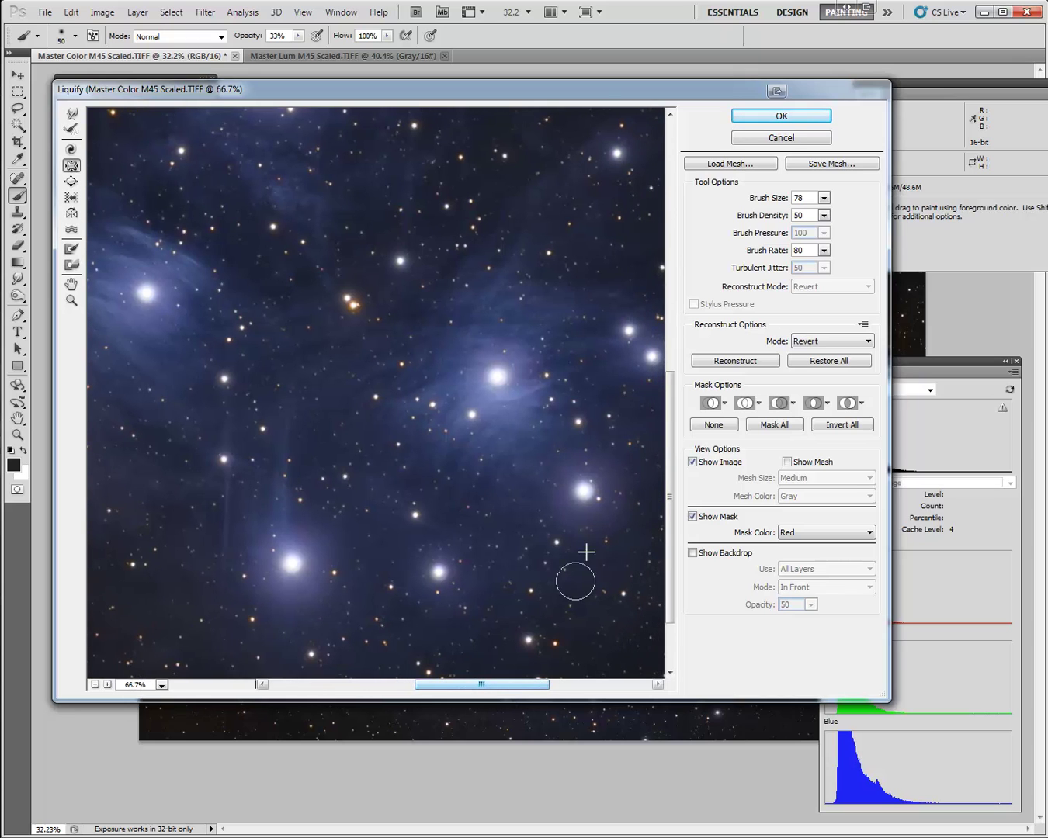
click(773, 118)
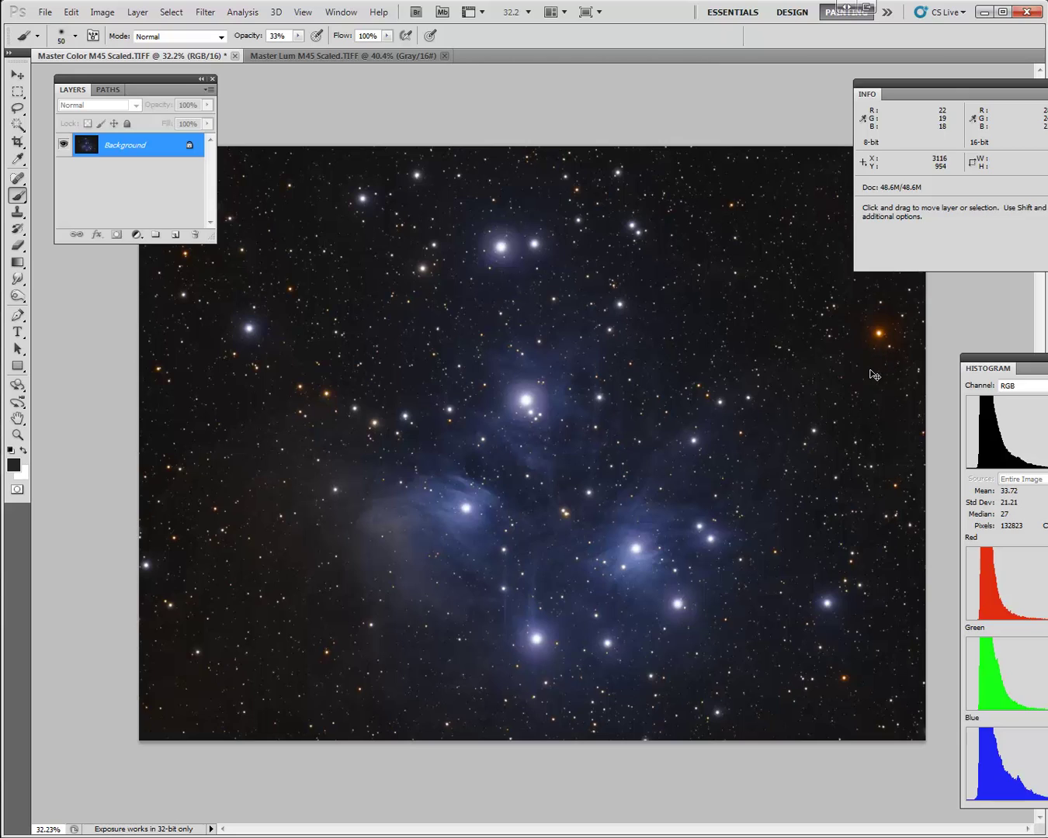
- Compare the orange star before and after the Liquify change
key(ctrl+z)
key(ctrl+z)
key(ctrl+z)
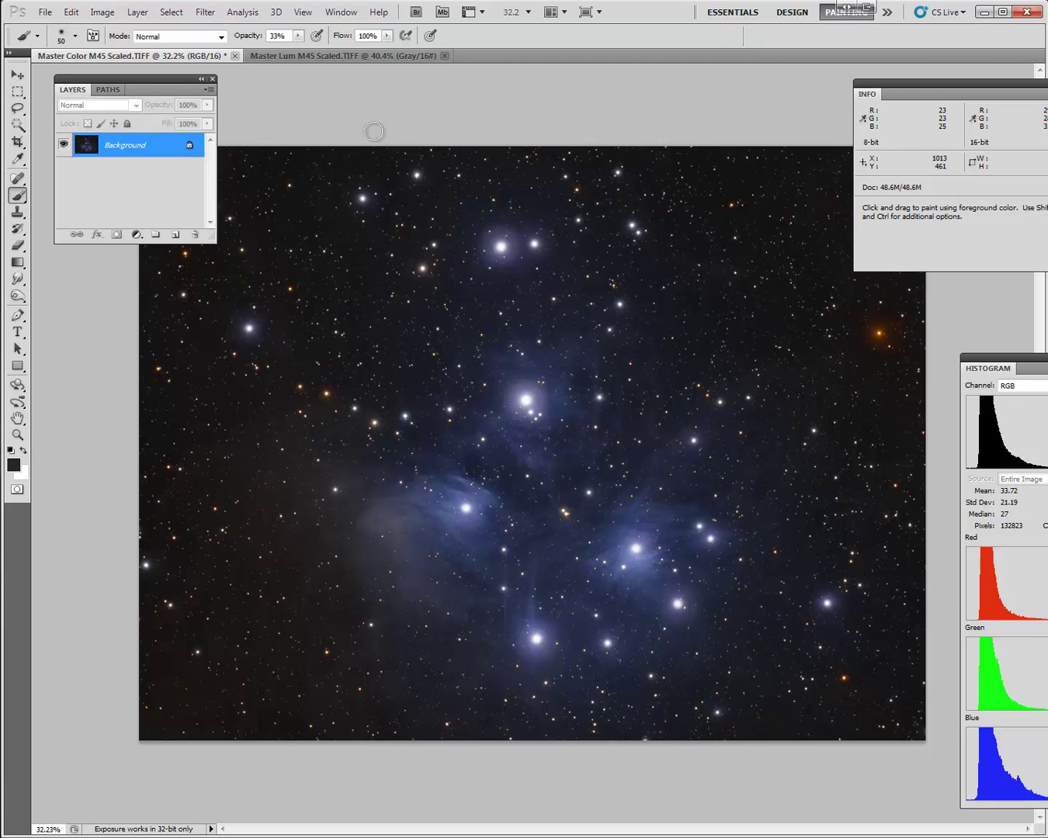
- Brighten the image with an RGB Curves adjustment using points at input 58, output 92 and input 133, output 168
click(103, 14)
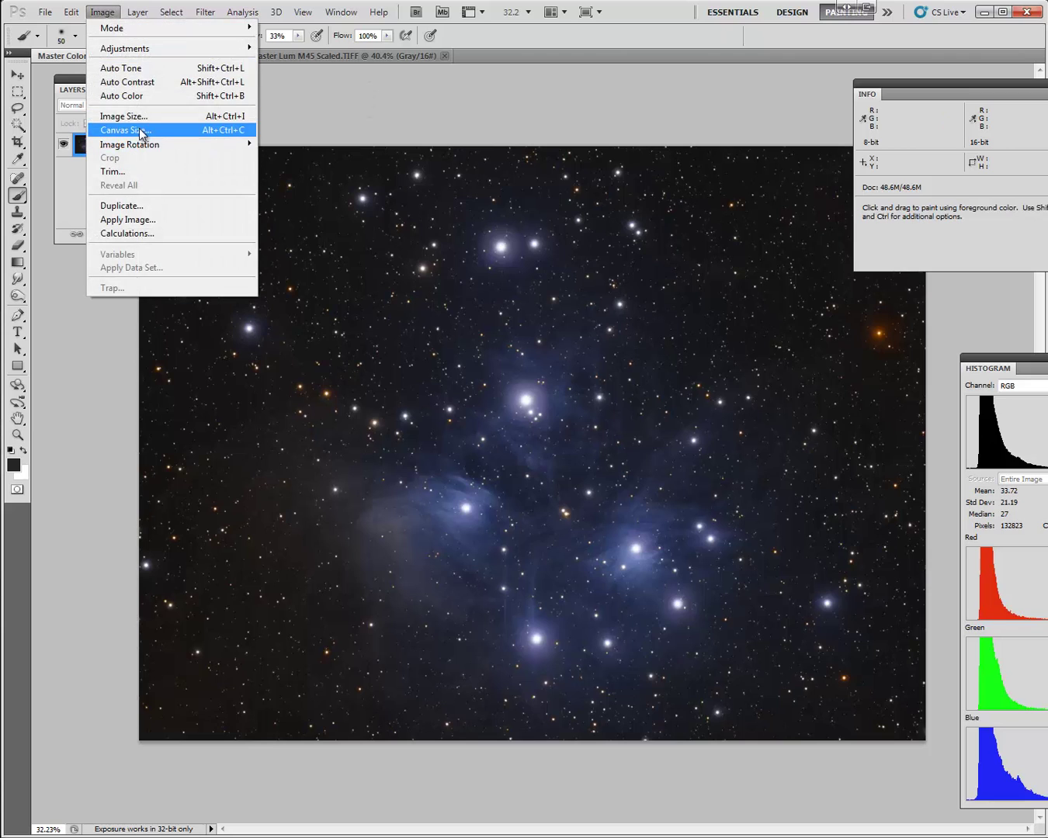
mouse_move(156, 52)
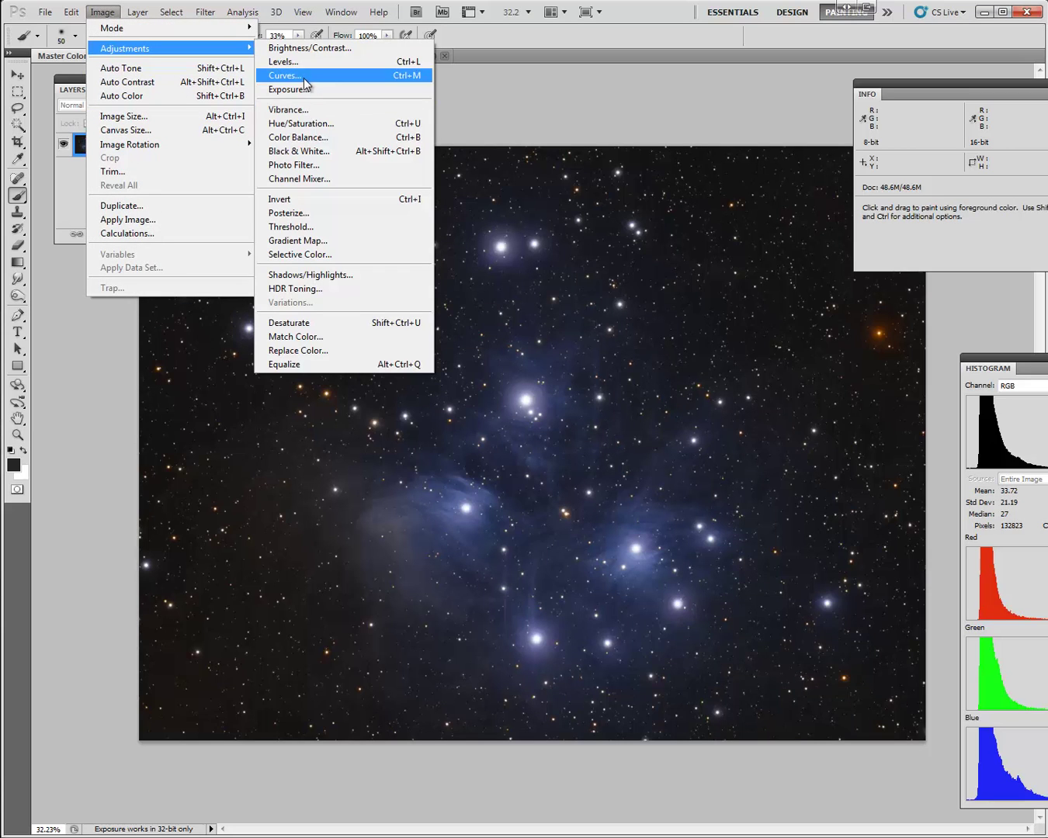
click(295, 75)
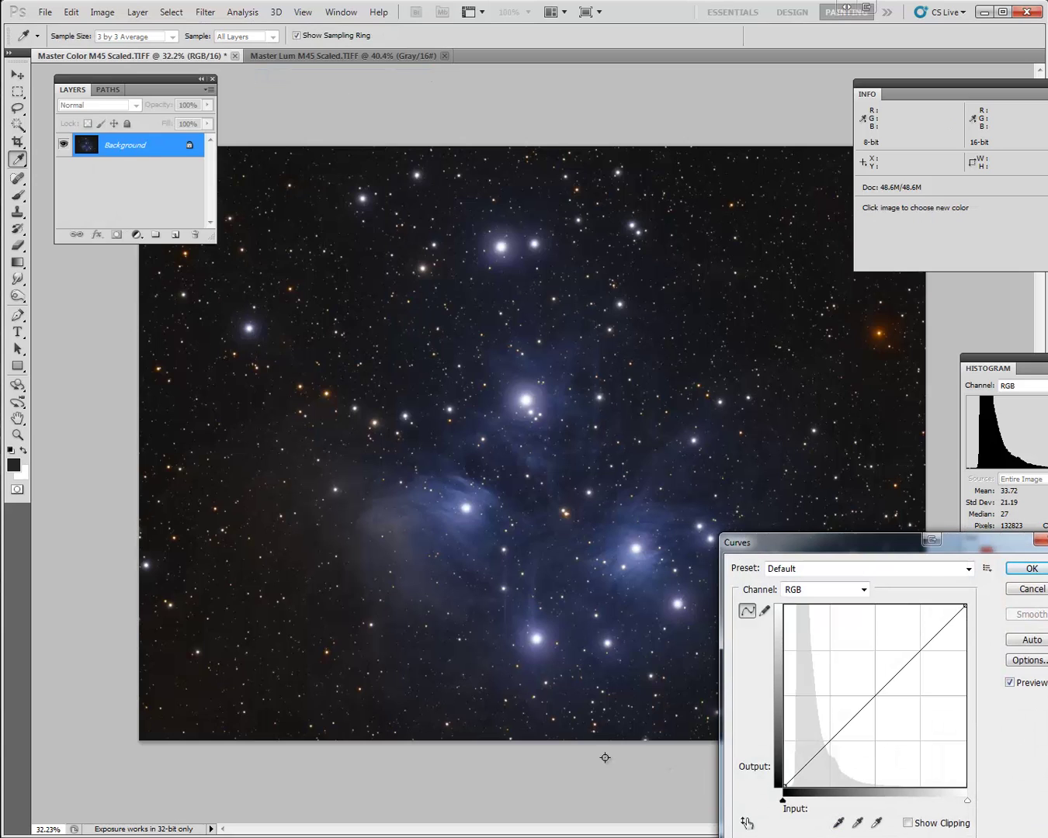
drag(850, 541, 560, 482)
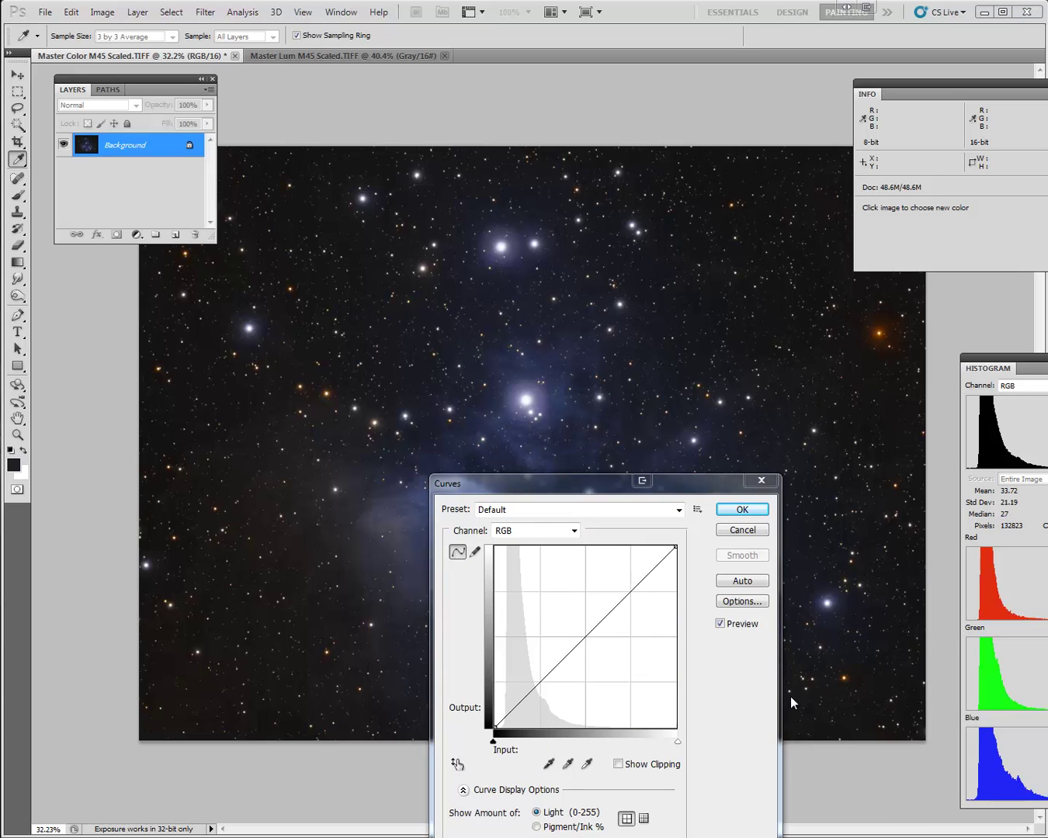
drag(576, 483, 936, 469)
drag(903, 658, 891, 645)
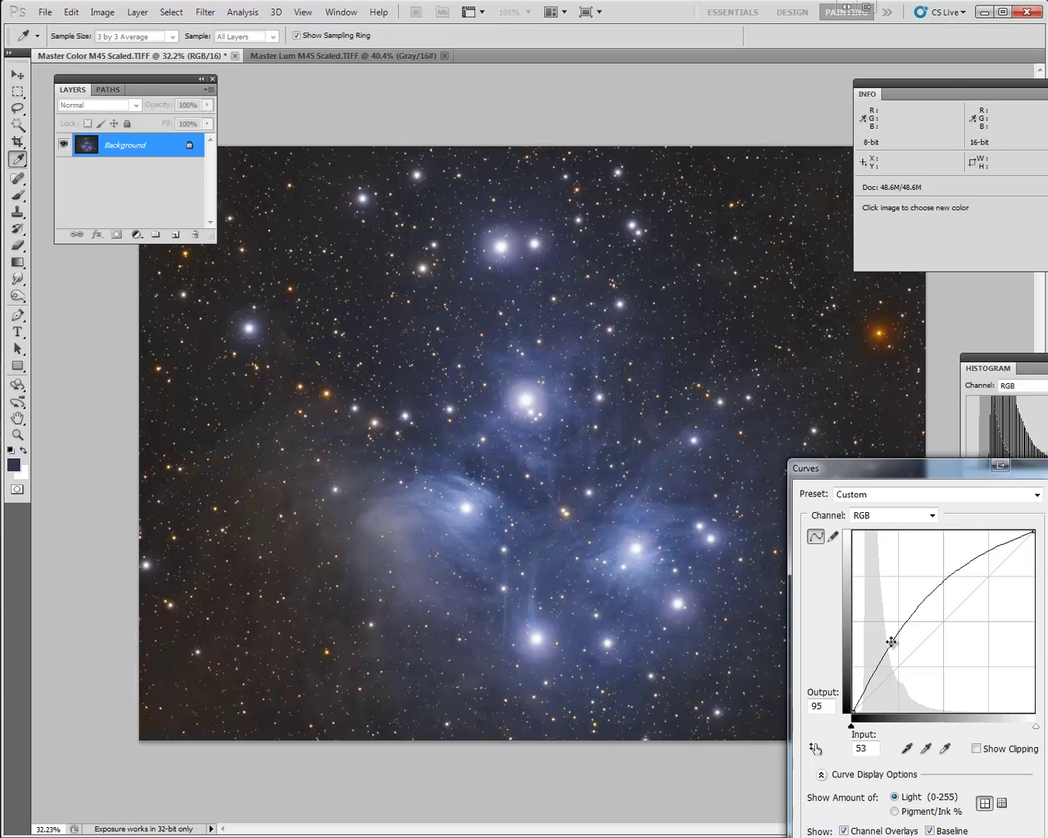
drag(940, 583, 947, 593)
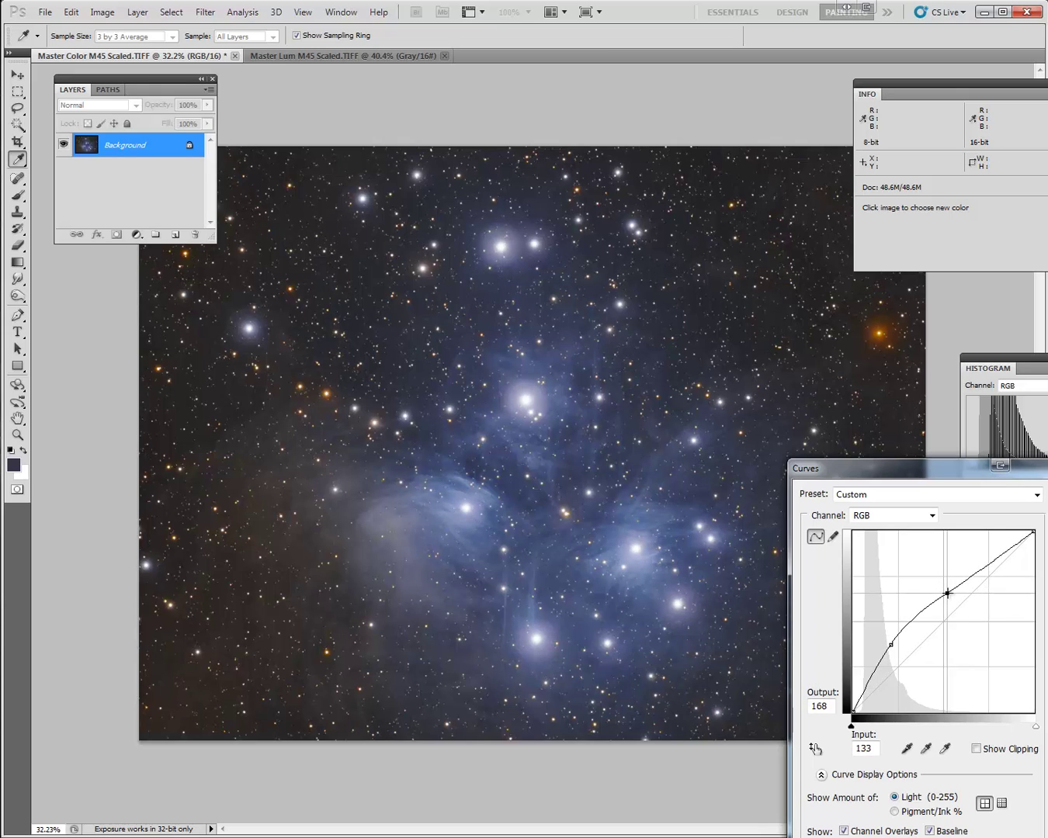
drag(891, 644, 895, 647)
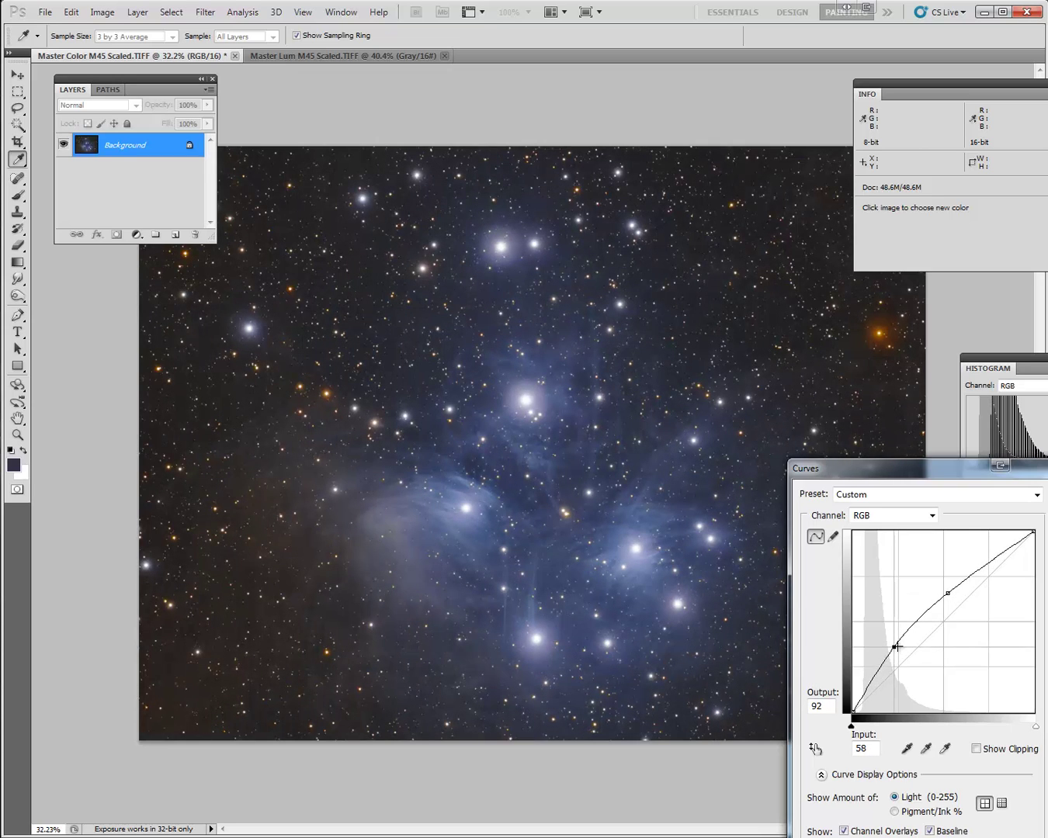
drag(941, 470, 748, 463)
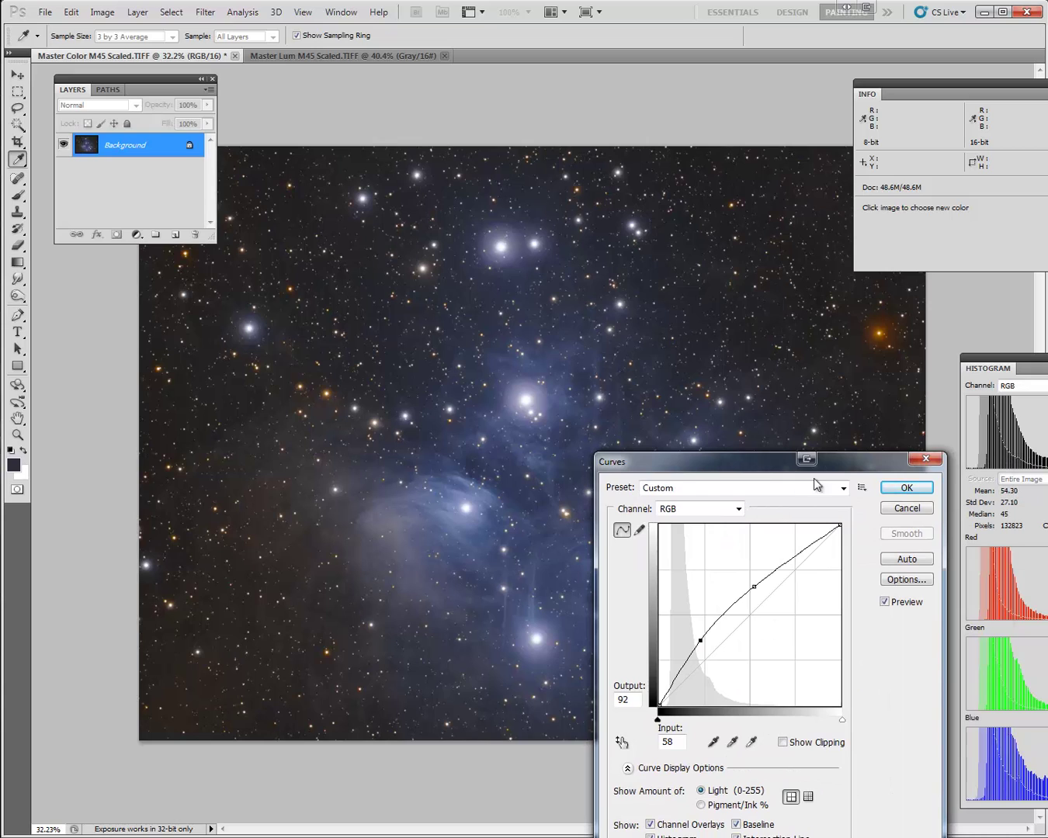
click(905, 488)
key(b)
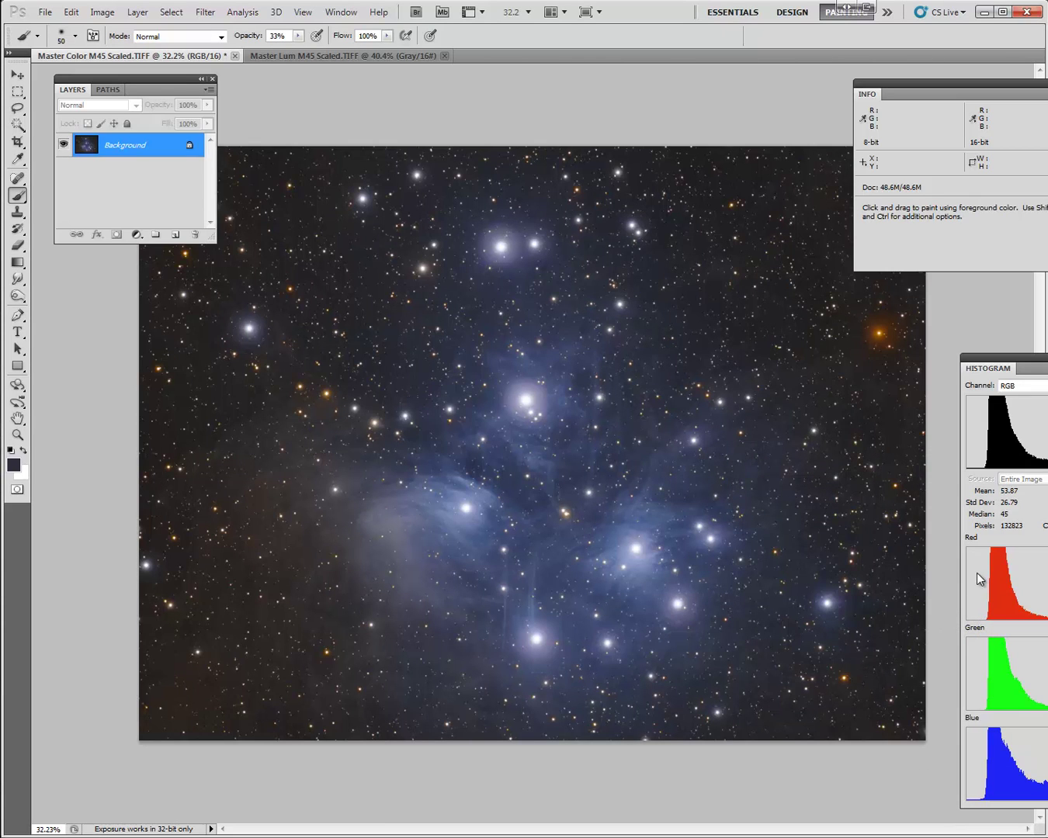
- Show the histogram in Colors mode and raise the Red channel's black input level to 2 in Levels
key(ctrl+l)
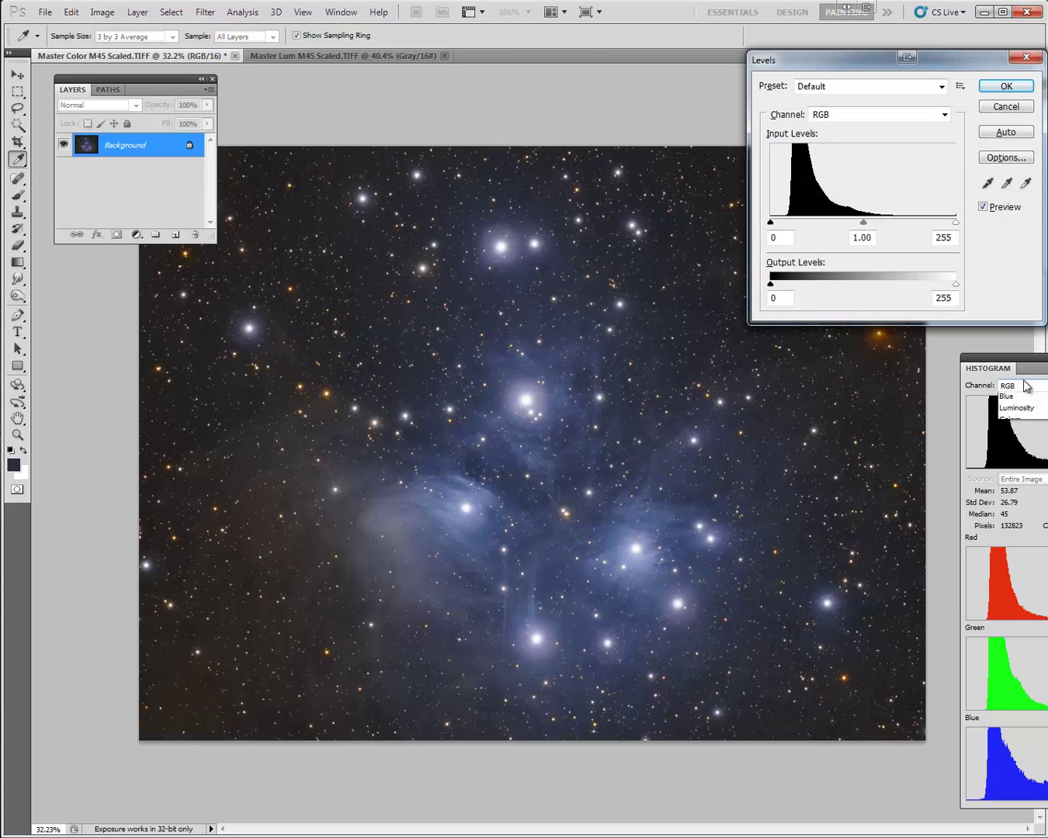
click(1029, 457)
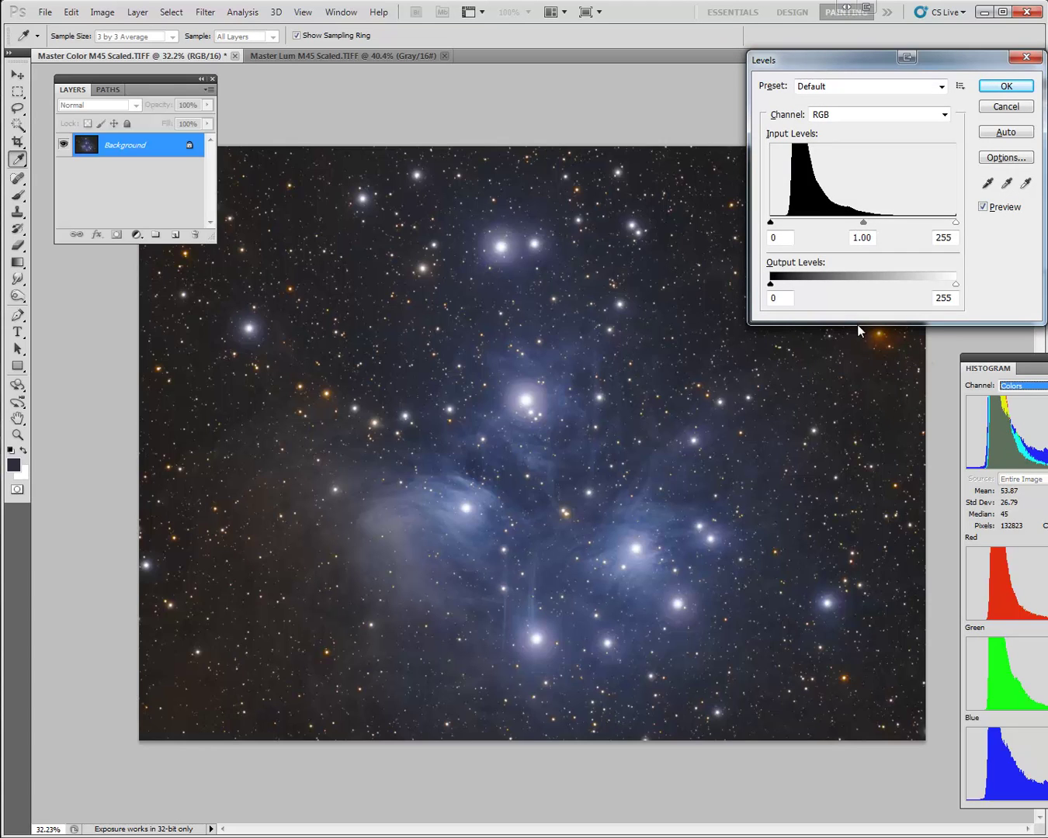
key(alt+3)
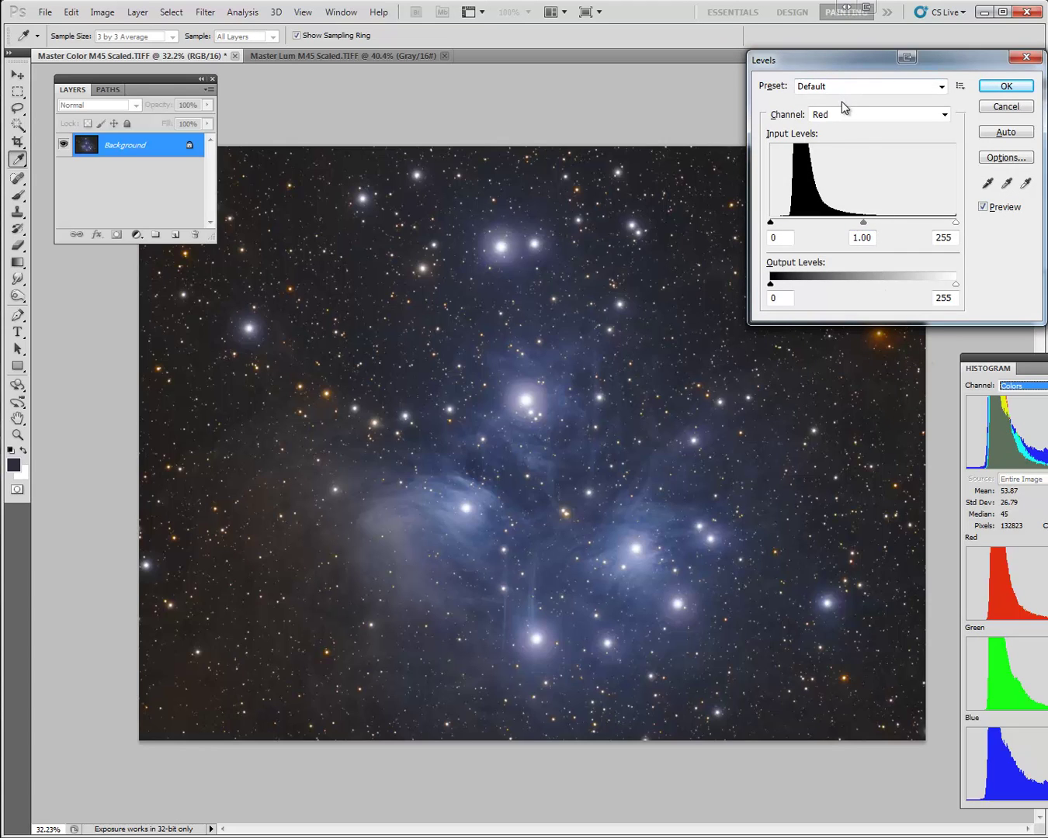
click(776, 237)
key(Up)
key(Up)
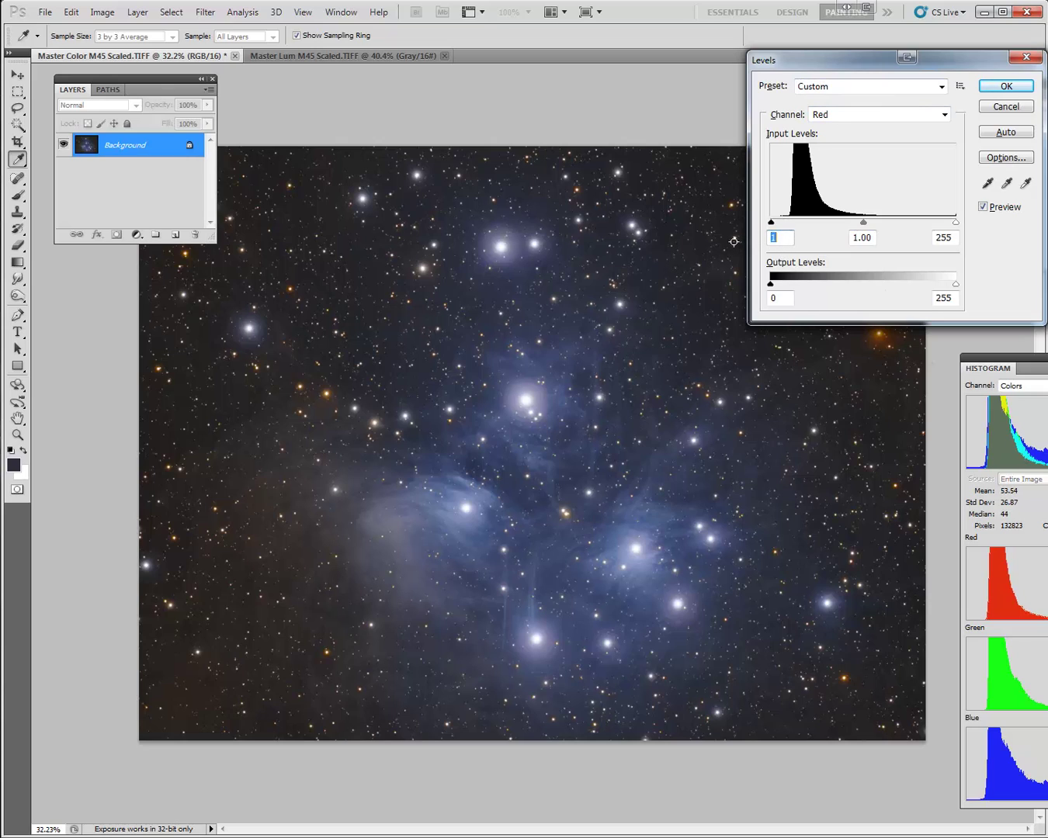
- Set the Green channel's black input level to 1 and apply the Levels adjustment
click(847, 115)
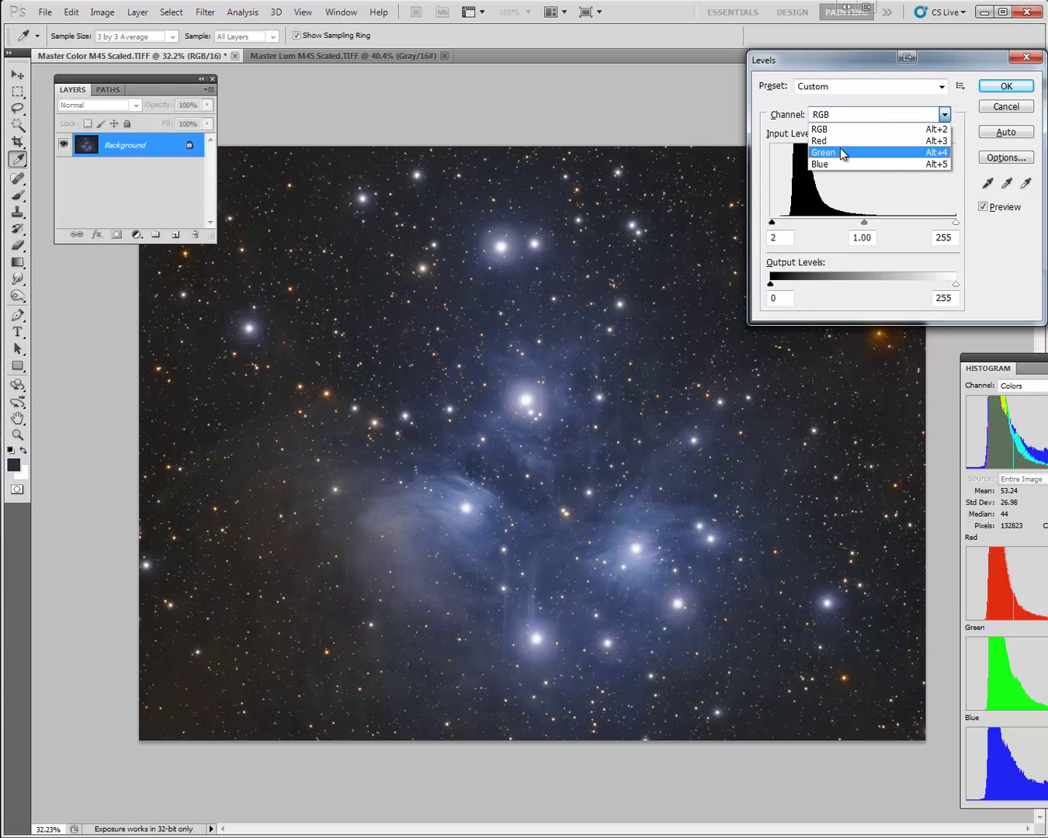
click(845, 152)
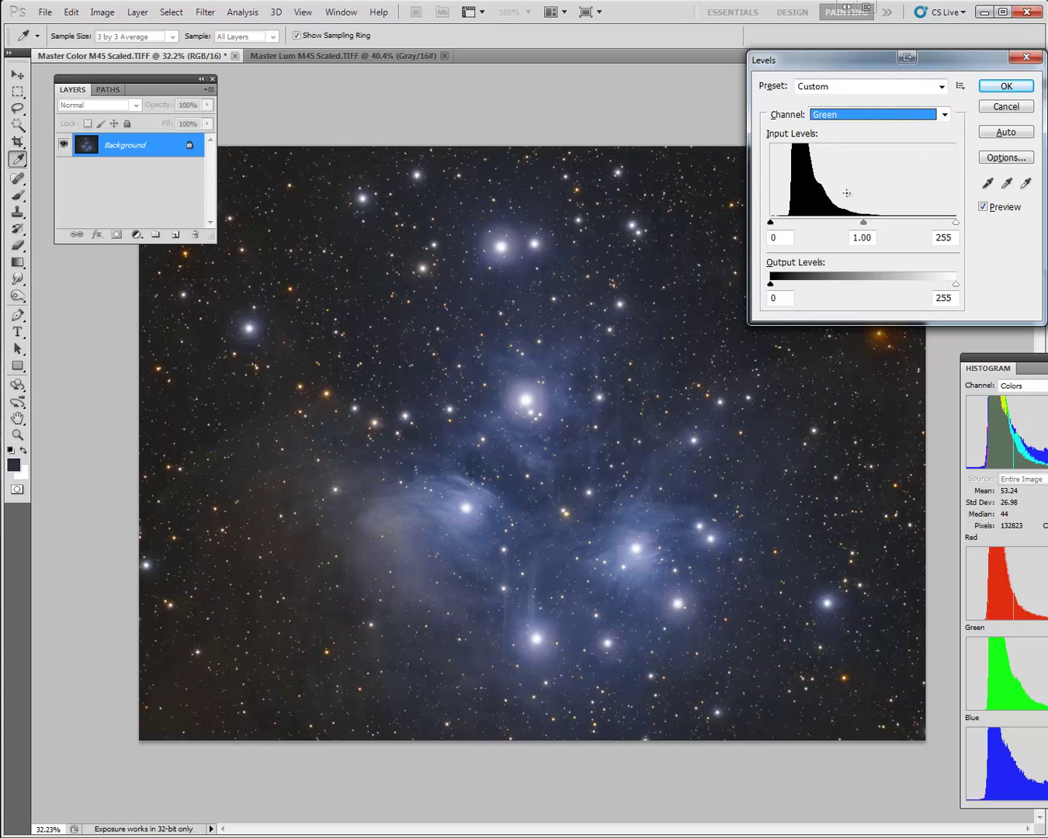
click(783, 236)
key(Up)
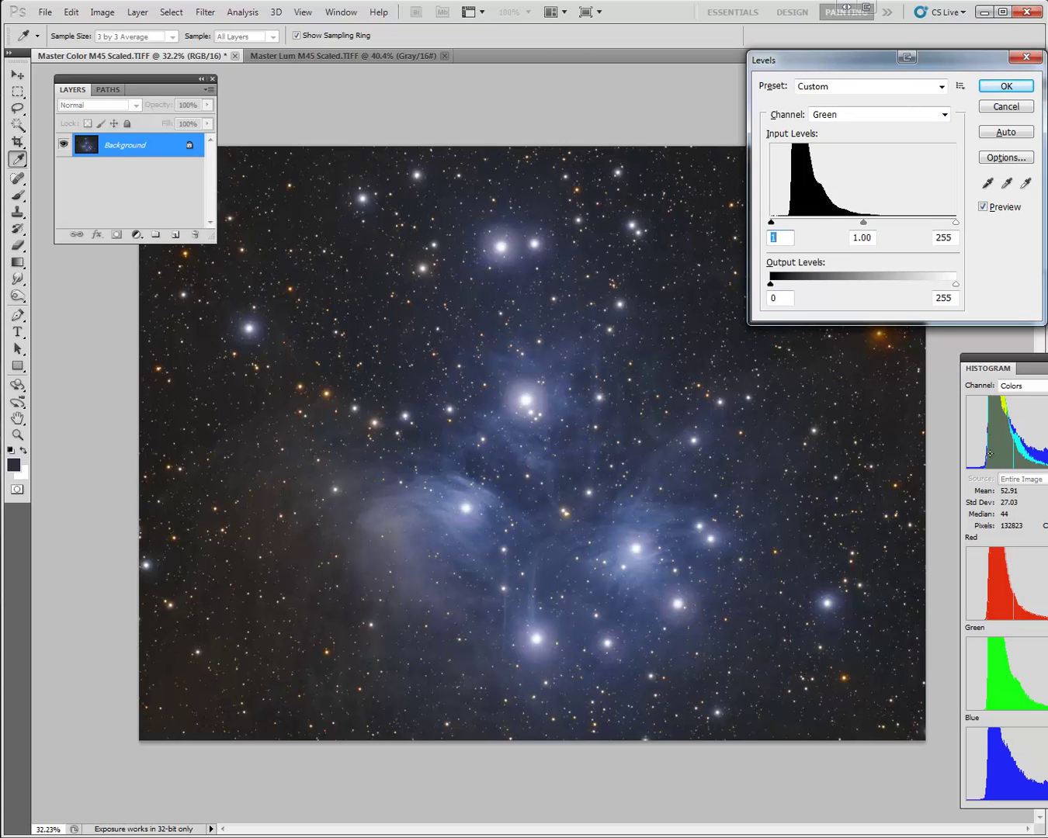
click(1001, 86)
key(b)
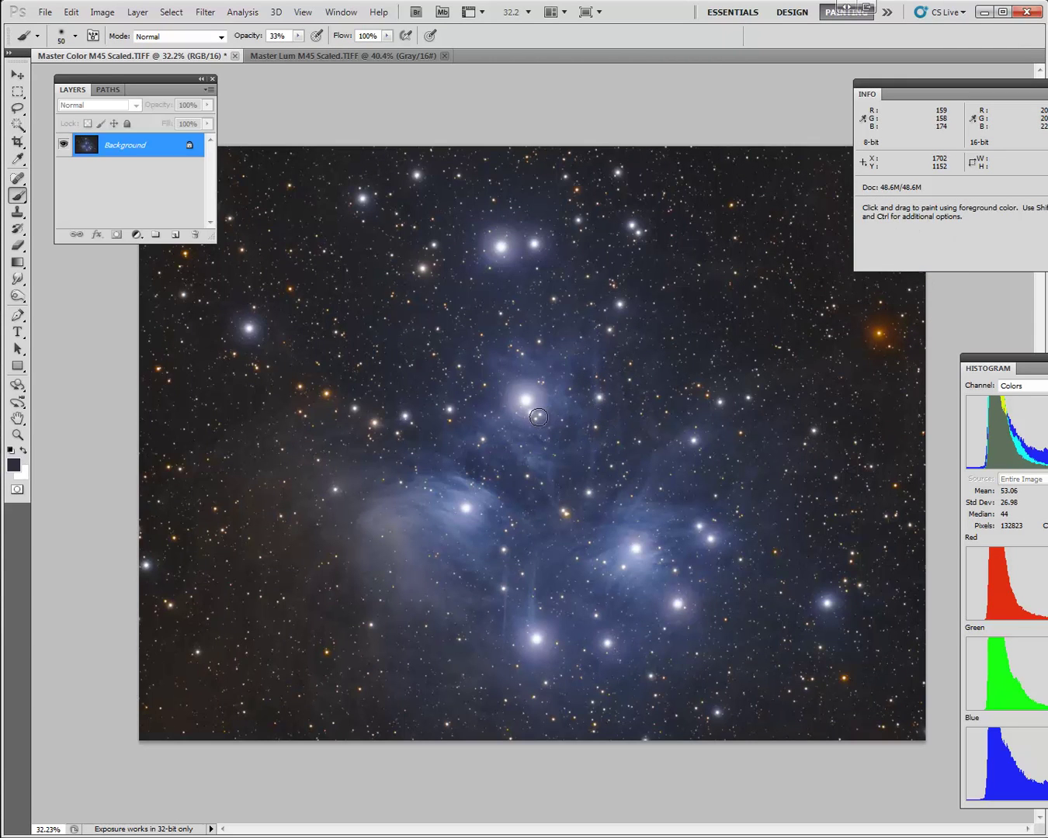
key(i)
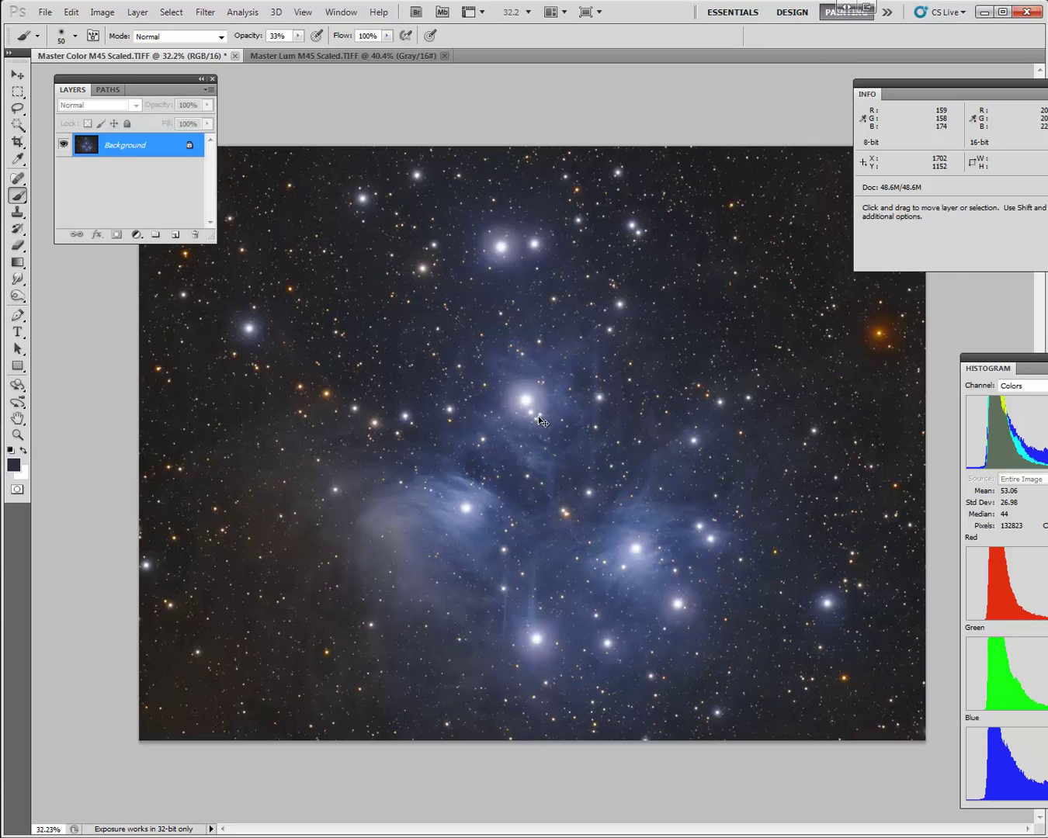
key(ctrl+l)
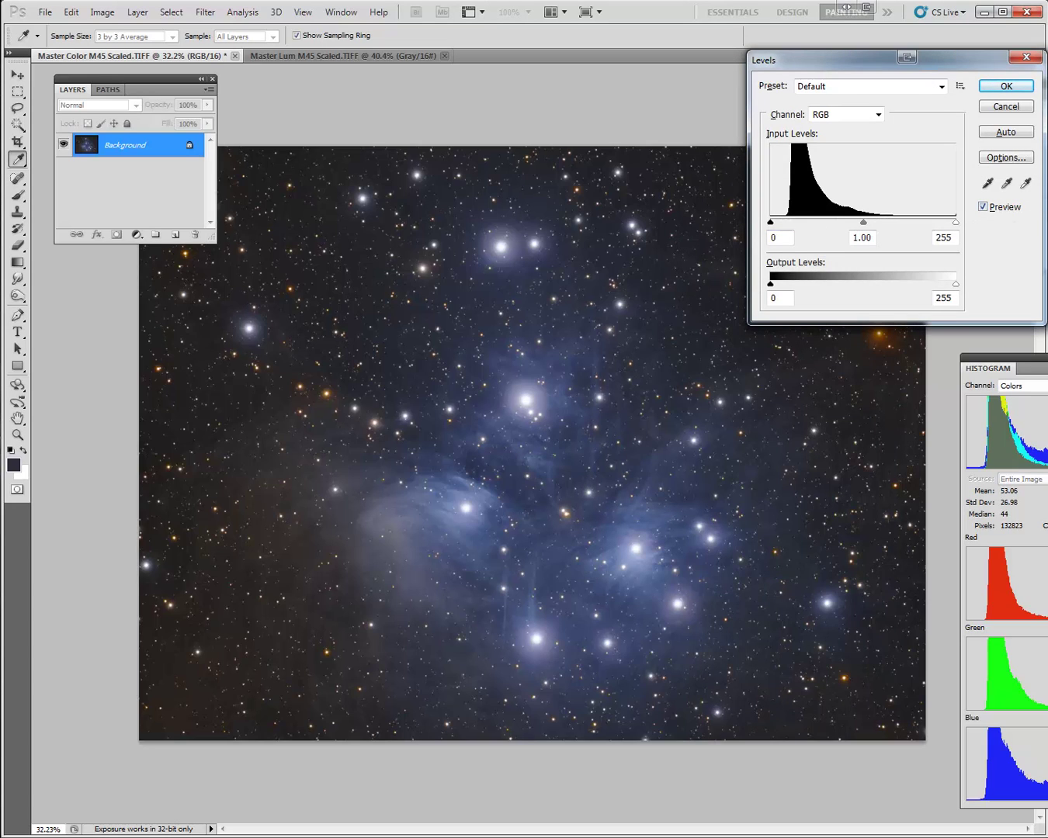
click(1005, 107)
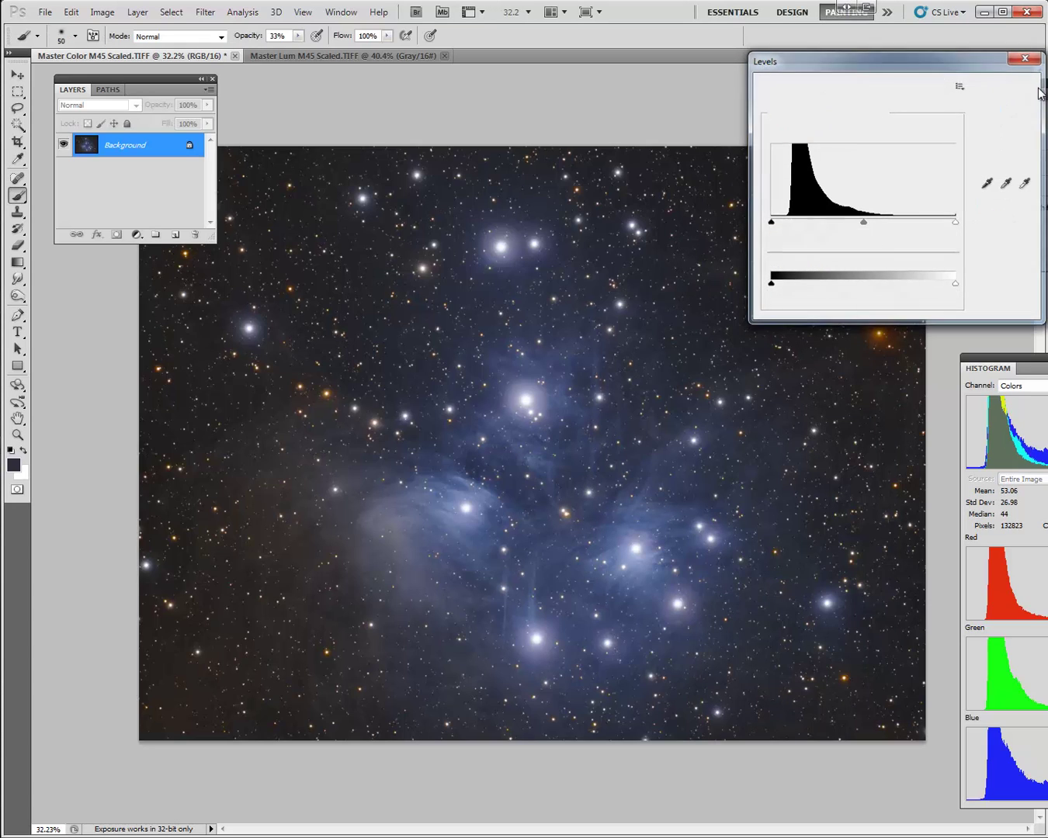
- Show the Info panel beside the image and apply a Levels adjustment raising the RGB black input level to 13
mouse_move(1041, 84)
mouse_down()
mouse_move(831, 180)
mouse_move(341, 89)
mouse_move(276, 252)
mouse_move(238, 265)
mouse_up()
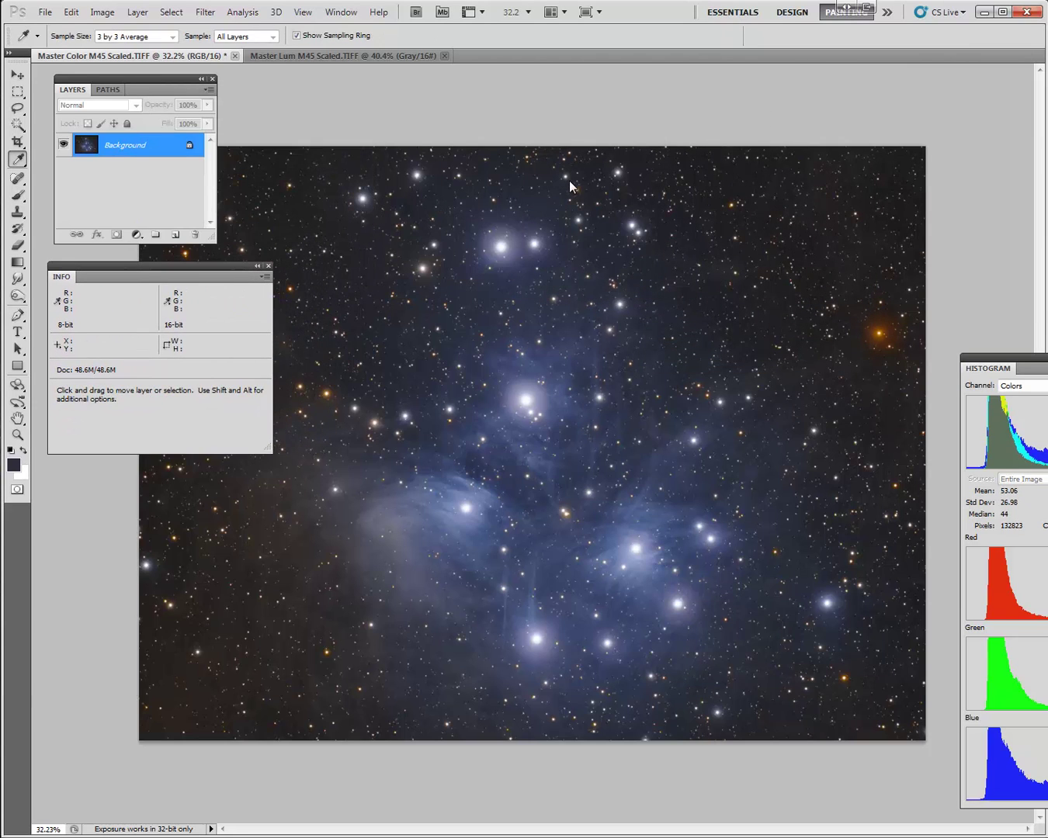
key(ctrl+l)
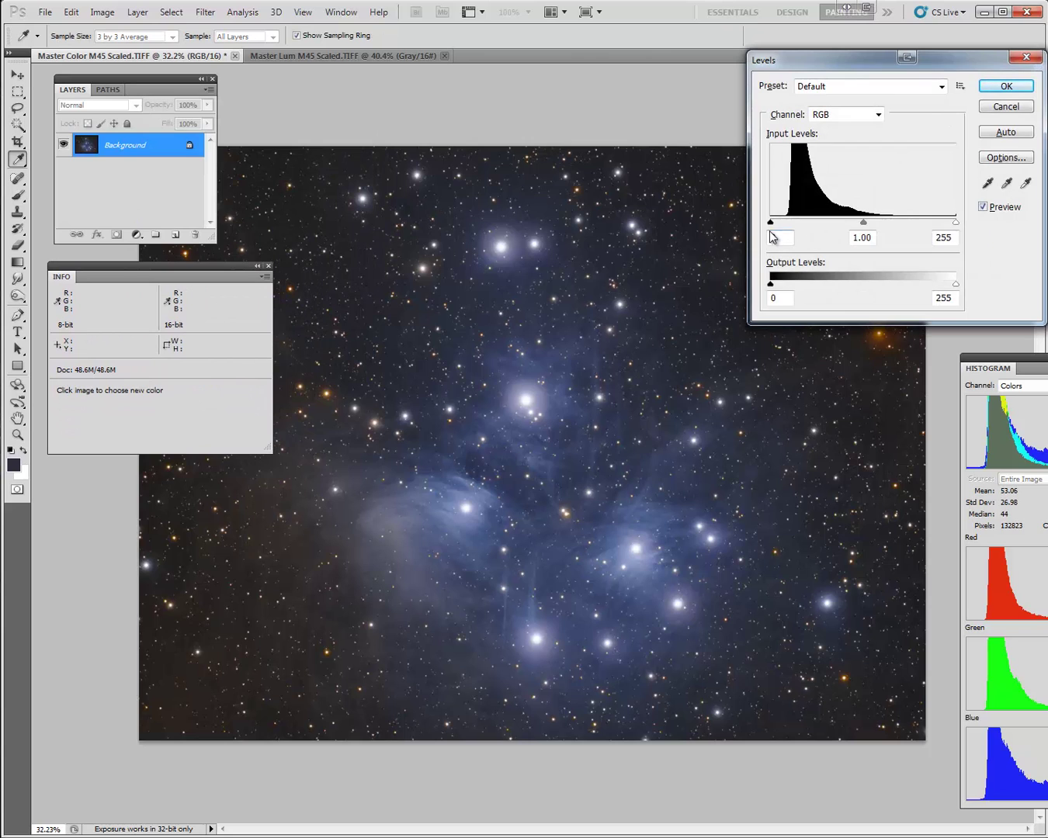
drag(771, 223, 783, 222)
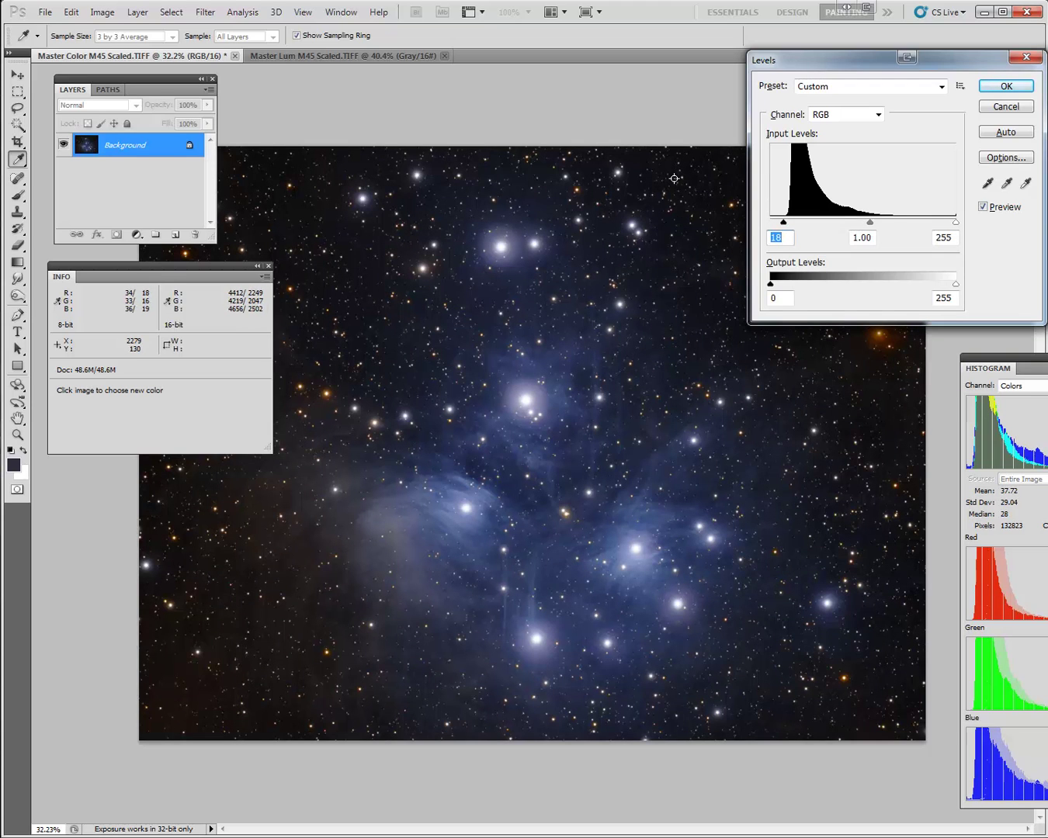
key(Down)
key(Down)
key(Down)
key(Down)
key(Down)
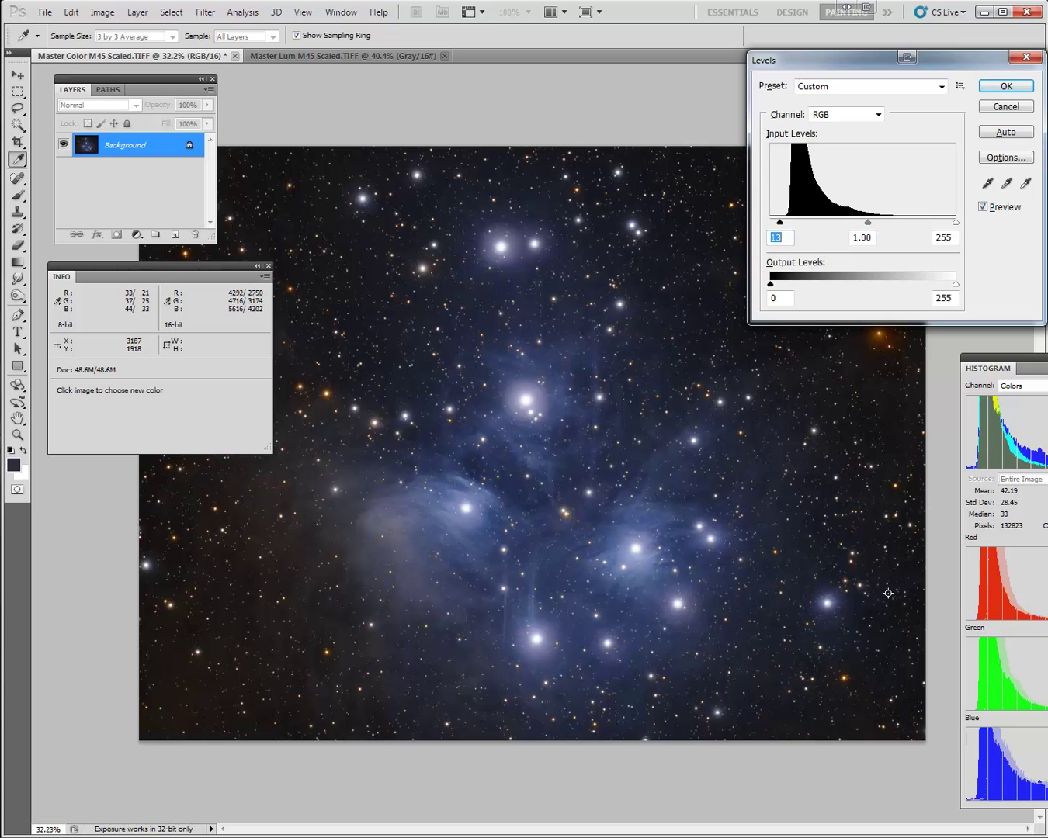
click(1006, 85)
key(b)
drag(153, 263, 0, 398)
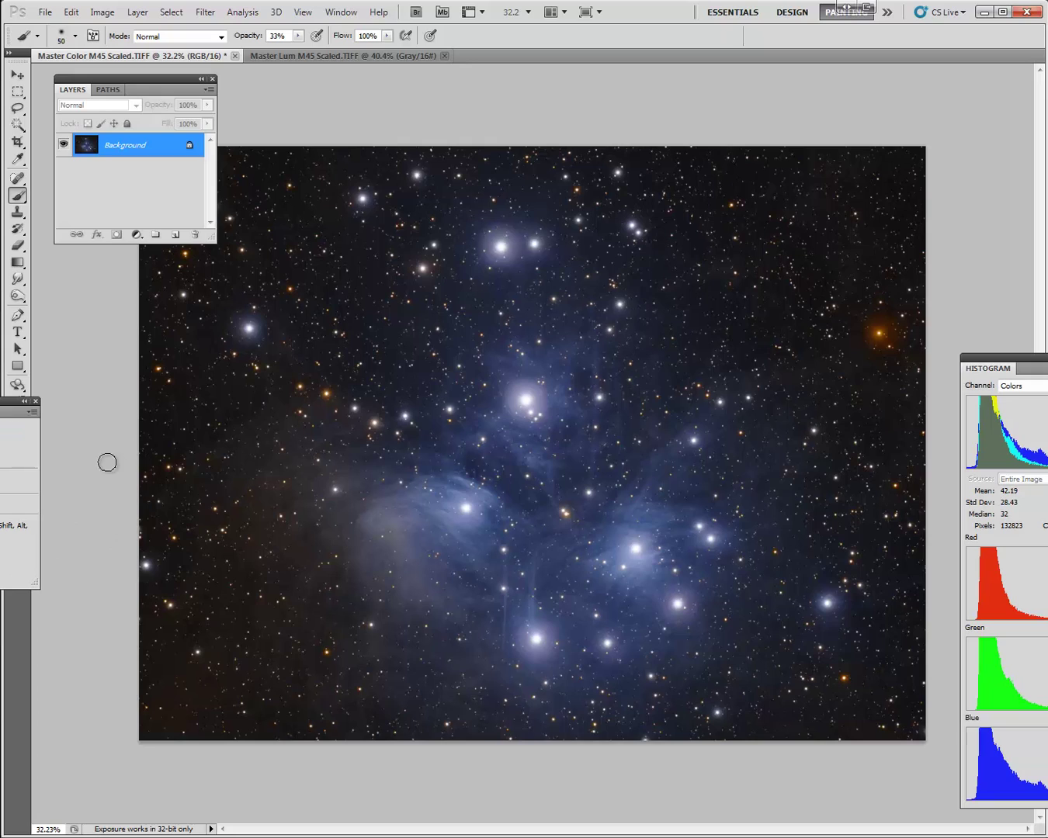
drag(20, 401, 182, 435)
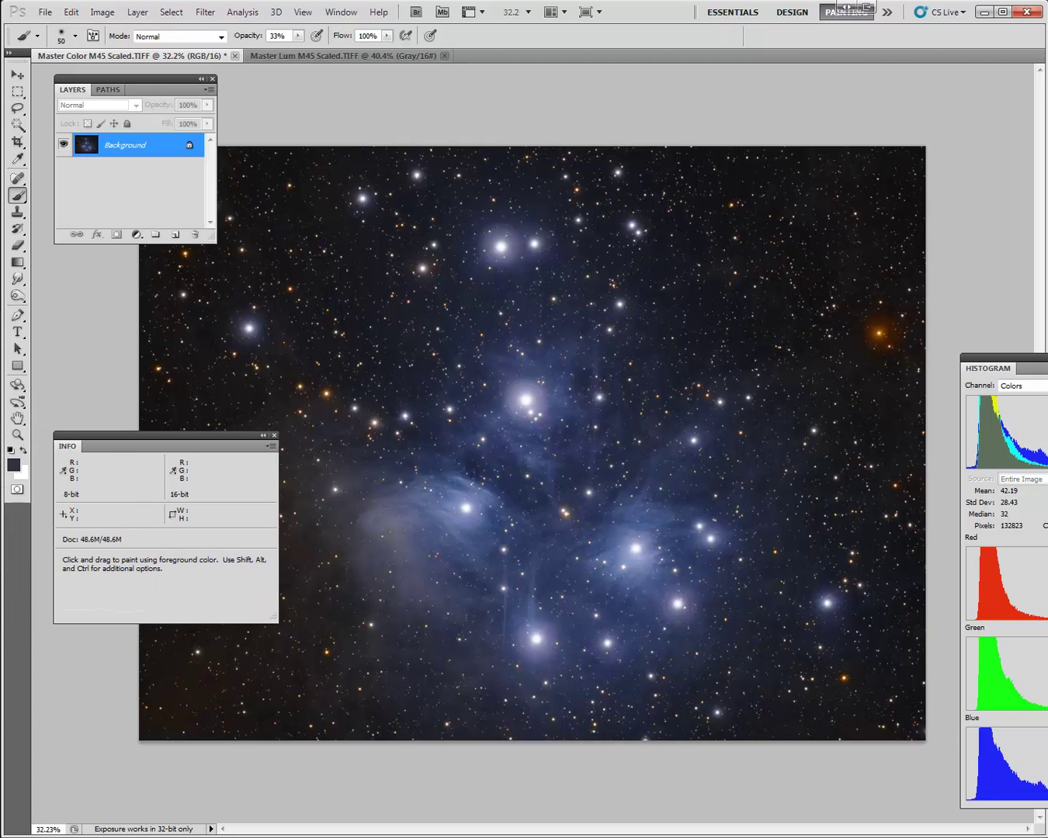
- Duplicate the Background layer and run the Make Stars Smaller action from Astronomy Tools v1_6 on the copy
key(alt+F9)
drag(885, 290, 890, 61)
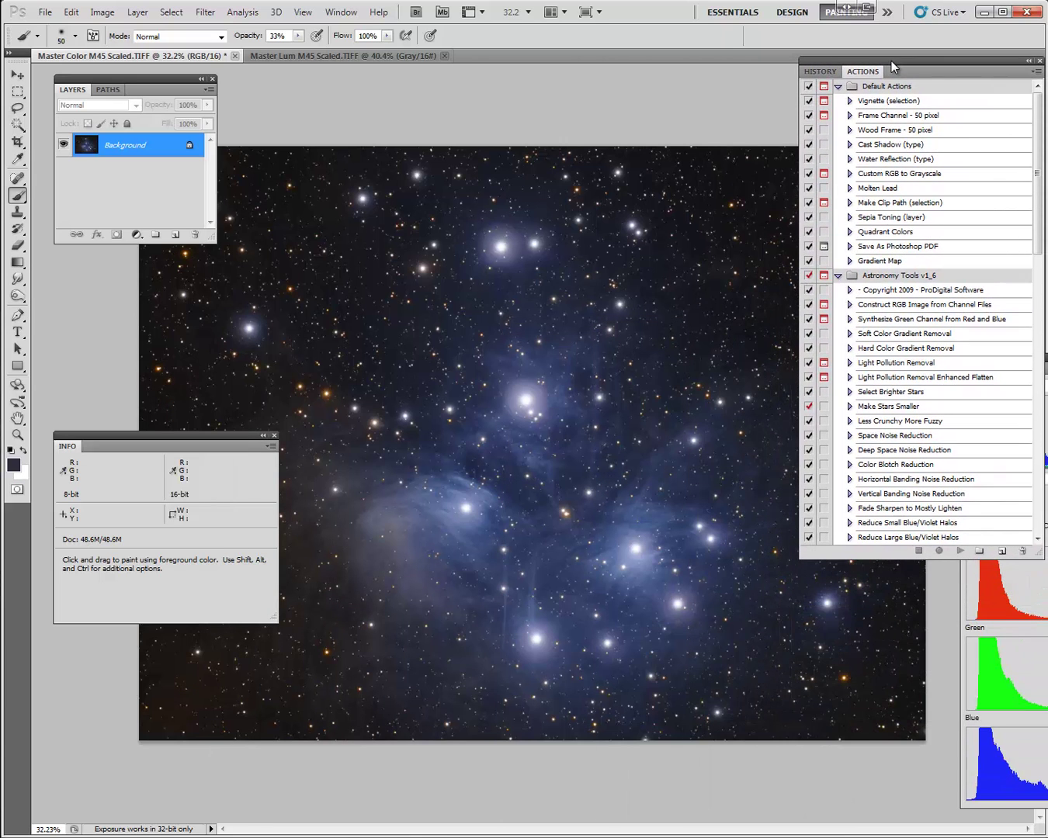
click(906, 406)
click(959, 551)
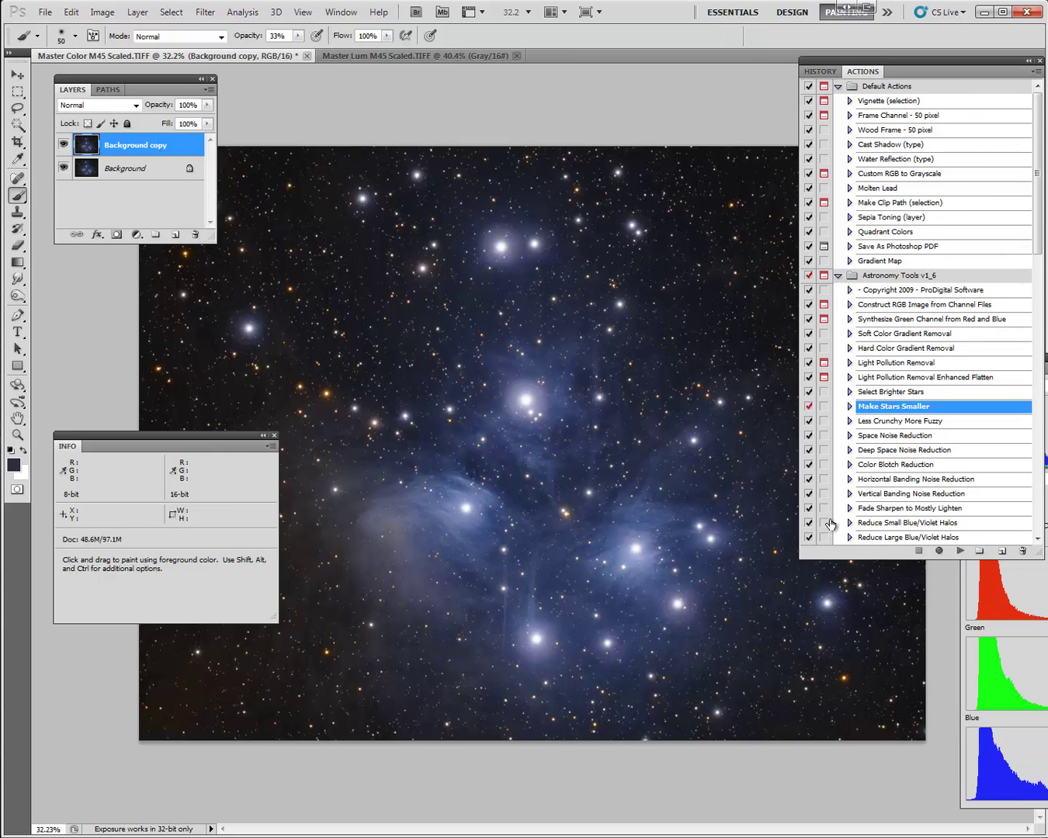
click(960, 552)
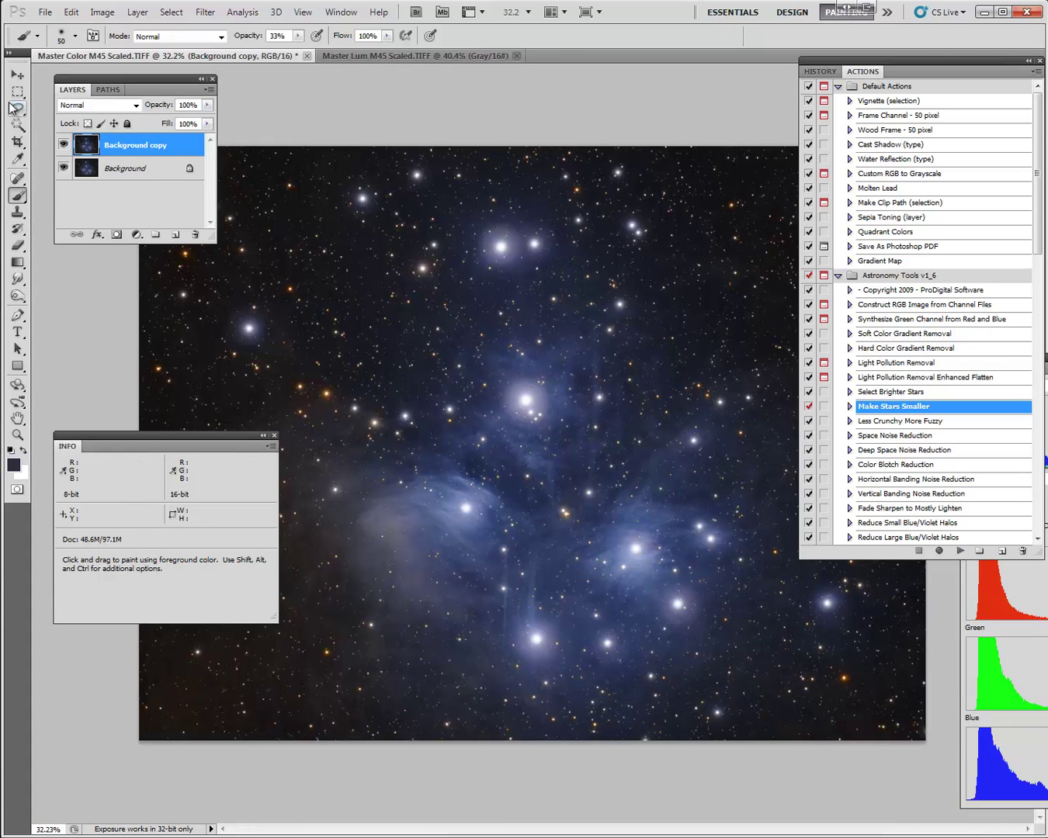
- Compare the image with and without the Background copy layer to judge the star reduction
click(65, 143)
click(65, 144)
click(64, 144)
click(64, 144)
click(65, 144)
click(65, 143)
- Duplicate the Background copy layer and run the Make Stars Smaller action again on the new copy
drag(131, 147, 175, 233)
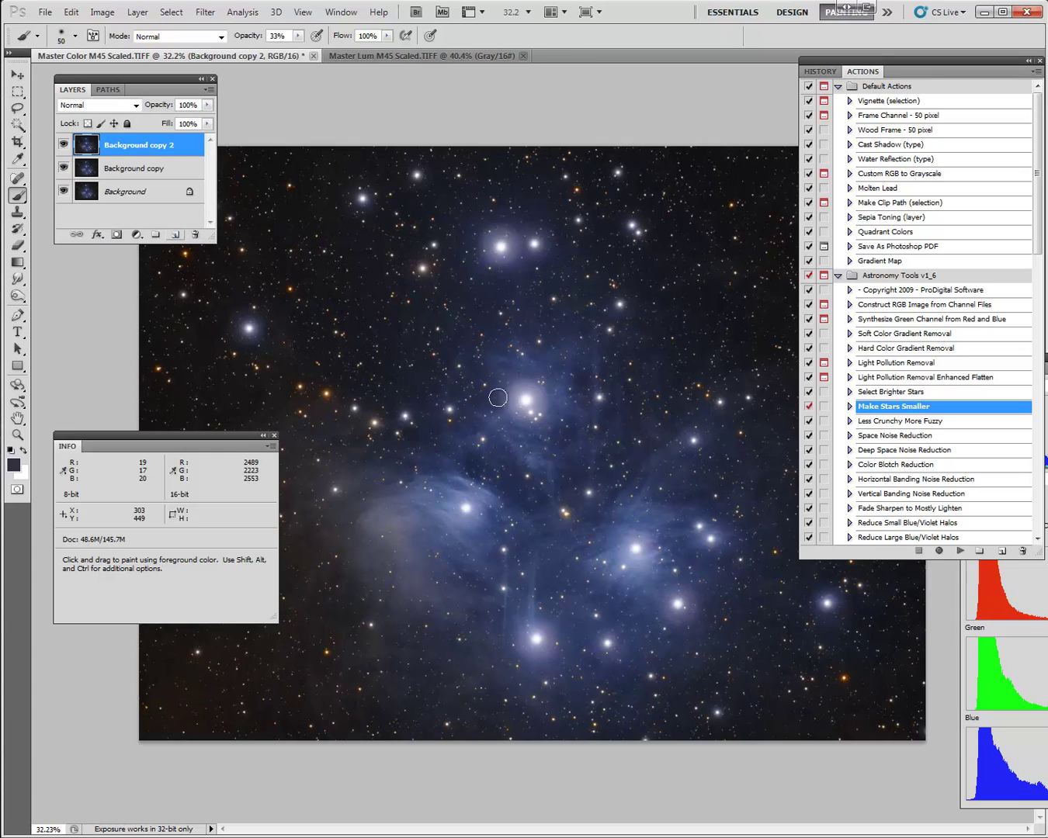
click(963, 551)
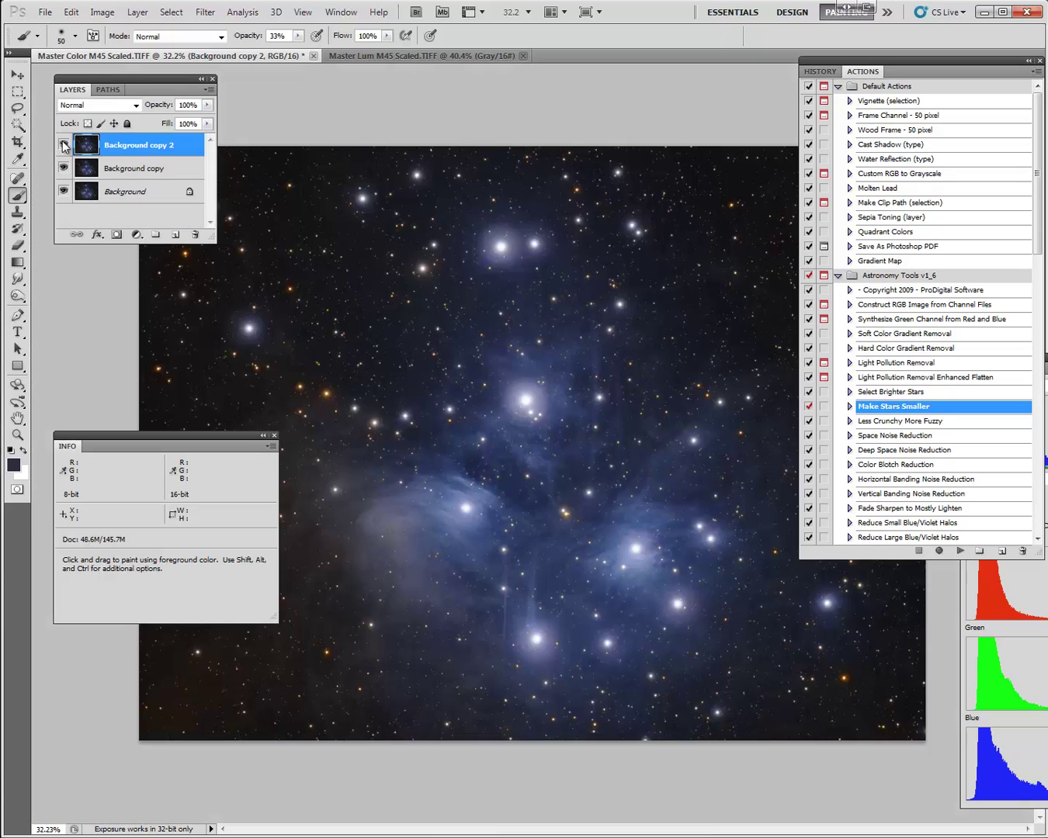
- Compare the second star reduction with the first by toggling the visibility of the two copied layers
click(64, 168)
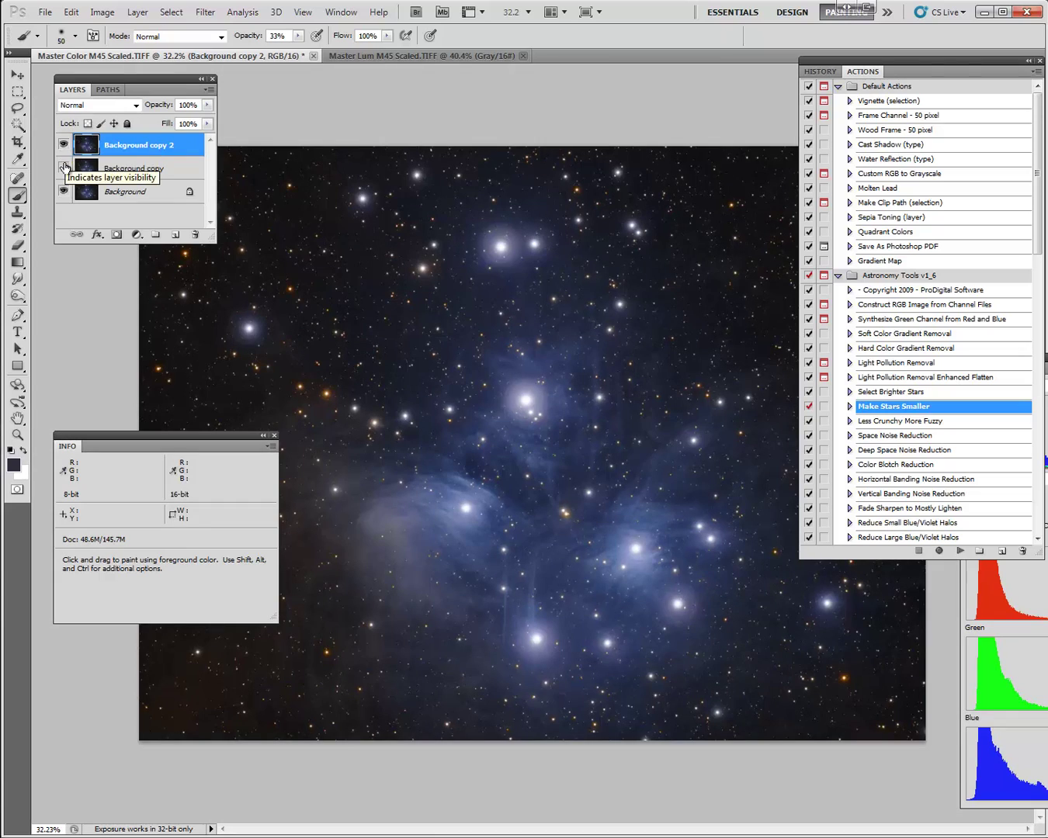
click(64, 145)
click(65, 169)
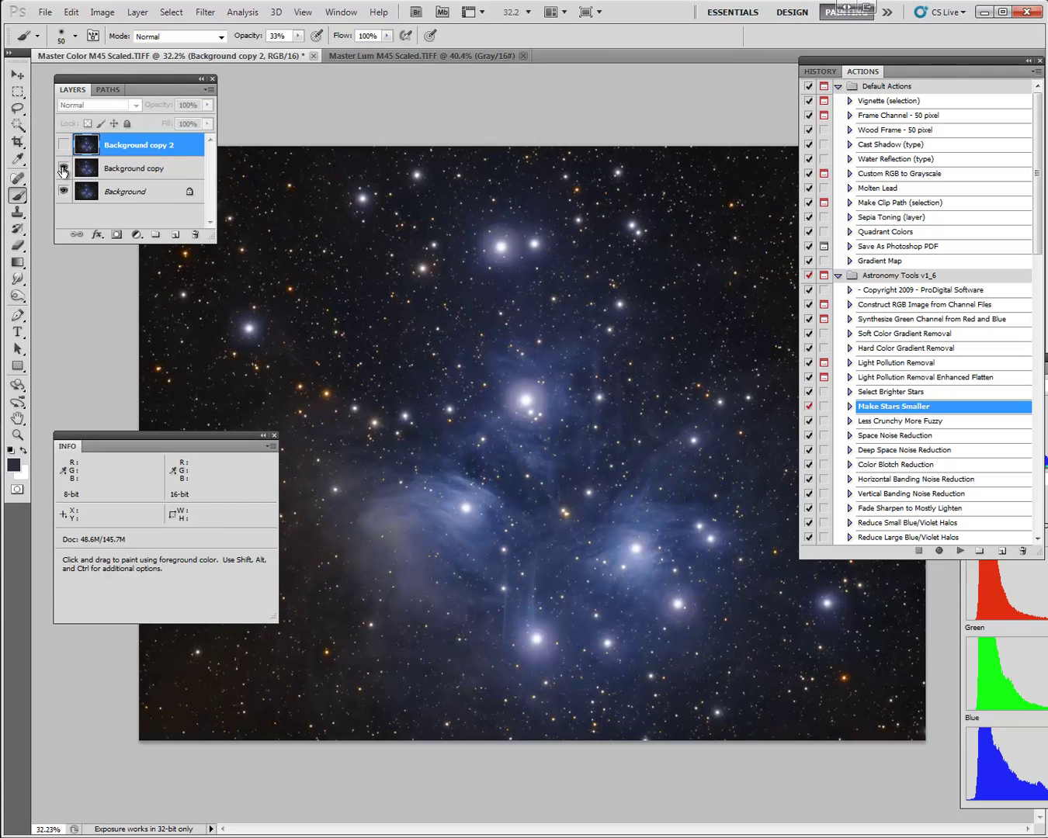
click(65, 147)
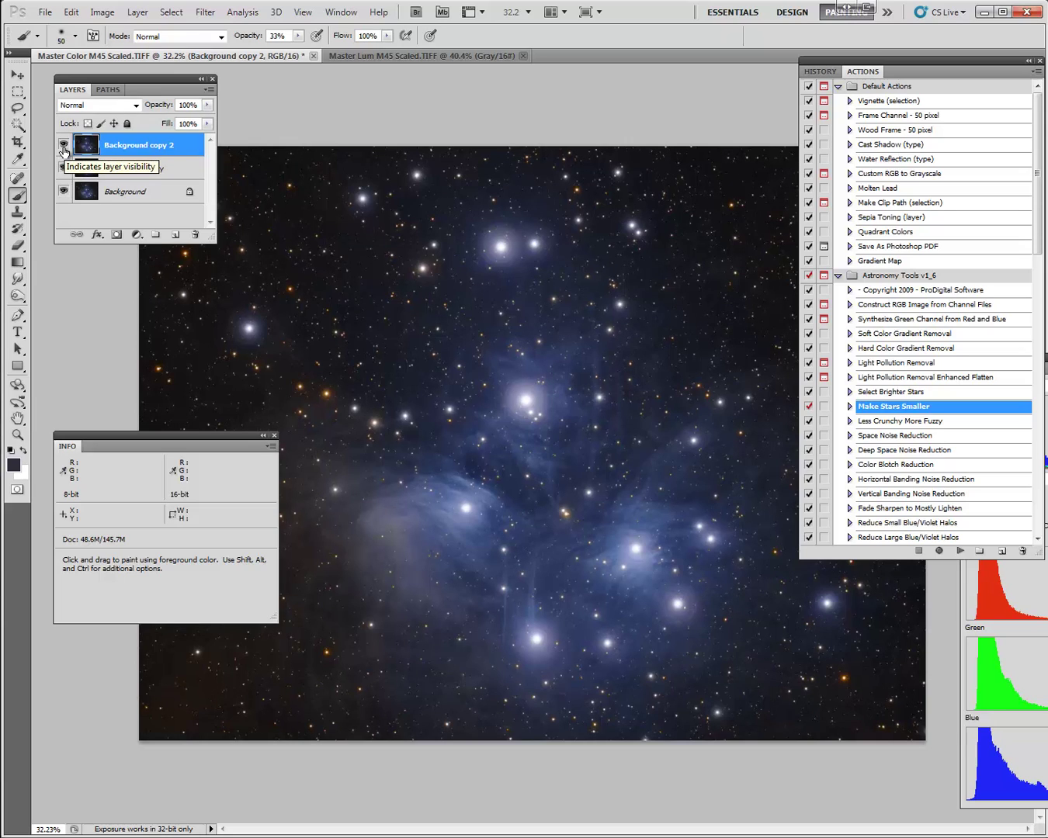
- Merge the Background layer and both of its star-reduced copies into a single Background layer
shift+click(128, 192)
right_click(137, 188)
click(200, 310)
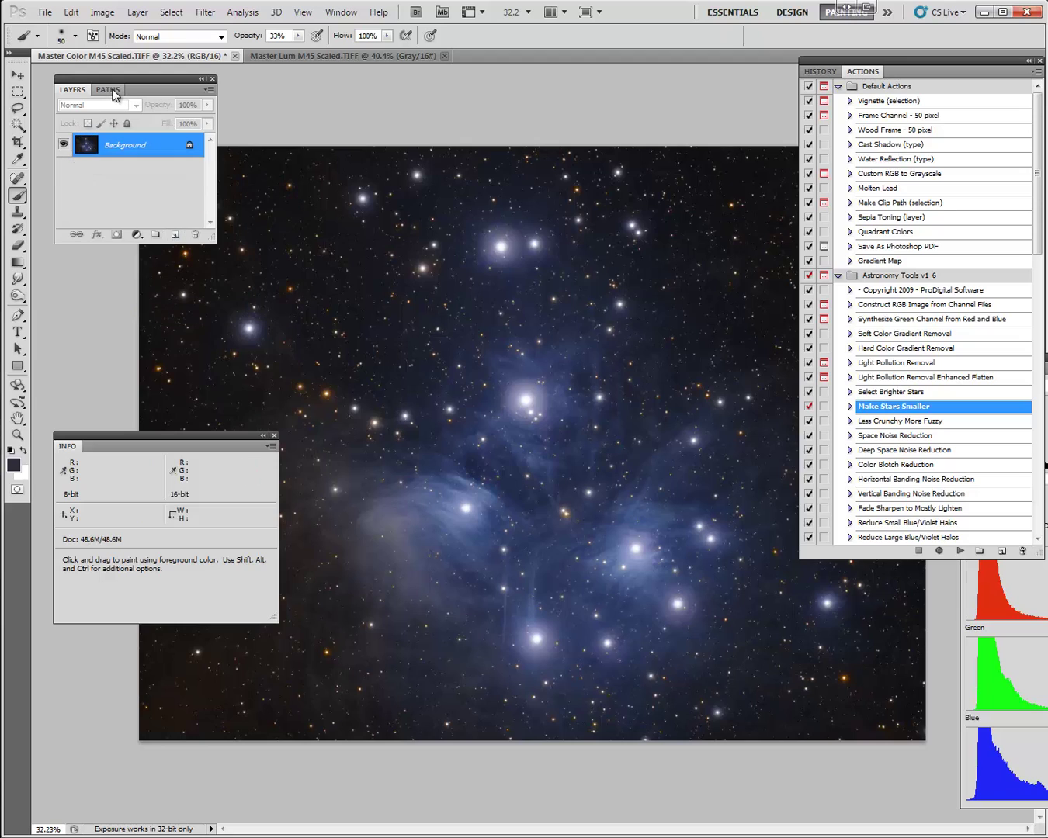
- Hide the Info, Layers and Actions panels to clear the view of the image
click(186, 436)
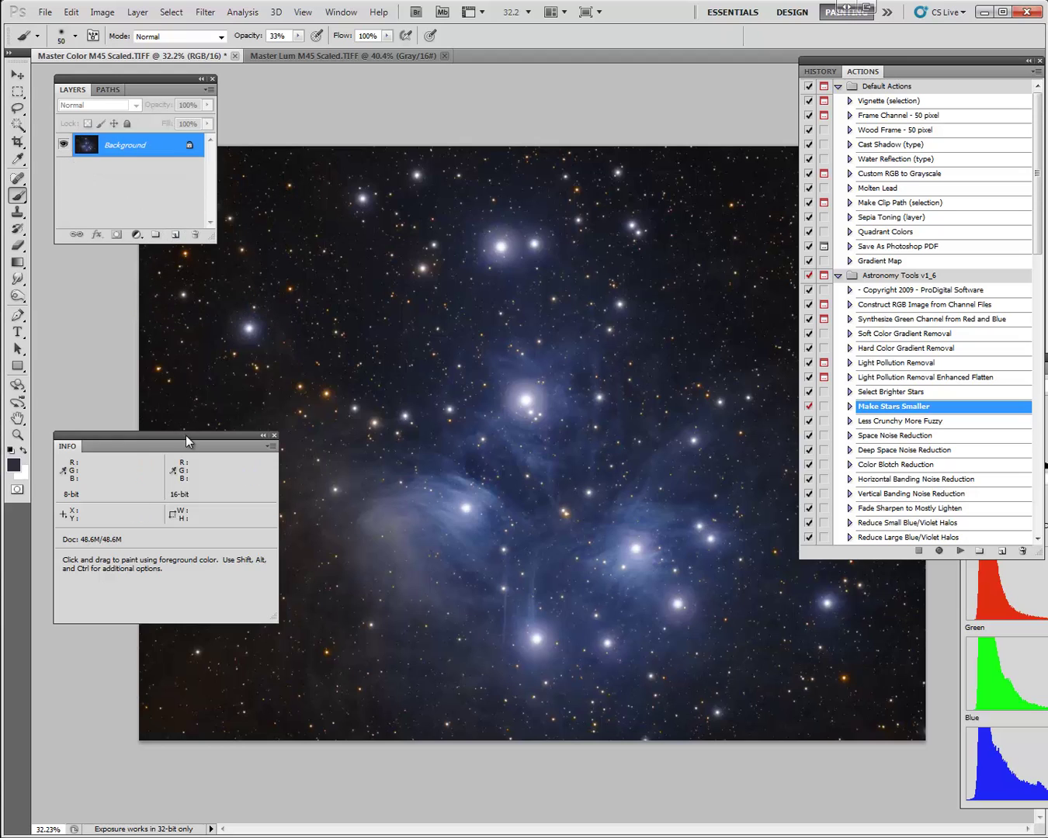
key(F8)
click(177, 78)
key(F7)
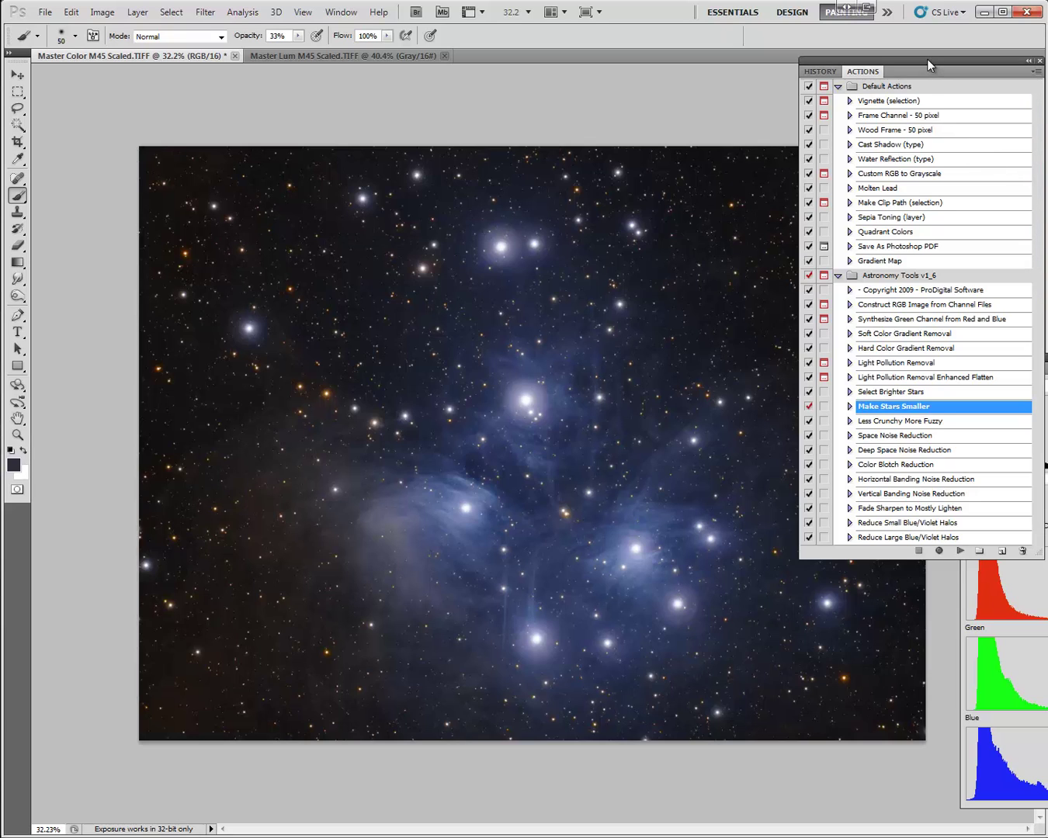
drag(927, 59, 1011, 72)
key(alt+F9)
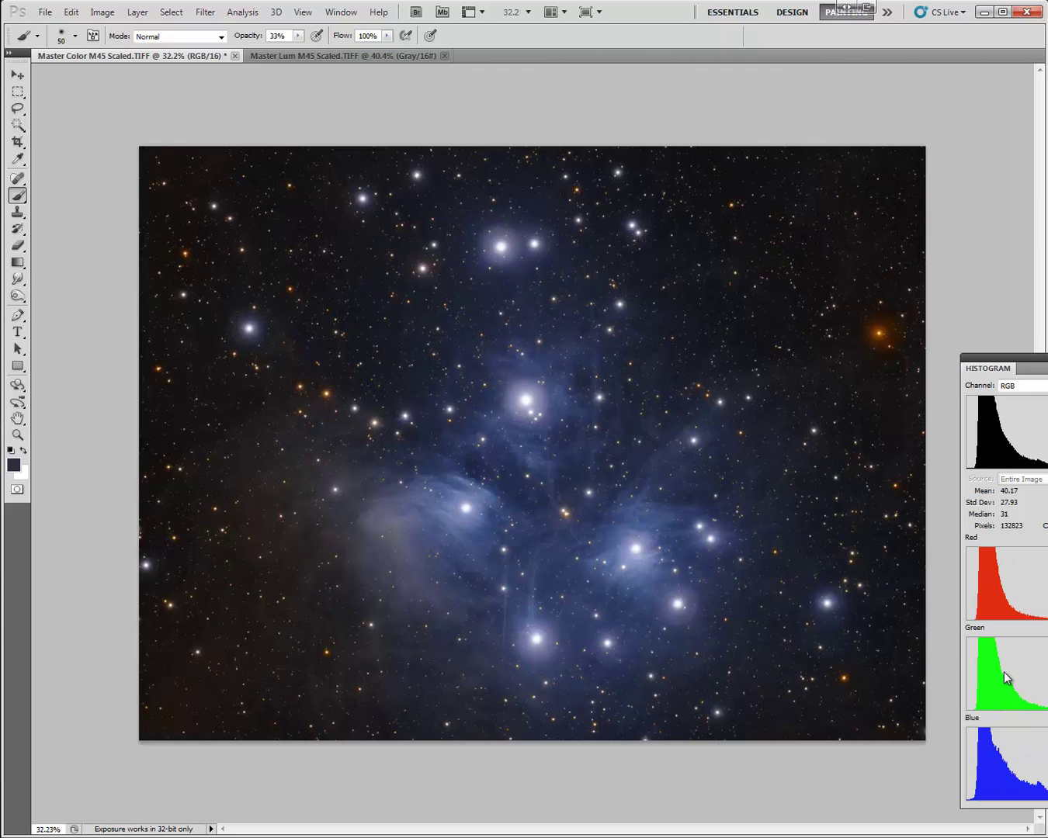
- Examine the star sizes and nebula detail around the central stars up close, and return to the whole image
scroll(516, 559, up, 3)
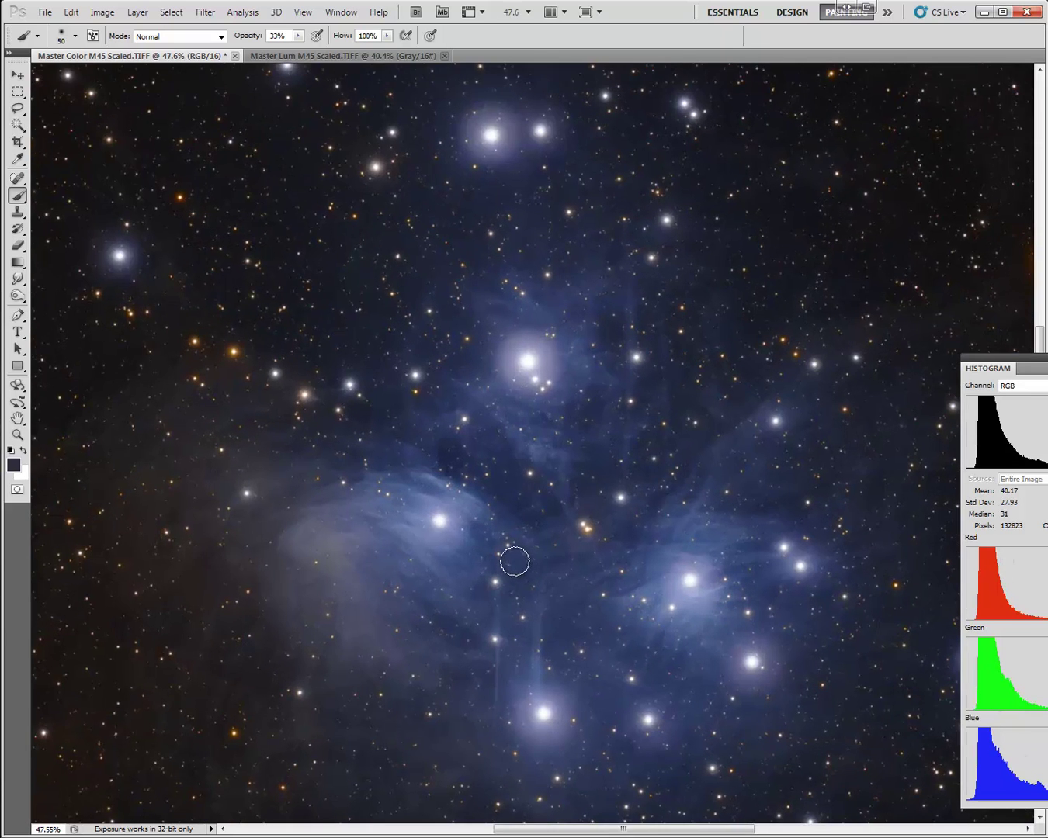
scroll(797, 640, up, 2)
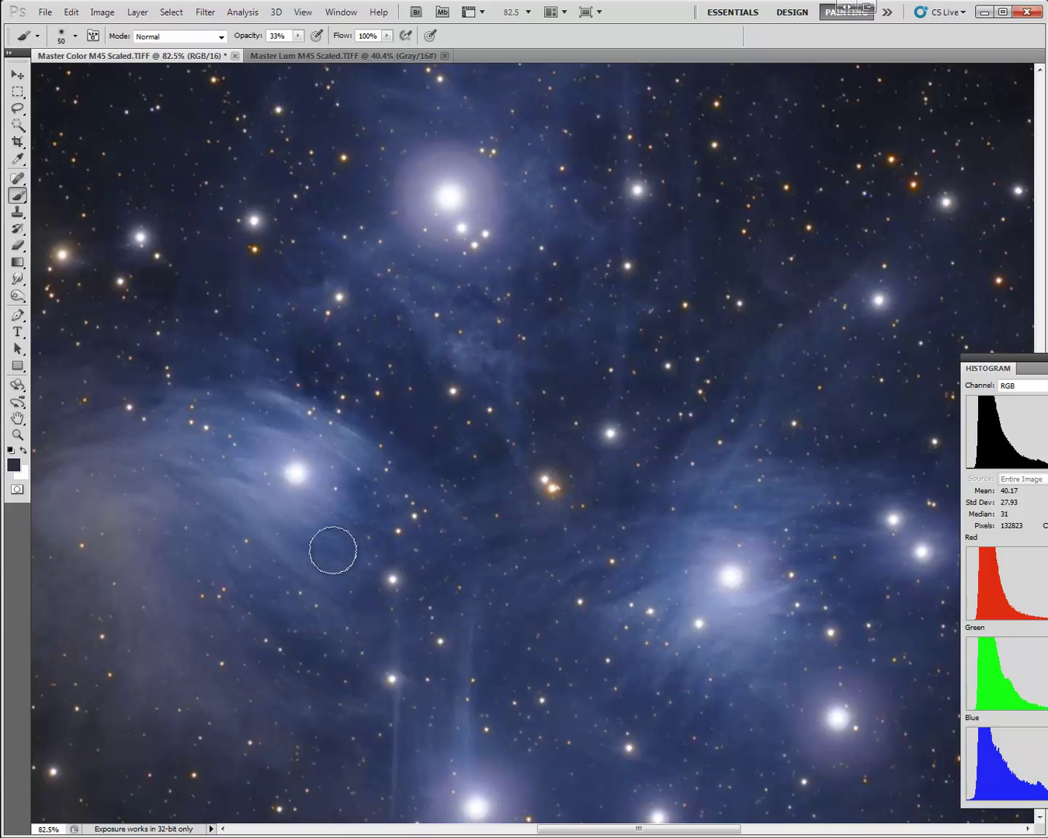
scroll(466, 325, up, 3)
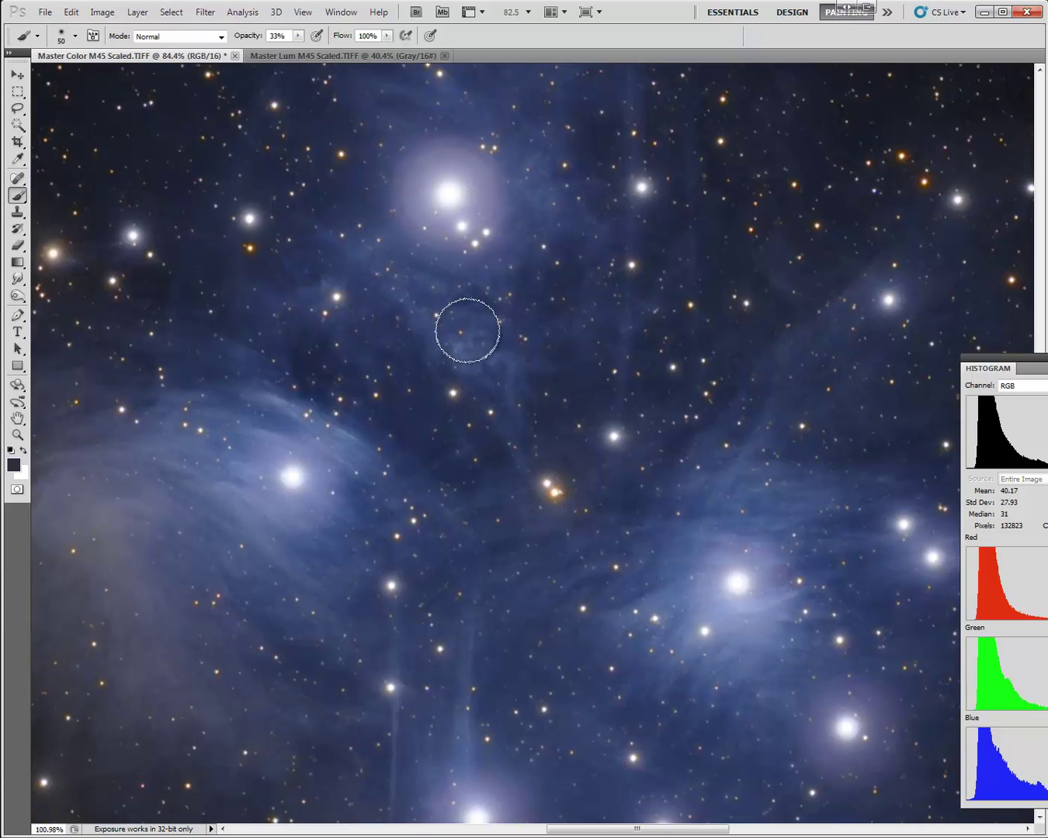
scroll(450, 283, up, 1)
scroll(489, 318, up, 1)
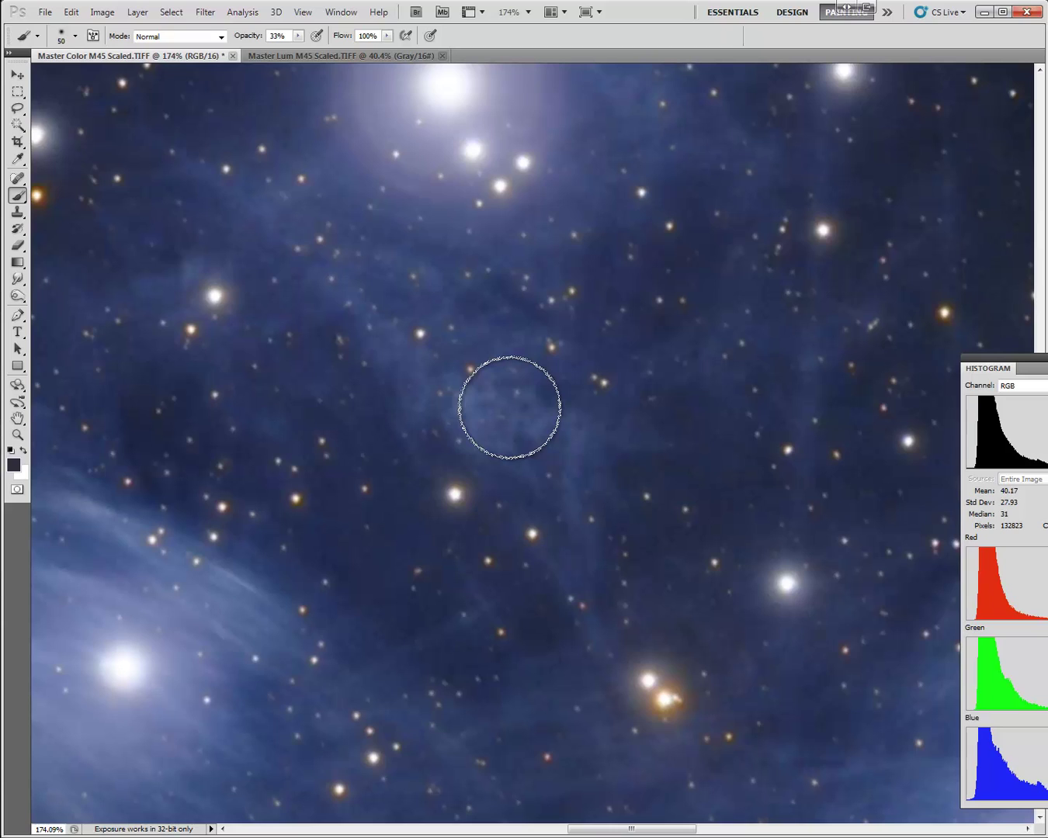
scroll(510, 408, down, 5)
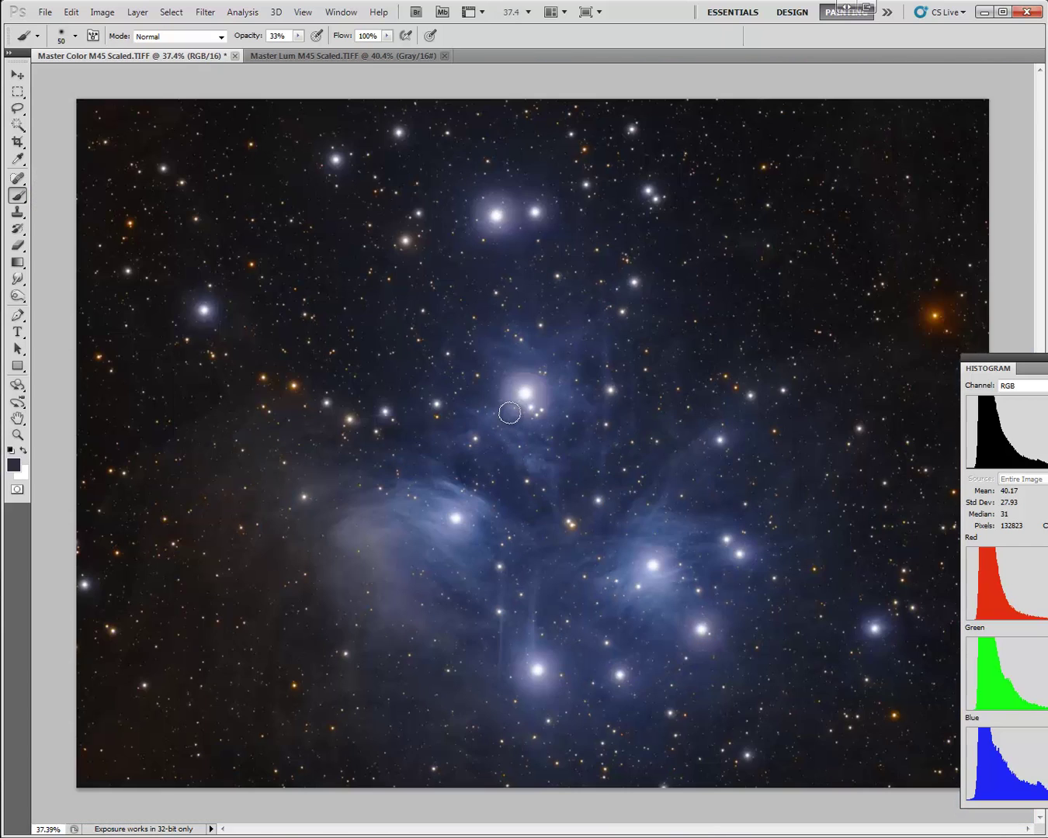